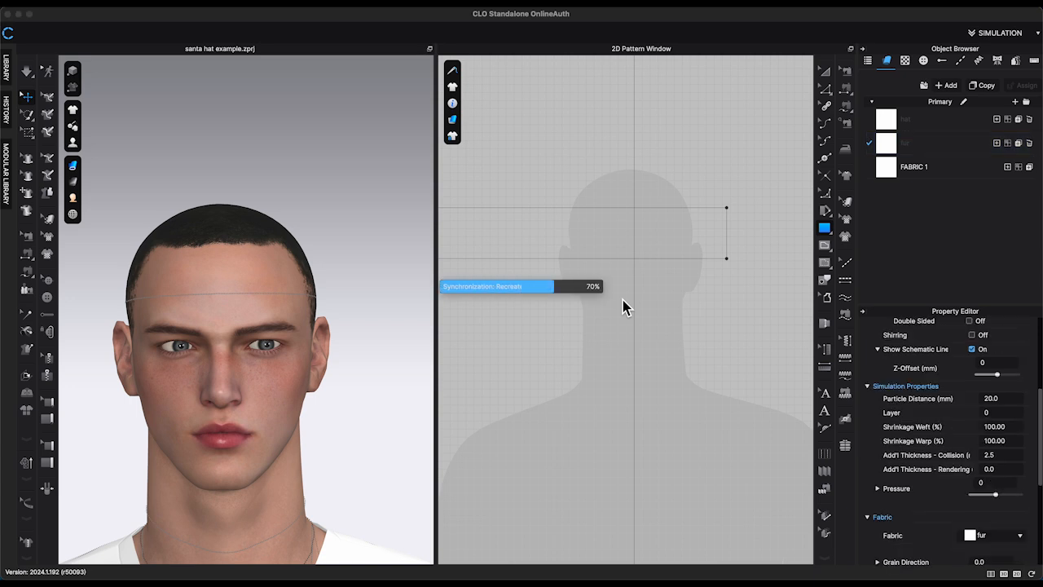
# - Place the rectangular fur band around the avatar's head using the Head_Front arrangement point
pyautogui.scroll(-4, 664, 310)
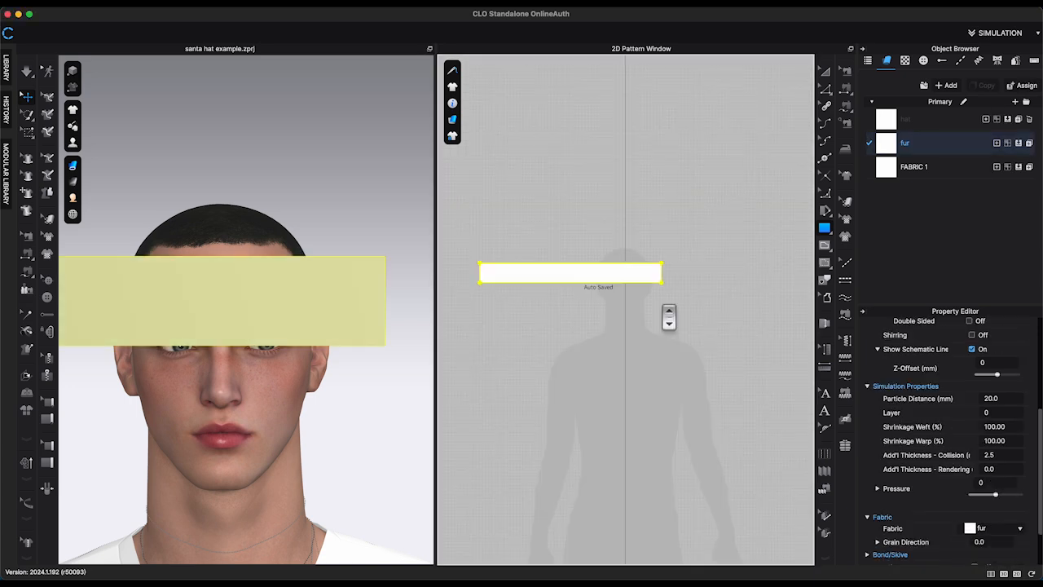
pyautogui.scroll(-2, 669, 317)
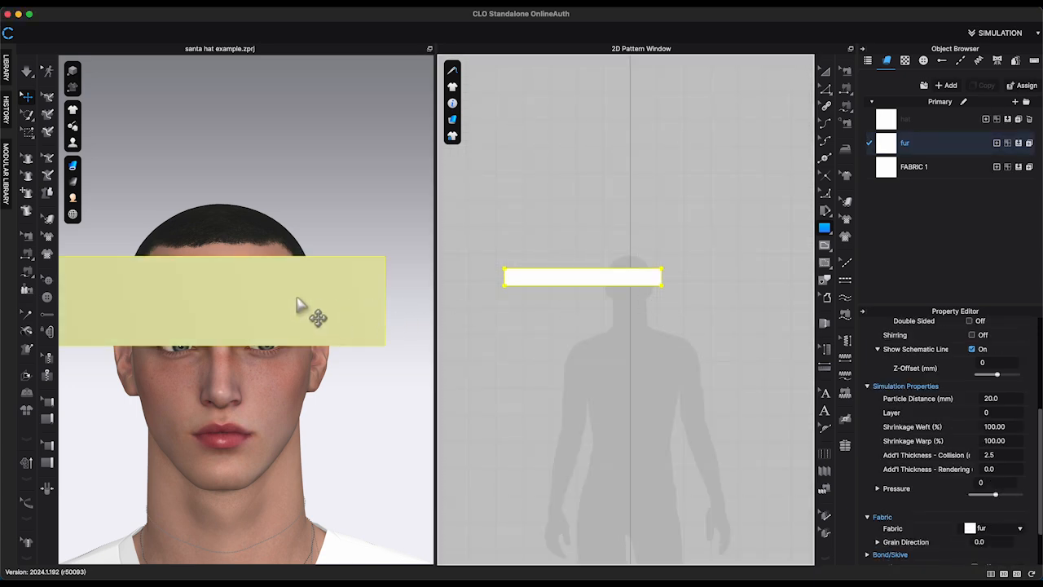
pyautogui.scroll(-2, 380, 154)
pyautogui.moveTo(298, 304); pyautogui.dragTo(347, 197)
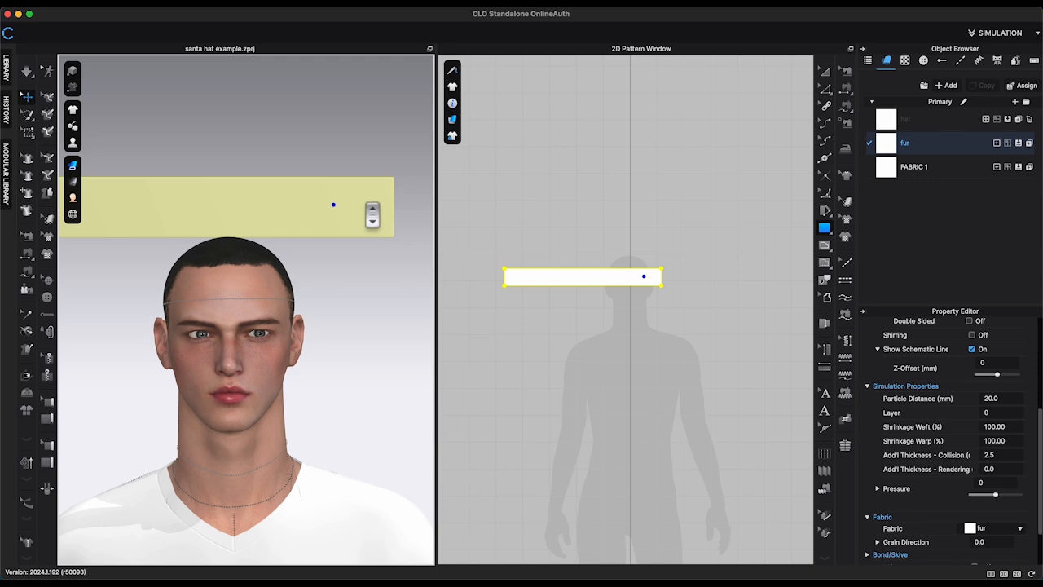
pyautogui.hotkey('shift', 'f')
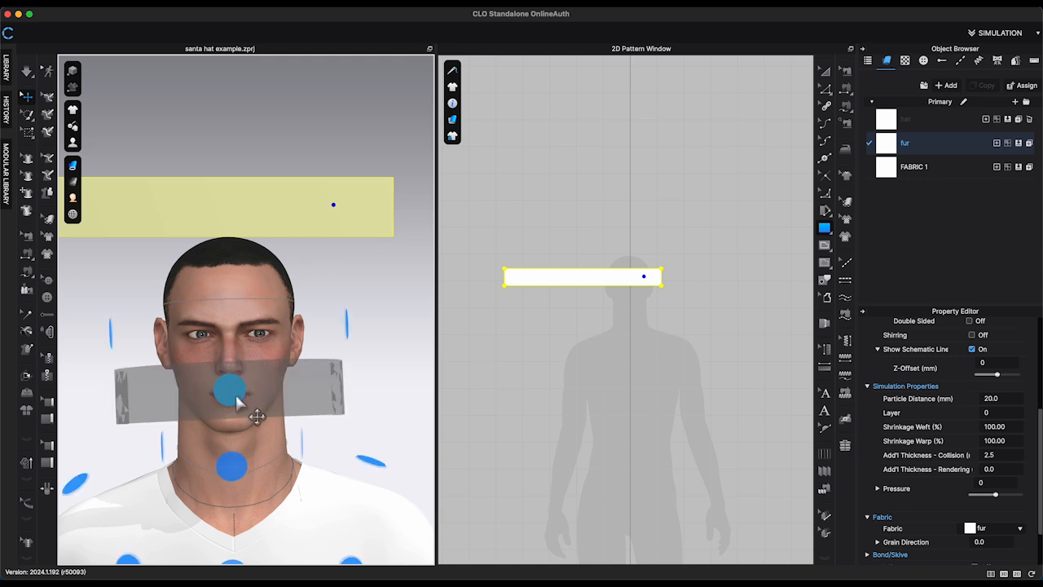
pyautogui.click(245, 392)
# - Raise the wrapped fur band from face height to the forehead and adjust its position around the head
pyautogui.click(250, 264)
pyautogui.moveTo(249, 263); pyautogui.dragTo(310, 273, button='right')
pyautogui.moveTo(310, 273); pyautogui.dragTo(340, 296)
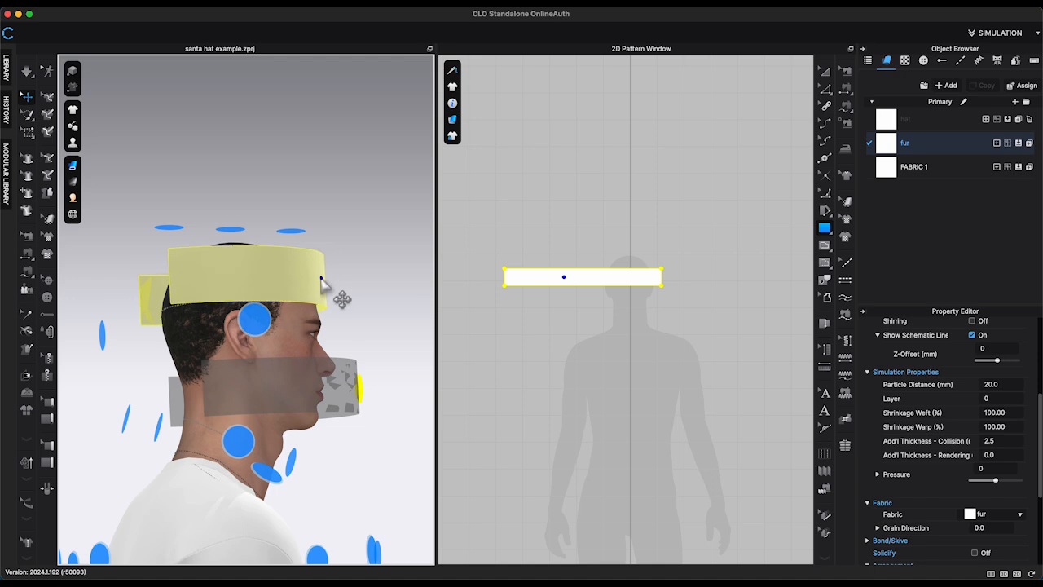
pyautogui.moveTo(340, 296); pyautogui.dragTo(299, 312, button='right')
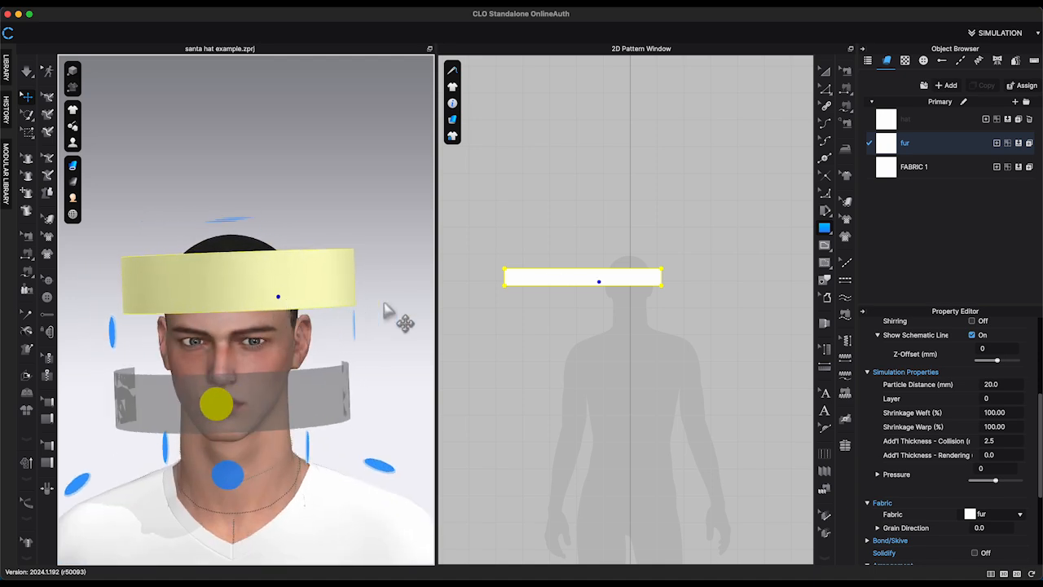
# - Sew the two short ends of the fur band together with segment sewing
pyautogui.click(846, 88)
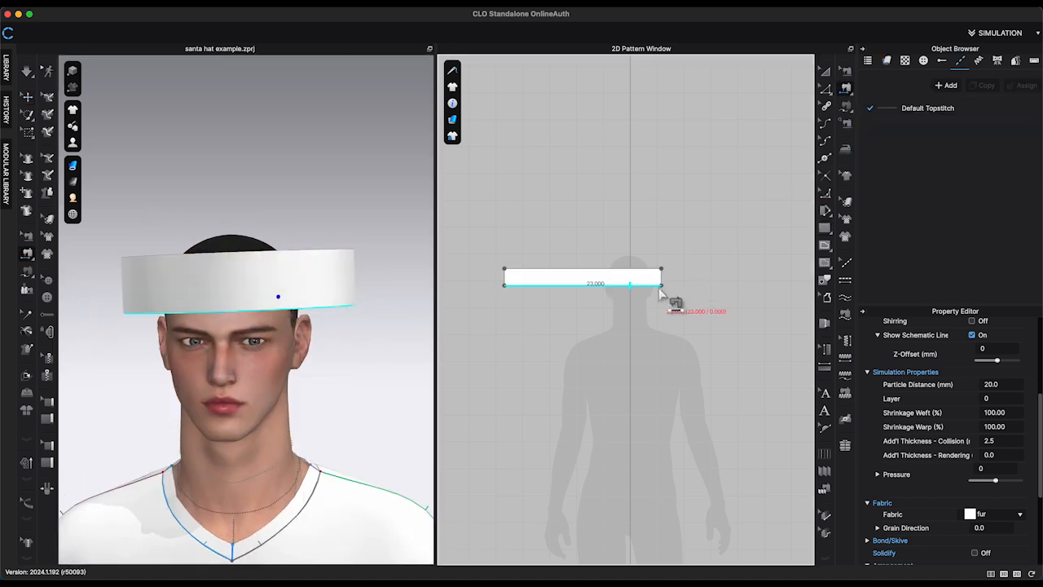
pyautogui.click(526, 276)
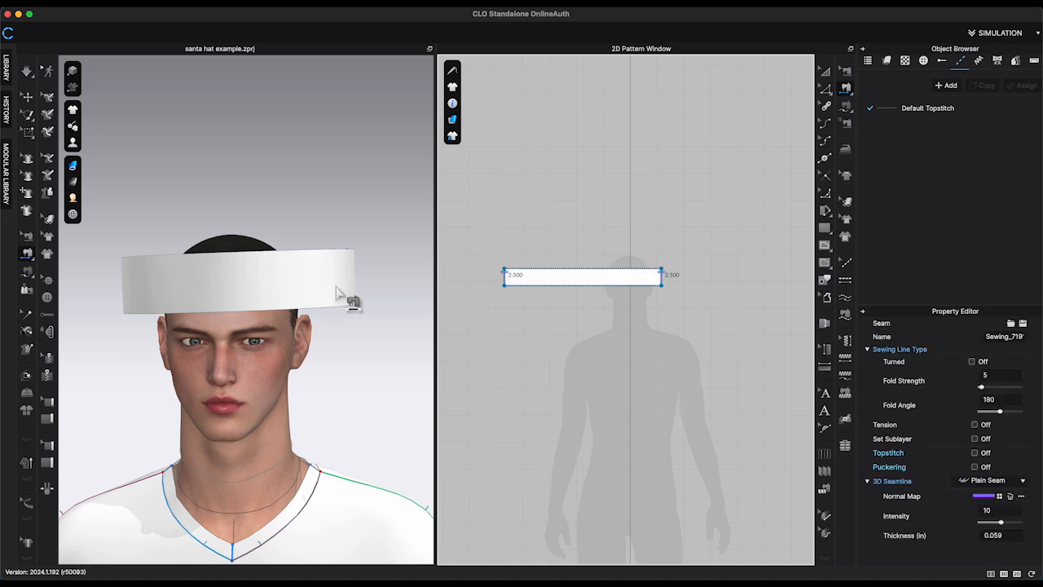
pyautogui.moveTo(342, 296); pyautogui.dragTo(408, 304, button='right')
# - Strengthen the fur band and simulate it, pulling it into place so it fits snugly around the forehead
pyautogui.click(27, 97)
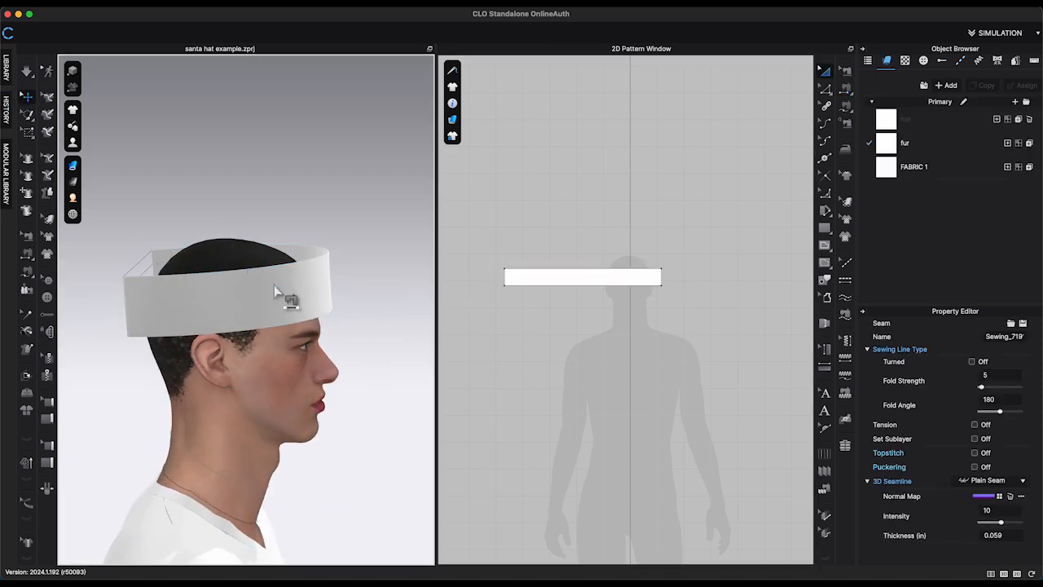
pyautogui.rightClick(279, 287)
pyautogui.click(328, 347)
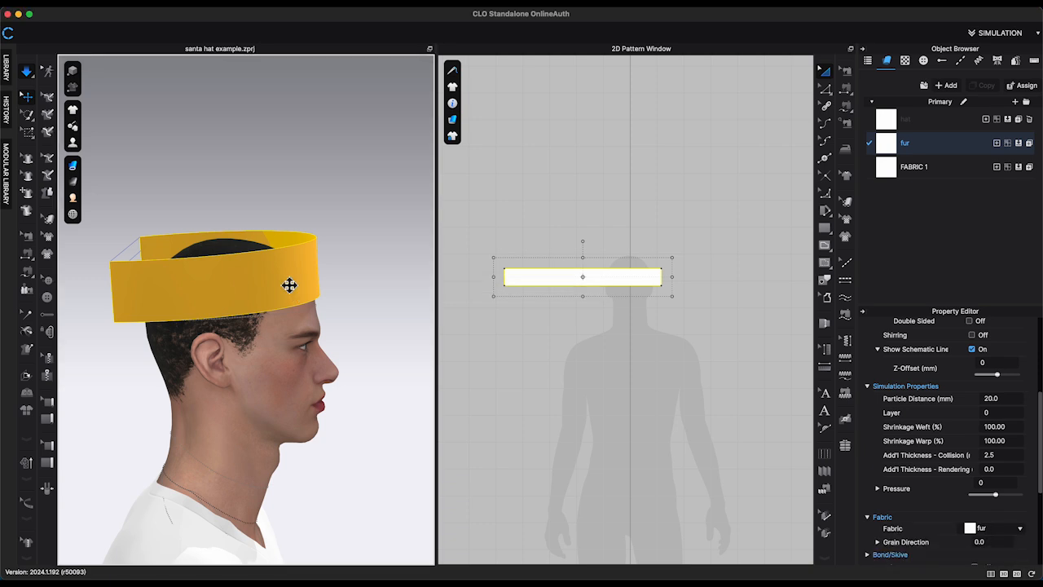
pyautogui.moveTo(332, 330); pyautogui.dragTo(313, 267)
pyautogui.moveTo(322, 275); pyautogui.dragTo(358, 342, button='right')
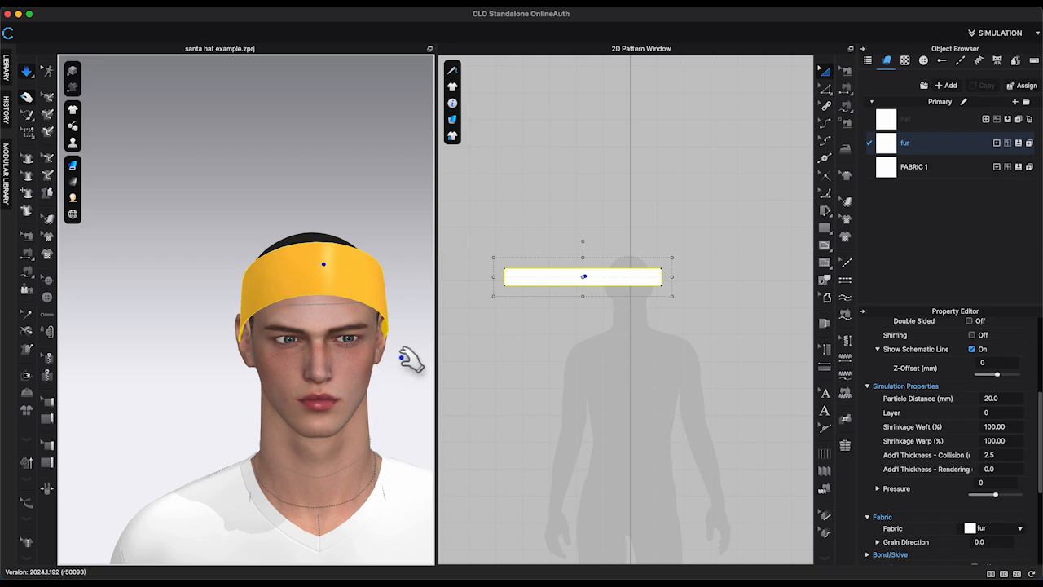
pyautogui.click(406, 355)
# - Freeze the fitted fur band on the avatar's head
pyautogui.rightClick(342, 290)
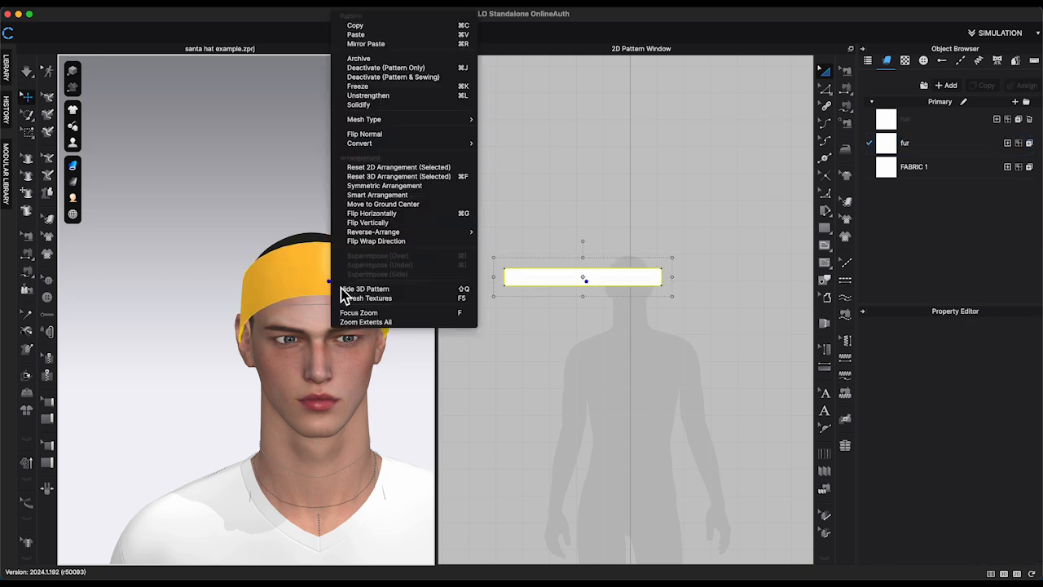
pyautogui.click(373, 95)
pyautogui.moveTo(406, 357); pyautogui.dragTo(342, 354, button='right')
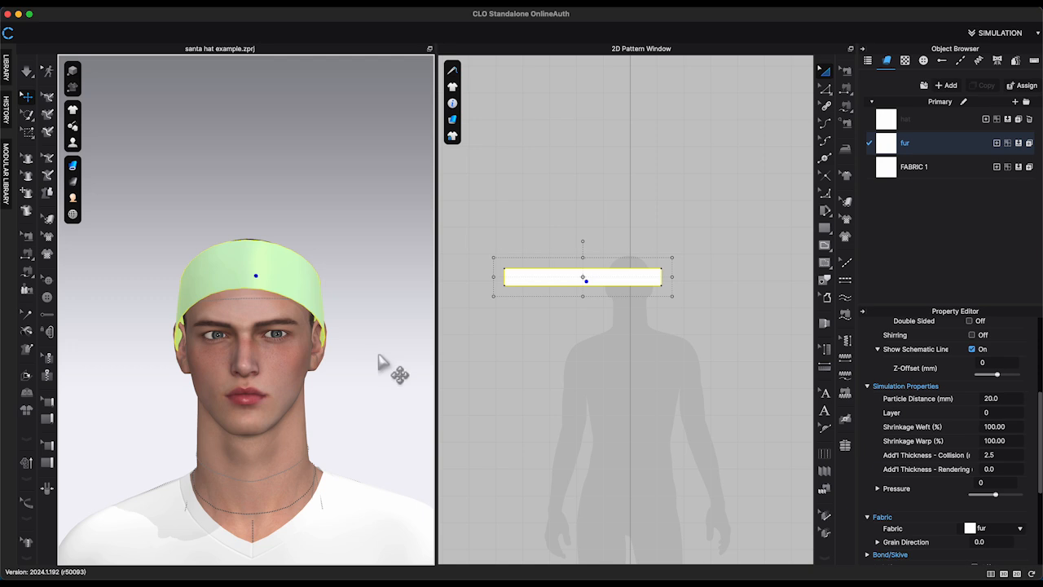
# - Split the upper long edge of the band pattern at its midpoint with a Uniform Split
pyautogui.click(665, 190)
pyautogui.scroll(1, 576, 253)
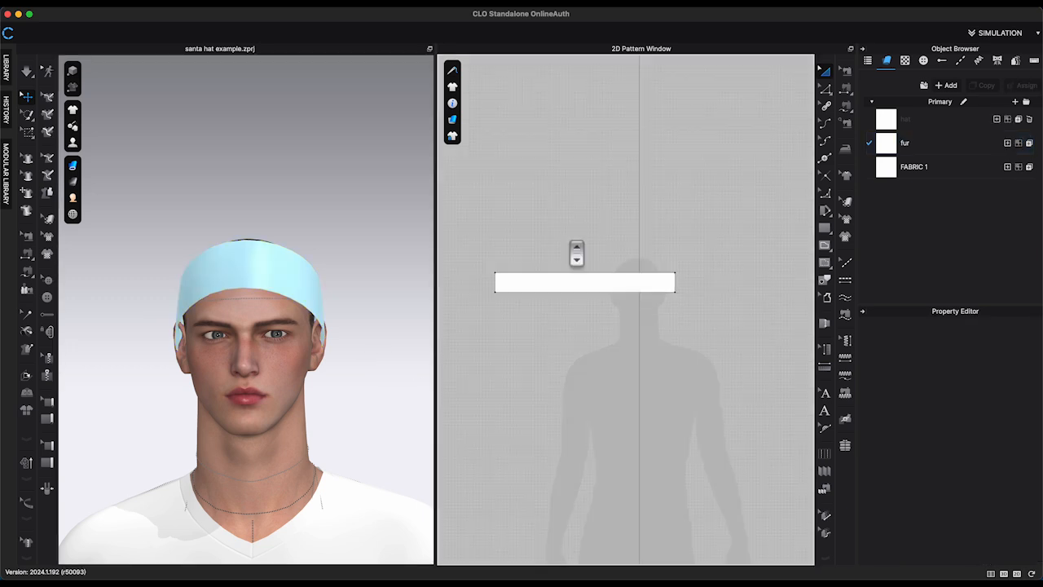
pyautogui.moveTo(585, 238); pyautogui.dragTo(665, 249, button='right')
pyautogui.click(825, 158)
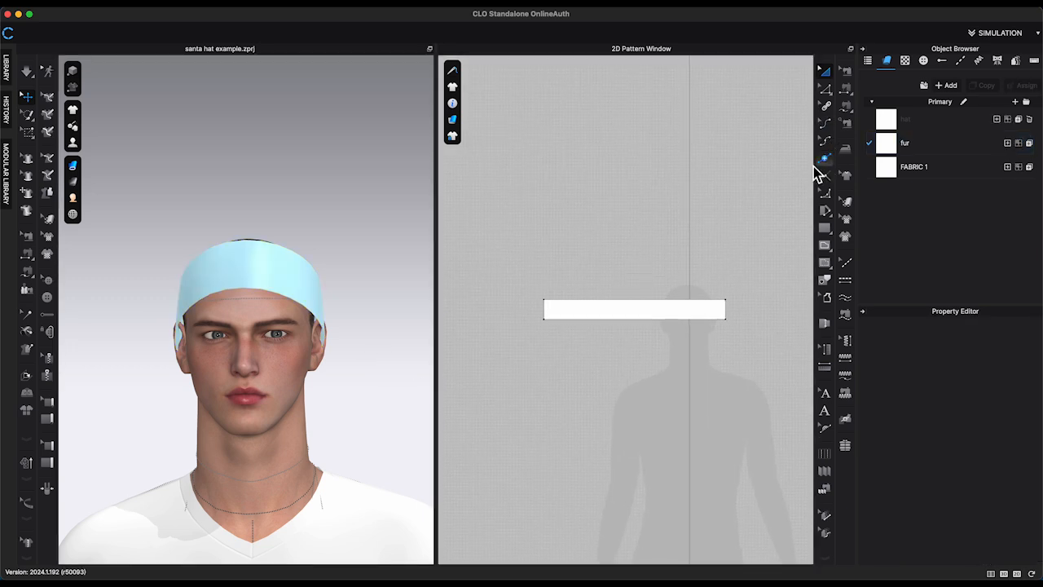
pyautogui.rightClick(637, 300)
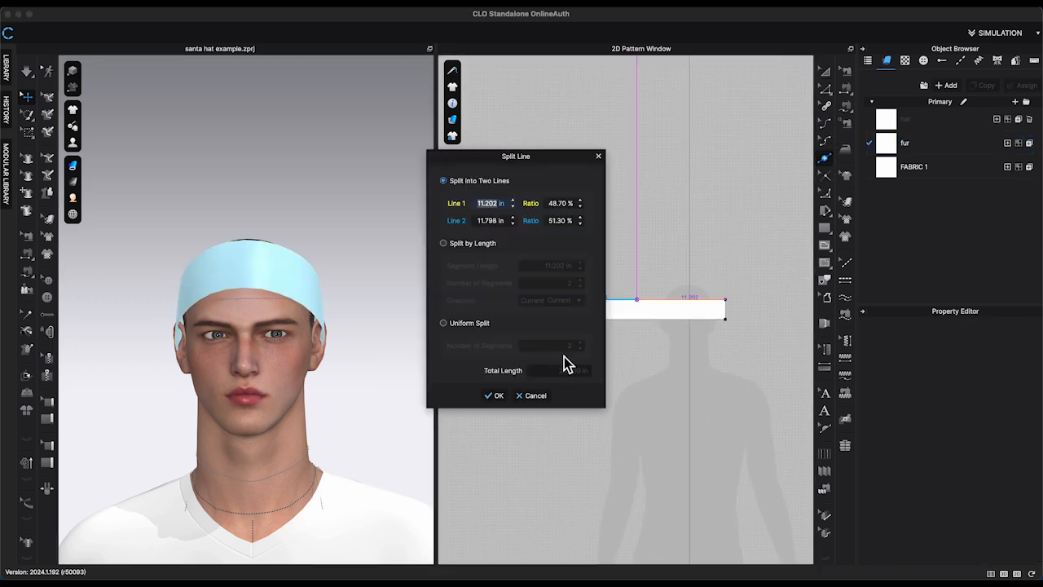
pyautogui.click(448, 323)
pyautogui.click(494, 396)
pyautogui.click(638, 300)
pyautogui.scroll(3, 638, 289)
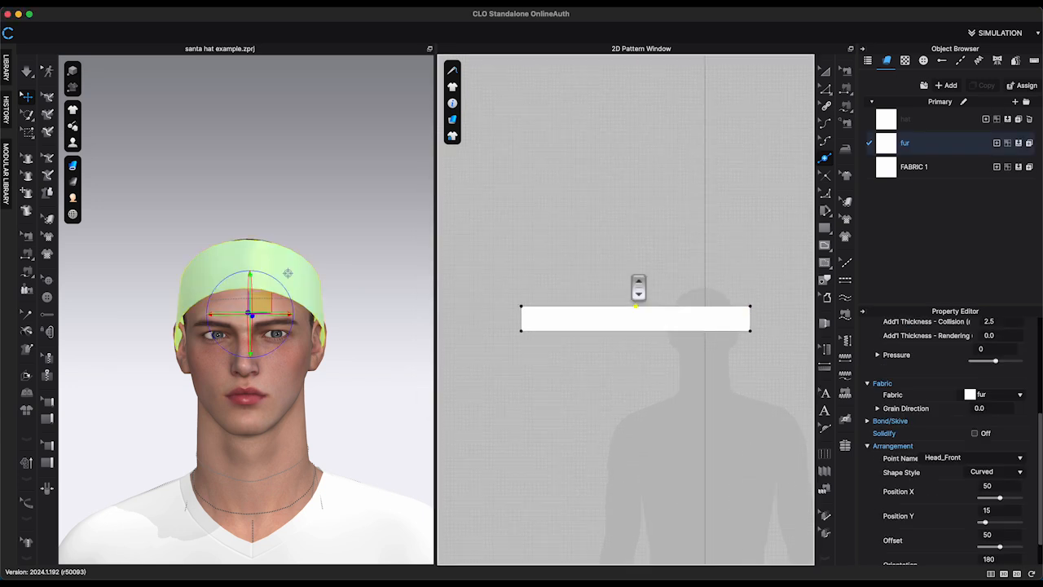
# - Check the length of one half of the band's split upper edge
pyautogui.click(827, 90)
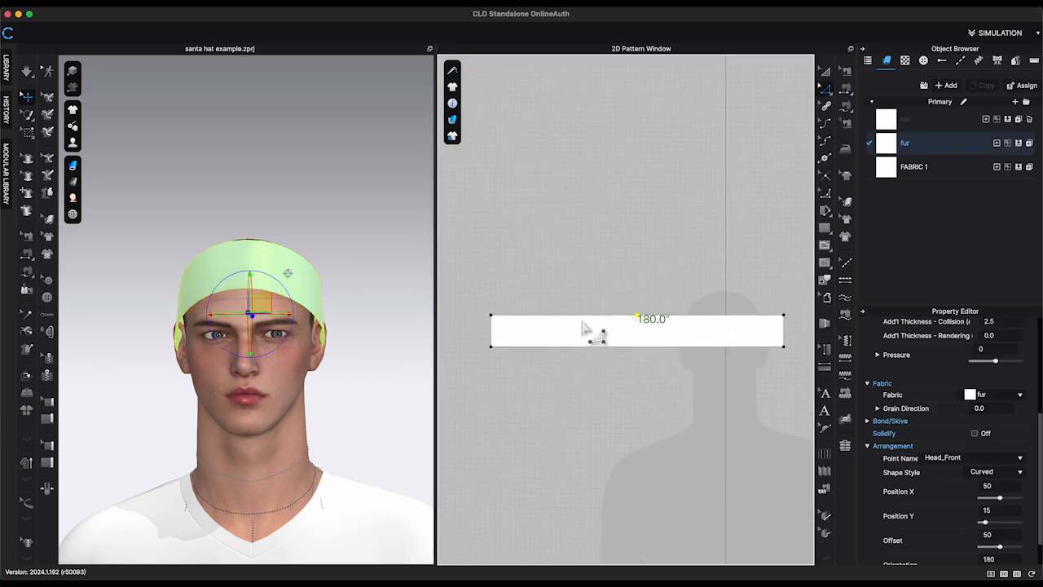
pyautogui.click(582, 324)
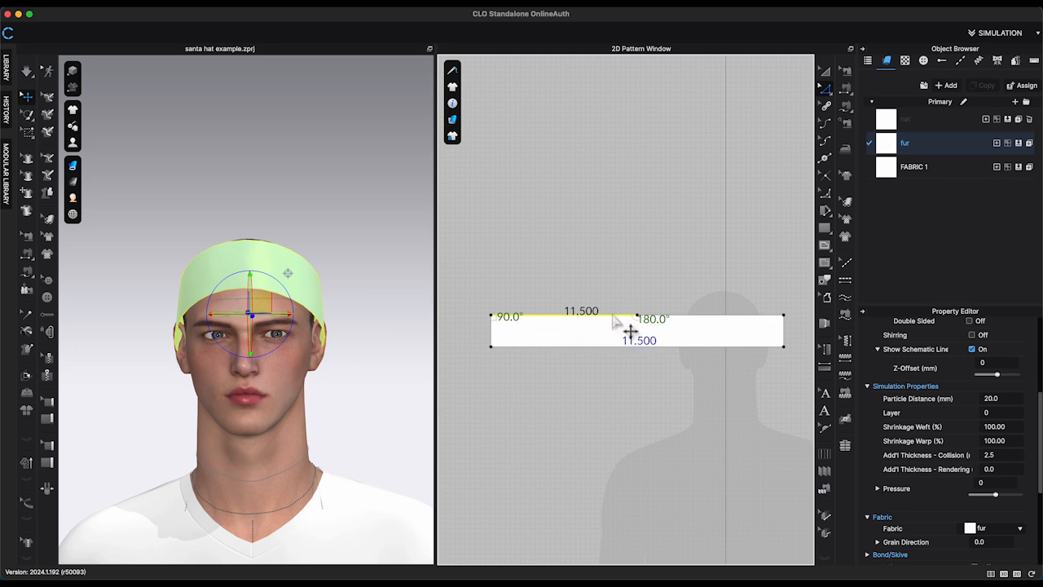
pyautogui.moveTo(616, 214); pyautogui.dragTo(632, 272, button='middle')
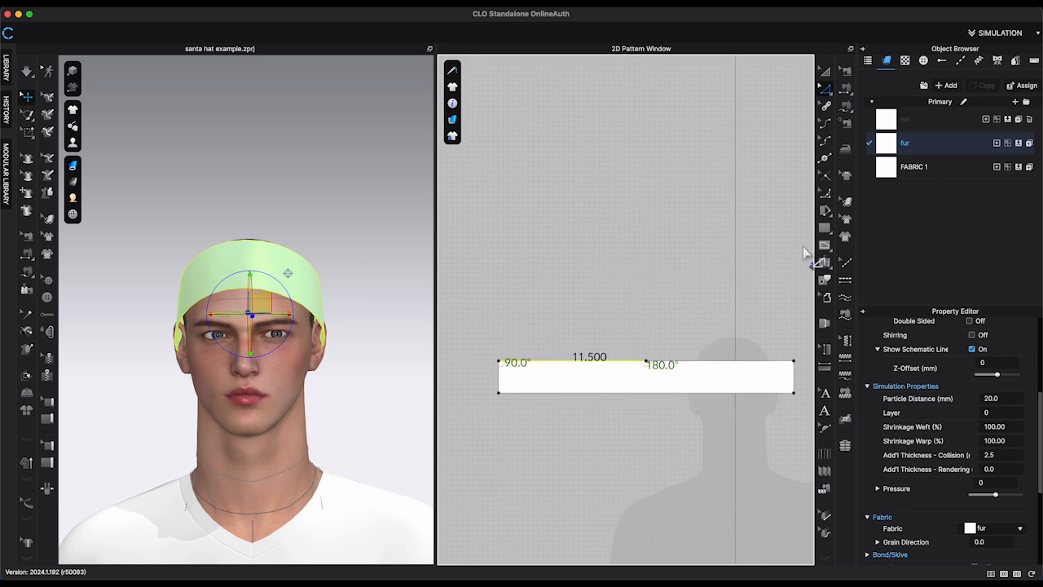
# - Create a rectangle pattern 11.5 in wide and 16 in high in the hat fabric, above the band's left half
pyautogui.click(936, 120)
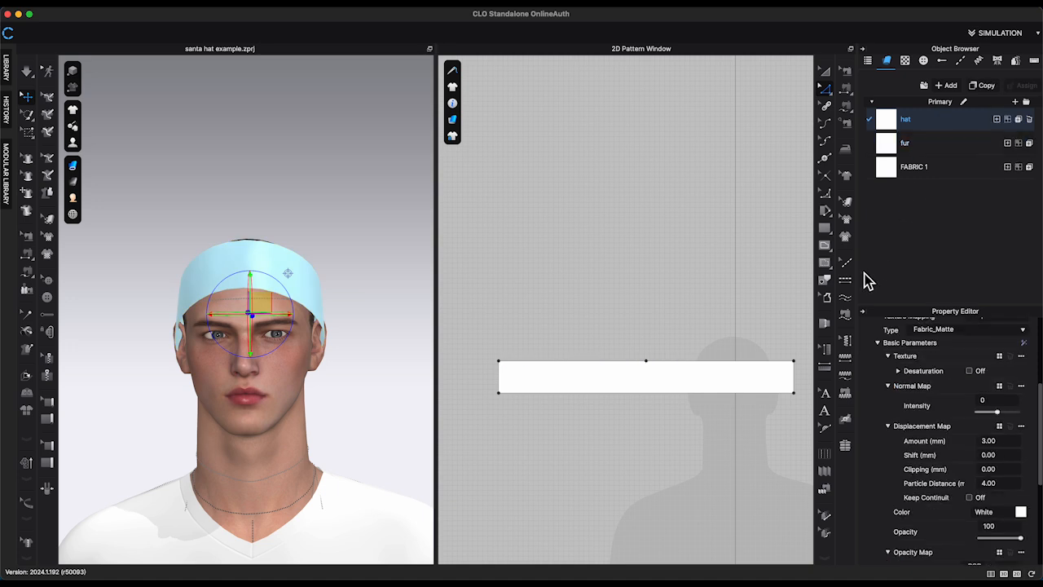
pyautogui.click(610, 228)
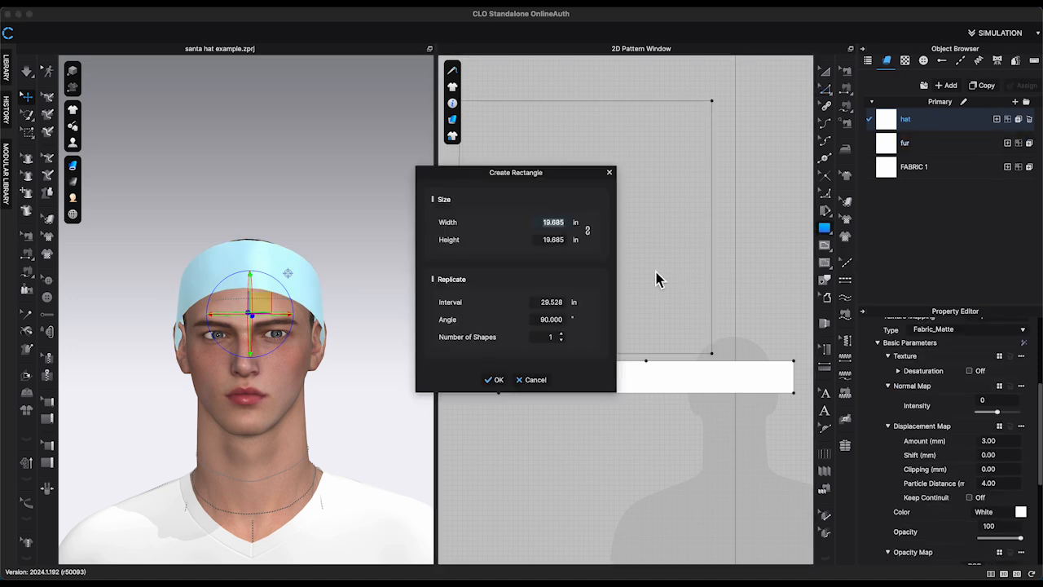
pyautogui.write('16')
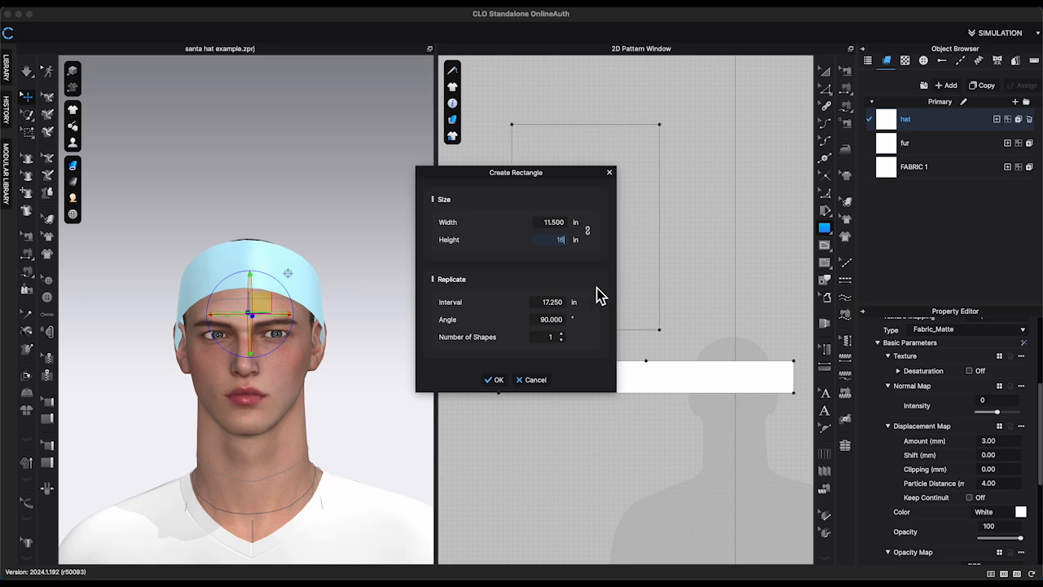
pyautogui.click(492, 380)
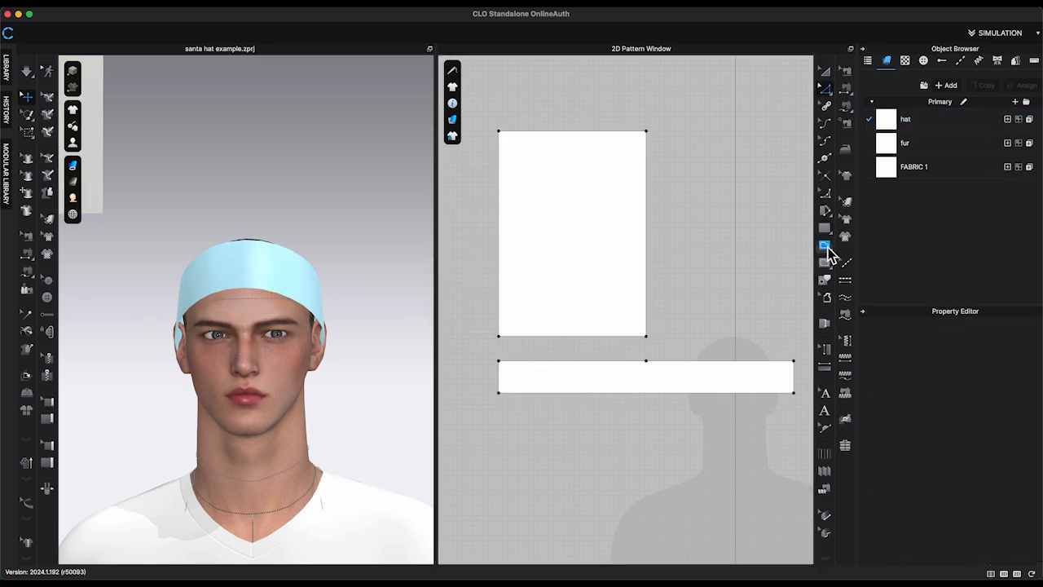
# - Draw an internal line from the rectangle's lower-left corner to its upper-right corner and cut the pattern along it
pyautogui.moveTo(498, 335); pyautogui.dragTo(646, 130)
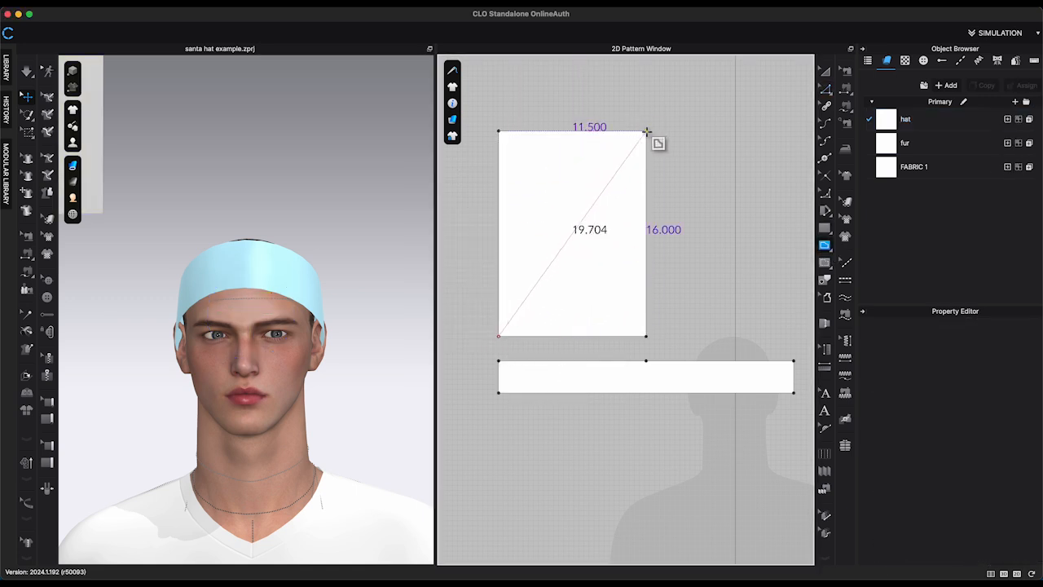
pyautogui.click(647, 131)
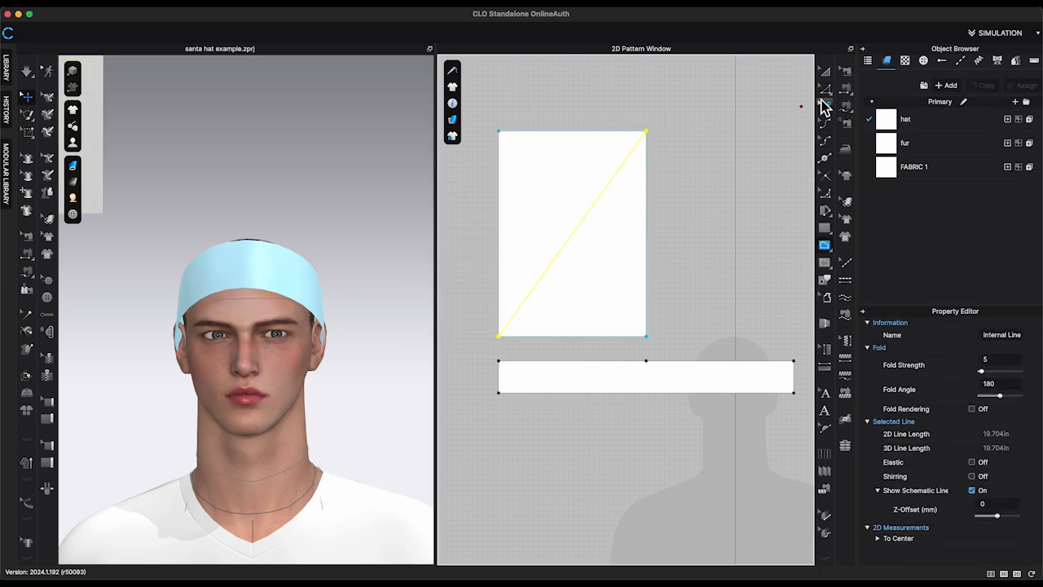
pyautogui.rightClick(573, 239)
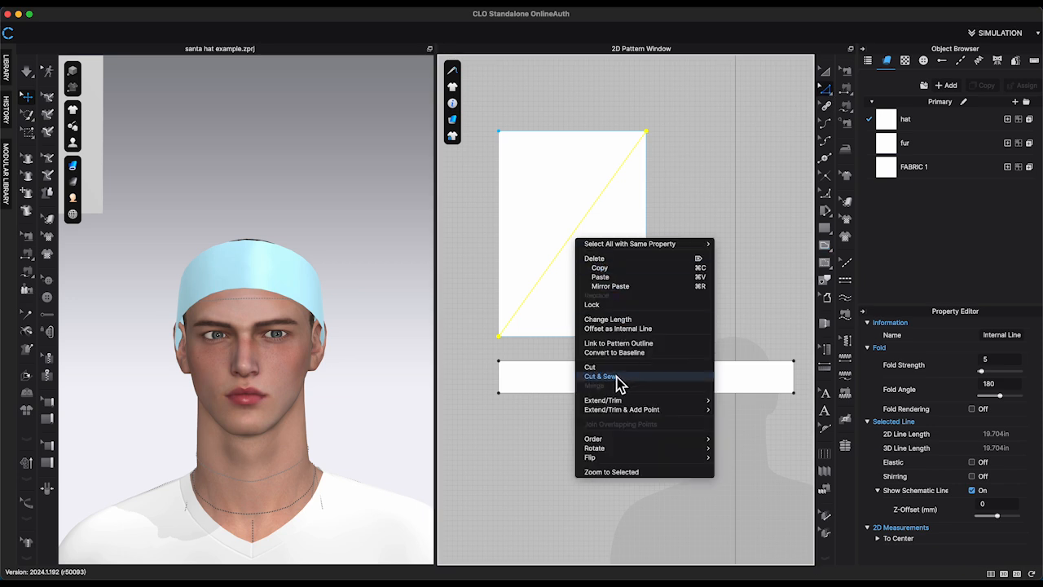
# - Delete the upper-left triangle of the cut rectangle
pyautogui.click(826, 72)
pyautogui.click(582, 174)
pyautogui.press('Delete')
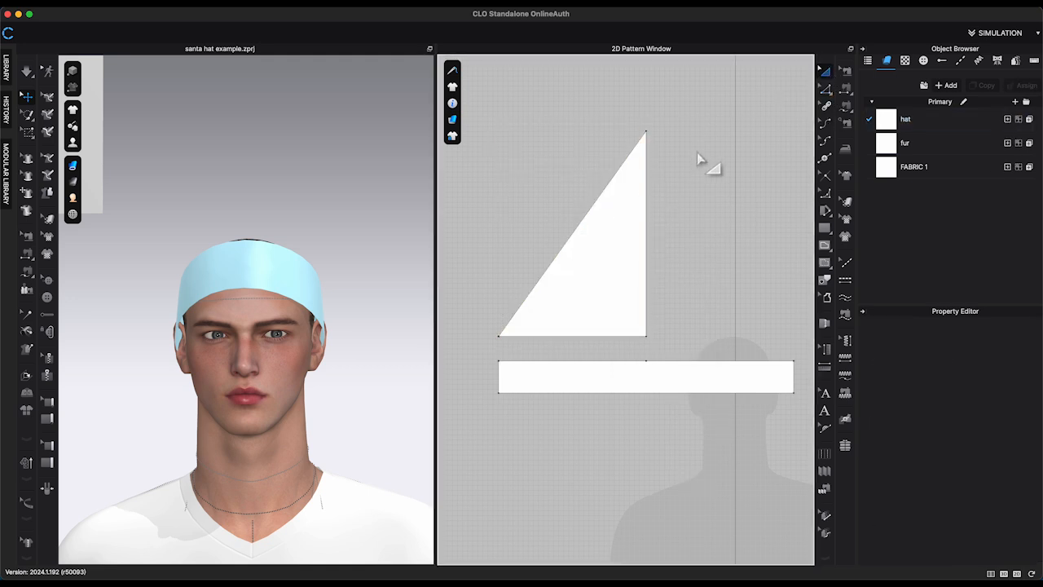
# - Split the triangle's diagonal edge 16 in from the tip and draw a curved internal line from that point to the lower-right corner
pyautogui.click(515, 315)
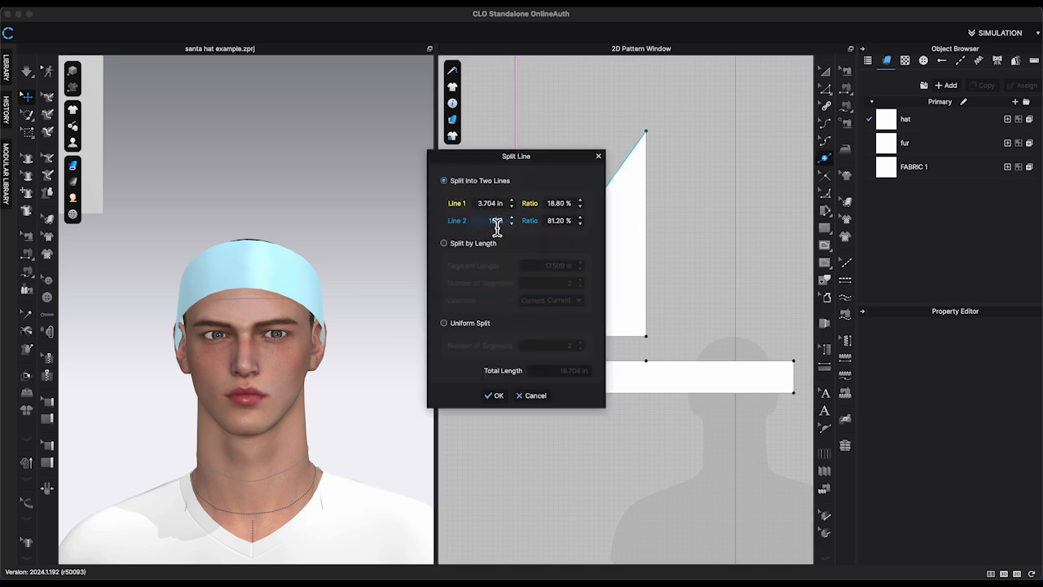
pyautogui.click(499, 395)
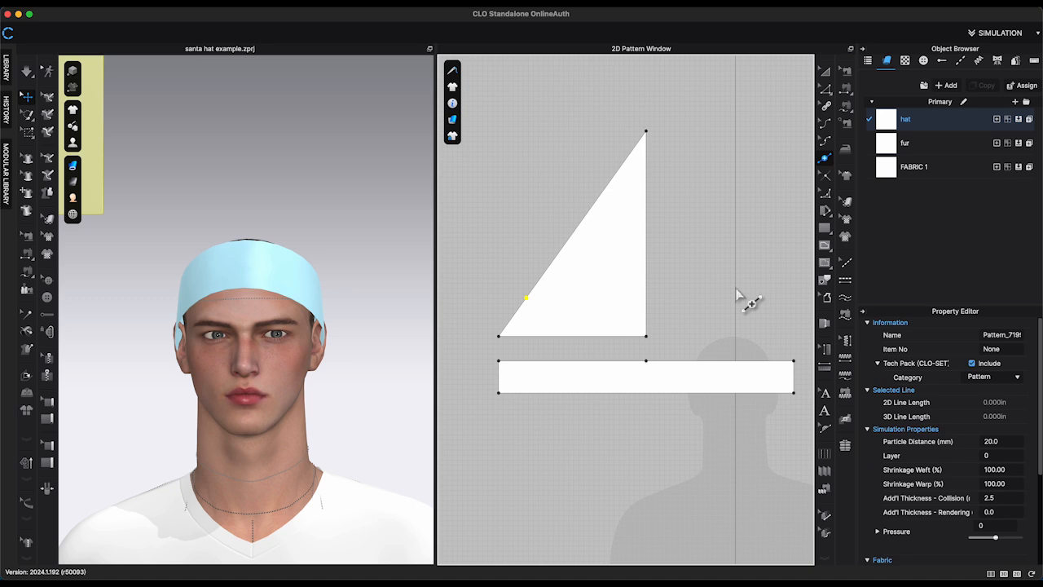
pyautogui.click(826, 244)
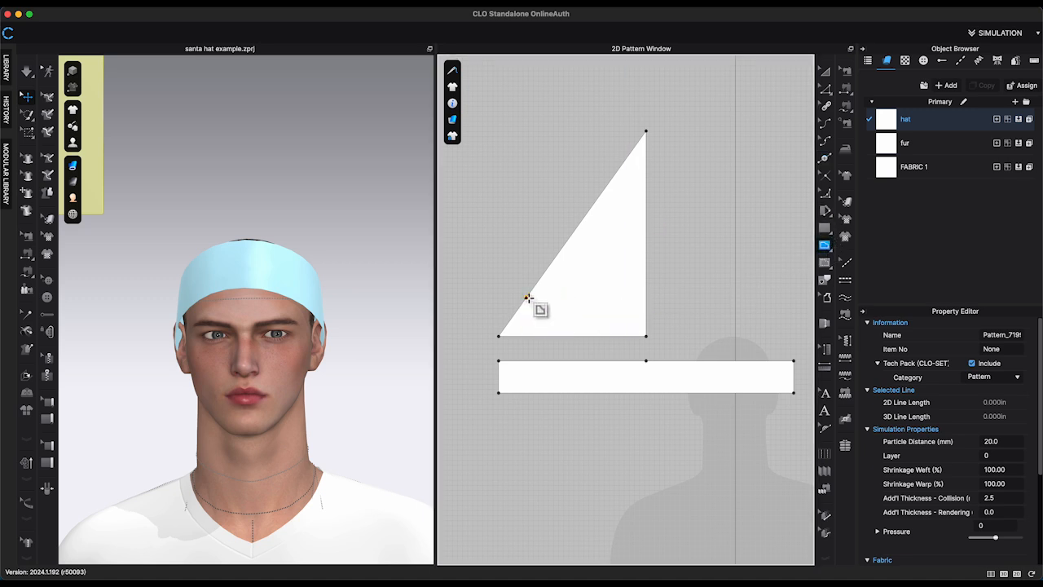
pyautogui.click(528, 298)
pyautogui.click(646, 335)
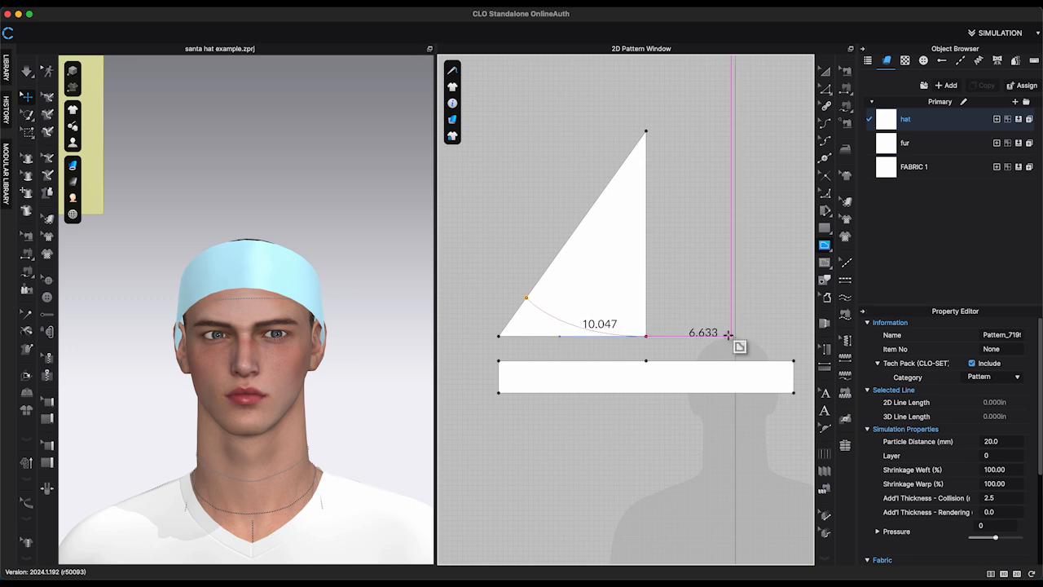
pyautogui.press('Return')
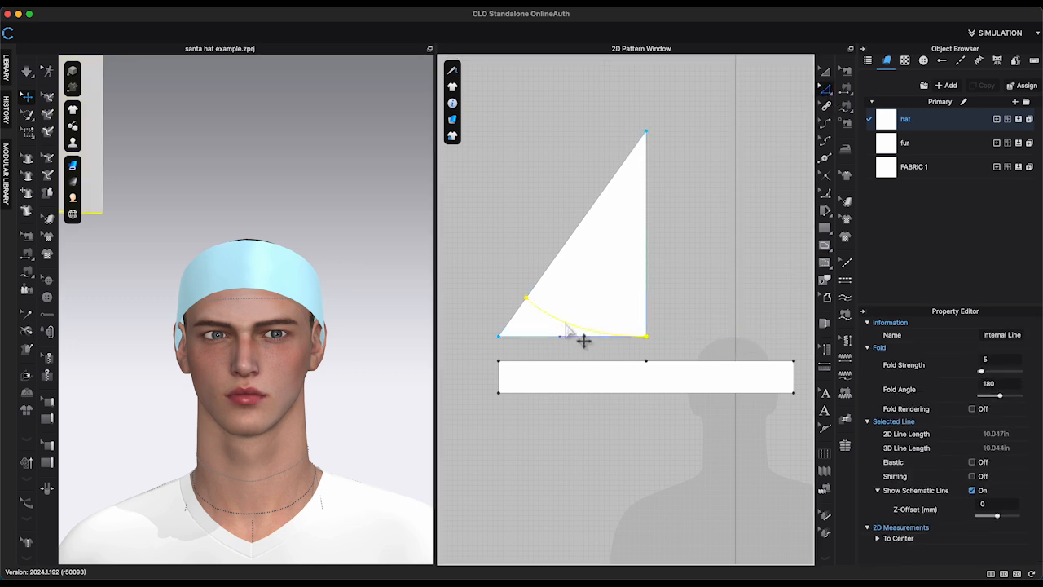
# - Cut the triangle along the curved internal line and delete the leftover piece below it
pyautogui.rightClick(568, 327)
pyautogui.click(597, 455)
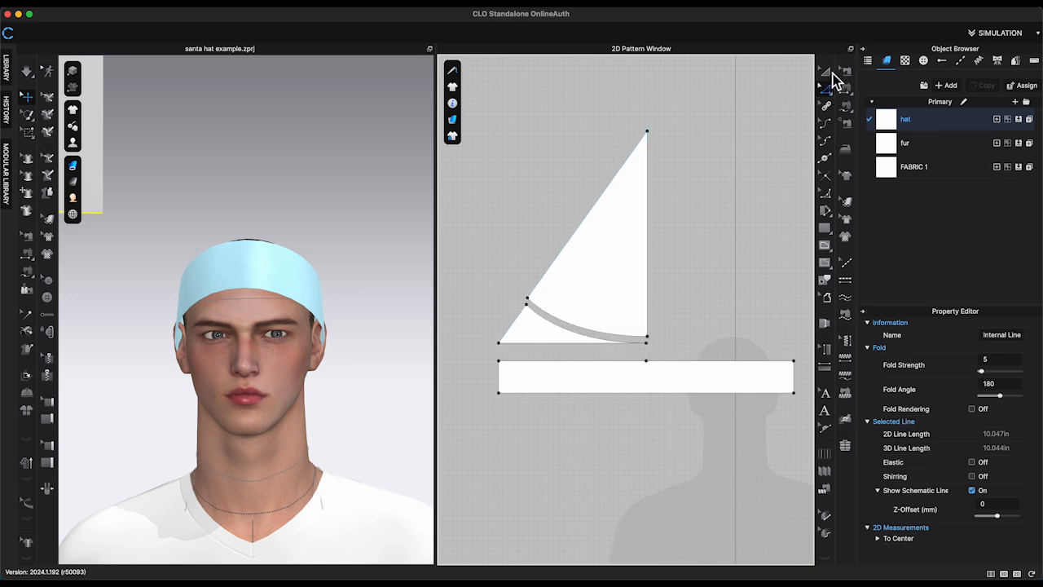
pyautogui.click(541, 334)
pyautogui.press('Delete')
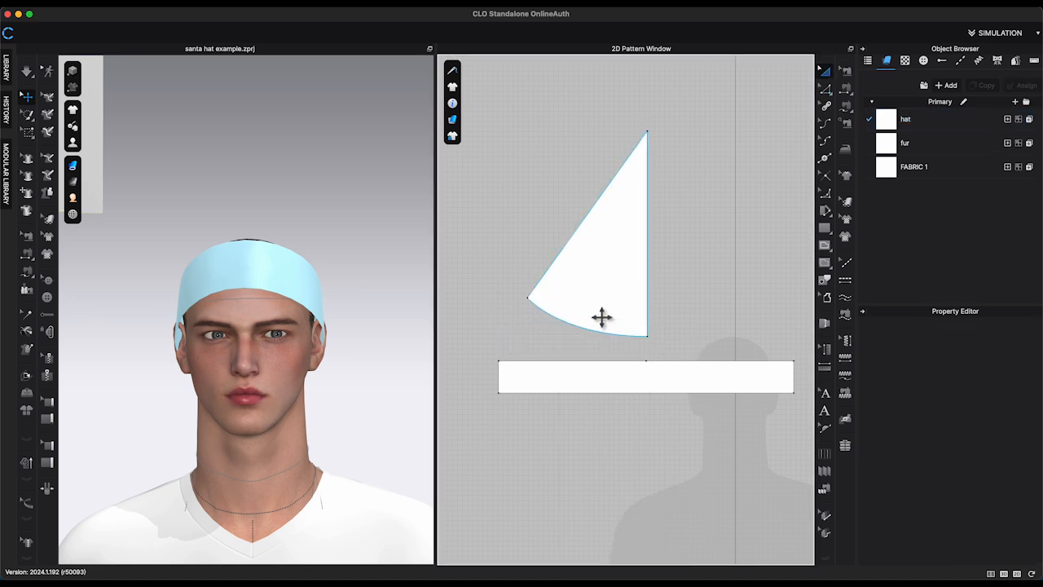
# - Compare the hat panel's bottom curve with half the headband's upper edge and pull the outer corner outward until the curve is about 11.6 in
pyautogui.click(585, 339)
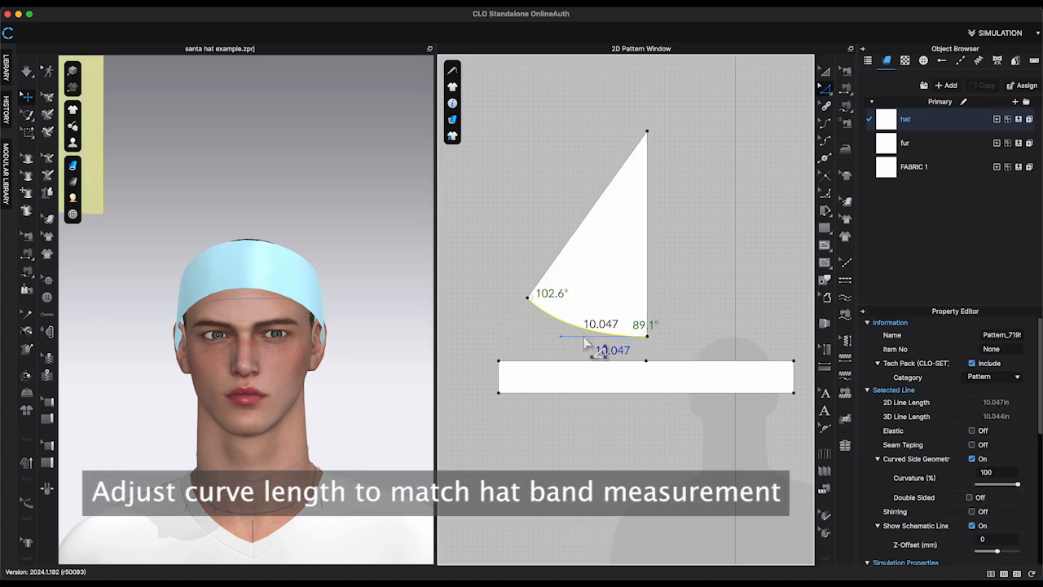
pyautogui.press('Escape')
pyautogui.click(576, 363)
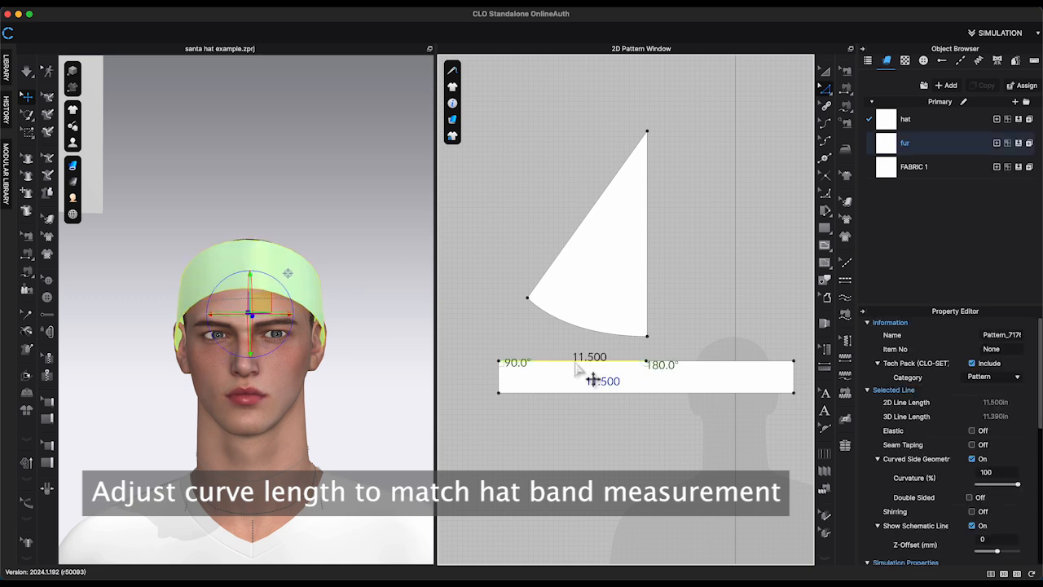
pyautogui.click(598, 333)
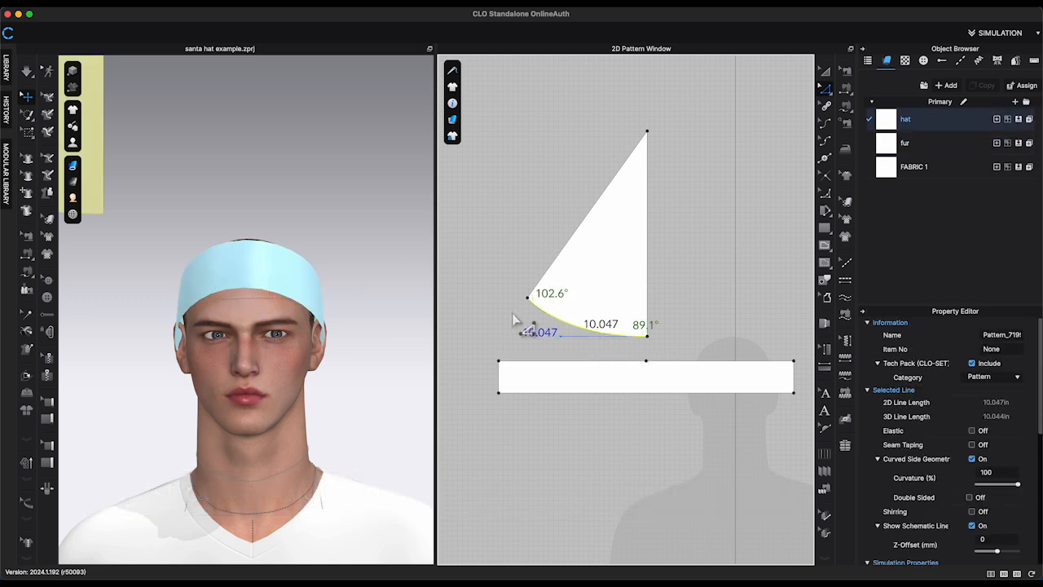
pyautogui.scroll(2, 518, 318)
pyautogui.moveTo(533, 298); pyautogui.dragTo(512, 279)
# - Set the length of the hat panel's bottom curve to 11.5 in
pyautogui.click(605, 333)
pyautogui.rightClick(605, 333)
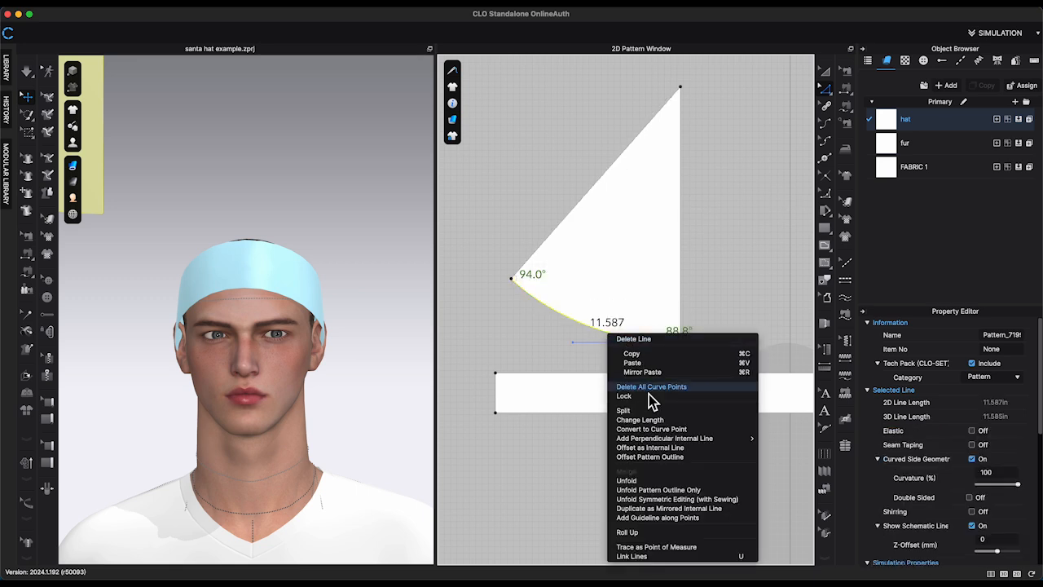
pyautogui.click(650, 426)
pyautogui.press('Return')
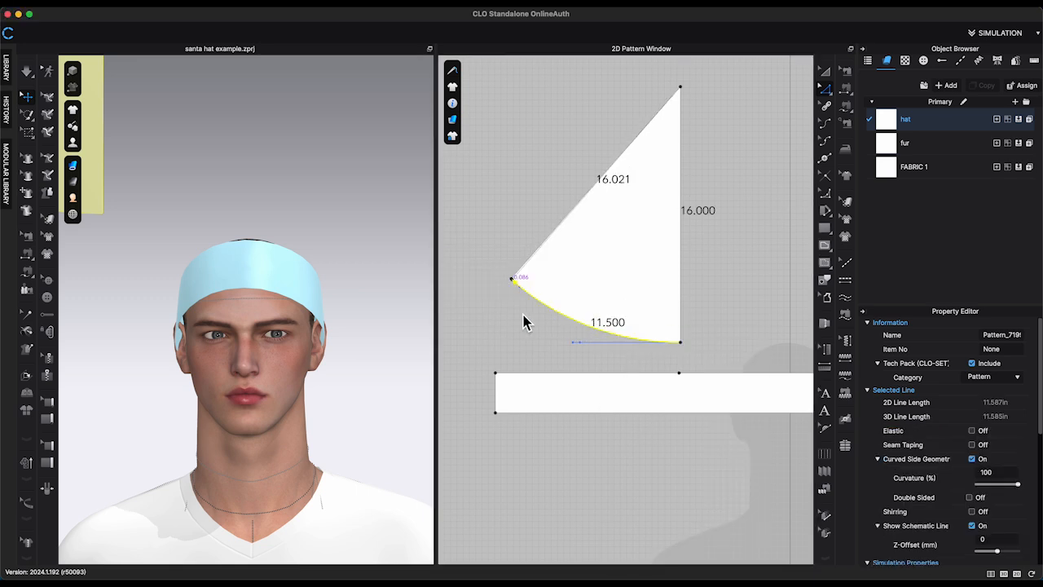
pyautogui.click(720, 345)
# - Unfold the hat panel along its vertical 16 in edge to form the full symmetrical cone pattern
pyautogui.scroll(2, 719, 345)
pyautogui.scroll(1, 720, 344)
pyautogui.moveTo(719, 345); pyautogui.dragTo(653, 347, button='middle')
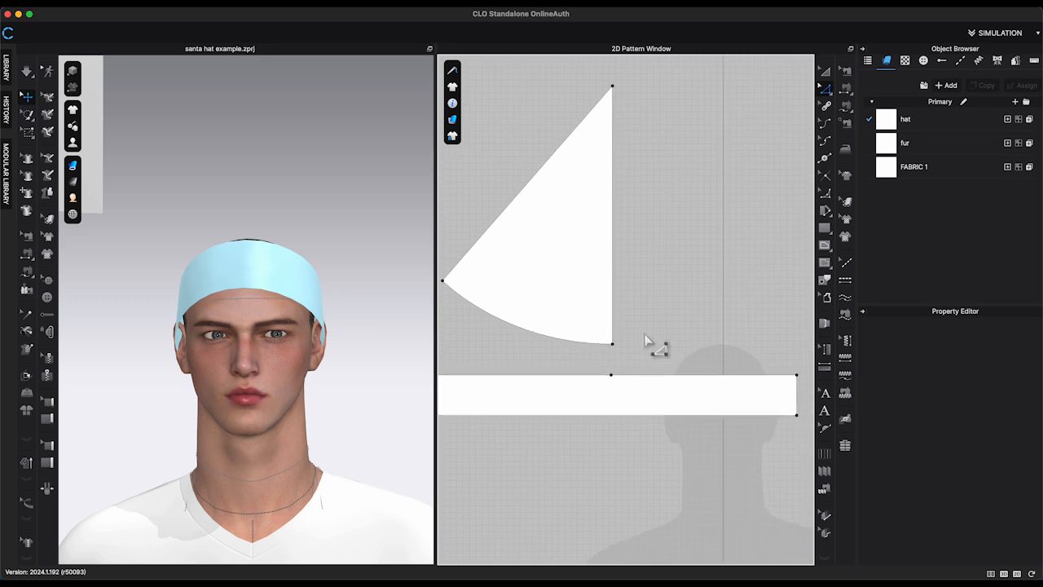
pyautogui.click(615, 300)
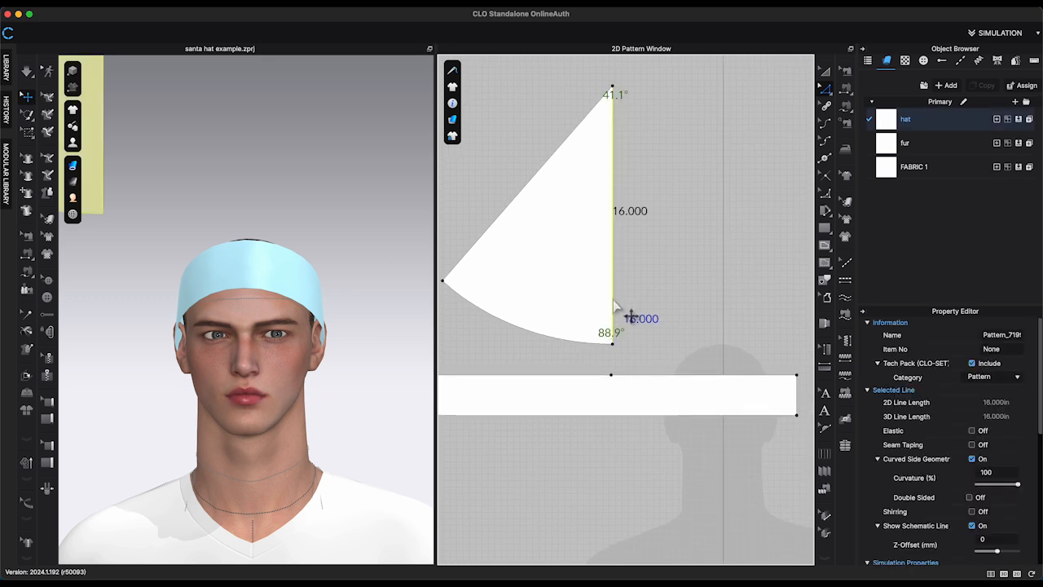
pyautogui.rightClick(616, 300)
pyautogui.click(644, 428)
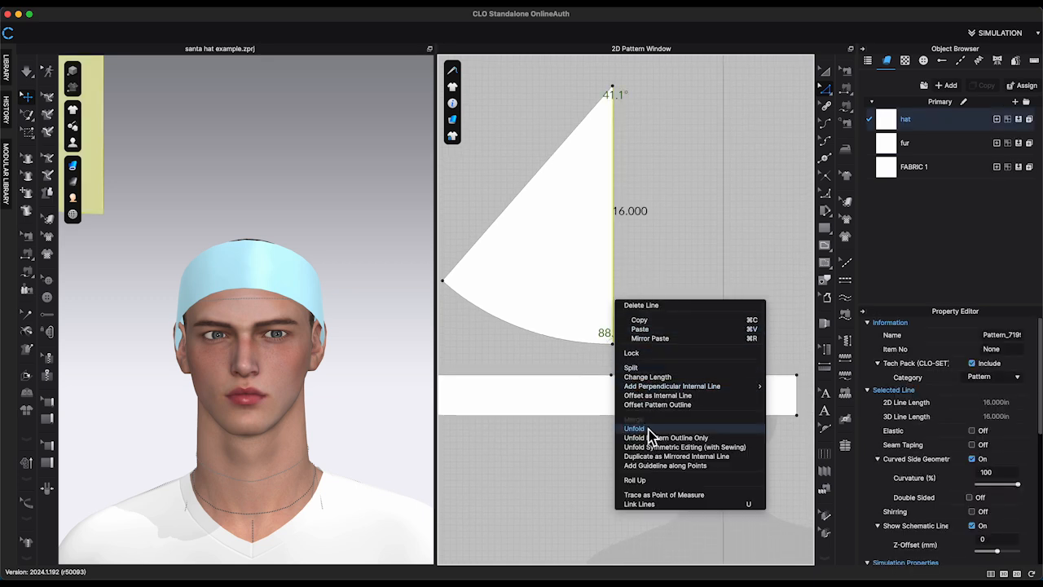
pyautogui.scroll(-3, 574, 432)
pyautogui.scroll(-2, 468, 413)
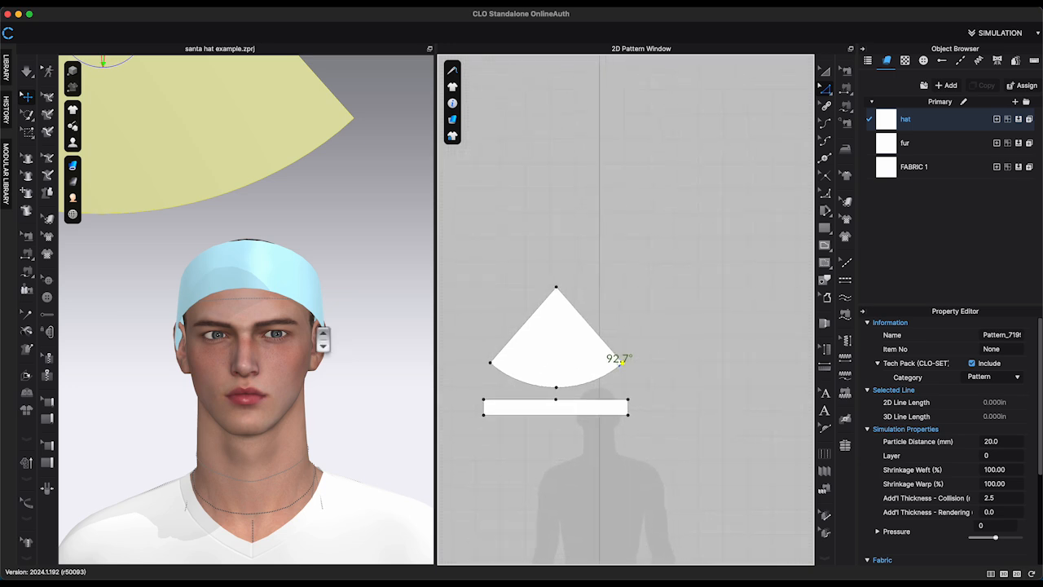
# - Arrange the hat panel on the avatar's Head_Front arrangement point and raise it so it curves just above the head
pyautogui.scroll(-5, 318, 330)
pyautogui.hotkey('shift', 'f')
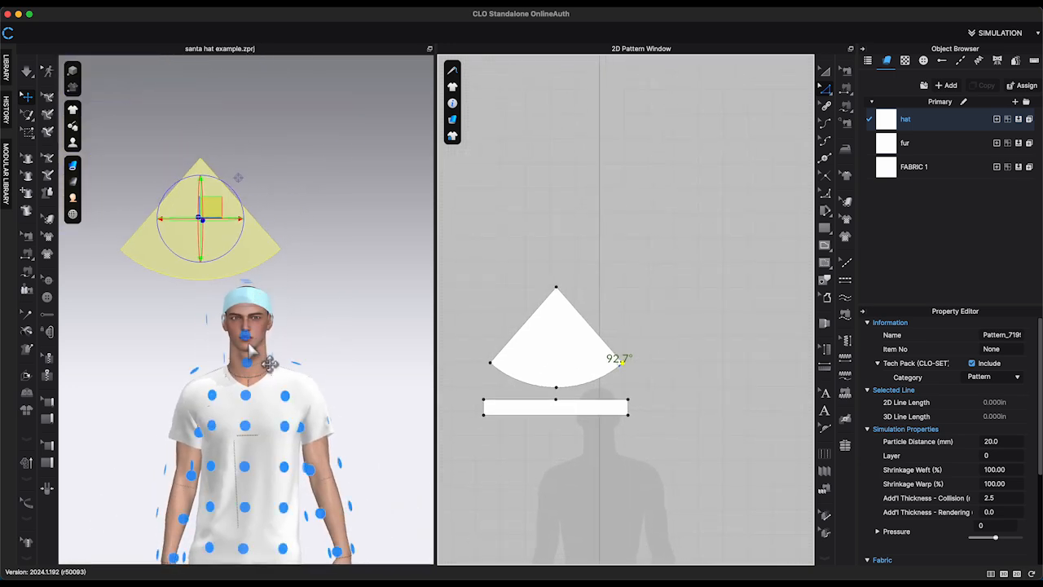
pyautogui.click(246, 336)
pyautogui.moveTo(251, 337); pyautogui.dragTo(302, 338, button='right')
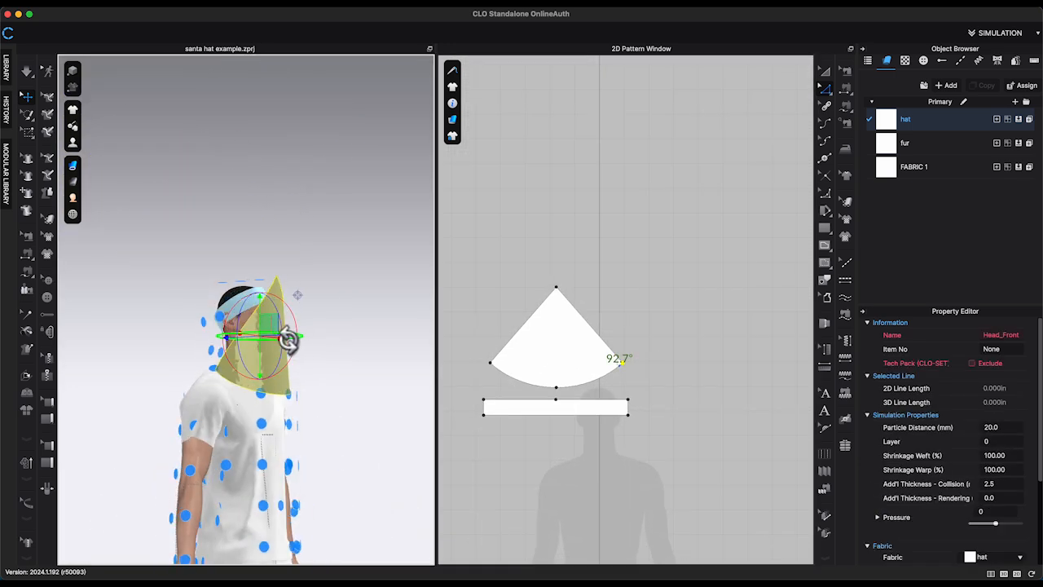
pyautogui.moveTo(288, 340); pyautogui.dragTo(249, 266)
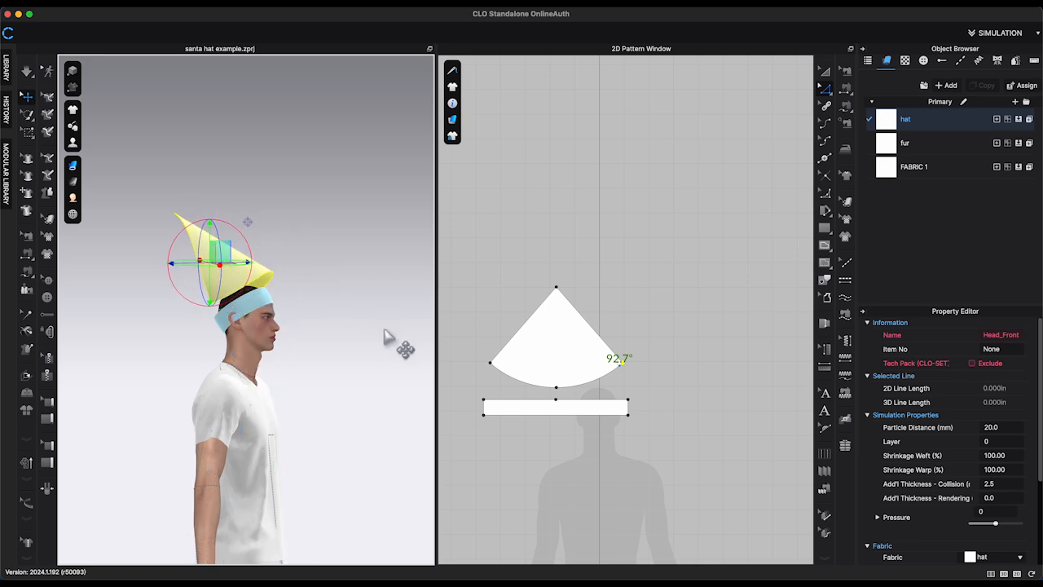
pyautogui.moveTo(389, 338); pyautogui.dragTo(309, 356, button='right')
pyautogui.click(778, 227)
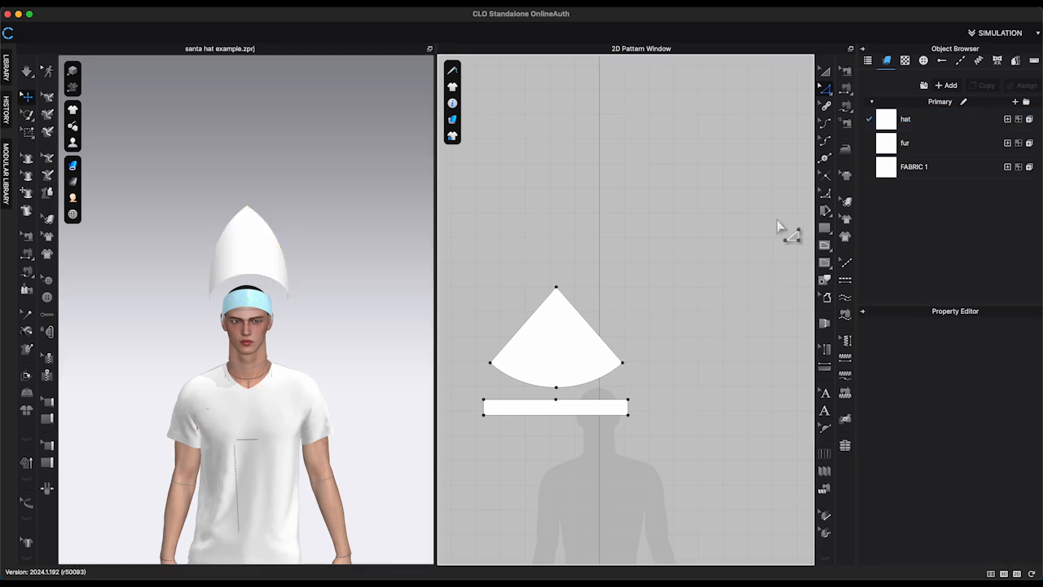
# - Free-sew the hat panel's bottom curve to the headband's full upper edge and turn on the Turned option for that seam
pyautogui.click(847, 107)
pyautogui.click(623, 365)
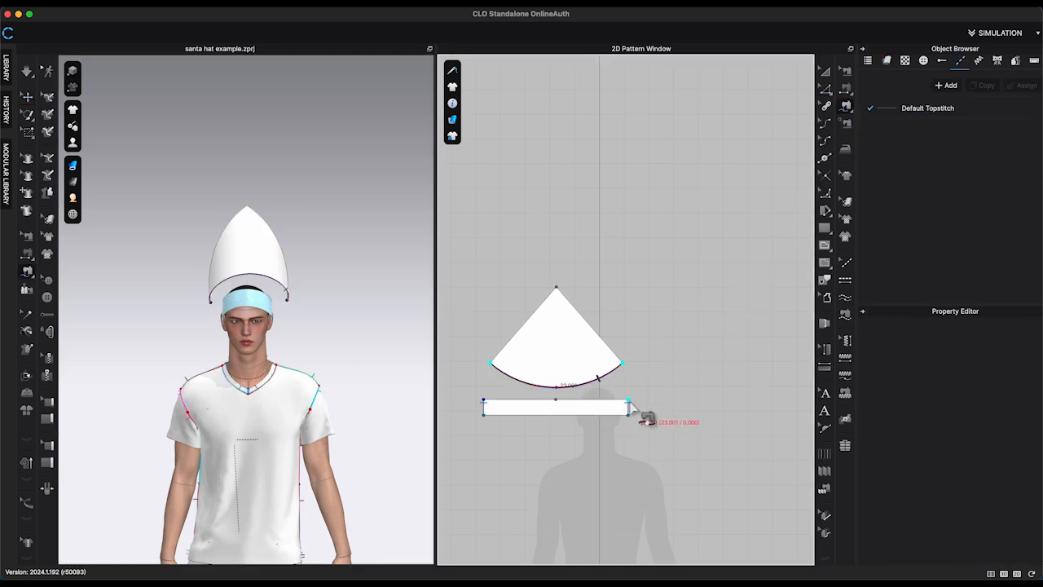
pyautogui.click(629, 402)
pyautogui.click(485, 401)
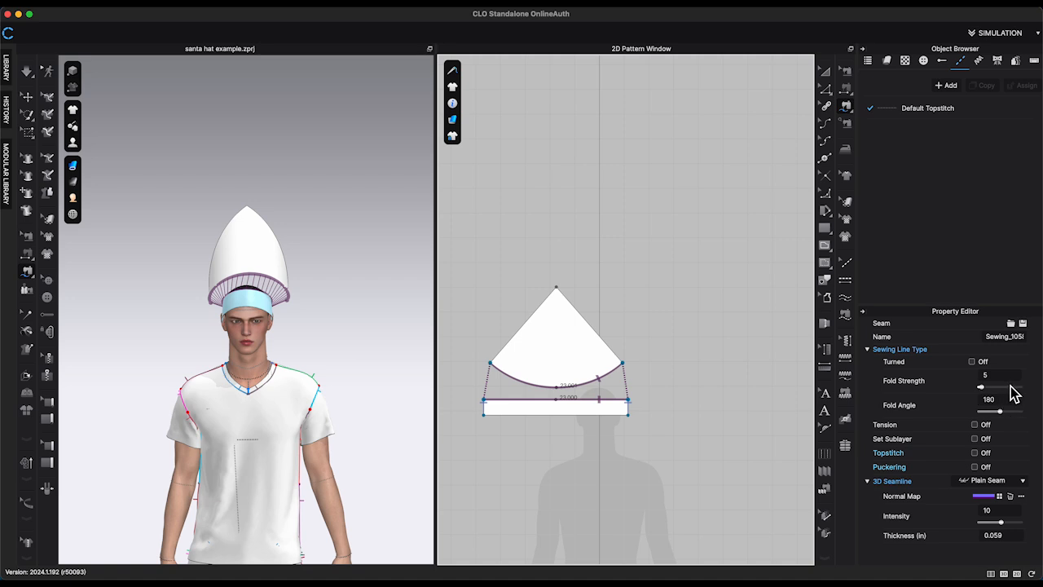
pyautogui.click(972, 362)
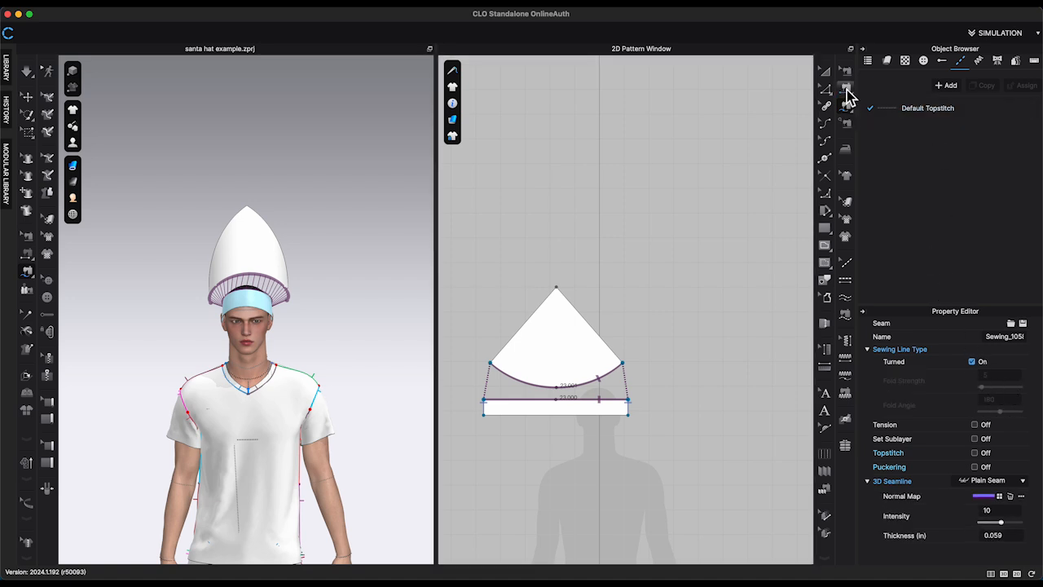
# - Sew the hat panel's two straight edges together and simulate the hat onto the head
pyautogui.click(847, 90)
pyautogui.click(578, 310)
pyautogui.click(531, 315)
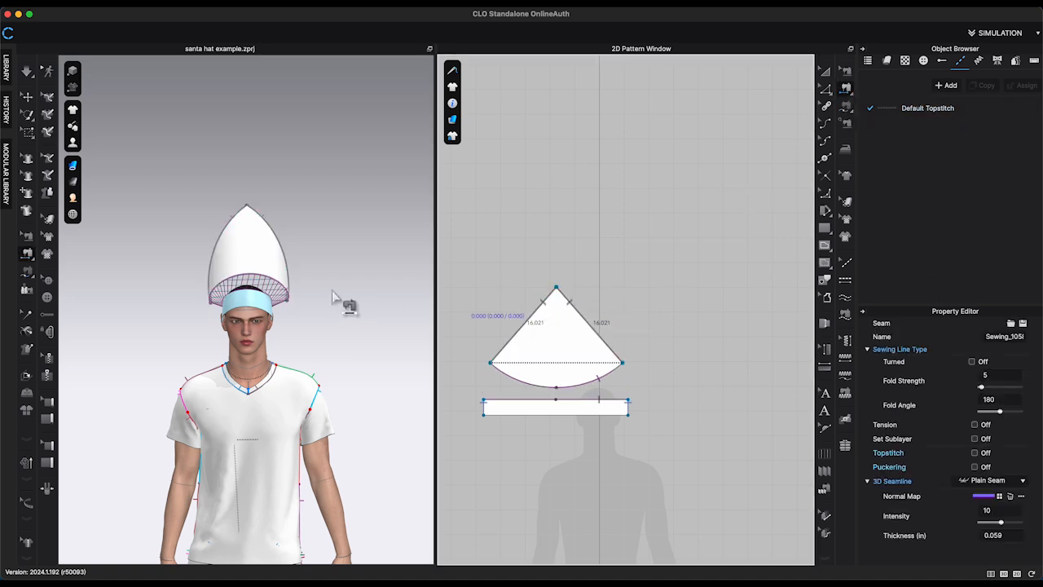
pyautogui.press('4')
pyautogui.press('space')
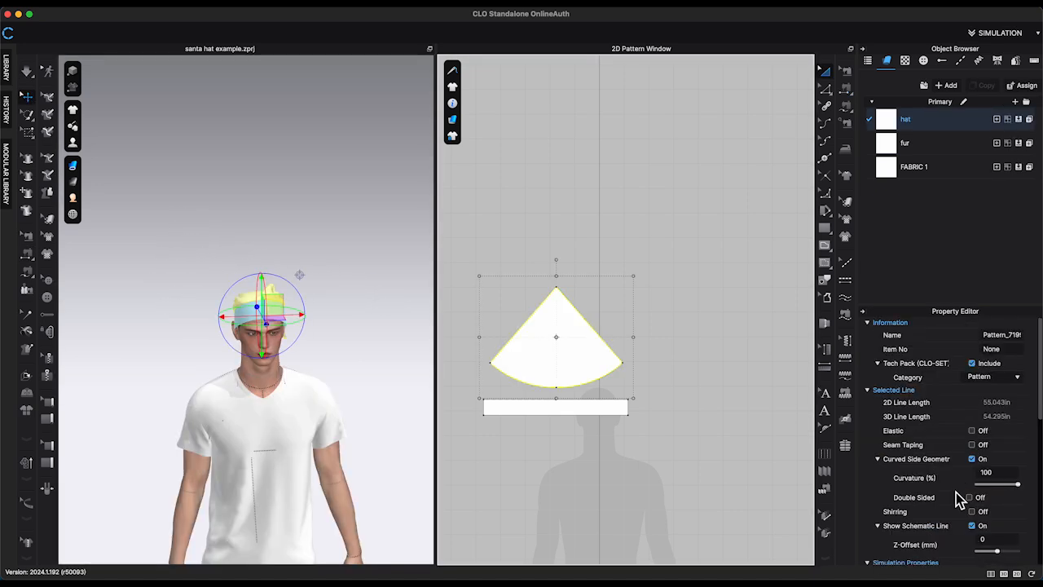
# - Set the hat panel's particle distance to 10 mm
pyautogui.scroll(-3, 957, 496)
pyautogui.click(1012, 524)
pyautogui.write('10')
pyautogui.press('Return')
# - Run the simulation and pull the hat's tip down so it drapes behind the head
pyautogui.moveTo(388, 399); pyautogui.dragTo(337, 375, button='right')
pyautogui.press('space')
pyautogui.moveTo(288, 298); pyautogui.dragTo(295, 319)
pyautogui.moveTo(295, 319); pyautogui.dragTo(274, 318, button='right')
pyautogui.moveTo(276, 229); pyautogui.dragTo(267, 329)
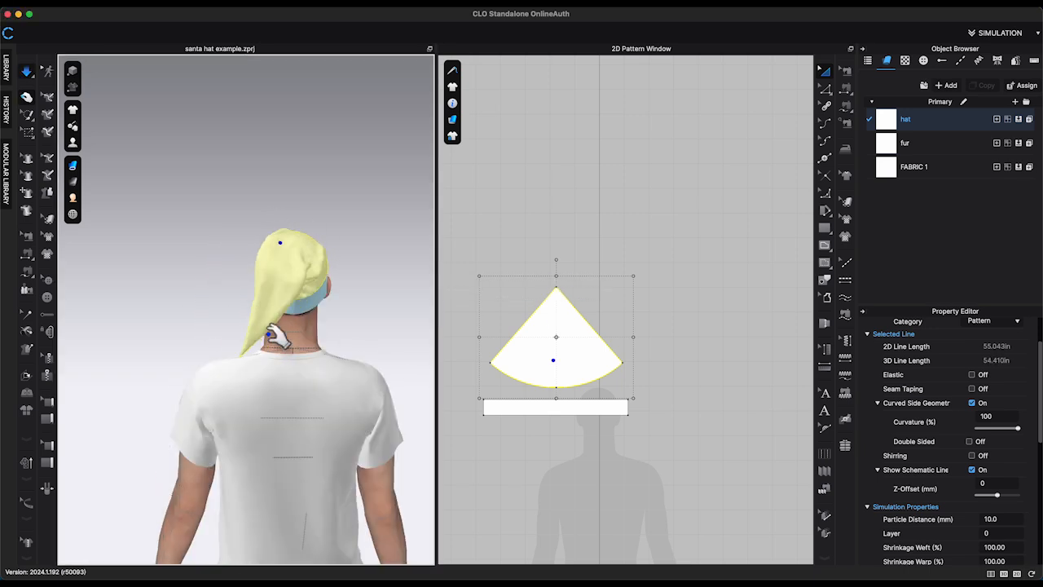
pyautogui.moveTo(314, 338); pyautogui.dragTo(366, 329, button='right')
pyautogui.press('space')
# - Unstrengthen and unfreeze the headband
pyautogui.rightClick(309, 270)
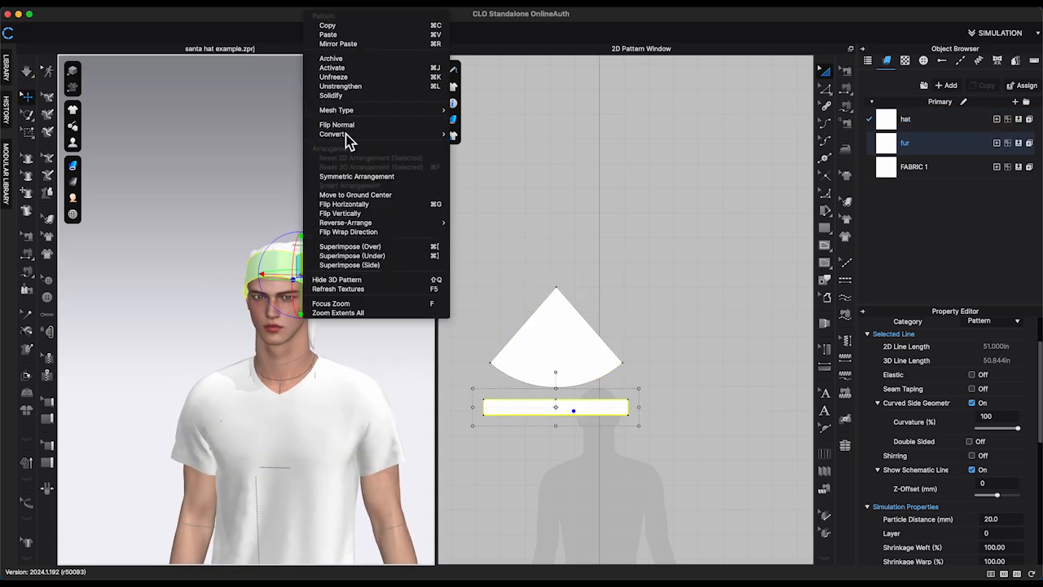
pyautogui.click(352, 89)
pyautogui.rightClick(290, 281)
pyautogui.click(342, 343)
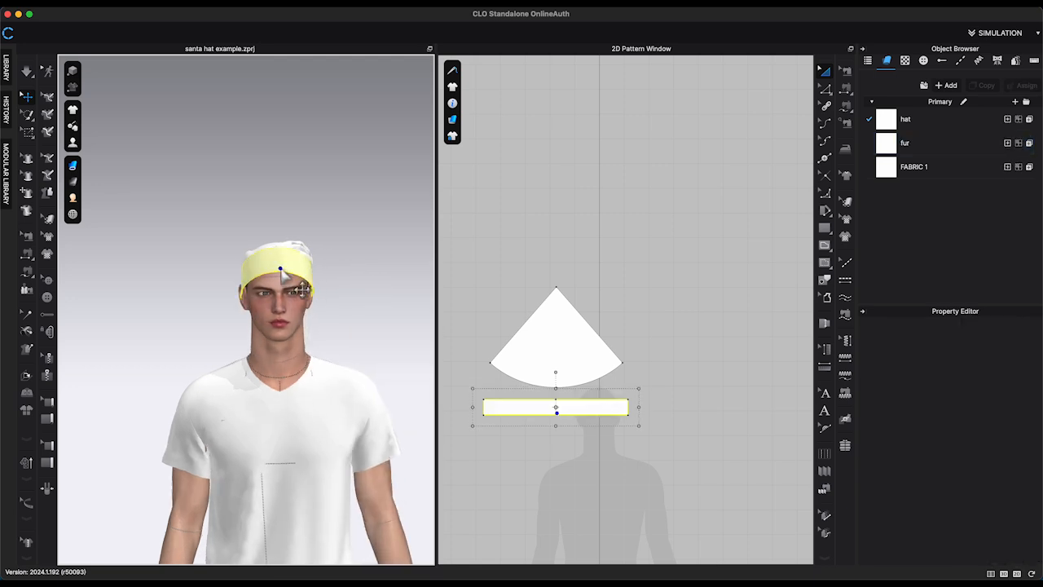
# - Set the headband's additional rendering thickness to 2 and its particle distance to 10 mm
pyautogui.scroll(-2, 1013, 514)
pyautogui.click(1010, 507)
pyautogui.write('2')
pyautogui.write('10')
pyautogui.press('Return')
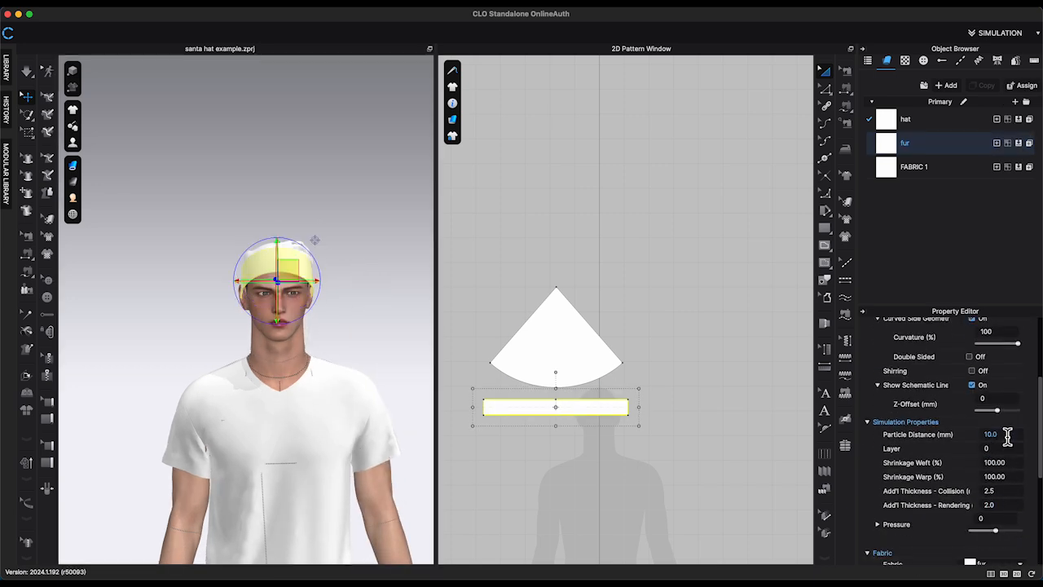
# - Simulate the hat again and adjust how the headband sits around the avatar's head
pyautogui.click(357, 249)
pyautogui.scroll(-3, 330, 313)
pyautogui.press('space')
pyautogui.moveTo(291, 272); pyautogui.dragTo(310, 275, button='right')
pyautogui.click(236, 270)
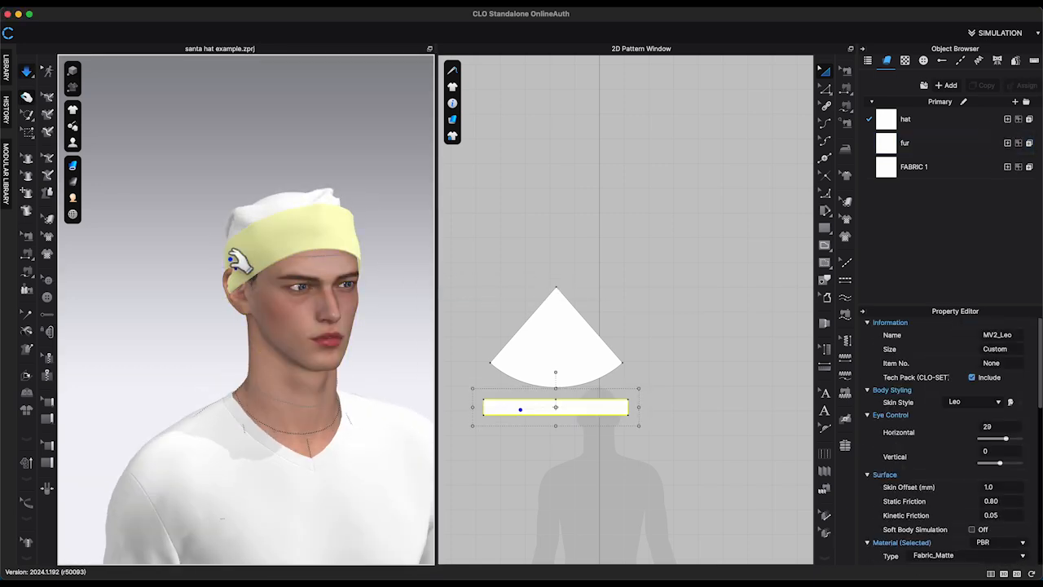
pyautogui.moveTo(236, 279); pyautogui.dragTo(355, 267, button='right')
pyautogui.moveTo(285, 316)
pyautogui.mouseDown(button='right')
pyautogui.moveTo(316, 331)
pyautogui.moveTo(255, 214)
pyautogui.moveTo(256, 272)
pyautogui.moveTo(354, 332)
pyautogui.moveTo(380, 328)
pyautogui.moveTo(350, 345)
pyautogui.moveTo(303, 326)
pyautogui.mouseUp(button='right')
pyautogui.press('space')
pyautogui.click(375, 325)
pyautogui.moveTo(72, 141)
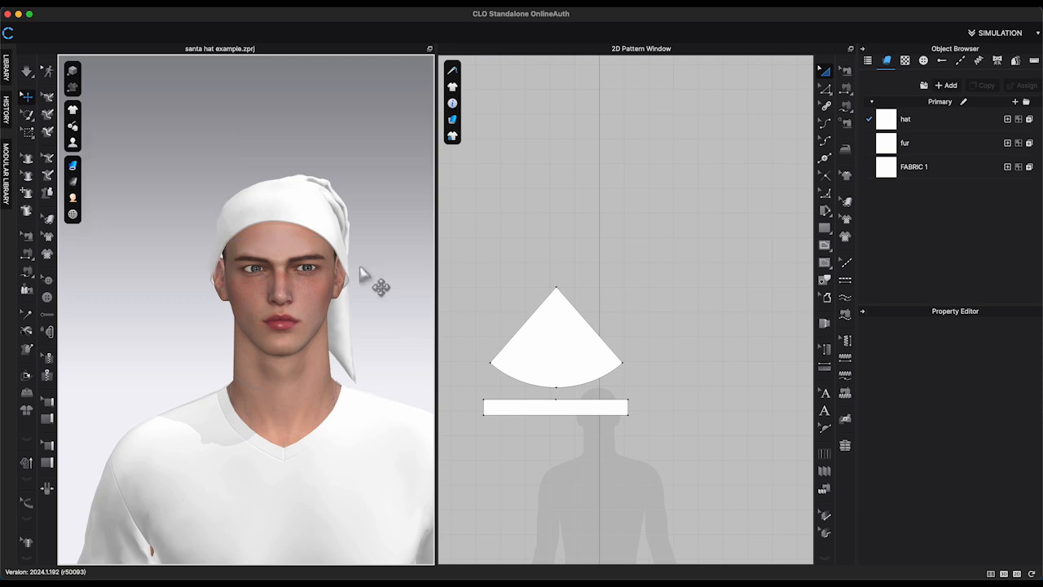
# - Recolour the hat fabric Red 1 and set its material type to Fabric_Velvet
pyautogui.moveTo(364, 275); pyautogui.dragTo(486, 326, button='right')
pyautogui.click(906, 141)
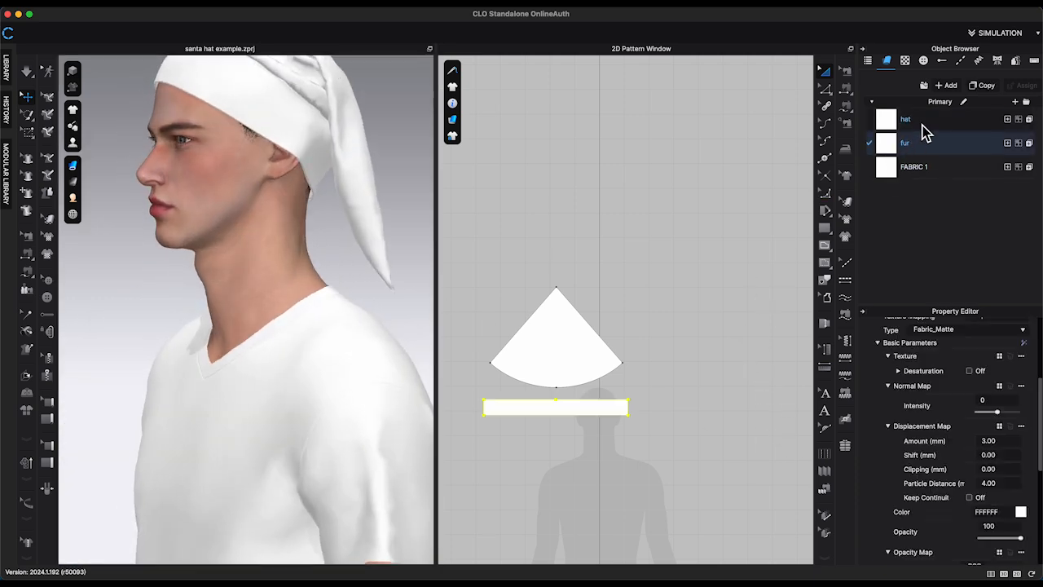
pyautogui.click(924, 123)
pyautogui.click(978, 510)
pyautogui.doubleClick(316, 307)
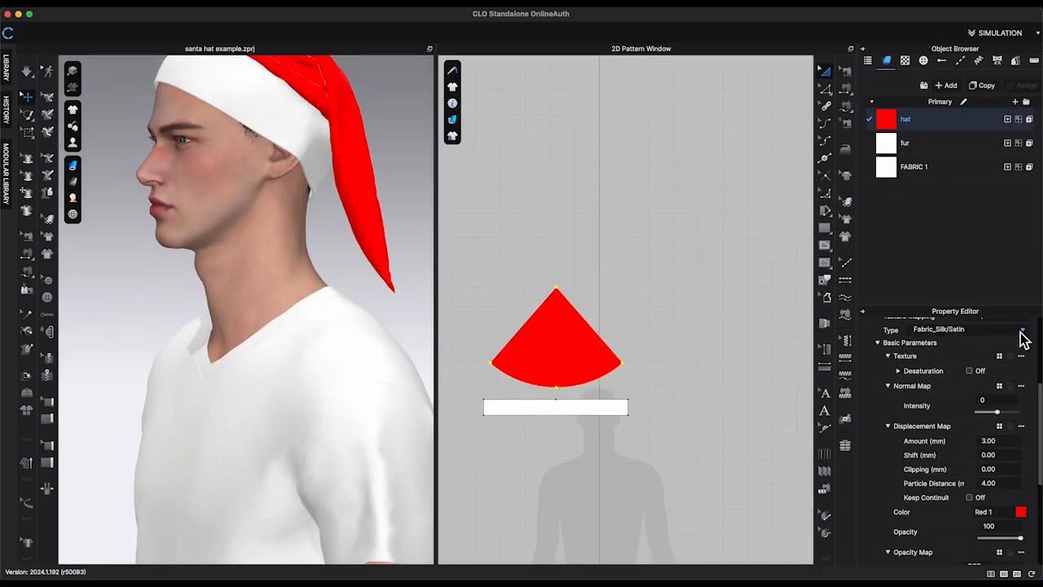
pyautogui.click(1019, 329)
pyautogui.click(937, 353)
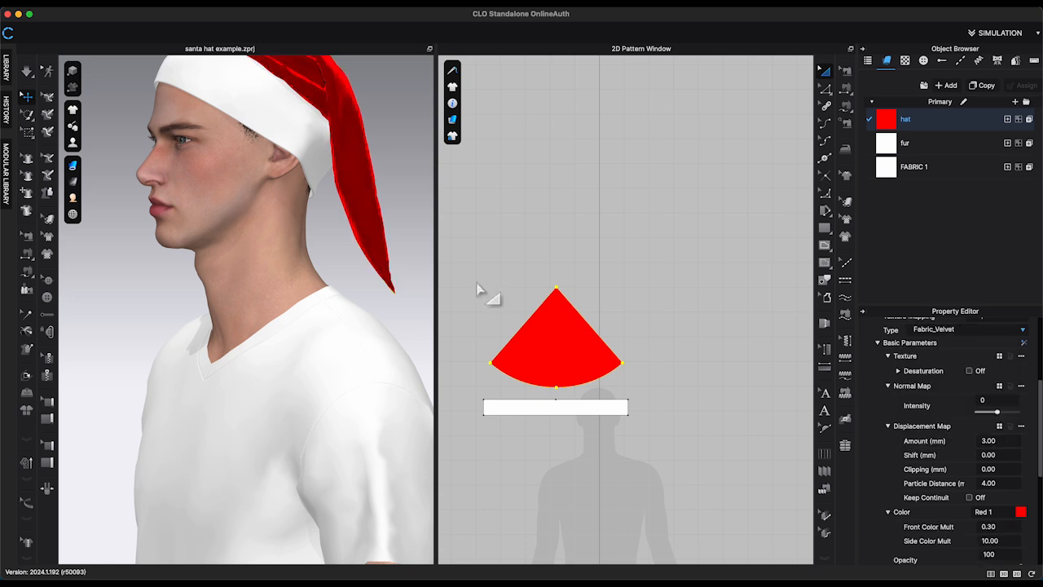
# - Draw a small circular pattern in the fur fabric beside the tip of the hat panel
pyautogui.click(420, 274)
pyautogui.moveTo(419, 272); pyautogui.dragTo(371, 277, button='right')
pyautogui.moveTo(406, 278); pyautogui.dragTo(408, 381, button='middle')
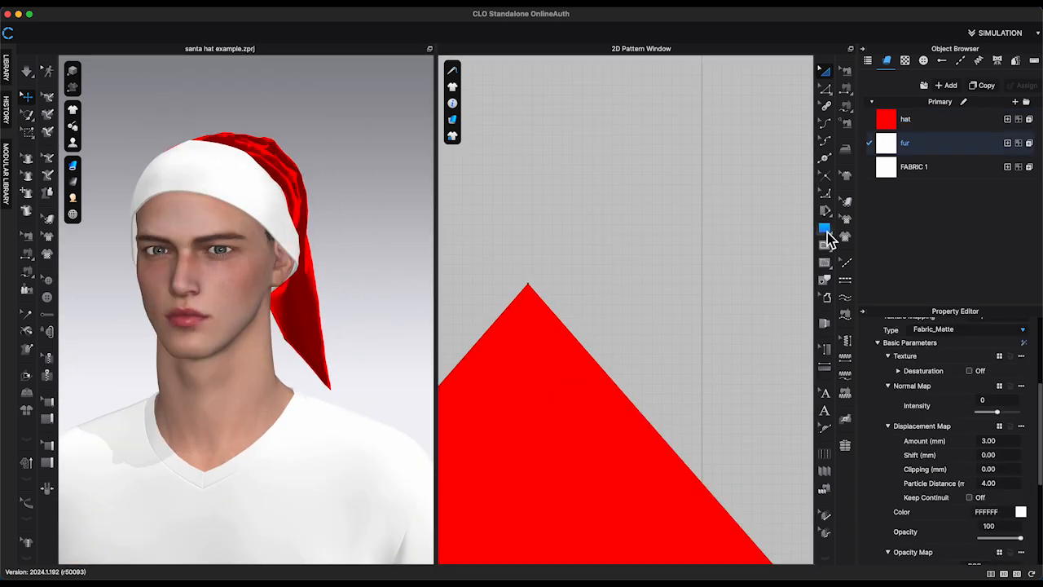
pyautogui.click(826, 232)
pyautogui.moveTo(594, 238); pyautogui.dragTo(610, 260)
# - Convert the fur circle's side and bottom points to curve points
pyautogui.click(826, 107)
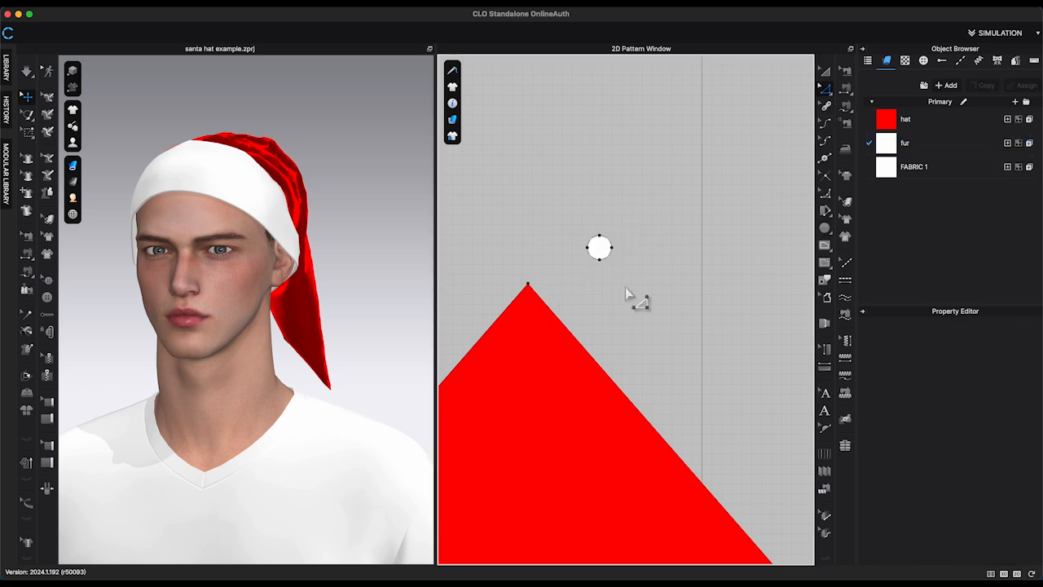
pyautogui.click(611, 248)
pyautogui.rightClick(614, 249)
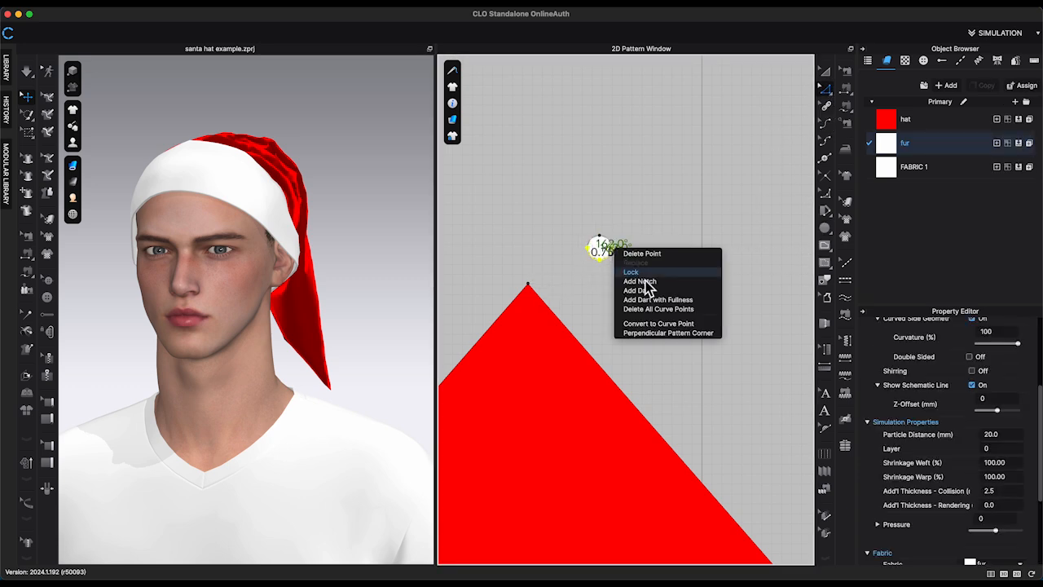
pyautogui.click(659, 323)
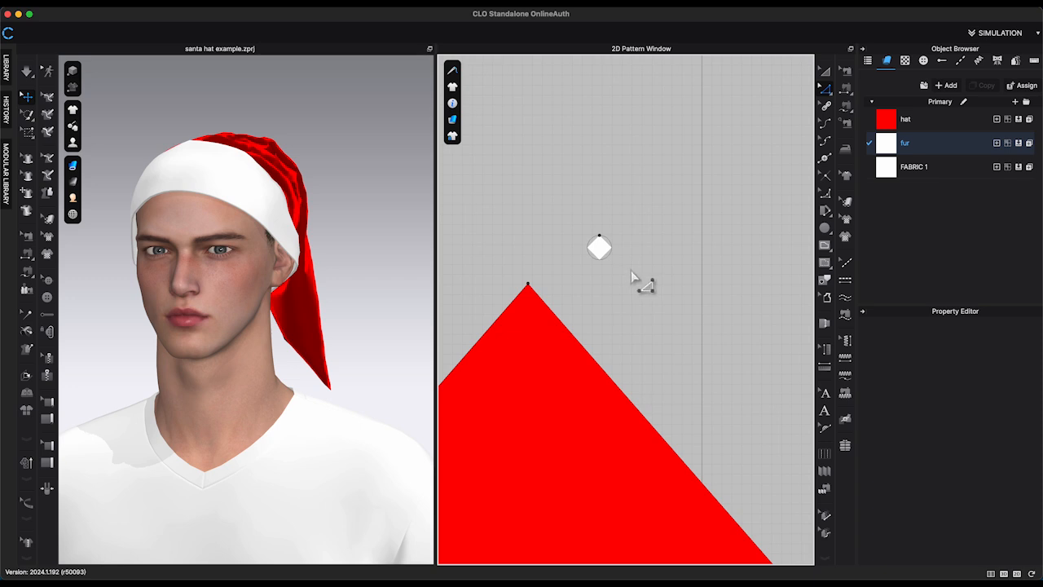
# - Set the fur circle's particle distance to 5 mm
pyautogui.click(599, 247)
pyautogui.click(1011, 348)
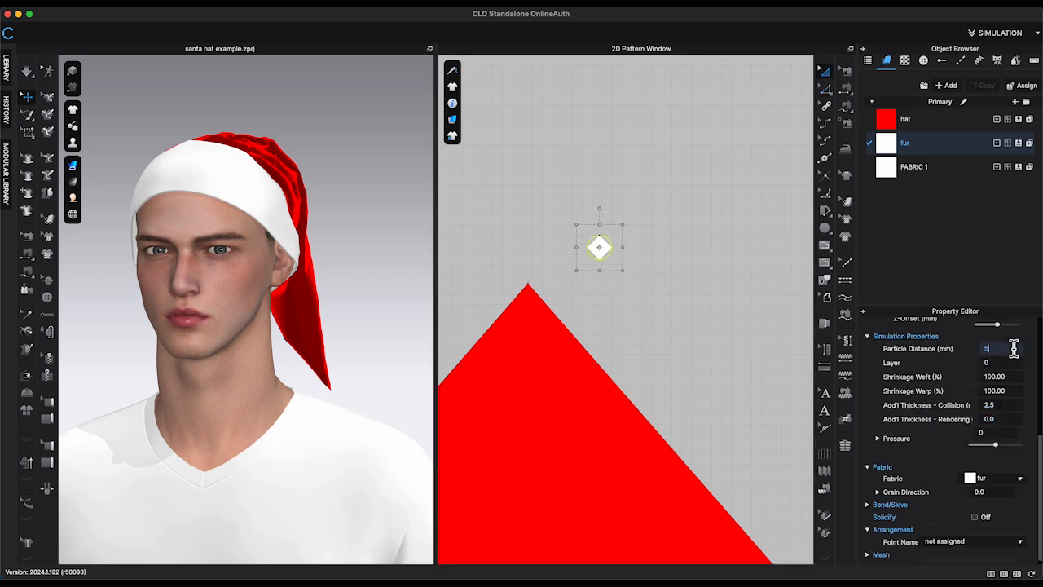
pyautogui.click(668, 356)
# - Move the fur circle in 3D to the hanging tip of the hat behind the avatar
pyautogui.moveTo(308, 299); pyautogui.dragTo(289, 312, button='right')
pyautogui.scroll(-5, 296, 318)
pyautogui.moveTo(312, 326); pyautogui.dragTo(416, 334, button='middle')
pyautogui.click(596, 245)
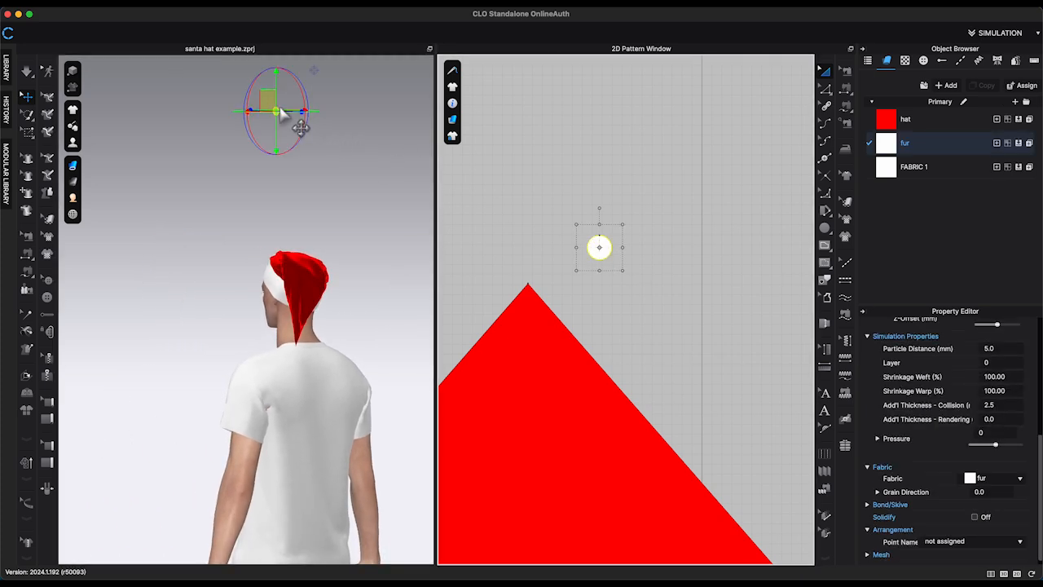
pyautogui.moveTo(279, 114); pyautogui.dragTo(388, 263)
pyautogui.moveTo(388, 263); pyautogui.dragTo(457, 285, button='right')
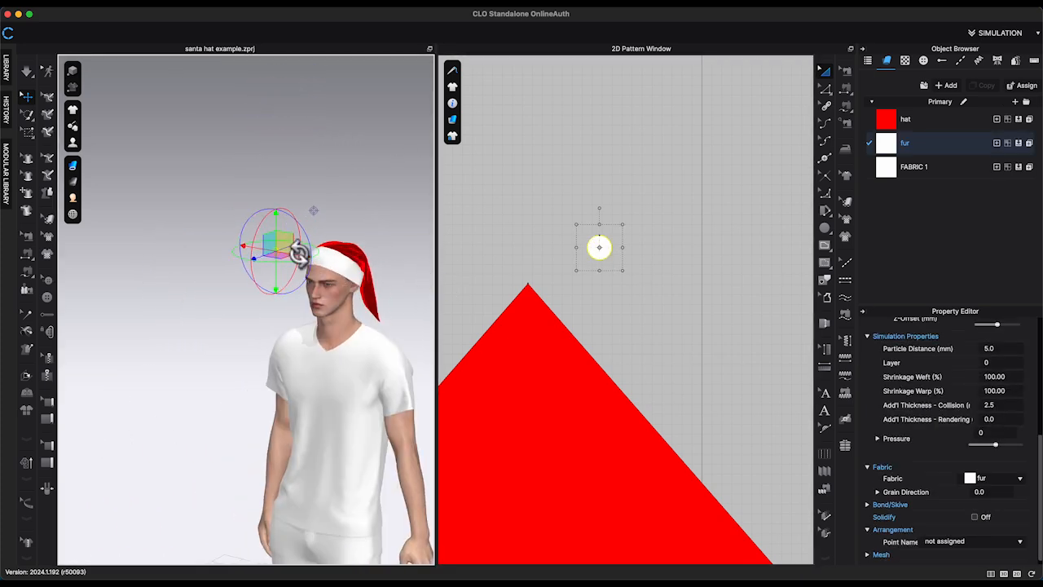
pyautogui.moveTo(277, 243); pyautogui.dragTo(379, 323)
pyautogui.scroll(3, 379, 323)
pyautogui.moveTo(379, 323); pyautogui.dragTo(296, 403, button='right')
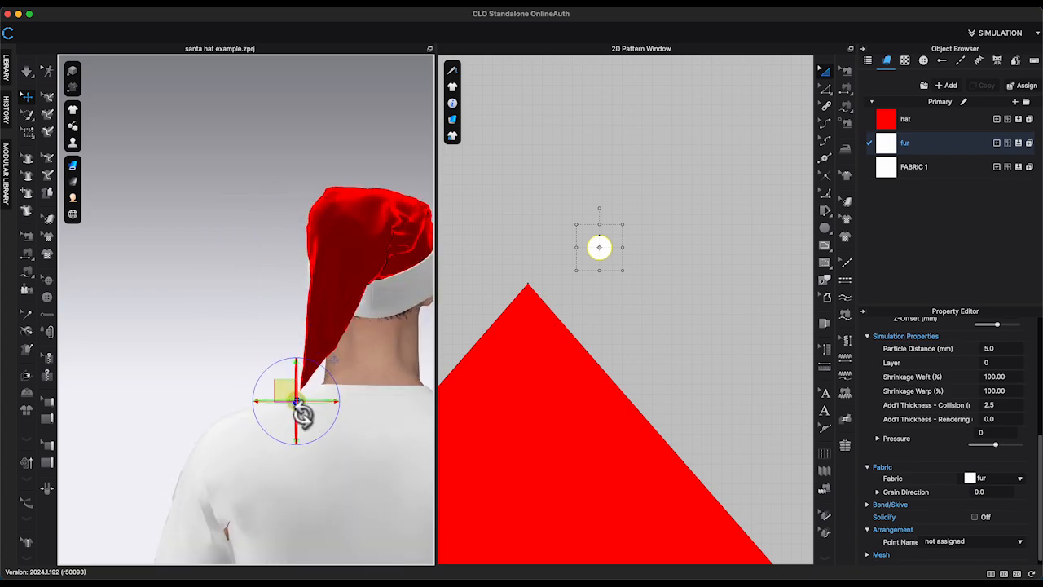
# - Tack the tip of the hat to the upper edge of the fur circle and simulate to pull them together
pyautogui.scroll(3, 296, 402)
pyautogui.moveTo(297, 403); pyautogui.dragTo(230, 324, button='middle')
pyautogui.moveTo(231, 324); pyautogui.dragTo(207, 334, button='right')
pyautogui.click(246, 290)
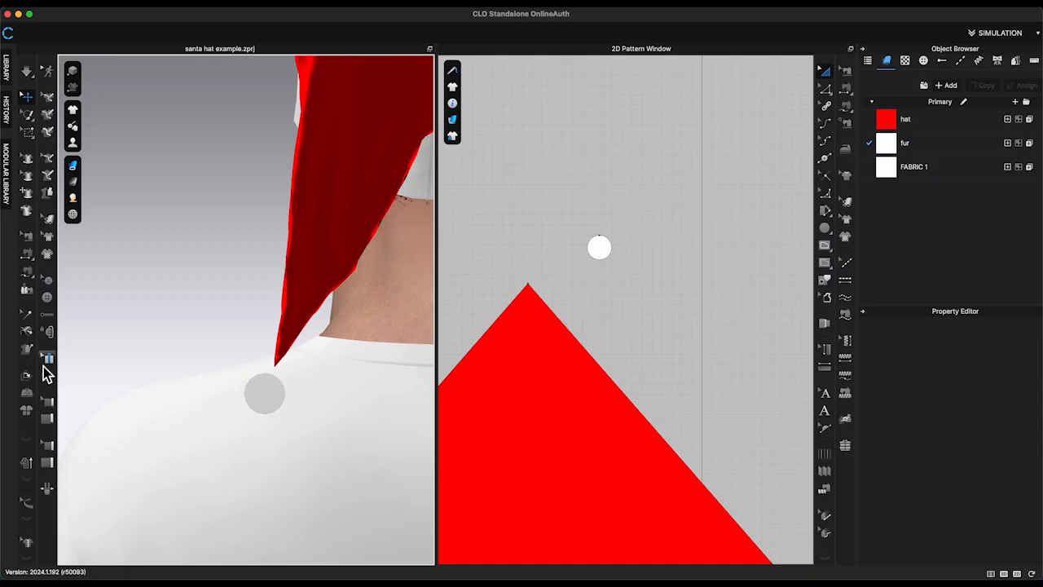
pyautogui.click(28, 333)
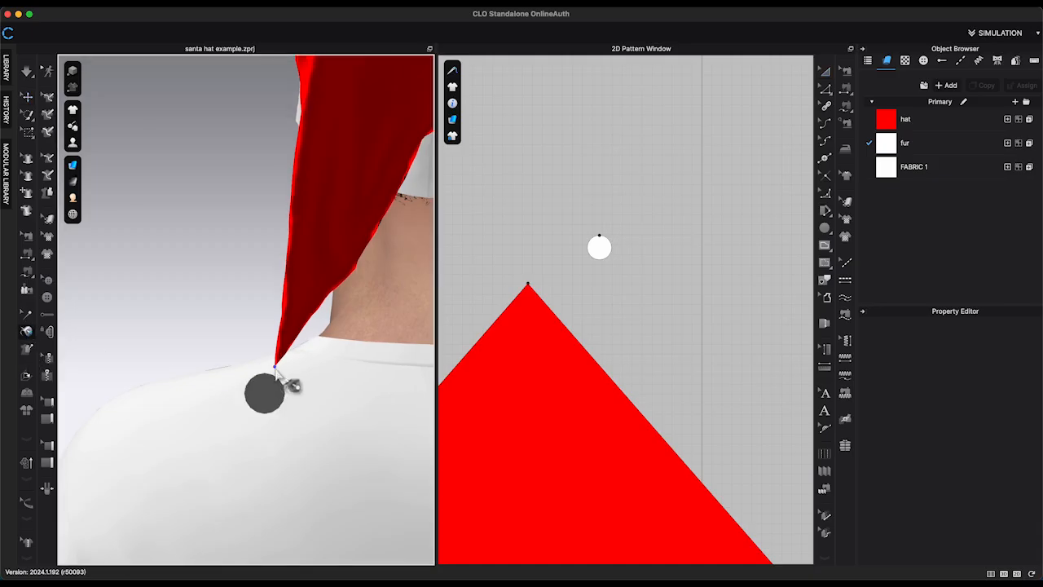
pyautogui.click(273, 379)
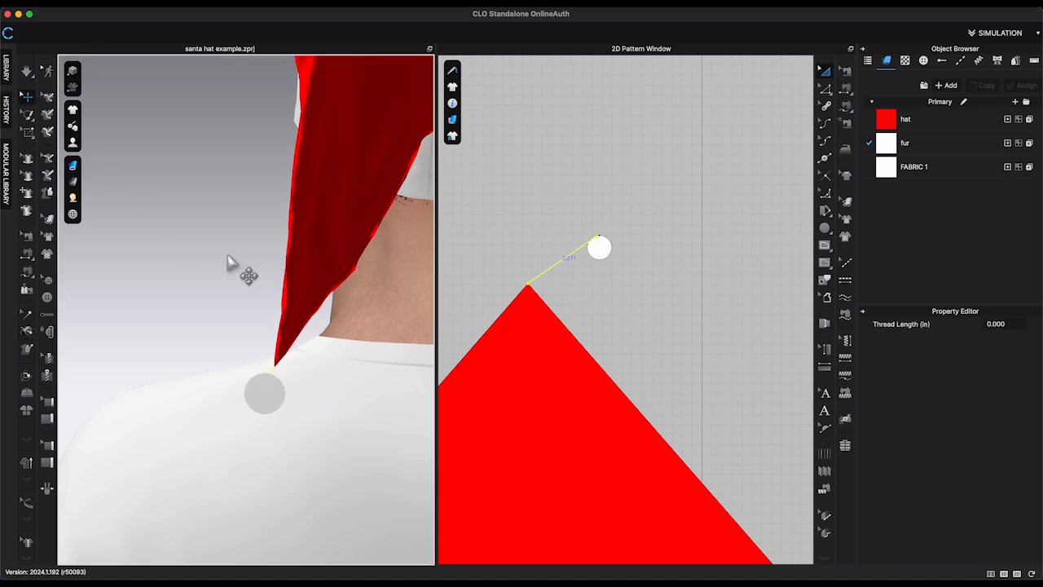
pyautogui.press('space')
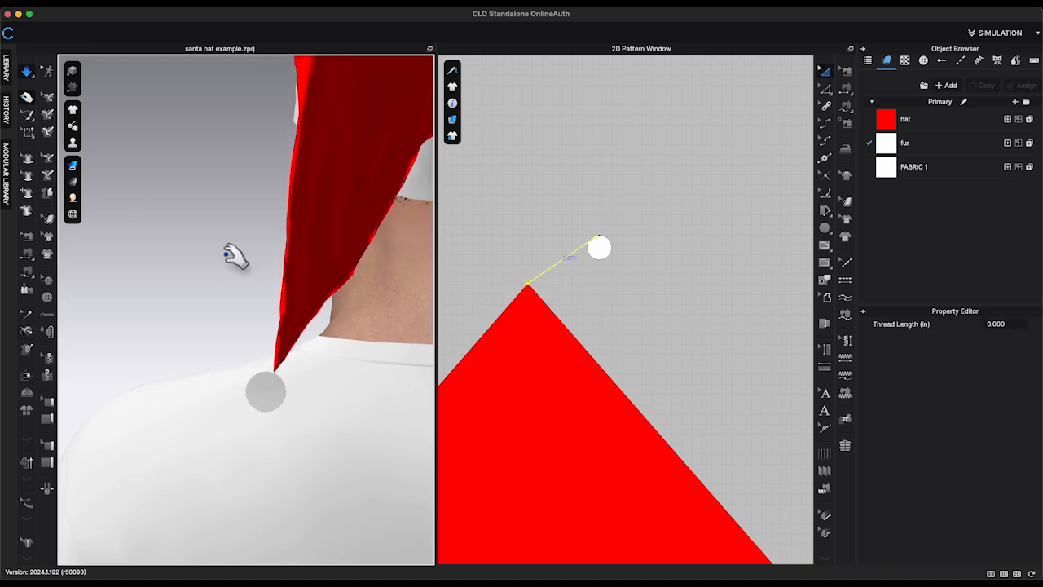
# - Set the fur circle's additional rendering thickness to 10
pyautogui.click(599, 247)
pyautogui.click(1015, 418)
pyautogui.write('10')
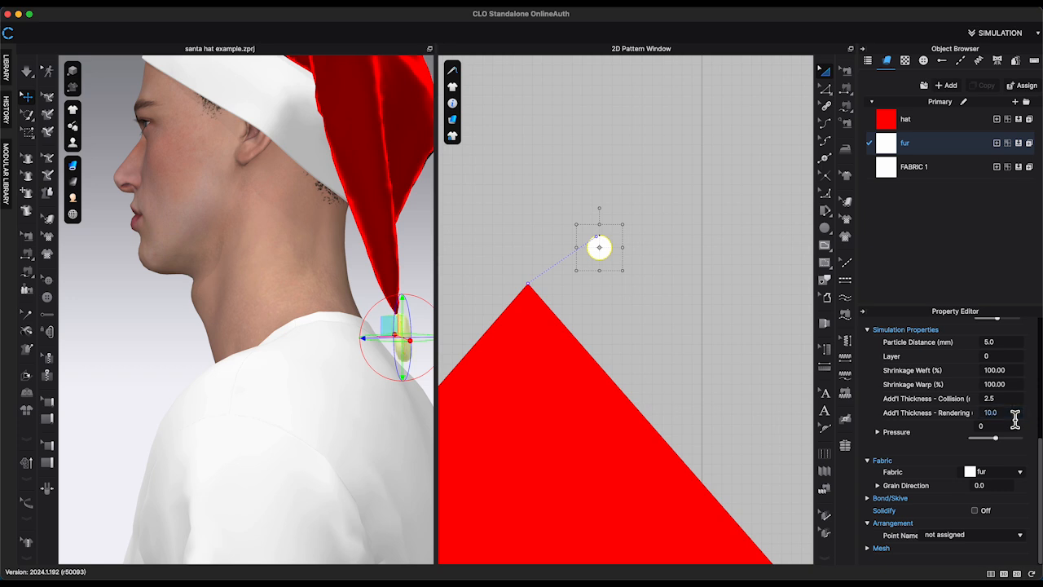
pyautogui.press('Return')
# - Scale the fur circle down in the 2D pattern layout
pyautogui.scroll(3, 1006, 387)
pyautogui.moveTo(624, 228); pyautogui.dragTo(616, 240)
pyautogui.moveTo(432, 282); pyautogui.dragTo(375, 280, button='middle')
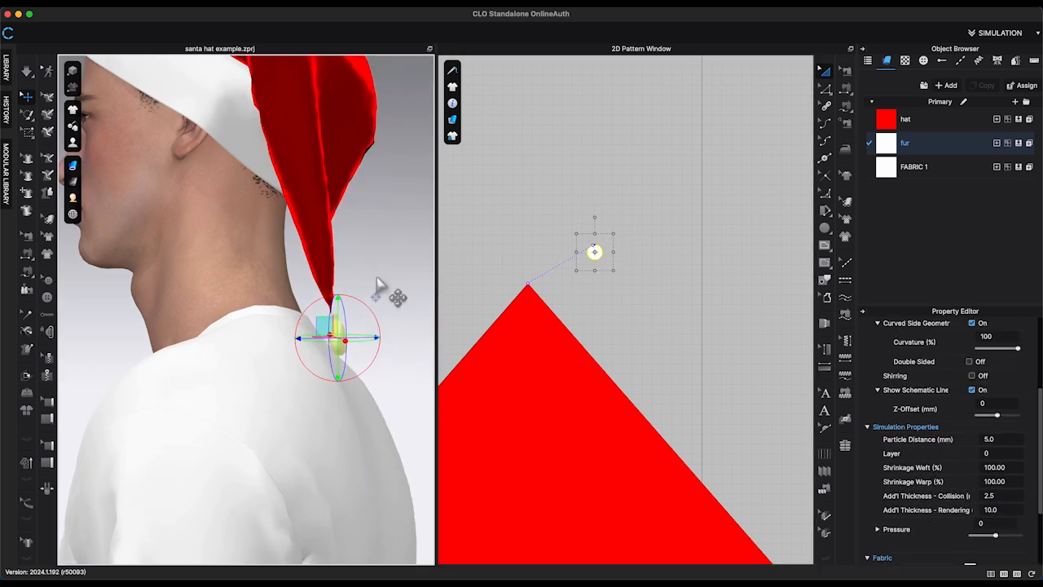
pyautogui.moveTo(414, 279); pyautogui.dragTo(350, 296, button='right')
# - Set the fur circle's additional rendering thickness to 25 and scale the circle down slightly more
pyautogui.click(1013, 512)
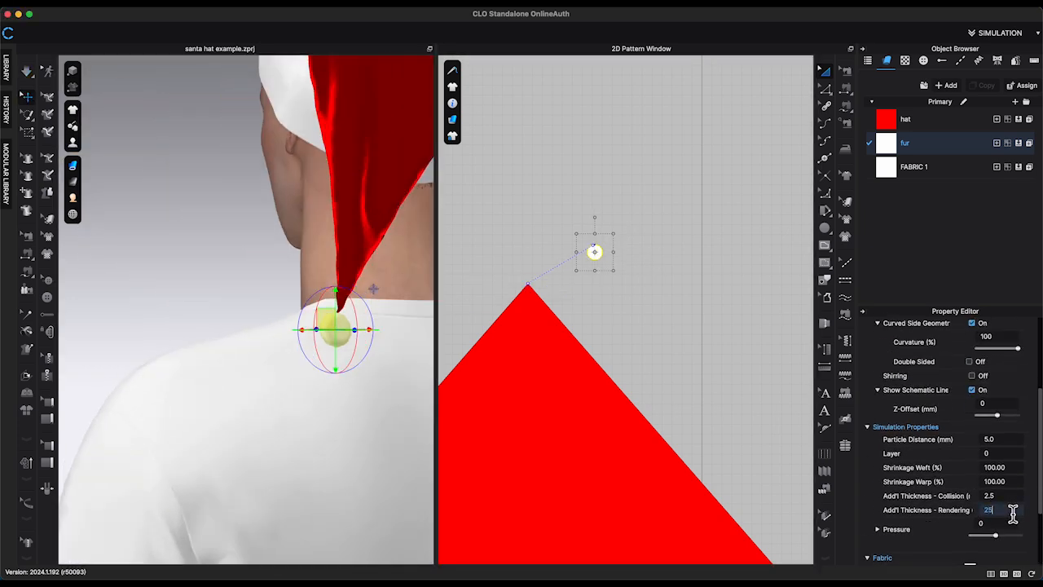
pyautogui.write('25')
pyautogui.press('Return')
pyautogui.moveTo(284, 345); pyautogui.dragTo(244, 343, button='right')
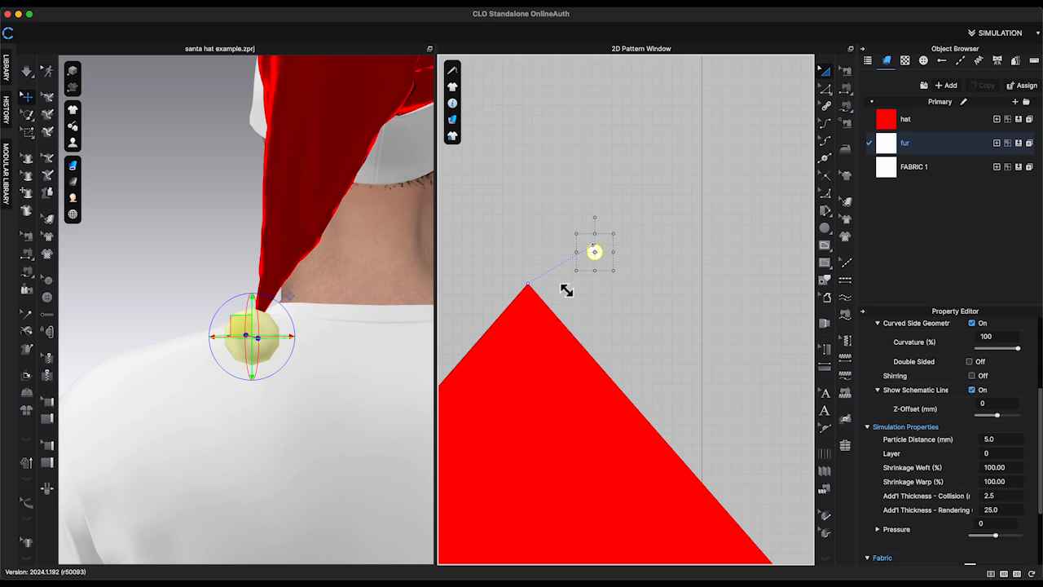
pyautogui.moveTo(416, 322); pyautogui.dragTo(235, 350, button='right')
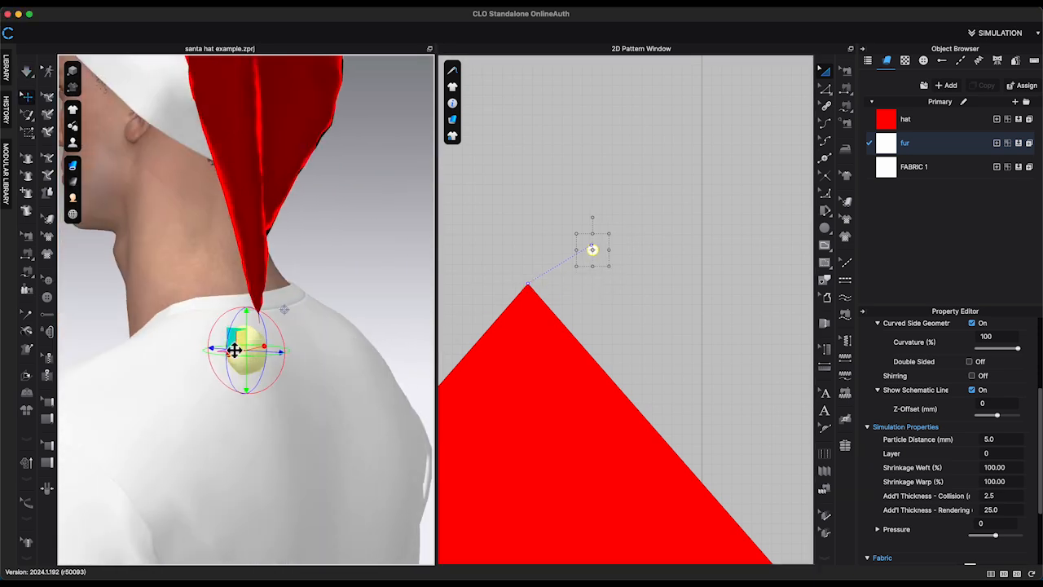
# - Add another tack between the hat tip and the fur pompom, and simulate while pulling the pompom toward the tip
pyautogui.click(380, 315)
pyautogui.moveTo(380, 315); pyautogui.dragTo(245, 321, button='right')
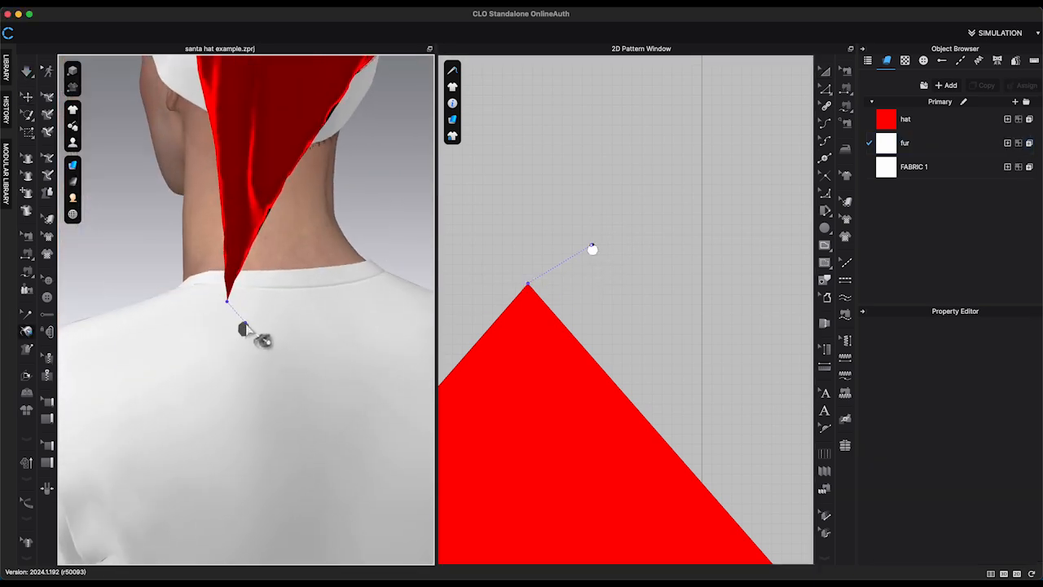
pyautogui.moveTo(354, 368); pyautogui.dragTo(317, 362, button='right')
pyautogui.click(140, 322)
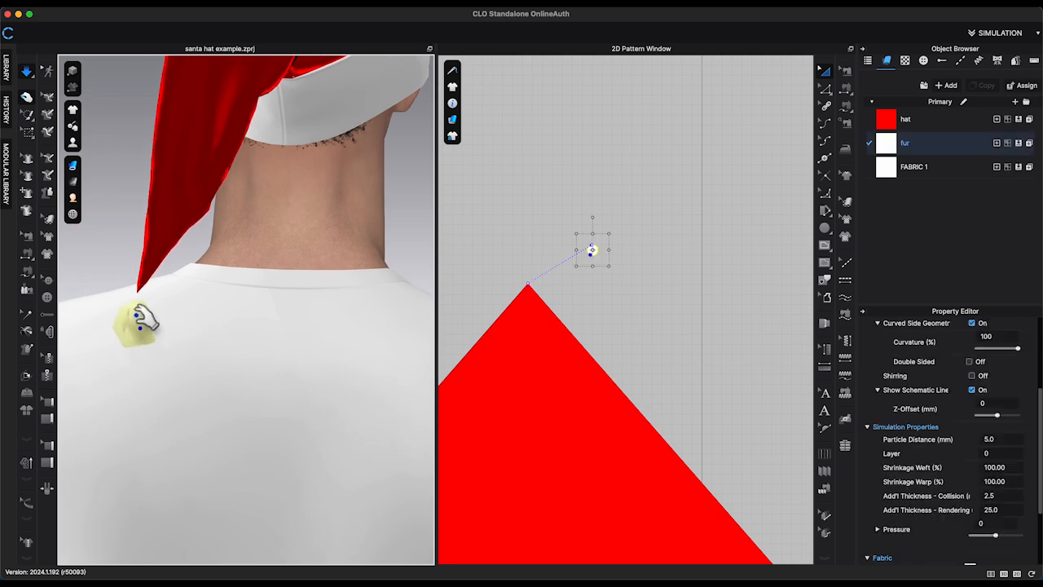
pyautogui.moveTo(143, 320); pyautogui.dragTo(110, 291)
pyautogui.moveTo(109, 291); pyautogui.dragTo(263, 338, button='right')
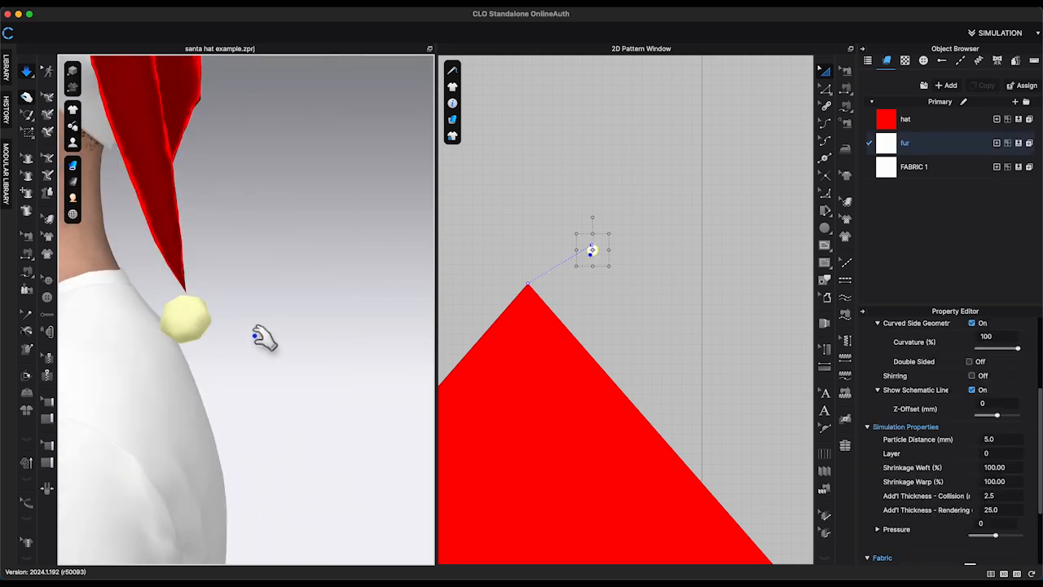
# - Tack the hat tip to the top of the pompom again to hold it in place
pyautogui.moveTo(210, 303); pyautogui.dragTo(236, 382, button='right')
pyautogui.click(181, 298)
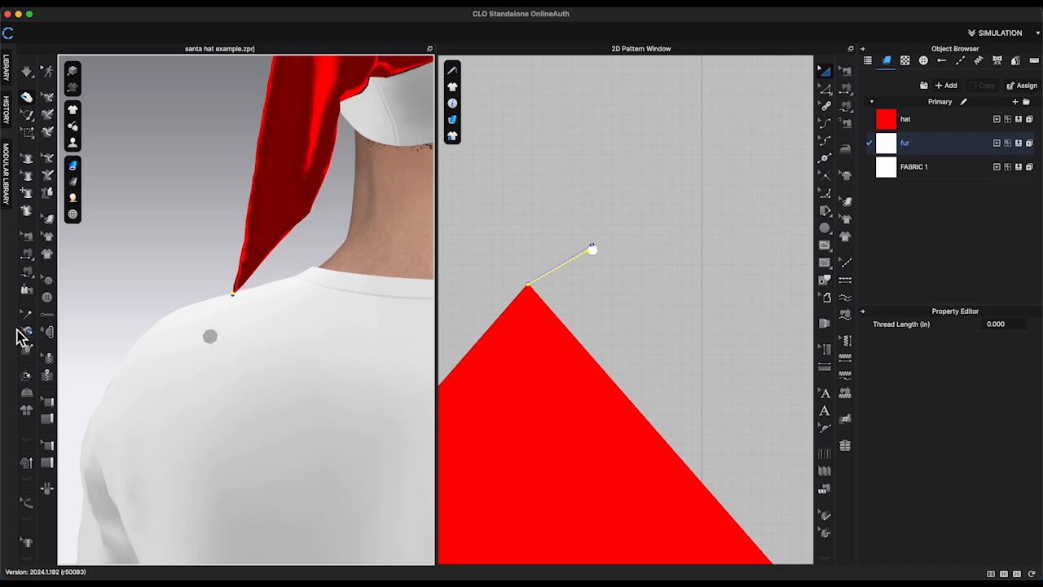
pyautogui.moveTo(247, 310); pyautogui.dragTo(236, 301, button='right')
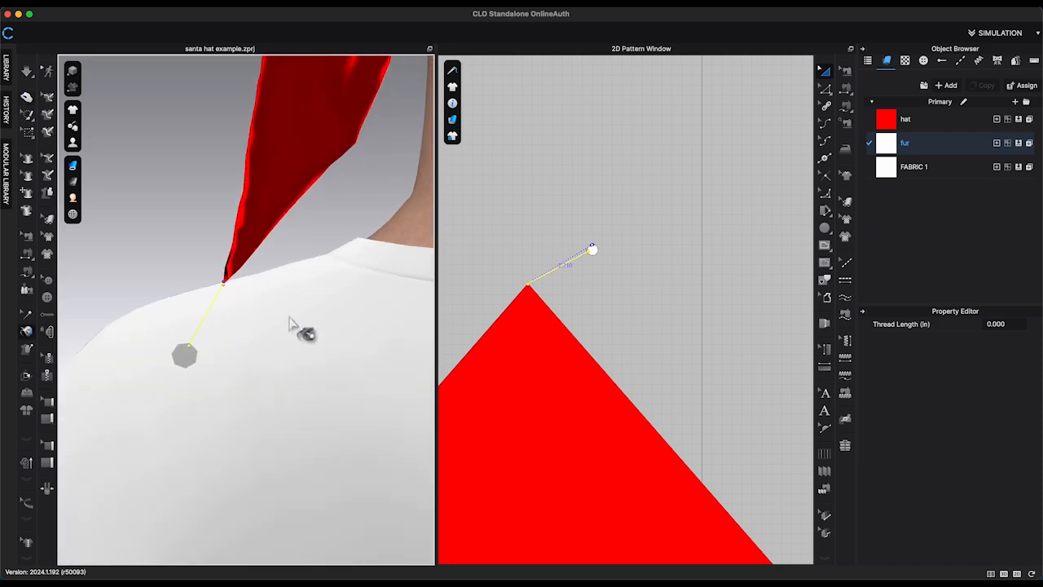
pyautogui.moveTo(289, 323); pyautogui.dragTo(338, 386, button='right')
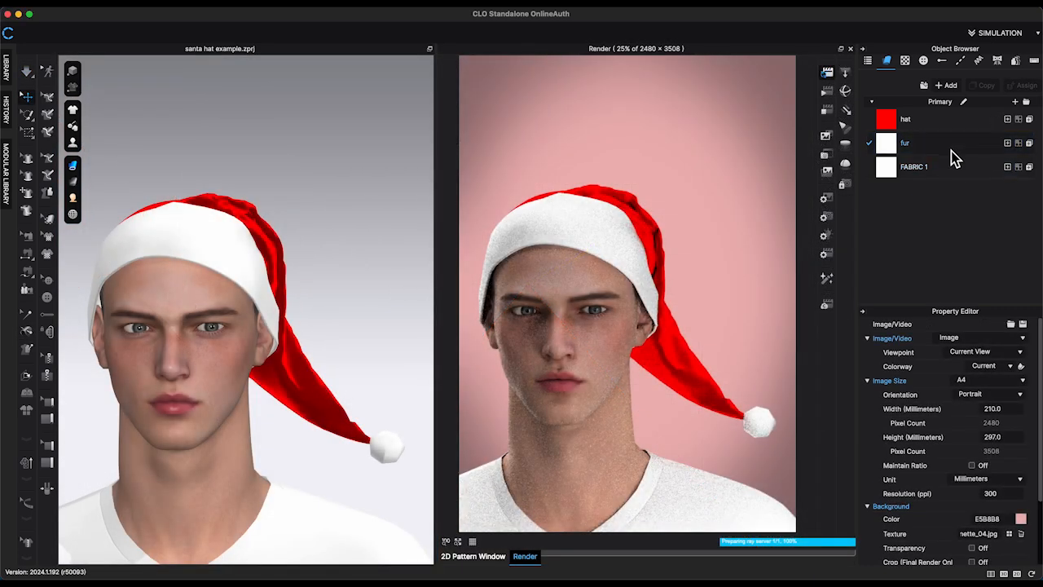
# - Change the fur fabric's material type to Fur (Render Only)
pyautogui.click(951, 149)
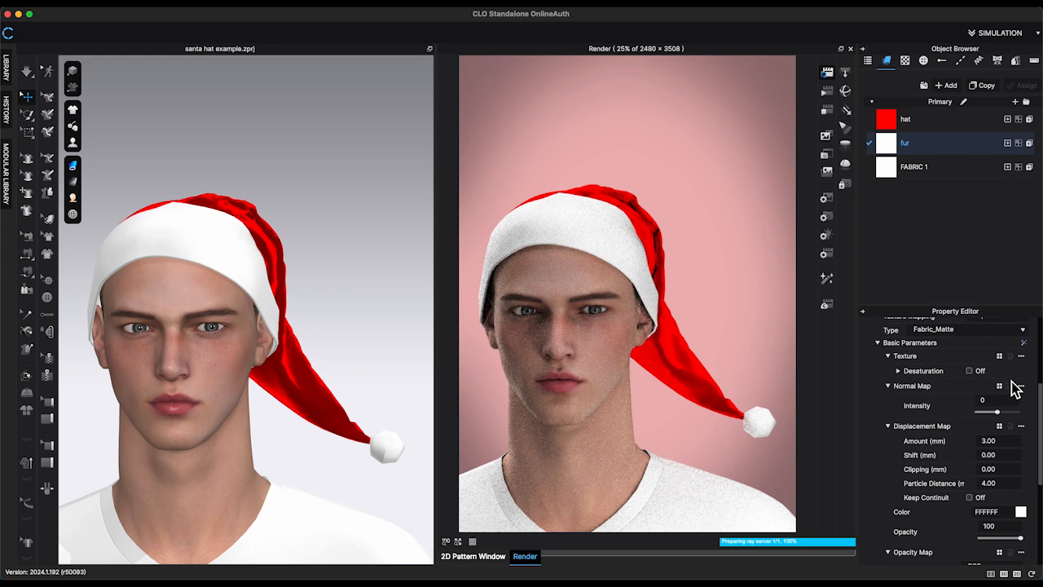
pyautogui.scroll(2, 1015, 389)
pyautogui.click(1024, 359)
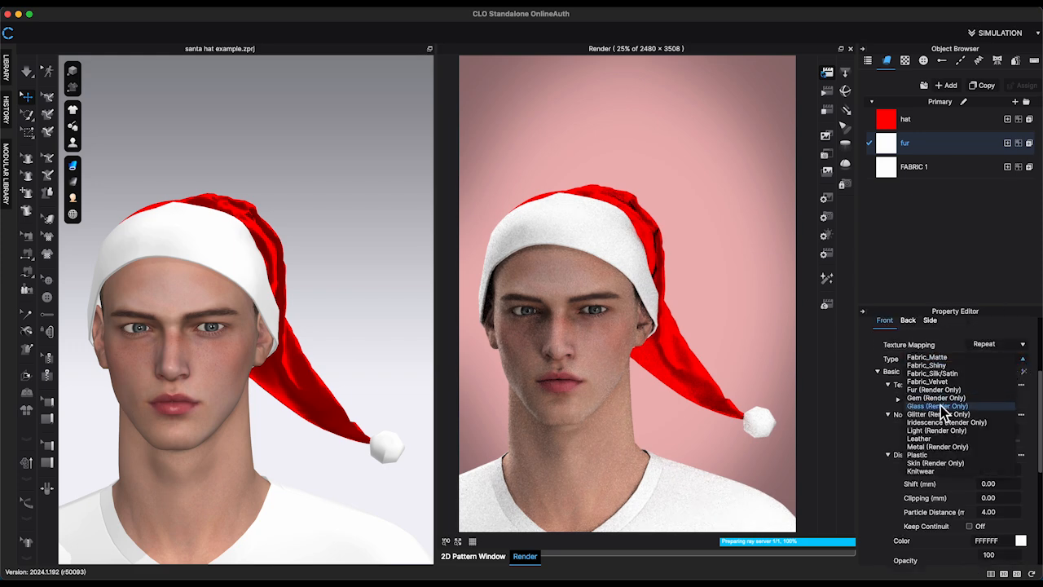
pyautogui.click(942, 400)
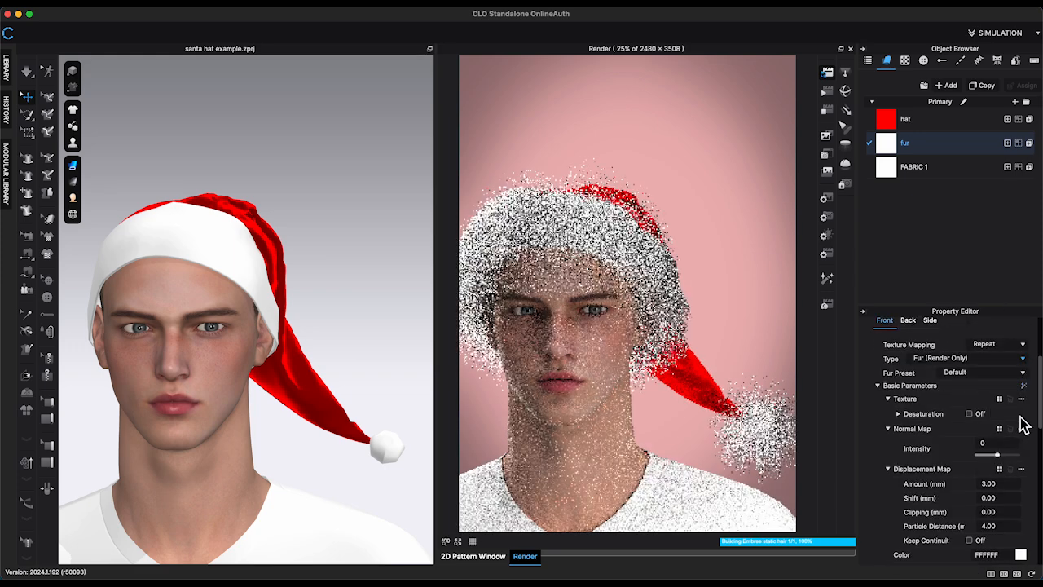
# - Set the base length of the fur shape to 0.7 in
pyautogui.scroll(1, 391, 356)
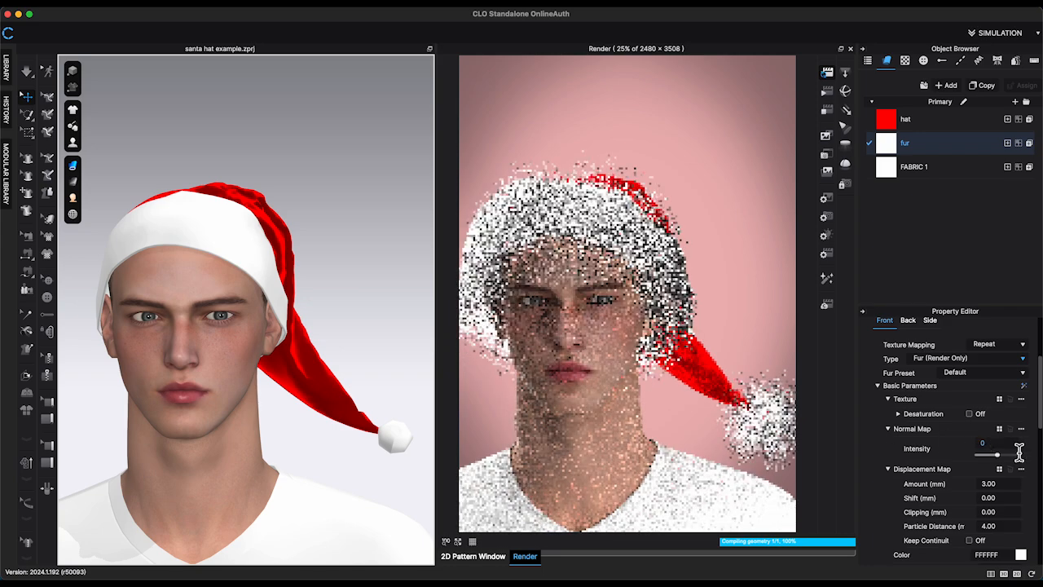
pyautogui.scroll(-5, 983, 445)
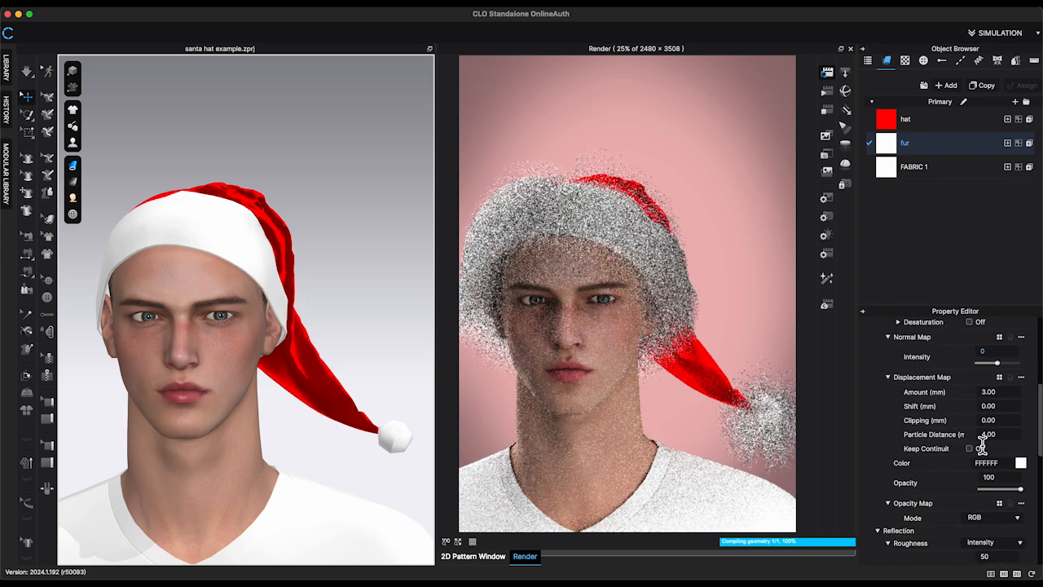
pyautogui.scroll(-8, 985, 448)
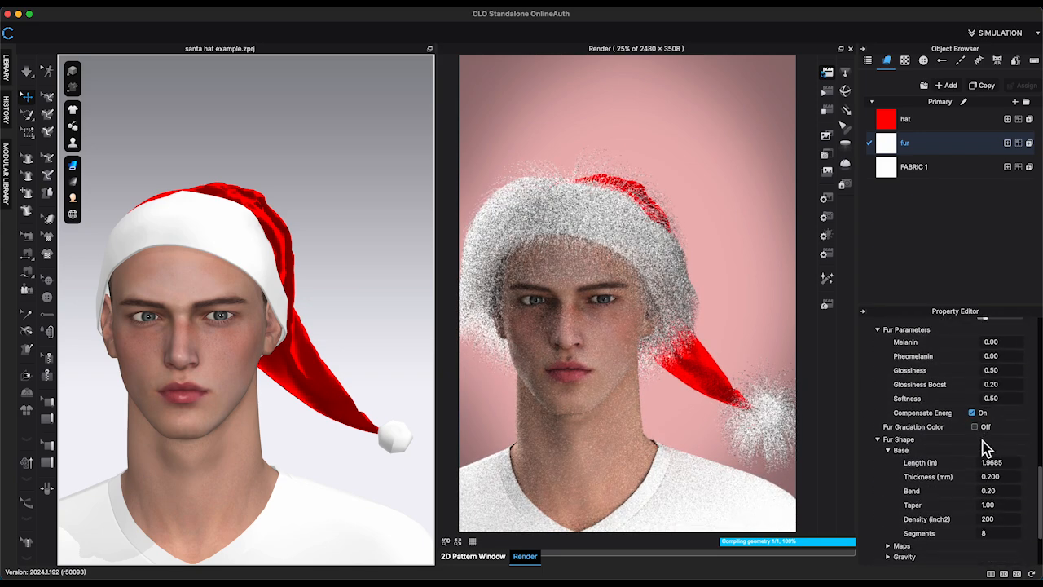
pyautogui.click(1018, 444)
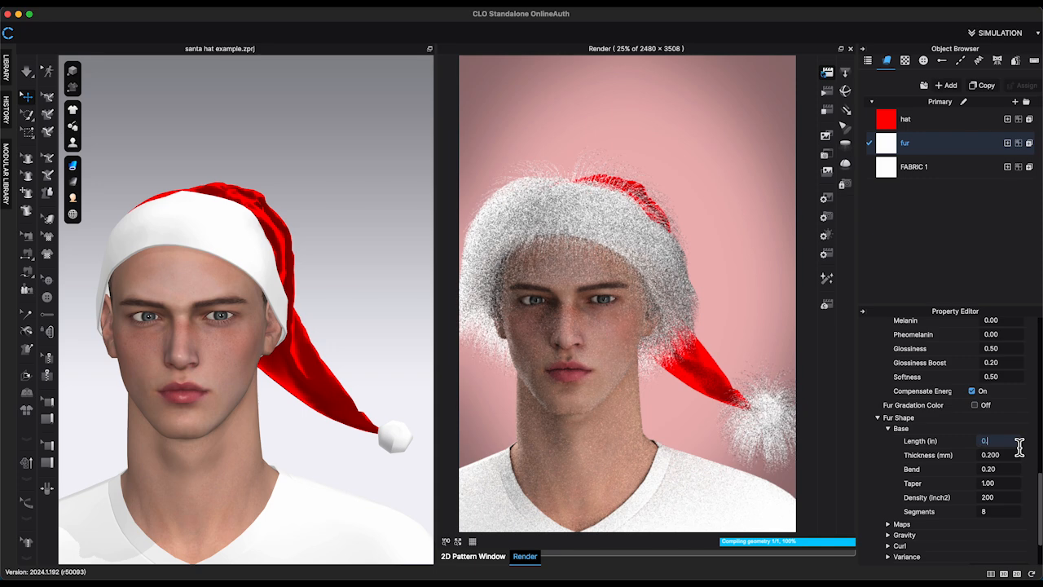
pyautogui.write('0.7')
pyautogui.press('Return')
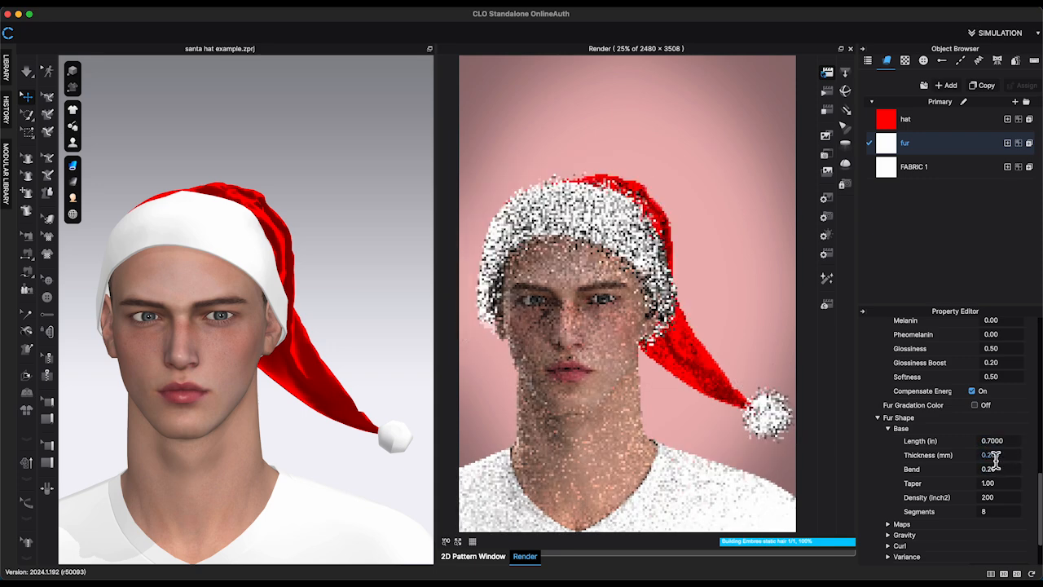
# - Set the base thickness of the fur shape to 0.25 mm
pyautogui.click(1013, 459)
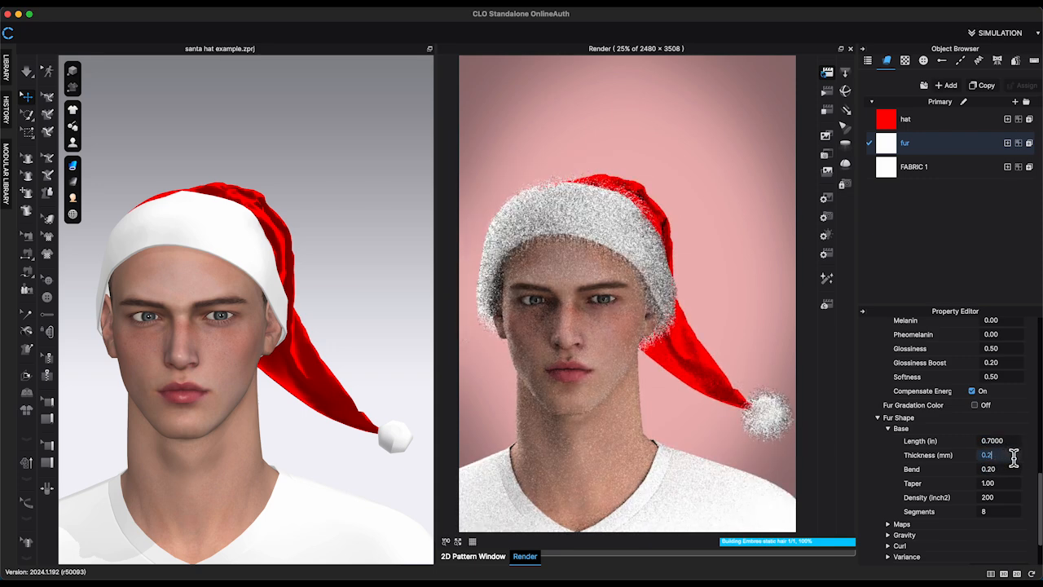
pyautogui.write('5')
pyautogui.press('Return')
pyautogui.click(396, 303)
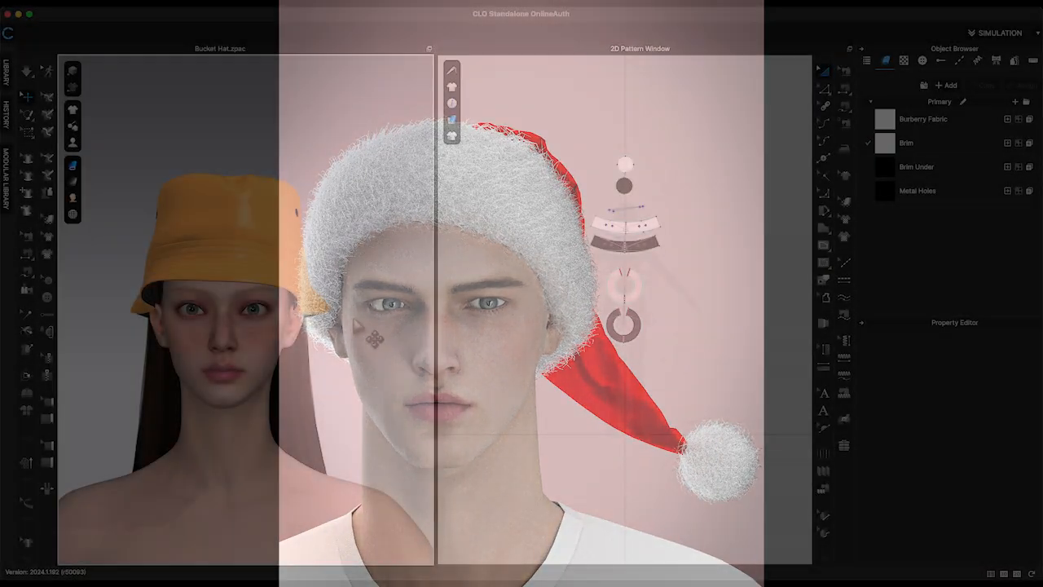
# - Open the asset library and replace the bucket hat avatar's long hair with the dark bun hairstyle
pyautogui.scroll(3, 398, 336)
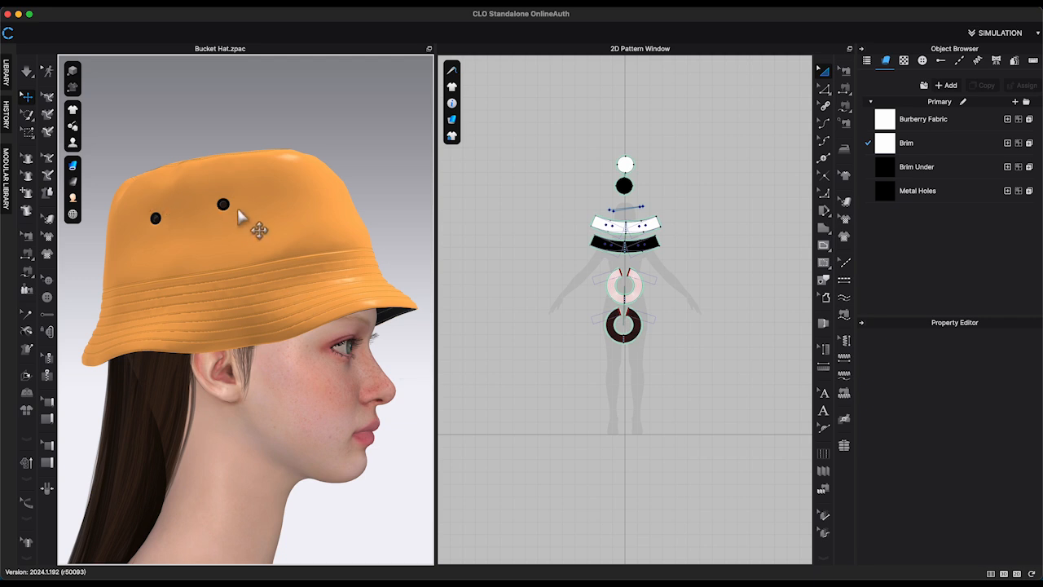
pyautogui.scroll(-2, 248, 221)
pyautogui.click(6, 77)
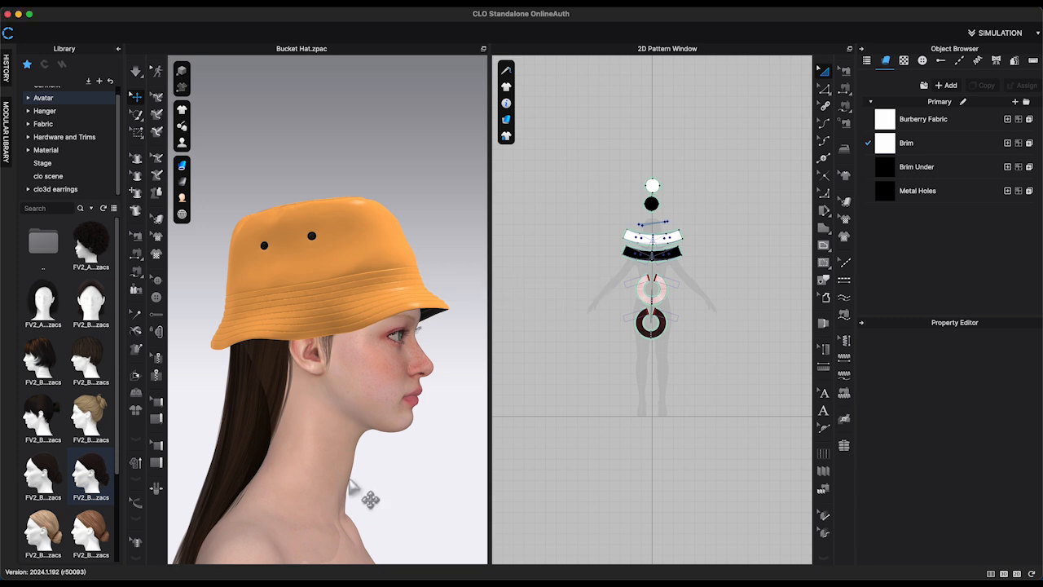
pyautogui.moveTo(353, 487); pyautogui.dragTo(352, 481)
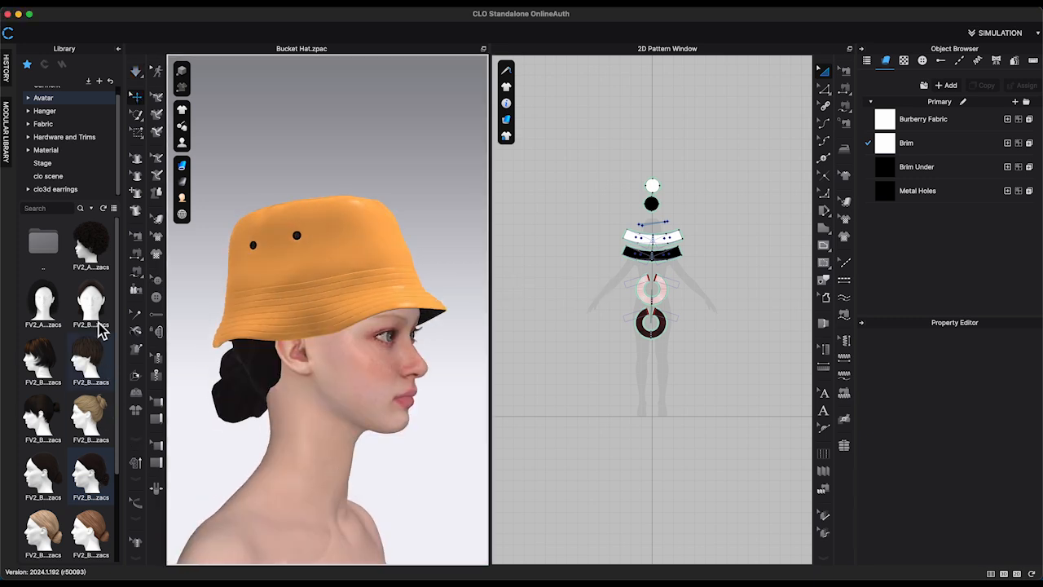
# - Try the dark straight hairstyle and the black bob with bangs on the avatar, simulating the bucket hat to fit over the hair
pyautogui.moveTo(101, 326); pyautogui.dragTo(391, 454)
pyautogui.press('space')
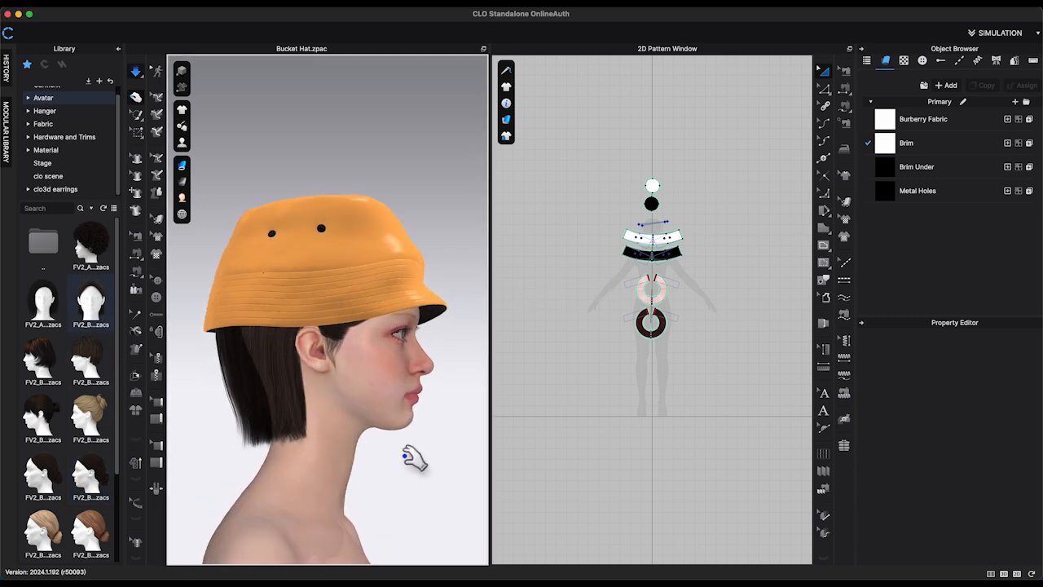
pyautogui.press('2')
pyautogui.moveTo(42, 358); pyautogui.dragTo(302, 358)
pyautogui.click(296, 272)
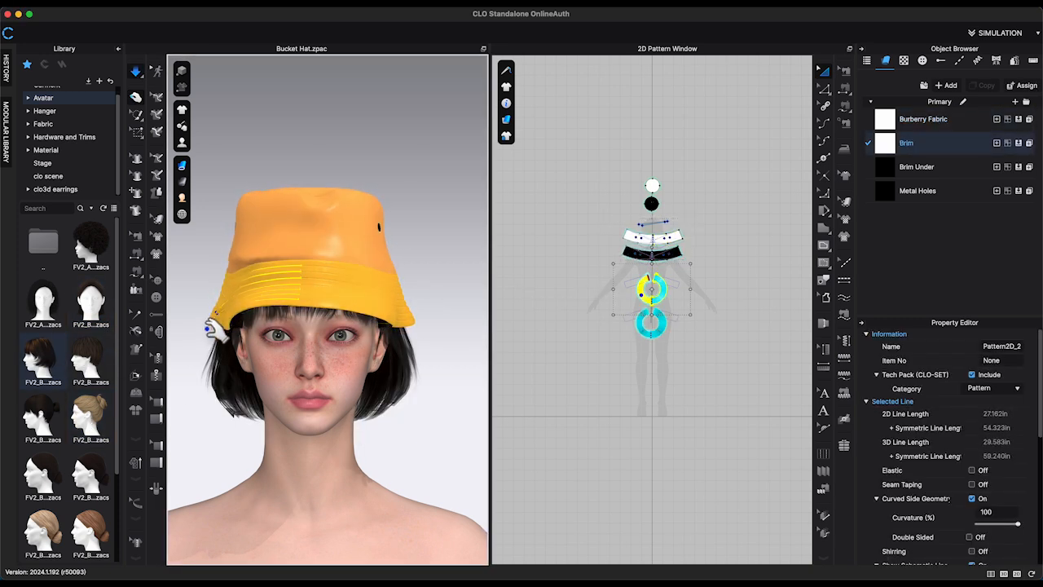
# - Apply the short light-brown hairstyle to the avatar and settle the bucket hat over it in simulation
pyautogui.scroll(-3, 104, 302)
pyautogui.moveTo(43, 530); pyautogui.dragTo(447, 349)
pyautogui.moveTo(447, 349); pyautogui.dragTo(484, 340, button='right')
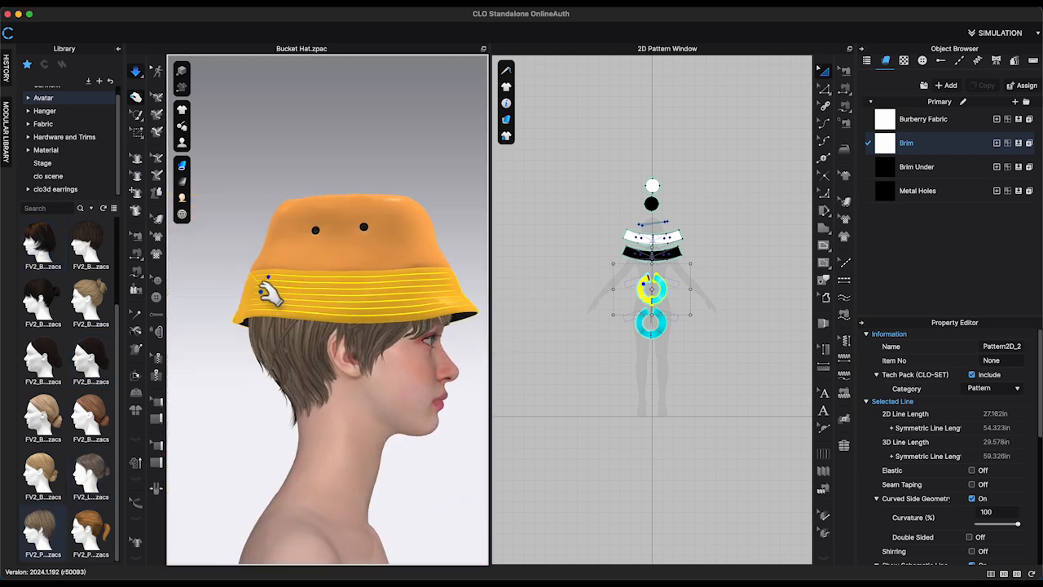
pyautogui.moveTo(247, 326); pyautogui.dragTo(459, 310, button='right')
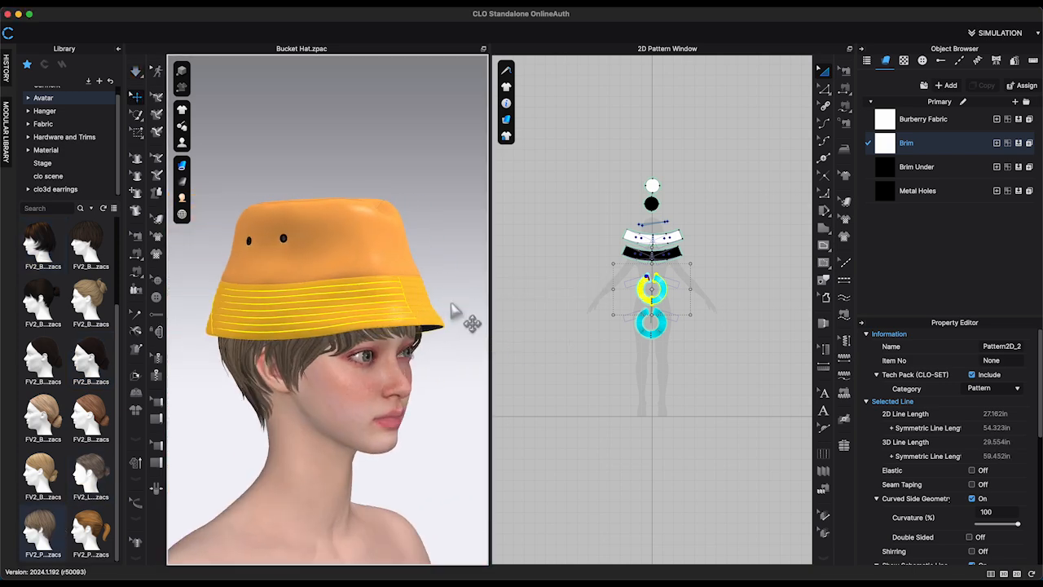
pyautogui.click(456, 312)
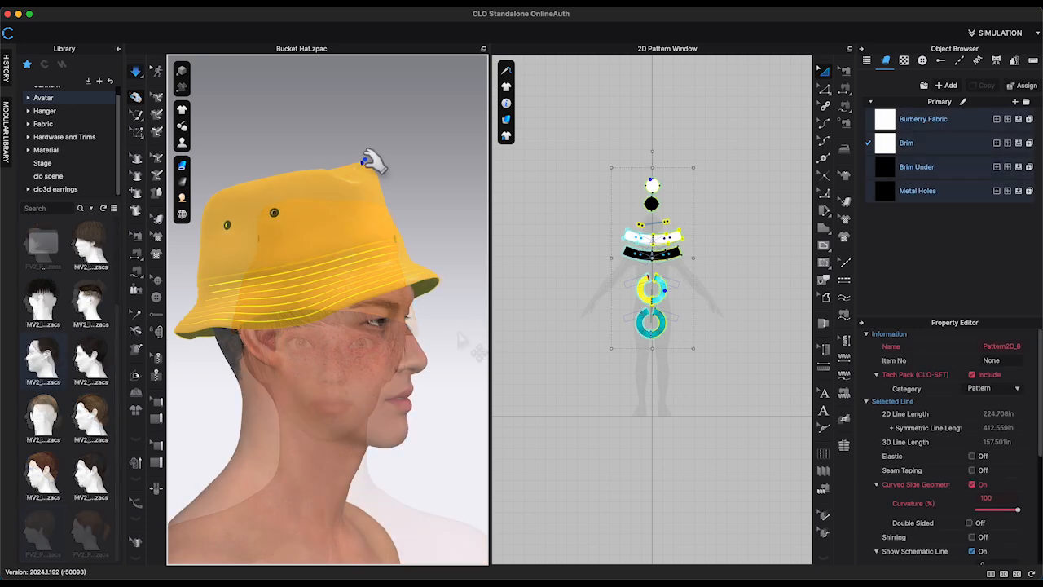
# - Pull the bucket hat's crown into place on the male avatar during simulation, and stop the simulation
pyautogui.moveTo(366, 136); pyautogui.dragTo(416, 184, button='right')
pyautogui.press('space')
pyautogui.click(236, 389)
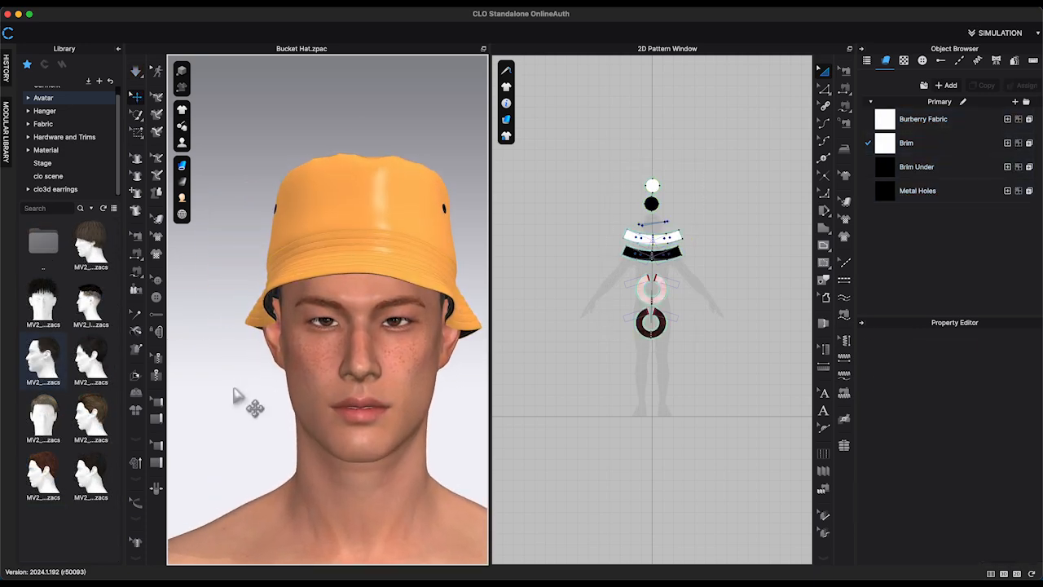
# - Apply the brown hairstyle with a full fringe to the male avatar
pyautogui.doubleClick(98, 261)
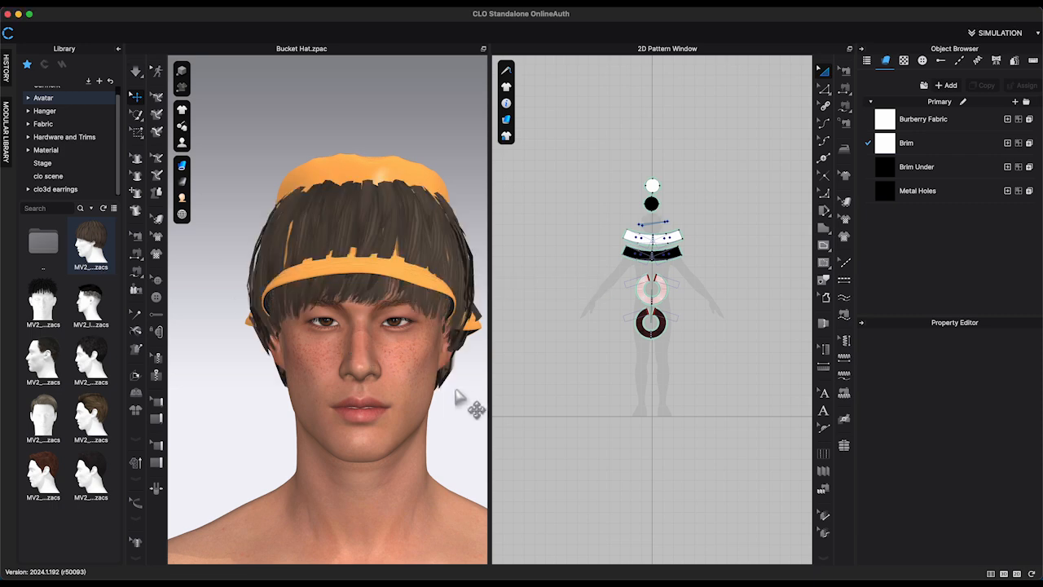
pyautogui.scroll(-3, 453, 393)
pyautogui.moveTo(448, 397)
pyautogui.mouseDown(button='right')
pyautogui.moveTo(496, 402)
pyautogui.moveTo(442, 397)
pyautogui.moveTo(455, 396)
pyautogui.mouseUp(button='right')
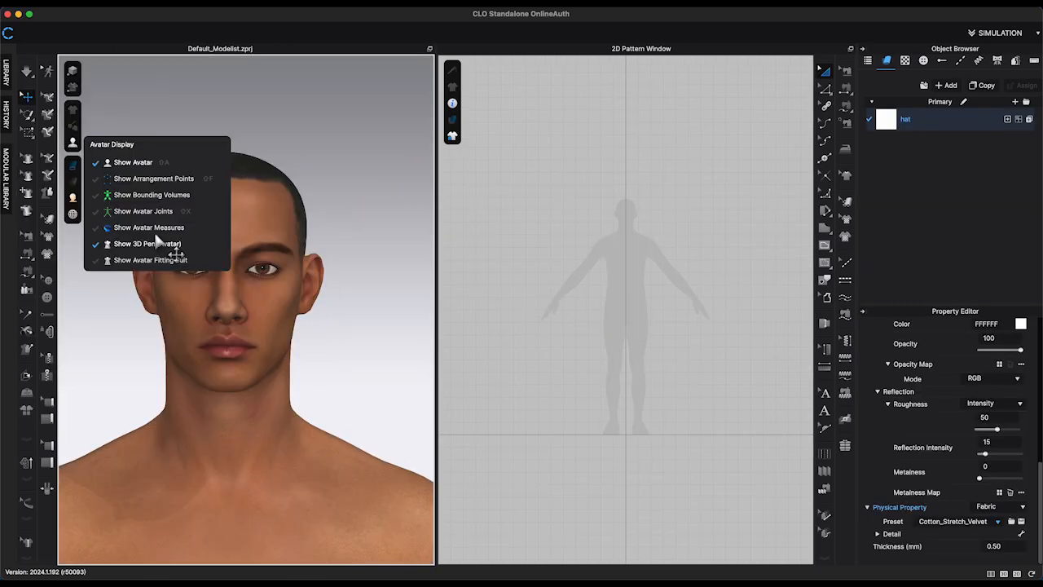
# - Show the avatar measures and examine the head circumference line around the male avatar's forehead
pyautogui.click(163, 230)
pyautogui.click(261, 226)
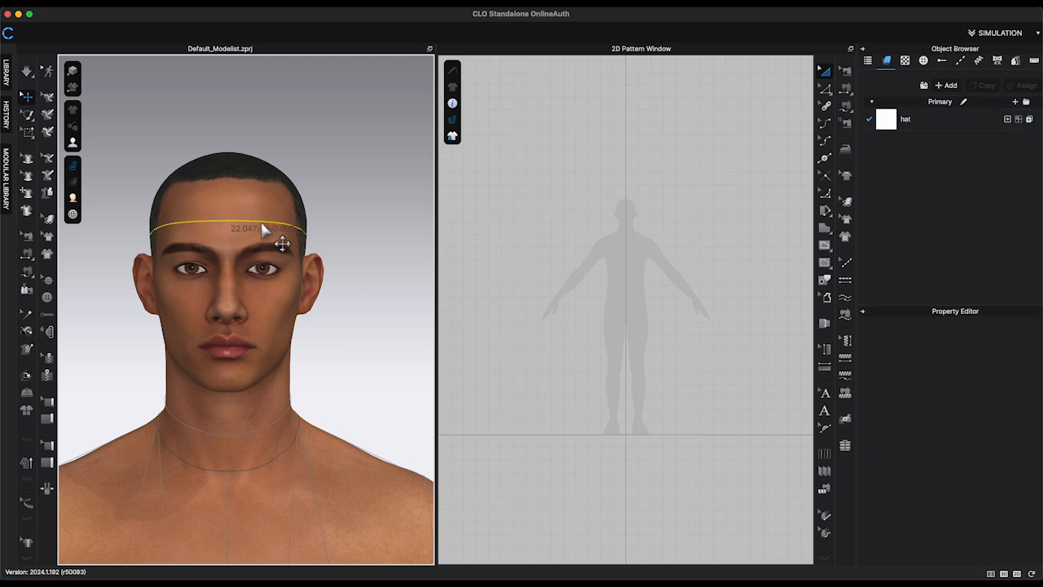
pyautogui.scroll(3, 285, 238)
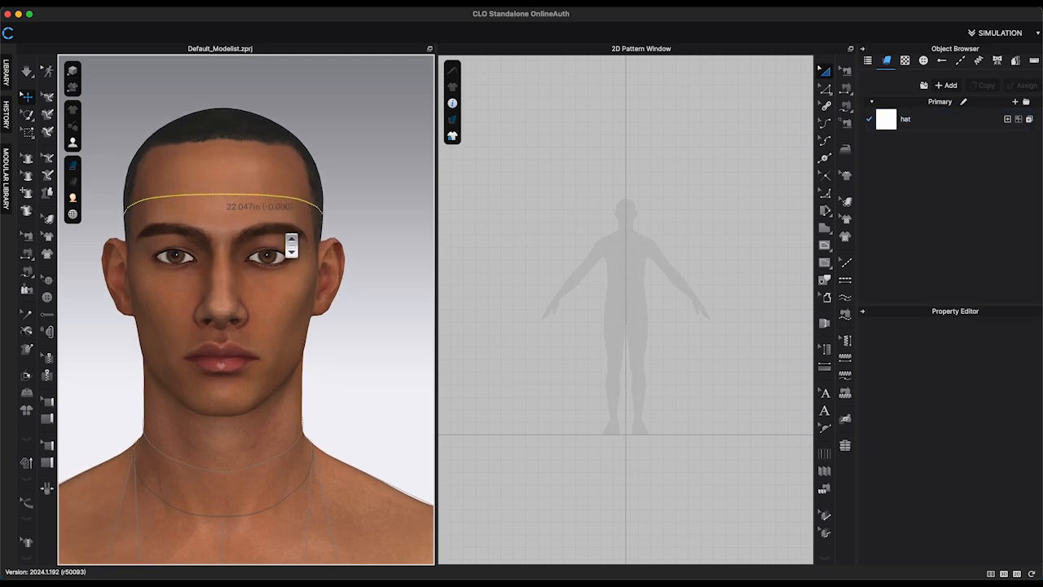
pyautogui.scroll(2, 291, 244)
pyautogui.scroll(-1, 292, 247)
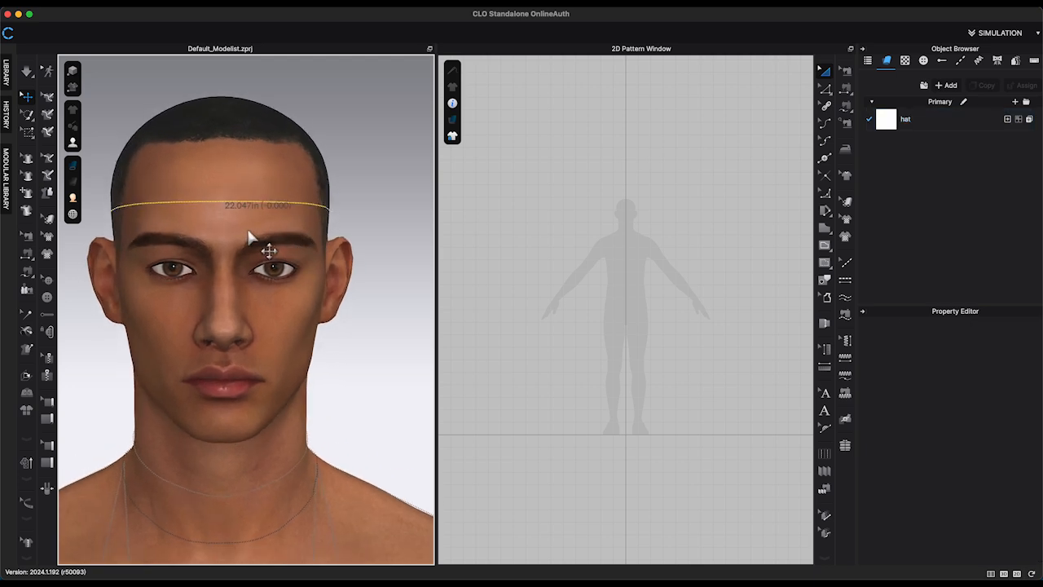
pyautogui.scroll(-1, 224, 234)
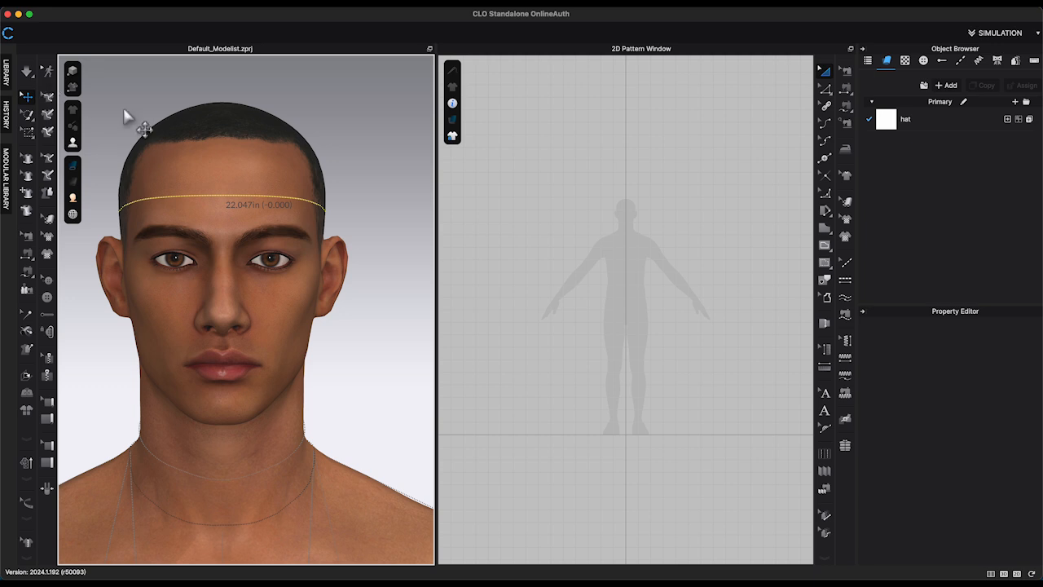
# - Create a rectangular pattern 5.5 in wide and 9 in high beside the centre line at the avatar's head
pyautogui.moveTo(643, 242); pyautogui.dragTo(711, 438, button='middle')
pyautogui.scroll(5, 653, 431)
pyautogui.scroll(2, 658, 359)
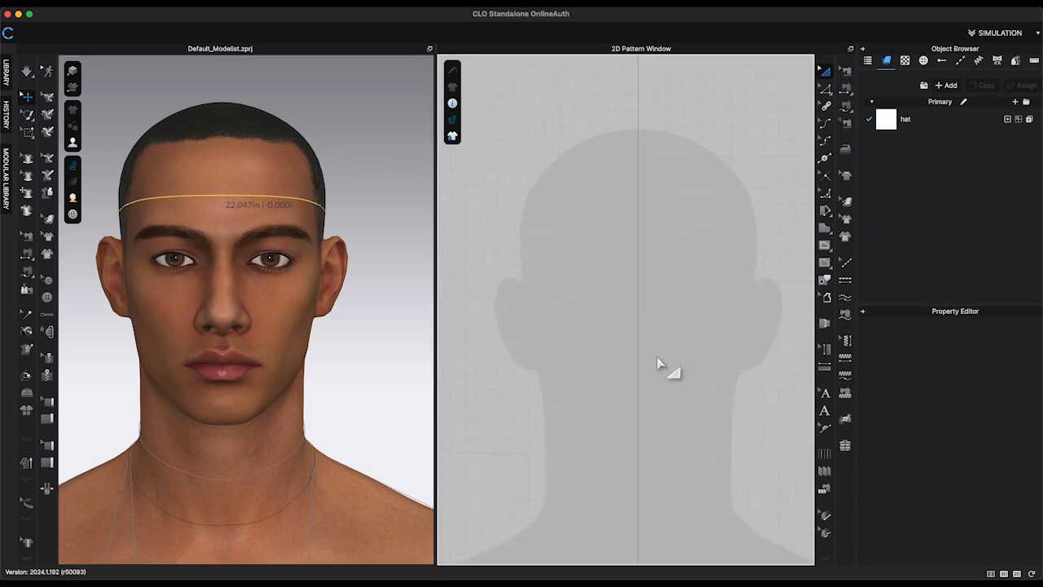
pyautogui.moveTo(664, 368); pyautogui.dragTo(664, 429, button='middle')
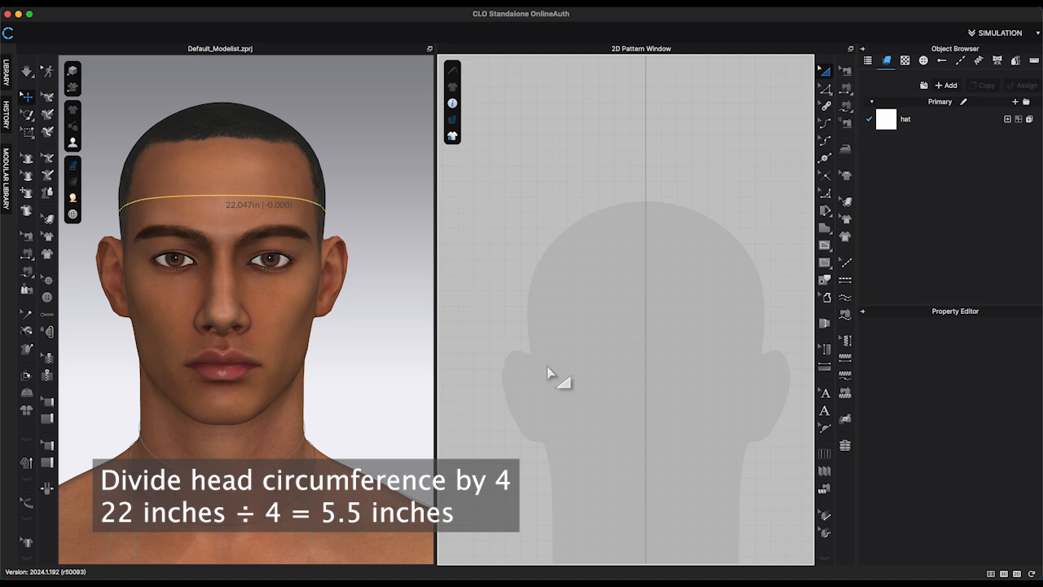
pyautogui.click(534, 331)
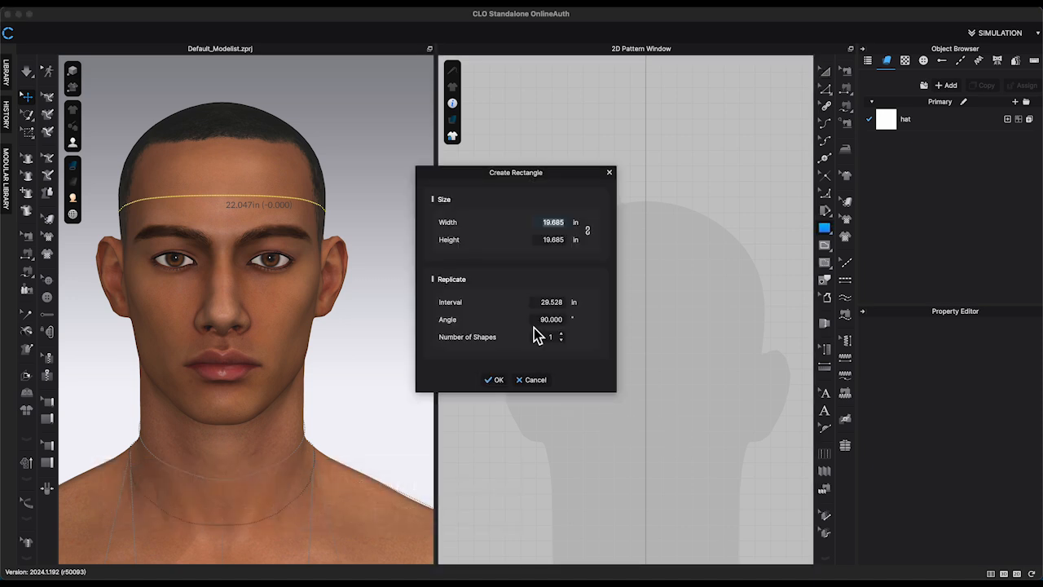
pyautogui.write('5.5')
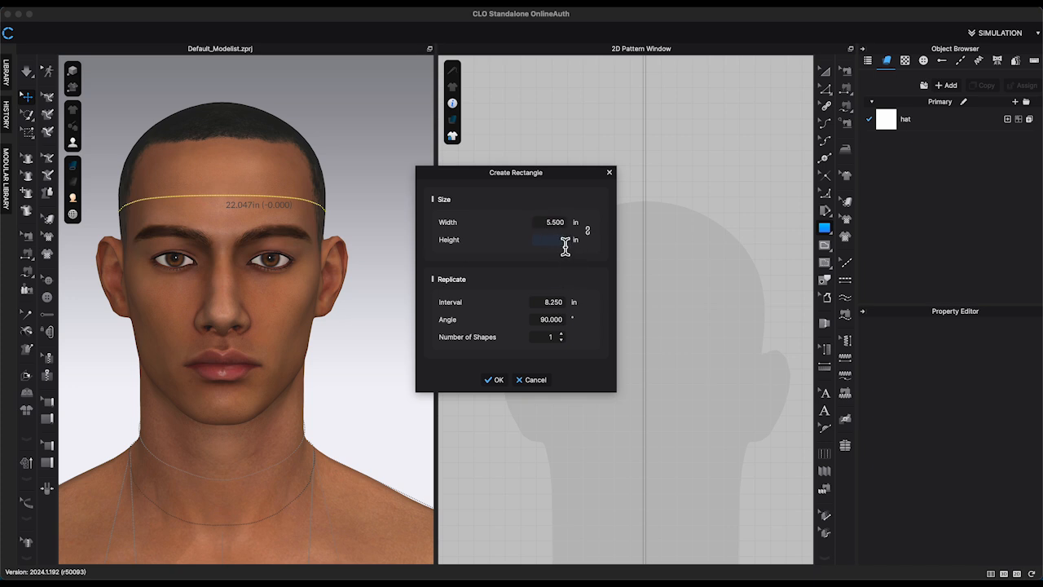
pyautogui.write('10')
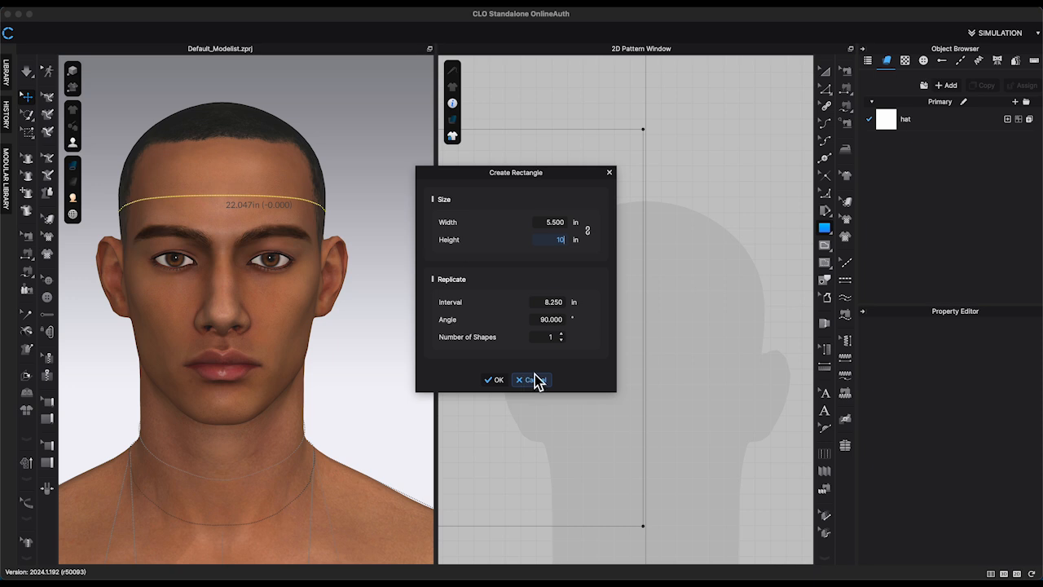
pyautogui.press('BackSpace')
pyautogui.press('BackSpace')
pyautogui.write('8')
pyautogui.press('BackSpace')
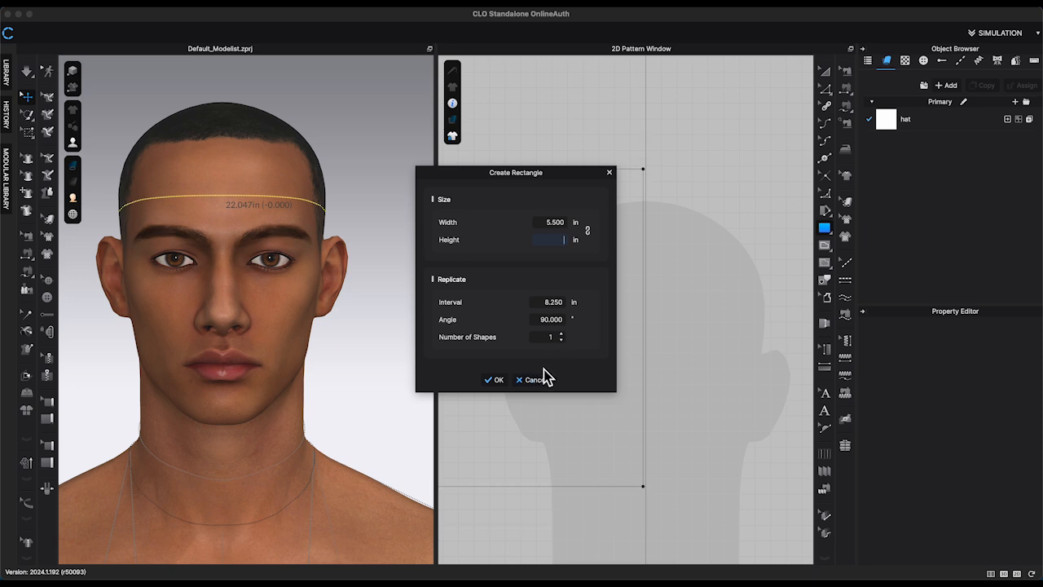
pyautogui.write('9')
pyautogui.click(494, 380)
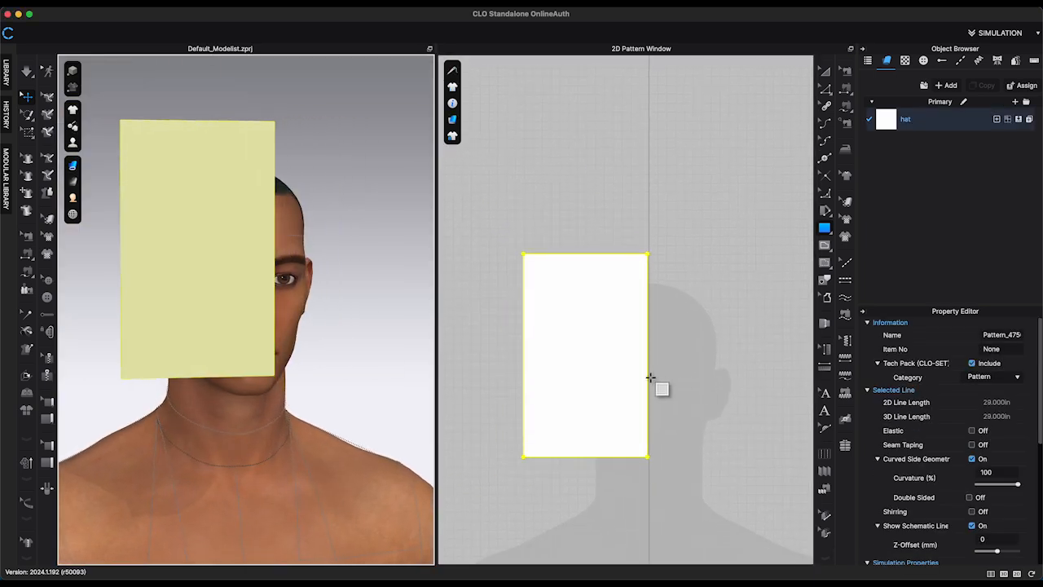
# - Split the rectangle's top edge uniformly into two equal segments
pyautogui.scroll(2, 650, 378)
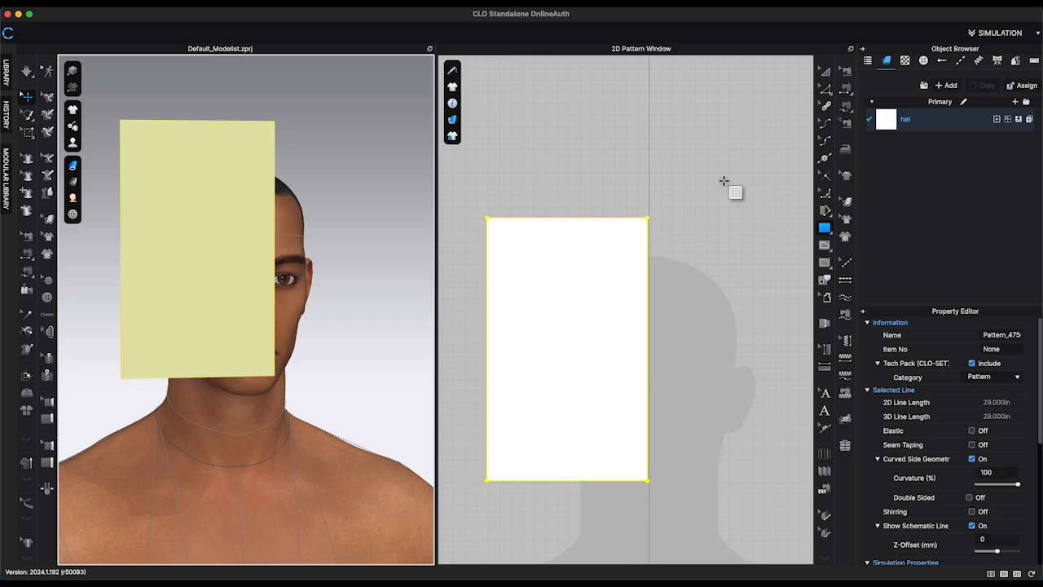
pyautogui.scroll(-1, 723, 181)
pyautogui.press('z')
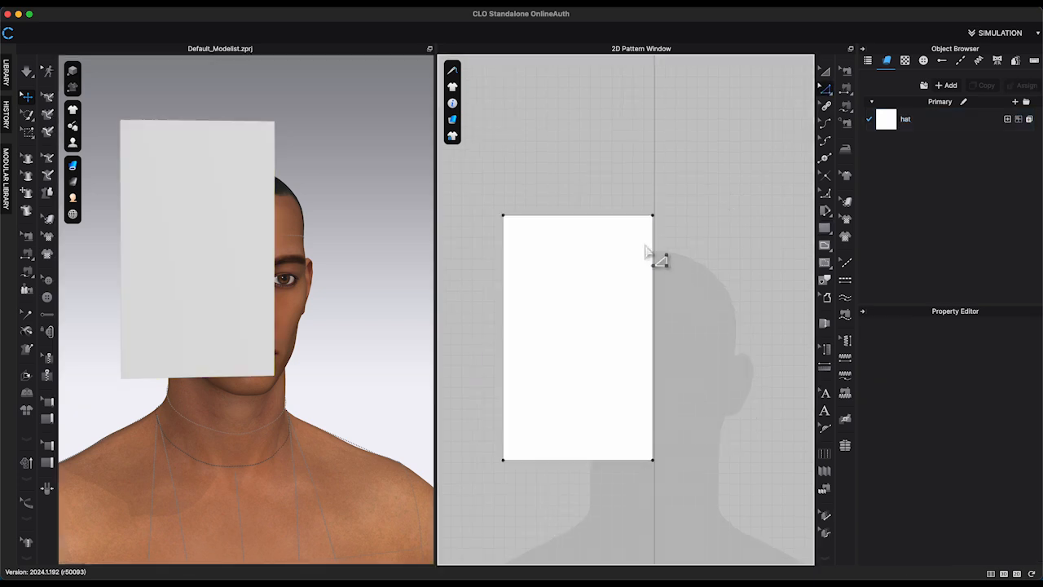
pyautogui.click(825, 159)
pyautogui.rightClick(578, 216)
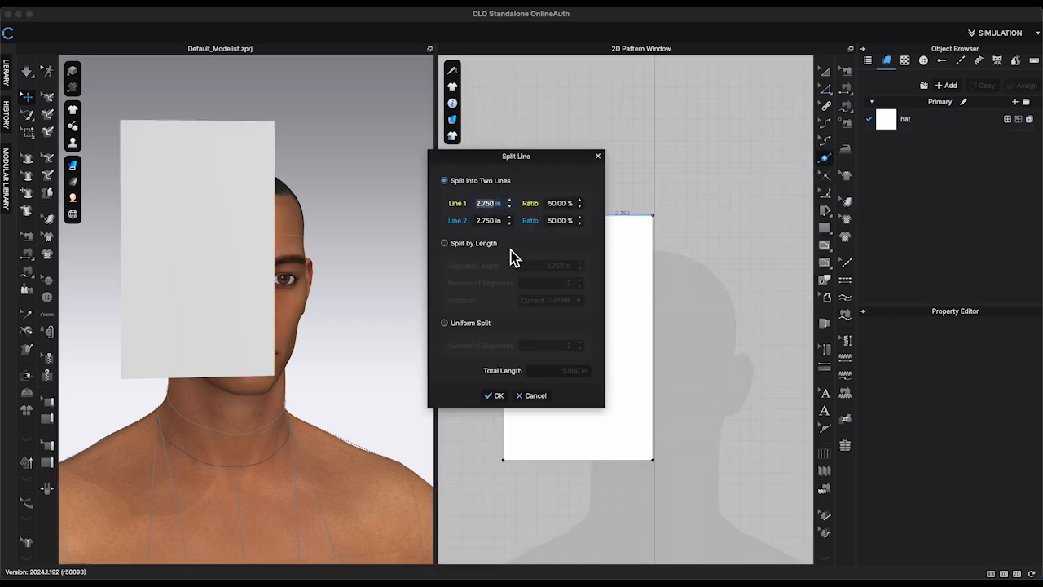
pyautogui.click(447, 324)
pyautogui.click(497, 395)
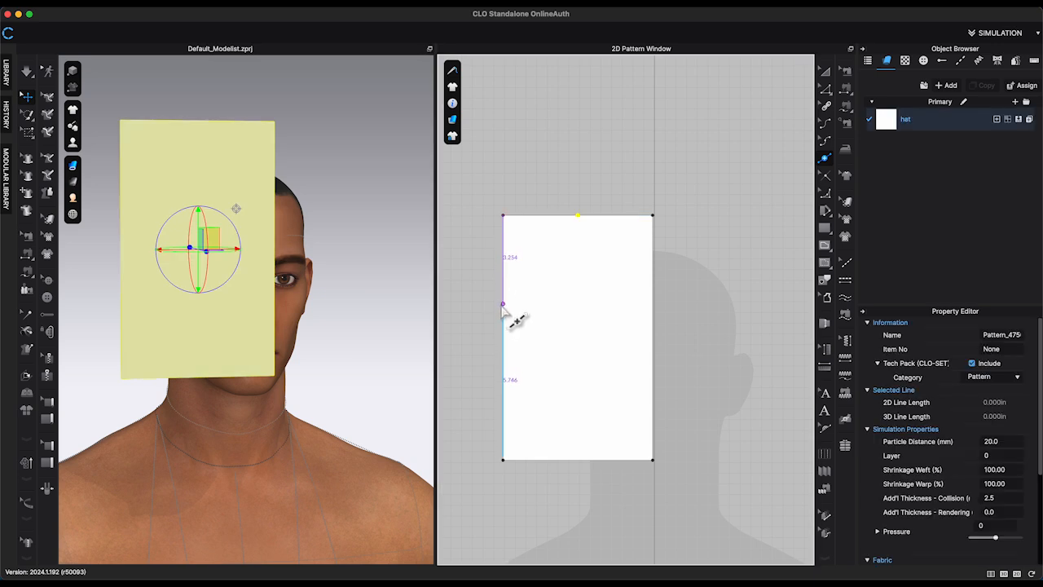
# - Add a point on each long side of the rectangle, 3 in below the top corners
pyautogui.click(503, 300)
pyautogui.write('3')
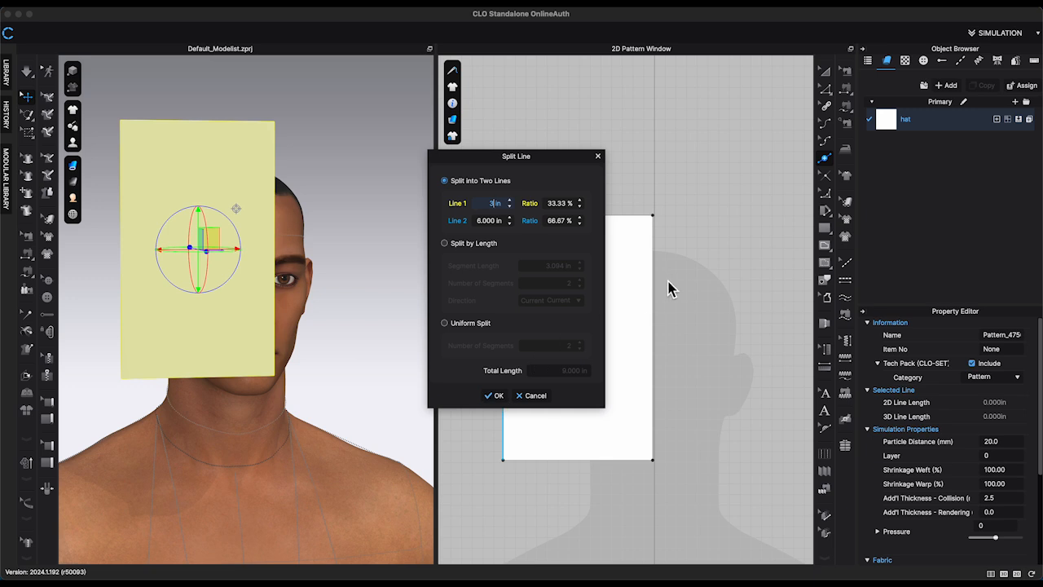
pyautogui.click(505, 399)
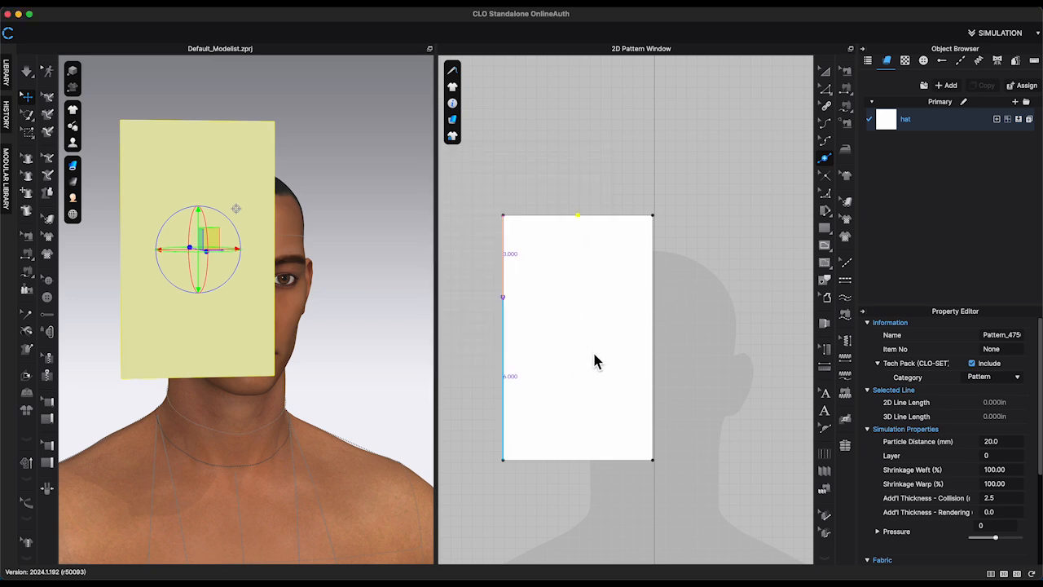
pyautogui.click(653, 298)
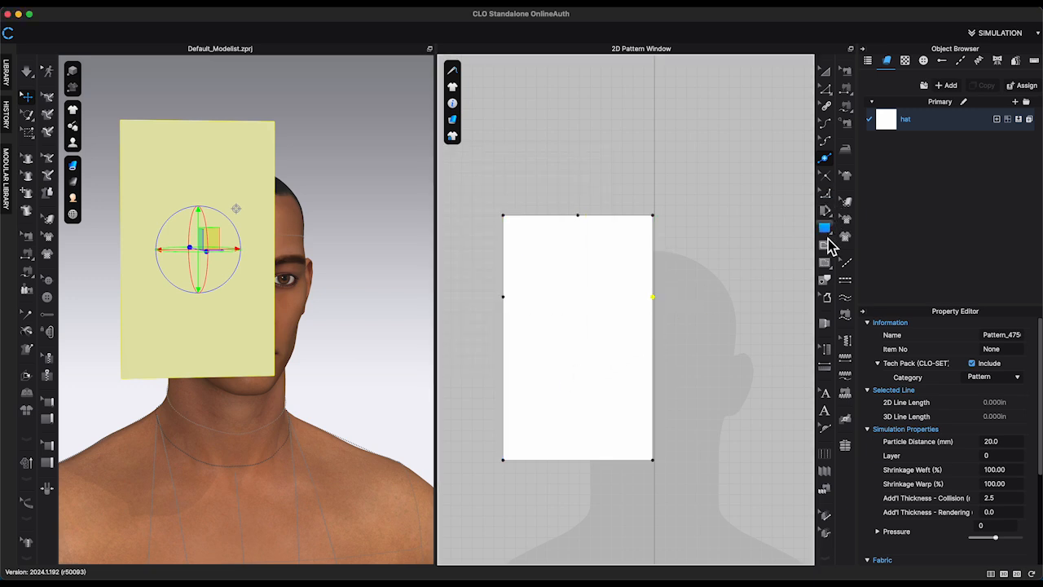
# - Draw a curved internal line from the left side point up to the midpoint of the top edge
pyautogui.click(827, 244)
pyautogui.click(503, 296)
pyautogui.moveTo(578, 216); pyautogui.dragTo(641, 194)
pyautogui.press('Return')
pyautogui.press('z')
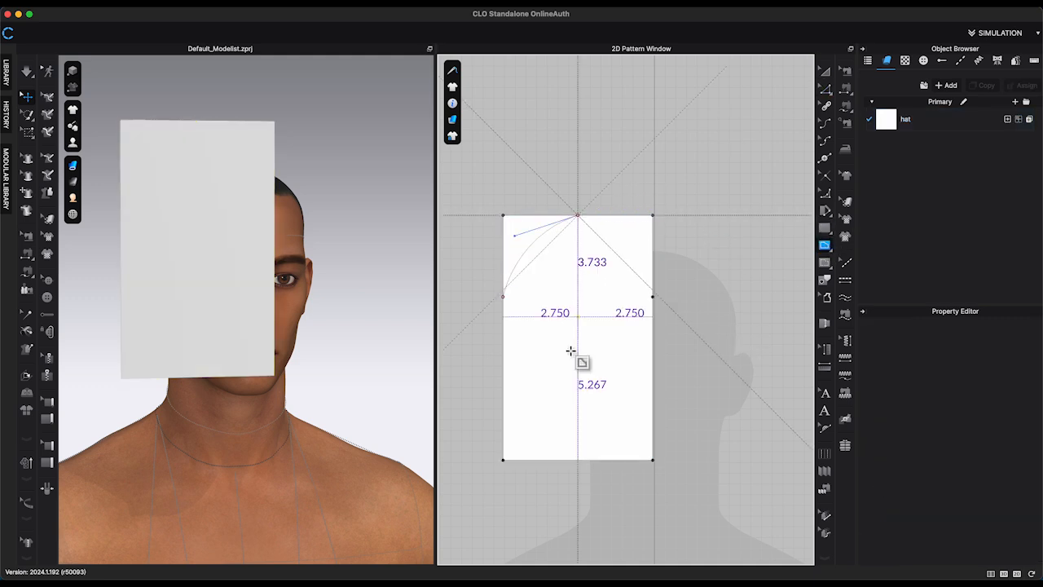
# - Draw a vertical internal line from the top midpoint to the bottom edge and cut the pattern along it
pyautogui.click(577, 215)
pyautogui.click(577, 459)
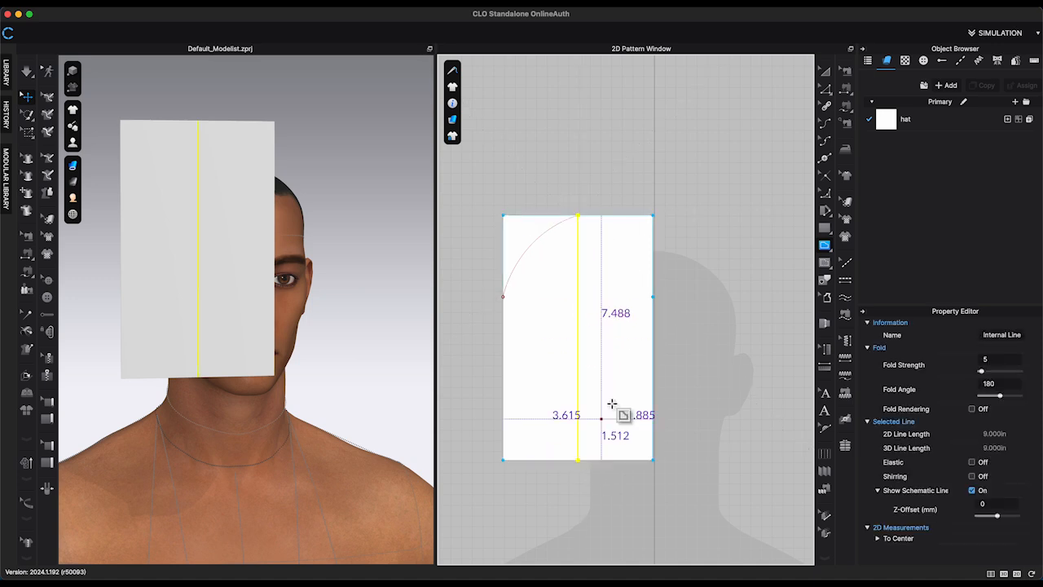
pyautogui.click(825, 89)
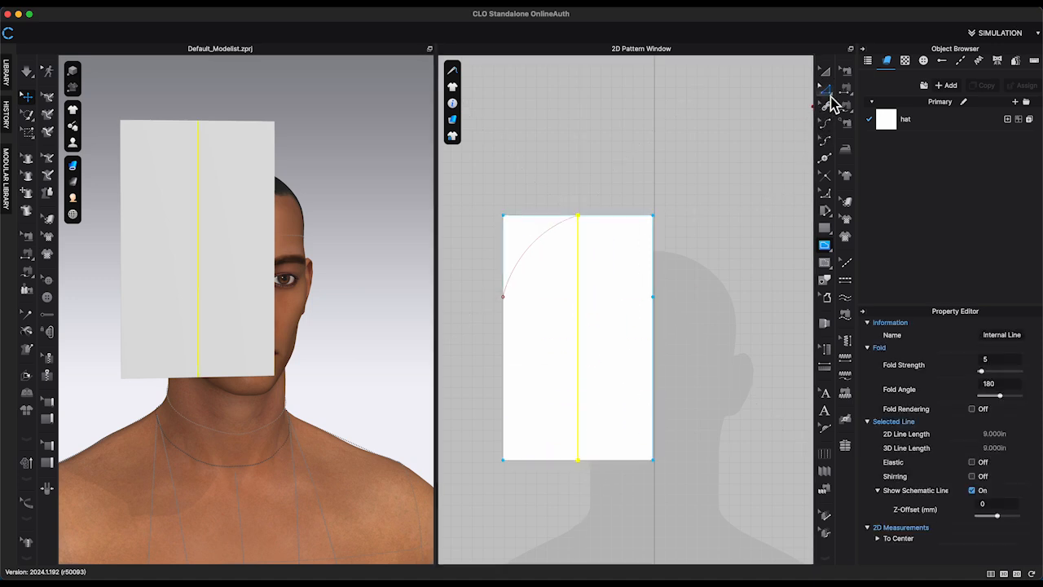
pyautogui.rightClick(582, 275)
pyautogui.click(599, 400)
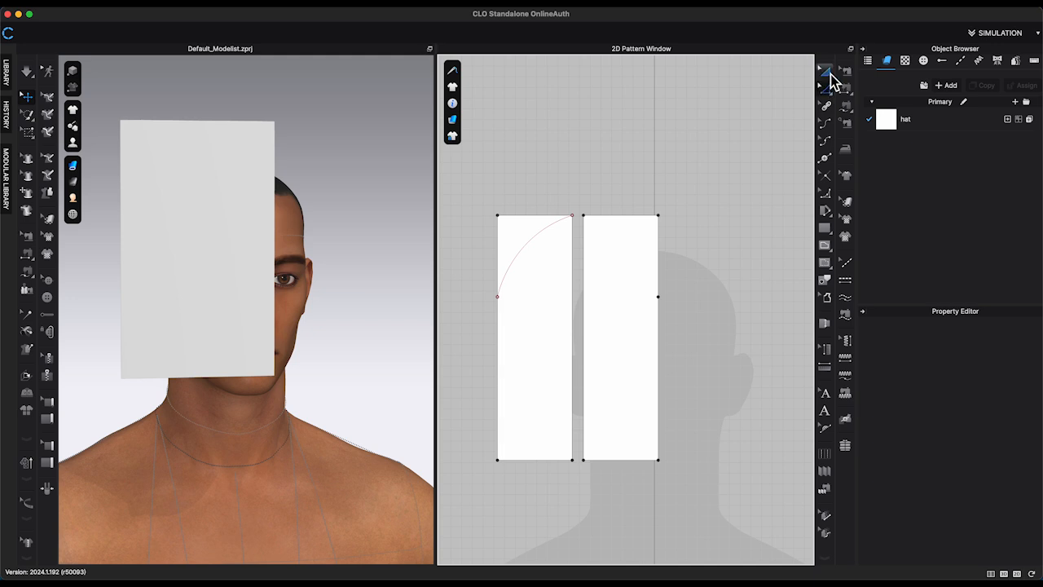
# - Delete the right half of the cut pattern, keeping the half with the curve
pyautogui.click(826, 72)
pyautogui.click(657, 244)
pyautogui.press('Delete')
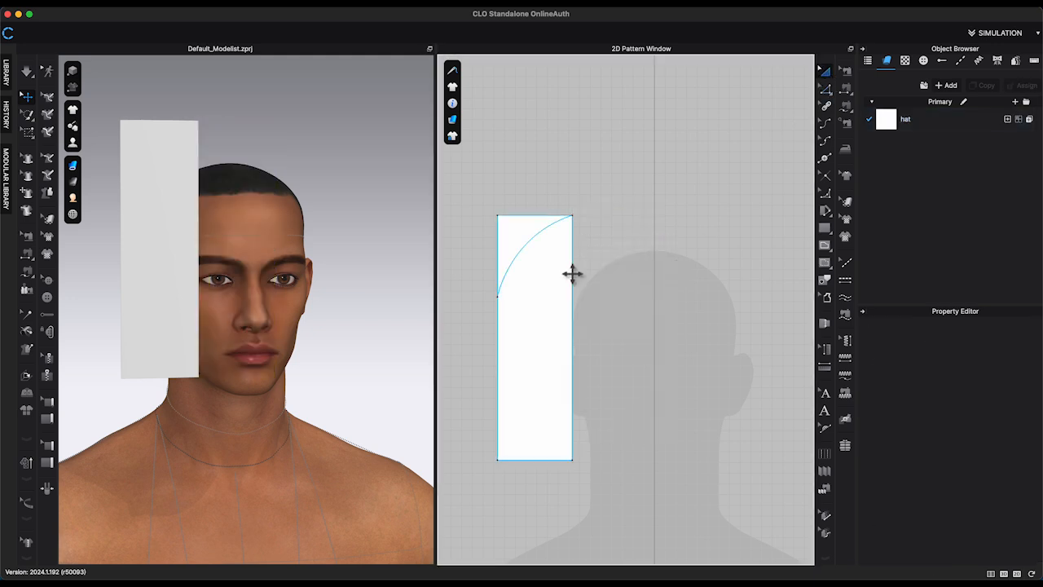
pyautogui.click(584, 305)
# - Unfold the half pattern along its inner vertical edge and delete the midpoint on the bottom edge
pyautogui.click(825, 88)
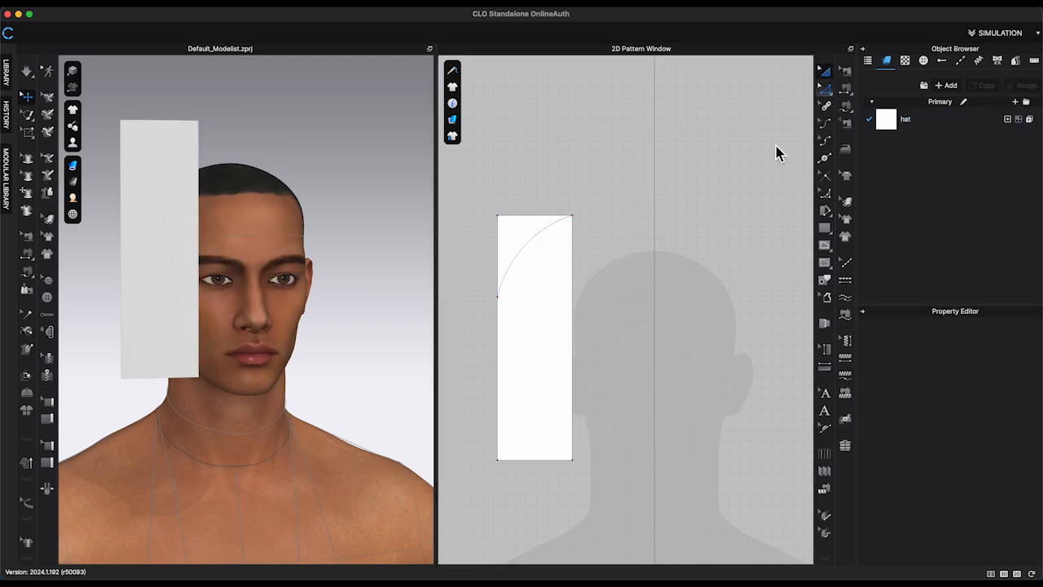
pyautogui.click(574, 322)
pyautogui.rightClick(575, 320)
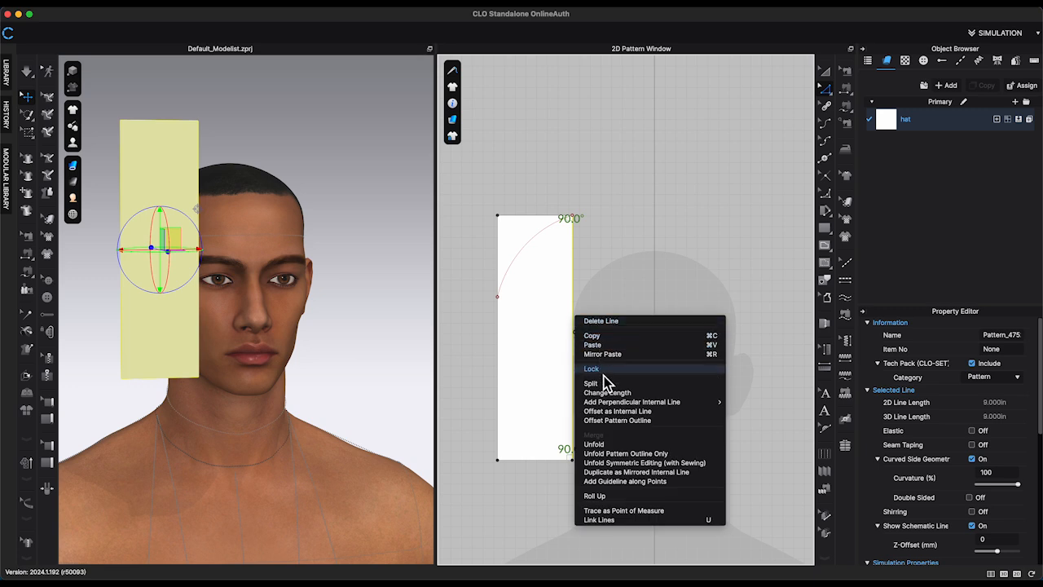
pyautogui.click(607, 444)
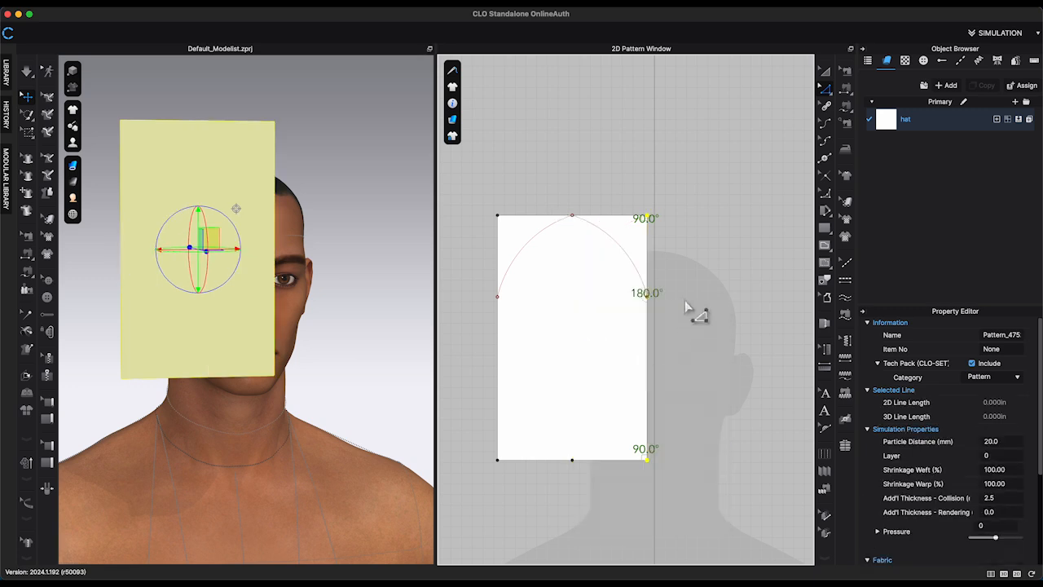
pyautogui.click(572, 460)
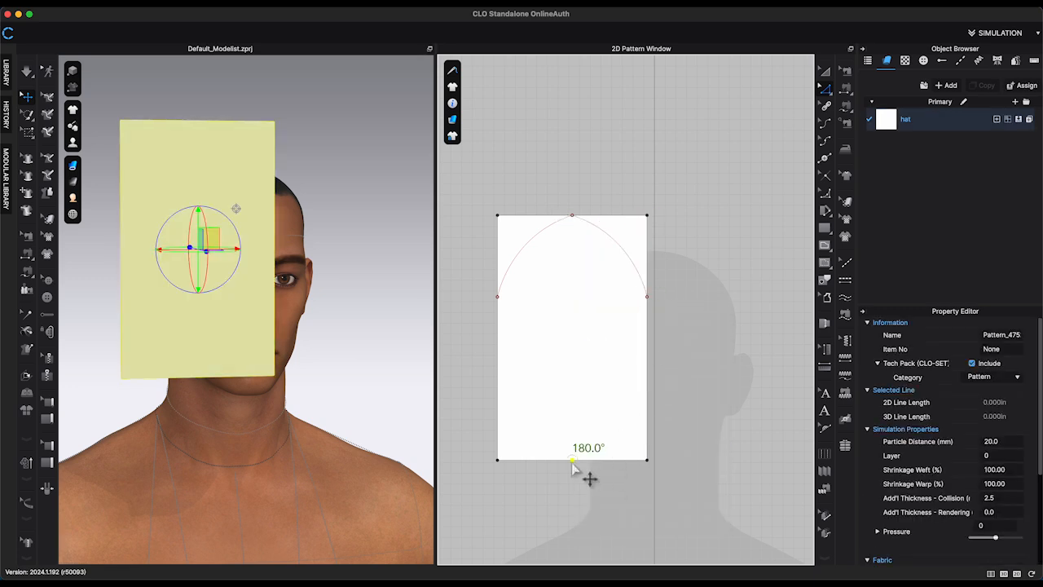
pyautogui.press('Delete')
# - Cut the pattern along both curved internal lines and delete the two upper corner pieces
pyautogui.moveTo(568, 205); pyautogui.dragTo(548, 238)
pyautogui.click(558, 251)
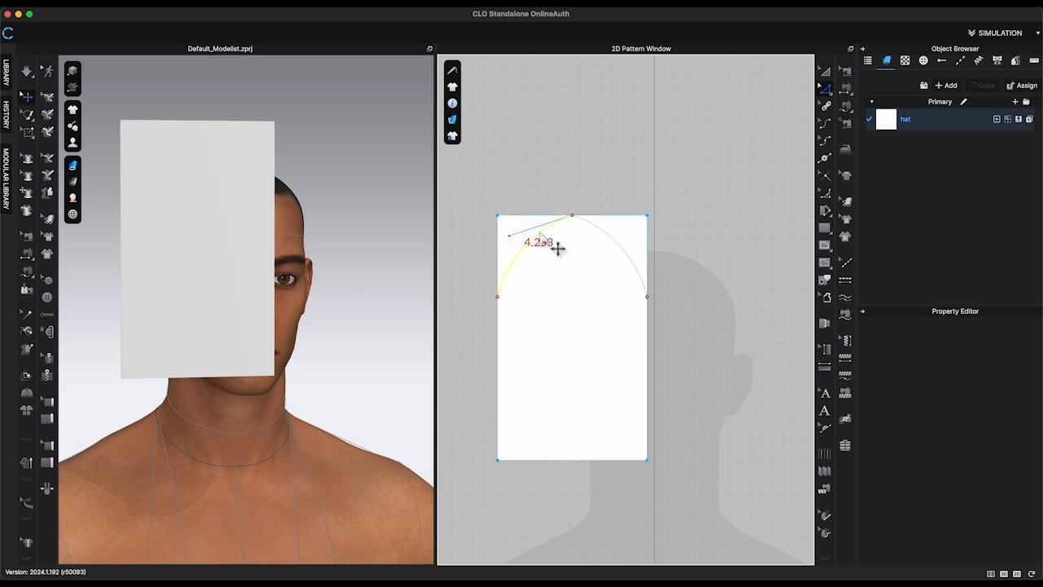
pyautogui.rightClick(611, 236)
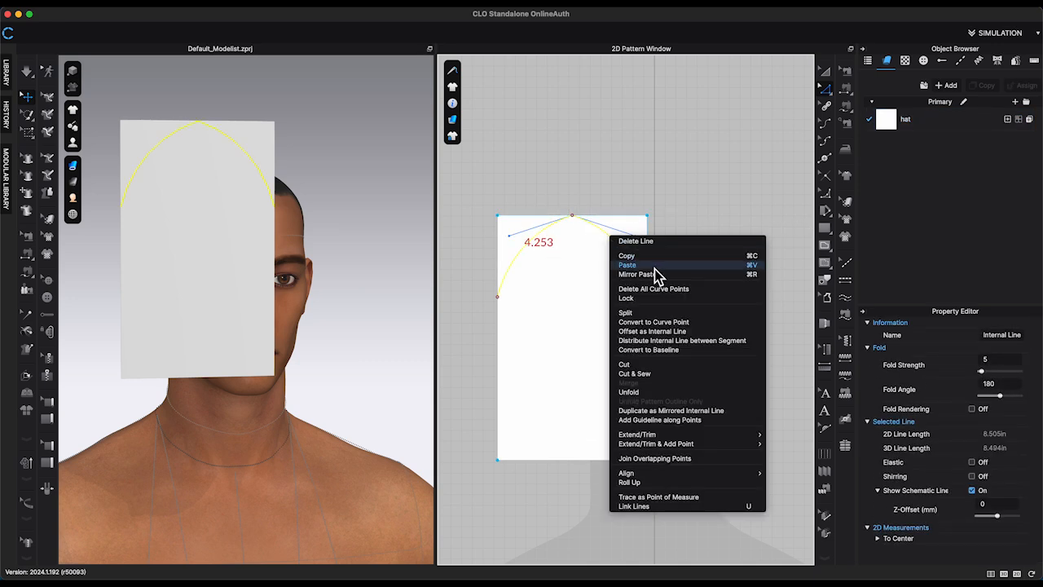
pyautogui.click(646, 373)
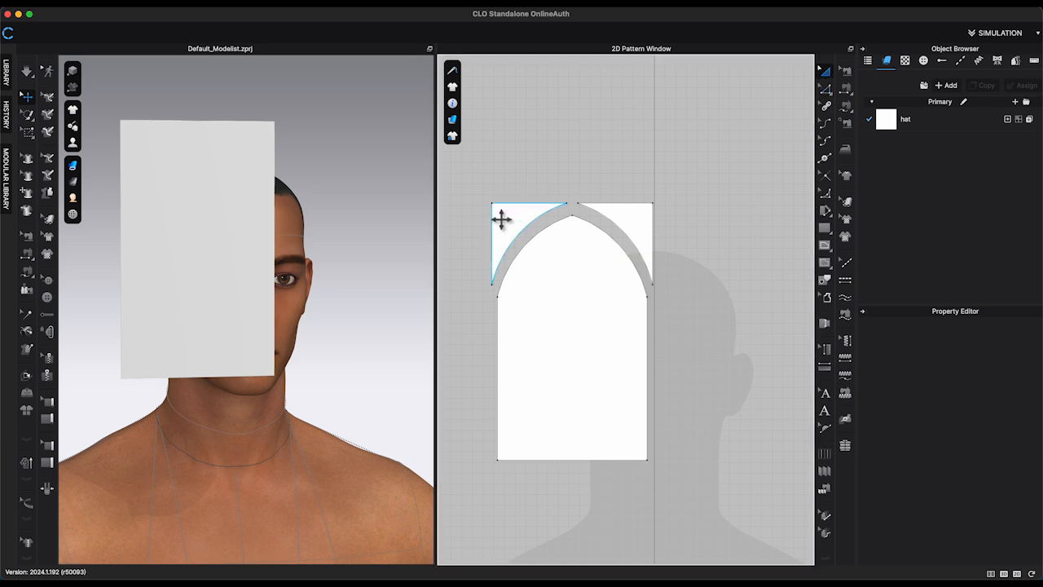
pyautogui.click(502, 218)
pyautogui.press('Delete')
pyautogui.click(632, 217)
pyautogui.press('Delete')
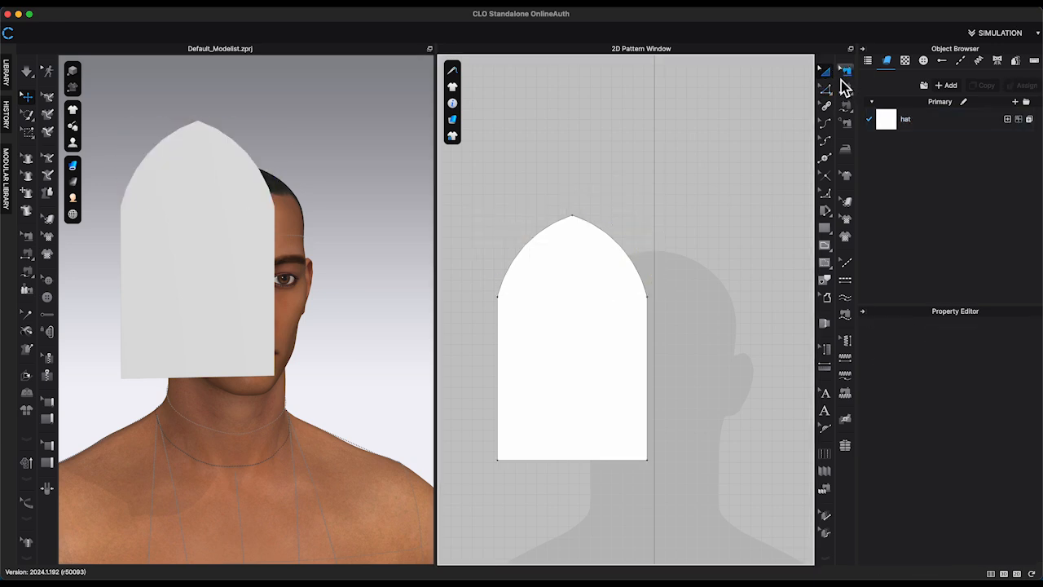
# - Unfold the arched pattern along its straight right edge to add a mirrored second panel
pyautogui.click(650, 344)
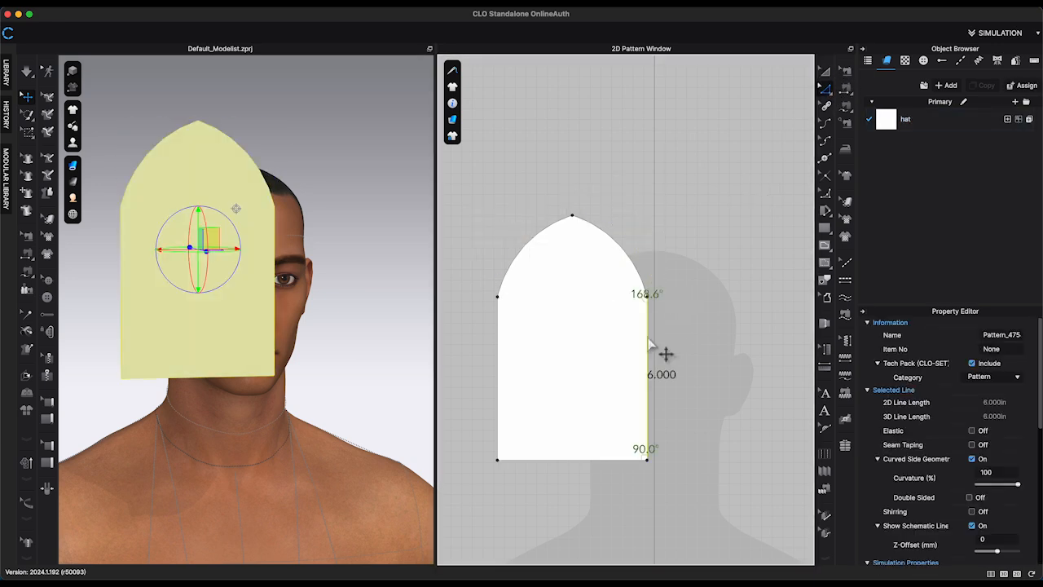
pyautogui.rightClick(650, 342)
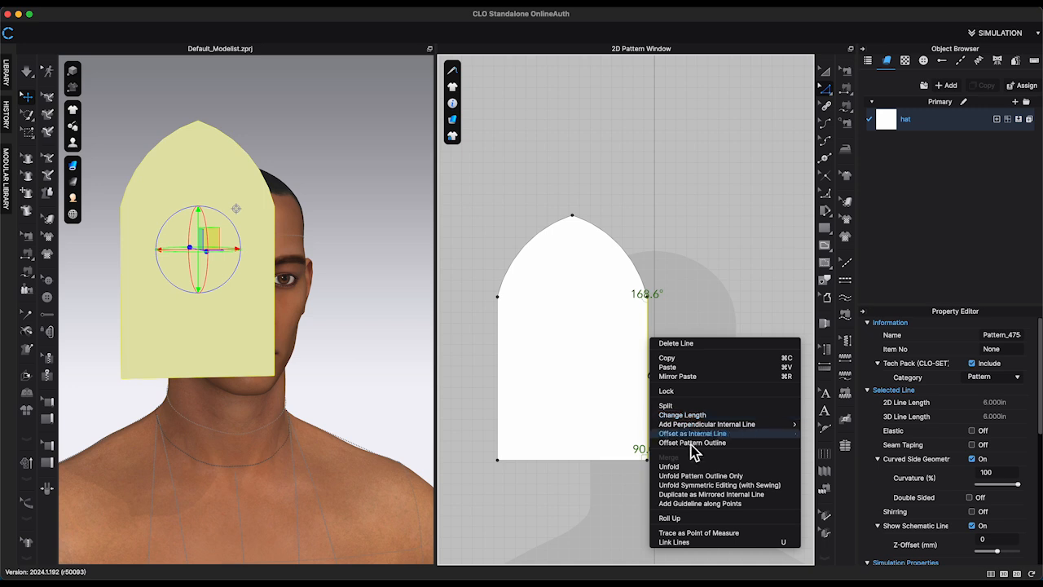
pyautogui.click(686, 466)
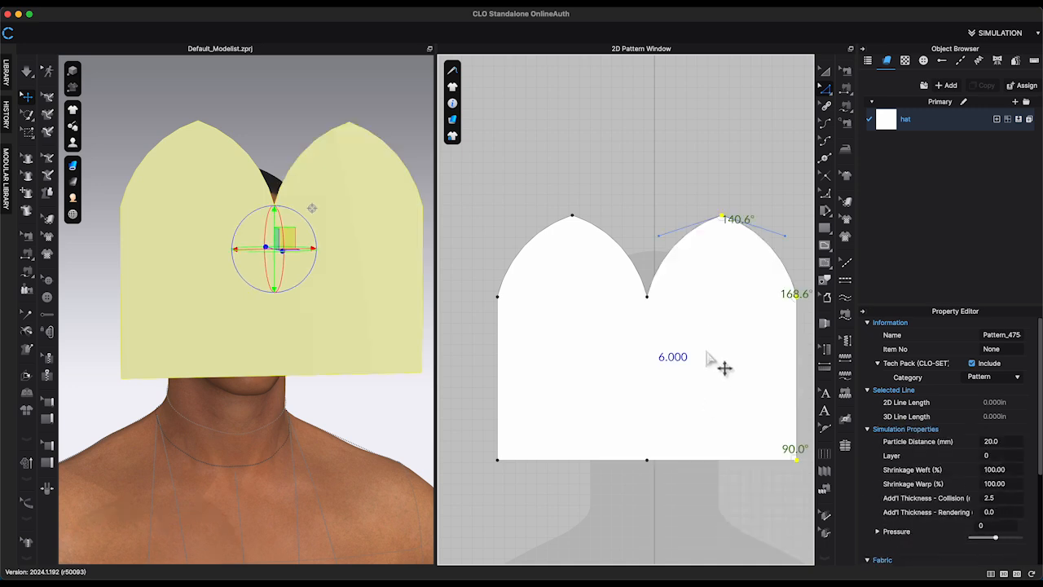
# - Unfold the two-panel pattern along its straight right edge to form a row of four arched panels
pyautogui.scroll(-5, 710, 334)
pyautogui.moveTo(773, 261); pyautogui.dragTo(702, 218, button='middle')
pyautogui.click(687, 291)
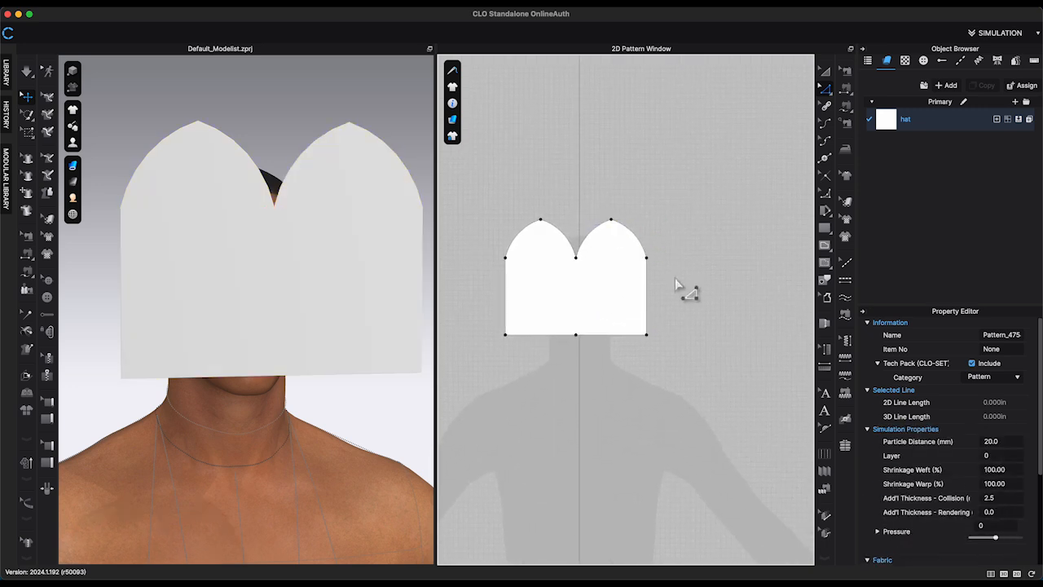
pyautogui.click(648, 297)
pyautogui.rightClick(648, 283)
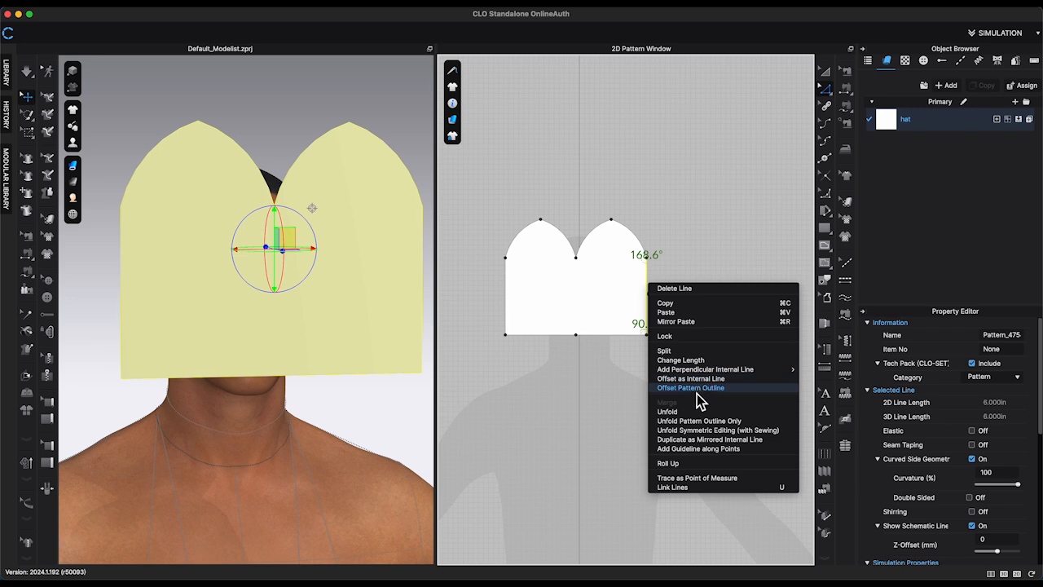
pyautogui.click(678, 411)
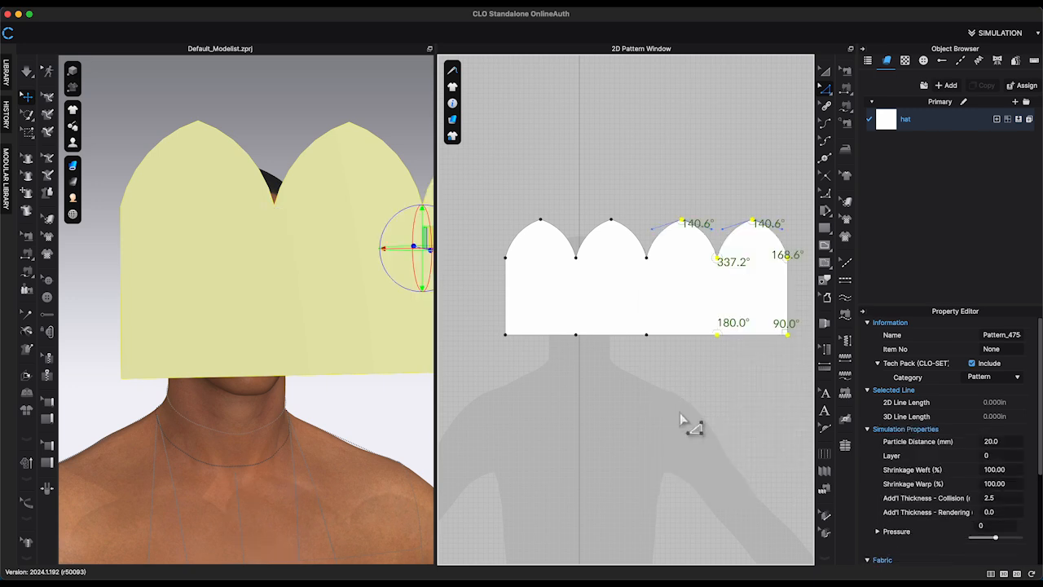
pyautogui.scroll(-2, 651, 405)
pyautogui.scroll(-1, 652, 405)
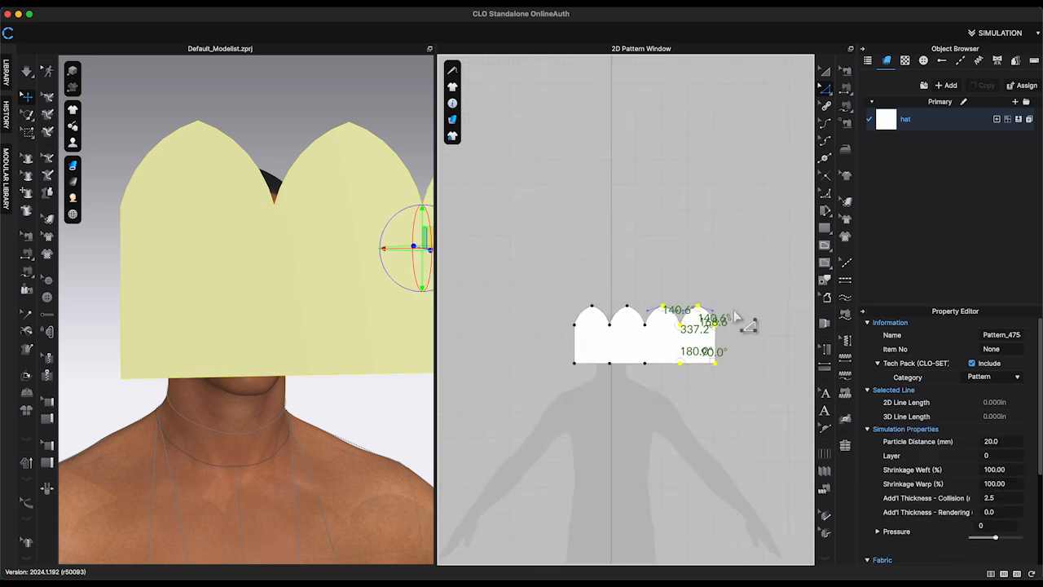
# - Move the four-panel pattern up and wrap it around the avatar's head using the head arrangement point
pyautogui.click(827, 72)
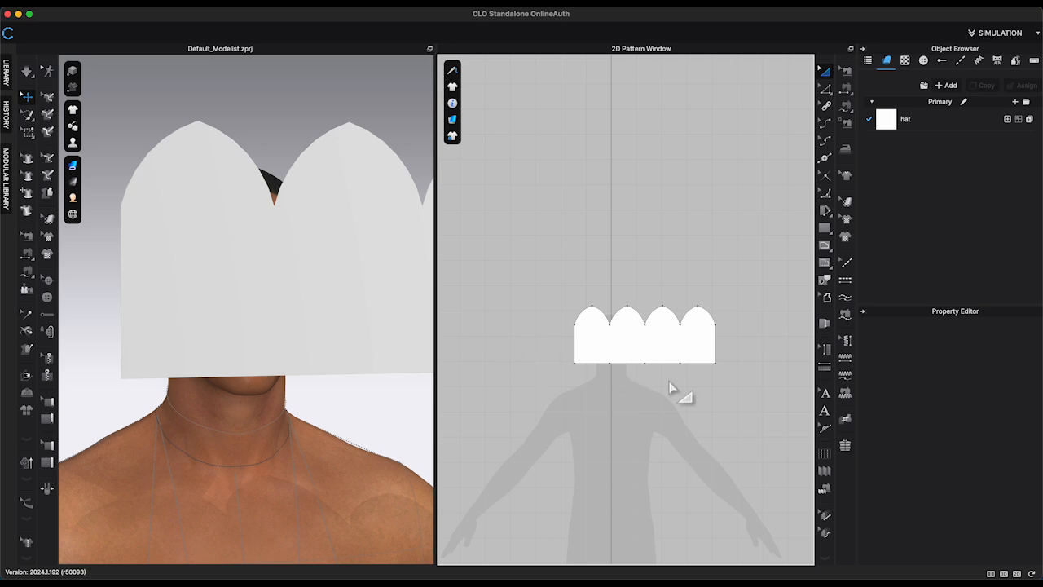
pyautogui.scroll(3, 670, 390)
pyautogui.scroll(-2, 249, 445)
pyautogui.click(248, 444)
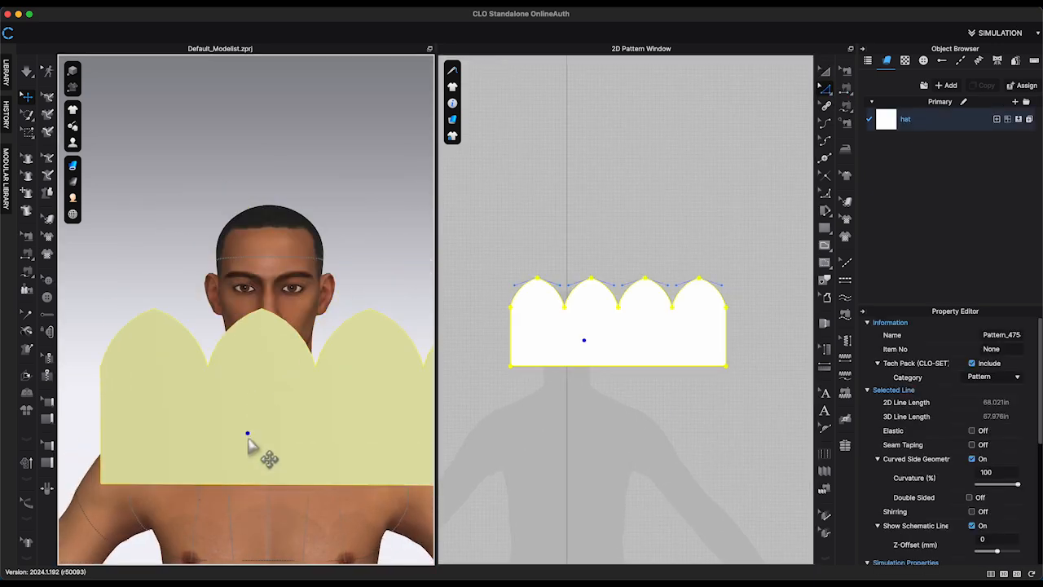
pyautogui.moveTo(248, 444); pyautogui.dragTo(316, 196)
pyautogui.click(343, 173)
pyautogui.press('2')
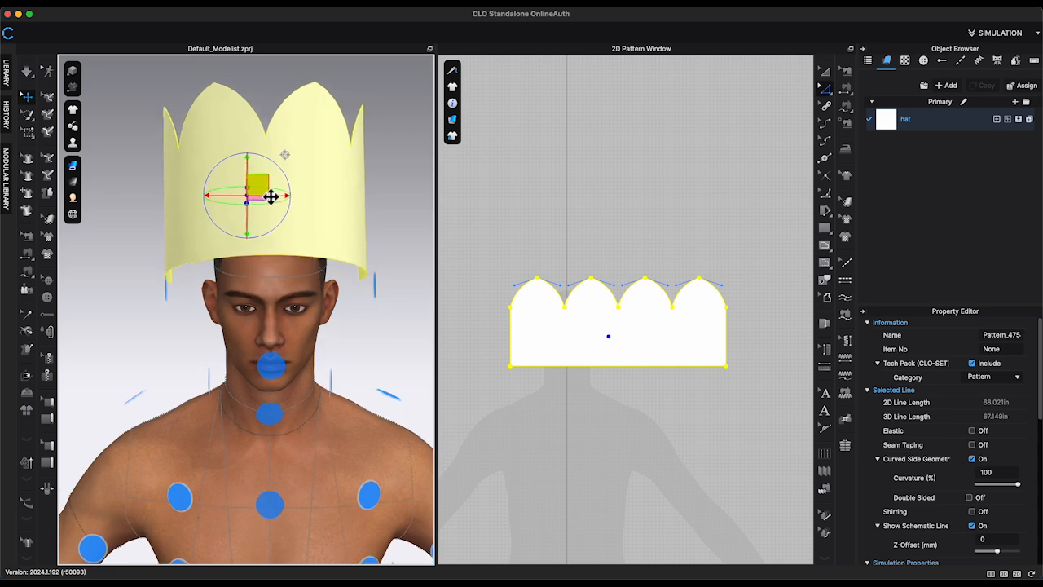
pyautogui.press('6')
pyautogui.click(734, 457)
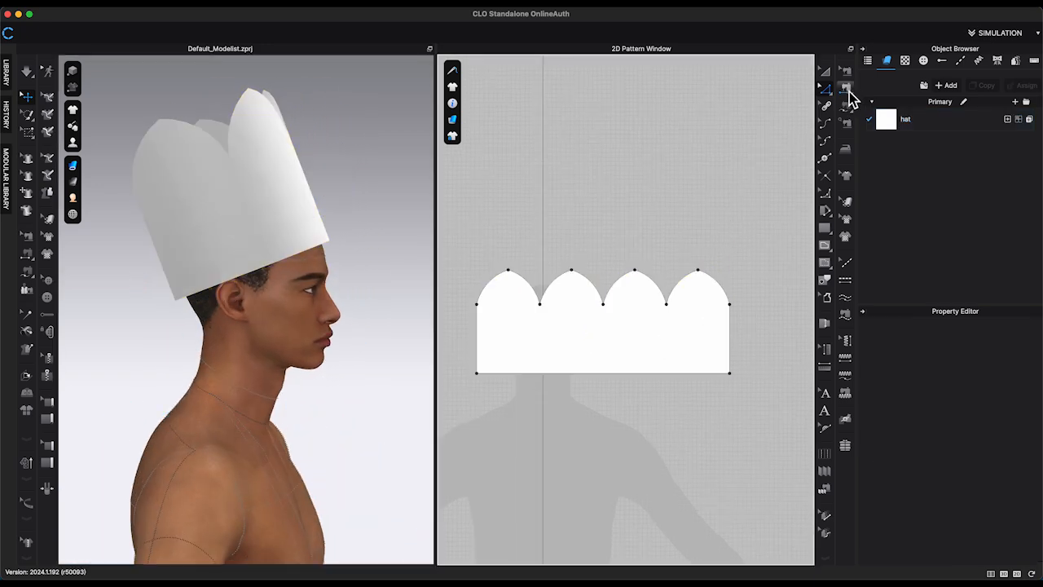
# - Sew the facing curved edges of the four arches together, including the two outermost curves to each other
pyautogui.click(846, 87)
pyautogui.click(715, 293)
pyautogui.click(578, 291)
pyautogui.click(707, 284)
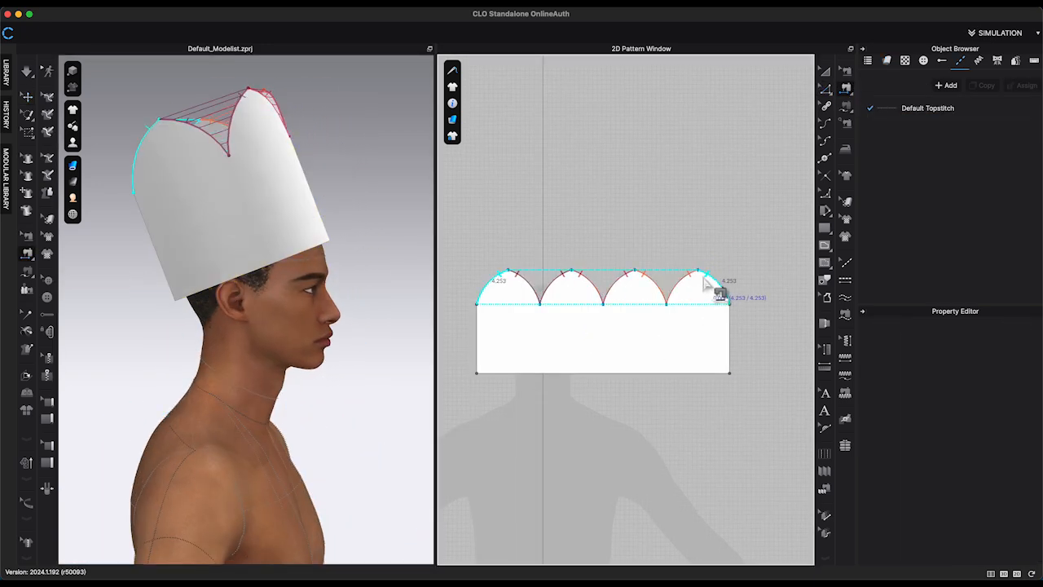
# - Simulate the sewn hat and pull it down onto the avatar's head
pyautogui.press('space')
pyautogui.moveTo(291, 220); pyautogui.dragTo(259, 139)
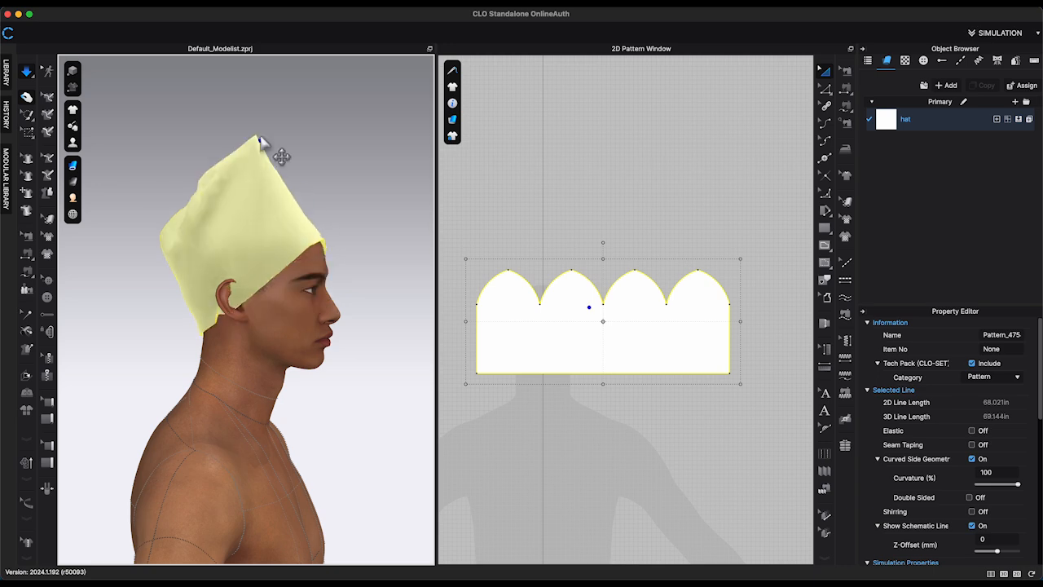
pyautogui.press('2')
pyautogui.moveTo(280, 175); pyautogui.dragTo(279, 280)
pyautogui.press('6')
pyautogui.press('0')
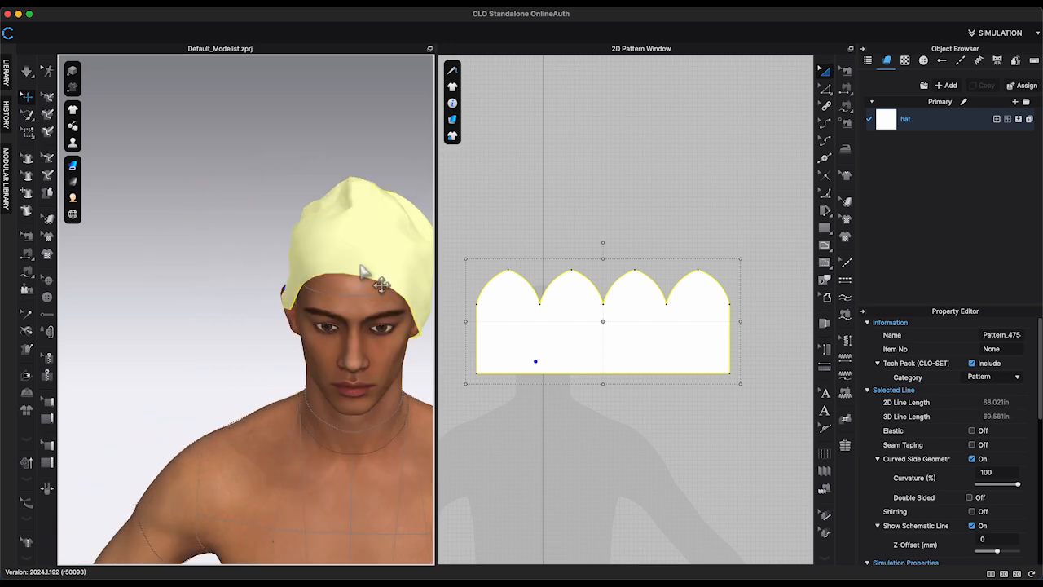
# - Set the hat pattern's additional rendering thickness to 1.0 mm
pyautogui.click(675, 419)
pyautogui.click(668, 345)
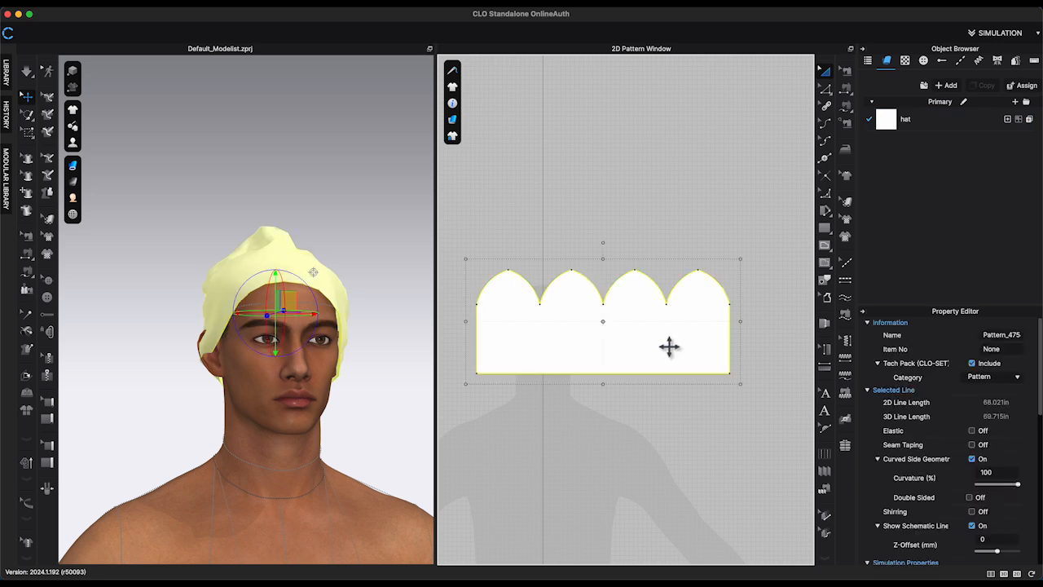
pyautogui.scroll(-5, 967, 481)
pyautogui.scroll(-1, 967, 481)
pyautogui.click(1004, 471)
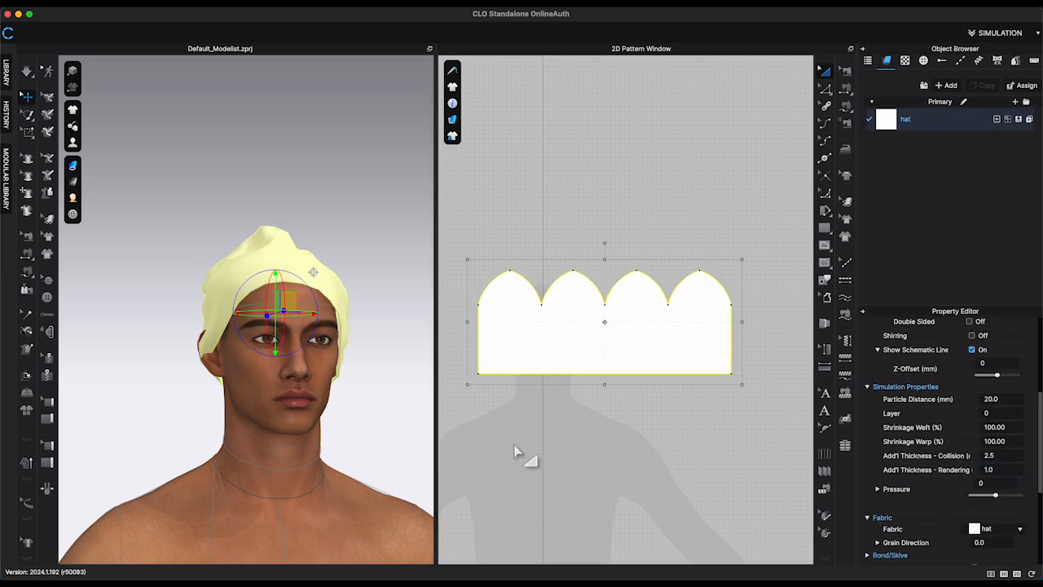
pyautogui.click(774, 289)
pyautogui.moveTo(359, 252); pyautogui.dragTo(300, 291, button='right')
# - Roll up the straight bottom edge of the hat pattern once to form a folded cuff
pyautogui.click(827, 88)
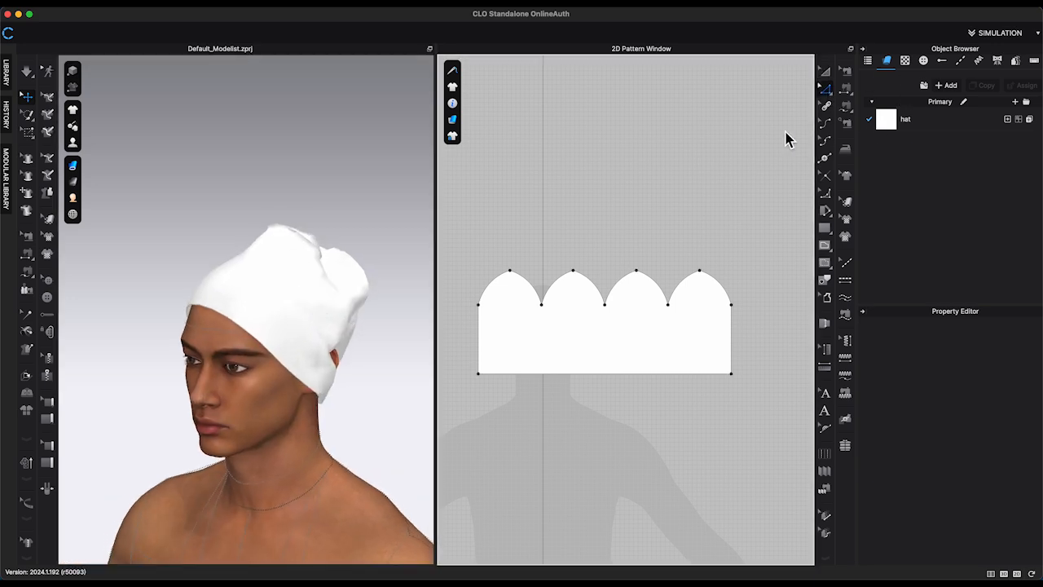
pyautogui.click(642, 375)
pyautogui.rightClick(642, 375)
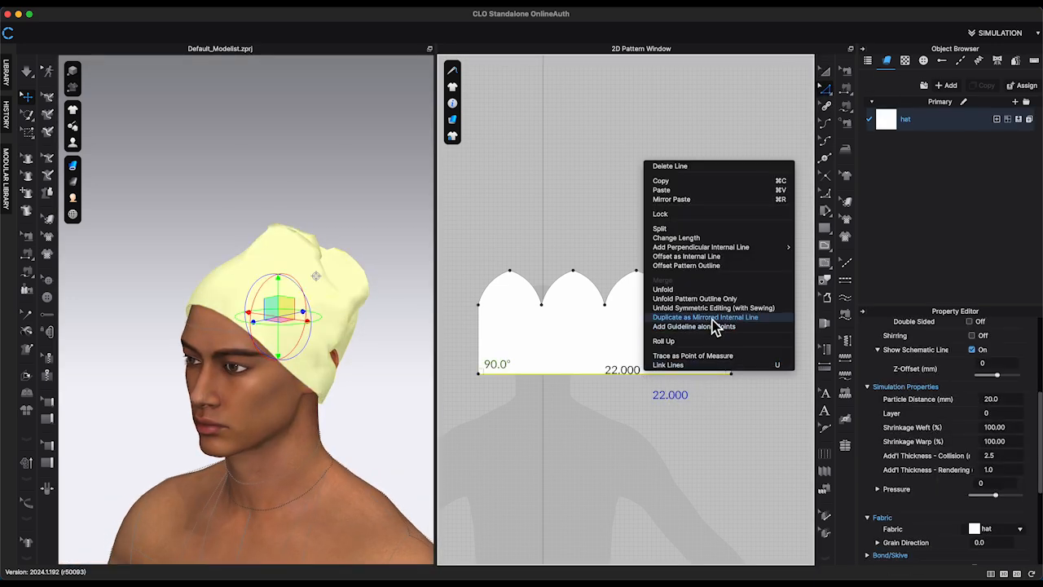
pyautogui.click(709, 342)
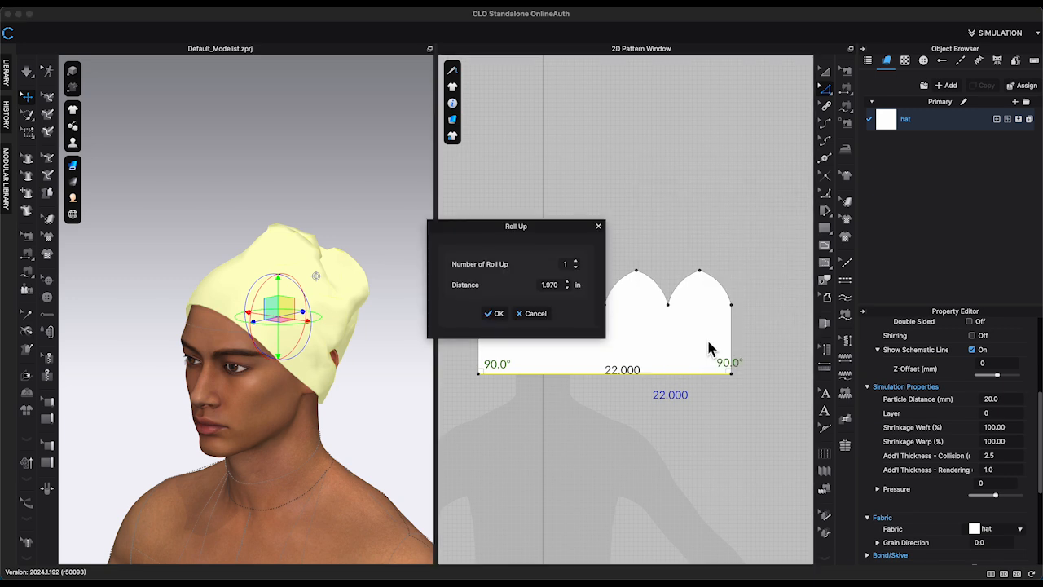
pyautogui.doubleClick(559, 285)
pyautogui.click(498, 315)
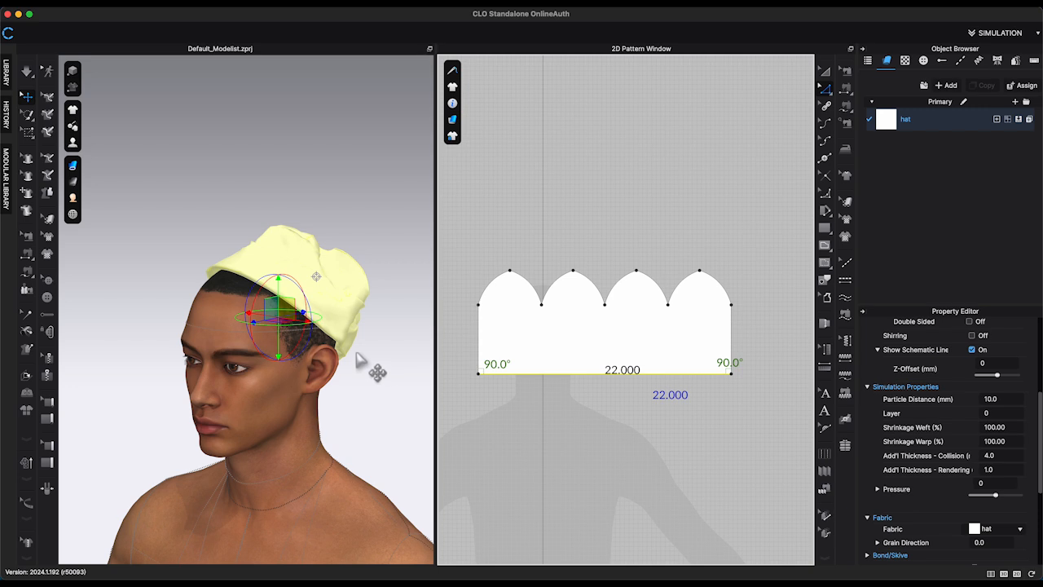
# - Simulate the rolled-up hat and pull the front of its cuff down over the forehead
pyautogui.moveTo(359, 360); pyautogui.dragTo(236, 261, button='right')
pyautogui.press('space')
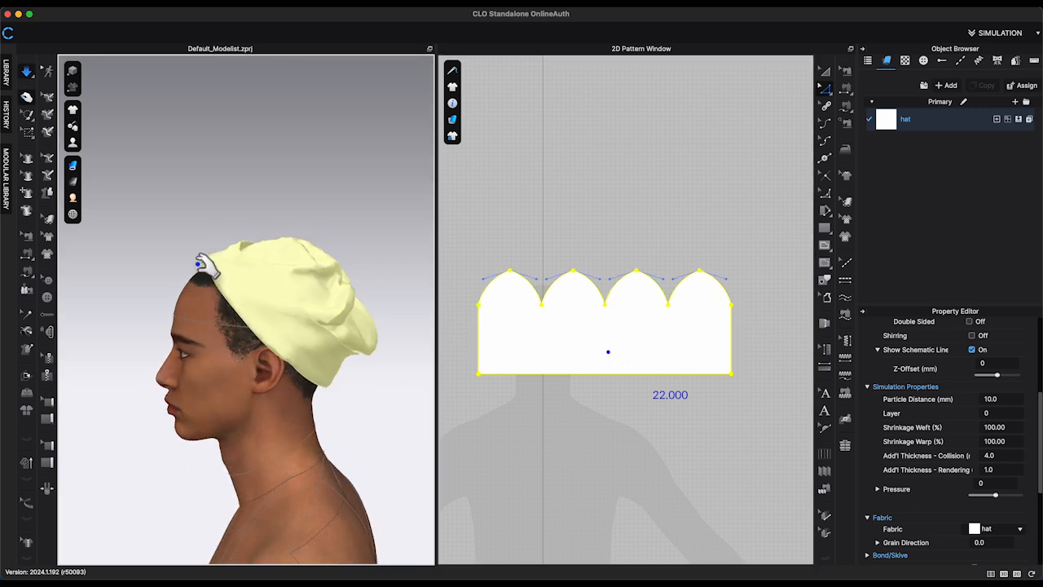
pyautogui.moveTo(204, 265); pyautogui.dragTo(256, 298)
pyautogui.moveTo(256, 299); pyautogui.dragTo(277, 304, button='right')
pyautogui.click(308, 328)
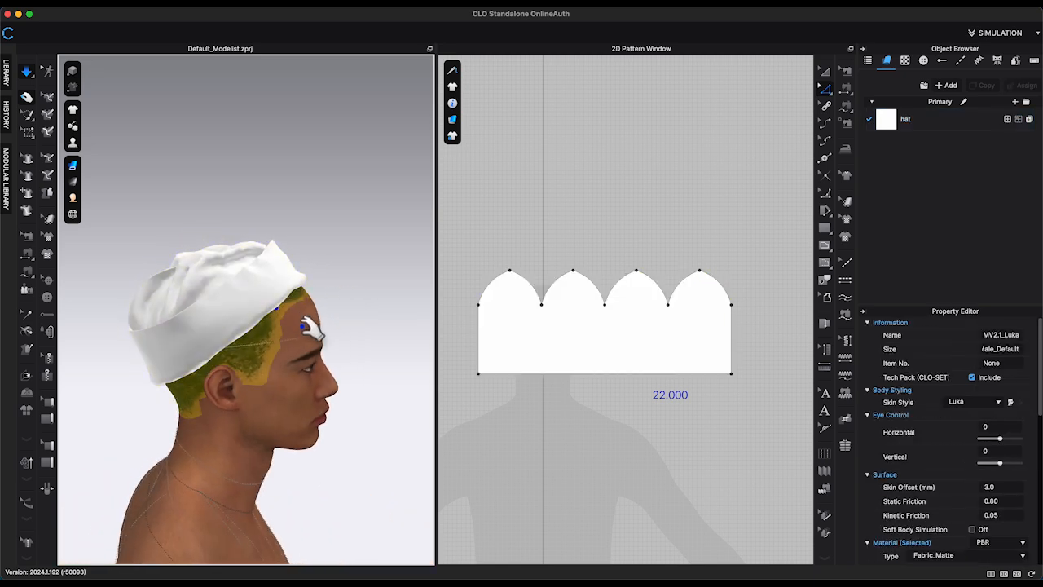
pyautogui.click(282, 303)
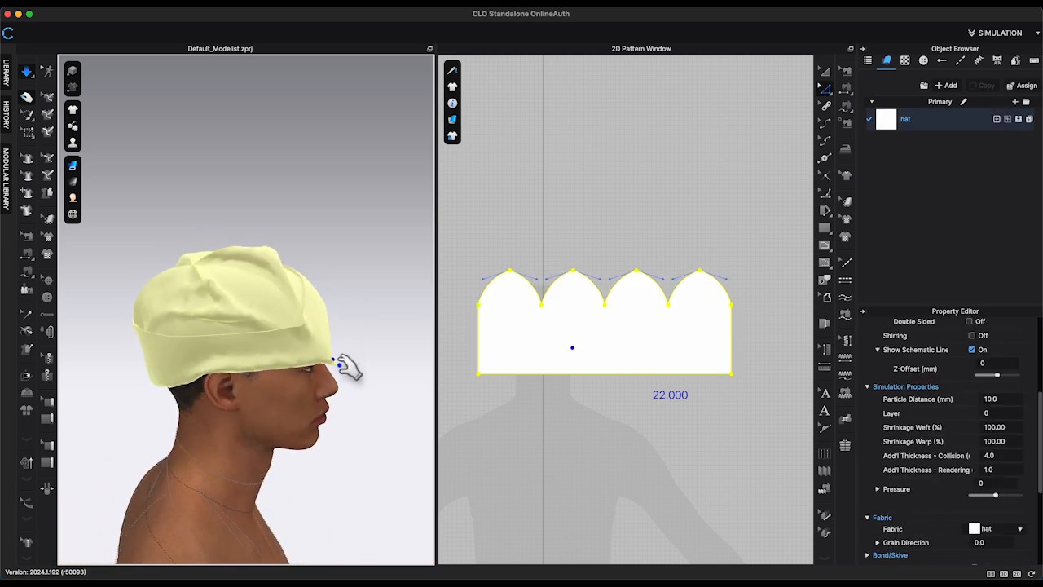
pyautogui.moveTo(342, 357); pyautogui.dragTo(363, 357, button='right')
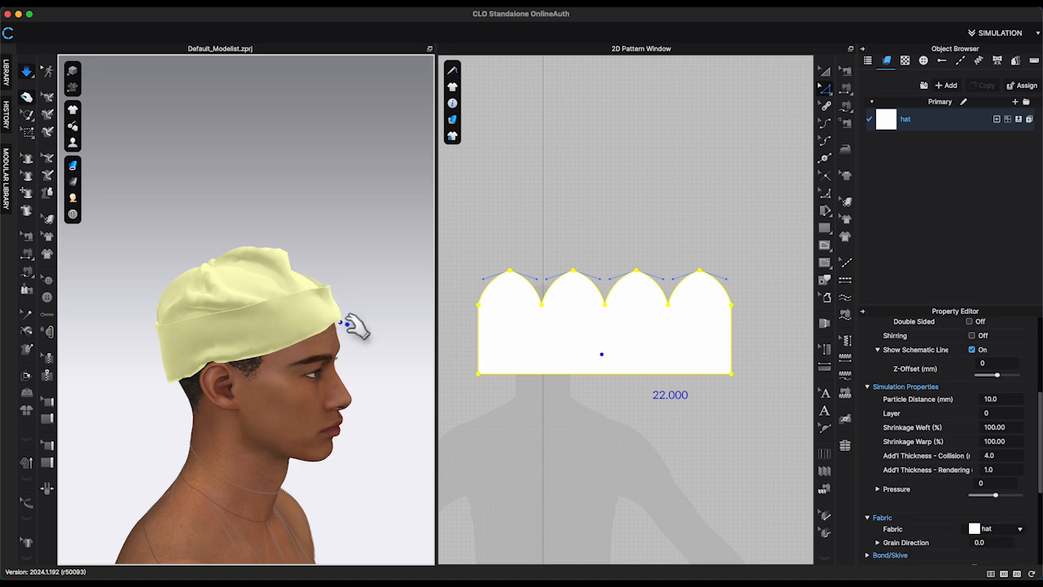
# - Pull the hat's back and side cuff down during simulation to seat it evenly around the head
pyautogui.moveTo(326, 289); pyautogui.dragTo(414, 315, button='right')
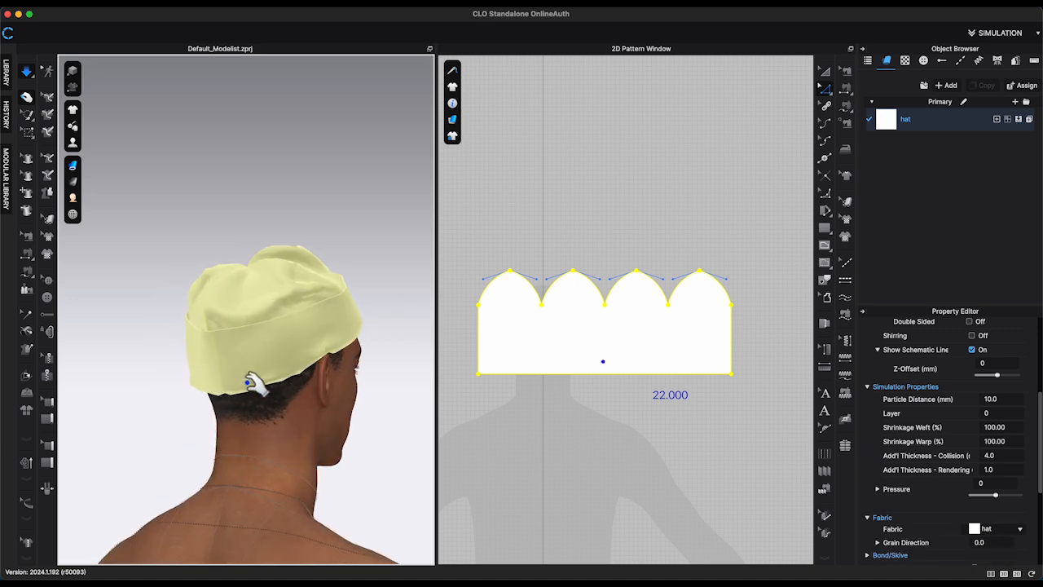
pyautogui.moveTo(228, 388); pyautogui.dragTo(239, 432)
pyautogui.moveTo(230, 410); pyautogui.dragTo(245, 404, button='right')
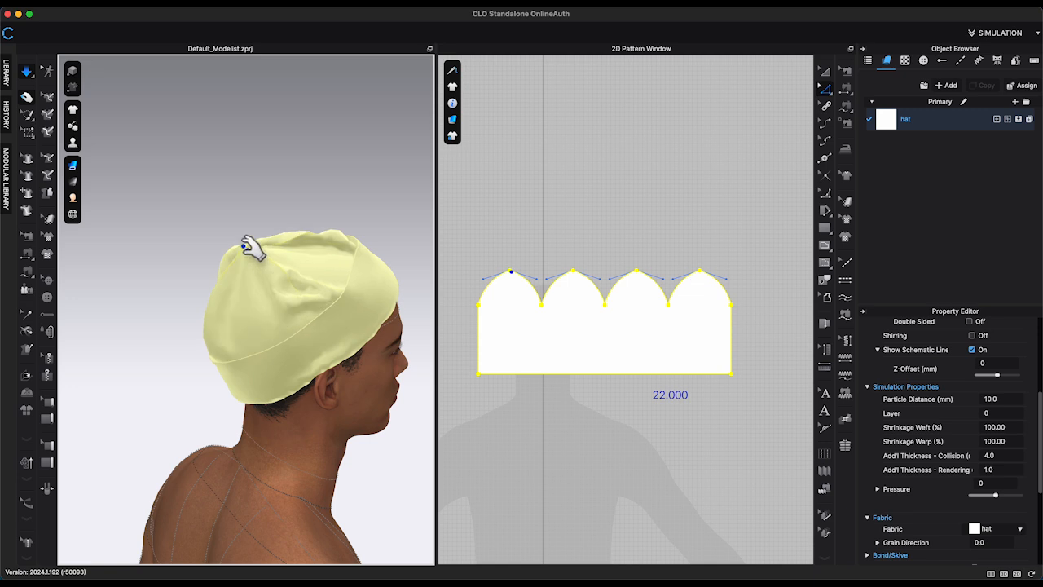
pyautogui.moveTo(259, 263); pyautogui.dragTo(265, 275, button='right')
pyautogui.moveTo(394, 289); pyautogui.dragTo(289, 368)
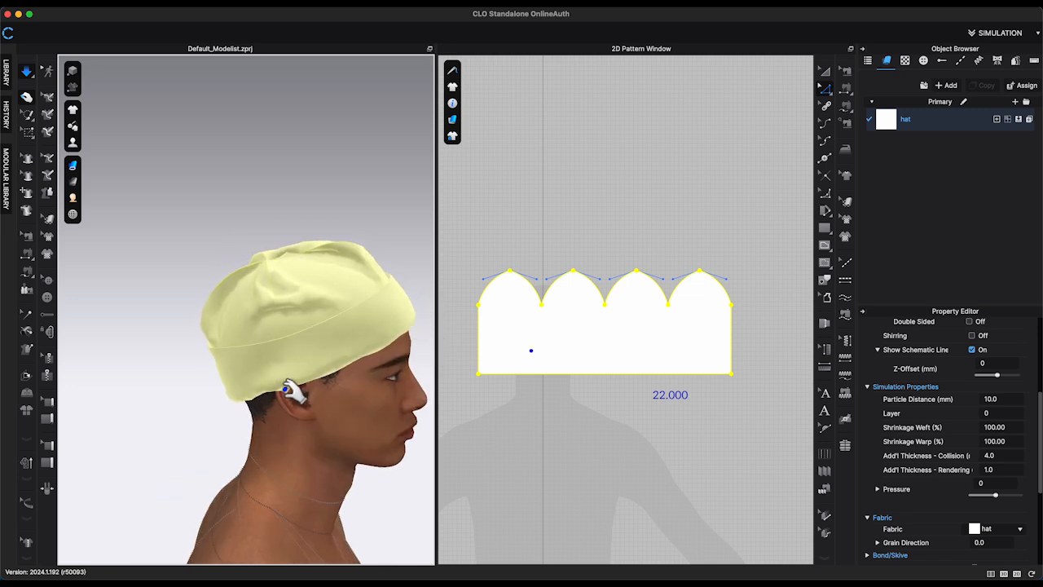
pyautogui.moveTo(291, 386); pyautogui.dragTo(252, 384, button='right')
pyautogui.moveTo(318, 268); pyautogui.dragTo(440, 277, button='right')
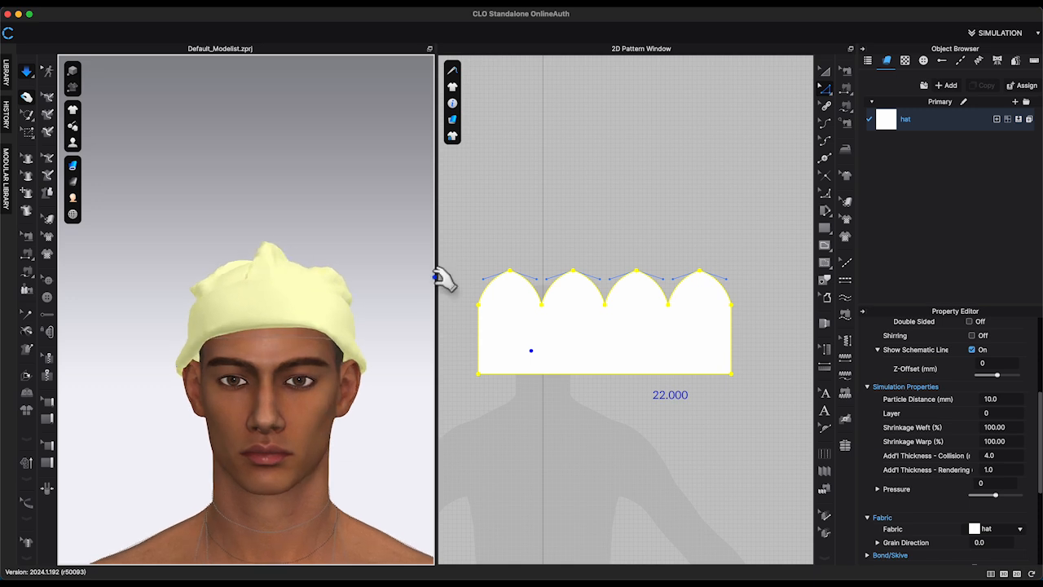
# - Select all four arched upper edges with their points and nudge them upward to make the hat taller
pyautogui.click(827, 88)
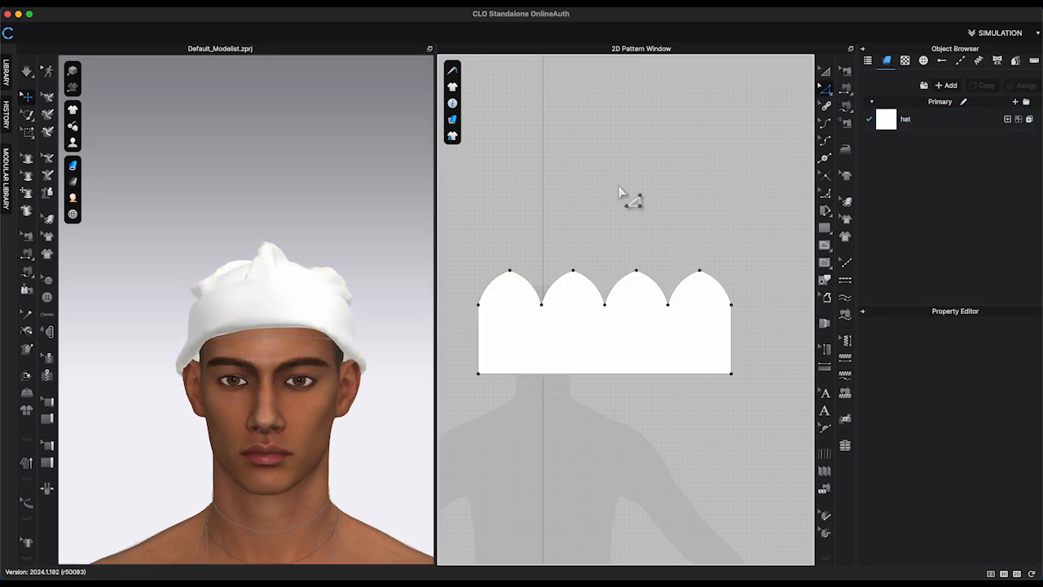
pyautogui.moveTo(457, 251); pyautogui.dragTo(743, 320)
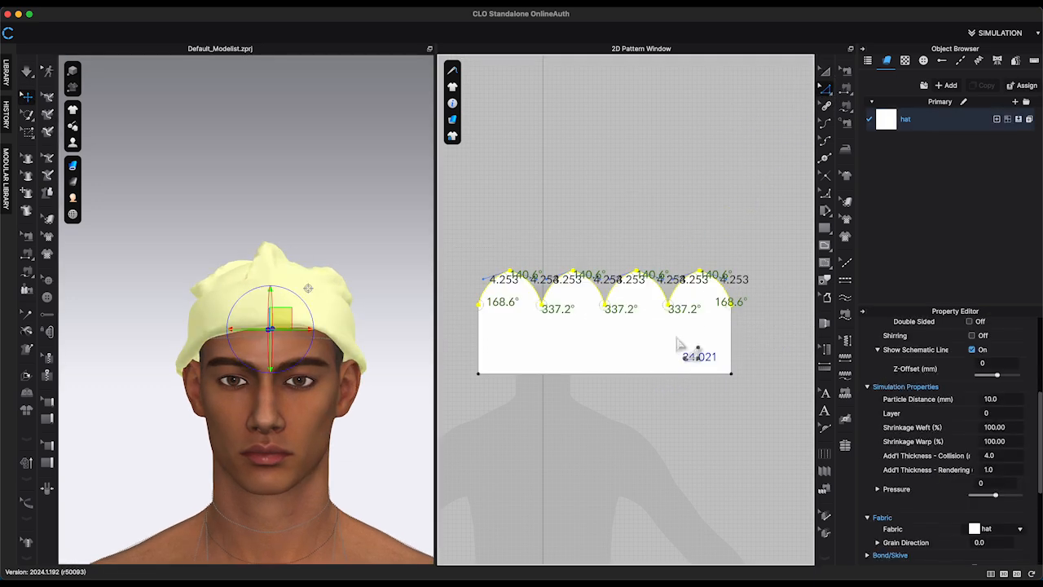
pyautogui.press('Up')
pyautogui.press('Up')
pyautogui.press('Up')
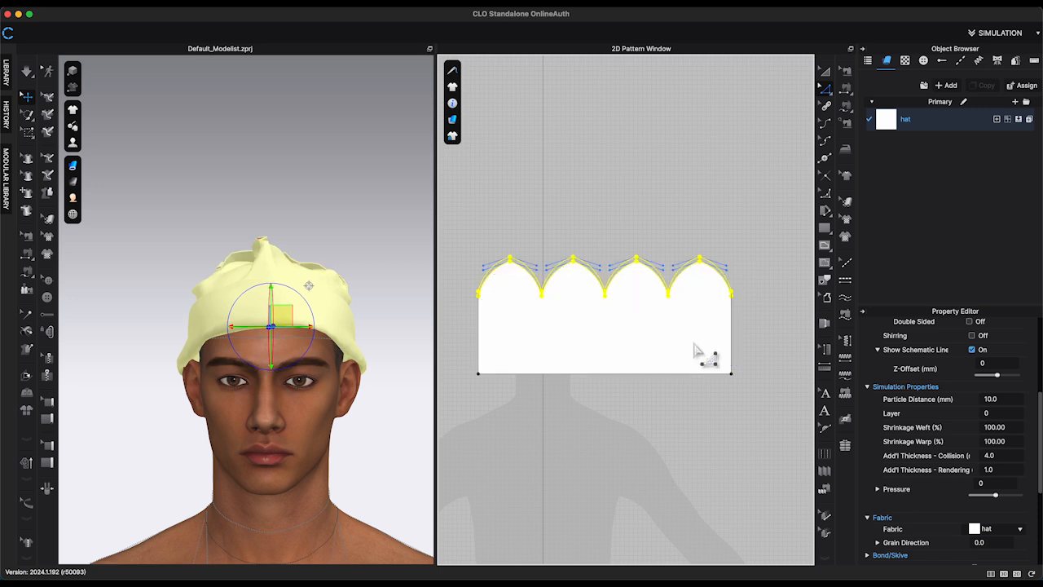
# - Simulate the taller hat, pull its back cuff down toward the nape and reshape the crown fabric
pyautogui.press('space')
pyautogui.moveTo(401, 324); pyautogui.dragTo(473, 334, button='right')
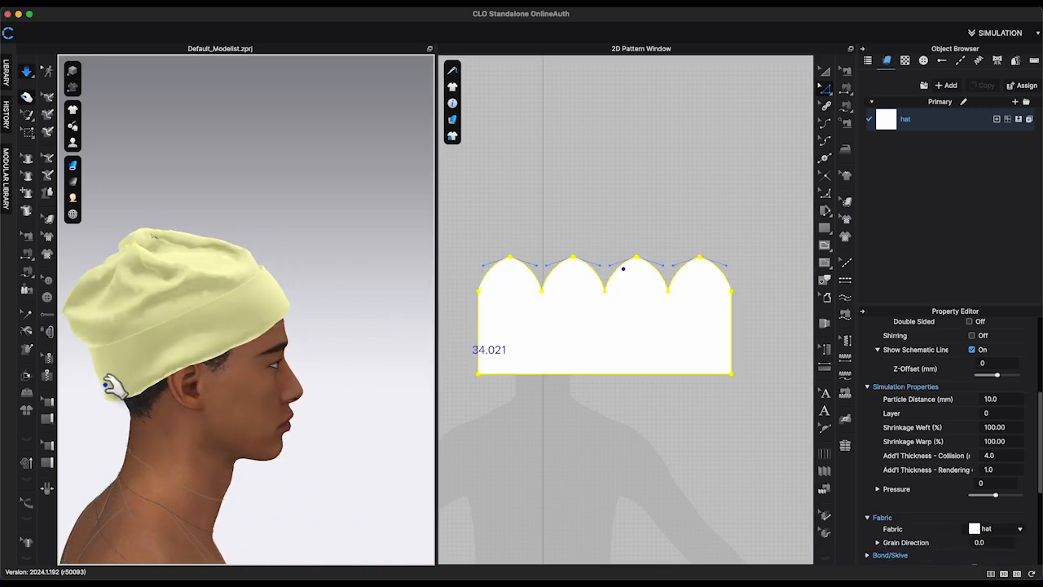
pyautogui.moveTo(112, 392); pyautogui.dragTo(124, 434)
pyautogui.moveTo(124, 433); pyautogui.dragTo(88, 434, button='right')
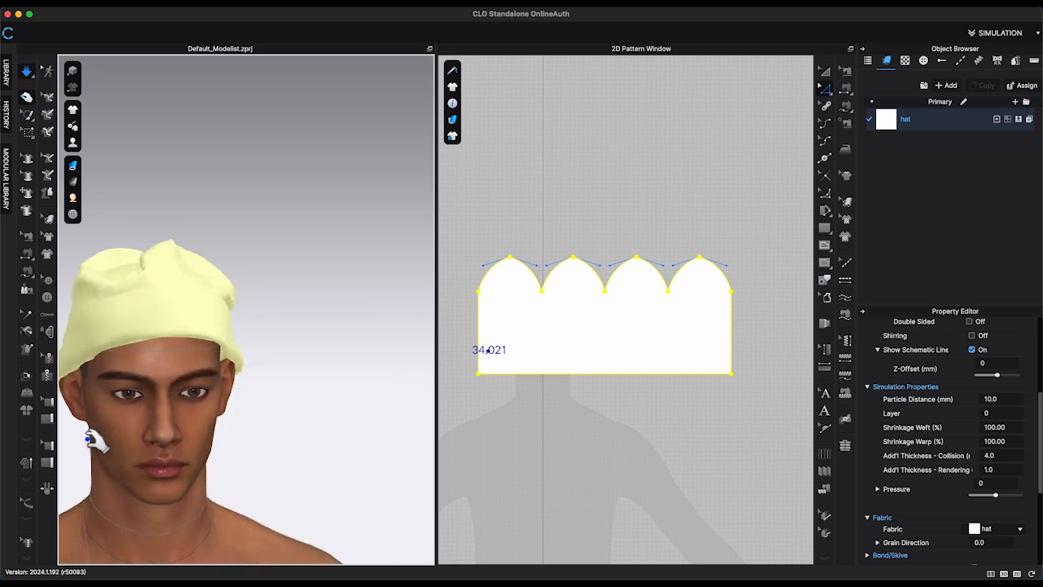
pyautogui.moveTo(337, 384); pyautogui.dragTo(326, 382, button='right')
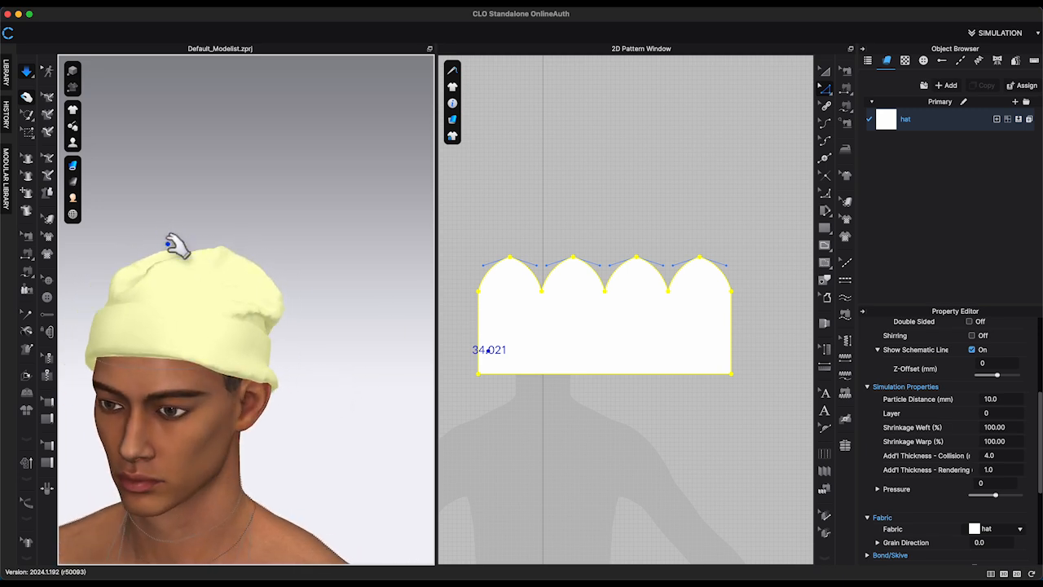
pyautogui.moveTo(169, 248); pyautogui.dragTo(134, 230)
pyautogui.moveTo(178, 247); pyautogui.dragTo(273, 257, button='right')
pyautogui.moveTo(210, 247); pyautogui.dragTo(187, 300)
# - Select only the peak points of the four arches and nudge them upward to make the crown more pointed
pyautogui.moveTo(490, 228); pyautogui.dragTo(685, 269)
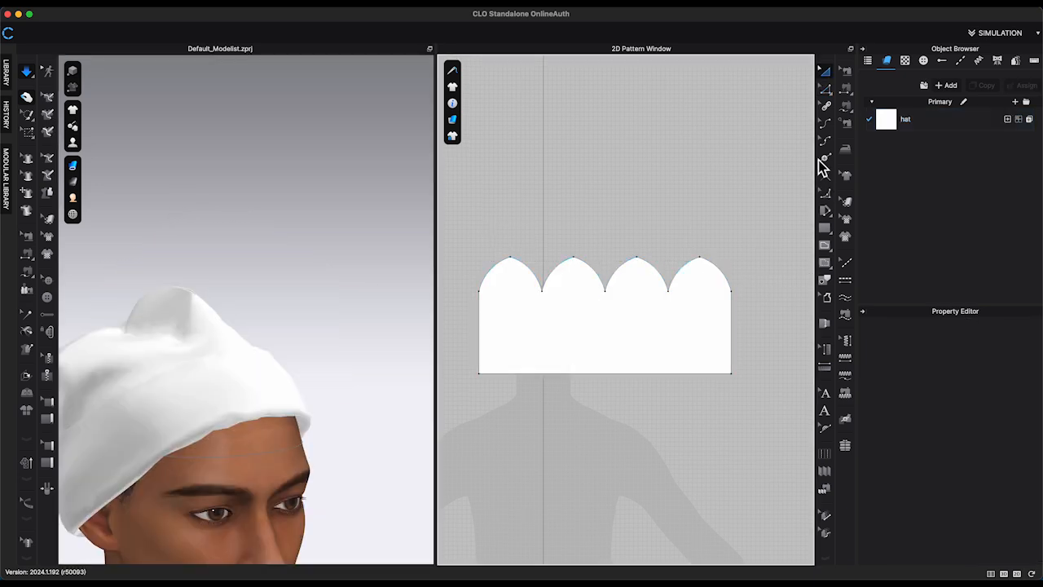
pyautogui.moveTo(468, 215); pyautogui.dragTo(760, 283)
pyautogui.press('Up')
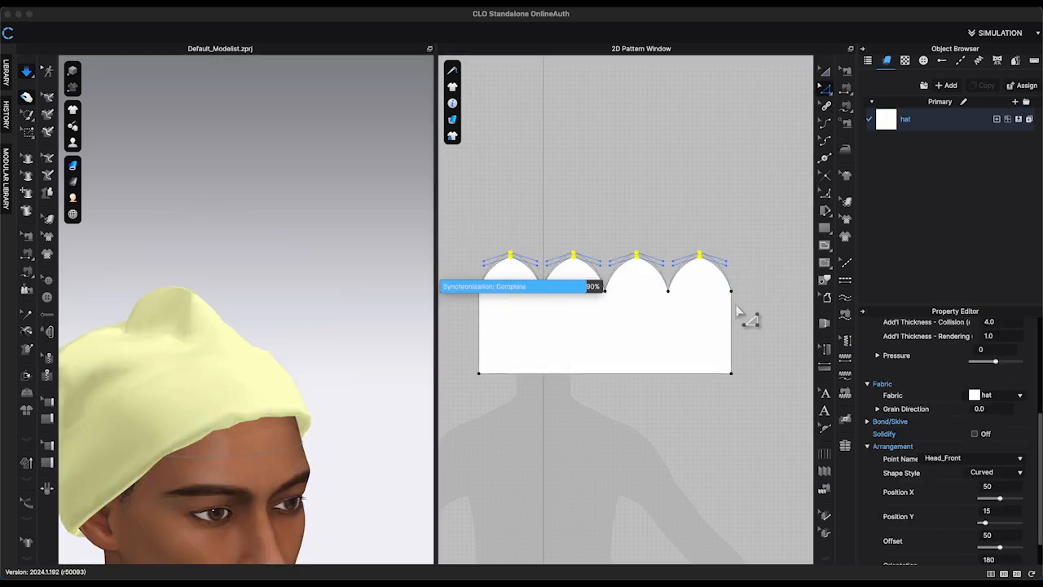
# - Pull the crown fabric up and back and the rear cuff downward while the reshaped hat simulates
pyautogui.moveTo(419, 295); pyautogui.dragTo(354, 291, button='right')
pyautogui.moveTo(109, 320); pyautogui.dragTo(85, 294)
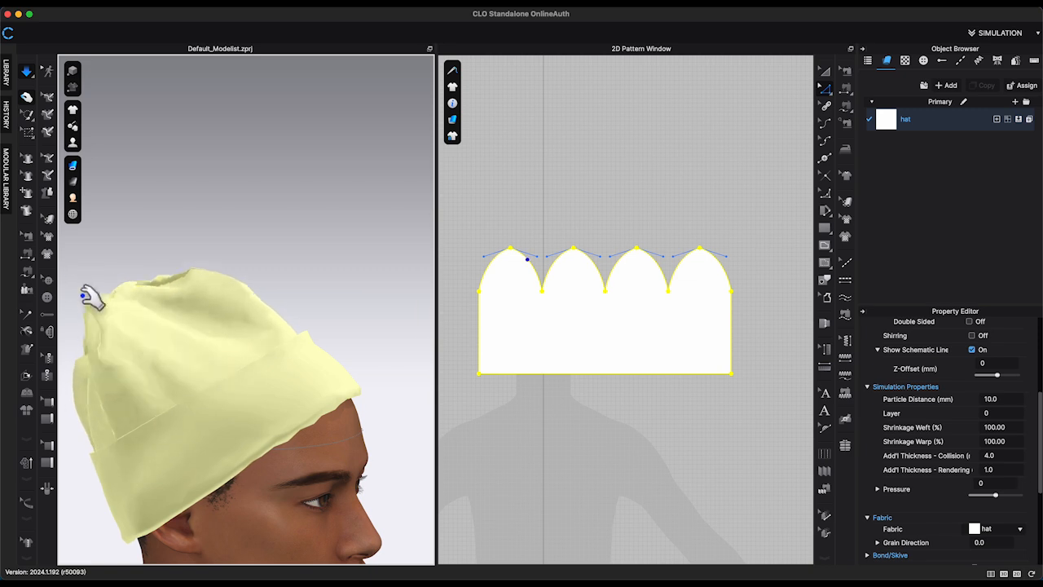
pyautogui.moveTo(251, 258); pyautogui.dragTo(338, 291, button='middle')
pyautogui.moveTo(224, 313); pyautogui.dragTo(204, 267)
pyautogui.moveTo(143, 379); pyautogui.dragTo(203, 438)
pyautogui.moveTo(354, 365); pyautogui.dragTo(307, 176, button='middle')
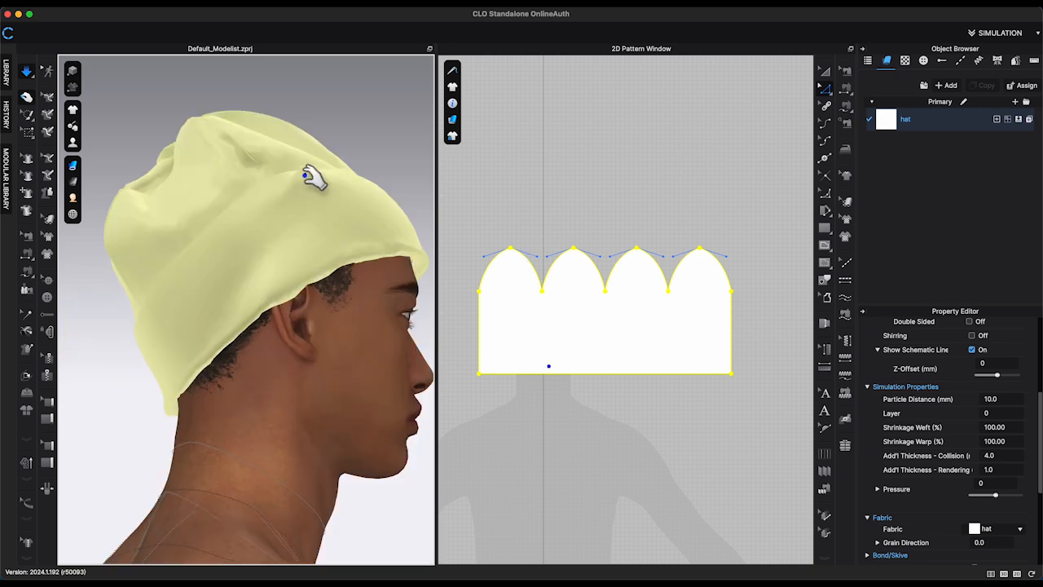
# - Pull the front edge of the hat upward above the forehead while it simulates
pyautogui.moveTo(308, 192); pyautogui.dragTo(155, 227, button='right')
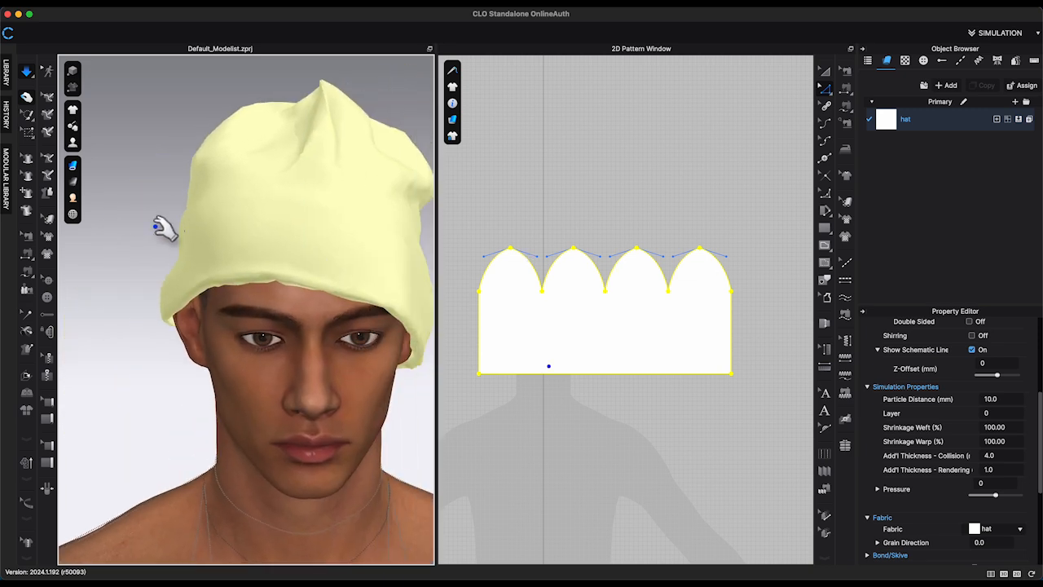
pyautogui.moveTo(374, 275)
pyautogui.mouseDown()
pyautogui.moveTo(419, 233)
pyautogui.moveTo(412, 182)
pyautogui.moveTo(400, 168)
pyautogui.mouseUp()
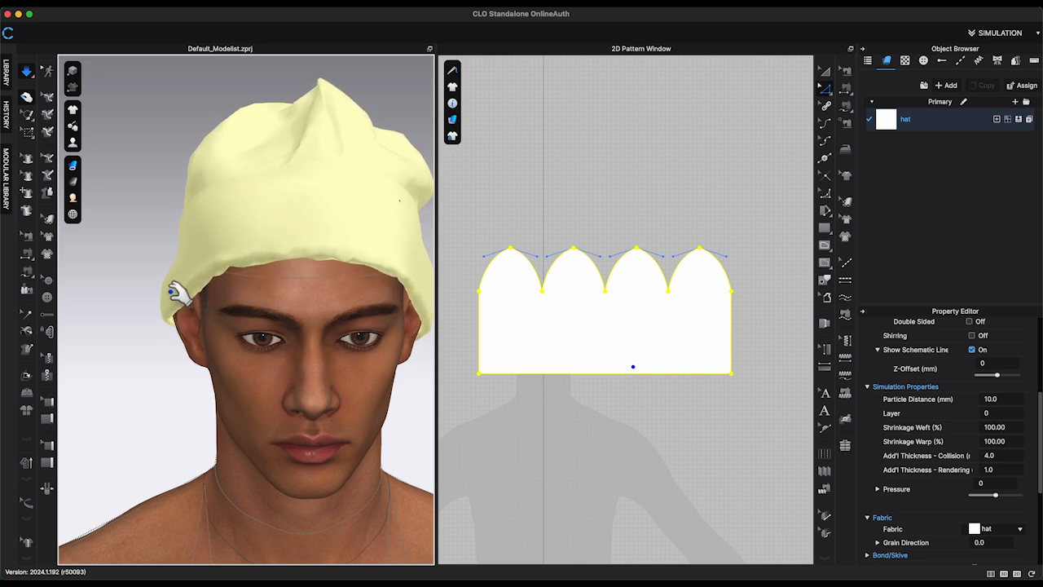
pyautogui.moveTo(405, 397)
pyautogui.mouseDown(button='right')
pyautogui.moveTo(324, 381)
pyautogui.moveTo(372, 387)
pyautogui.moveTo(403, 415)
pyautogui.moveTo(392, 396)
pyautogui.mouseUp(button='right')
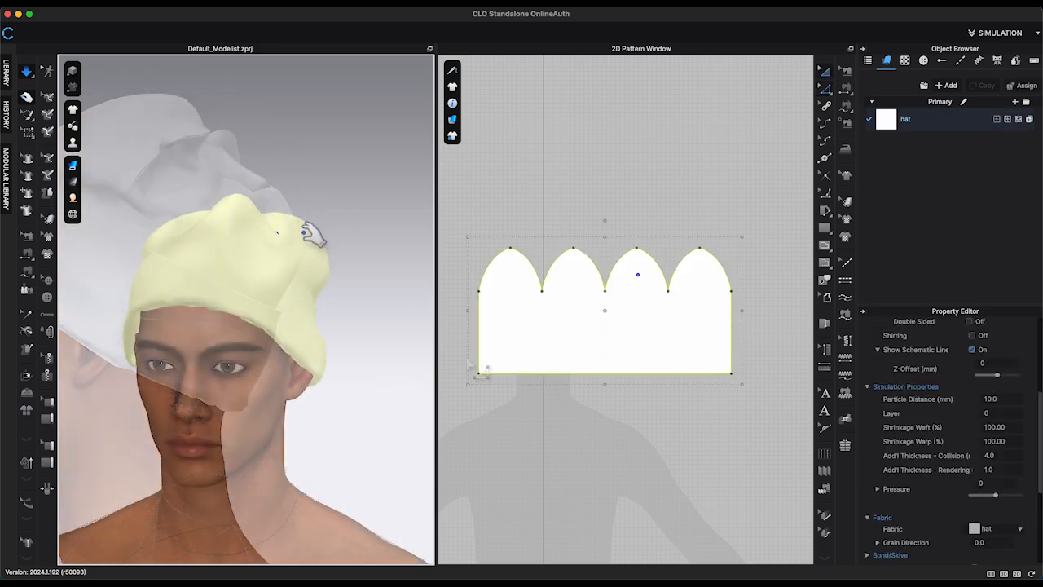
# - Change the particle distance of the whole hat pattern and simulate the refined fabric on the head
pyautogui.moveTo(310, 233); pyautogui.dragTo(368, 326, button='right')
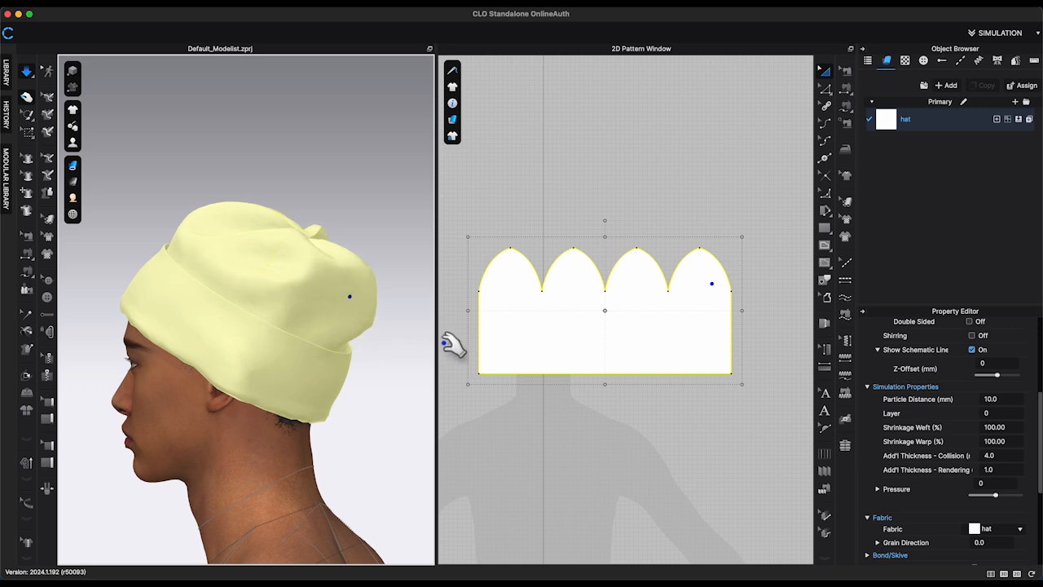
pyautogui.click(1019, 400)
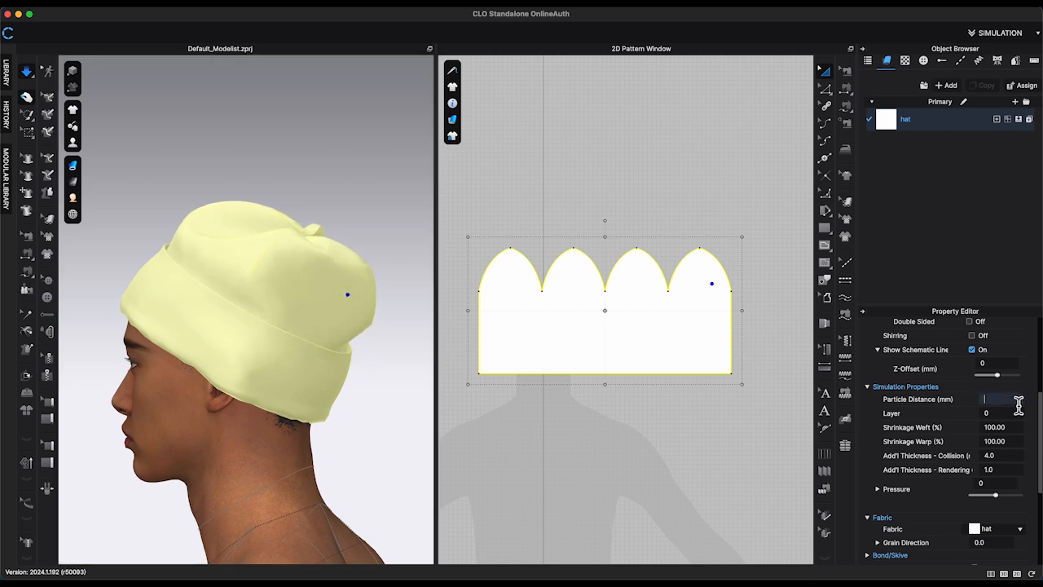
pyautogui.press('space')
pyautogui.moveTo(361, 289); pyautogui.dragTo(364, 286)
# - Set the hat fabric's physical property preset to Cotton_Stretch_Velvet
pyautogui.scroll(-4, 1001, 522)
pyautogui.click(956, 122)
pyautogui.click(999, 522)
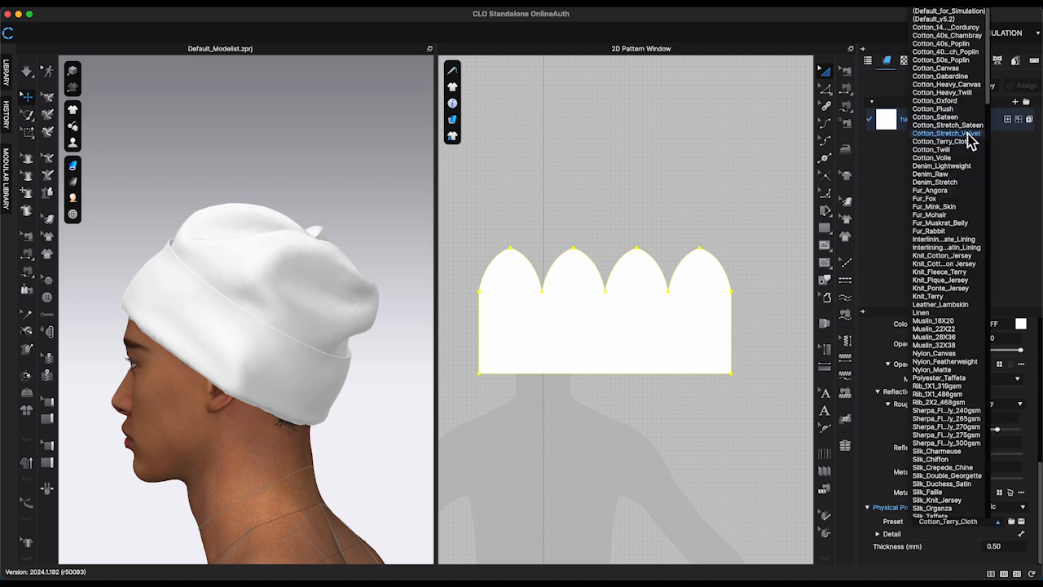
pyautogui.click(968, 137)
# - Set the hat fabric's material type to Knitwear and check the knit from the front and side
pyautogui.moveTo(389, 383); pyautogui.dragTo(397, 436, button='right')
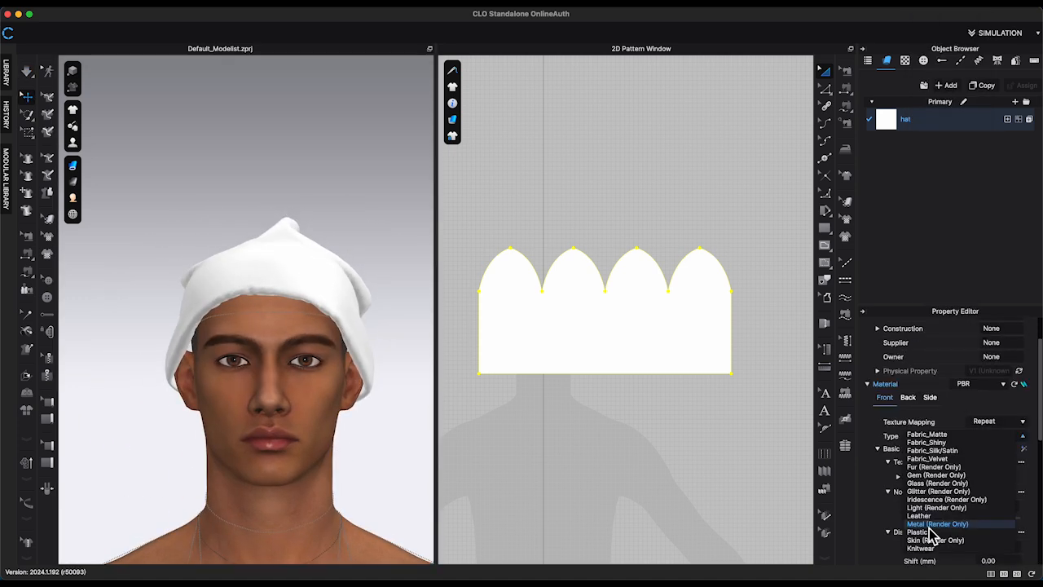
pyautogui.click(926, 551)
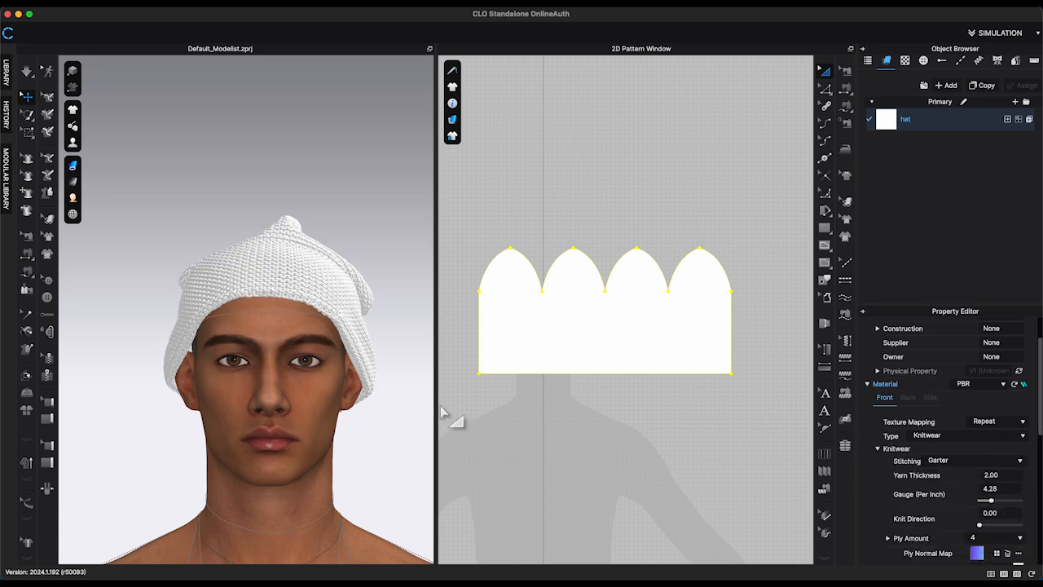
pyautogui.moveTo(381, 408); pyautogui.dragTo(341, 400, button='right')
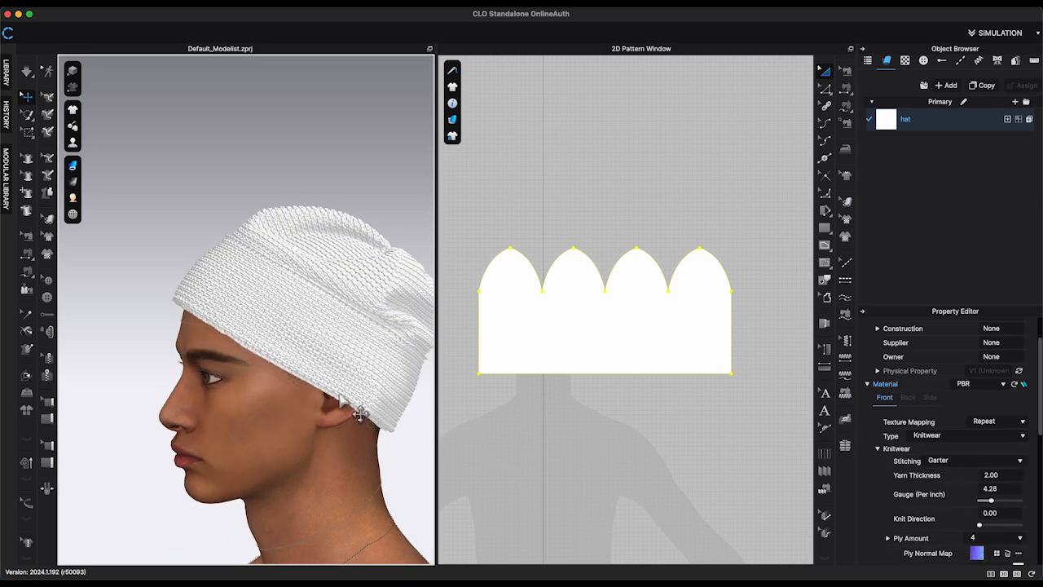
pyautogui.click(1023, 437)
pyautogui.click(724, 461)
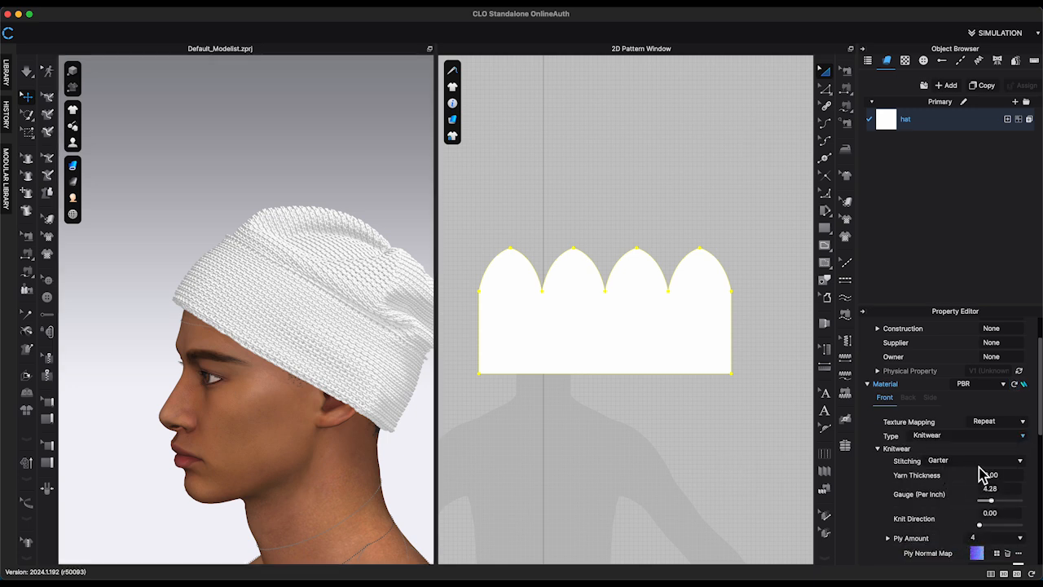
# - Change the knit stitching to Stockinette and simulate the hat on the avatar
pyautogui.click(1021, 461)
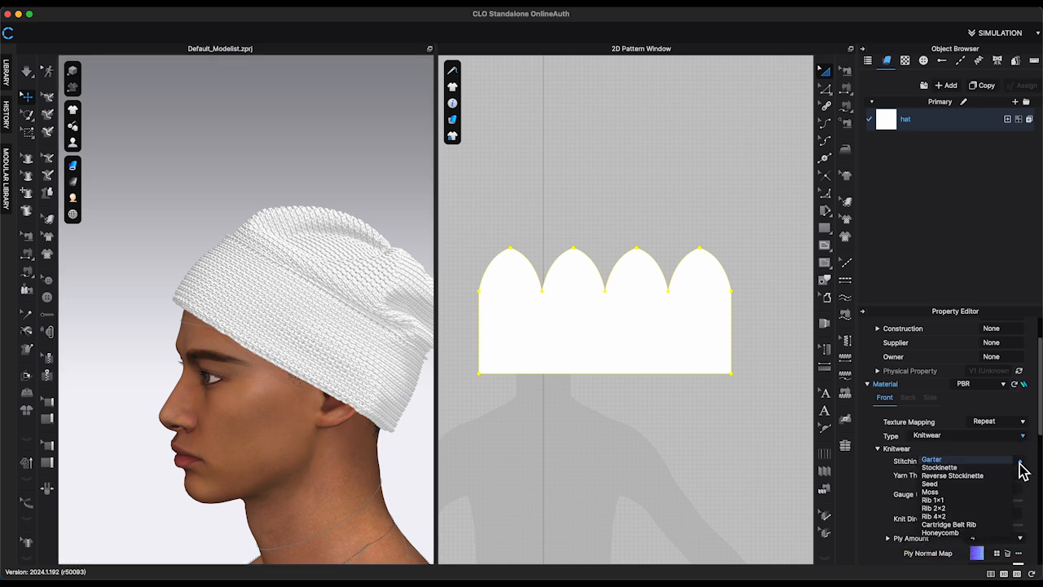
pyautogui.click(965, 472)
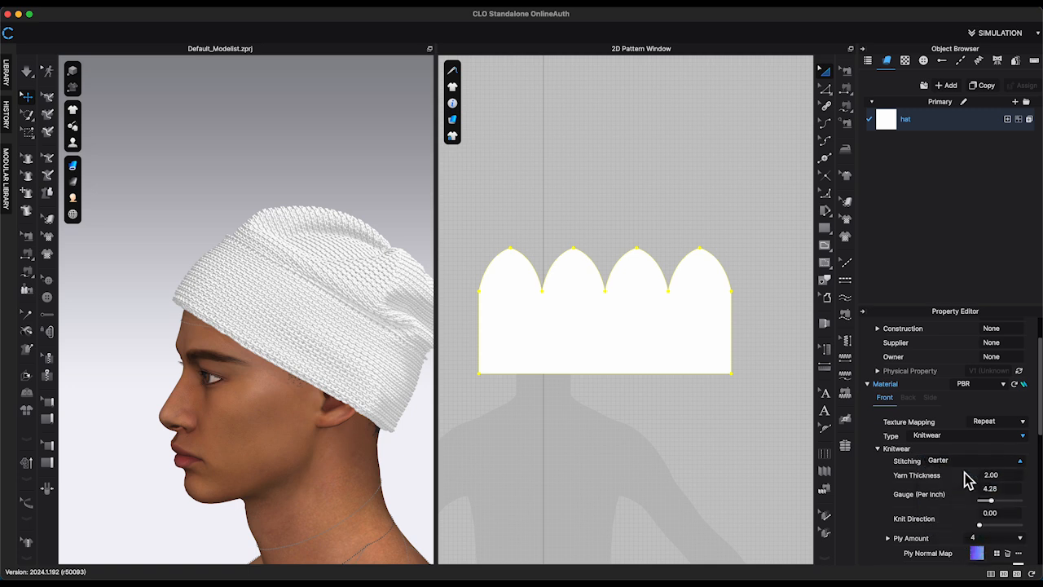
pyautogui.press('2')
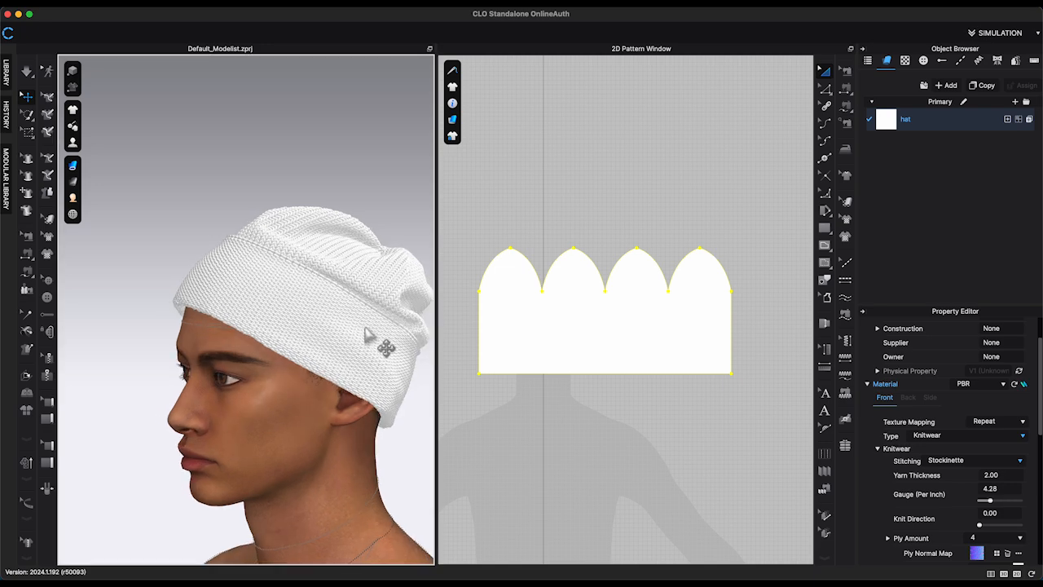
pyautogui.click(241, 318)
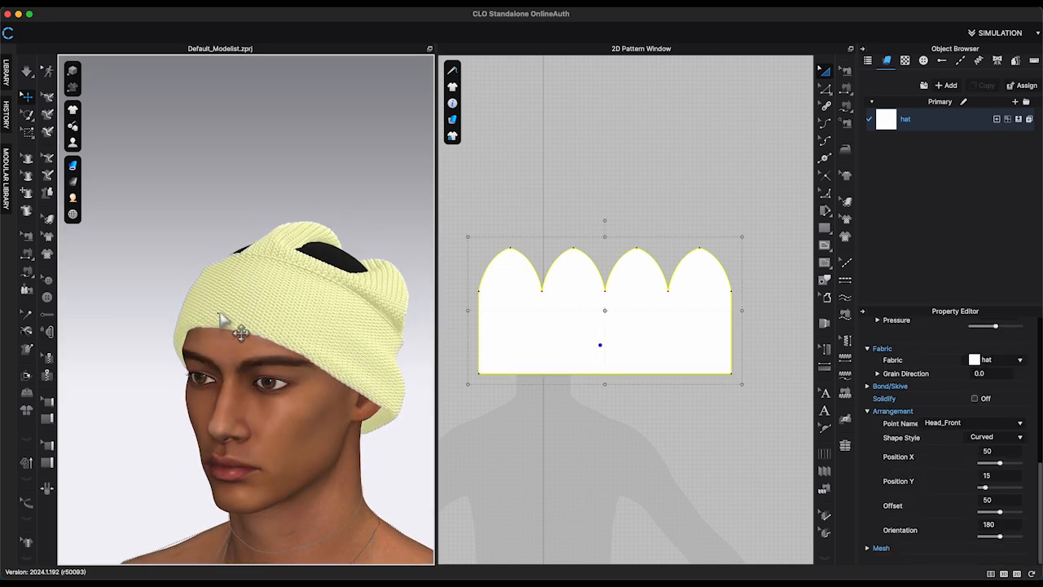
pyautogui.press('space')
pyautogui.moveTo(215, 303); pyautogui.dragTo(275, 406, button='right')
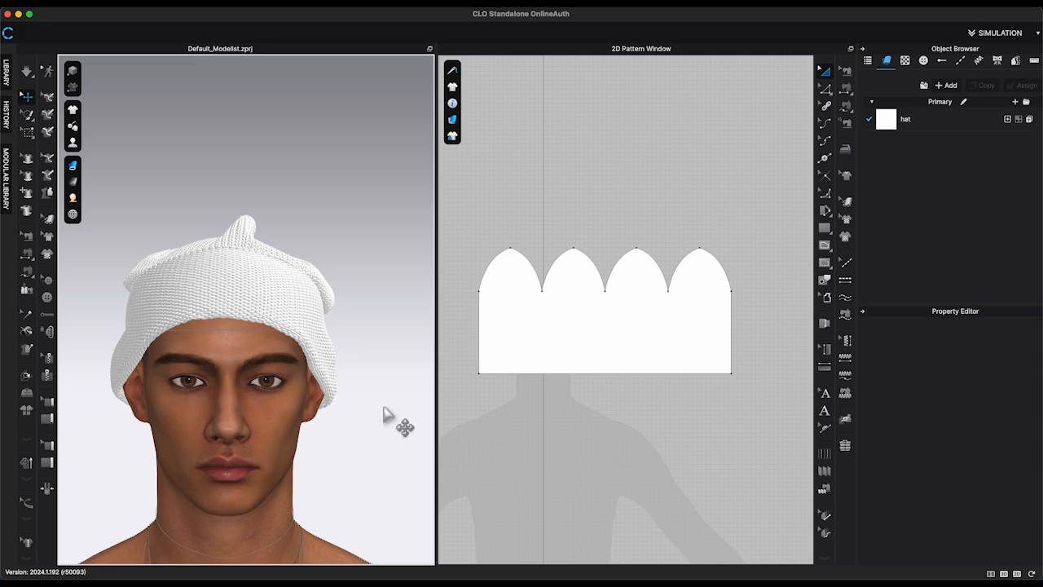
# - Examine the hat fabric's knitwear, ply color, texture, reflection and physical property settings
pyautogui.moveTo(384, 410); pyautogui.dragTo(324, 379, button='right')
pyautogui.click(937, 119)
pyautogui.scroll(-4, 999, 415)
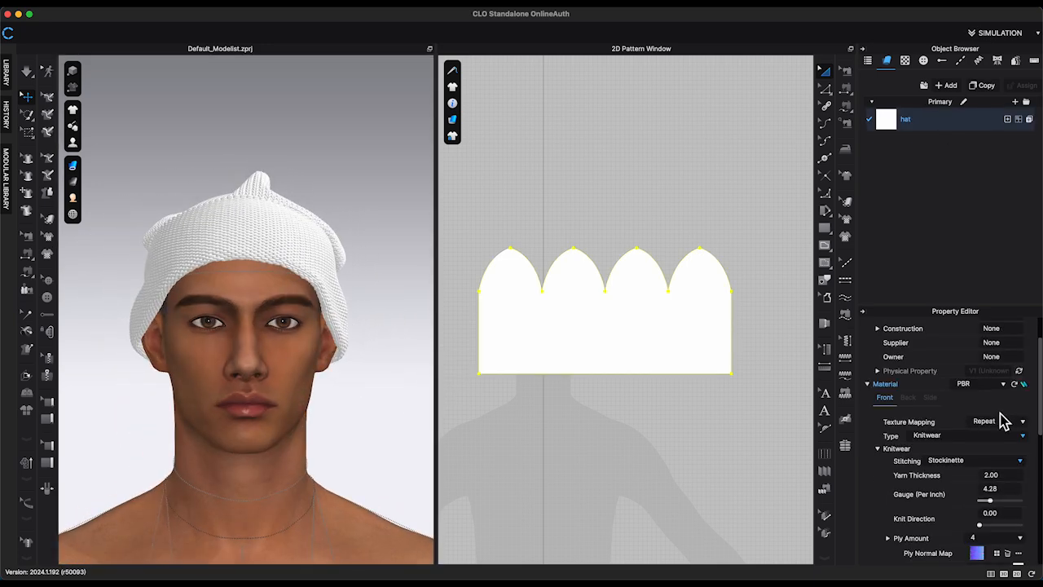
pyautogui.scroll(4, 979, 414)
pyautogui.scroll(-5, 981, 421)
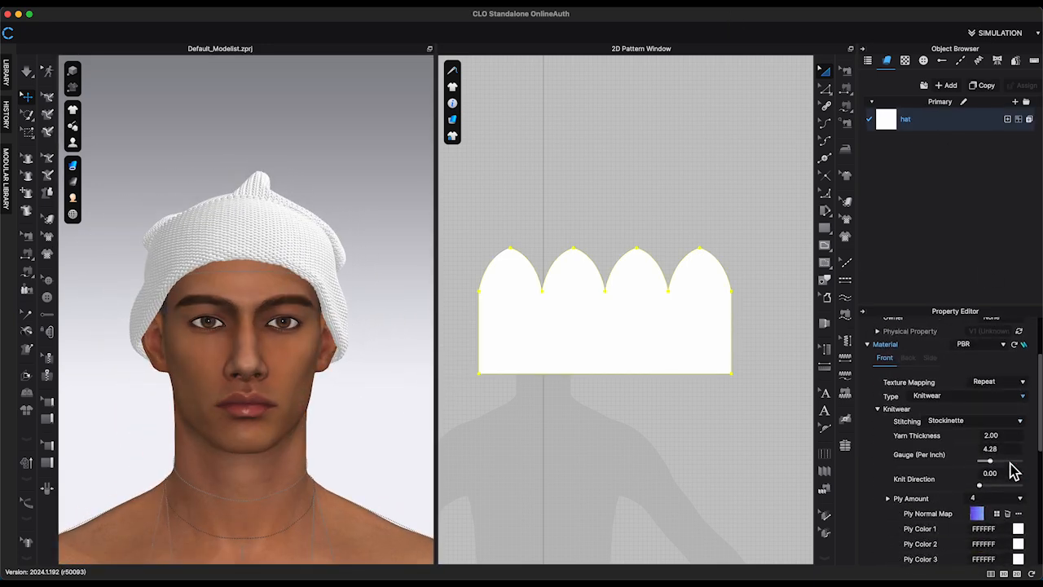
pyautogui.scroll(5, 1011, 466)
pyautogui.scroll(-1, 997, 433)
pyautogui.scroll(-8, 996, 432)
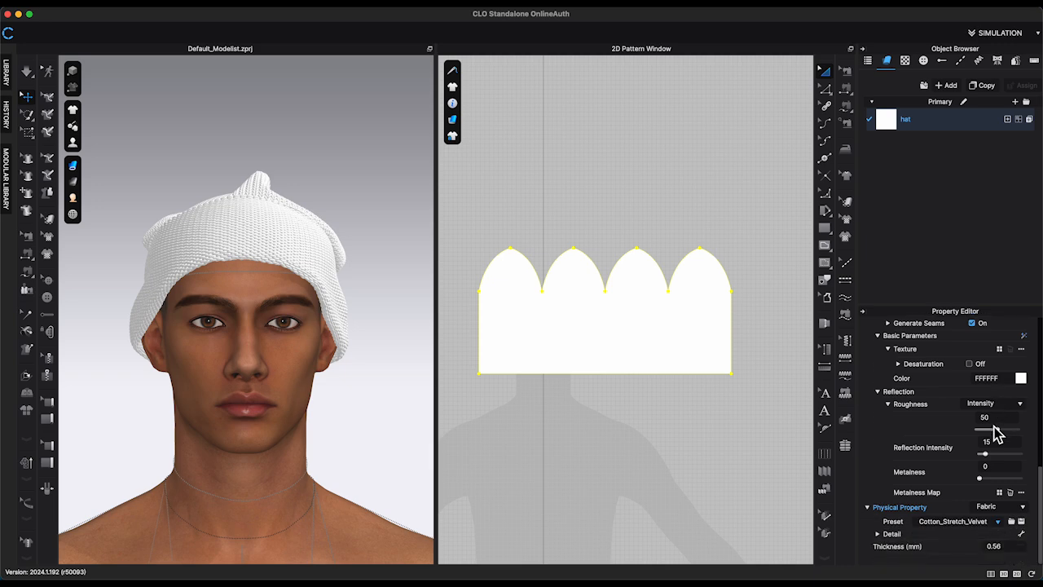
pyautogui.scroll(10, 999, 440)
pyautogui.scroll(-1, 1033, 473)
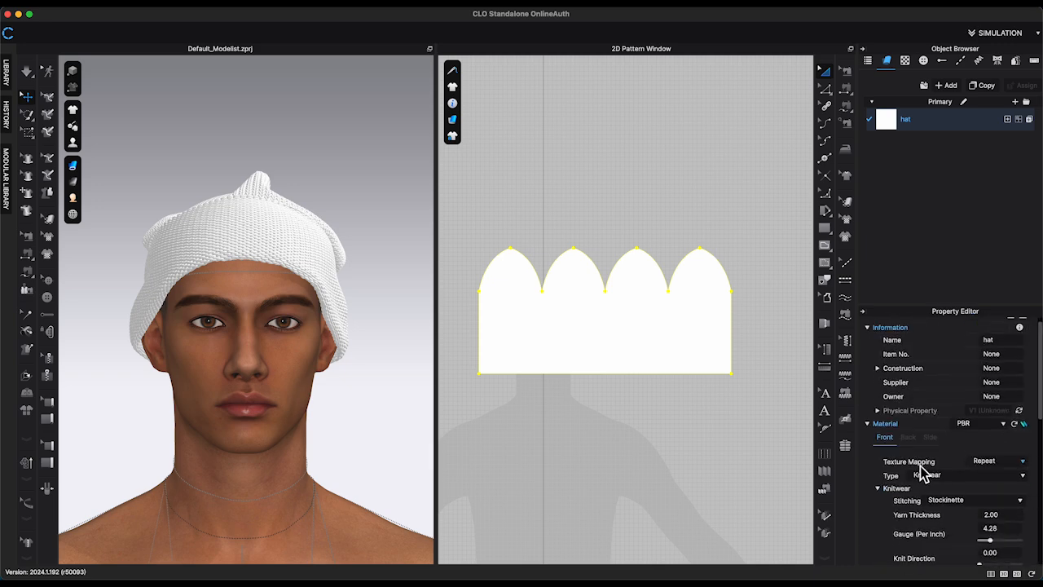
pyautogui.scroll(-3, 1008, 485)
pyautogui.scroll(1, 981, 473)
pyautogui.scroll(-7, 1013, 473)
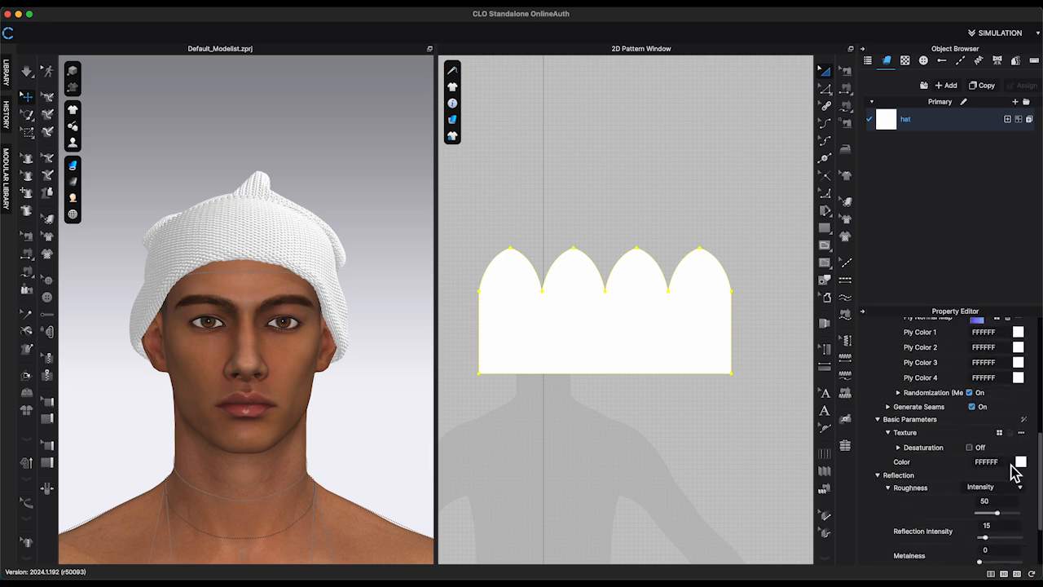
# - Switch the hat fabric's material type to Fabric_Matte and load the black-and-white geometric image as its texture
pyautogui.scroll(8, 1012, 466)
pyautogui.click(1024, 488)
pyautogui.click(948, 363)
pyautogui.click(999, 510)
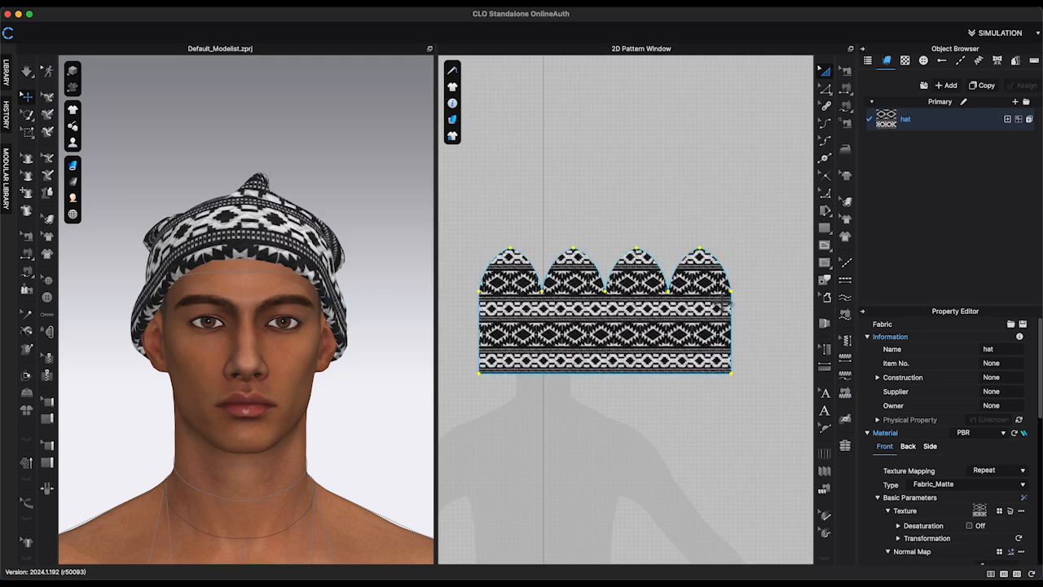
# - Enlarge the geometric texture on the hat pattern and shift it slightly downward to place the motifs
pyautogui.click(846, 202)
pyautogui.click(646, 318)
pyautogui.moveTo(772, 97); pyautogui.dragTo(769, 106)
pyautogui.moveTo(632, 302); pyautogui.dragTo(632, 309)
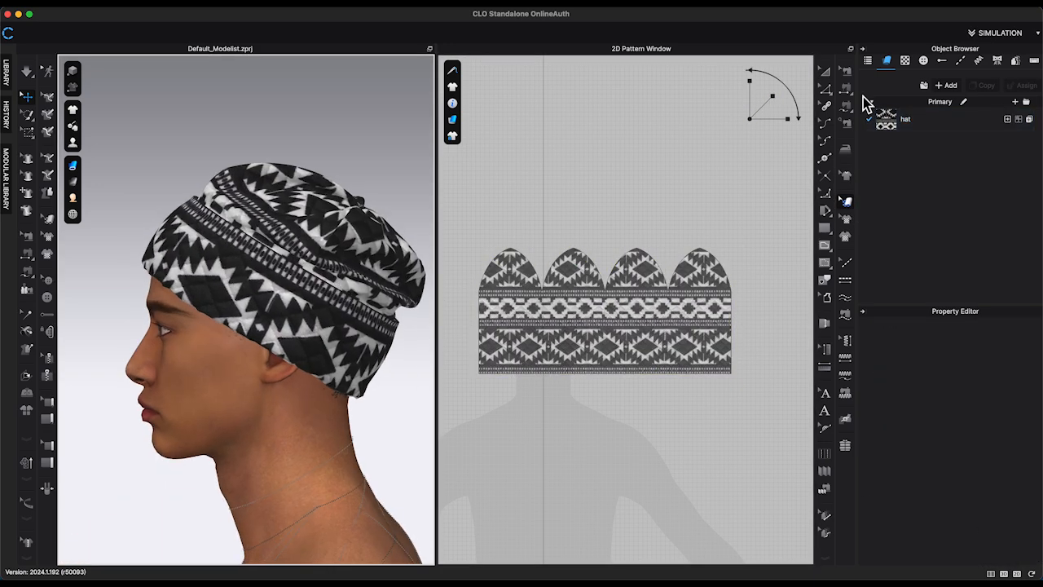
# - Set the patterned hat fabric's material type back to Knitwear
pyautogui.click(905, 119)
pyautogui.click(1018, 475)
pyautogui.click(921, 465)
pyautogui.click(930, 474)
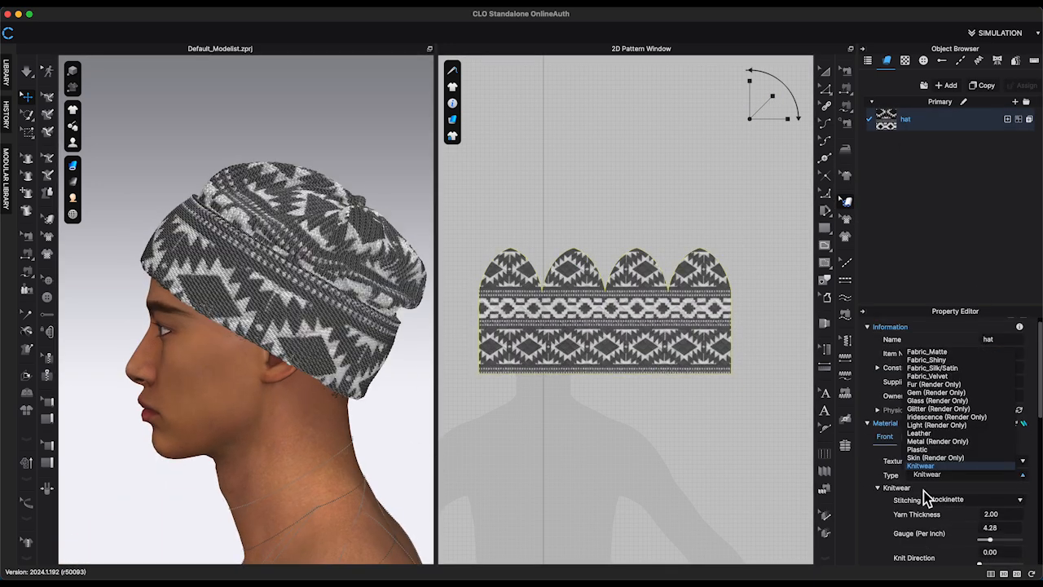
pyautogui.click(924, 491)
pyautogui.click(958, 499)
pyautogui.click(988, 515)
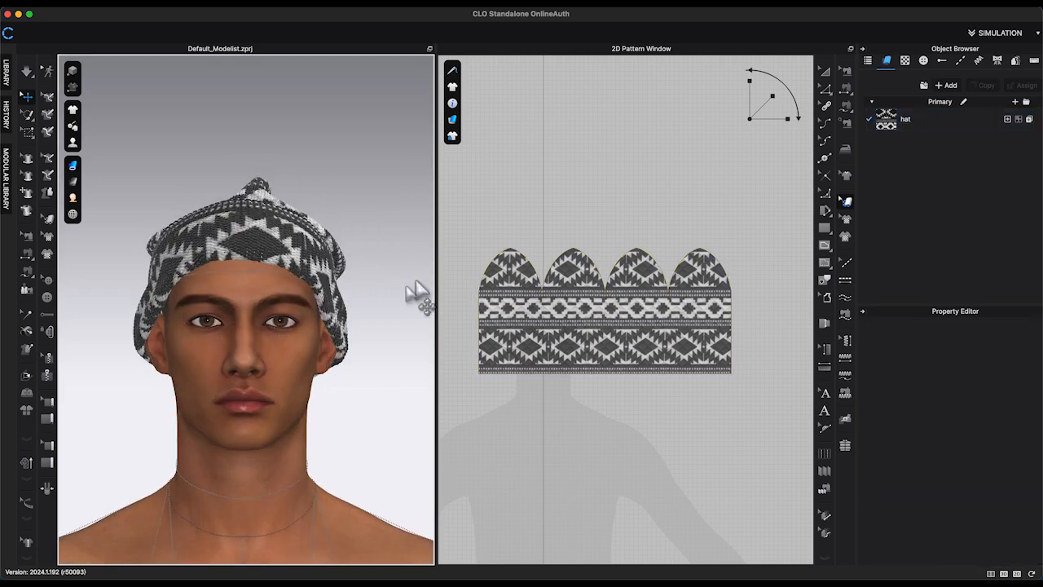
# - Try the Whitehouse light preset and another preset on the rendered hat
pyautogui.click(1023, 337)
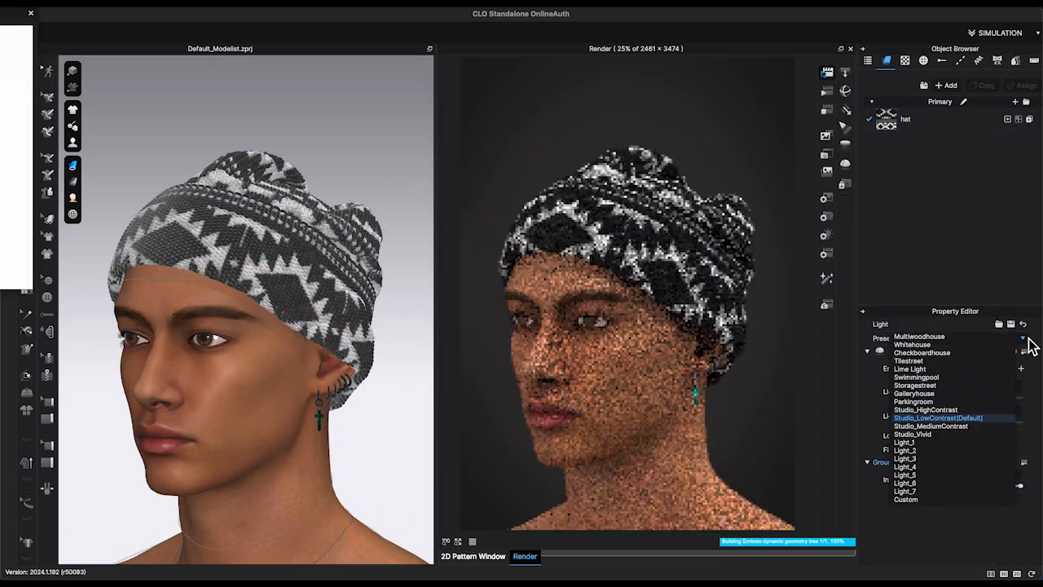
pyautogui.click(1024, 340)
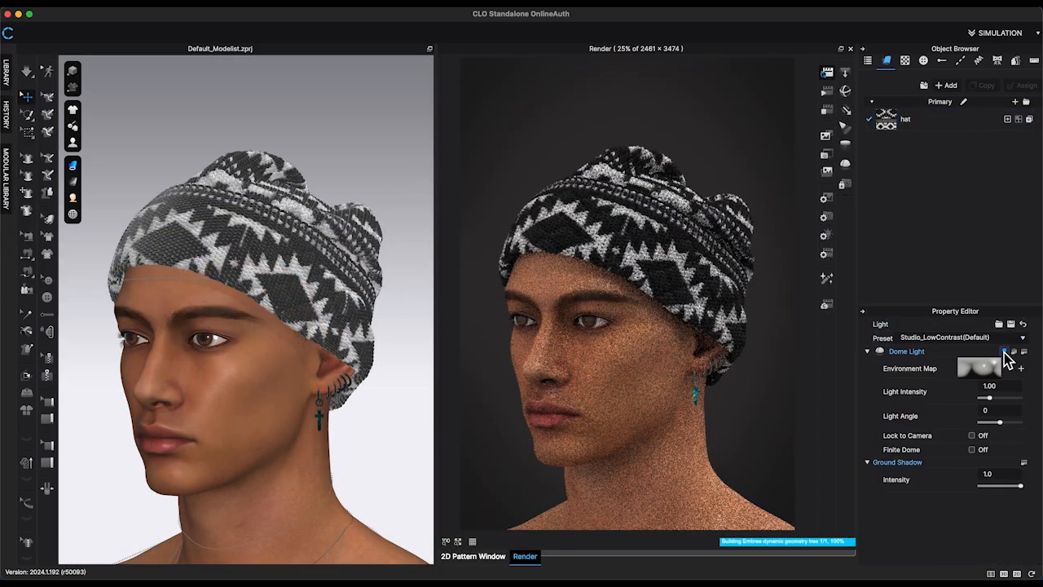
pyautogui.click(1003, 337)
pyautogui.click(977, 346)
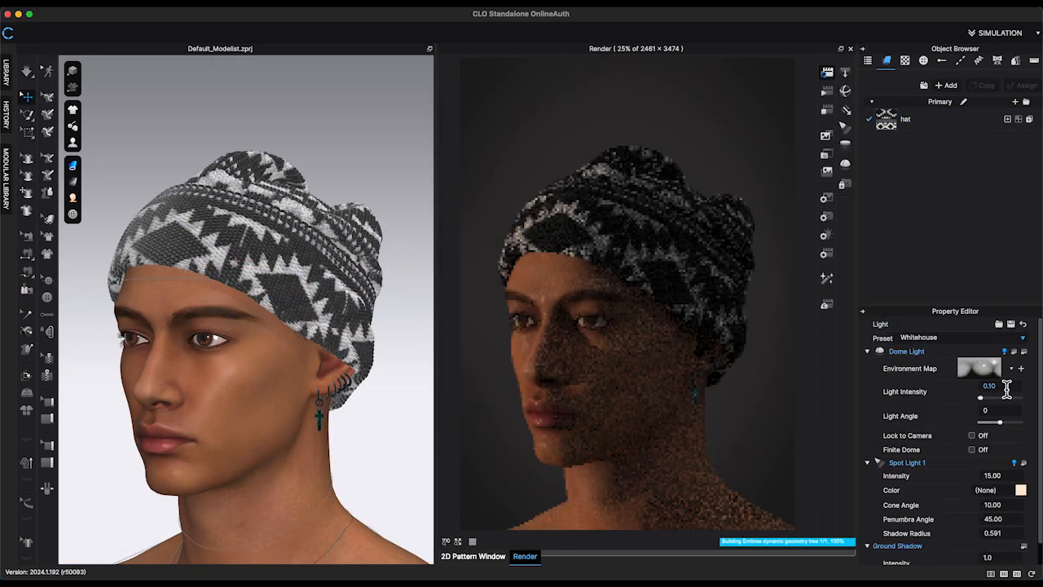
pyautogui.click(1024, 339)
pyautogui.click(964, 395)
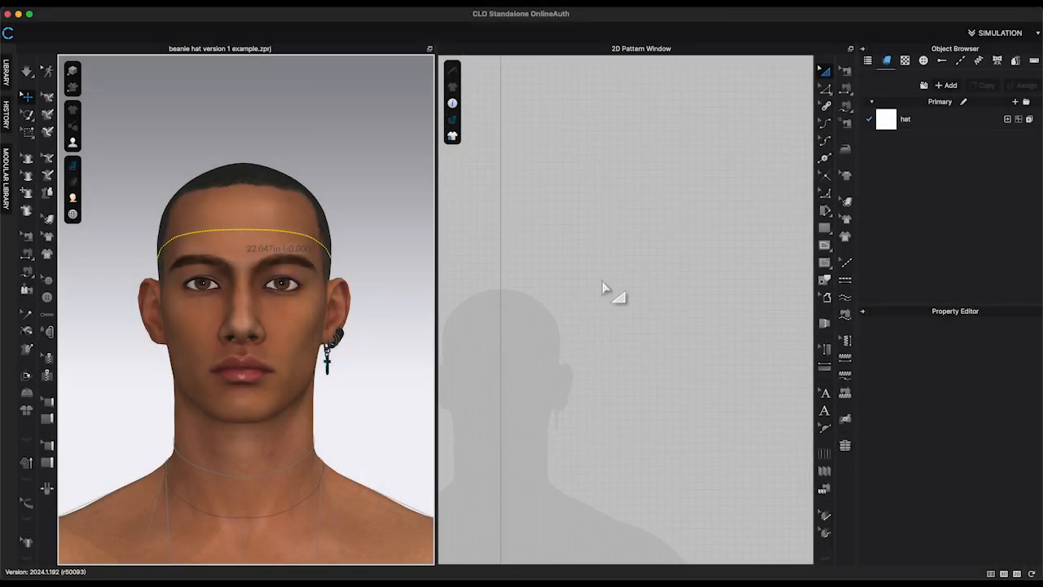
pyautogui.moveTo(610, 280); pyautogui.dragTo(673, 282)
pyautogui.moveTo(672, 284); pyautogui.dragTo(694, 286, button='middle')
pyautogui.moveTo(585, 298); pyautogui.dragTo(671, 311, button='middle')
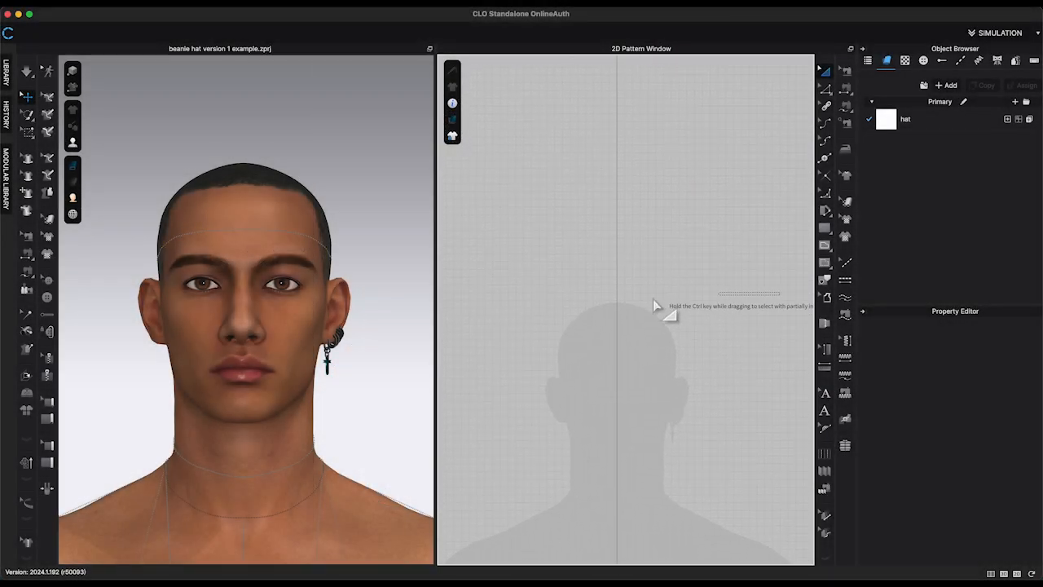
pyautogui.click(831, 237)
pyautogui.click(827, 88)
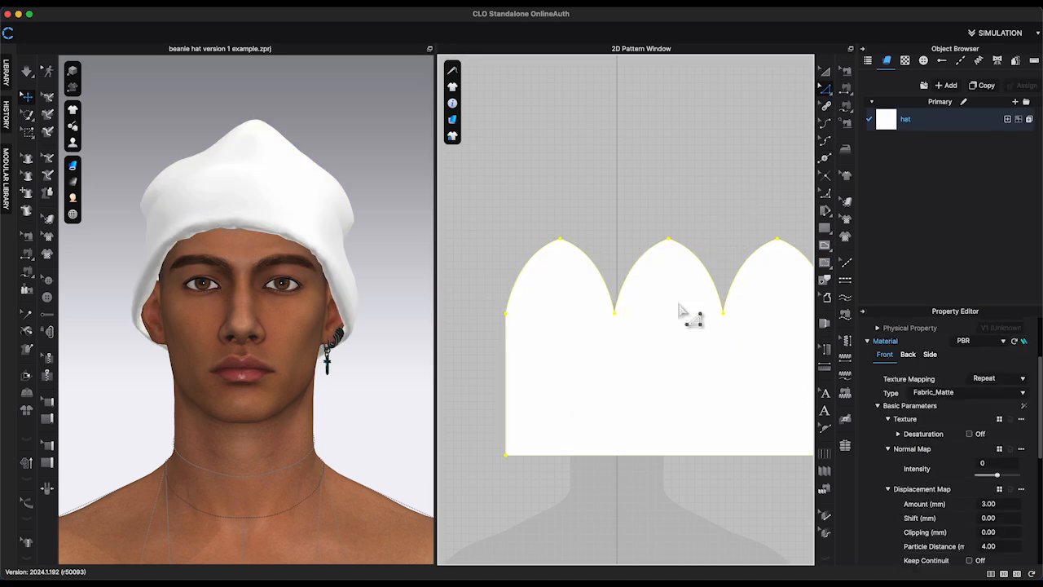
# - Draw vertical internal lines from the notches between the arches down to the hat pattern's bottom edge
pyautogui.scroll(-5, 656, 186)
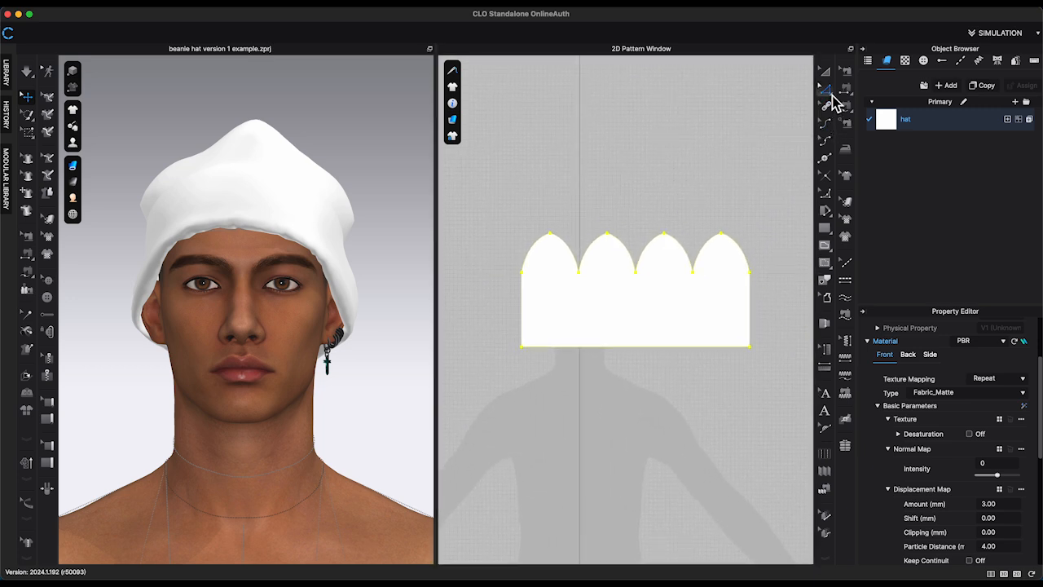
pyautogui.click(825, 244)
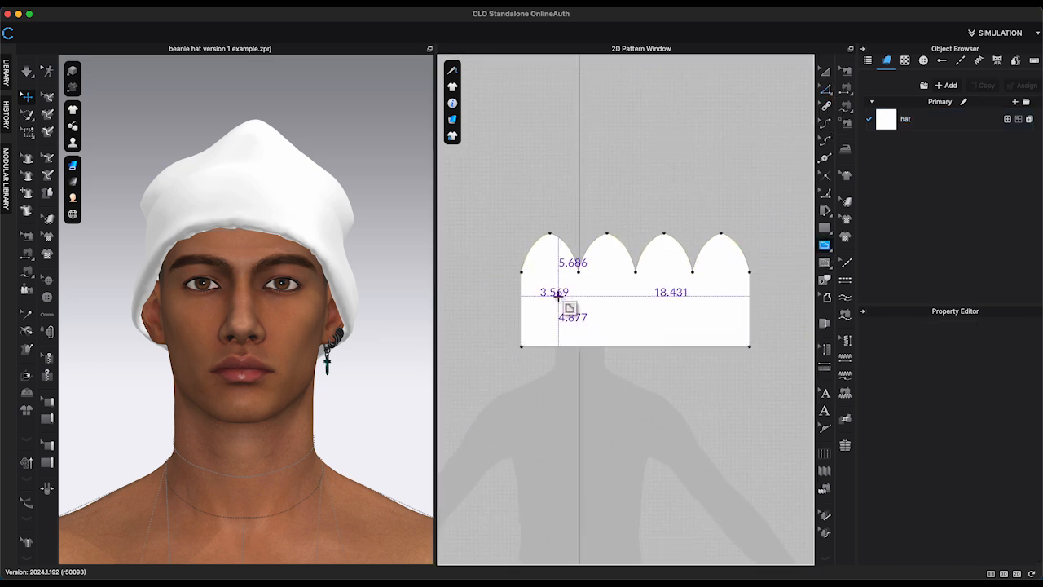
pyautogui.click(580, 274)
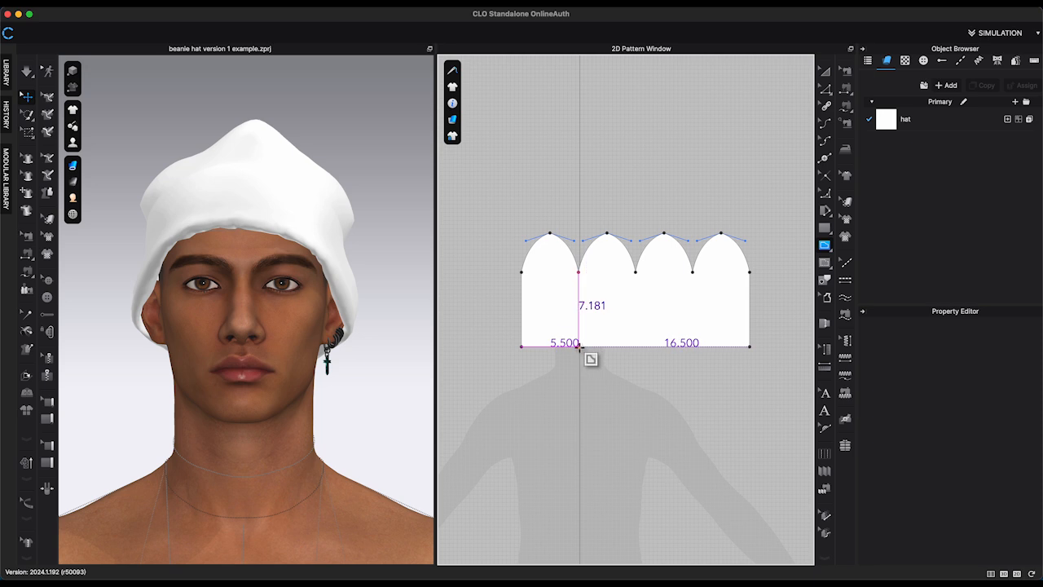
pyautogui.click(579, 347)
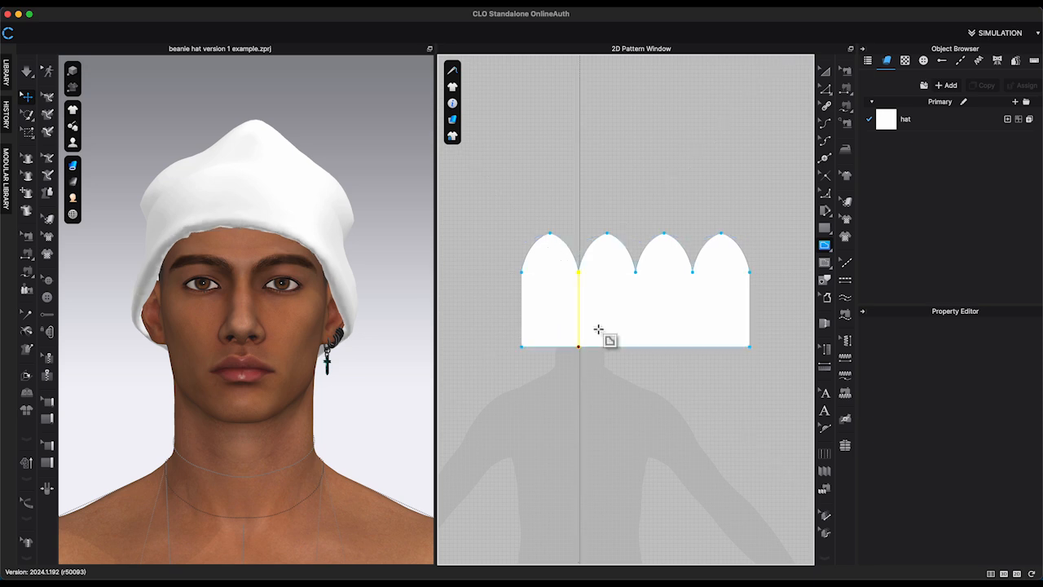
pyautogui.click(636, 274)
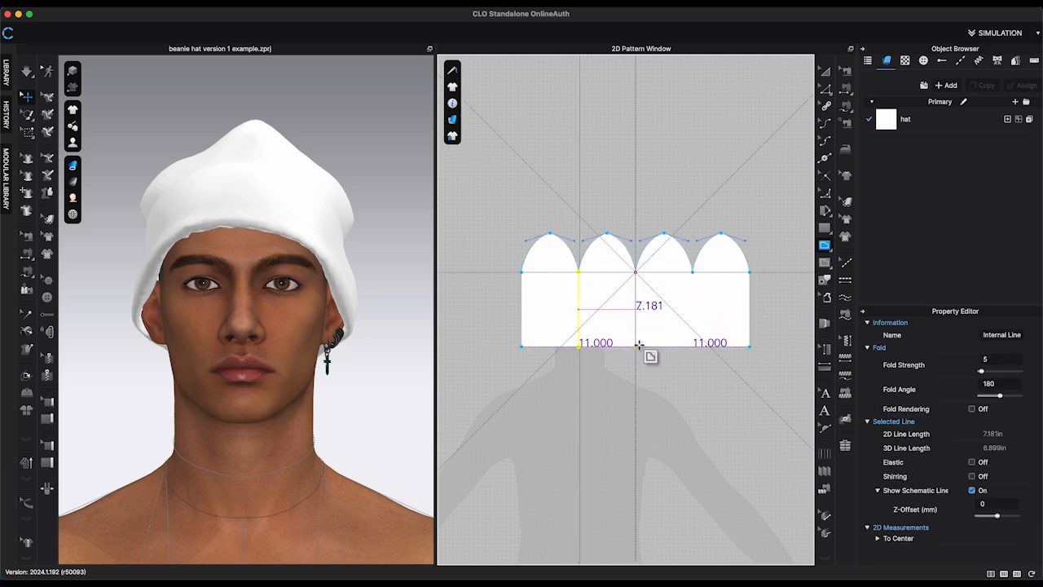
pyautogui.click(637, 346)
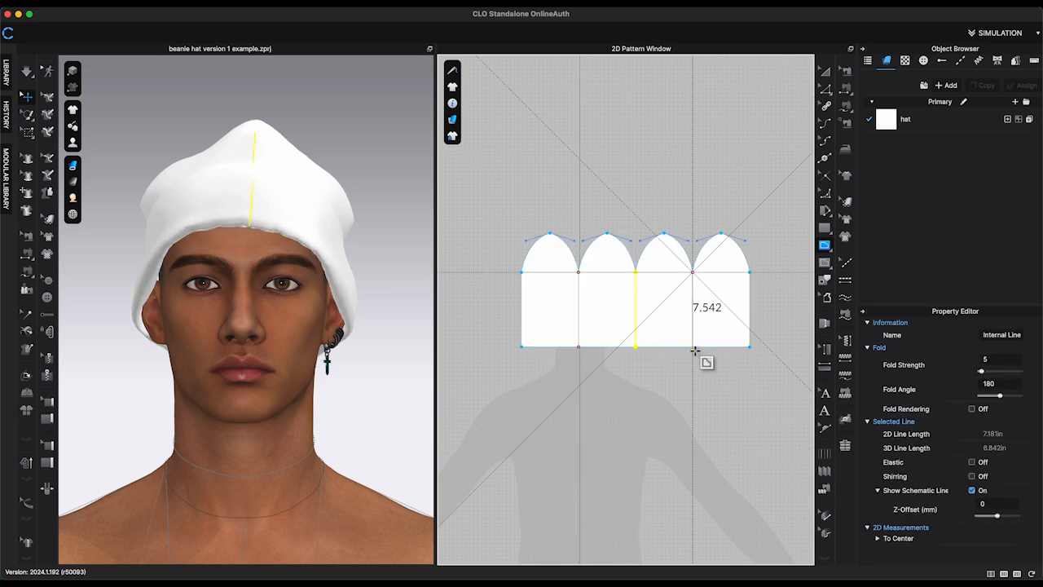
# - Rearrange the hat upright on the avatar's head and simulate it with the cuff unfolded
pyautogui.click(310, 241)
pyautogui.press('6')
pyautogui.rightClick(304, 240)
pyautogui.click(366, 412)
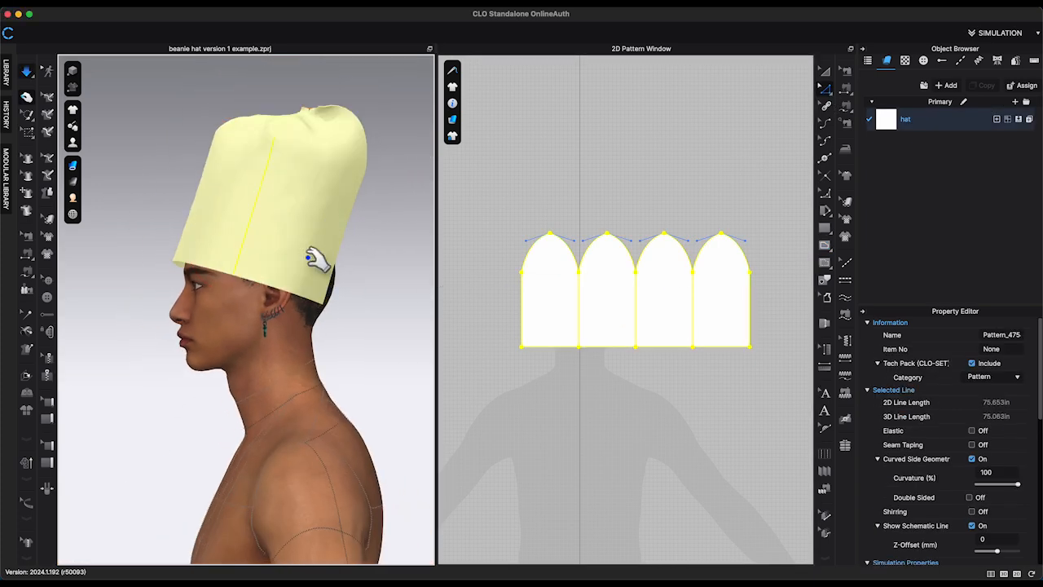
pyautogui.press('space')
pyautogui.press('2')
pyautogui.press('Escape')
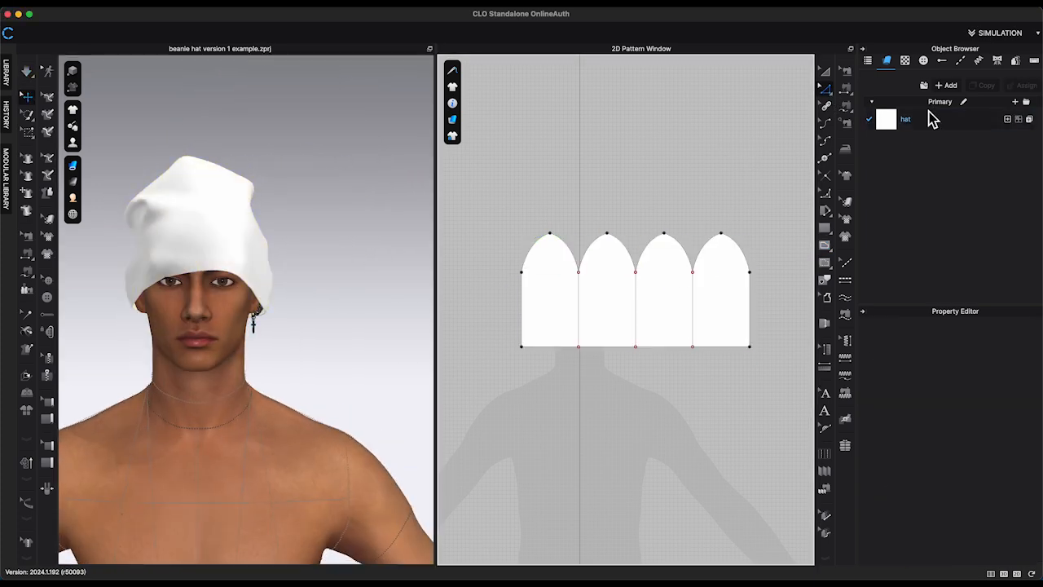
# - Add aligned points on both side edges and the three internal lines, about 2.1 in above the bottom edge
pyautogui.press('x')
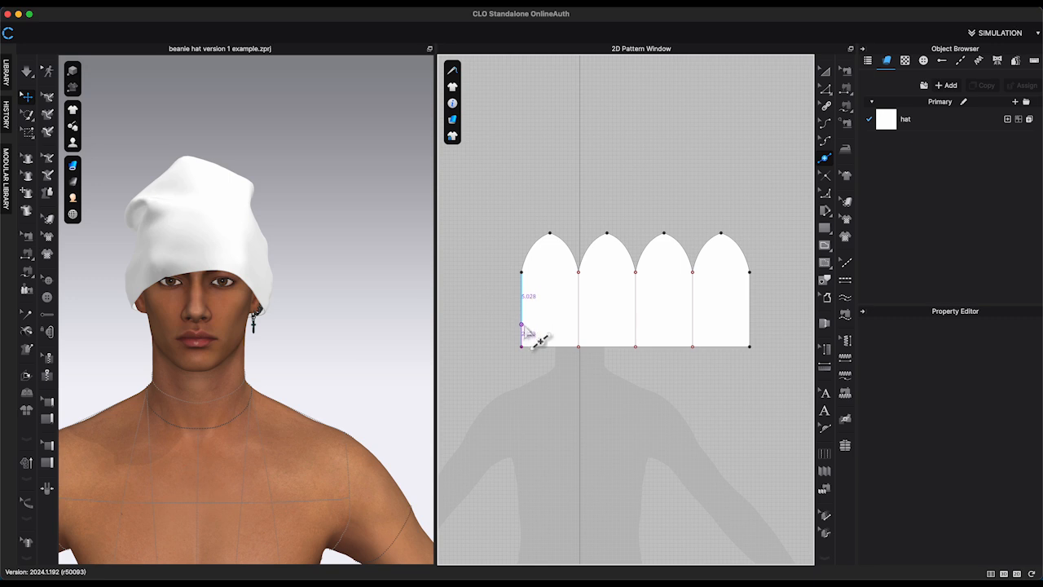
pyautogui.click(522, 325)
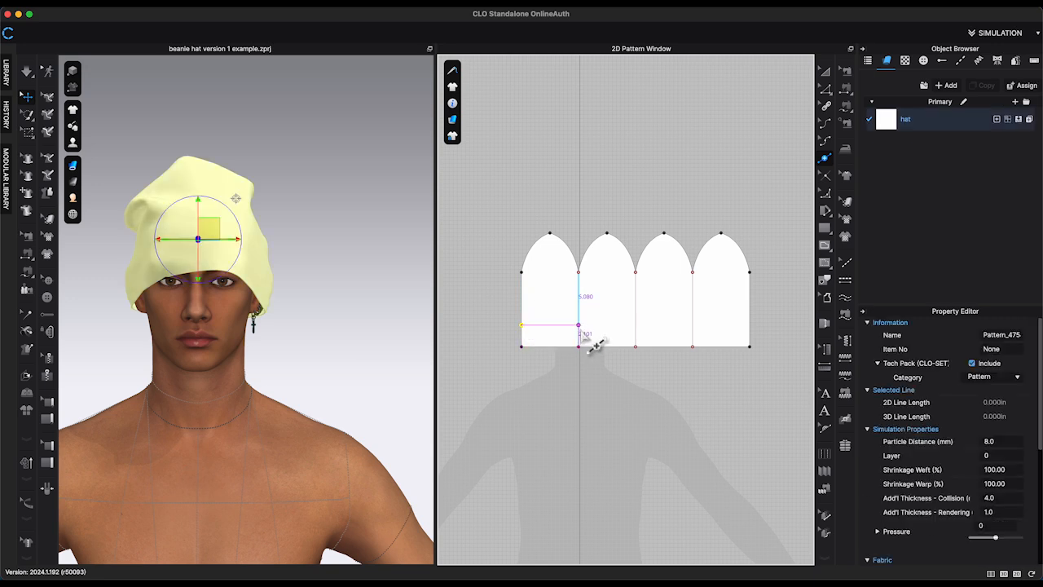
pyautogui.click(578, 326)
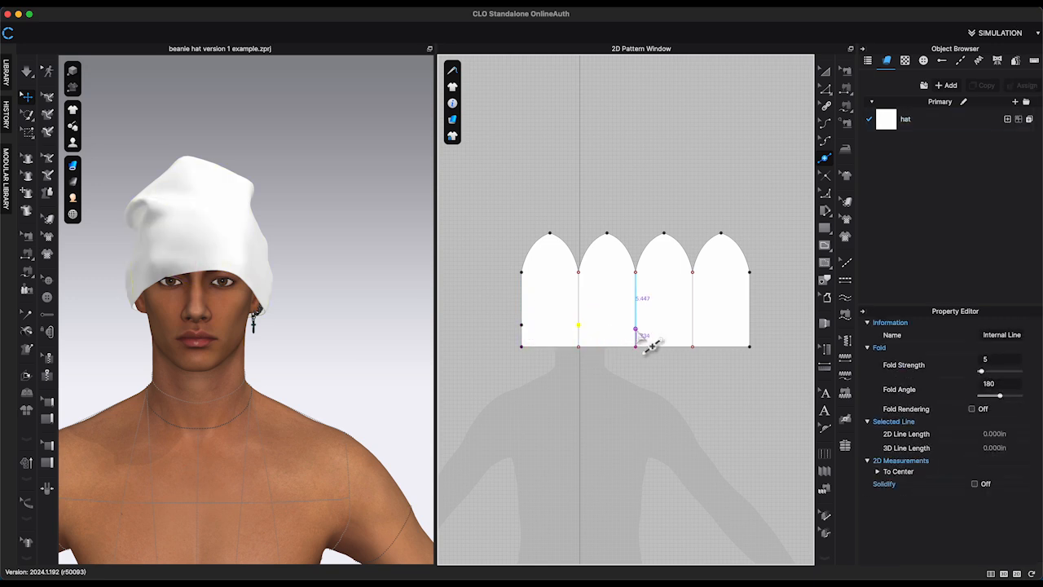
pyautogui.click(692, 325)
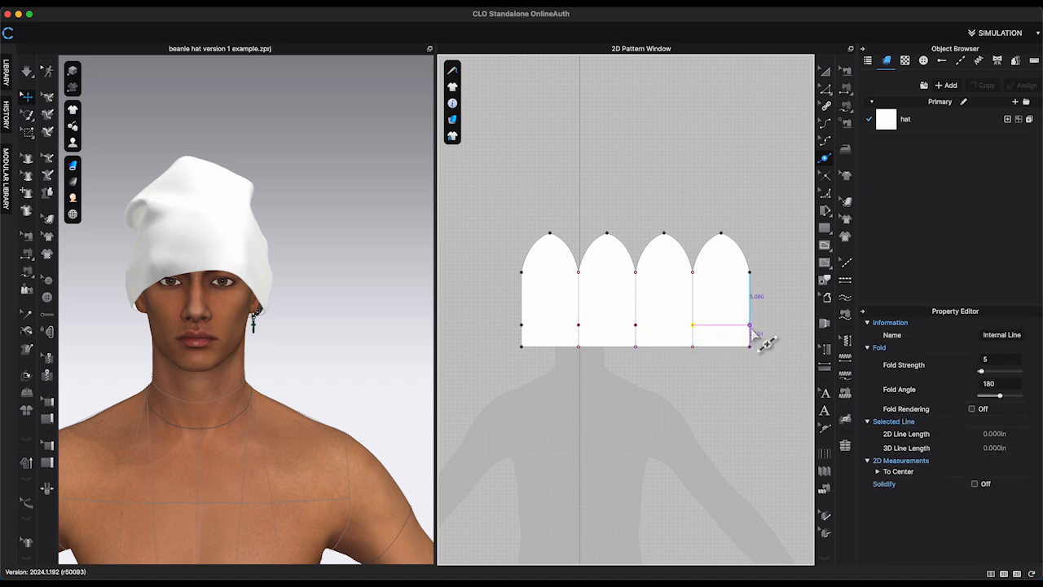
pyautogui.click(751, 326)
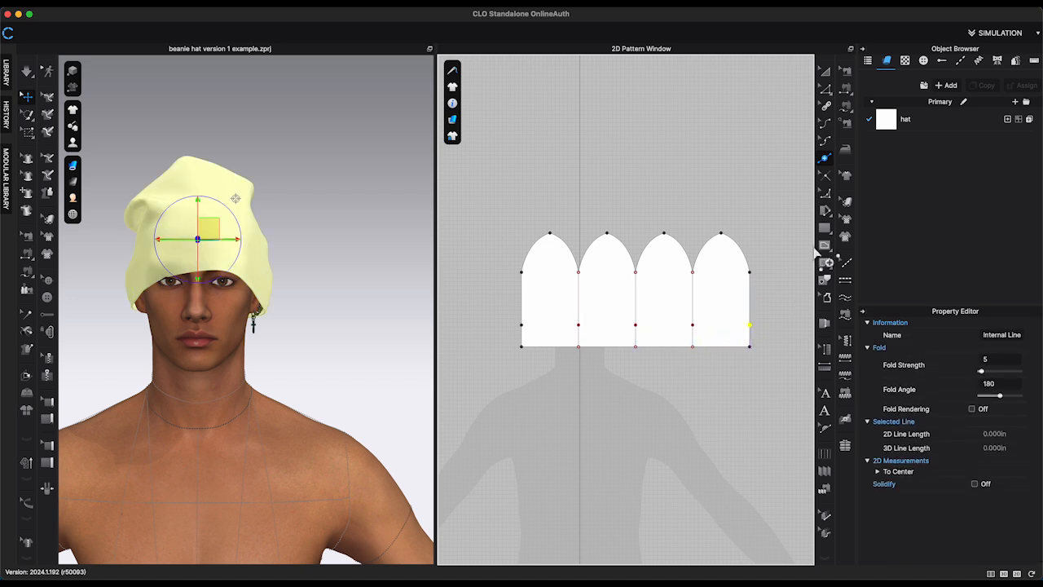
# - Enable Elastic with a ratio of 70 on the five vertical segments above the added points and simulate the hat
pyautogui.click(523, 300)
pyautogui.click(625, 309)
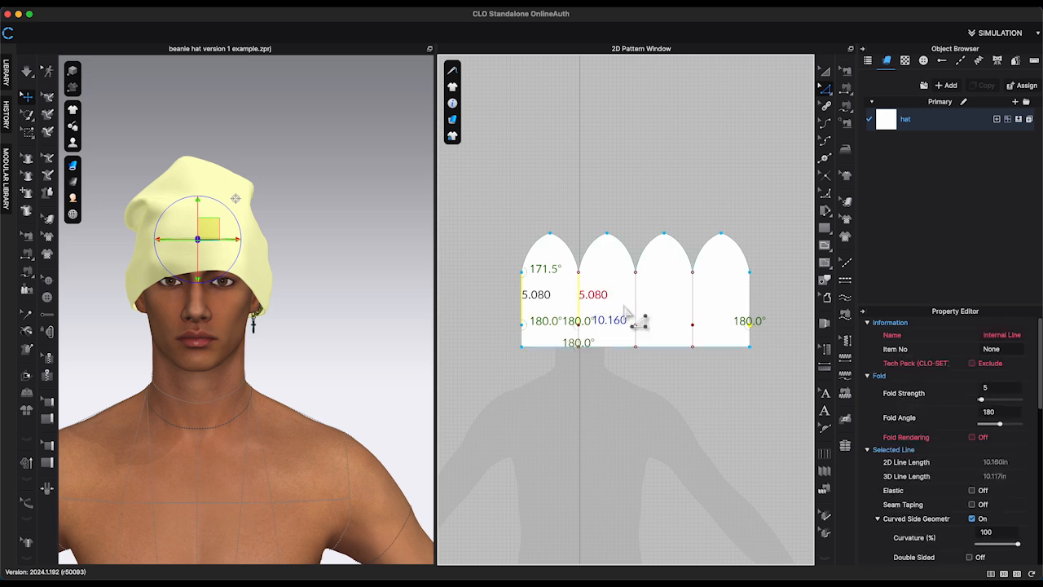
pyautogui.click(636, 313)
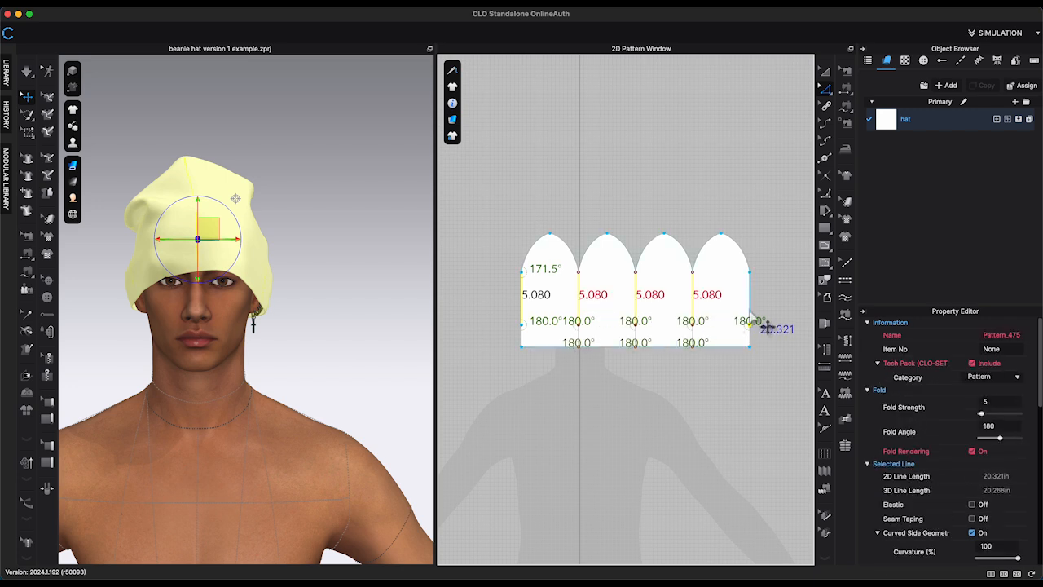
pyautogui.scroll(-4, 974, 441)
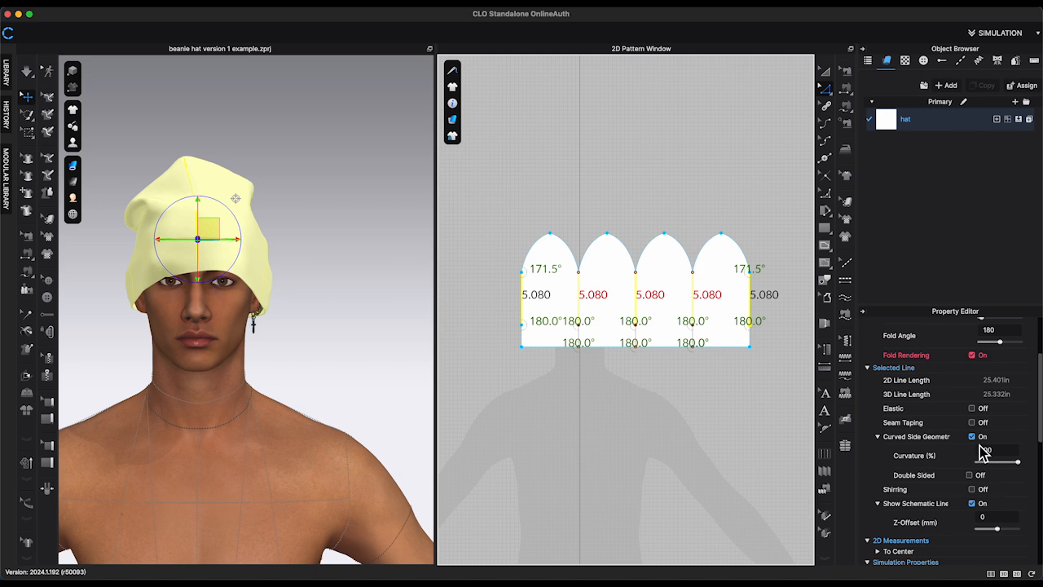
pyautogui.click(972, 408)
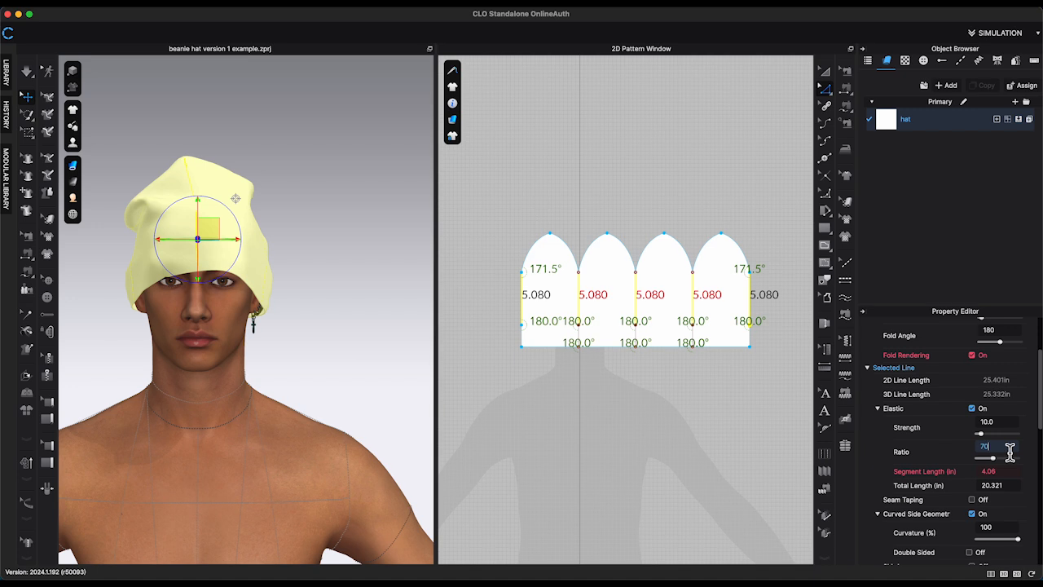
pyautogui.press('space')
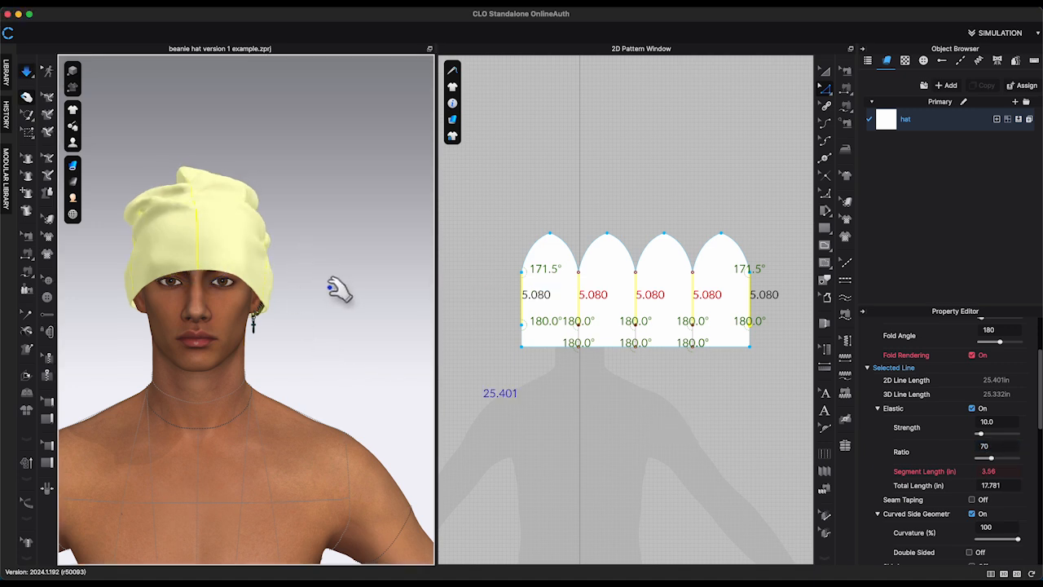
pyautogui.moveTo(338, 289); pyautogui.dragTo(184, 236, button='right')
pyautogui.click(183, 236)
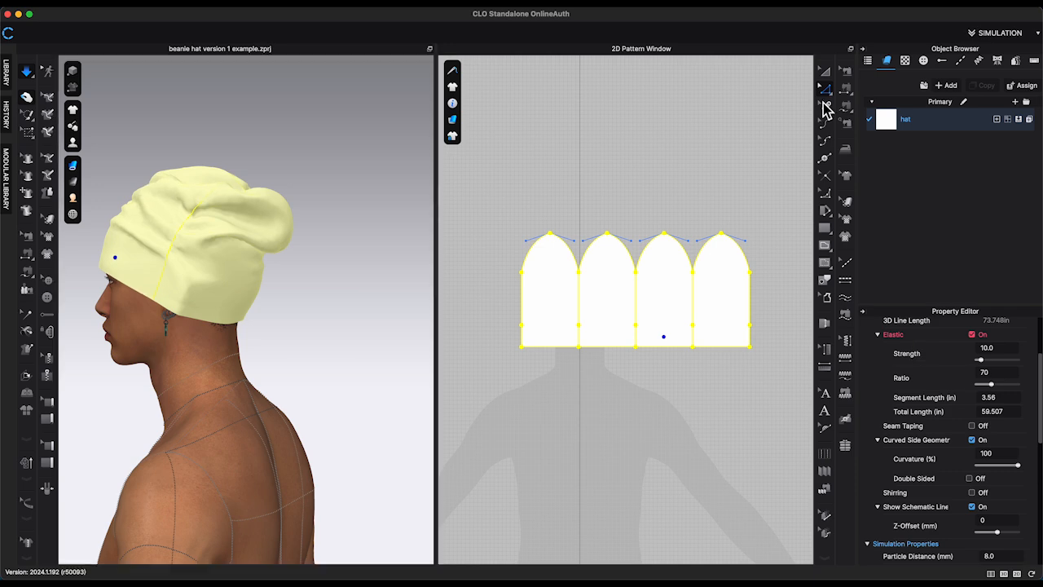
# - Set the five vertical segments' elastic ratio to 50 and adjust the gathered hat on the head during simulation
pyautogui.click(691, 306)
pyautogui.click(1008, 455)
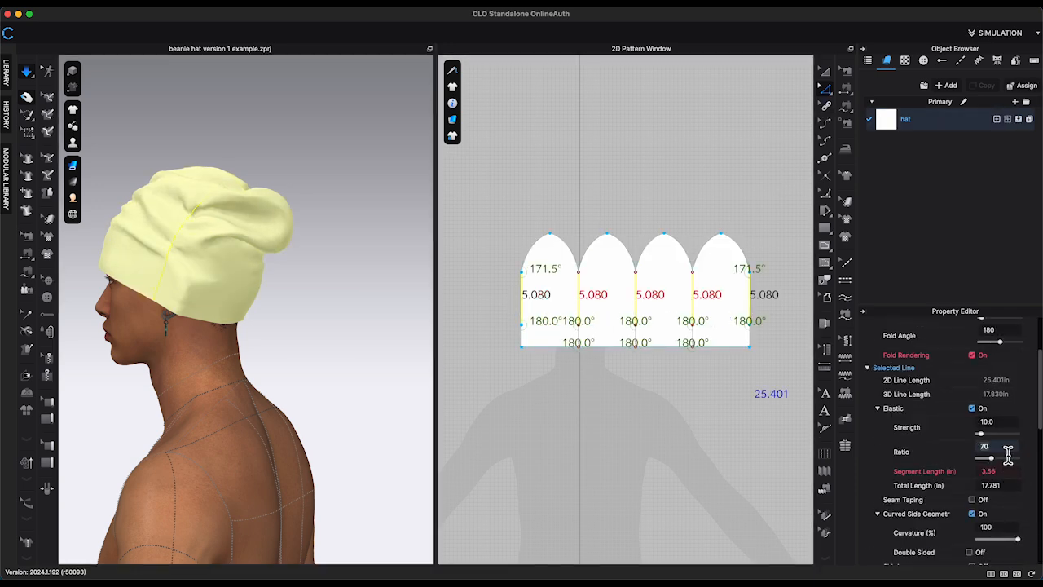
pyautogui.write('50')
pyautogui.moveTo(274, 303); pyautogui.dragTo(285, 312, button='right')
pyautogui.click(208, 265)
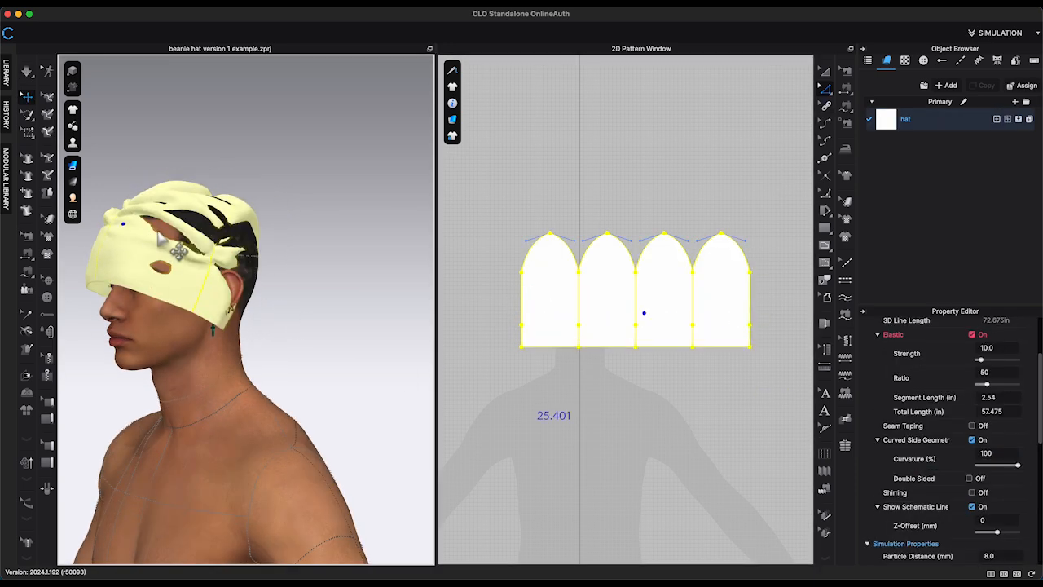
pyautogui.moveTo(208, 265); pyautogui.dragTo(185, 282, button='right')
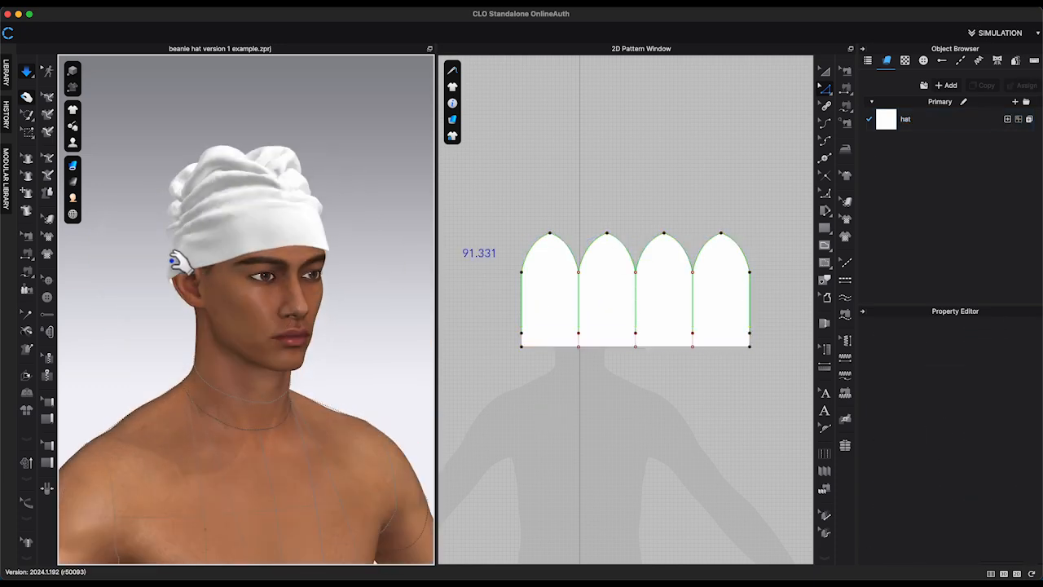
pyautogui.click(181, 300)
pyautogui.moveTo(181, 300); pyautogui.dragTo(282, 226, button='right')
# - Draw a vertical internal line about 9.6 in long from each of the four arch peaks down to the added points' level
pyautogui.click(782, 181)
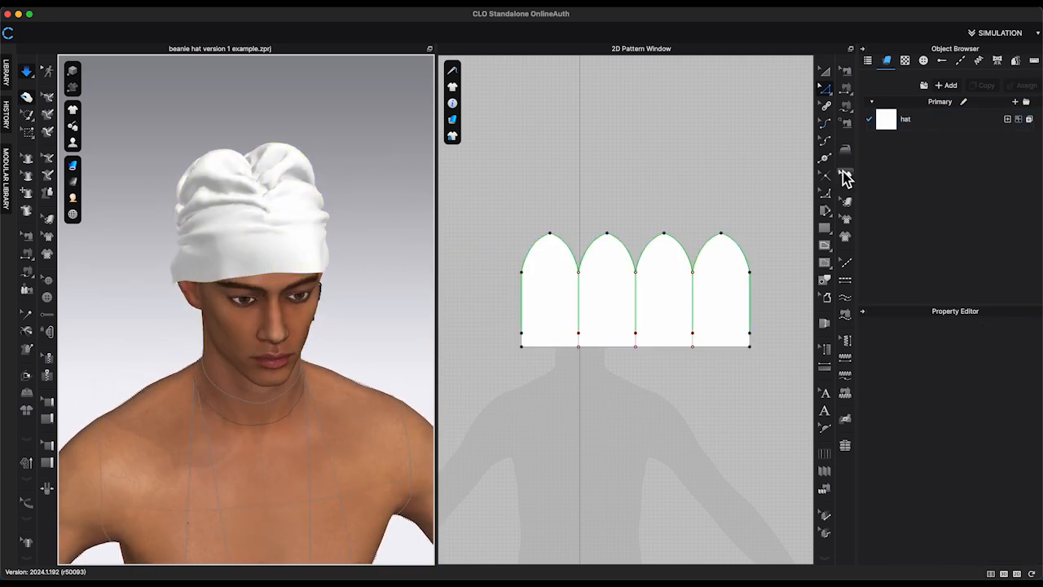
pyautogui.click(825, 244)
pyautogui.click(550, 234)
pyautogui.doubleClick(551, 332)
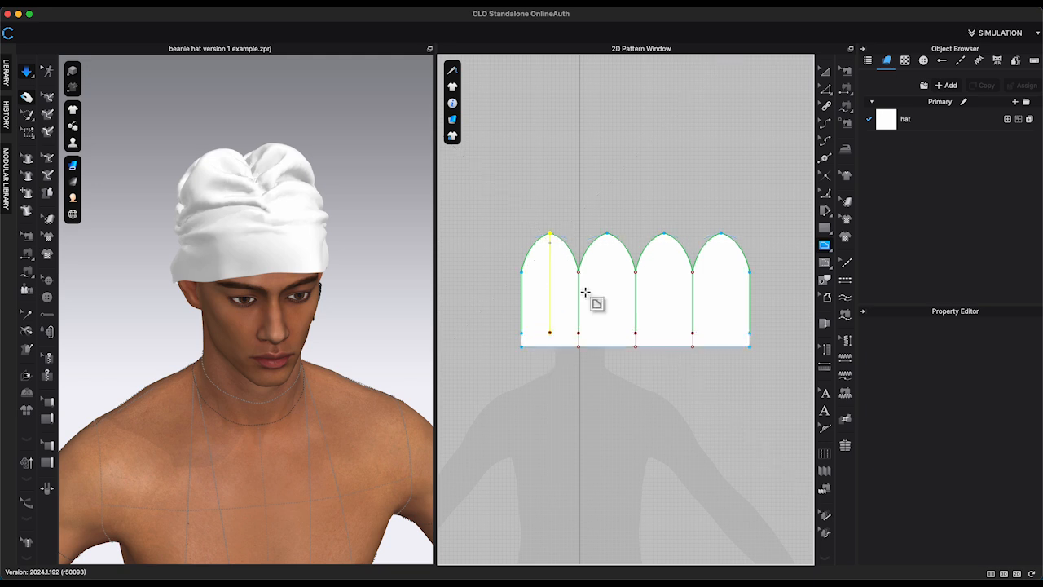
pyautogui.click(608, 234)
pyautogui.doubleClick(607, 332)
pyautogui.click(664, 234)
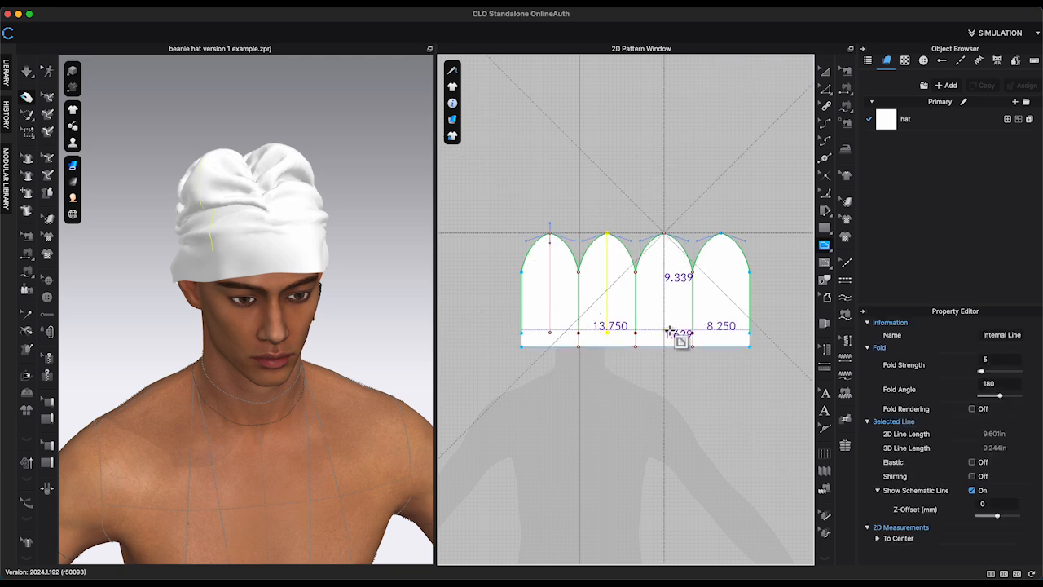
pyautogui.doubleClick(664, 332)
pyautogui.click(721, 234)
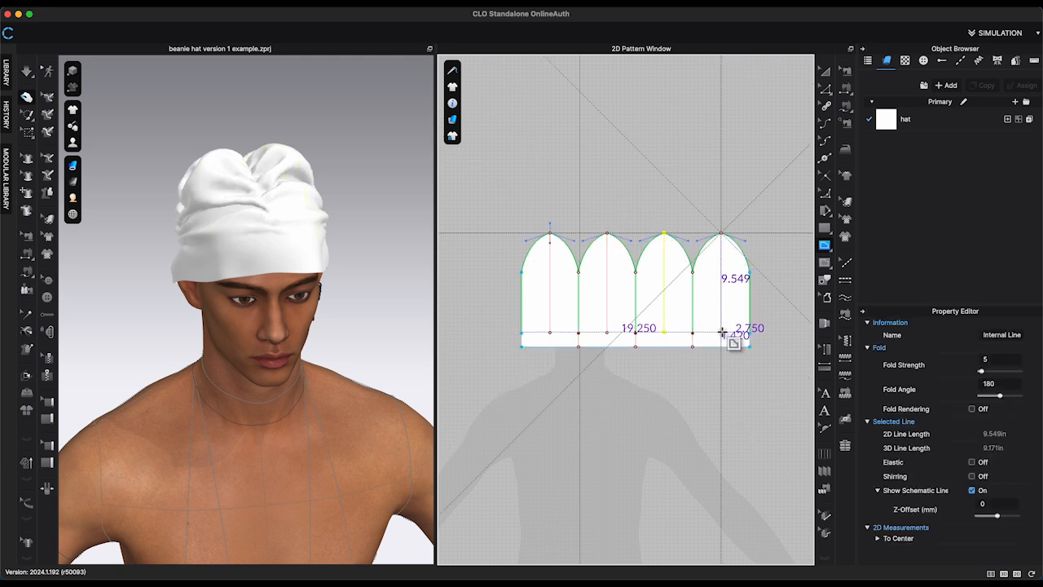
pyautogui.doubleClick(721, 332)
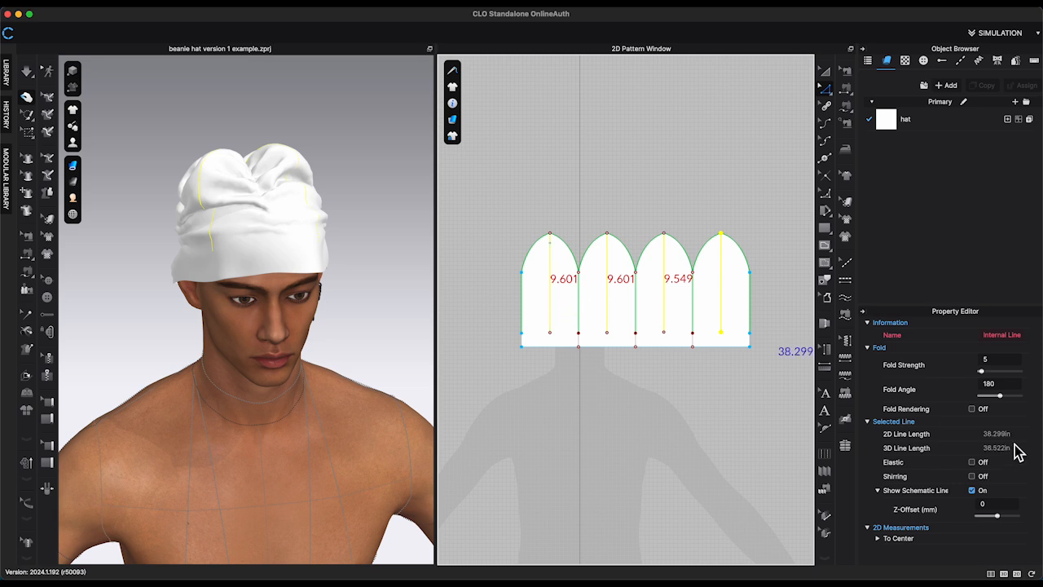
# - Enable Elastic with a ratio of 45 on the four peak lines and pull the simulated hat into place
pyautogui.click(973, 462)
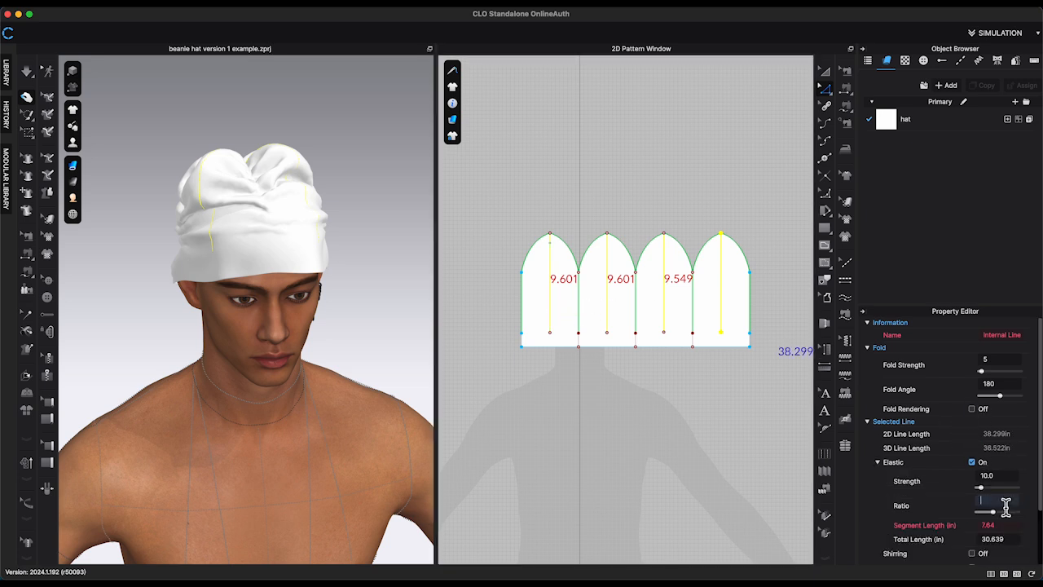
pyautogui.press('Return')
pyautogui.click(330, 255)
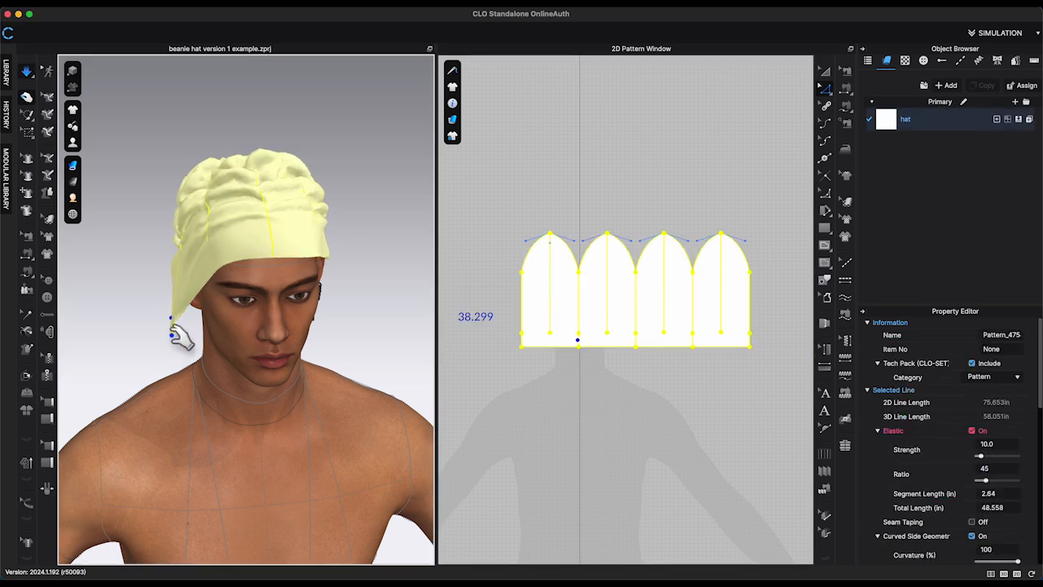
pyautogui.moveTo(354, 312); pyautogui.dragTo(317, 260, button='right')
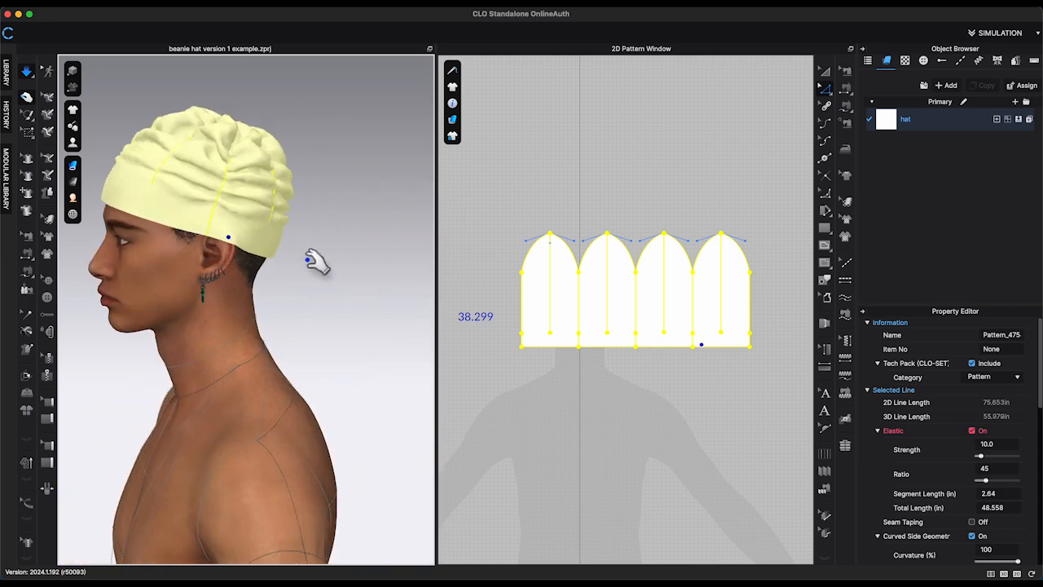
# - Set the hat pattern's additional rendering thickness to 2.0 mm
pyautogui.click(825, 70)
pyautogui.press('2')
pyautogui.scroll(-5, 979, 435)
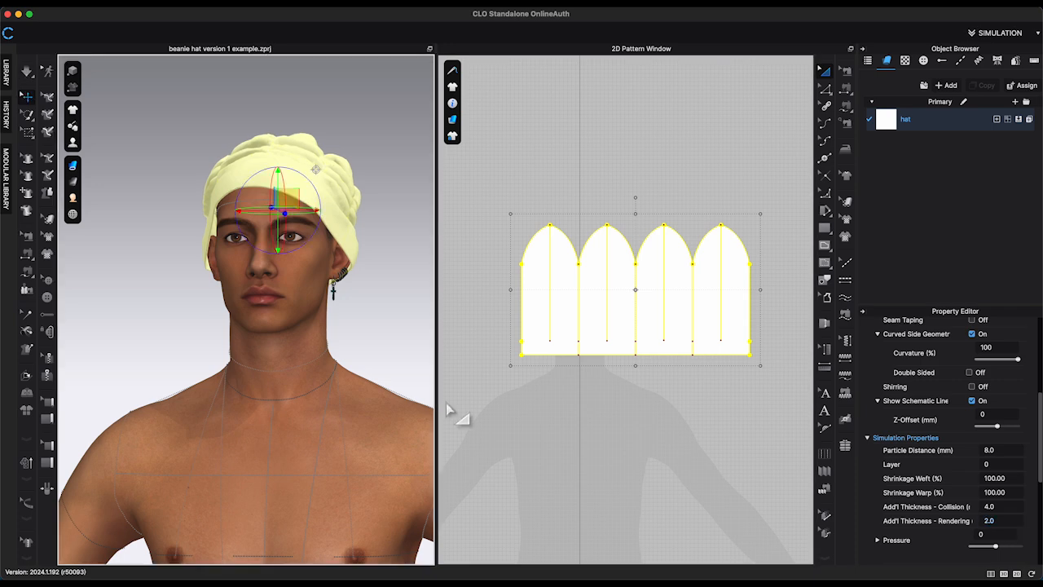
pyautogui.click(383, 365)
# - Change the hat fabric's material type to Knitwear
pyautogui.click(930, 119)
pyautogui.click(1022, 389)
pyautogui.click(934, 502)
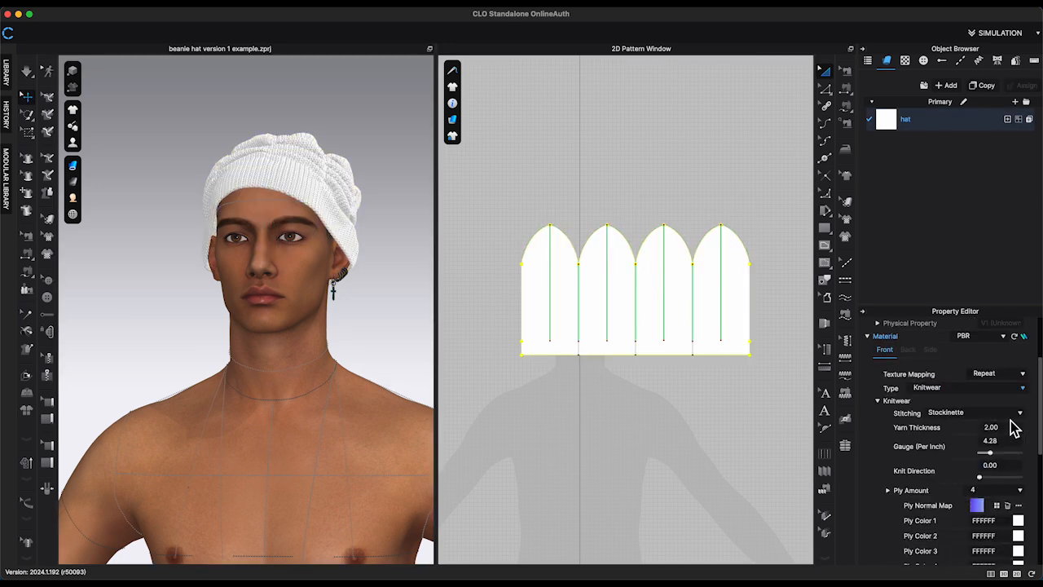
# - Try the Reverse Stockinette stitching on the hat's knit fabric
pyautogui.click(1012, 414)
pyautogui.moveTo(387, 291); pyautogui.dragTo(371, 368, button='right')
pyautogui.scroll(5, 347, 385)
pyautogui.moveTo(324, 401); pyautogui.dragTo(371, 419, button='middle')
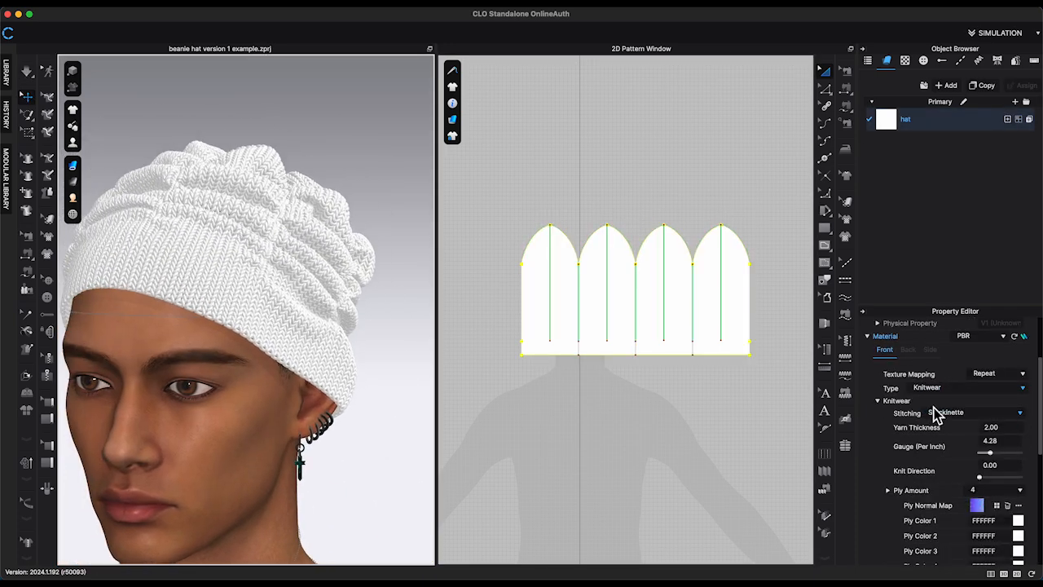
pyautogui.click(937, 414)
pyautogui.click(952, 427)
pyautogui.moveTo(354, 391); pyautogui.dragTo(424, 393, button='right')
# - Set the hat fabric's knit stitching to Cartridge Belt Rib
pyautogui.click(1019, 412)
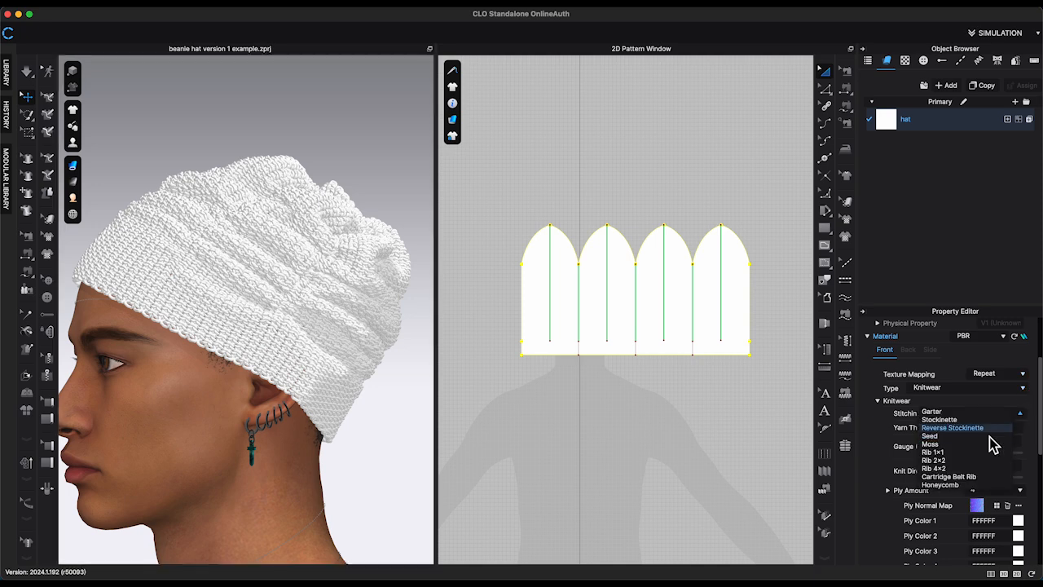
pyautogui.click(979, 476)
pyautogui.moveTo(411, 428); pyautogui.dragTo(974, 495, button='right')
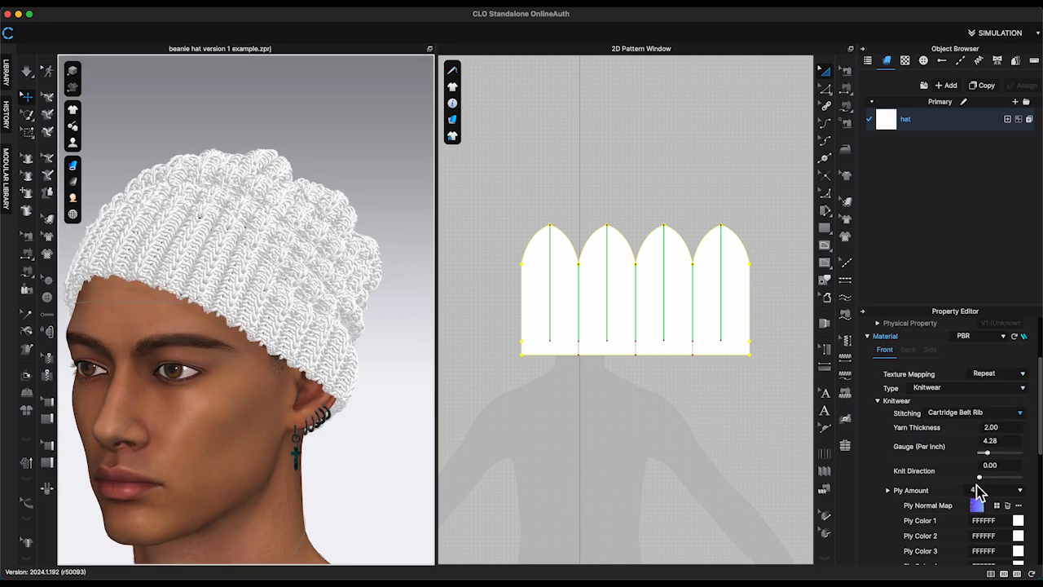
# - Set the hat fabric's base color to the blue-violet 3828A4
pyautogui.scroll(-1, 994, 427)
pyautogui.scroll(-4, 994, 427)
pyautogui.click(1021, 498)
pyautogui.click(452, 306)
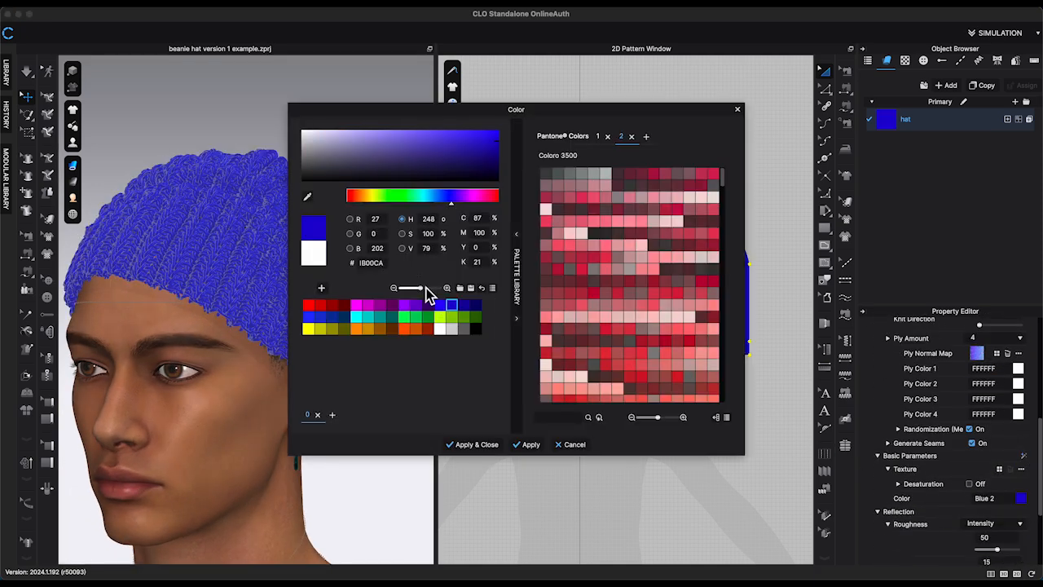
pyautogui.click(453, 148)
pyautogui.click(526, 453)
pyautogui.moveTo(358, 322); pyautogui.dragTo(93, 88, button='right')
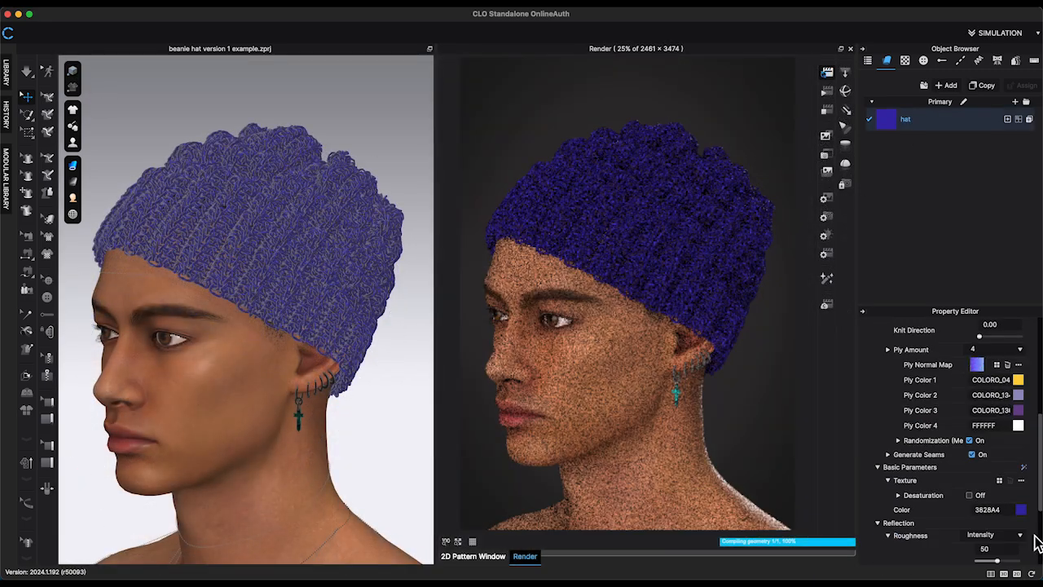
# - Refine the hat fabric's base color to the muted violet 4E429F and lighten it to a paler, less saturated violet
pyautogui.click(1020, 510)
pyautogui.click(426, 145)
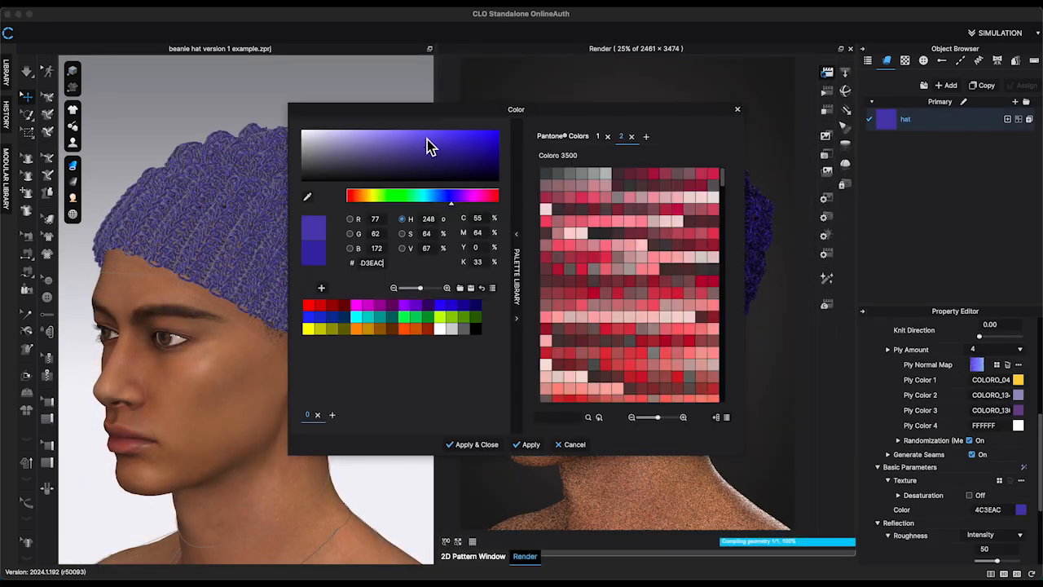
pyautogui.click(481, 445)
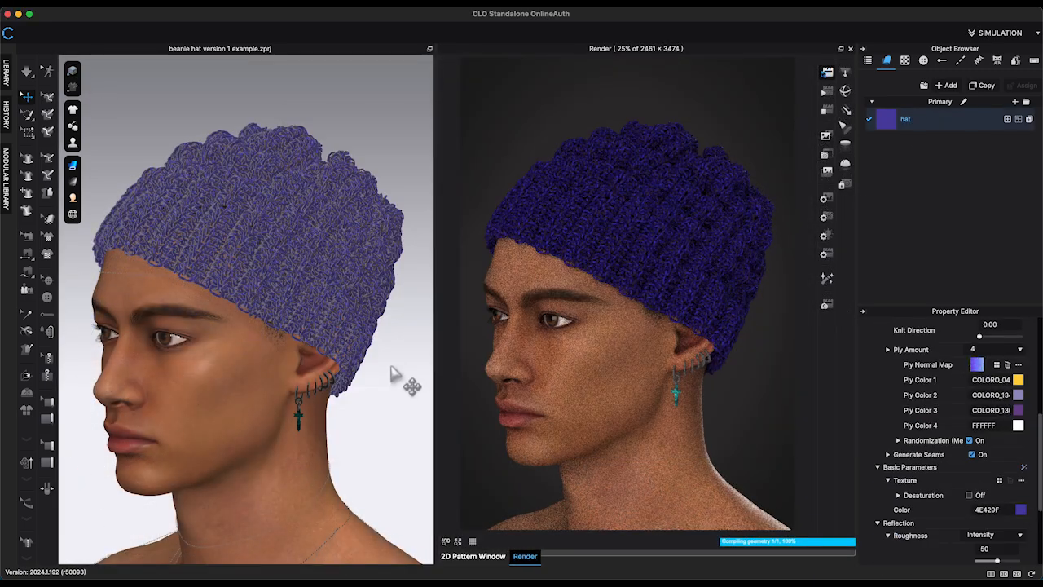
pyautogui.click(1021, 510)
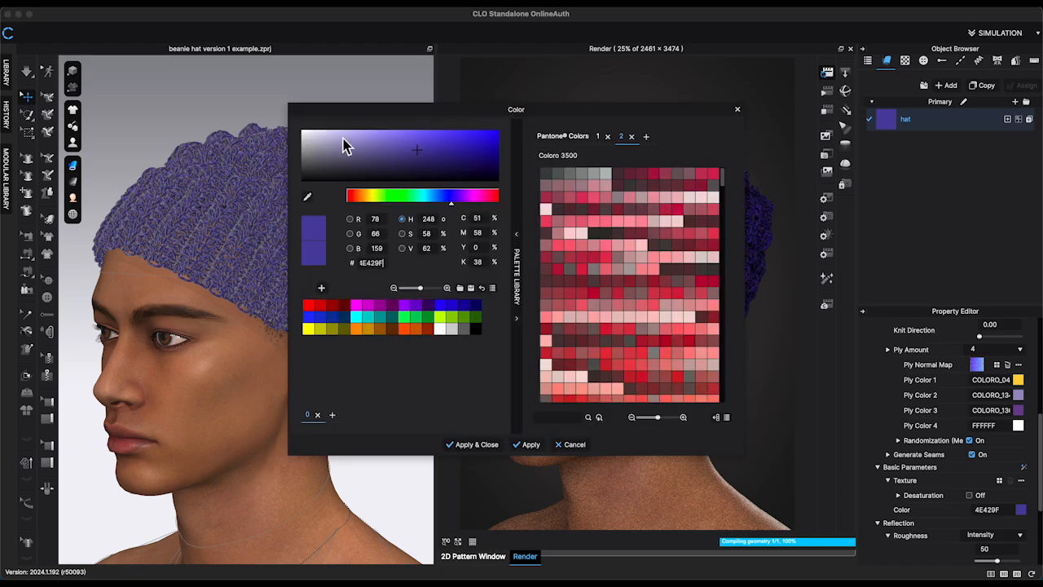
pyautogui.click(343, 135)
pyautogui.click(475, 445)
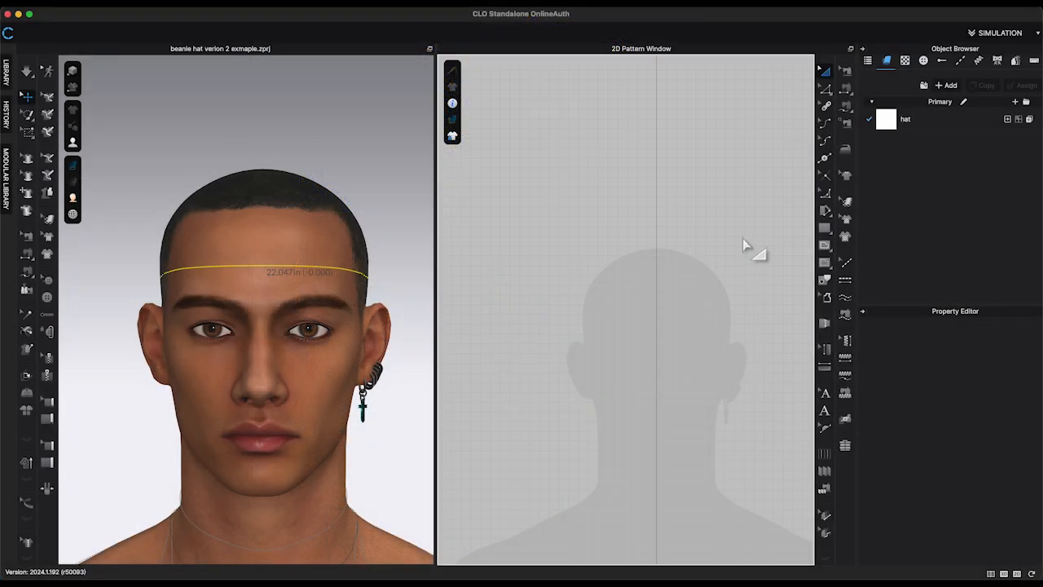
# - Create an 11 in wide by 12 in high rectangle pattern for the second beanie
pyautogui.click(826, 229)
pyautogui.click(559, 300)
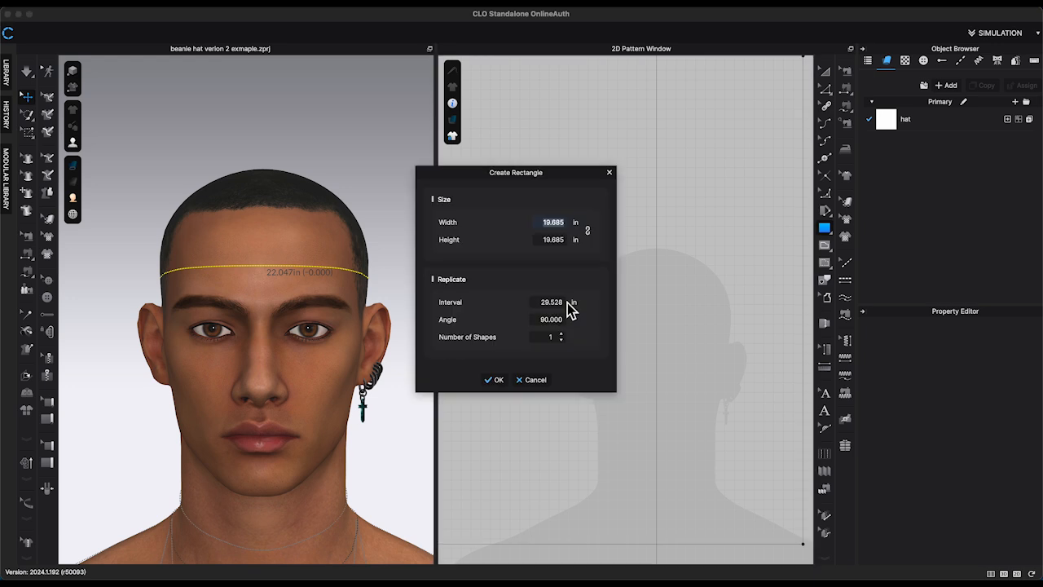
pyautogui.write('11')
pyautogui.click(562, 244)
pyautogui.write('12')
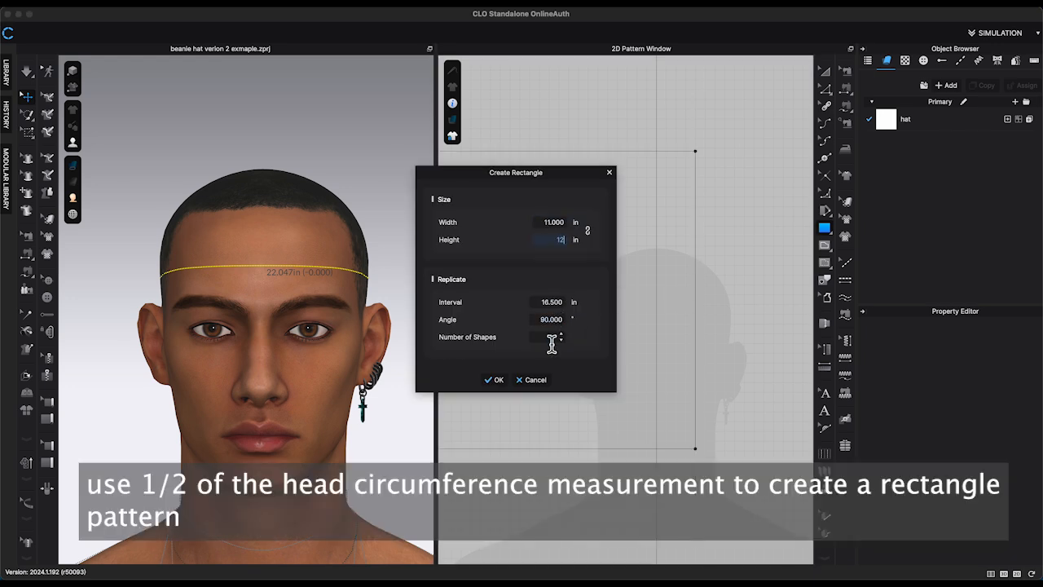
pyautogui.click(496, 380)
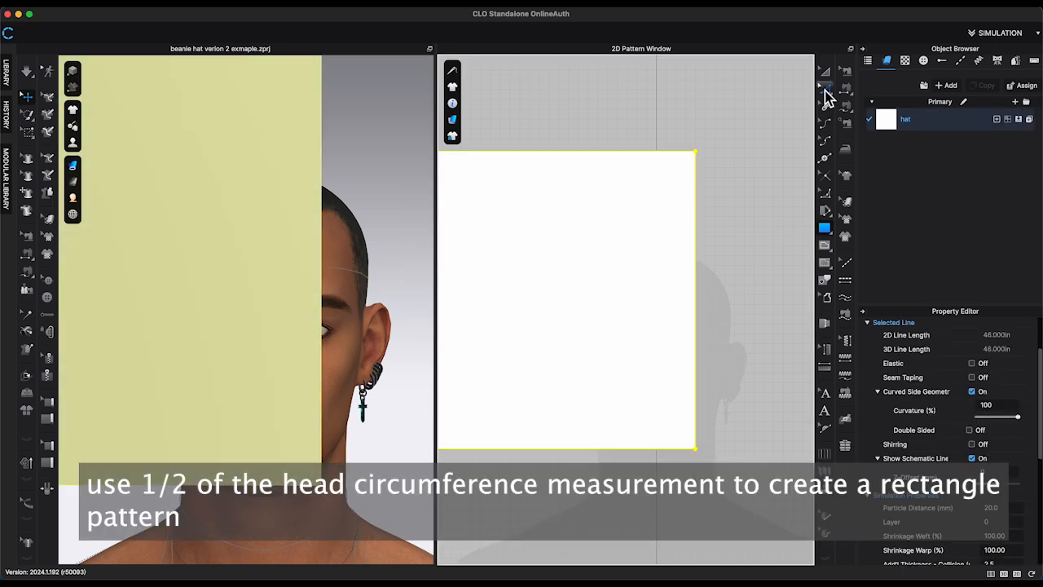
pyautogui.click(776, 135)
pyautogui.scroll(-2, 760, 232)
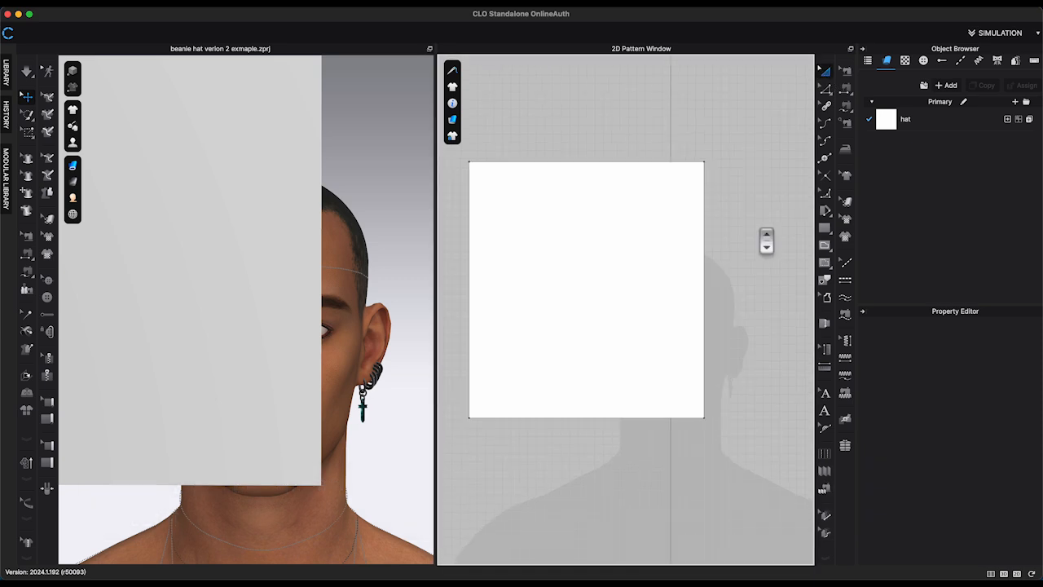
# - Add a point at the midpoint of the rectangle pattern's top edge
pyautogui.press('g')
pyautogui.scroll(-3, 778, 121)
pyautogui.scroll(-3, 786, 130)
pyautogui.click(824, 159)
pyautogui.rightClick(736, 129)
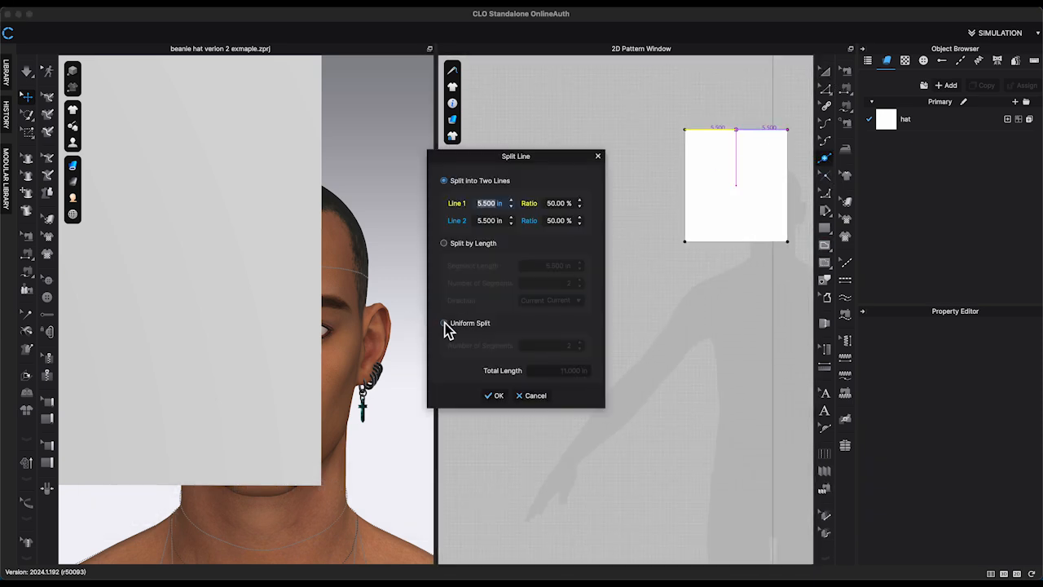
pyautogui.click(495, 396)
# - Add a dart with a 1 in total width and a shaped dart cap at the top edge's midpoint
pyautogui.scroll(4, 759, 135)
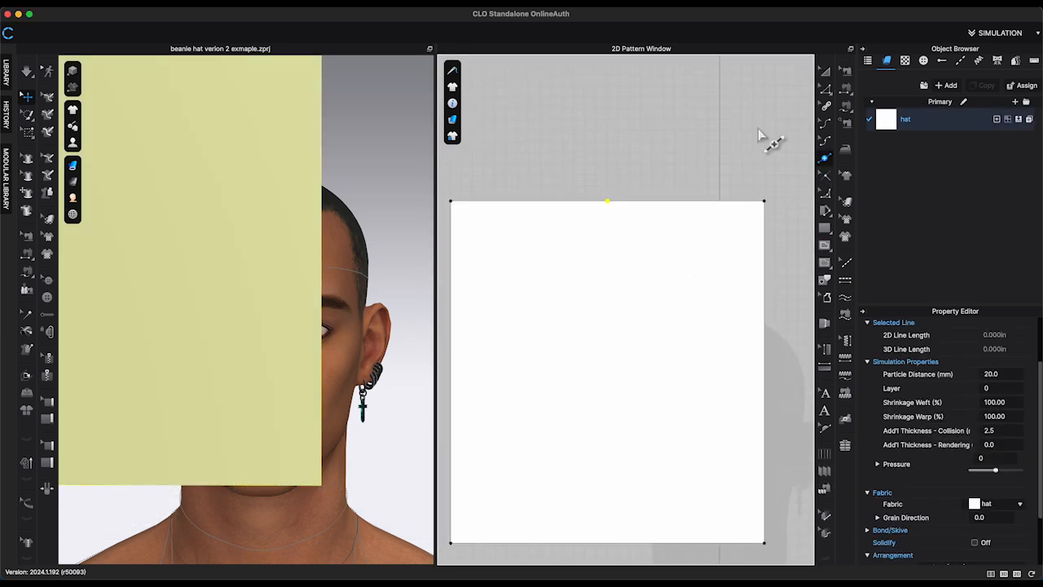
pyautogui.rightClick(624, 219)
pyautogui.click(641, 243)
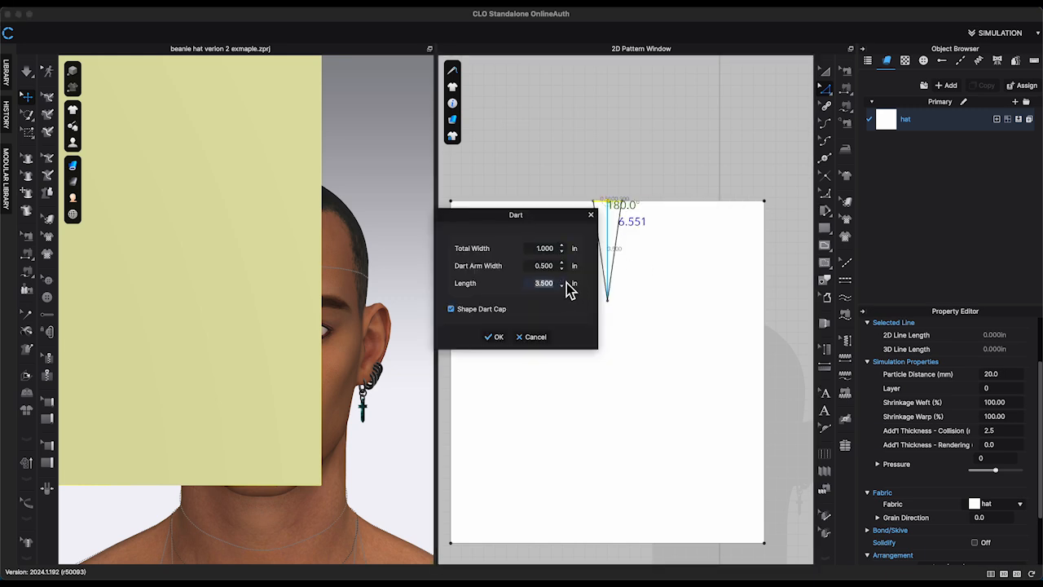
pyautogui.click(496, 337)
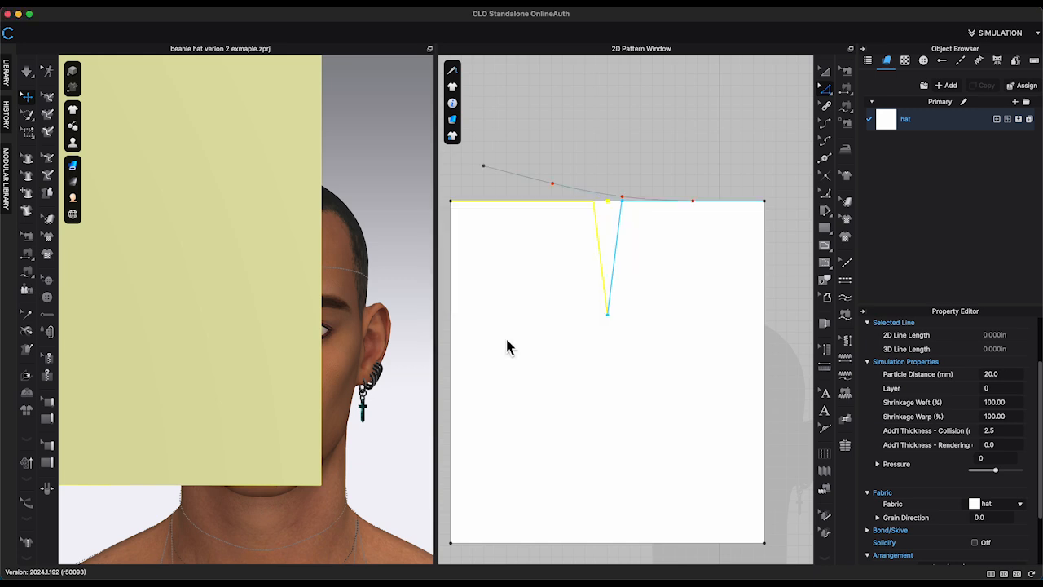
pyautogui.click(751, 336)
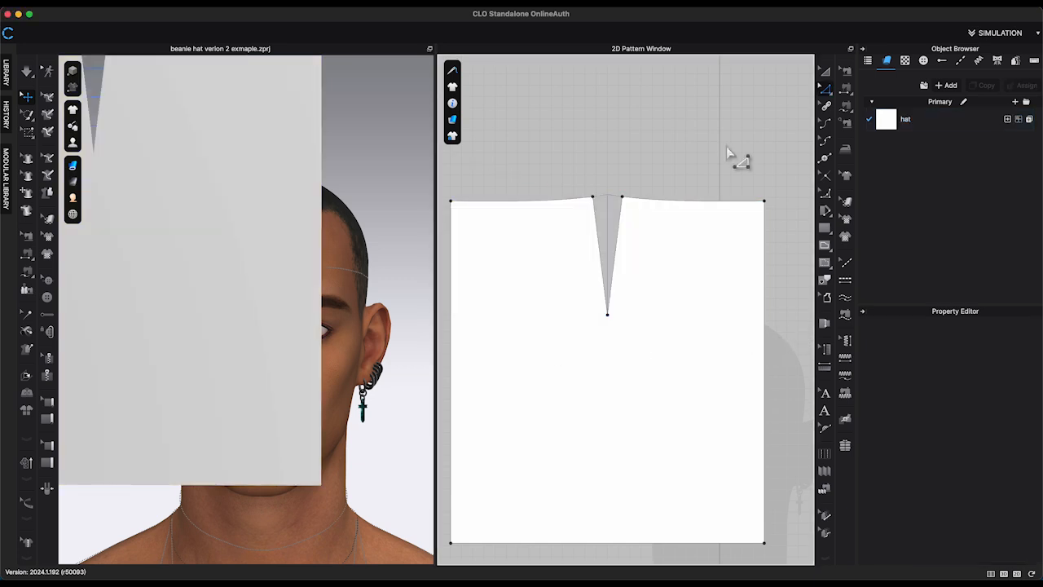
# - Round both upper corners of the dart panel, extending the right-hand curve 4 in down the side edge
pyautogui.scroll(-1, 730, 151)
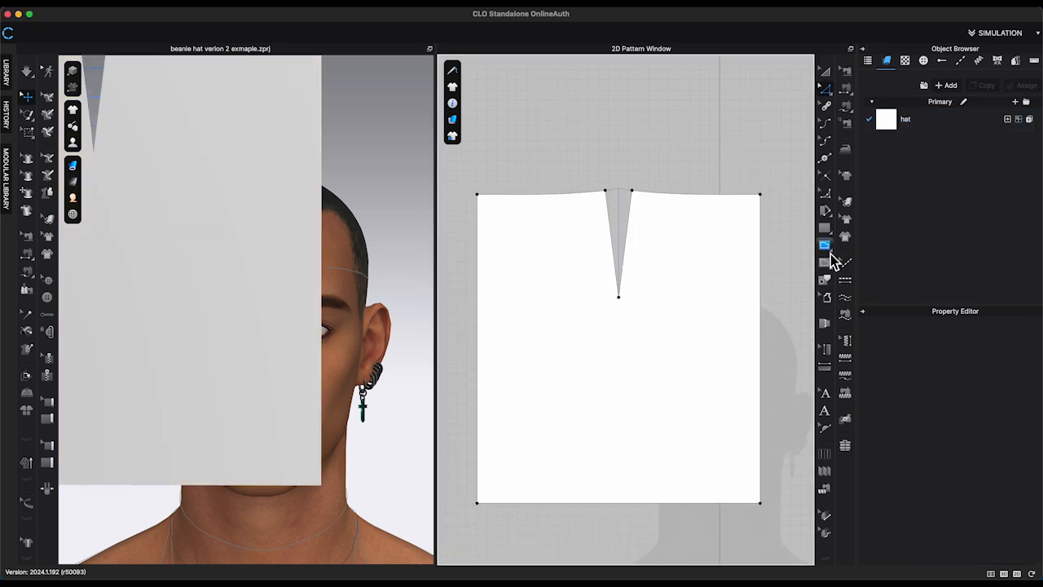
pyautogui.click(499, 310)
pyautogui.click(495, 353)
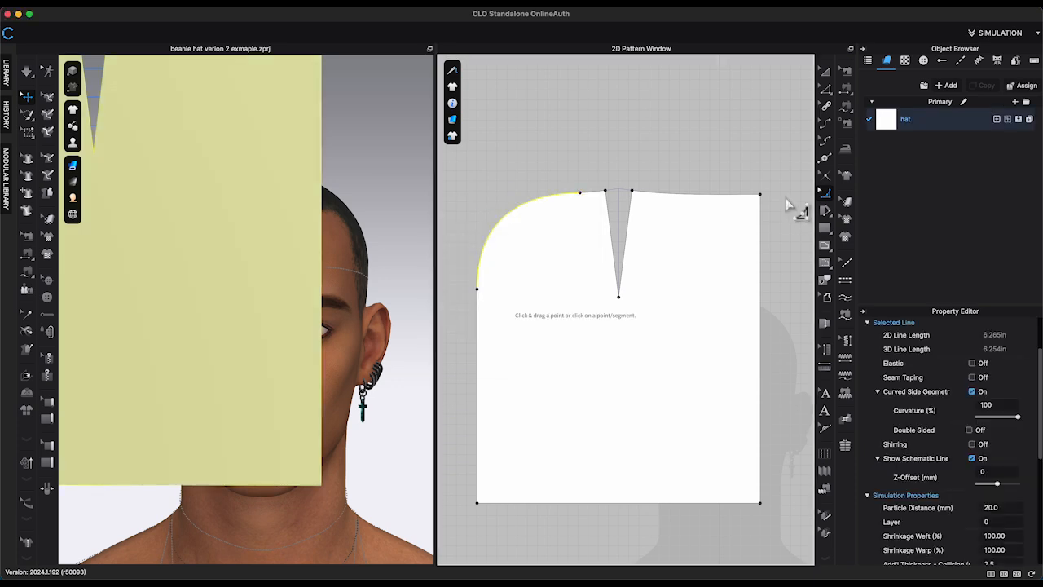
pyautogui.moveTo(760, 195); pyautogui.dragTo(746, 261)
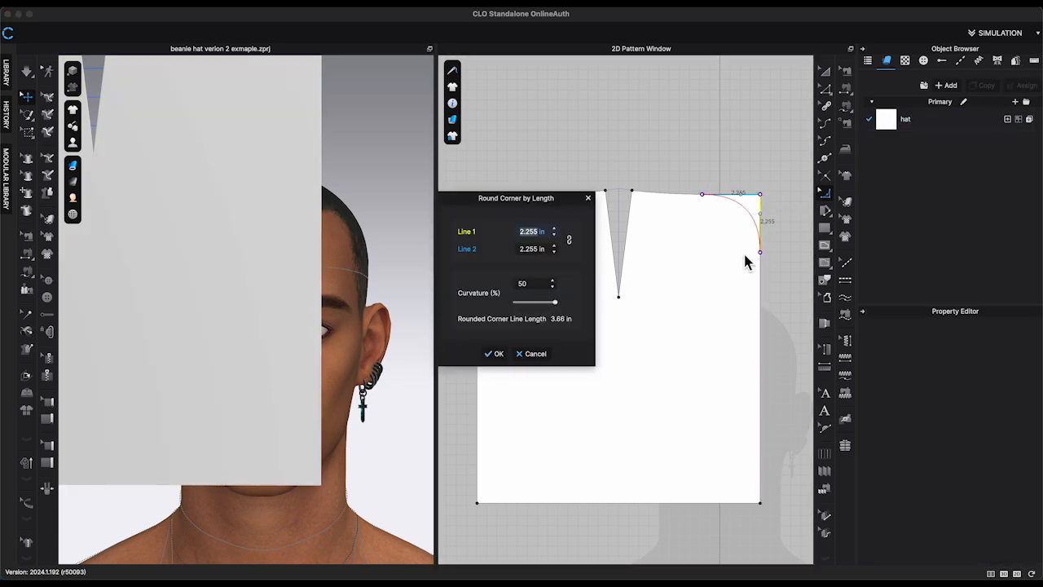
pyautogui.click(499, 353)
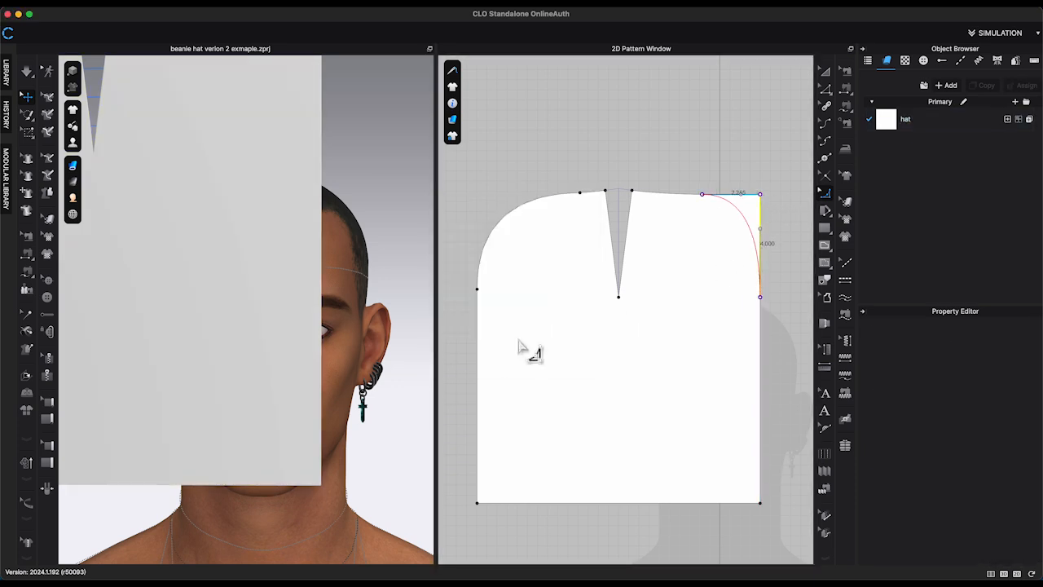
# - Show the avatar's arrangement points and wrap the rounded panel onto the front of the avatar
pyautogui.click(826, 90)
pyautogui.scroll(-5, 717, 140)
pyautogui.scroll(-3, 298, 221)
pyautogui.scroll(-1, 643, 226)
pyautogui.moveTo(651, 250); pyautogui.dragTo(615, 284, button='middle')
pyautogui.hotkey('shift', 'f')
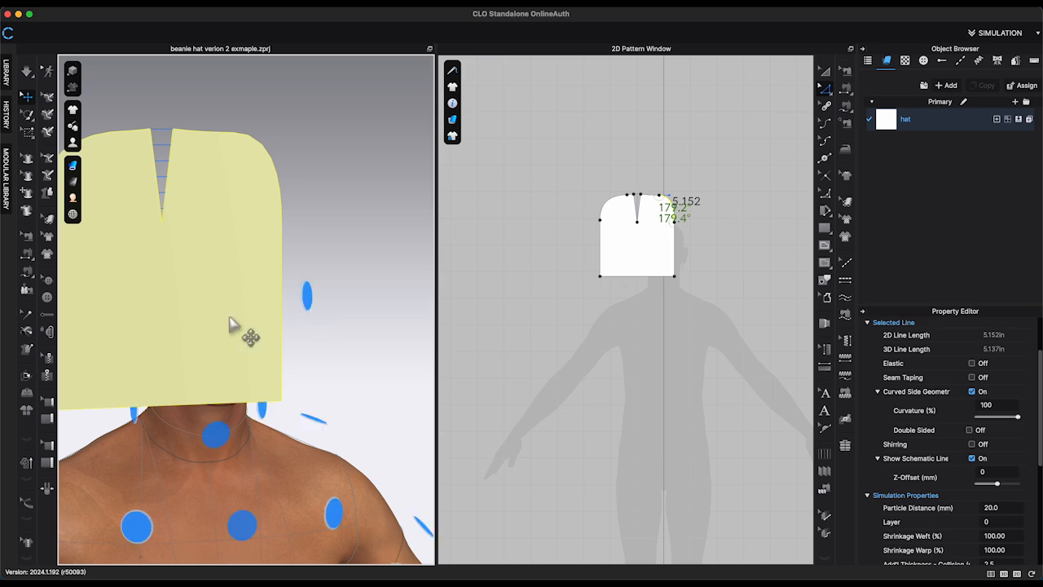
pyautogui.click(230, 322)
pyautogui.moveTo(230, 322); pyautogui.dragTo(212, 340, button='right')
pyautogui.click(210, 377)
# - Raise the wrapped panel and position it in front of the avatar's forehead
pyautogui.moveTo(210, 377); pyautogui.dragTo(212, 215)
pyautogui.moveTo(212, 215); pyautogui.dragTo(308, 225, button='right')
pyautogui.moveTo(308, 224); pyautogui.dragTo(300, 212)
pyautogui.click(345, 259)
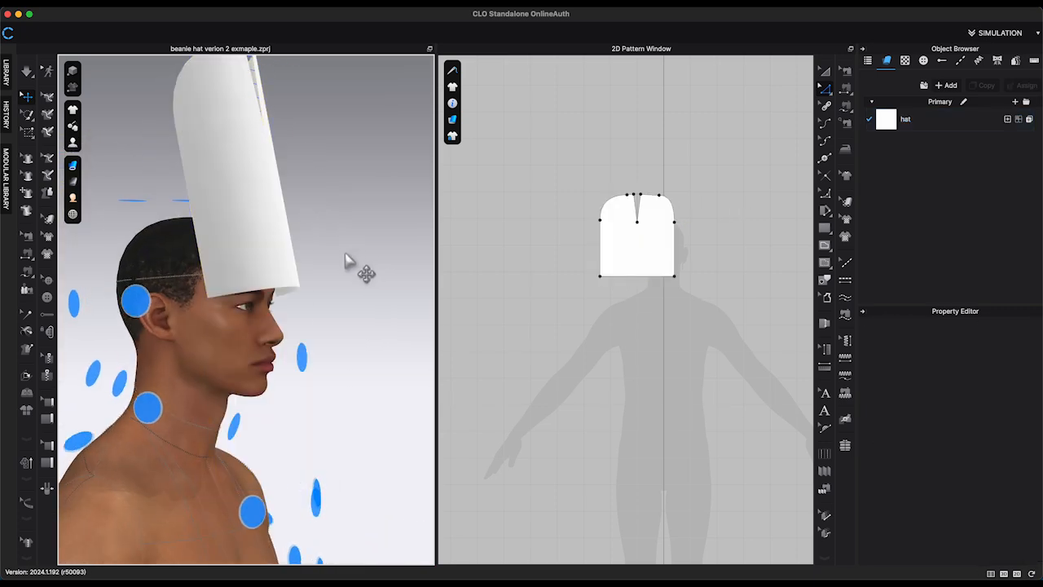
# - Clone the panel as a symmetric pattern with sewing and place the copy beside the original in the 2D layout
pyautogui.press('2')
pyautogui.rightClick(624, 240)
pyautogui.rightClick(622, 242)
pyautogui.click(825, 72)
pyautogui.rightClick(646, 243)
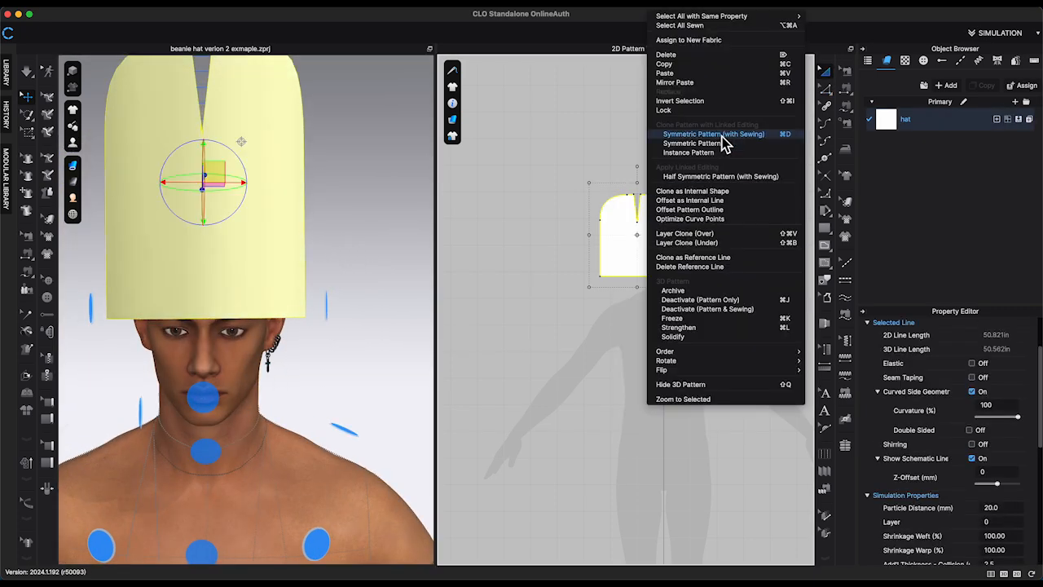
pyautogui.click(722, 135)
pyautogui.press('4')
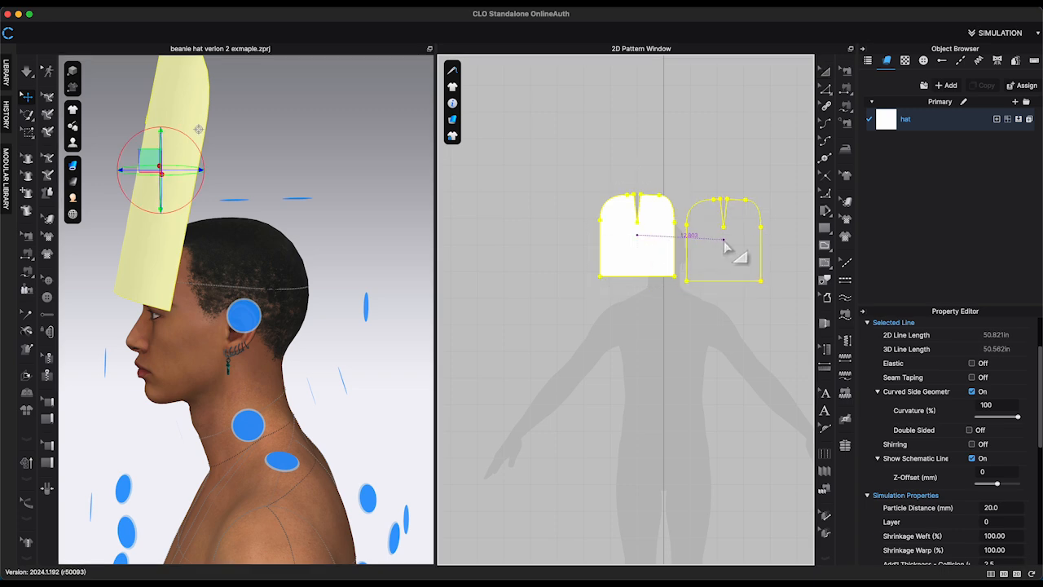
pyautogui.click(726, 236)
# - Move the cloned panel behind the avatar's head as the back of the hat
pyautogui.press('5')
pyautogui.moveTo(338, 249)
pyautogui.mouseDown()
pyautogui.moveTo(320, 264)
pyautogui.moveTo(376, 314)
pyautogui.mouseUp()
pyautogui.moveTo(374, 298); pyautogui.dragTo(284, 276)
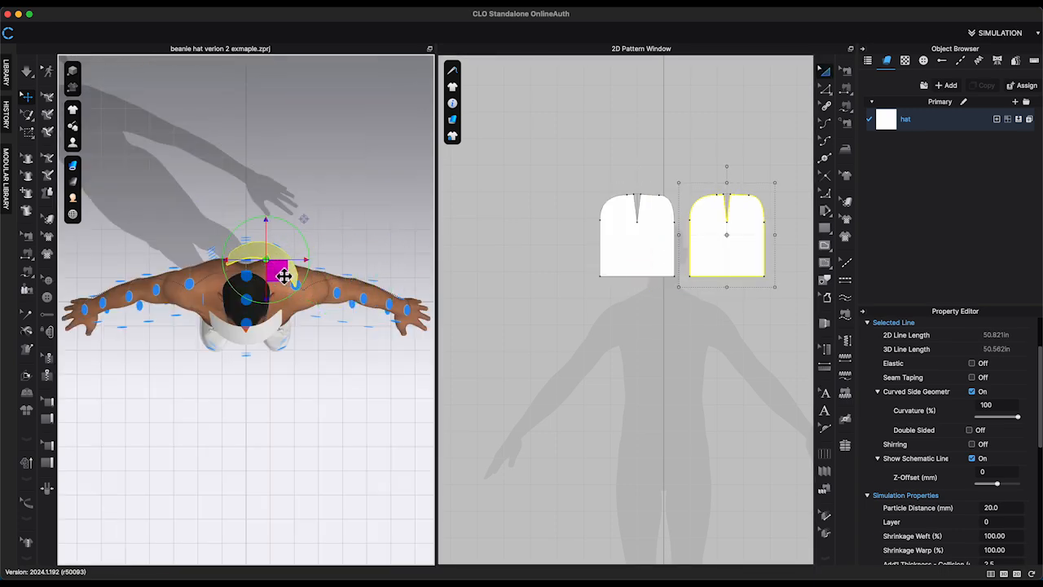
pyautogui.press('4')
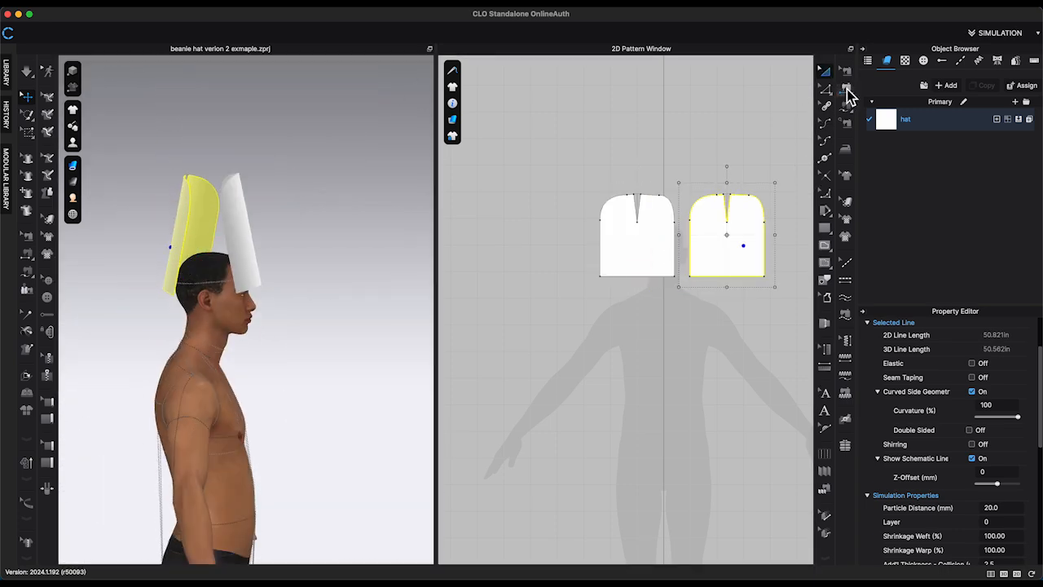
# - Sew the two panels together from the dart tops along the crown curves and down both side edges
pyautogui.click(847, 89)
pyautogui.click(691, 287)
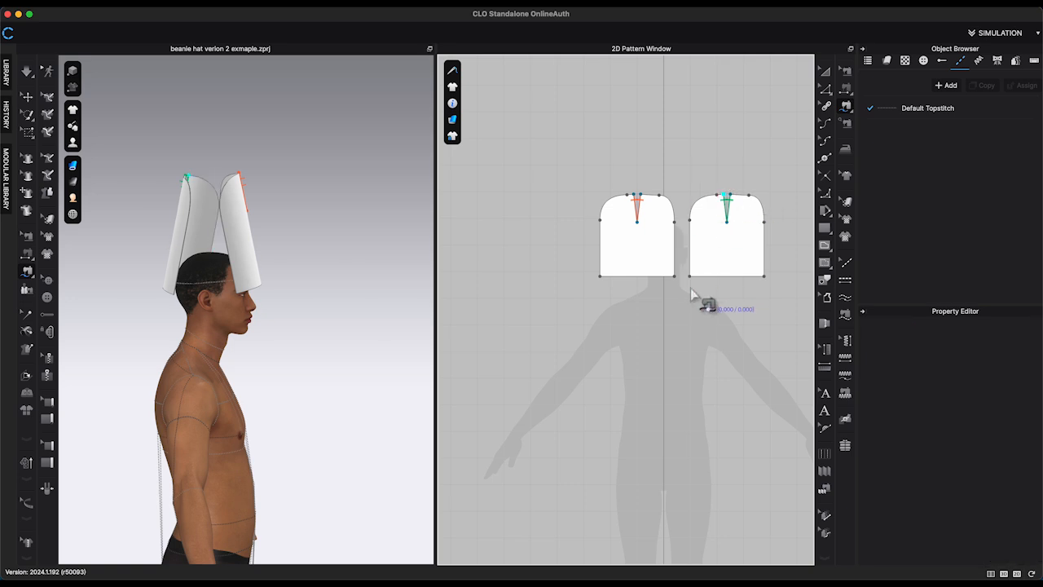
pyautogui.click(672, 247)
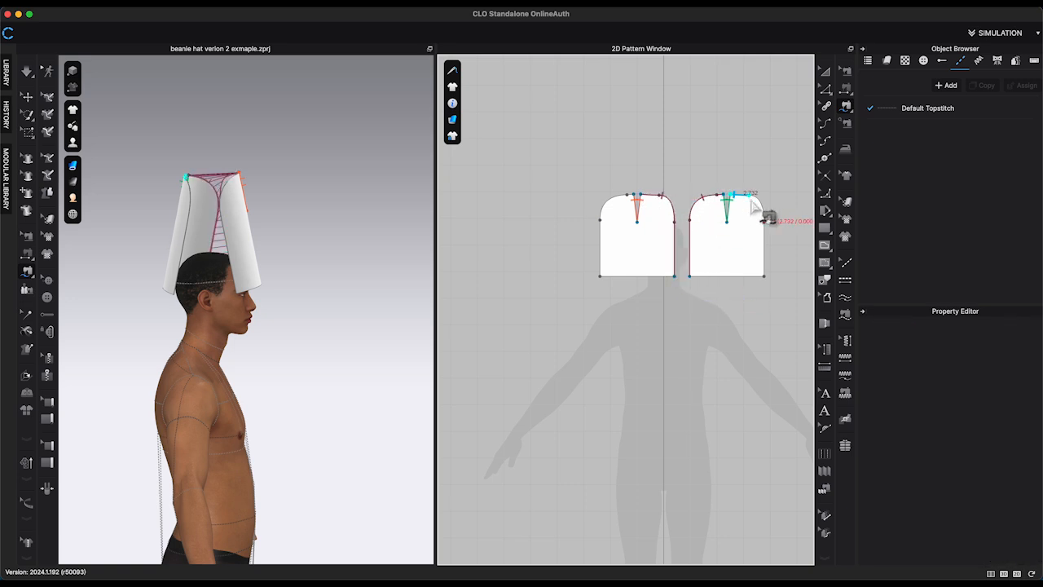
pyautogui.click(635, 197)
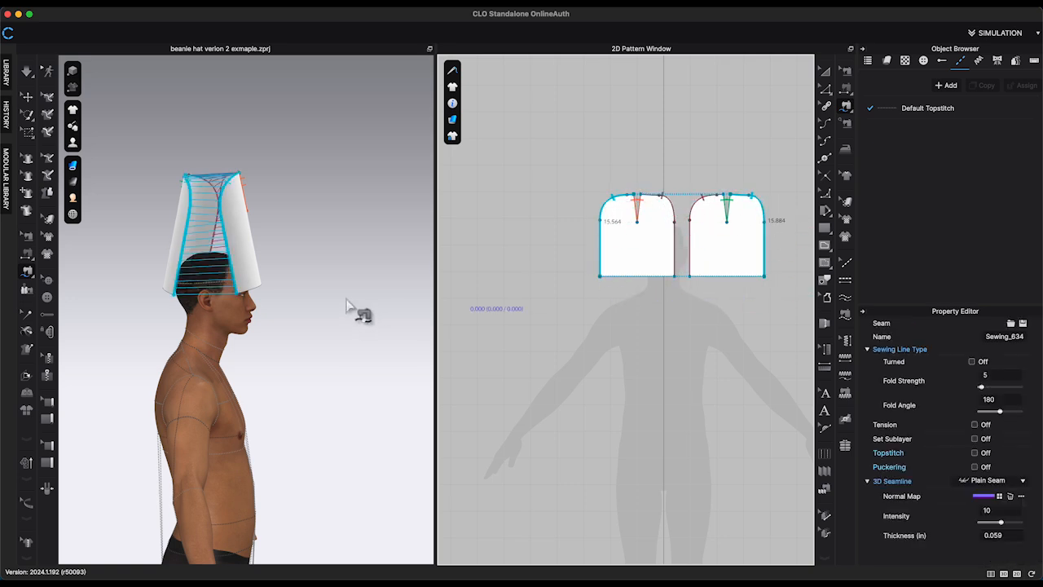
# - Simulate the sewn hat and pull the lower edges of both panels outward and down around the avatar's head
pyautogui.scroll(10, 364, 400)
pyautogui.scroll(-10, 373, 367)
pyautogui.press('space')
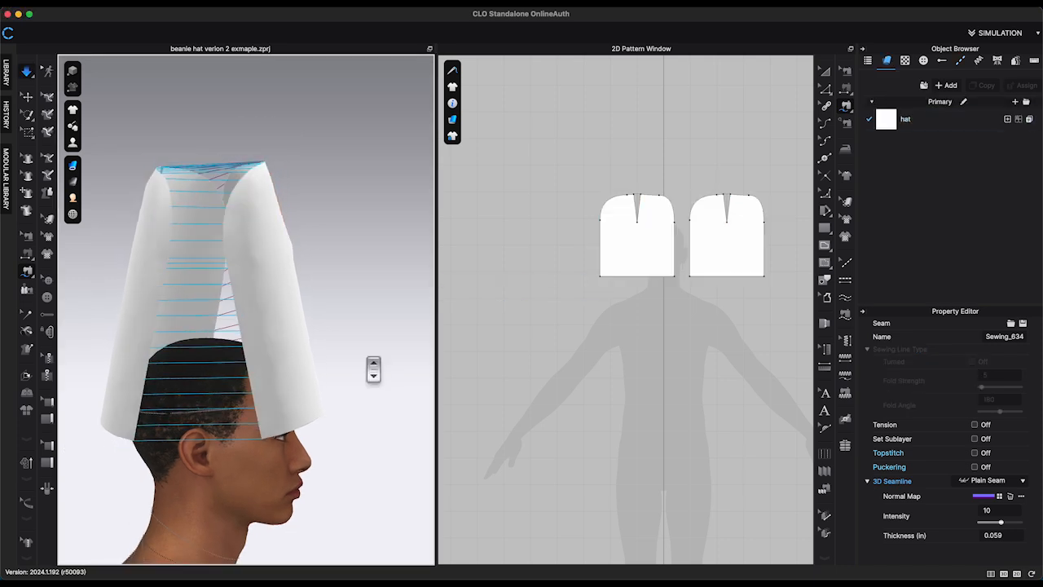
pyautogui.moveTo(346, 374); pyautogui.dragTo(145, 361, button='right')
pyautogui.click(118, 371)
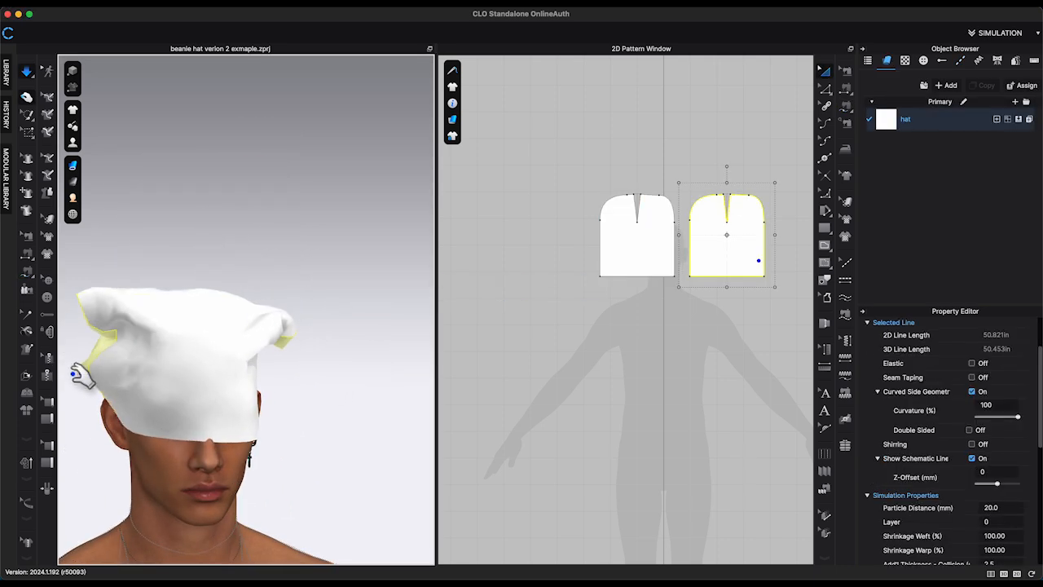
pyautogui.moveTo(248, 412); pyautogui.dragTo(314, 407)
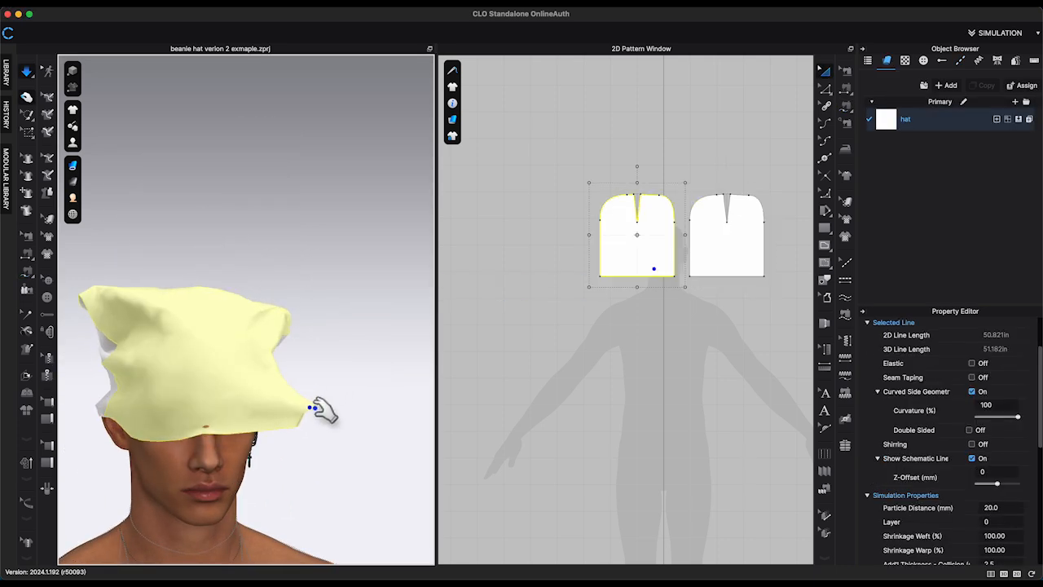
pyautogui.moveTo(314, 407); pyautogui.dragTo(277, 411, button='right')
pyautogui.moveTo(353, 406); pyautogui.dragTo(397, 434)
pyautogui.moveTo(397, 434); pyautogui.dragTo(294, 424, button='right')
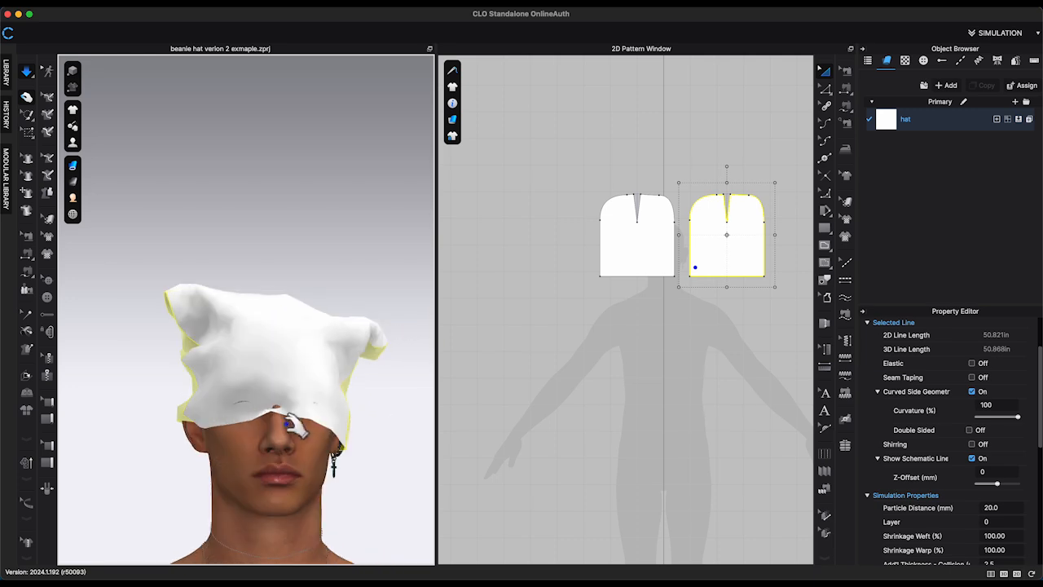
pyautogui.moveTo(162, 419); pyautogui.dragTo(147, 420)
pyautogui.moveTo(199, 397); pyautogui.dragTo(151, 400)
pyautogui.moveTo(214, 407); pyautogui.dragTo(176, 408, button='right')
# - Reshape the first panel's left side into one smooth curve from the dart top to the lower-left corner
pyautogui.click(780, 106)
pyautogui.scroll(3, 696, 202)
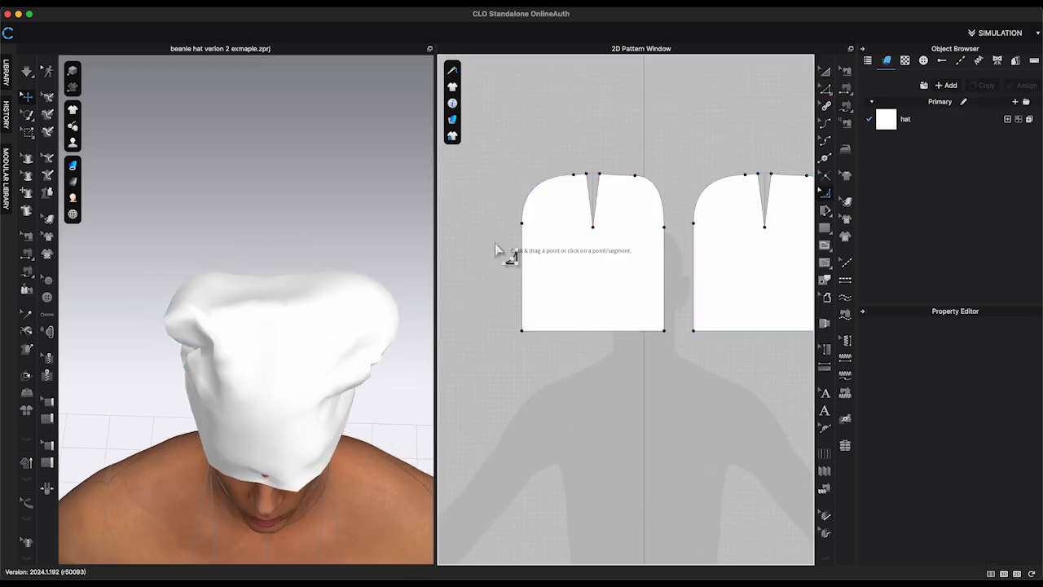
pyautogui.click(591, 170)
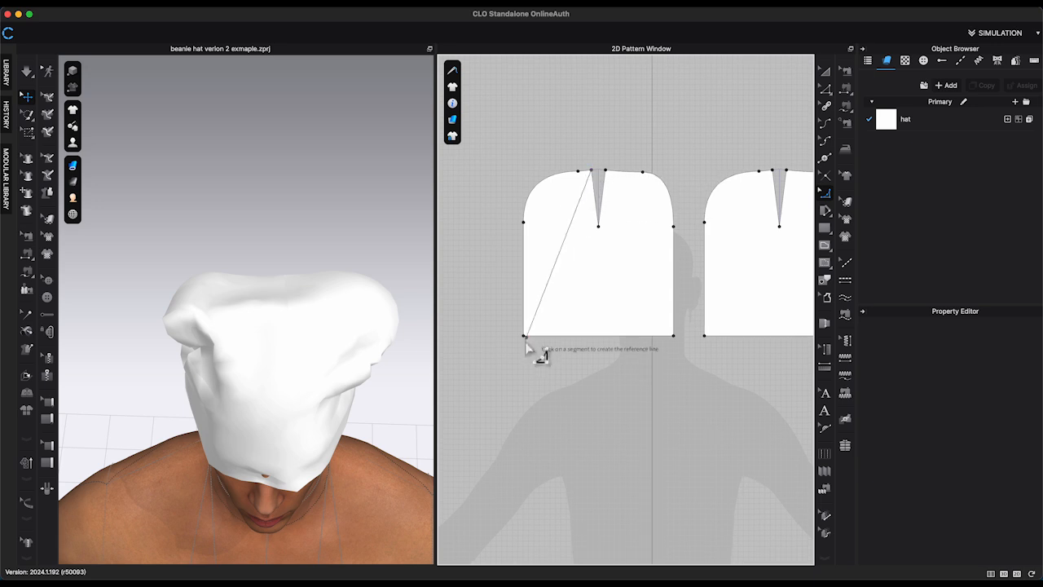
pyautogui.click(523, 334)
pyautogui.moveTo(559, 186); pyautogui.dragTo(561, 188)
# - Reshape the panel's right side into a matching smooth curve from the dart top to the lower-right corner
pyautogui.click(605, 170)
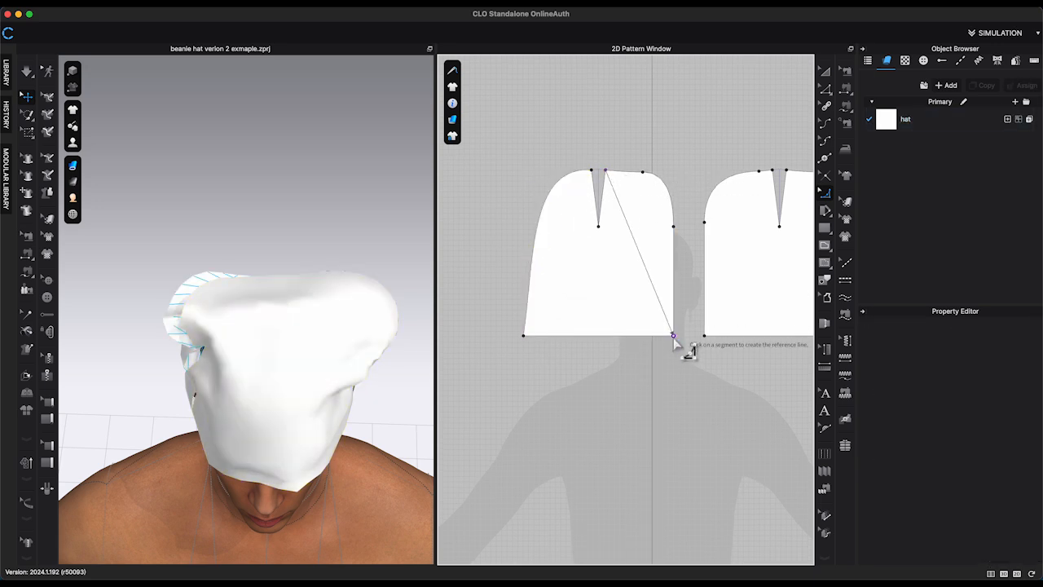
pyautogui.click(673, 335)
pyautogui.moveTo(644, 205); pyautogui.dragTo(653, 209)
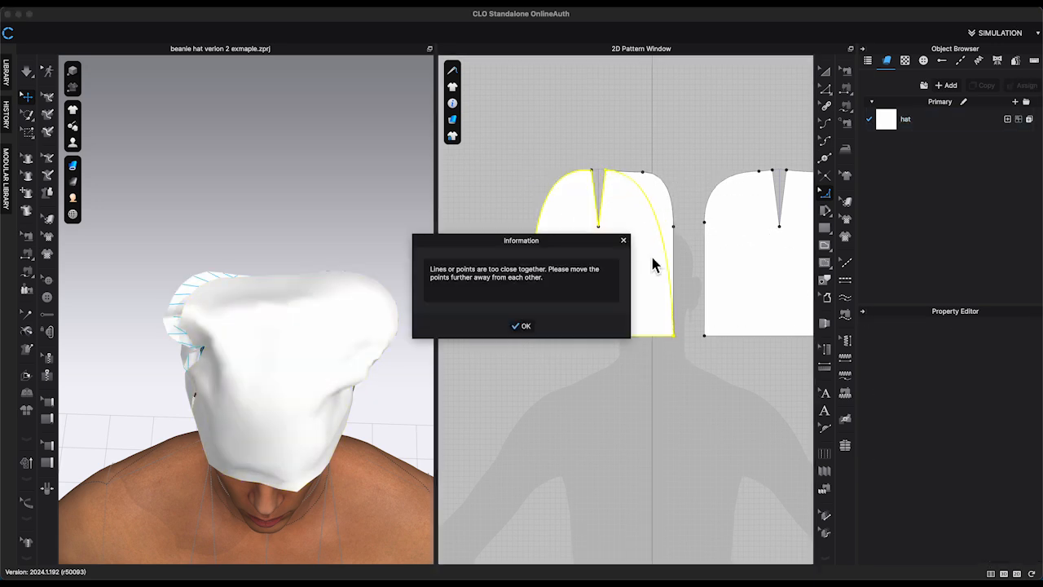
pyautogui.press('Return')
pyautogui.click(641, 204)
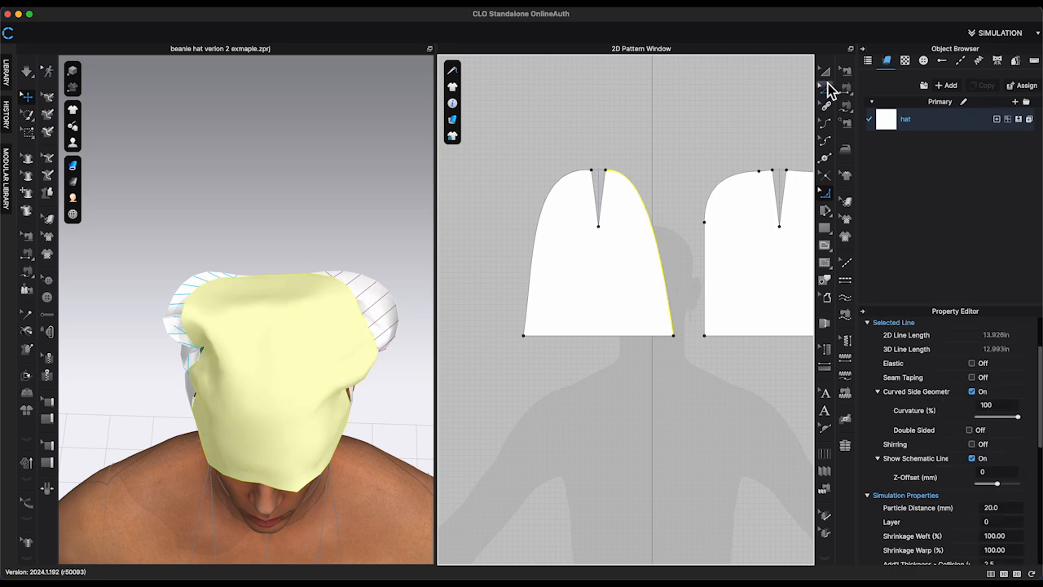
# - Reset the reshaped panel's 3D placement and paste a copy beside it in the 2D layout to replace the second panel
pyautogui.click(826, 89)
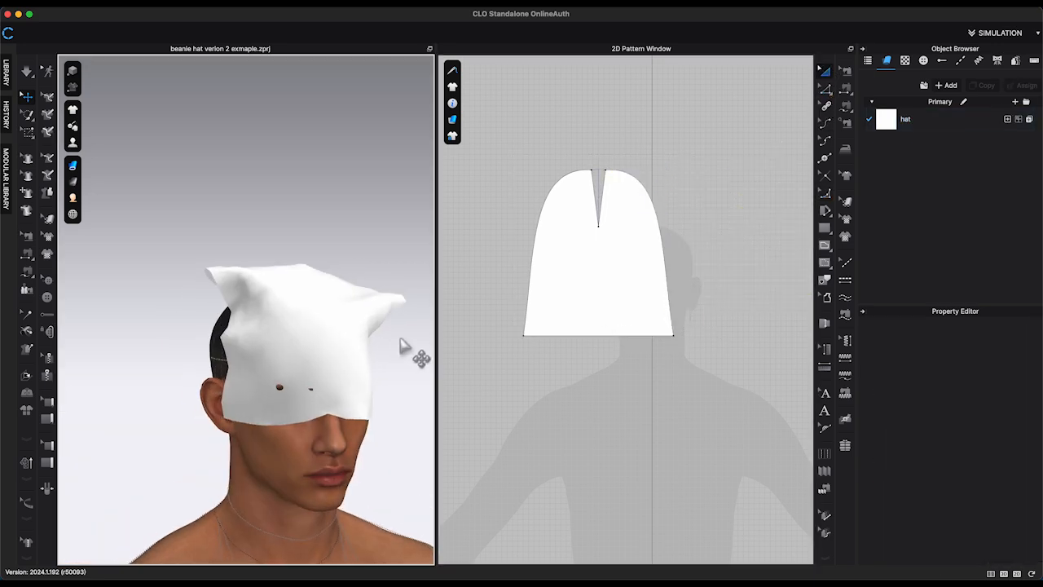
pyautogui.rightClick(332, 280)
pyautogui.click(410, 203)
pyautogui.press('super+v')
pyautogui.click(683, 253)
pyautogui.scroll(-5, 377, 305)
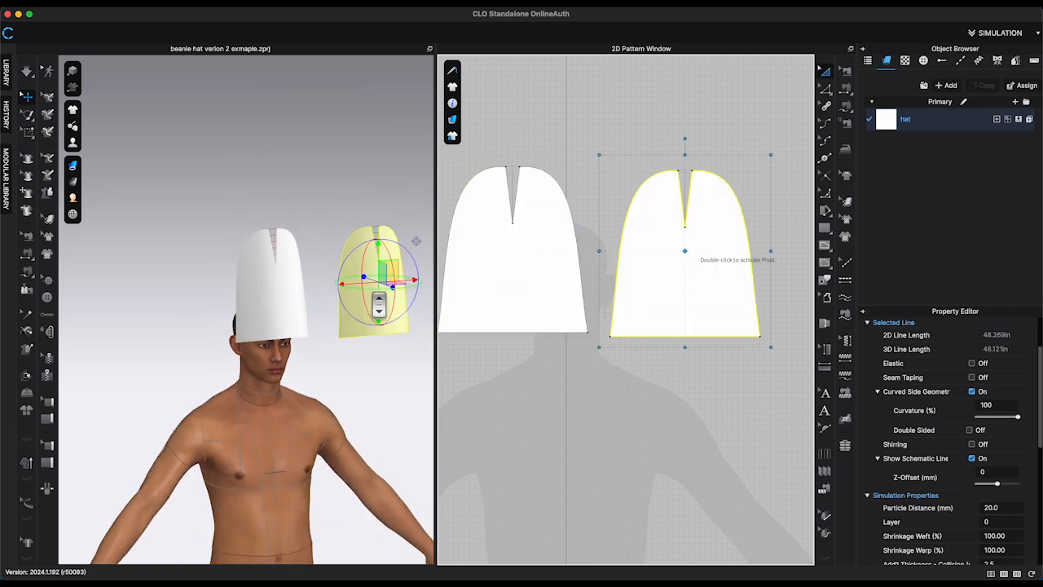
# - Move the pasted panel behind the avatar's head as the back of the hat
pyautogui.press('5')
pyautogui.moveTo(410, 306); pyautogui.dragTo(331, 314)
pyautogui.moveTo(385, 318); pyautogui.dragTo(289, 268)
# - During simulation, pull the reshaped hat's lower edges outward and down over the avatar's head
pyautogui.press('4')
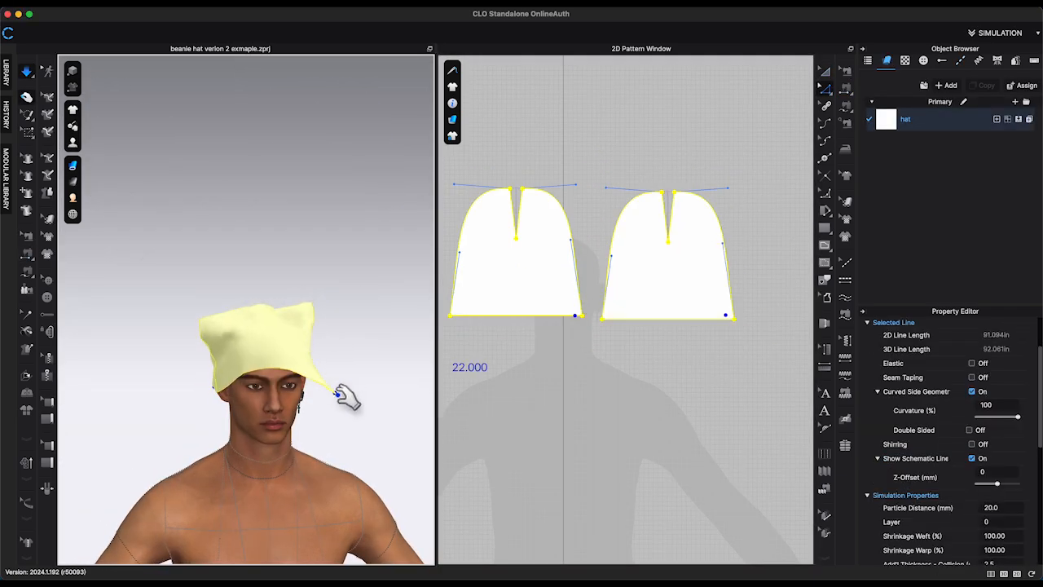
pyautogui.moveTo(196, 378); pyautogui.dragTo(304, 382, button='right')
pyautogui.moveTo(237, 379); pyautogui.dragTo(212, 441)
pyautogui.moveTo(377, 397); pyautogui.dragTo(330, 395, button='right')
# - Roll up the bottom edges of both panels once with a distance of 2.500 in
pyautogui.click(828, 88)
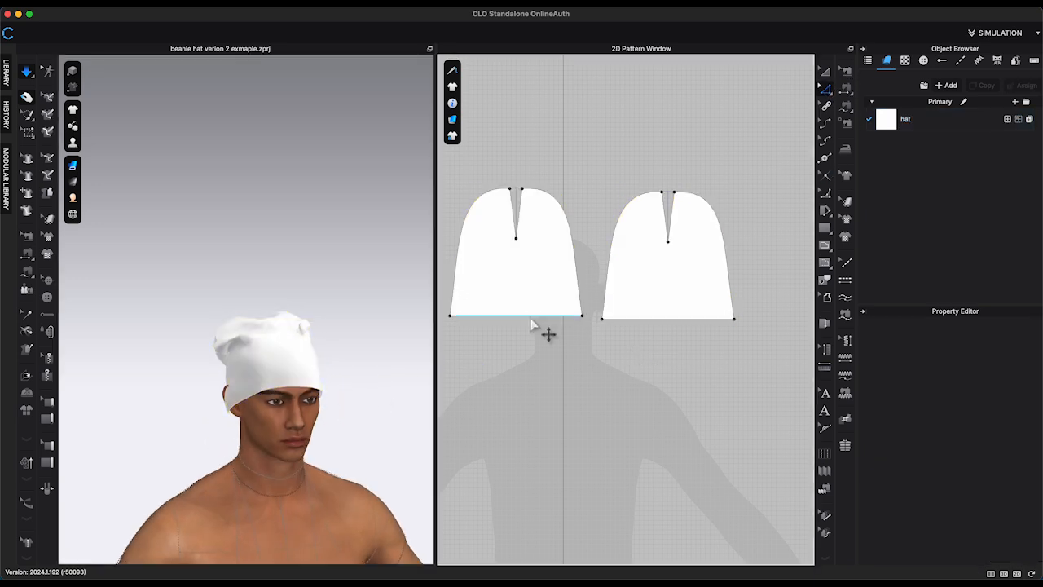
pyautogui.click(530, 315)
pyautogui.keyDown('shift'); pyautogui.click(669, 319); pyautogui.keyUp('shift')
pyautogui.rightClick(665, 319)
pyautogui.click(689, 500)
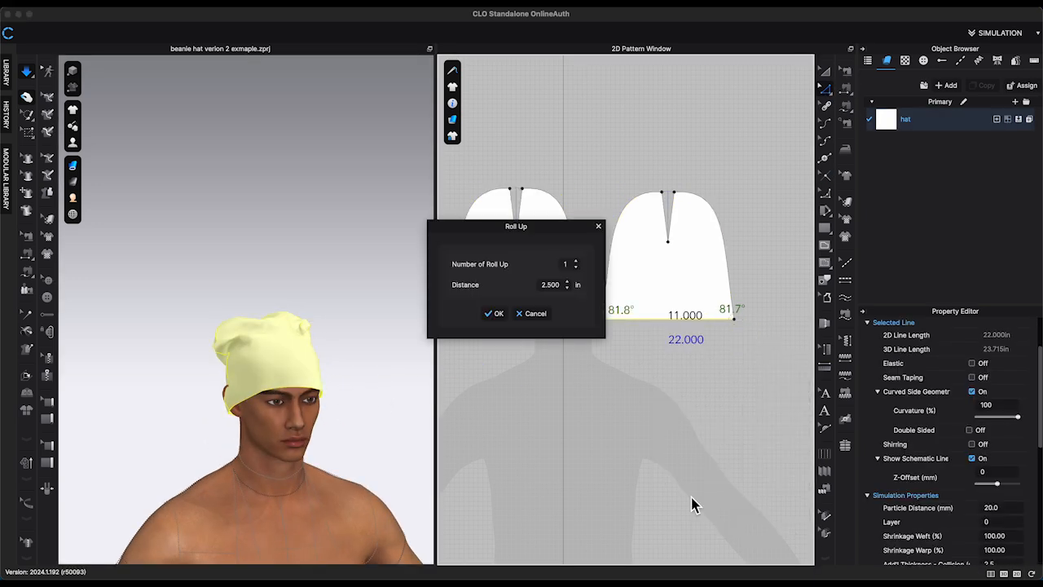
pyautogui.click(495, 313)
# - Pull the rolled cuff and the hat body into position around the front, sides and back of the avatar's head
pyautogui.moveTo(295, 371); pyautogui.dragTo(249, 391, button='right')
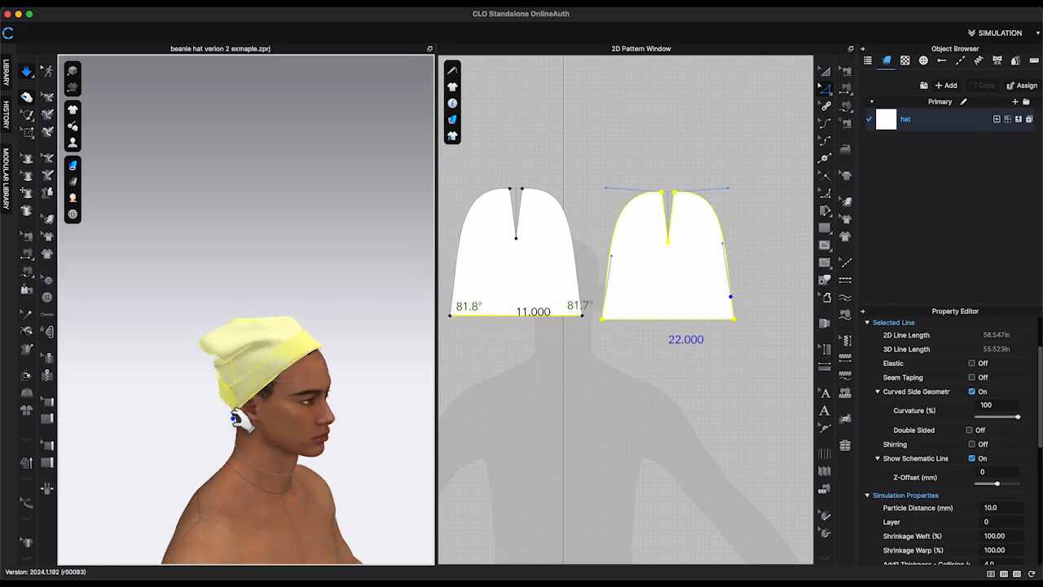
pyautogui.moveTo(239, 459); pyautogui.dragTo(229, 441)
pyautogui.press('2')
pyautogui.moveTo(311, 375); pyautogui.dragTo(341, 464)
pyautogui.moveTo(348, 465); pyautogui.dragTo(241, 340, button='right')
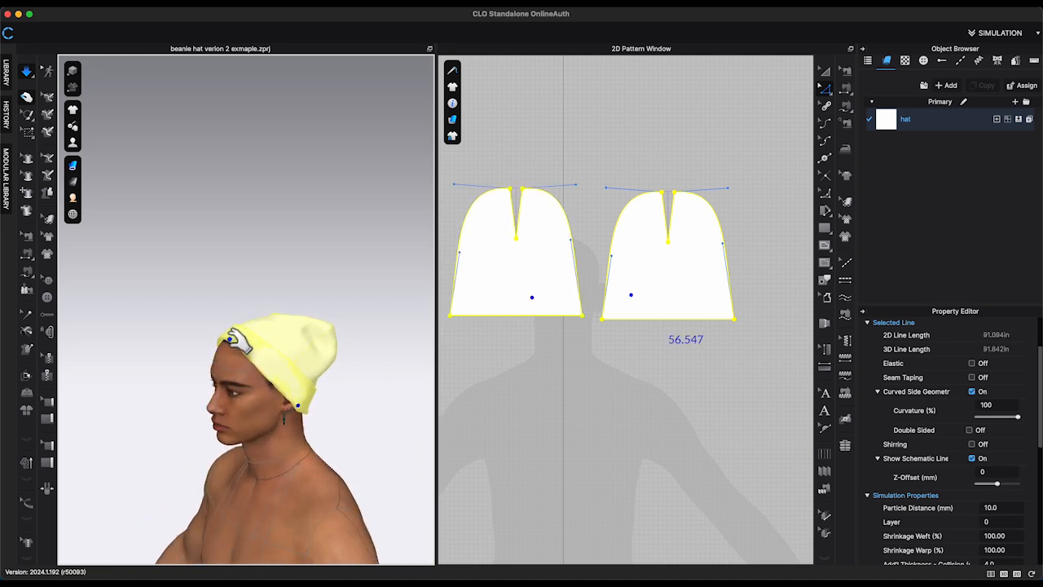
pyautogui.moveTo(139, 378); pyautogui.dragTo(159, 370)
pyautogui.moveTo(249, 347); pyautogui.dragTo(306, 287)
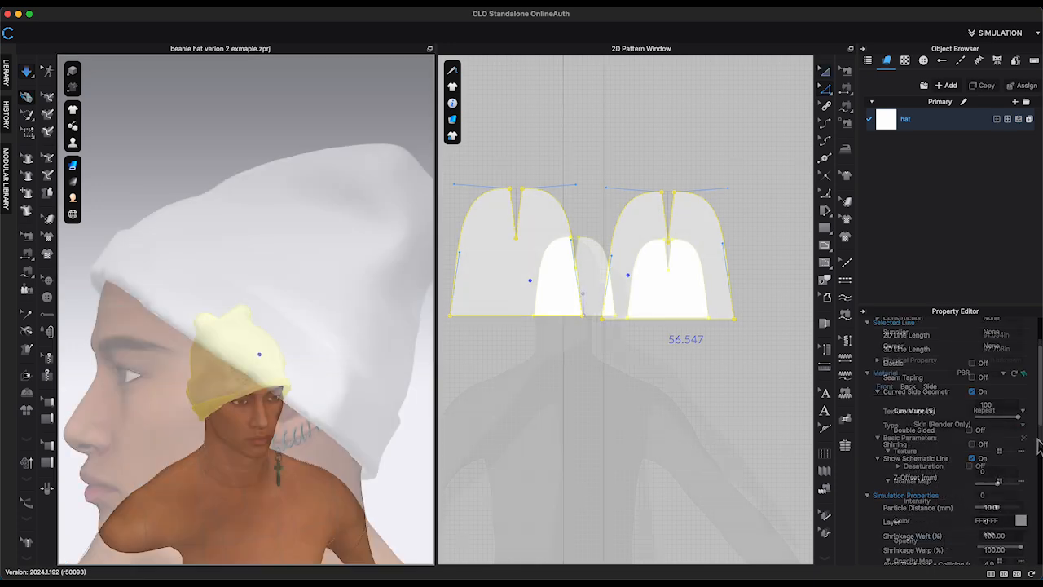
# - Set the hat fabric type to Knitwear, try the Honeycomb stitching, and settle on Rib 1×1
pyautogui.click(917, 537)
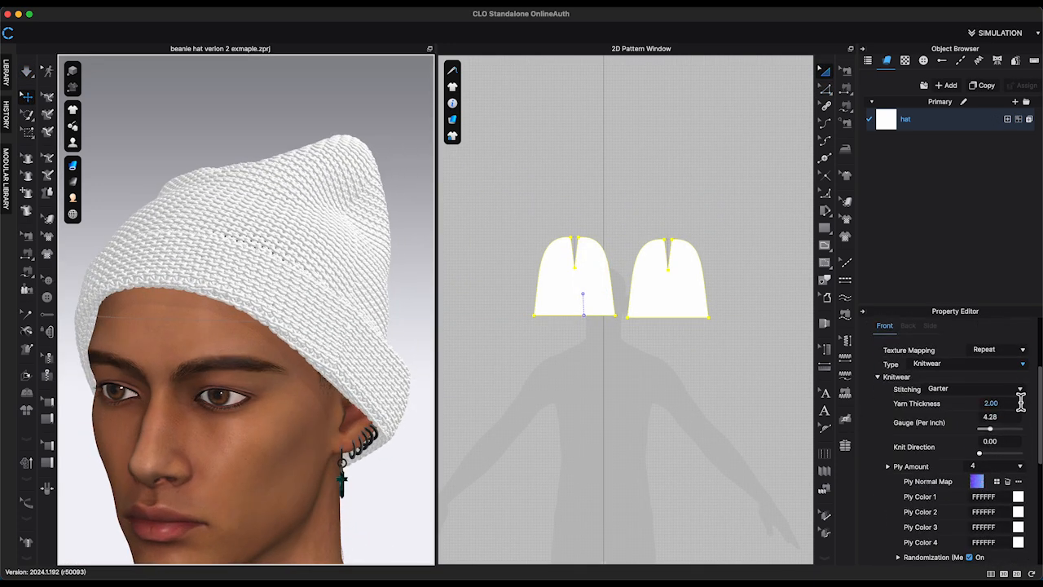
pyautogui.click(1015, 390)
pyautogui.click(940, 460)
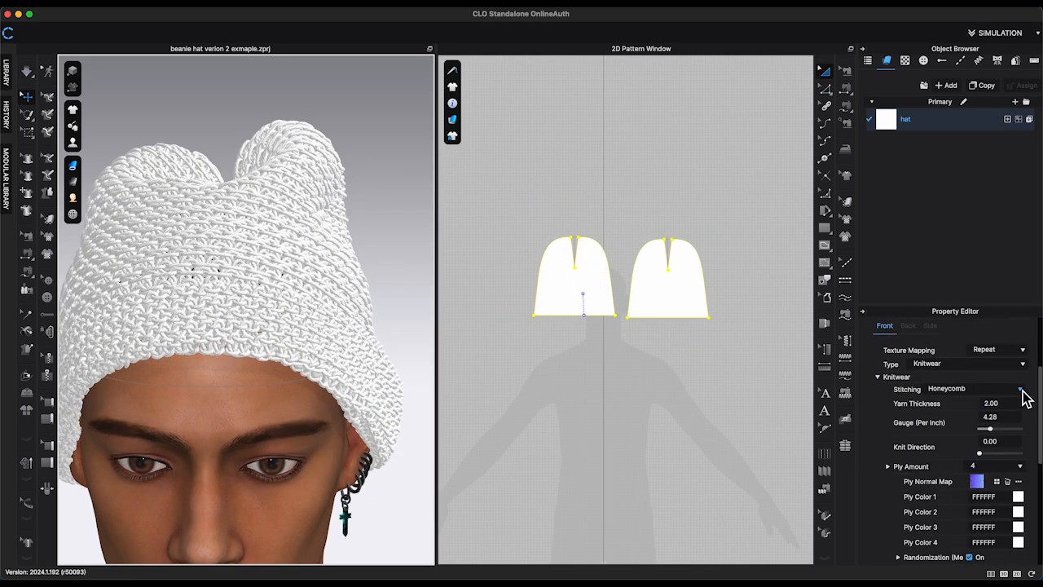
pyautogui.click(1019, 389)
pyautogui.click(955, 432)
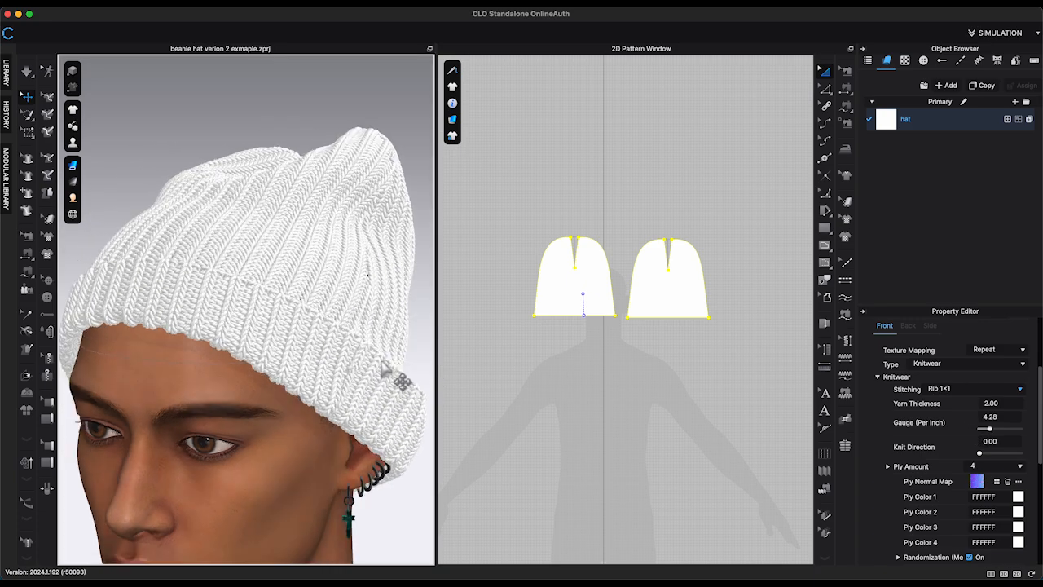
# - Color the knit fabric pale beige (RGB 227, 218, 210) from the Coloro 3500 palette and render the hat
pyautogui.scroll(-5, 1026, 434)
pyautogui.click(657, 310)
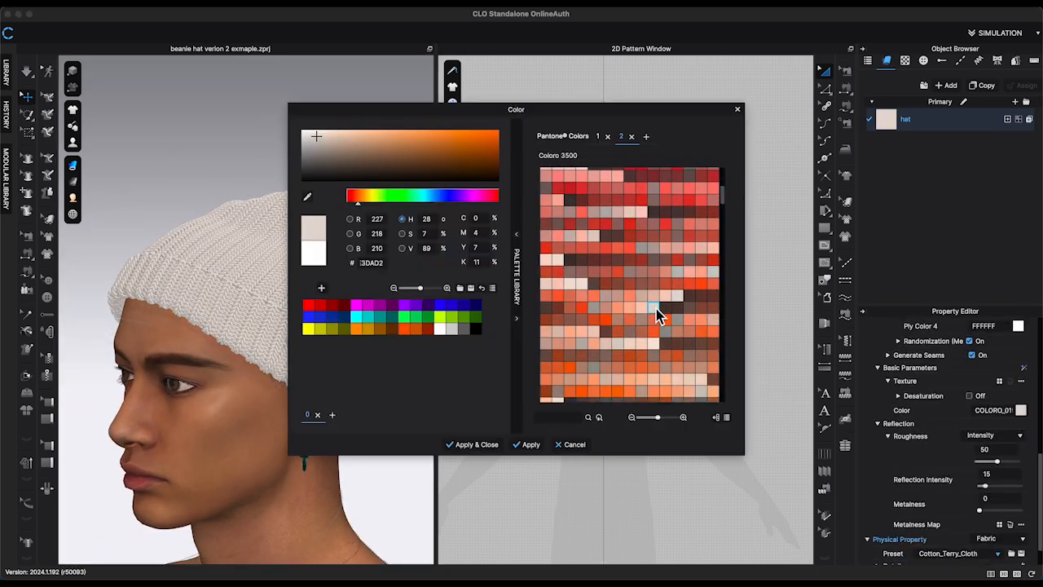
pyautogui.click(472, 445)
pyautogui.press('2')
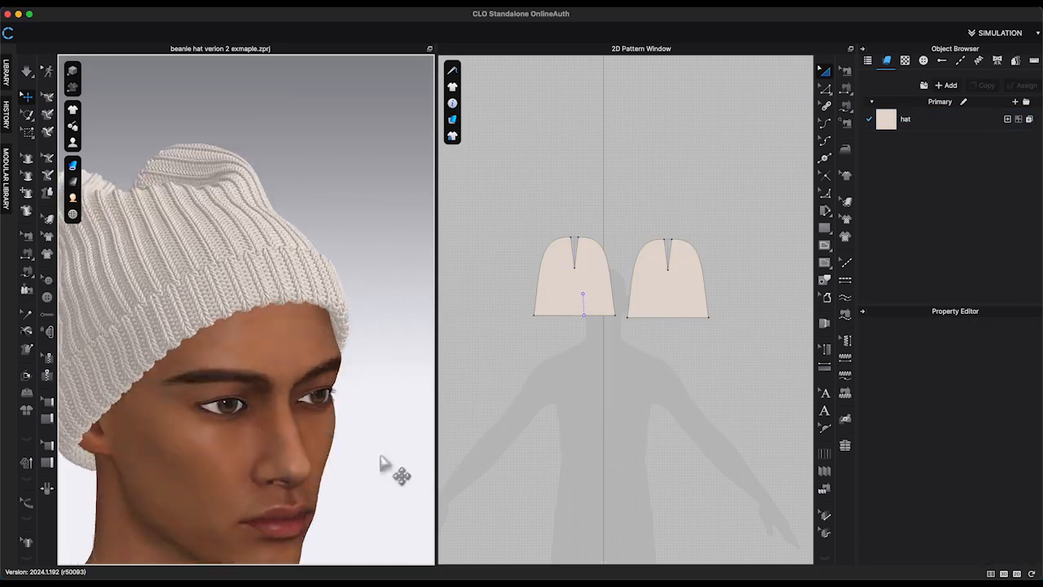
pyautogui.press('F10')
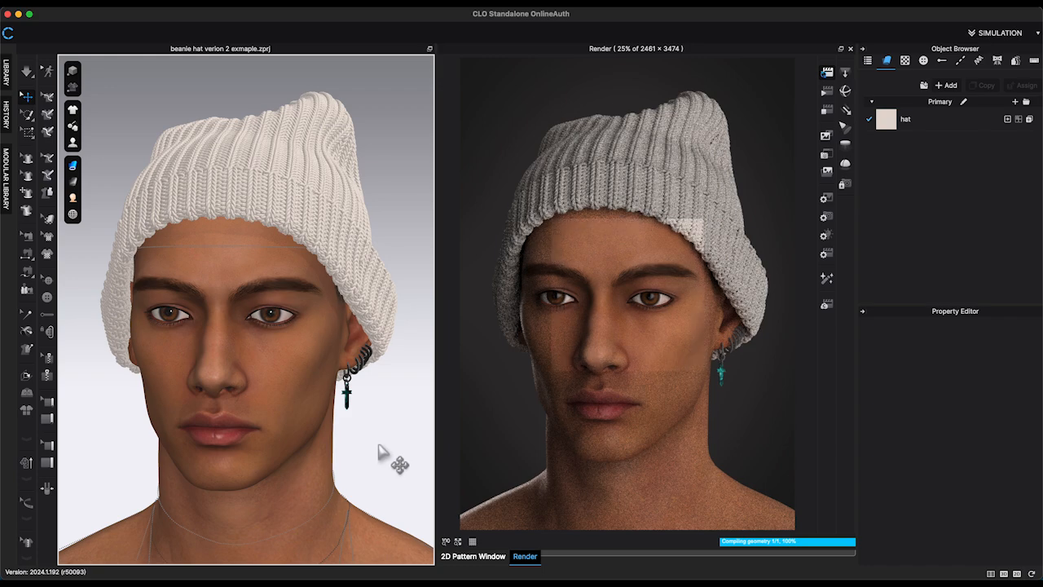
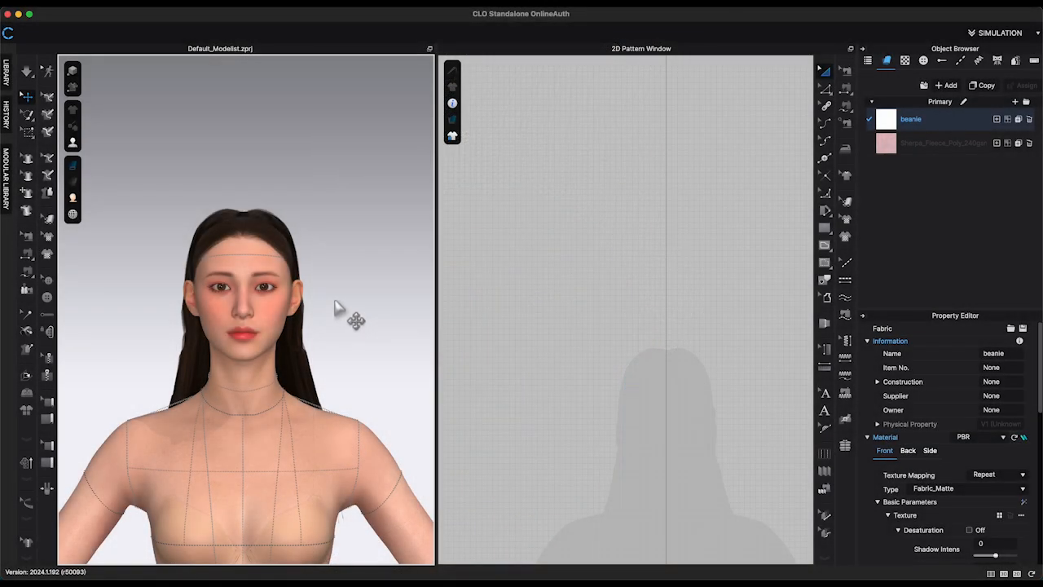
# - Check the head circumference of the female avatar using the measurement line around the forehead
pyautogui.scroll(5, 345, 310)
pyautogui.scroll(4, 356, 366)
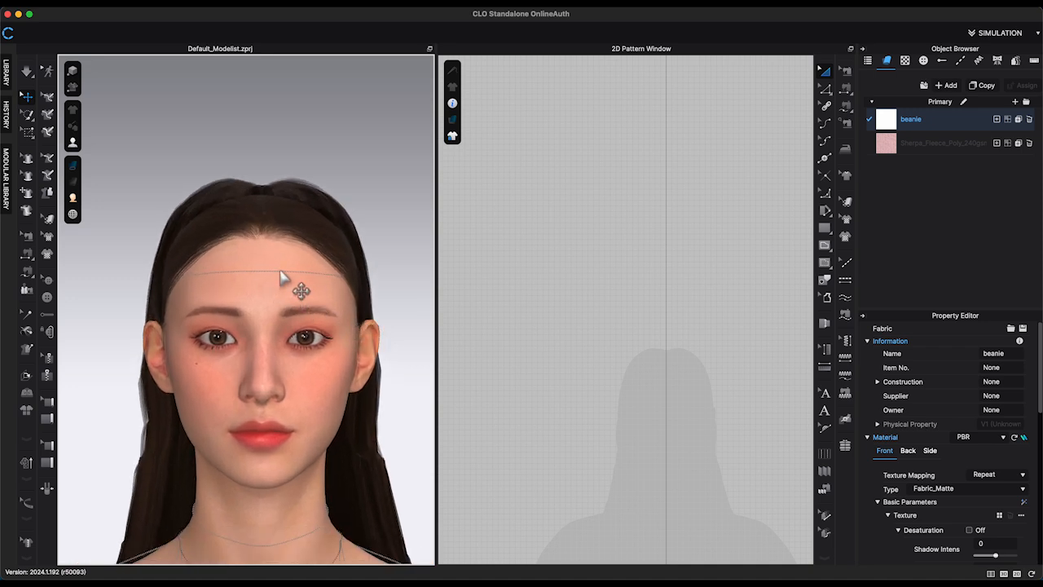
pyautogui.click(280, 278)
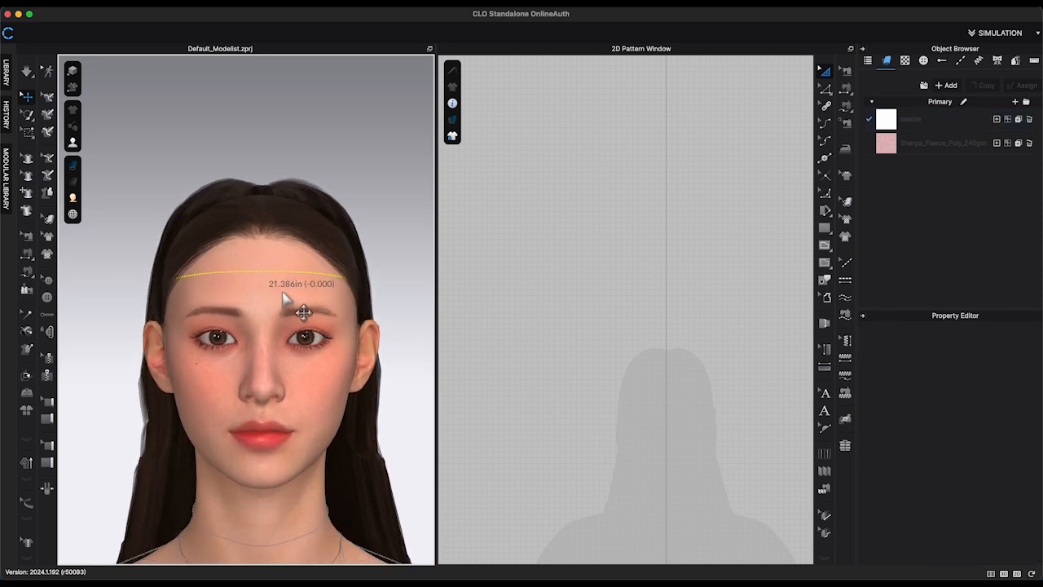
# - Create a rectangle pattern 22 in wide and 10 in high for the beanie in the 2D layout
pyautogui.scroll(3, 785, 425)
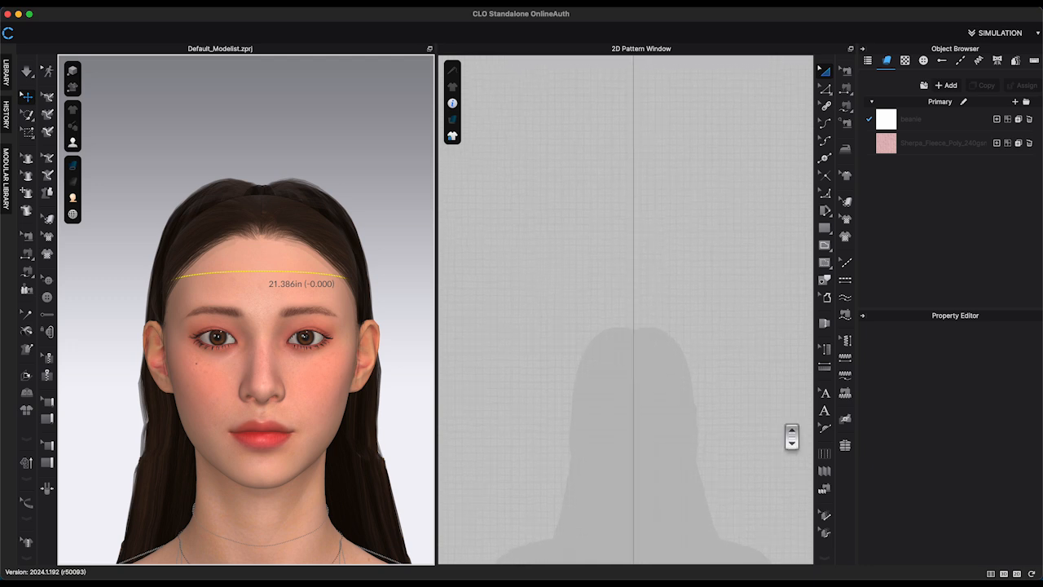
pyautogui.click(825, 229)
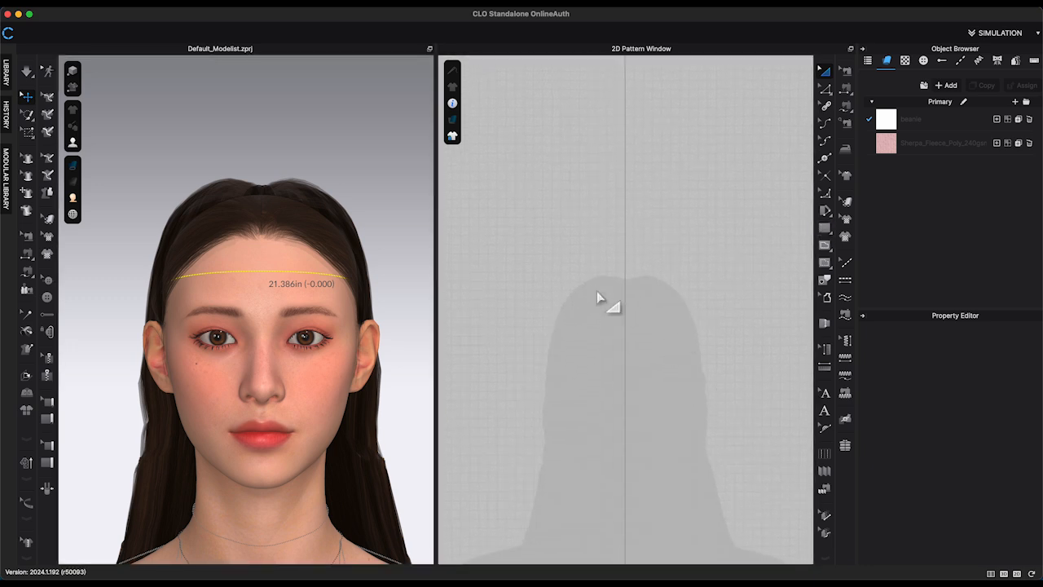
pyautogui.click(560, 322)
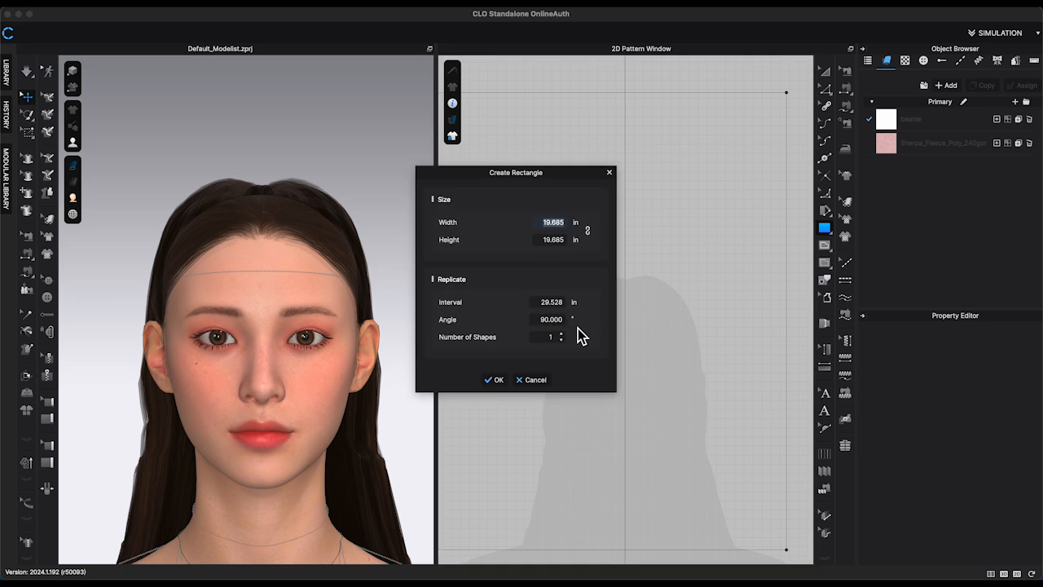
pyautogui.write('22')
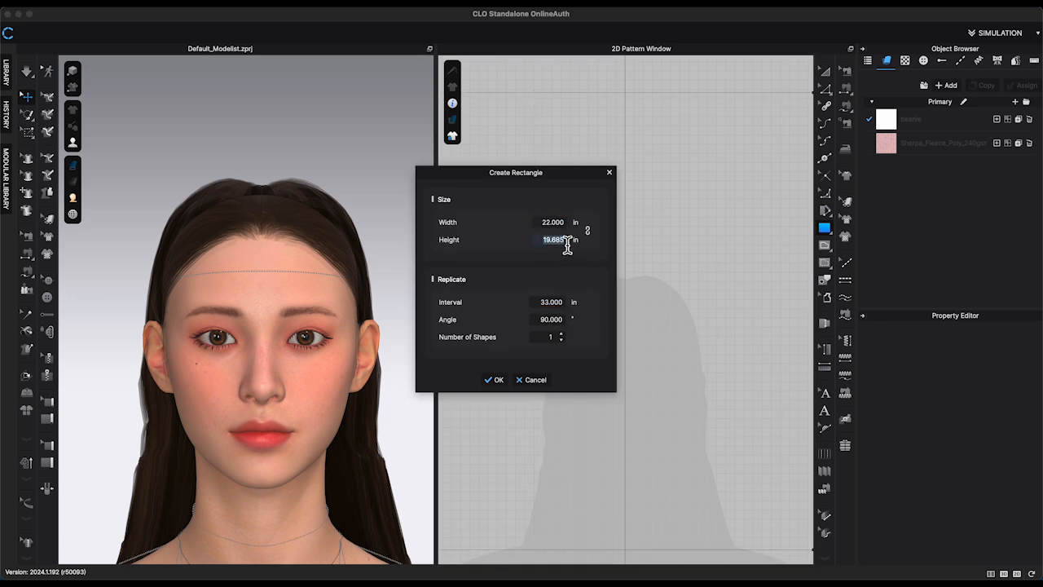
pyautogui.press('BackSpace')
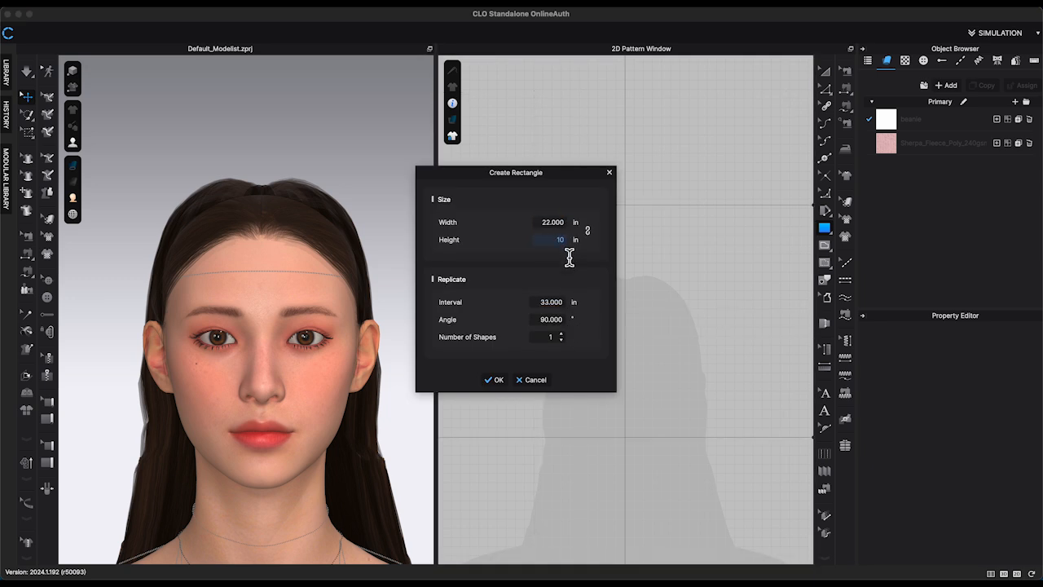
pyautogui.write('10')
pyautogui.click(497, 380)
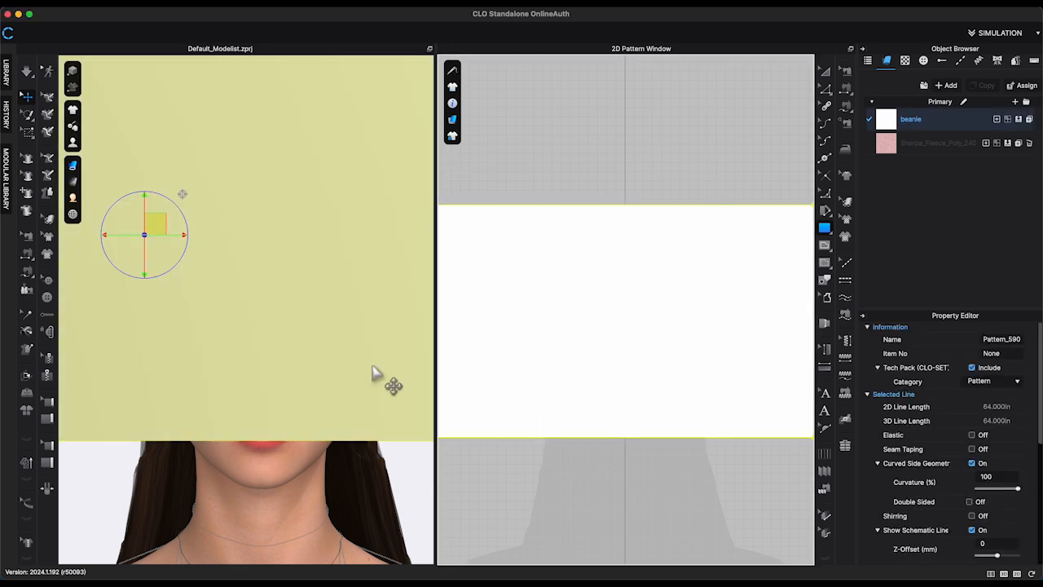
# - Wrap the rectangle pattern around the avatar's head in the 3D view
pyautogui.scroll(-3, 373, 372)
pyautogui.moveTo(303, 284); pyautogui.dragTo(326, 394, button='right')
pyautogui.moveTo(324, 394); pyautogui.dragTo(331, 209)
pyautogui.moveTo(331, 209); pyautogui.dragTo(291, 252, button='right')
pyautogui.click(291, 252)
# - Sew the rectangle's two short side edges together and simulate the resulting tube on the avatar's head
pyautogui.scroll(-3, 725, 174)
pyautogui.click(725, 174)
pyautogui.click(846, 88)
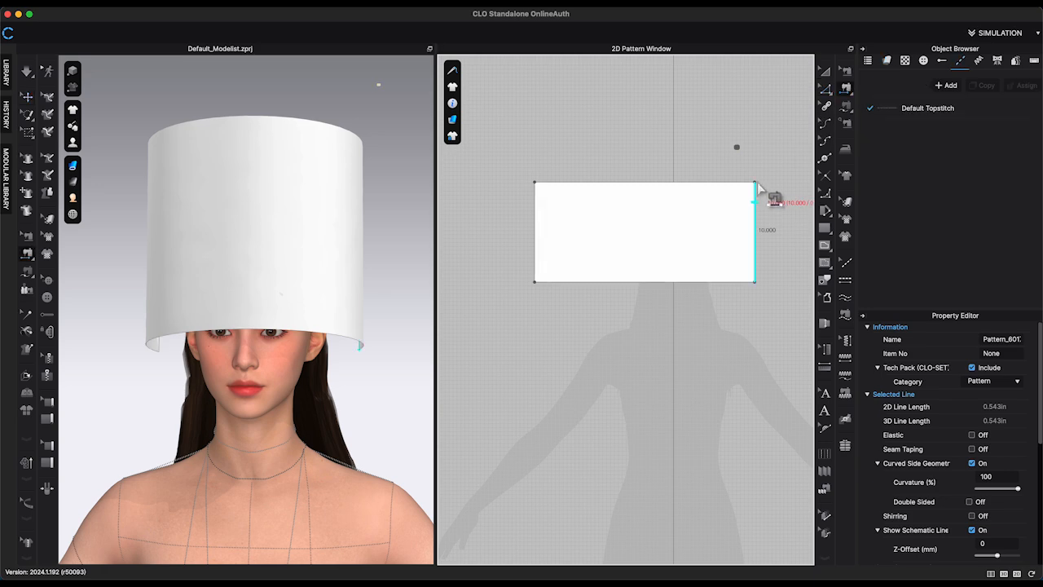
pyautogui.click(848, 90)
pyautogui.click(252, 182)
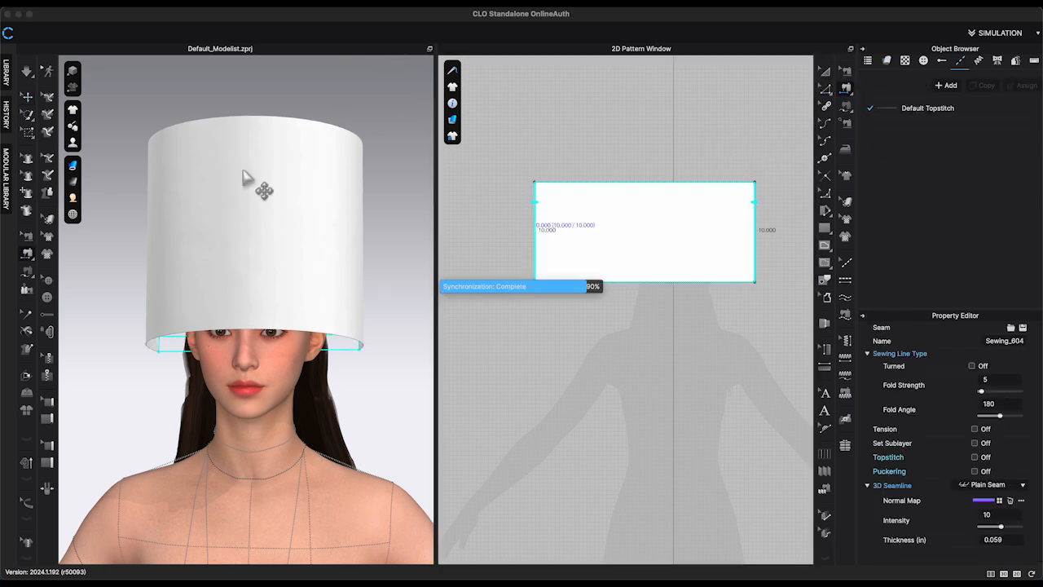
pyautogui.press('space')
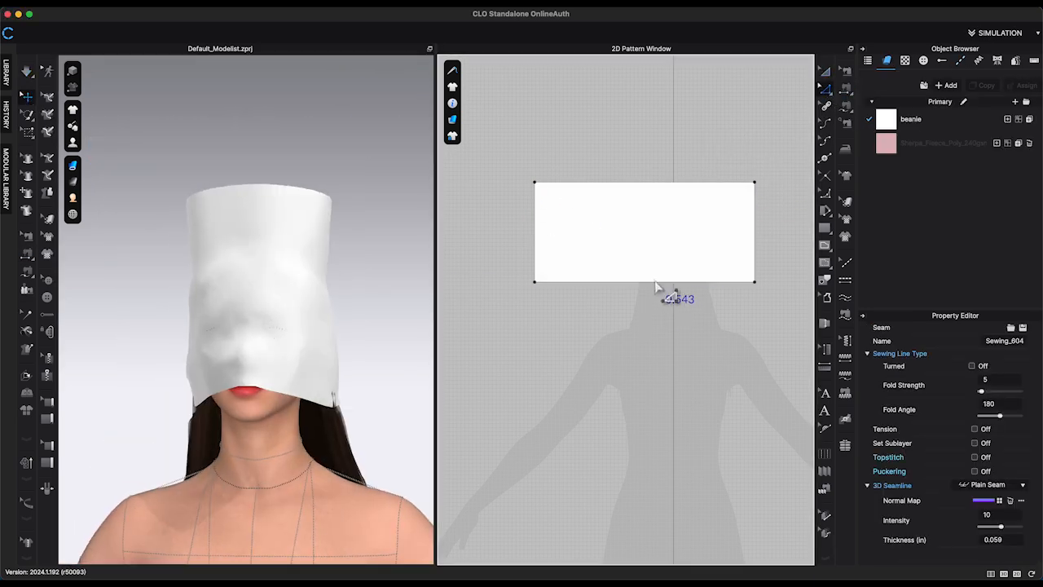
# - Offset the rectangle's bottom edge inward by 2.5 in as one extended internal line
pyautogui.click(662, 283)
pyautogui.rightClick(660, 283)
pyautogui.click(719, 384)
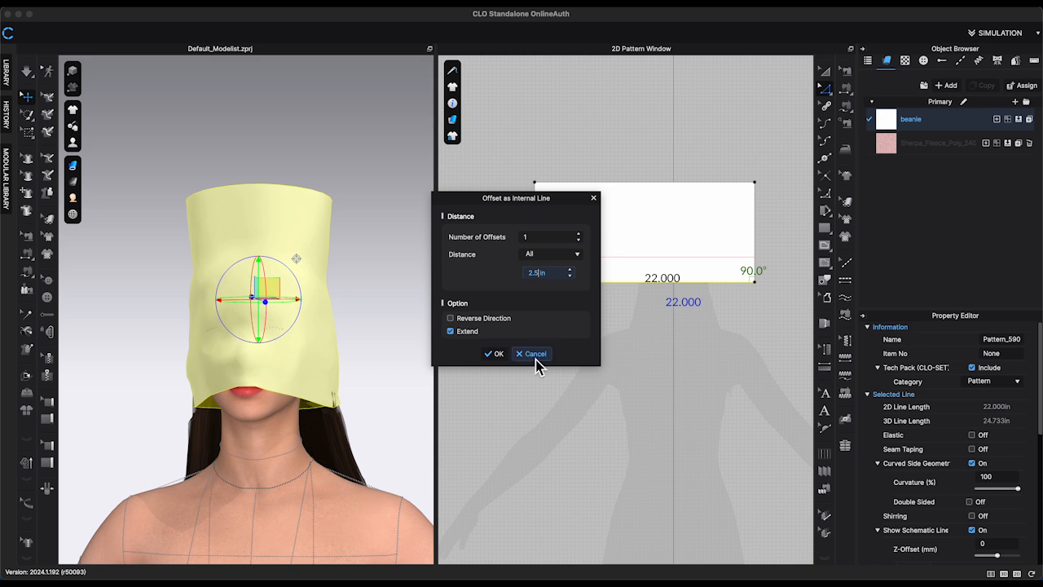
pyautogui.click(494, 354)
# - Fold the bottom band upward along the internal line with Fold Rendering on and a fold angle of 278, and simulate the cuff
pyautogui.moveTo(353, 421); pyautogui.dragTo(137, 392, button='right')
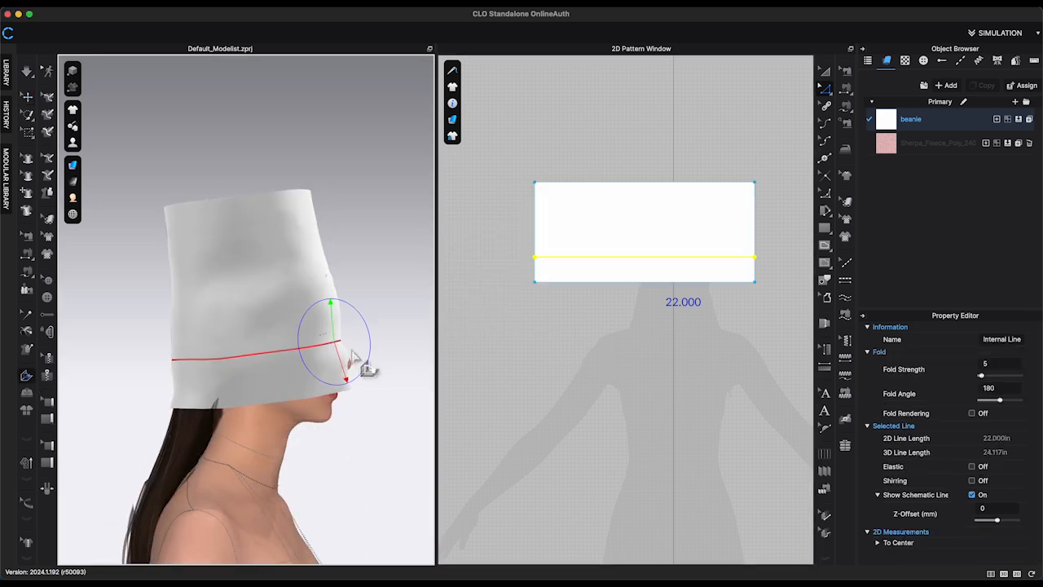
pyautogui.moveTo(356, 359); pyautogui.dragTo(353, 312)
pyautogui.click(981, 420)
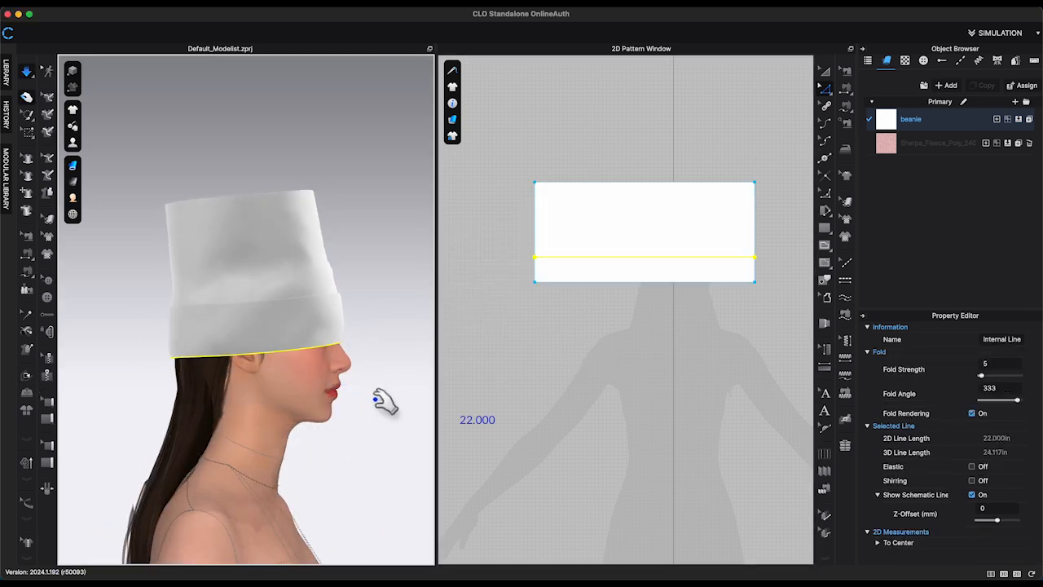
pyautogui.moveTo(384, 400); pyautogui.dragTo(483, 427, button='right')
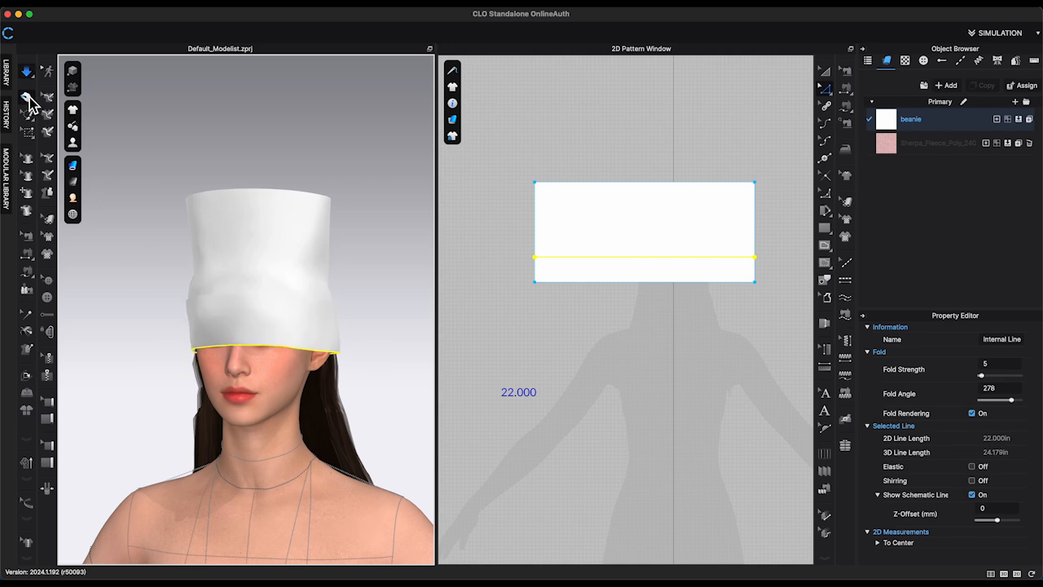
# - Tilt the cuffed tube backward on the avatar's head and simulate it so the cuff settles above the forehead
pyautogui.moveTo(392, 293); pyautogui.dragTo(268, 284, button='right')
pyautogui.press('q')
pyautogui.click(255, 271)
pyautogui.moveTo(255, 271)
pyautogui.mouseDown()
pyautogui.moveTo(305, 266)
pyautogui.moveTo(263, 263)
pyautogui.mouseUp()
pyautogui.moveTo(263, 263)
pyautogui.mouseDown(button='right')
pyautogui.moveTo(366, 273)
pyautogui.moveTo(278, 265)
pyautogui.mouseUp(button='right')
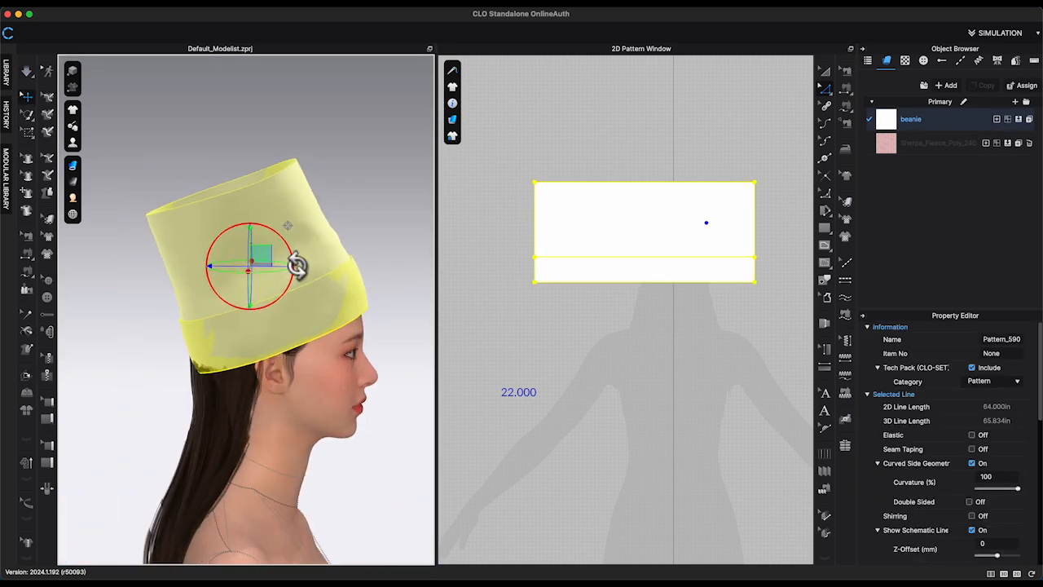
pyautogui.press('space')
pyautogui.moveTo(244, 333); pyautogui.dragTo(250, 326, button='right')
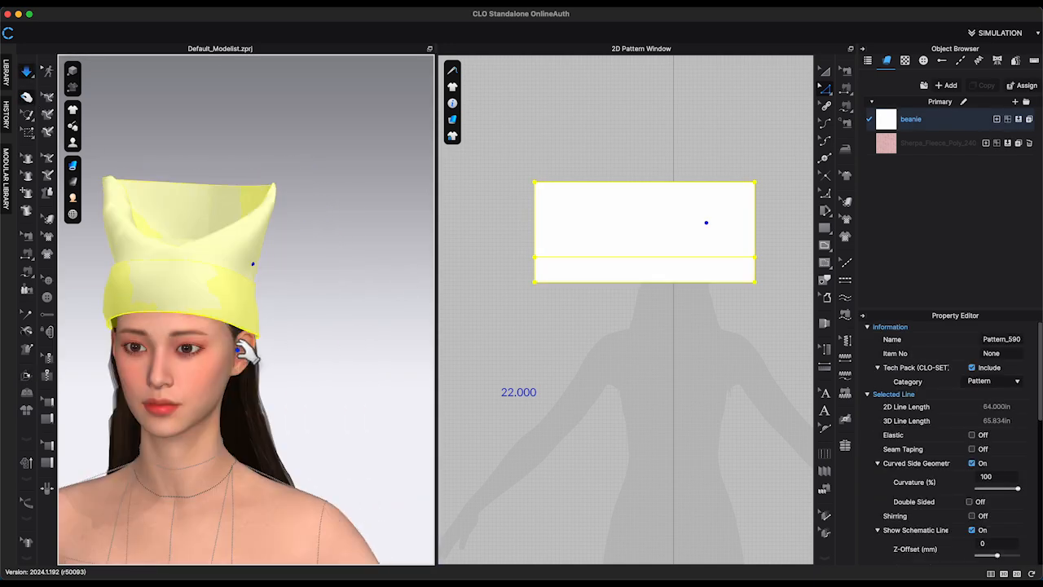
pyautogui.click(314, 330)
pyautogui.moveTo(337, 350); pyautogui.dragTo(303, 356, button='right')
pyautogui.scroll(-1, 601, 338)
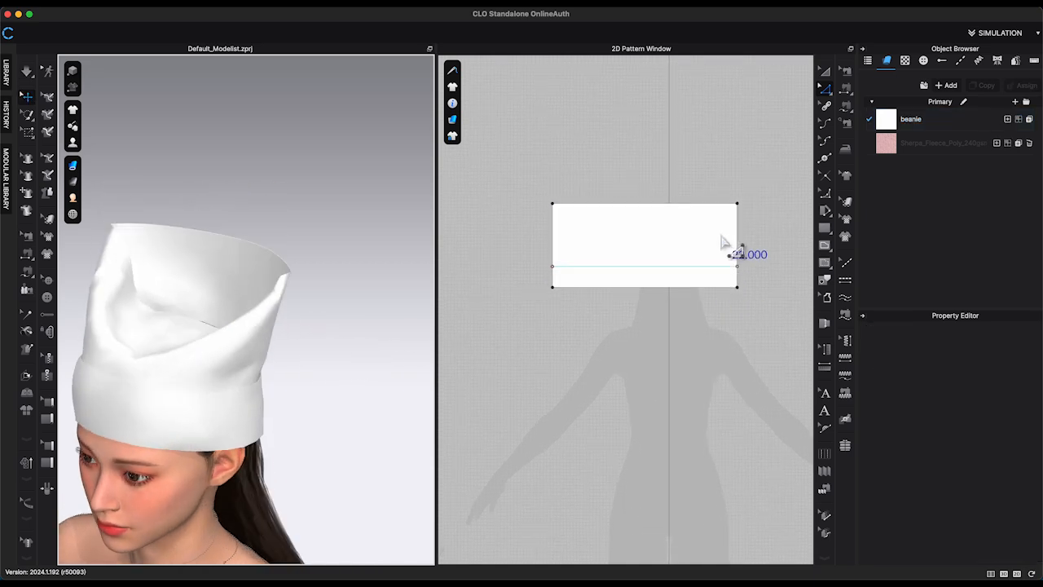
# - Split the rectangle's top edge uniformly into 12 segments
pyautogui.scroll(3, 724, 242)
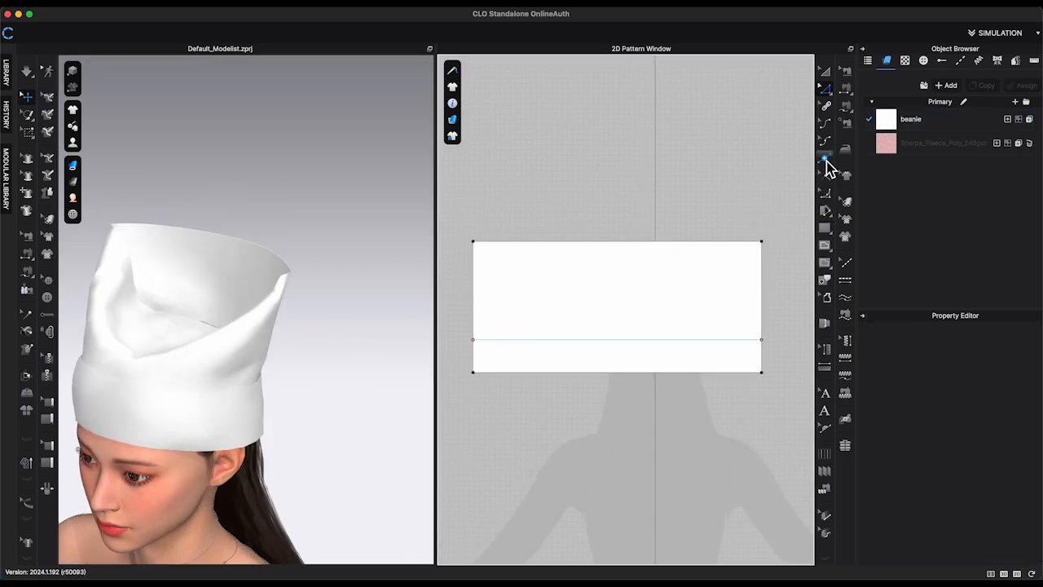
pyautogui.rightClick(632, 242)
pyautogui.click(443, 323)
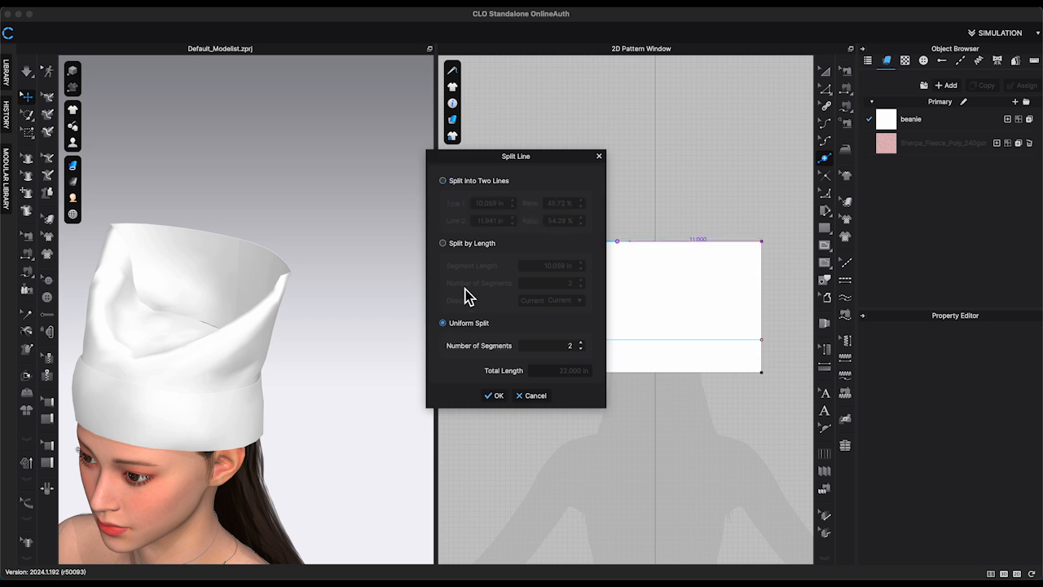
pyautogui.moveTo(521, 161); pyautogui.dragTo(353, 171)
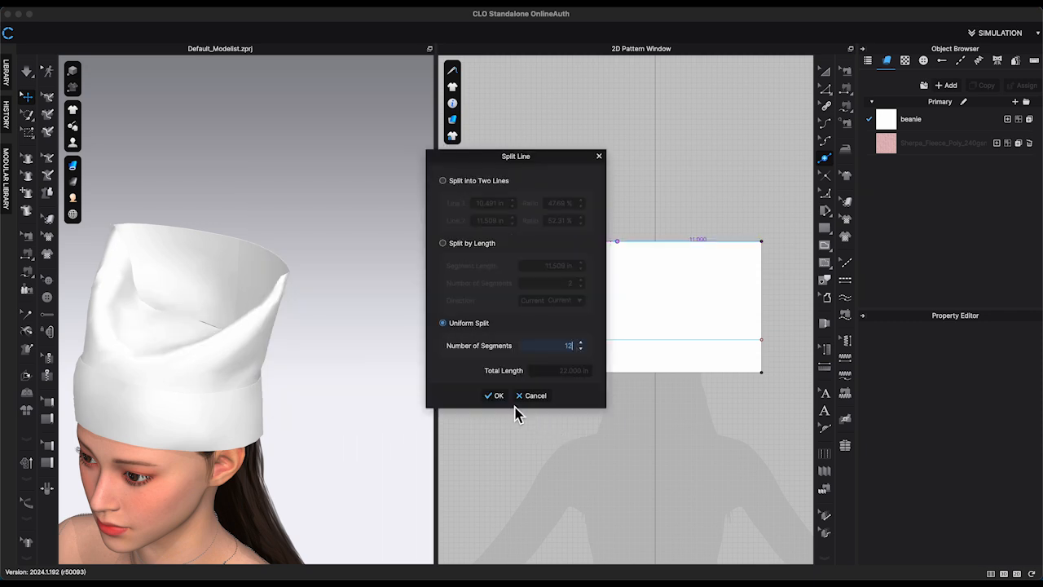
pyautogui.click(495, 396)
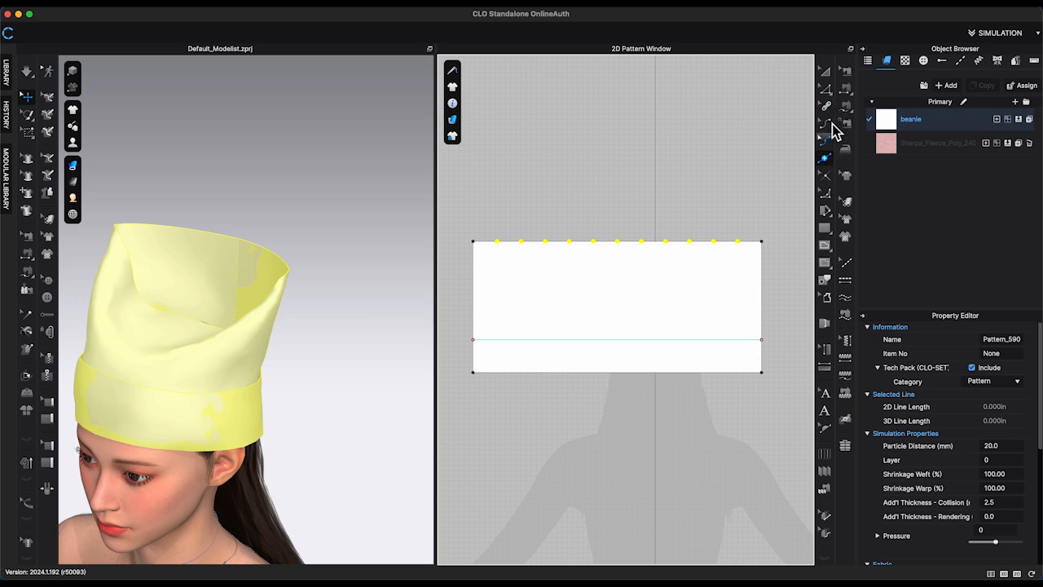
pyautogui.press('z')
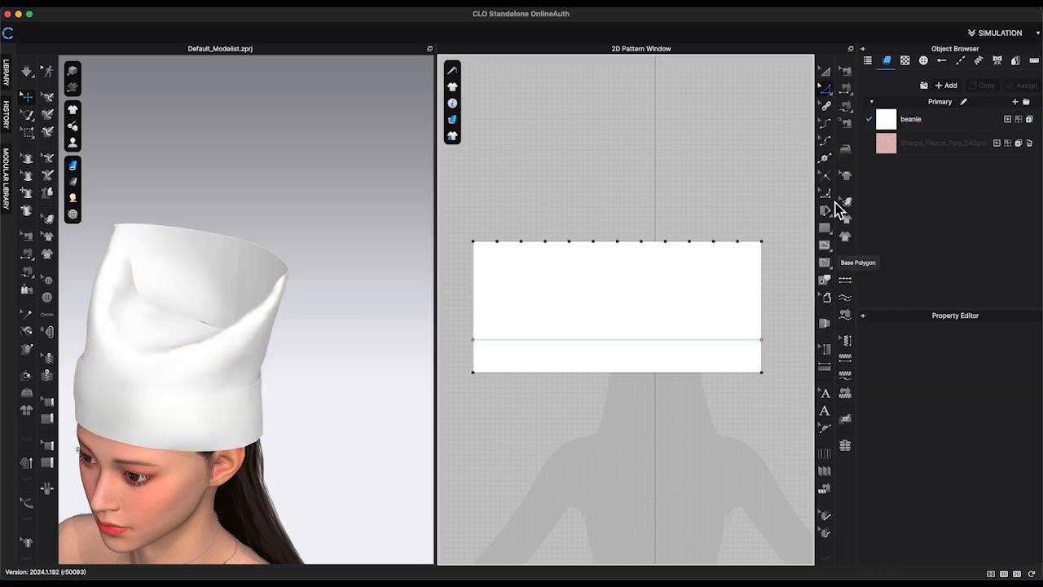
# - Draw two vertical internal lines from the top edge's one-third and two-thirds points down to the cuff fold line, forming three sections
pyautogui.press('x')
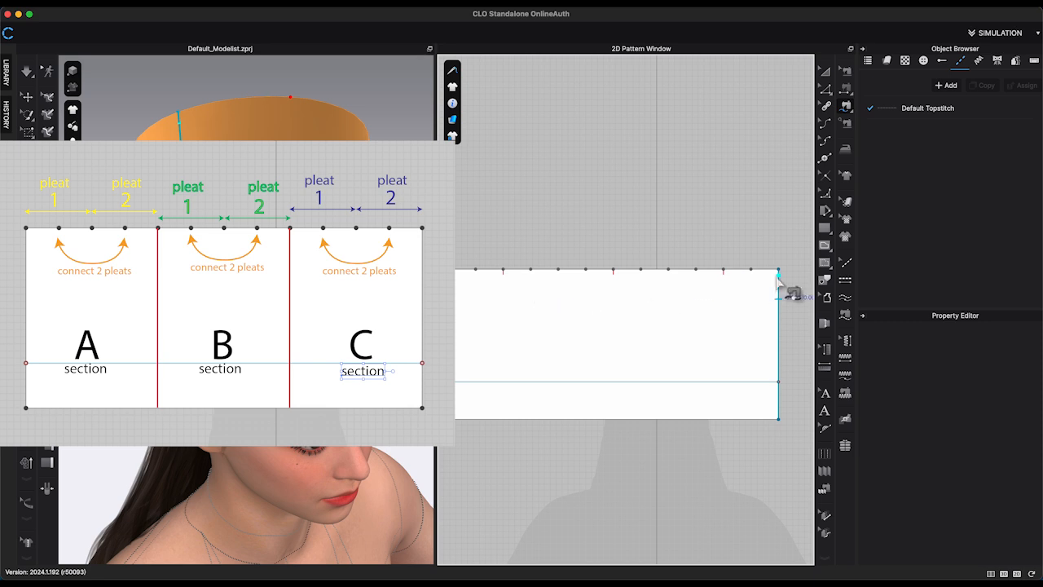
pyautogui.click(560, 269)
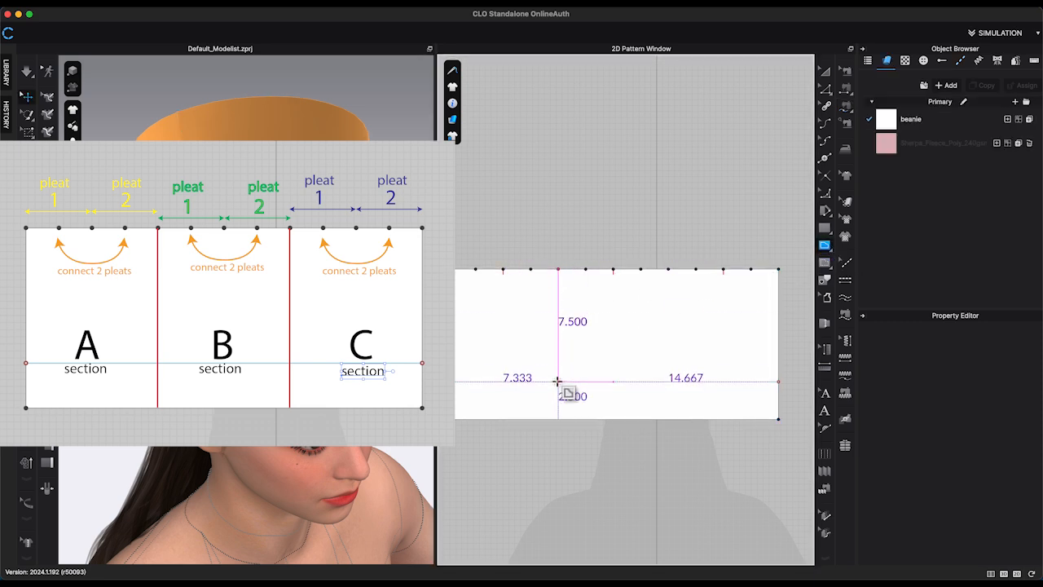
pyautogui.click(560, 381)
pyautogui.click(669, 380)
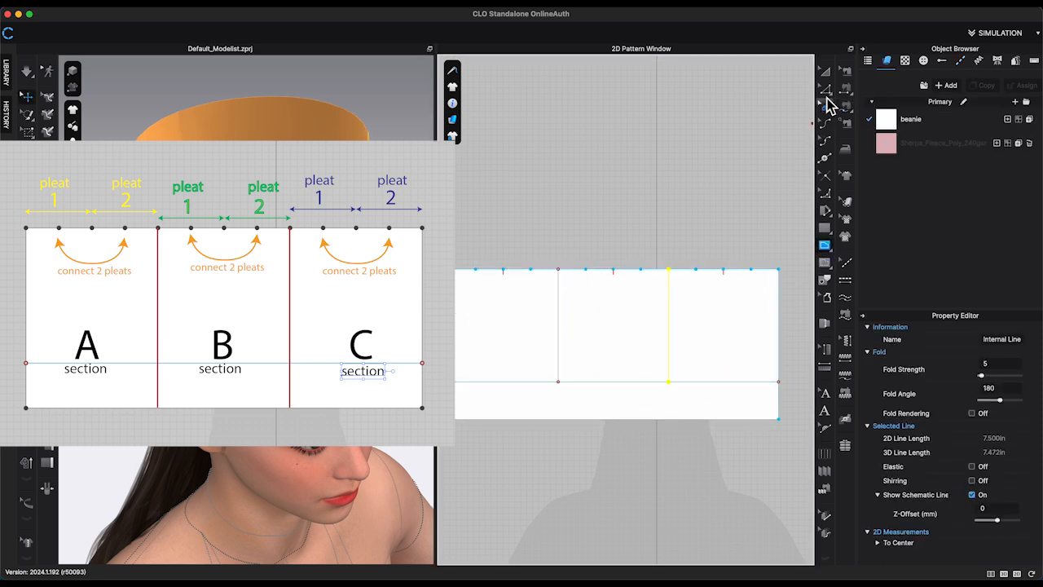
pyautogui.click(825, 90)
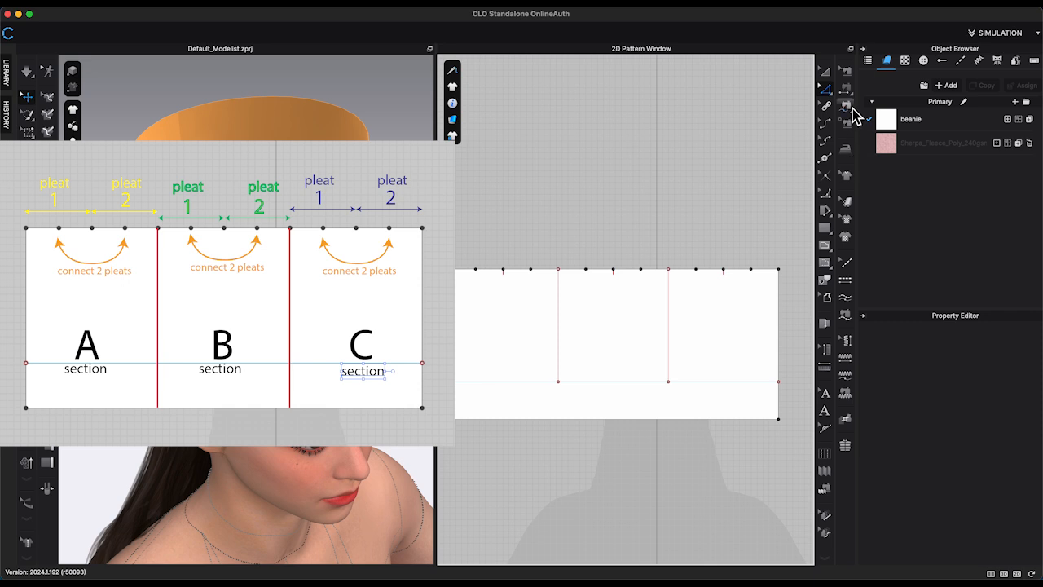
# - Sew the neighbouring top-edge segments together as two pleats in section C and simulate them
pyautogui.click(852, 116)
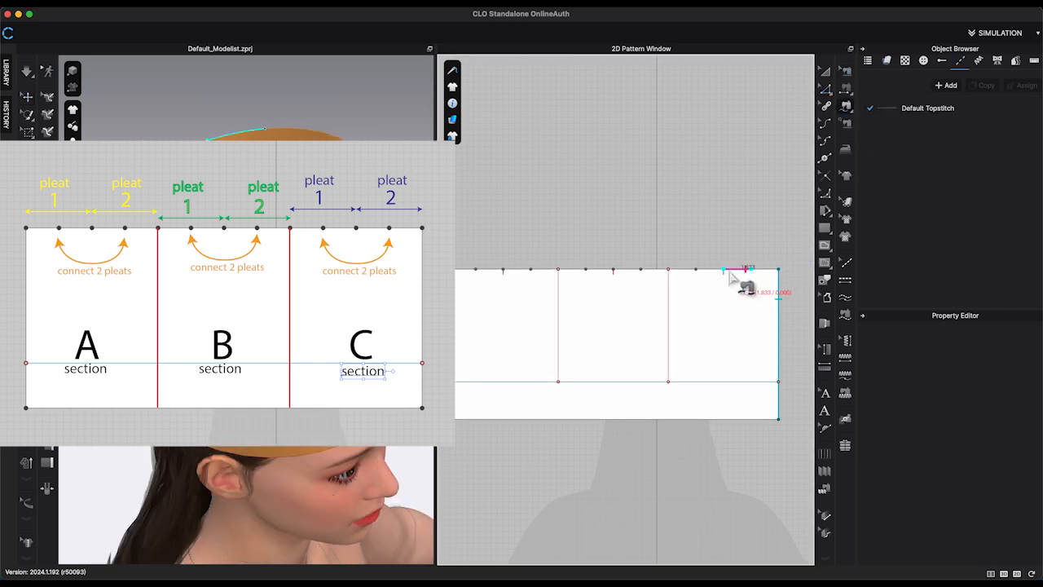
pyautogui.click(779, 270)
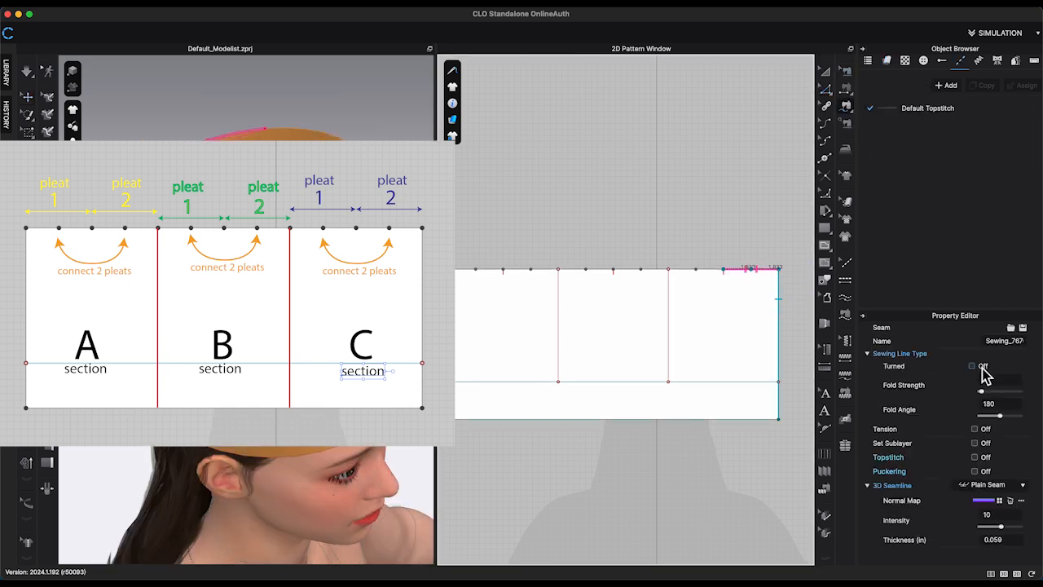
pyautogui.click(697, 270)
pyautogui.click(724, 270)
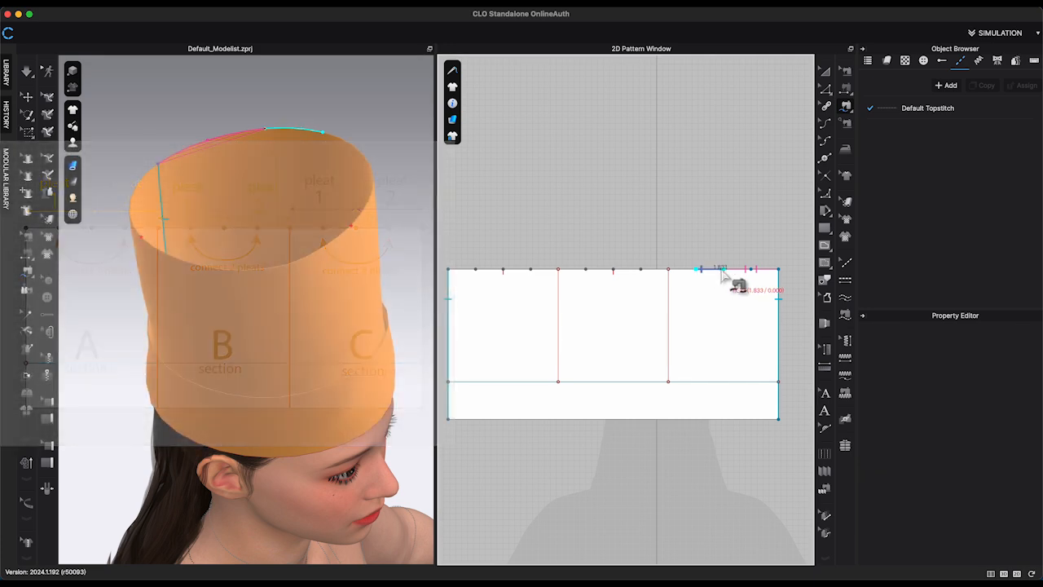
pyautogui.click(672, 270)
pyautogui.press('space')
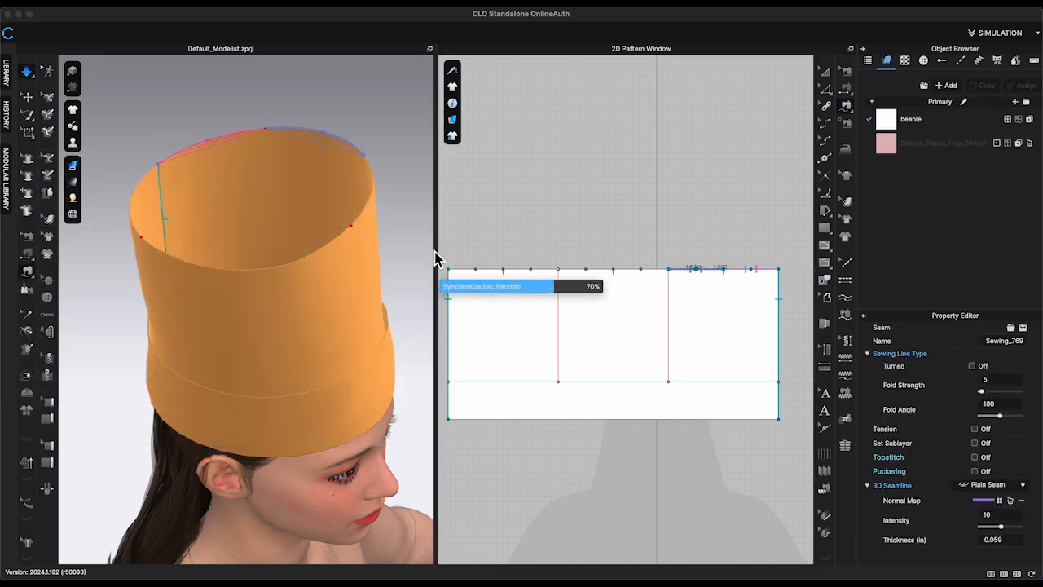
# - Connect section C's two pleats by sewing their facing edges together and simulate the closure
pyautogui.press('m')
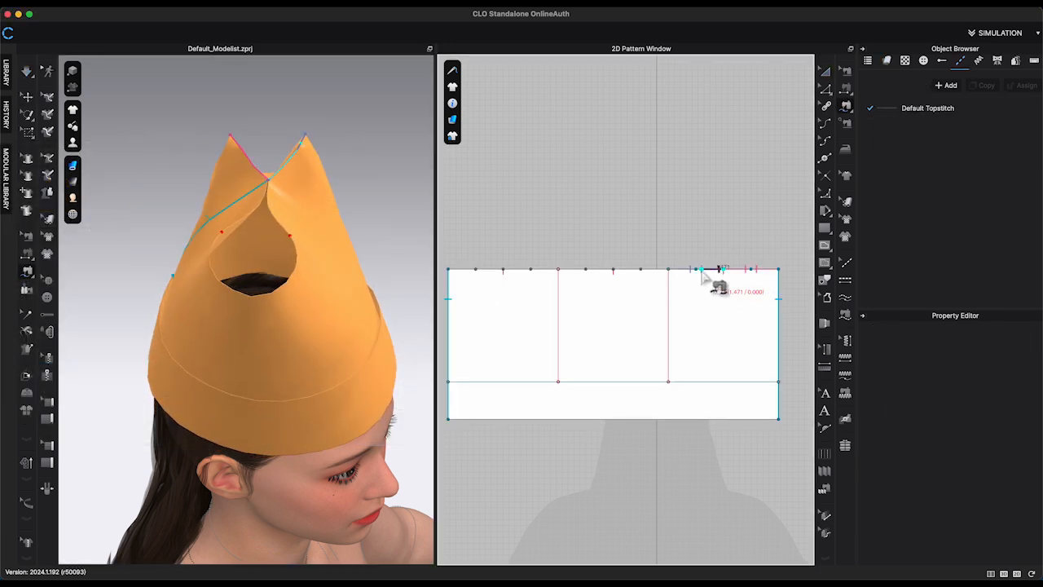
pyautogui.click(750, 270)
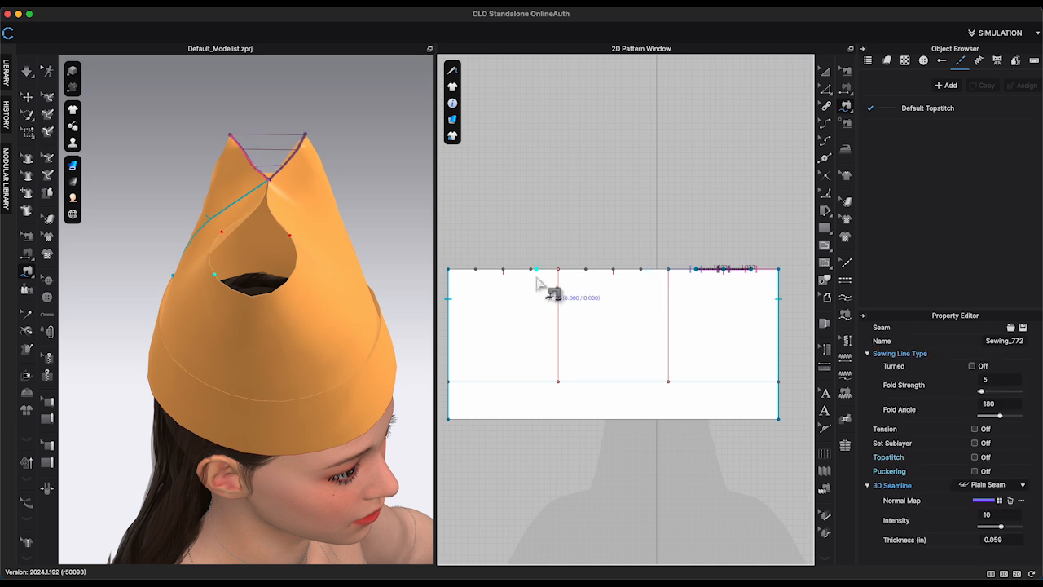
pyautogui.press('space')
# - Sew the neighbouring top-edge segments of middle section B together as two pleats
pyautogui.press('m')
pyautogui.moveTo(368, 258); pyautogui.dragTo(314, 262, button='right')
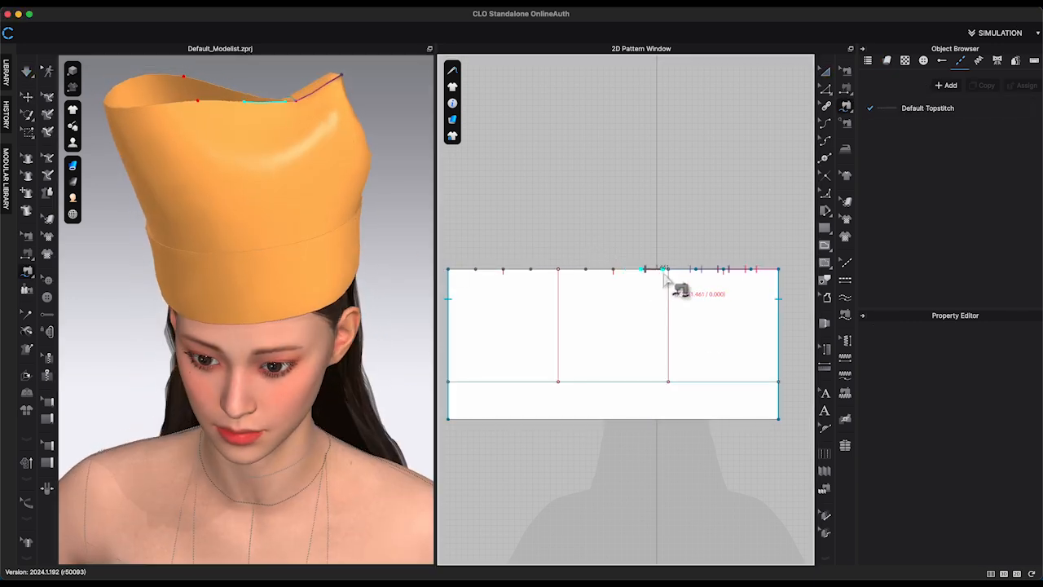
pyautogui.click(617, 277)
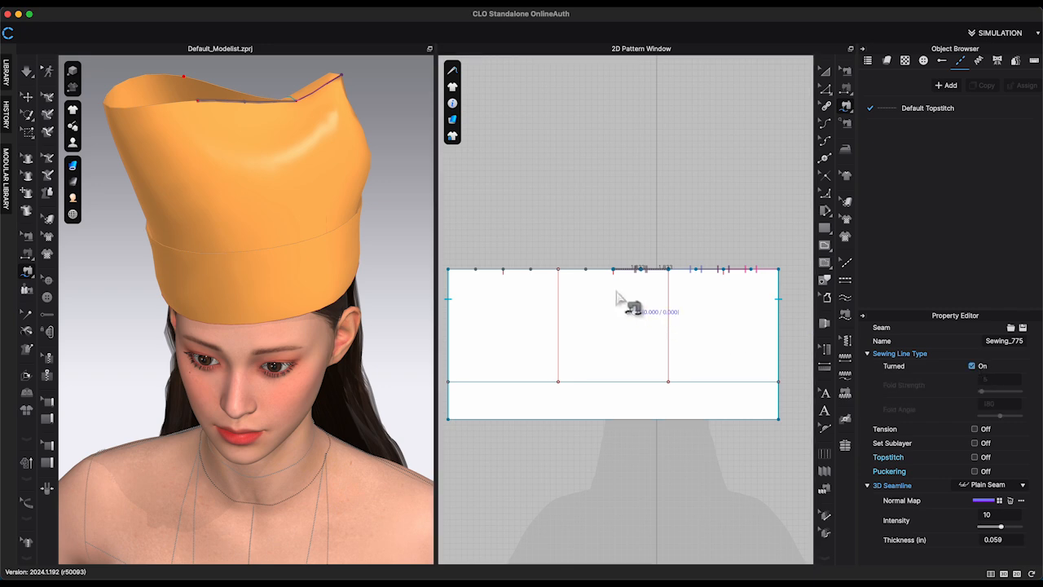
pyautogui.click(585, 270)
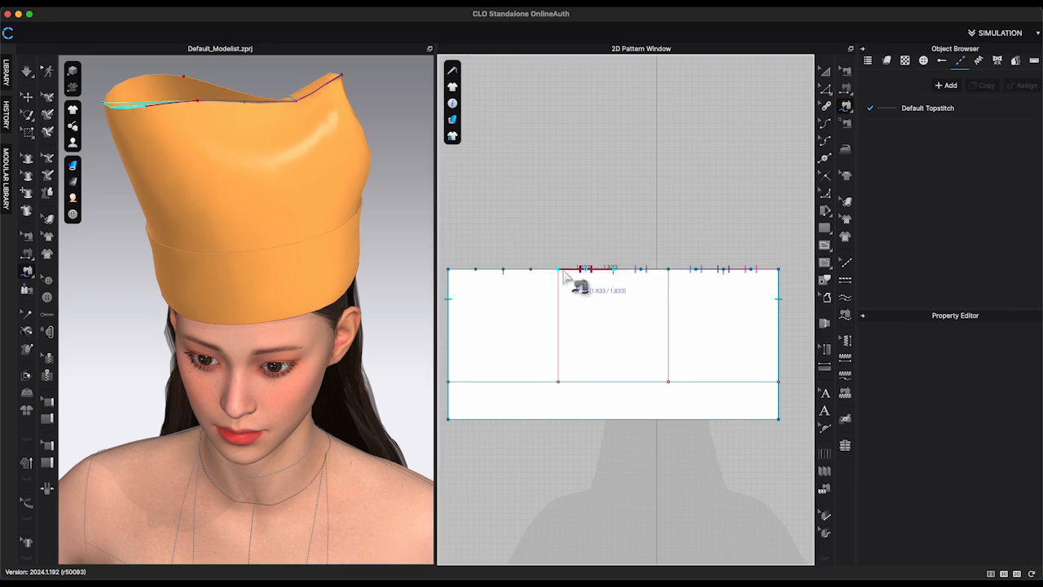
pyautogui.click(570, 272)
pyautogui.moveTo(344, 237); pyautogui.dragTo(396, 265, button='right')
pyautogui.press('m')
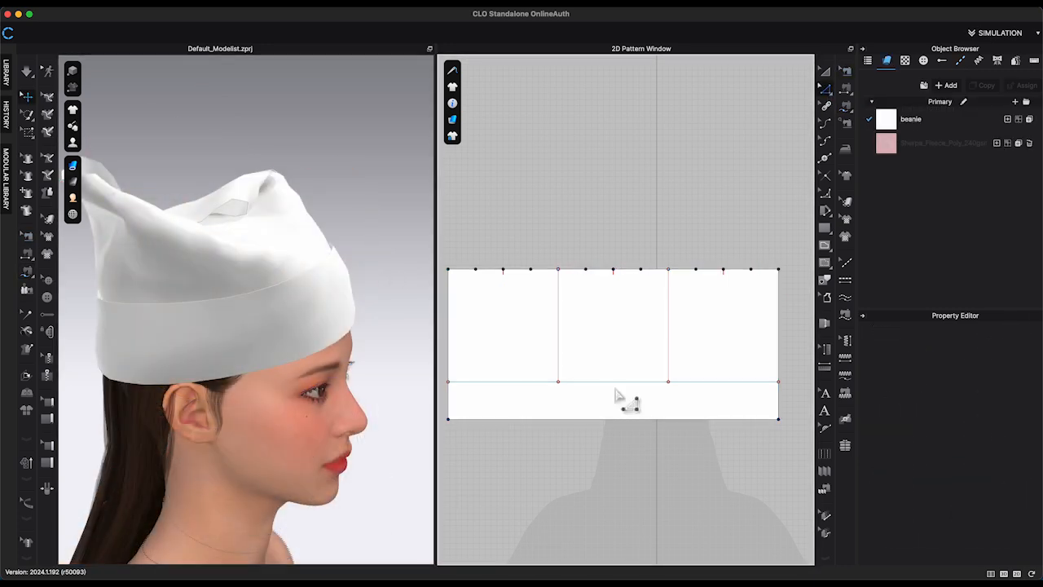
# - Cut and sew the rectangle along the cuff fold line to separate the cuff band from the upper panel
pyautogui.rightClick(619, 380)
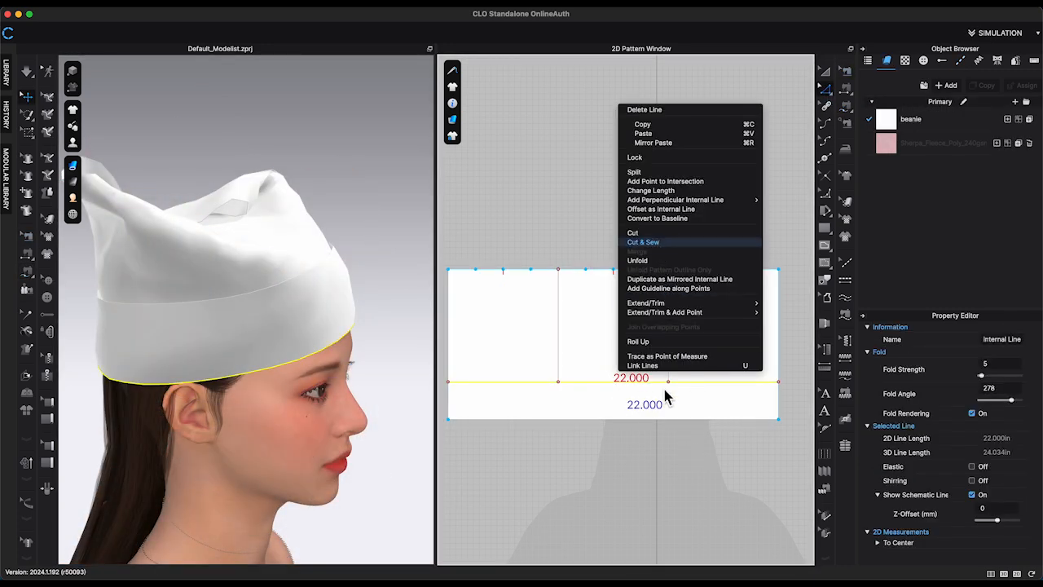
pyautogui.scroll(-6, 738, 420)
# - Select both beanie patterns, move them above the avatar's head, and rotate them upside down
pyautogui.press('a')
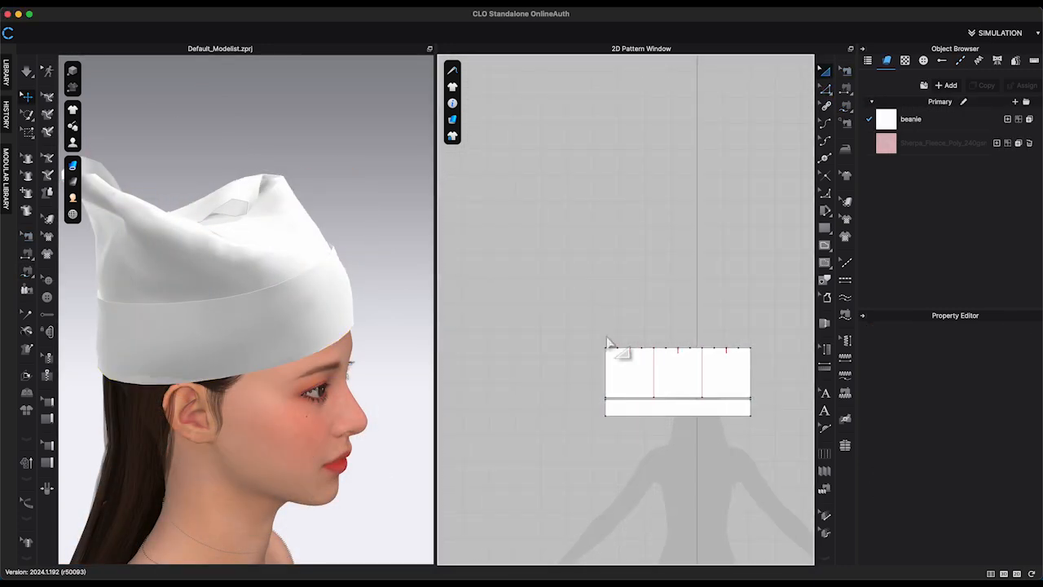
pyautogui.press('super+a')
pyautogui.scroll(-3, 296, 396)
pyautogui.moveTo(258, 289); pyautogui.dragTo(307, 149)
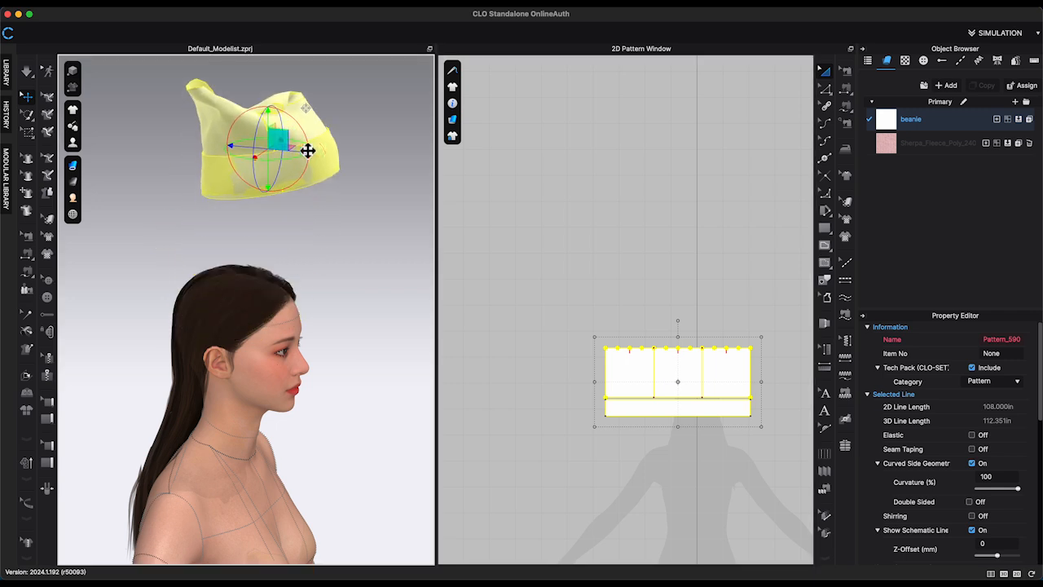
pyautogui.moveTo(275, 217); pyautogui.dragTo(335, 204)
pyautogui.click(292, 150)
pyautogui.press('4')
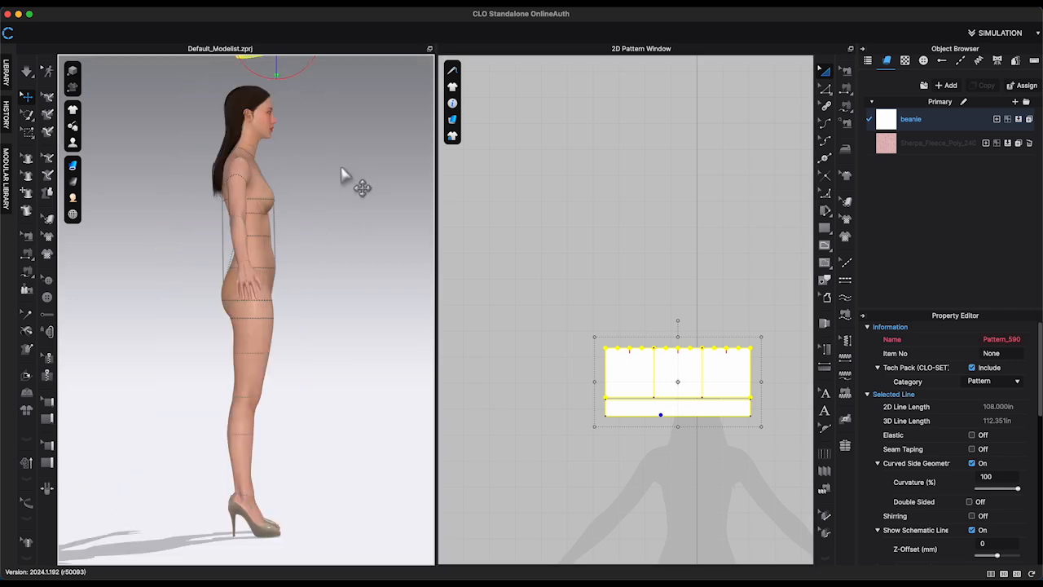
pyautogui.moveTo(336, 157); pyautogui.dragTo(333, 422, button='middle')
pyautogui.scroll(3, 343, 258)
pyautogui.moveTo(327, 243); pyautogui.dragTo(260, 268)
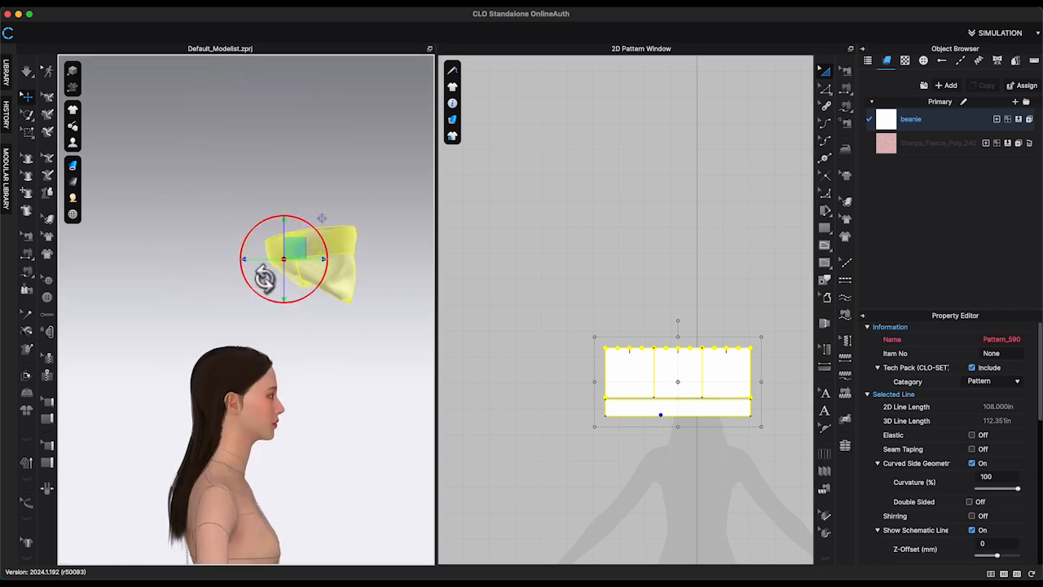
# - Strengthen the beanie's upper panel and freeze the cuff band
pyautogui.moveTo(349, 287); pyautogui.dragTo(345, 252, button='right')
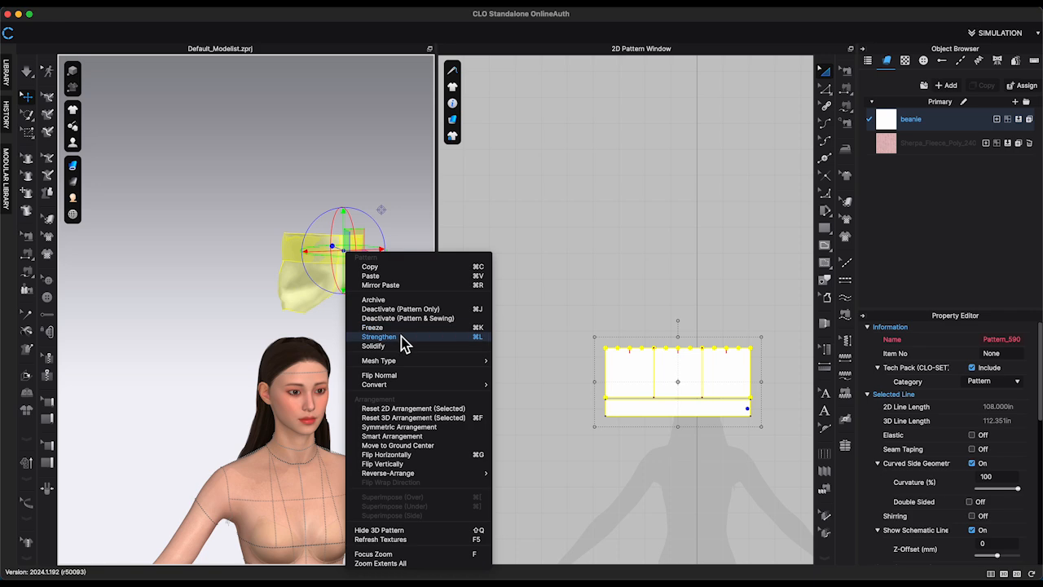
pyautogui.click(403, 343)
pyautogui.click(373, 272)
pyautogui.rightClick(362, 248)
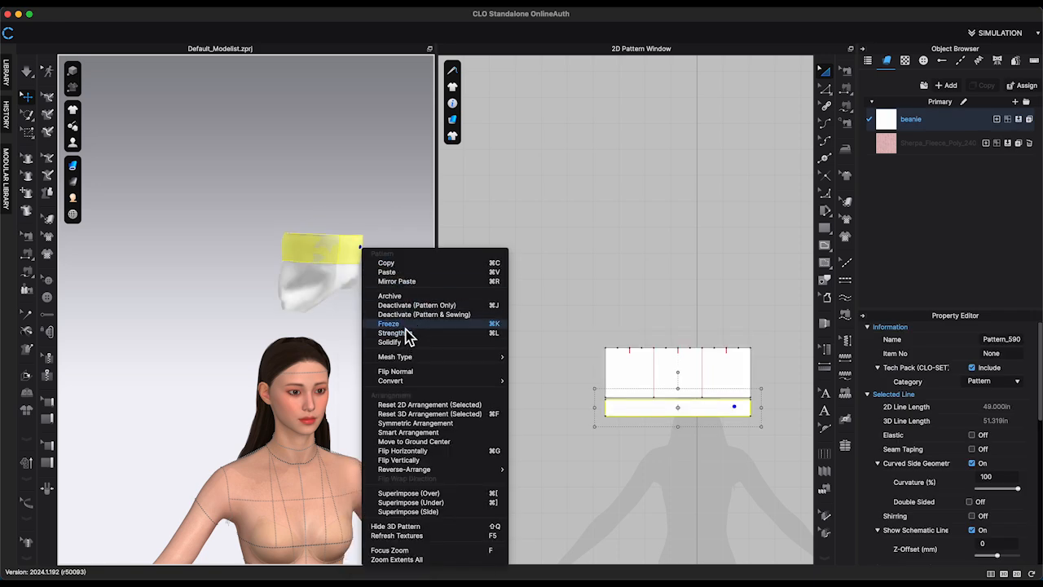
pyautogui.click(405, 331)
# - Simulate the strengthened upper panel and tug it into an even open tube hanging from the frozen cuff
pyautogui.scroll(5, 350, 361)
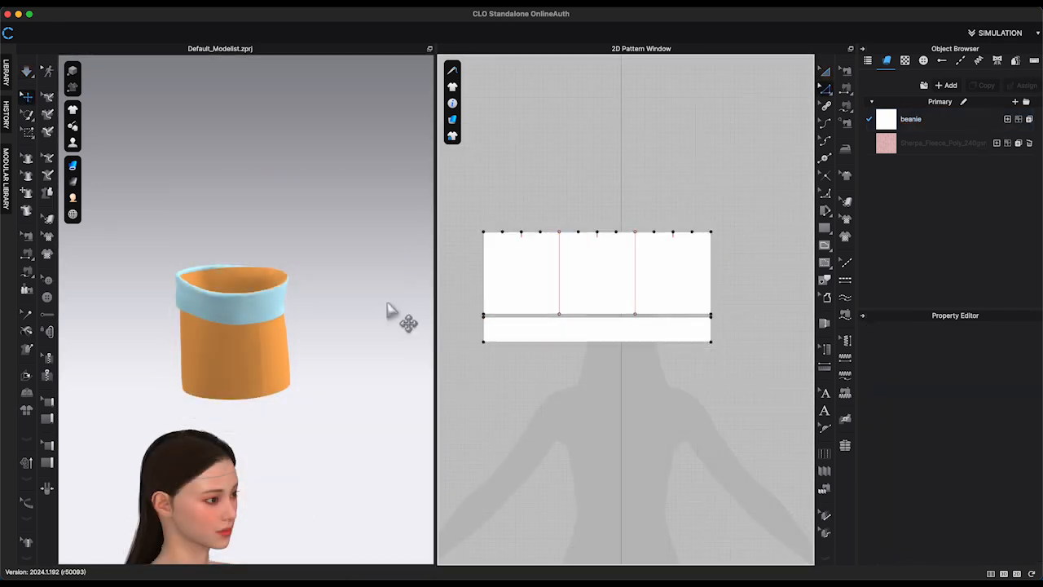
pyautogui.moveTo(349, 299); pyautogui.dragTo(275, 309, button='right')
pyautogui.click(255, 341)
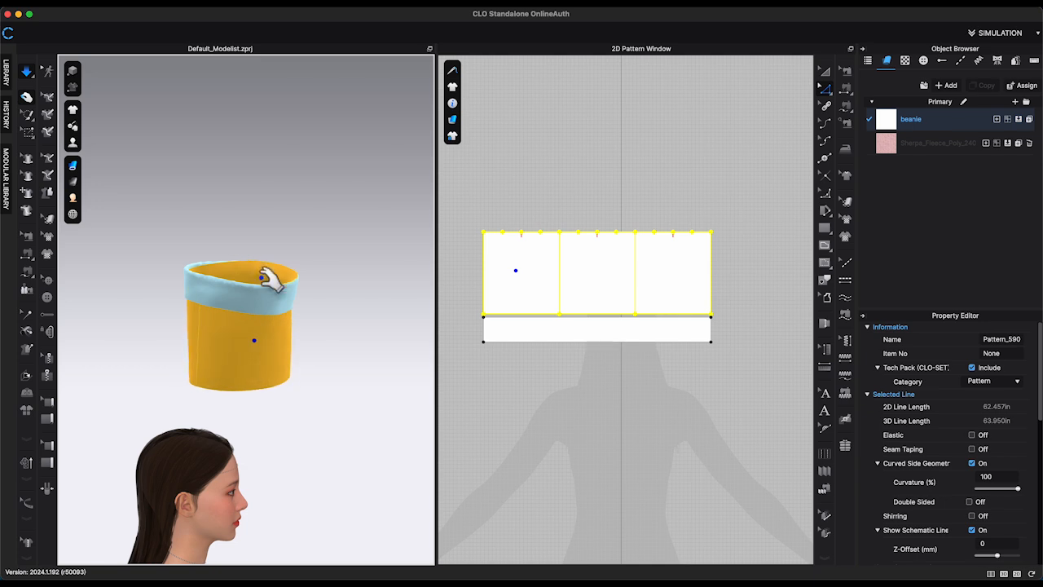
pyautogui.click(366, 321)
pyautogui.moveTo(366, 321); pyautogui.dragTo(319, 315, button='right')
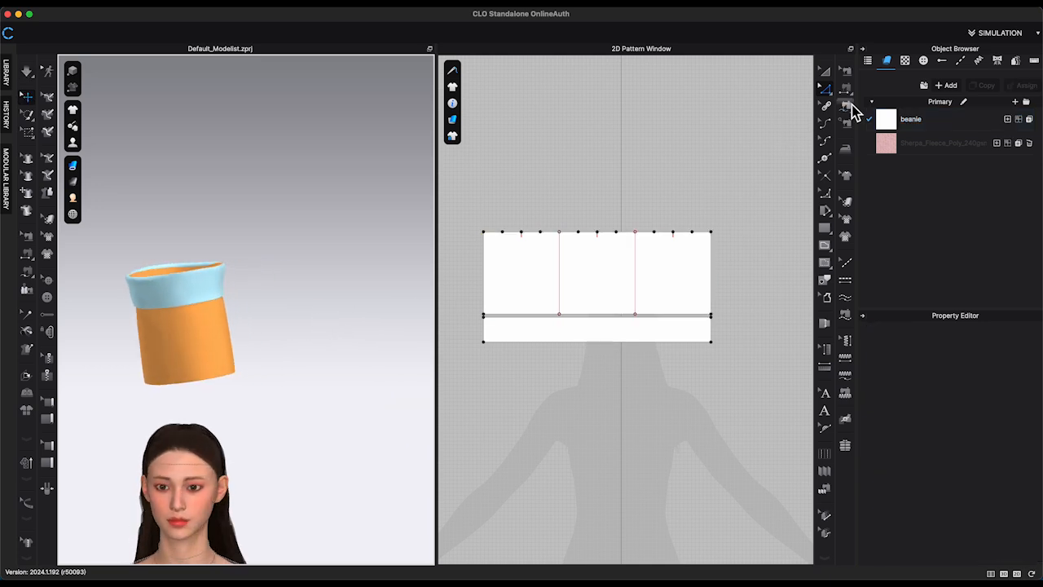
# - Sew neighbouring pleat segments together in pairs along the upper panel's top edge across all three sections
pyautogui.click(848, 106)
pyautogui.moveTo(704, 239); pyautogui.dragTo(693, 249, button='middle')
pyautogui.press('n')
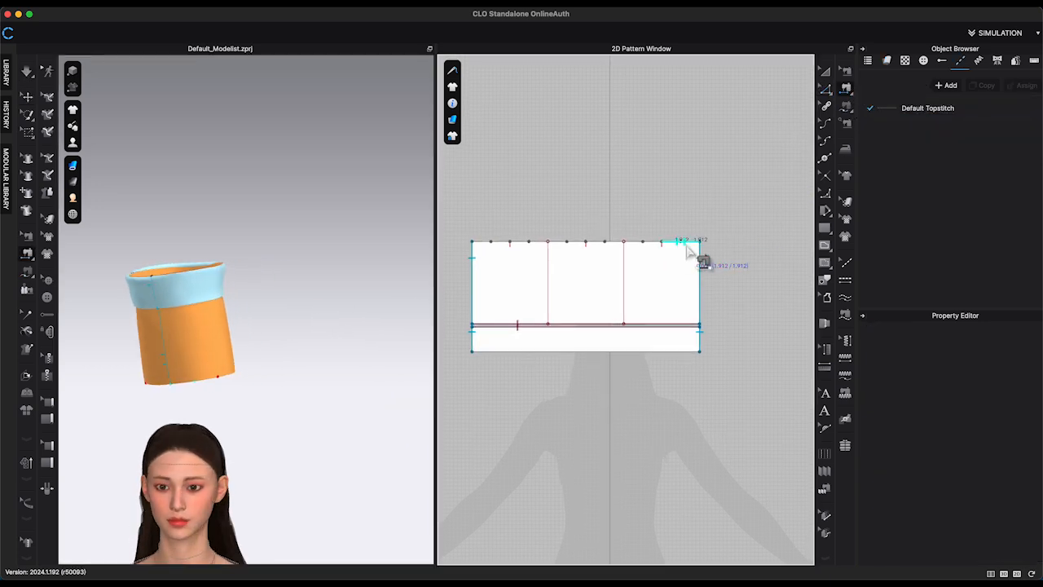
pyautogui.click(673, 246)
pyautogui.click(652, 247)
pyautogui.click(639, 247)
pyautogui.click(612, 247)
pyautogui.click(596, 247)
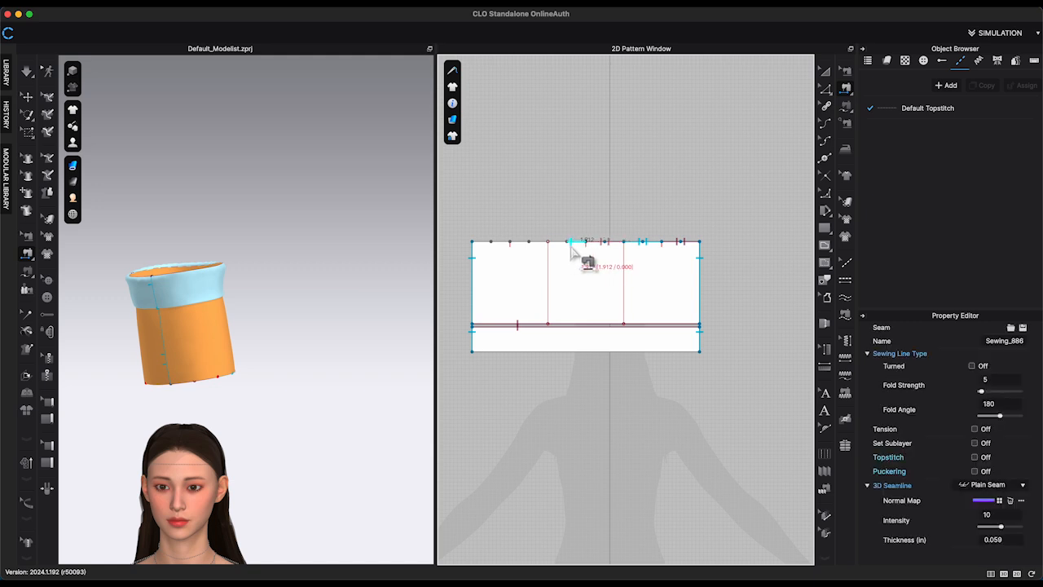
pyautogui.click(575, 248)
pyautogui.click(505, 245)
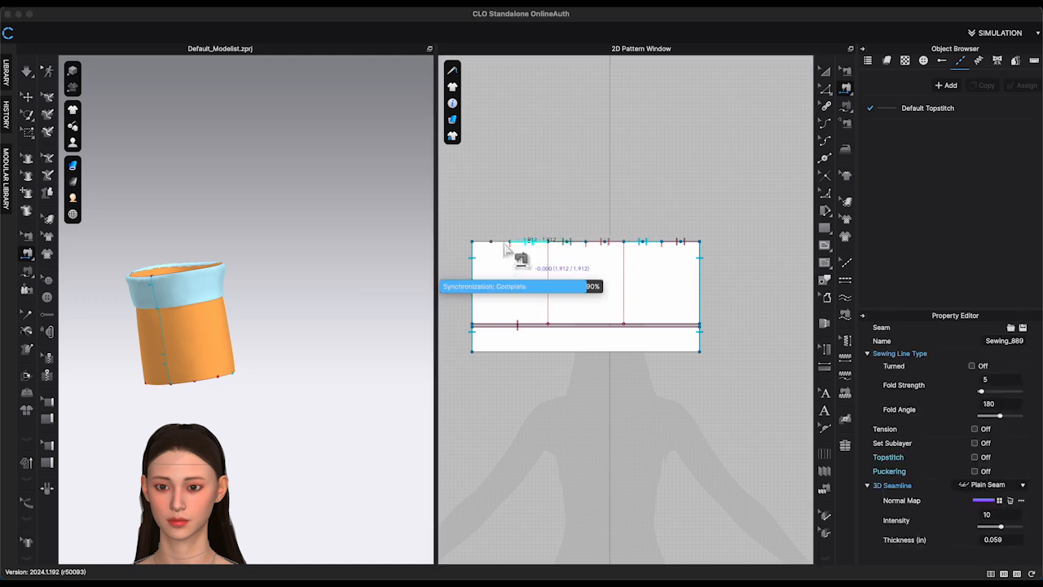
pyautogui.click(497, 247)
pyautogui.click(488, 247)
# - Sew together the two segments flanking each section's centre notch on the upper panel's top edge
pyautogui.click(504, 246)
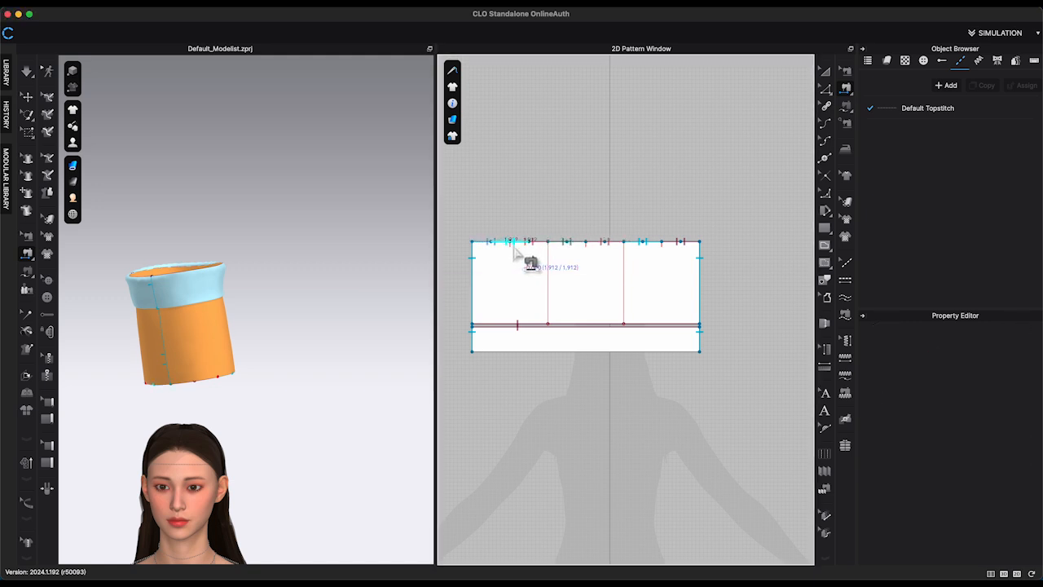
pyautogui.click(515, 247)
pyautogui.click(589, 246)
pyautogui.click(611, 247)
pyautogui.click(661, 248)
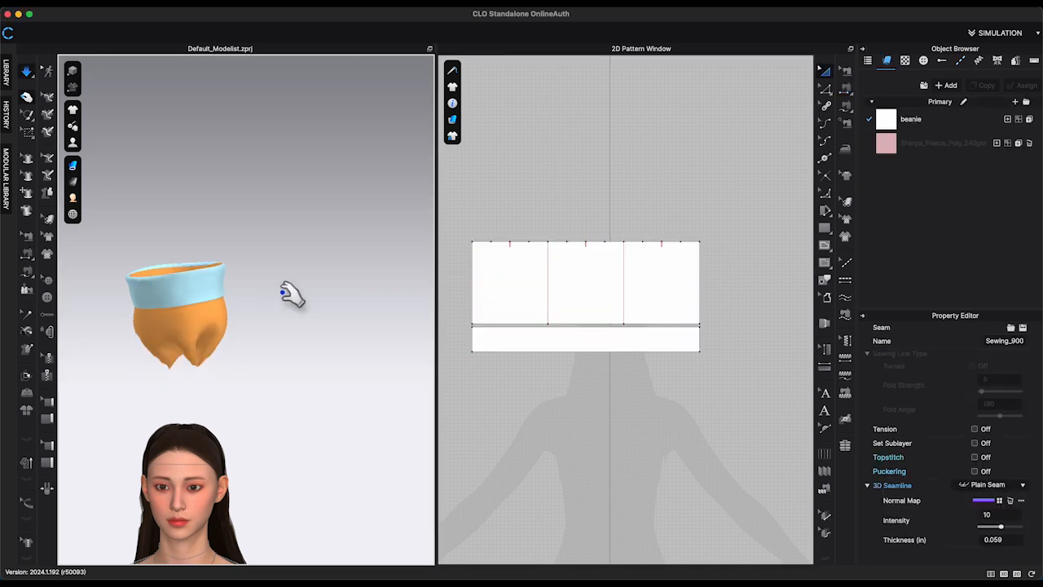
# - Simulate the pleated crown and tug it into shape, checking the sewn points from several angles
pyautogui.moveTo(283, 293); pyautogui.dragTo(293, 321, button='right')
pyautogui.scroll(3, 335, 317)
pyautogui.moveTo(301, 322); pyautogui.dragTo(314, 330, button='middle')
pyautogui.click(847, 72)
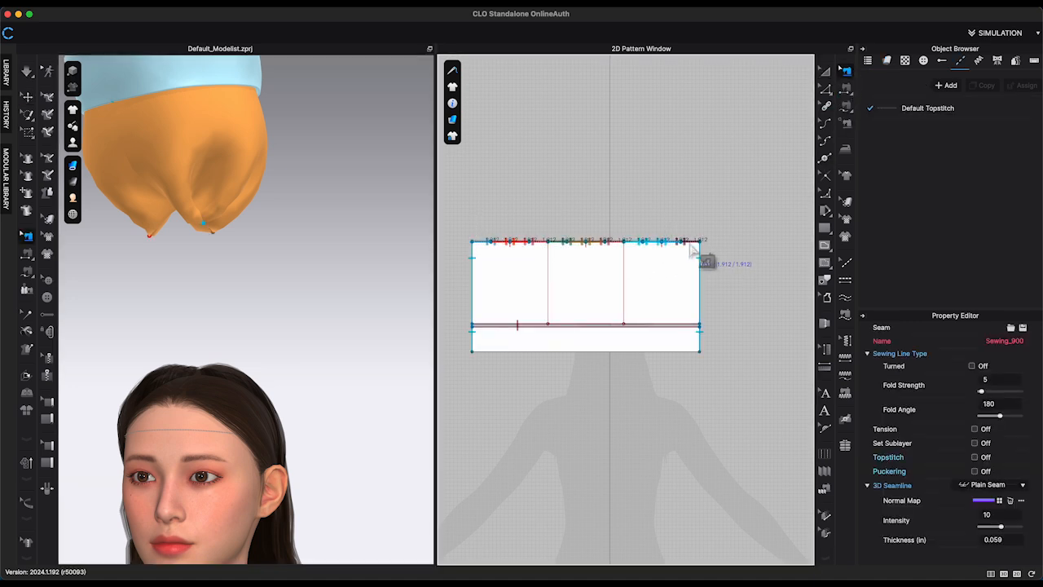
pyautogui.click(277, 230)
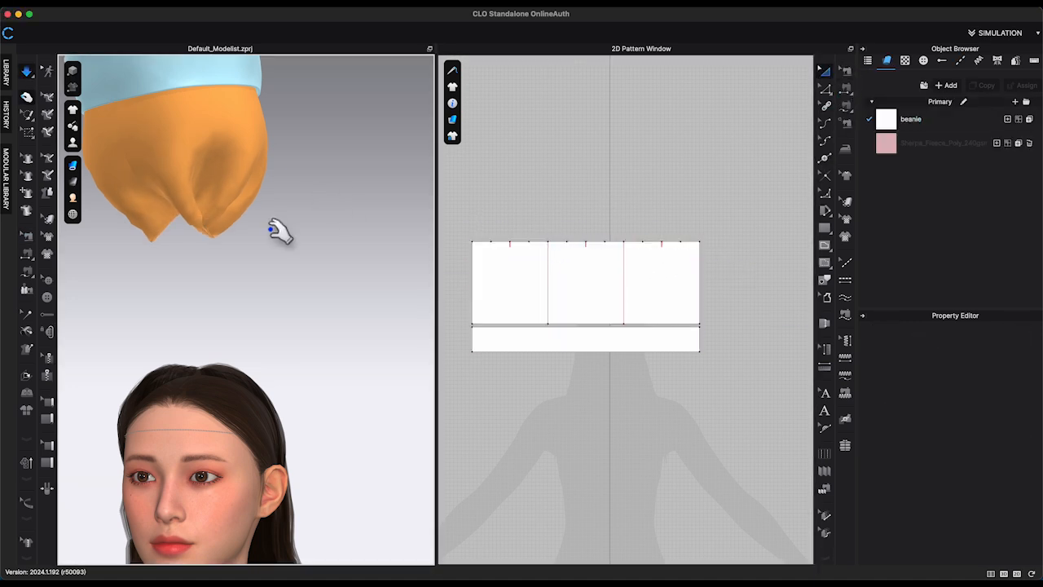
pyautogui.click(194, 233)
pyautogui.moveTo(194, 233); pyautogui.dragTo(226, 188, button='right')
pyautogui.moveTo(226, 188); pyautogui.dragTo(224, 206)
pyautogui.moveTo(317, 220); pyautogui.dragTo(245, 220, button='right')
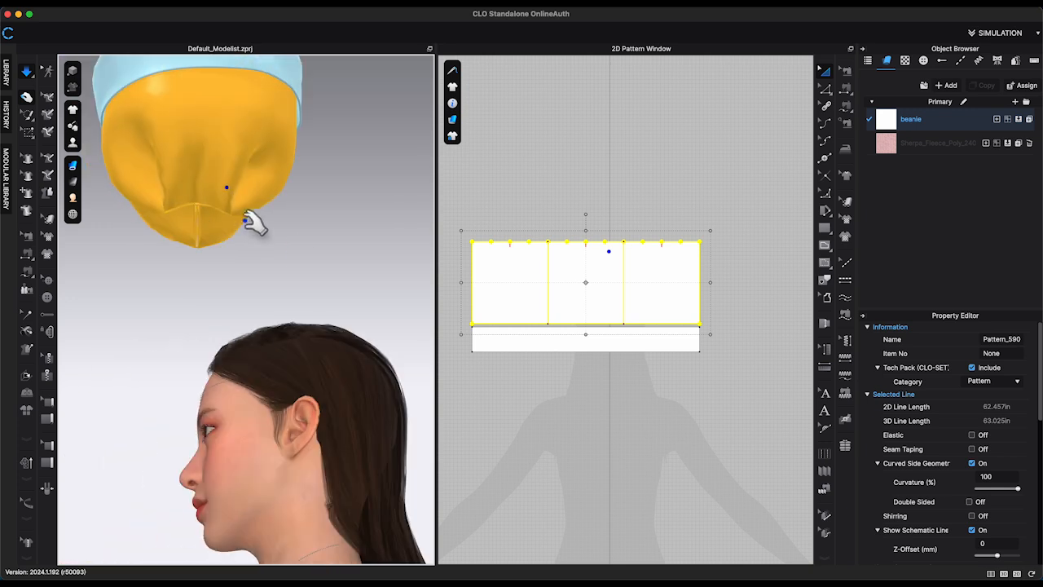
# - Free-sew the pleat edges between the outer sections of the upper panel's top edge and simulate the seam
pyautogui.press('b')
pyautogui.click(847, 104)
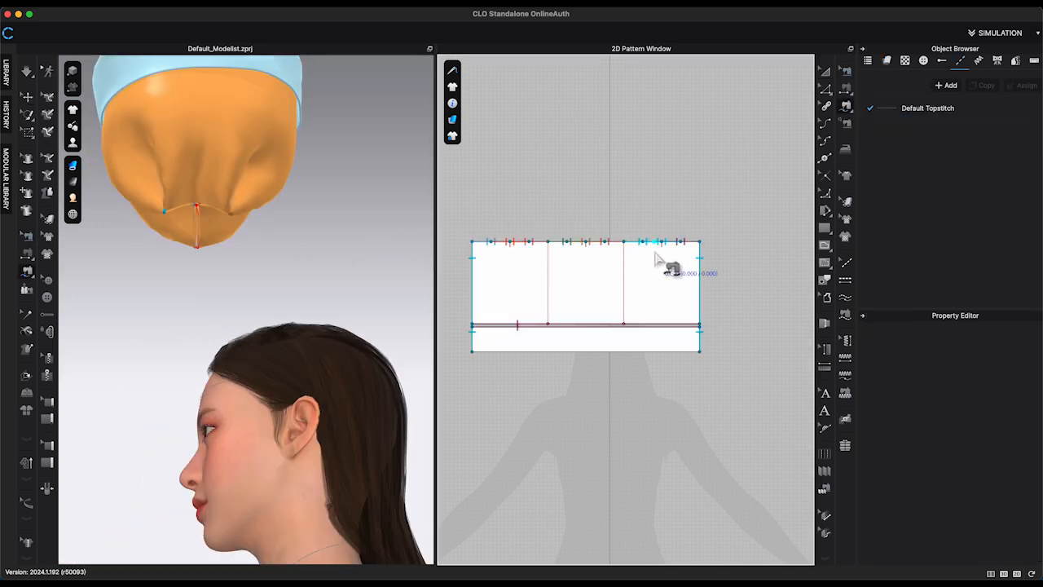
pyautogui.click(845, 88)
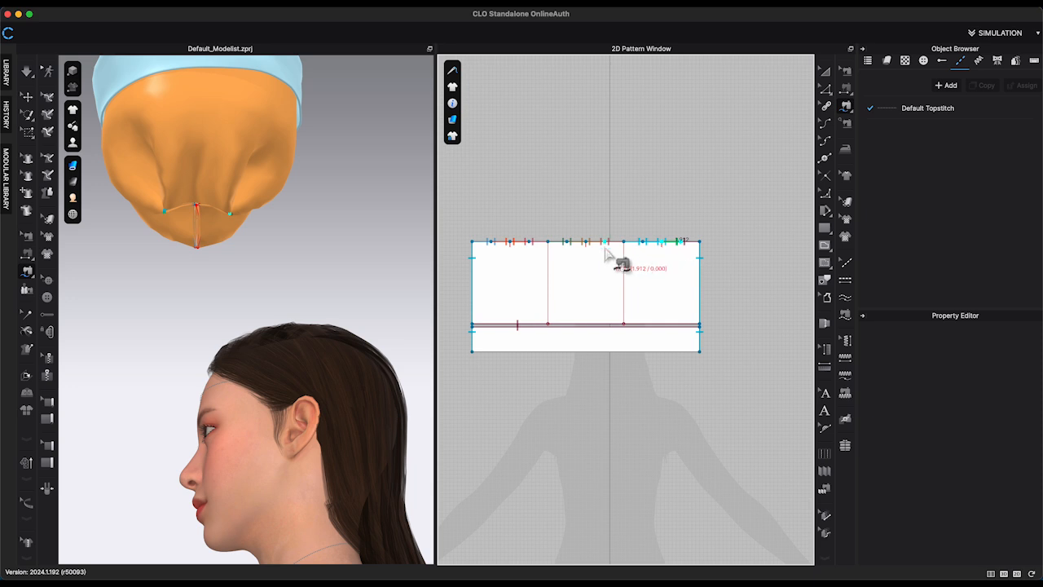
pyautogui.click(512, 249)
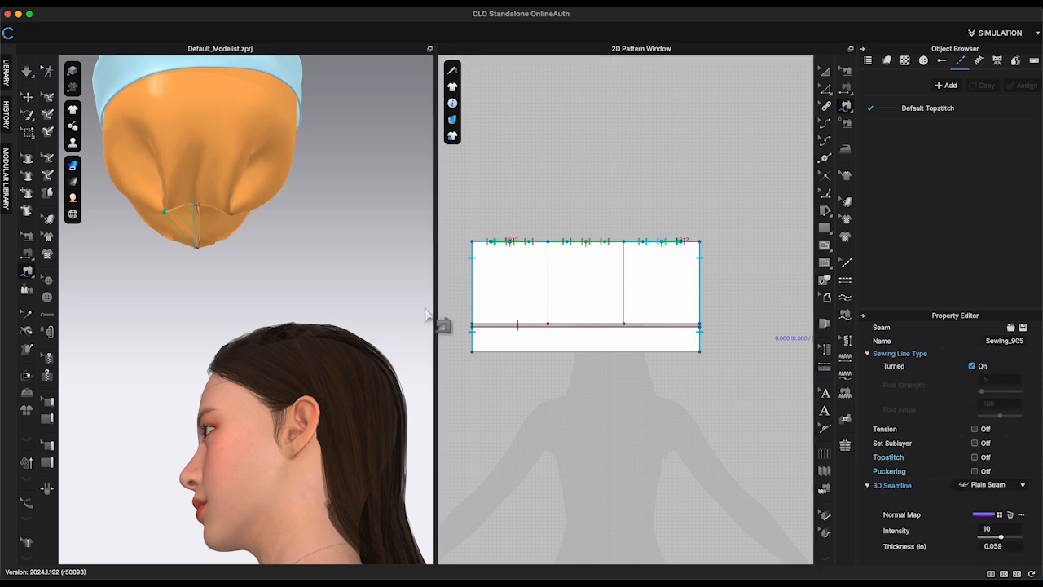
pyautogui.press('space')
pyautogui.press('space')
# - Sew the middle section's pleat edges to the first section's and simulate to draw the crown into one point
pyautogui.moveTo(389, 297); pyautogui.dragTo(417, 283, button='right')
pyautogui.click(600, 242)
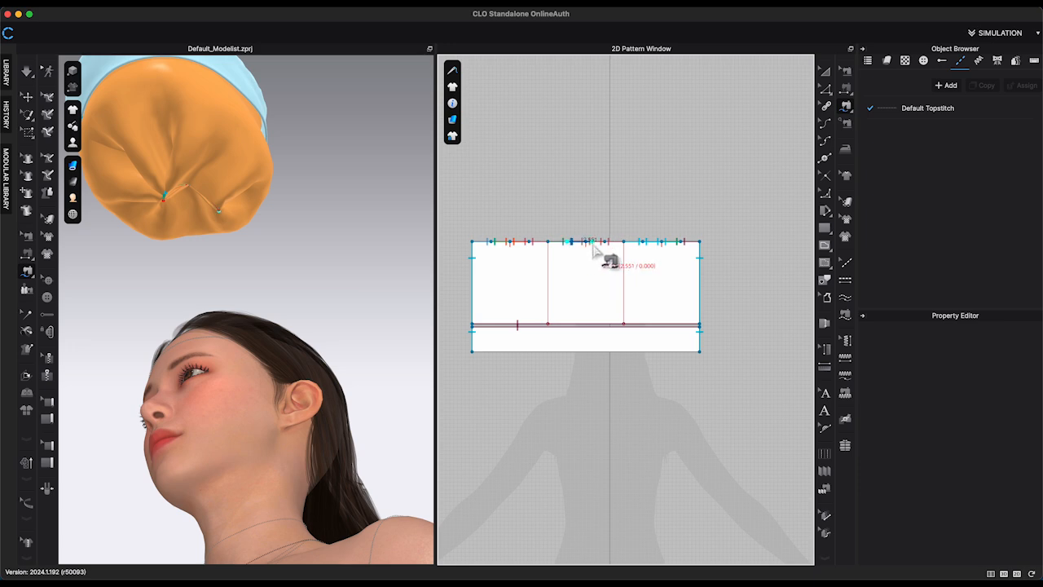
pyautogui.click(507, 248)
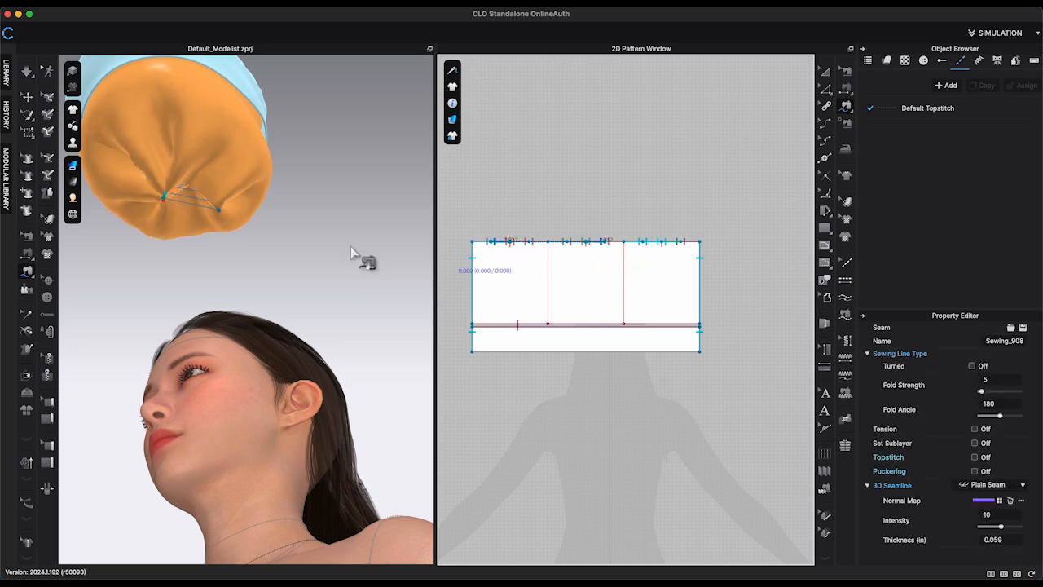
pyautogui.press('space')
pyautogui.moveTo(350, 246); pyautogui.dragTo(289, 238, button='right')
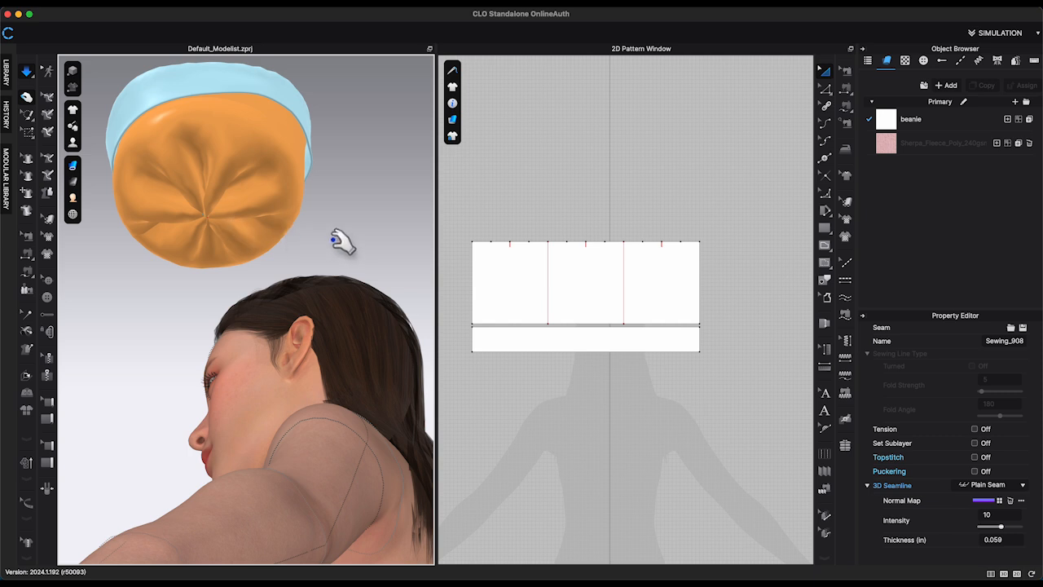
pyautogui.press('m')
pyautogui.moveTo(362, 242); pyautogui.dragTo(378, 259, button='right')
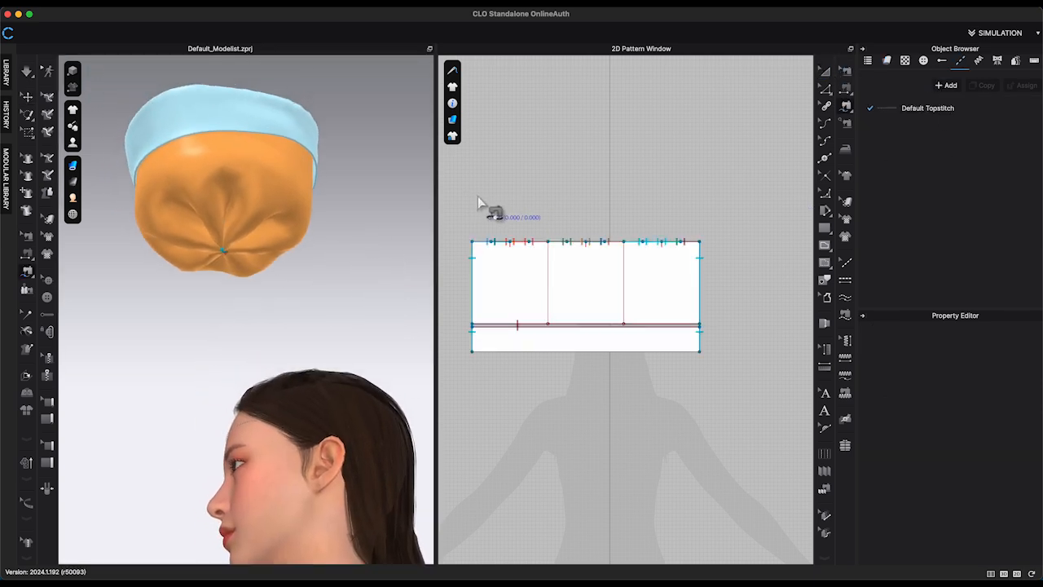
# - Select both beanie patterns, turn them upright, and position them on the avatar's head from side and front
pyautogui.press('a')
pyautogui.moveTo(461, 191); pyautogui.dragTo(714, 398)
pyautogui.scroll(-5, 406, 291)
pyautogui.press('4')
pyautogui.scroll(2, 276, 346)
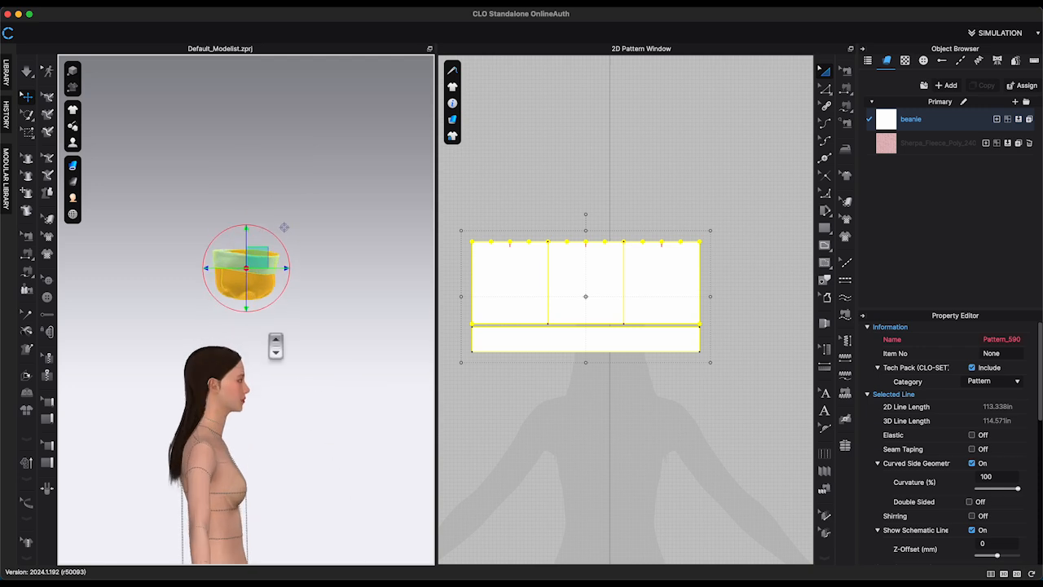
pyautogui.scroll(2, 276, 345)
pyautogui.moveTo(291, 256); pyautogui.dragTo(193, 285)
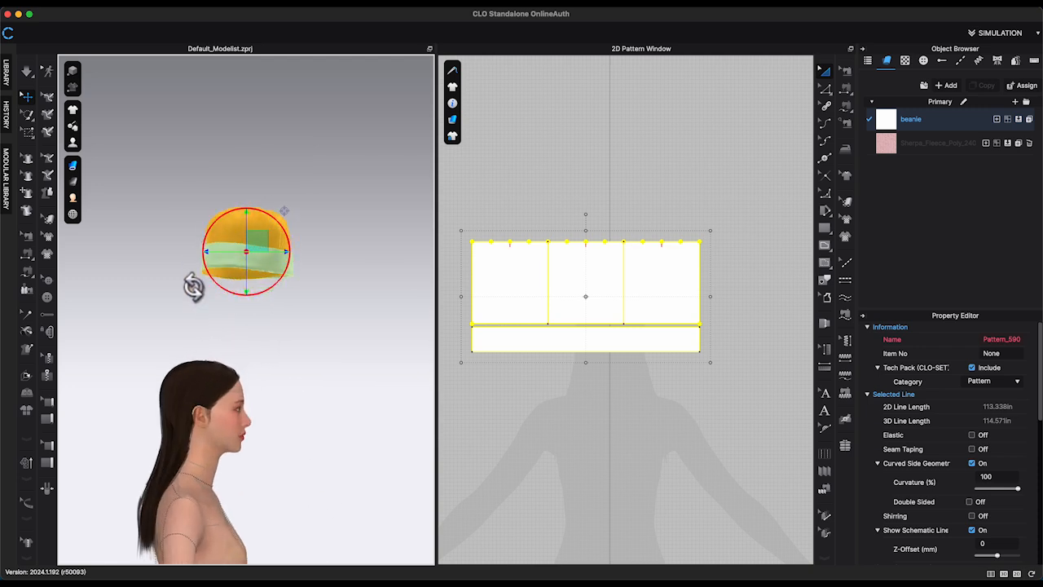
pyautogui.moveTo(251, 249); pyautogui.dragTo(215, 364)
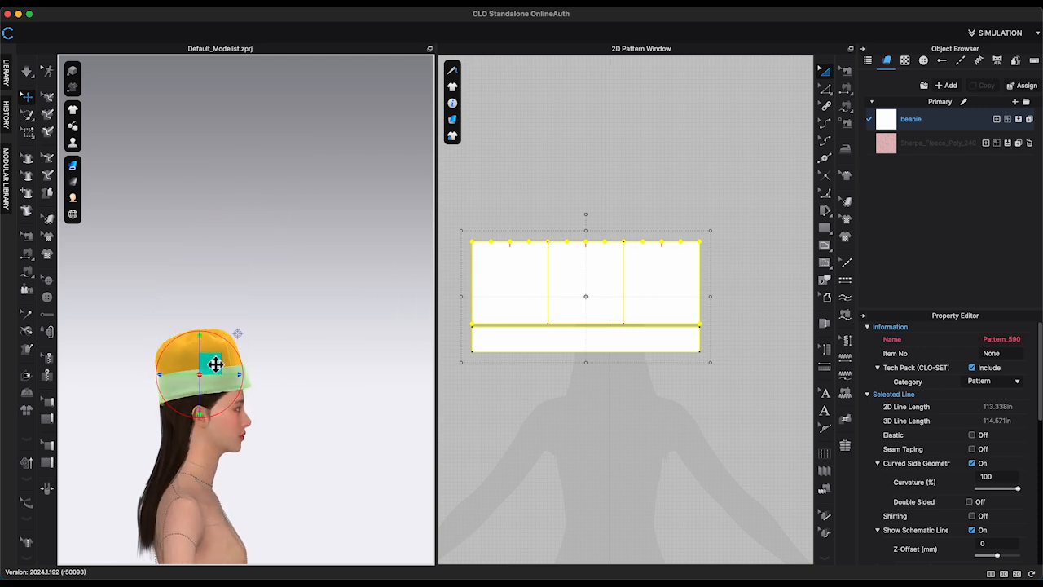
pyautogui.press('2')
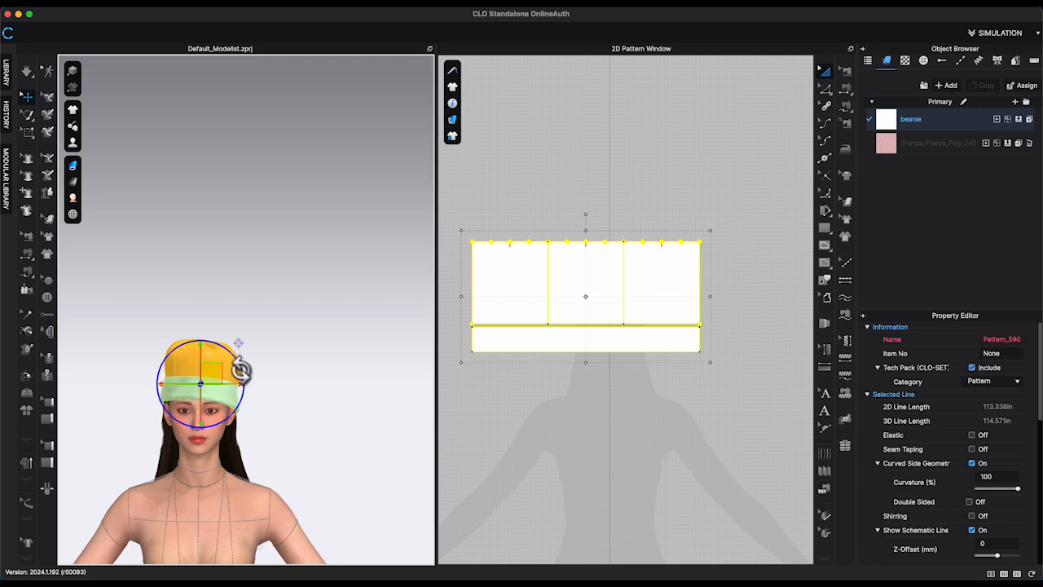
pyautogui.moveTo(217, 375); pyautogui.dragTo(214, 377)
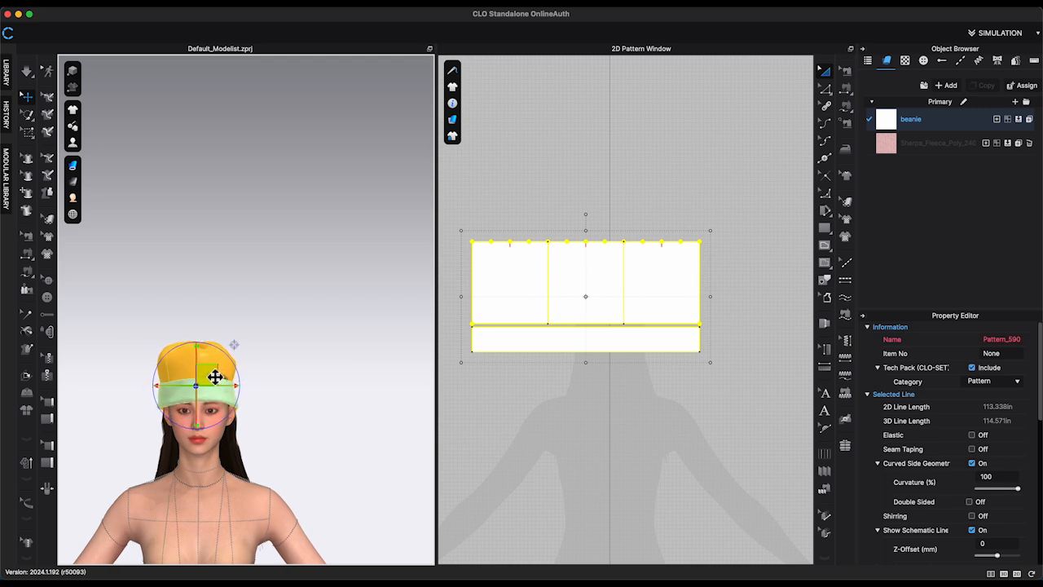
# - Delete the two vertical internal lines from the upper panel
pyautogui.click(825, 88)
pyautogui.click(624, 277)
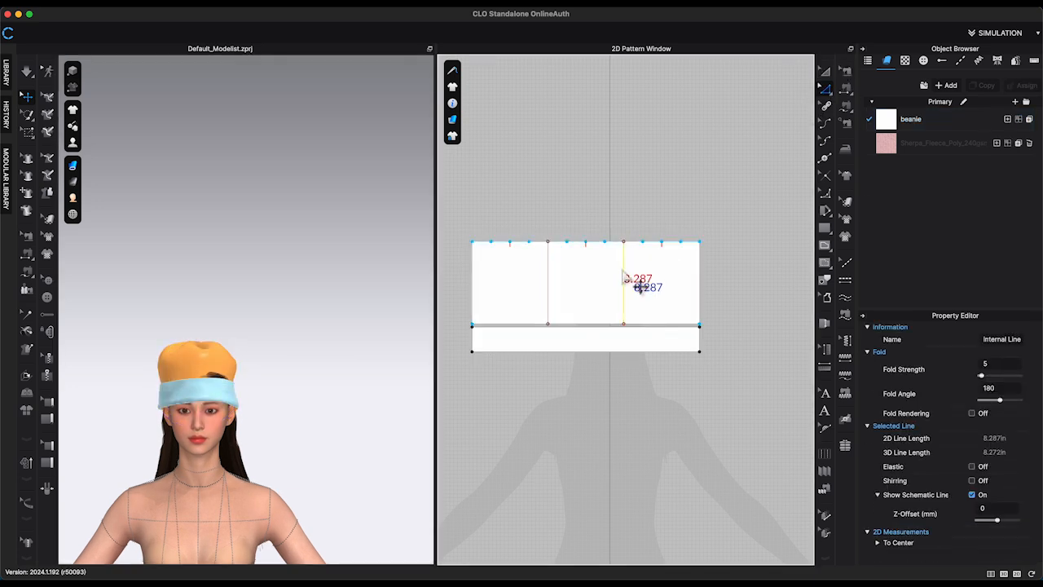
pyautogui.press('Delete')
pyautogui.press('3')
pyautogui.scroll(3, 362, 249)
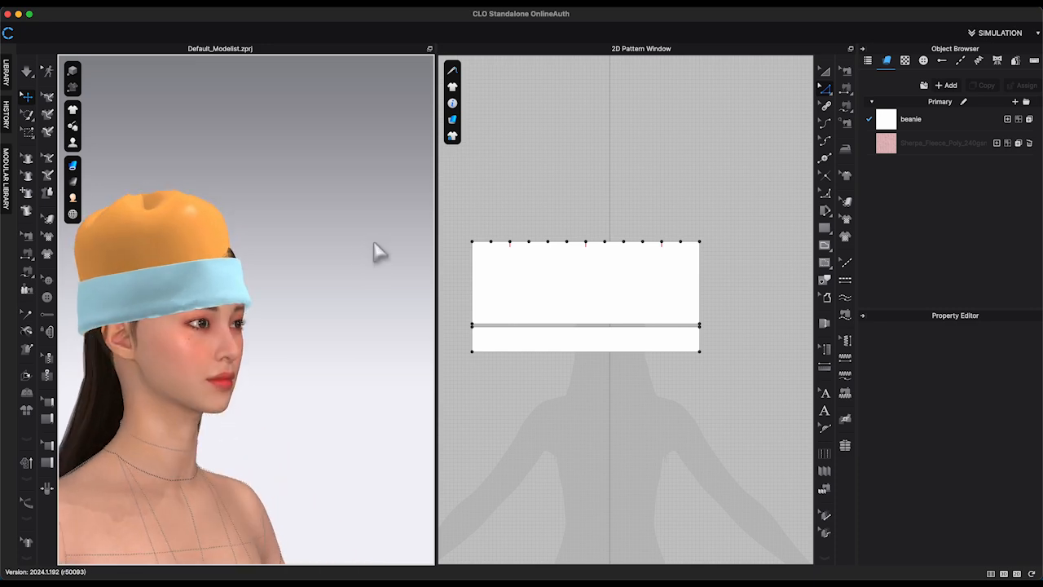
pyautogui.moveTo(364, 245); pyautogui.dragTo(269, 252, button='right')
# - Simulate the beanie on the head, unfreezing the cuff band and unstrengthening the upper panel
pyautogui.press('space')
pyautogui.rightClick(218, 292)
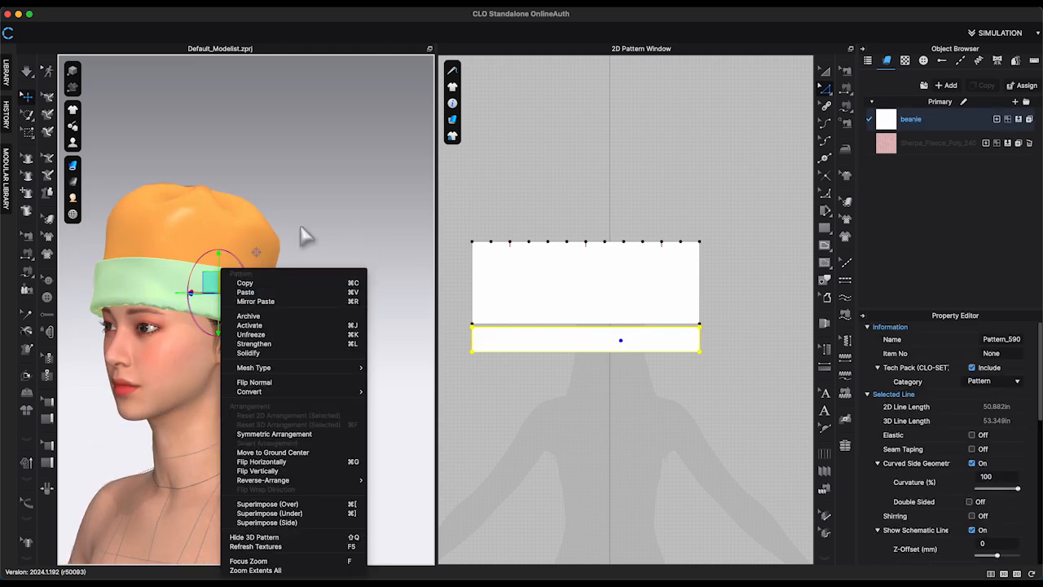
pyautogui.click(276, 337)
pyautogui.moveTo(384, 233); pyautogui.dragTo(289, 252, button='right')
pyautogui.rightClick(248, 277)
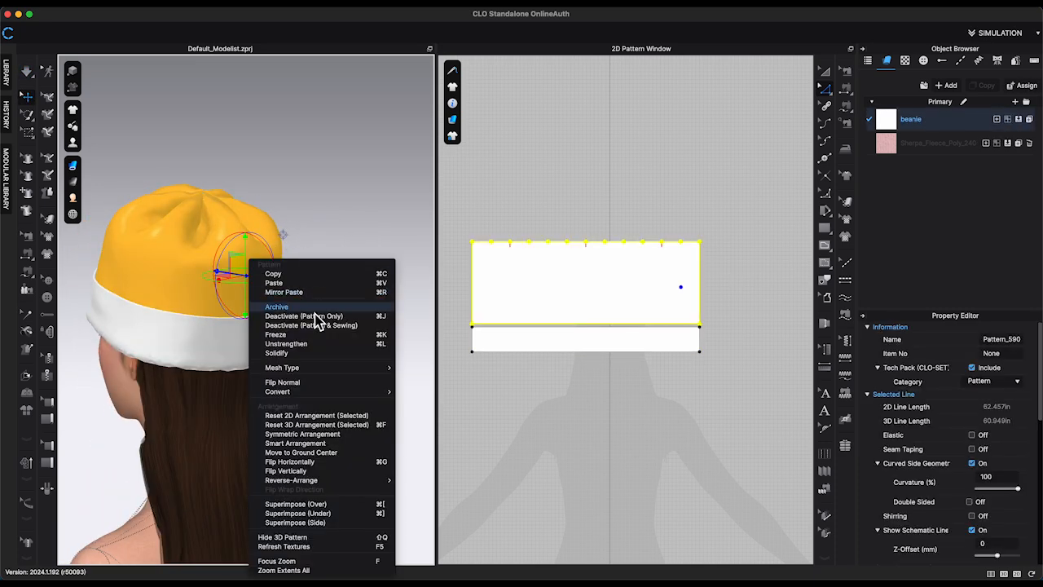
pyautogui.click(315, 343)
pyautogui.click(355, 220)
pyautogui.moveTo(359, 214); pyautogui.dragTo(364, 218, button='right')
# - Select both beanie patterns and set their particle distance to 8 mm
pyautogui.press('super+a')
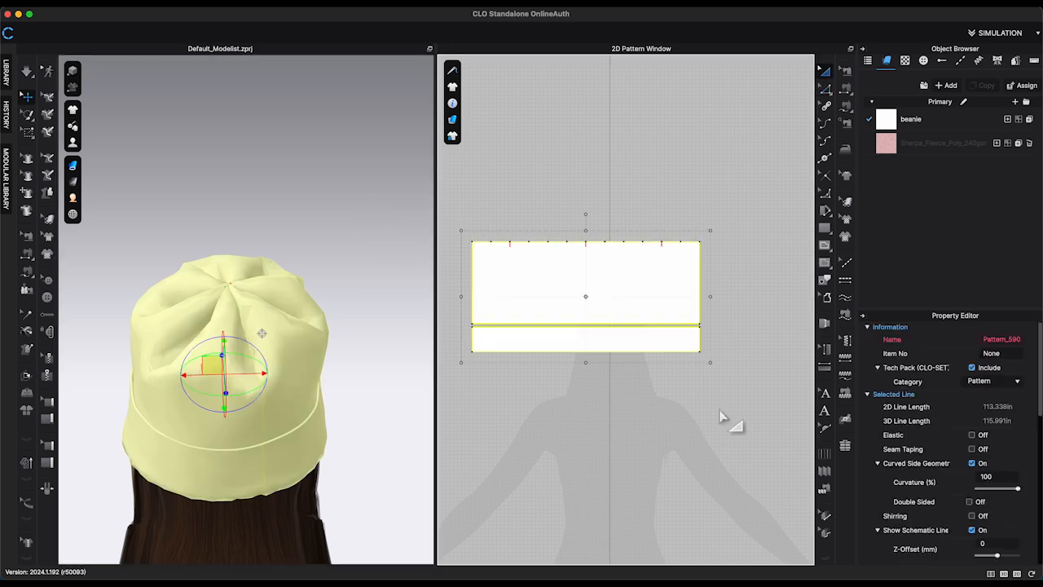
pyautogui.scroll(-2, 967, 499)
pyautogui.moveTo(383, 342); pyautogui.dragTo(290, 303, button='right')
pyautogui.scroll(-2, 994, 448)
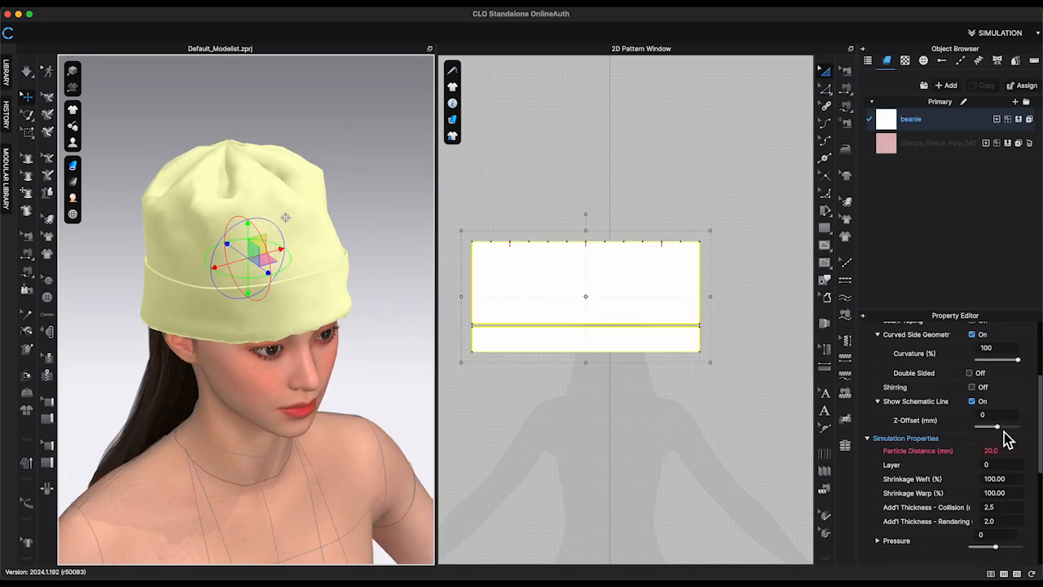
pyautogui.click(1010, 452)
pyautogui.write('8')
pyautogui.press('Return')
# - Simulate the refined beanie and apply the Sherpa_Fleece_Poly_240gsm fabric to both patterns
pyautogui.press('space')
pyautogui.press('2')
pyautogui.moveTo(937, 142); pyautogui.dragTo(586, 282)
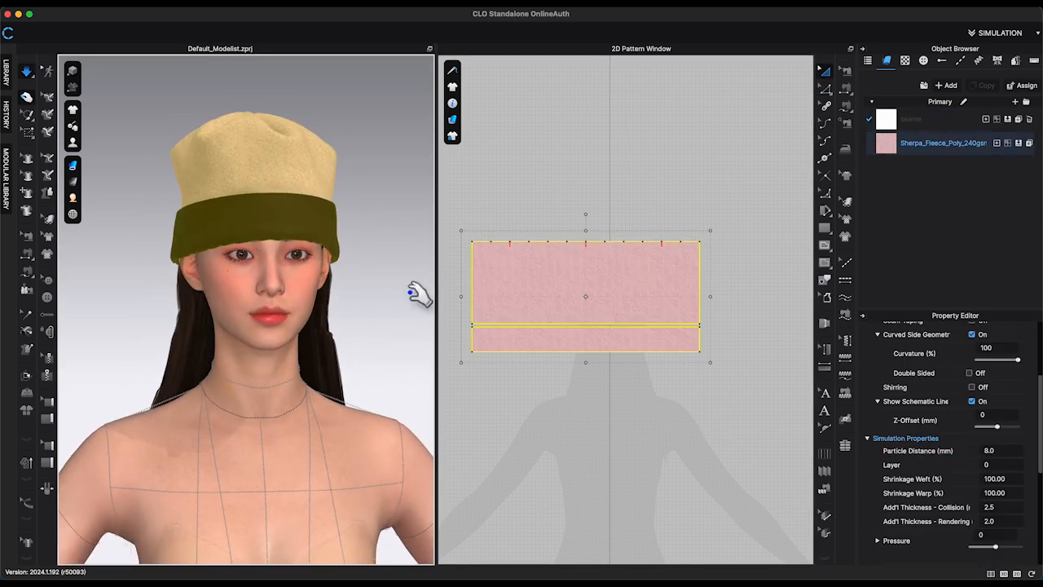
# - Inspect the beanie's crown and back from behind in the 3D view
pyautogui.moveTo(414, 289); pyautogui.dragTo(351, 181, button='right')
pyautogui.moveTo(178, 204); pyautogui.dragTo(277, 270, button='right')
pyautogui.press('w')
pyautogui.click(277, 270)
pyautogui.moveTo(326, 239); pyautogui.dragTo(279, 310, button='right')
pyautogui.rightClick(315, 258)
pyautogui.click(350, 333)
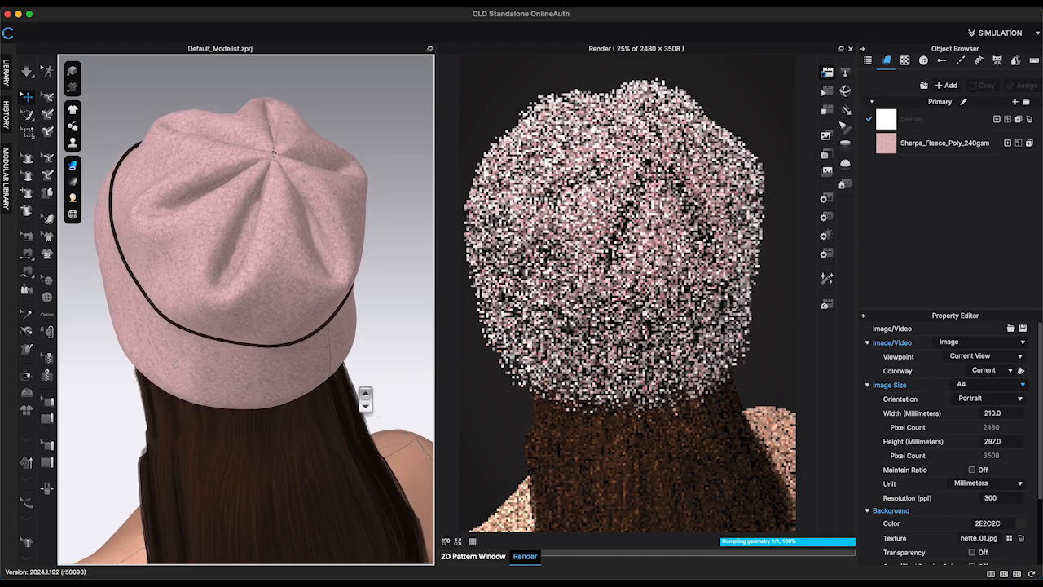
# - Adjust the render's noise threshold and light quality settings
pyautogui.click(827, 237)
pyautogui.click(945, 342)
pyautogui.click(934, 430)
pyautogui.click(827, 216)
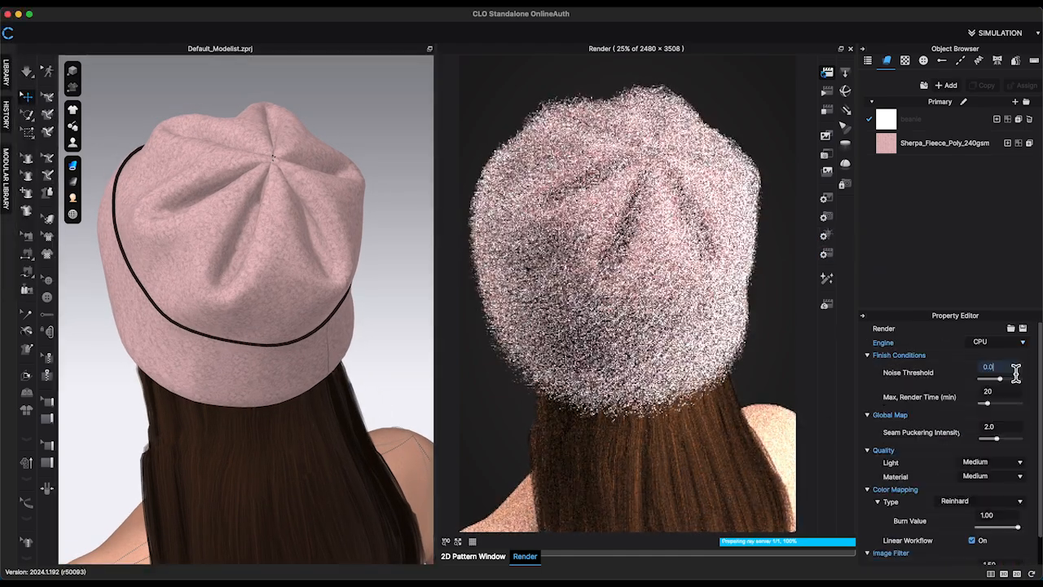
pyautogui.click(993, 462)
pyautogui.click(974, 475)
# - Review the Sherpa fleece fabric's fur parameters on the beanie and toggle the interactive render
pyautogui.click(252, 395)
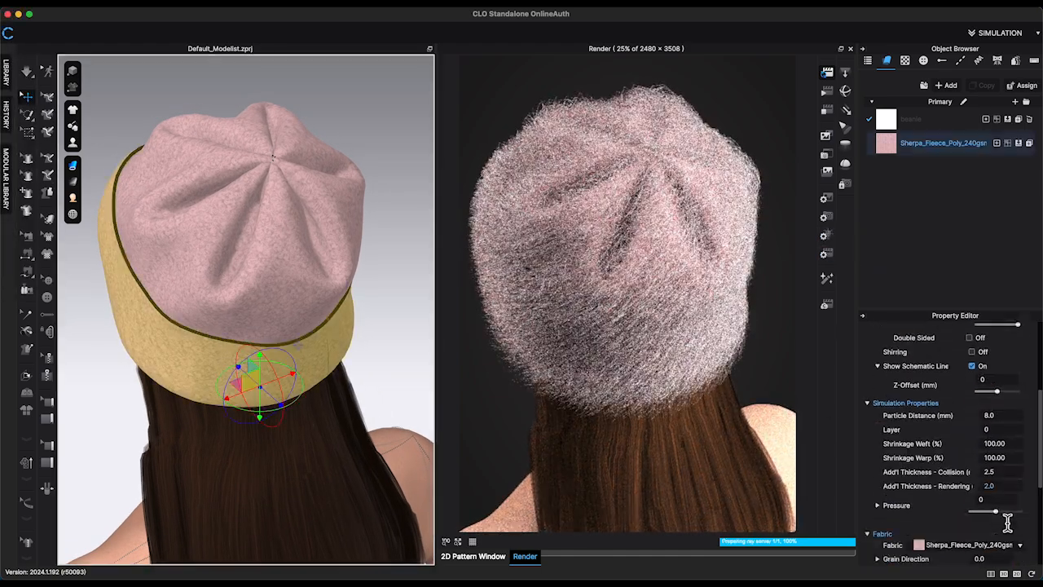
pyautogui.scroll(-5, 995, 424)
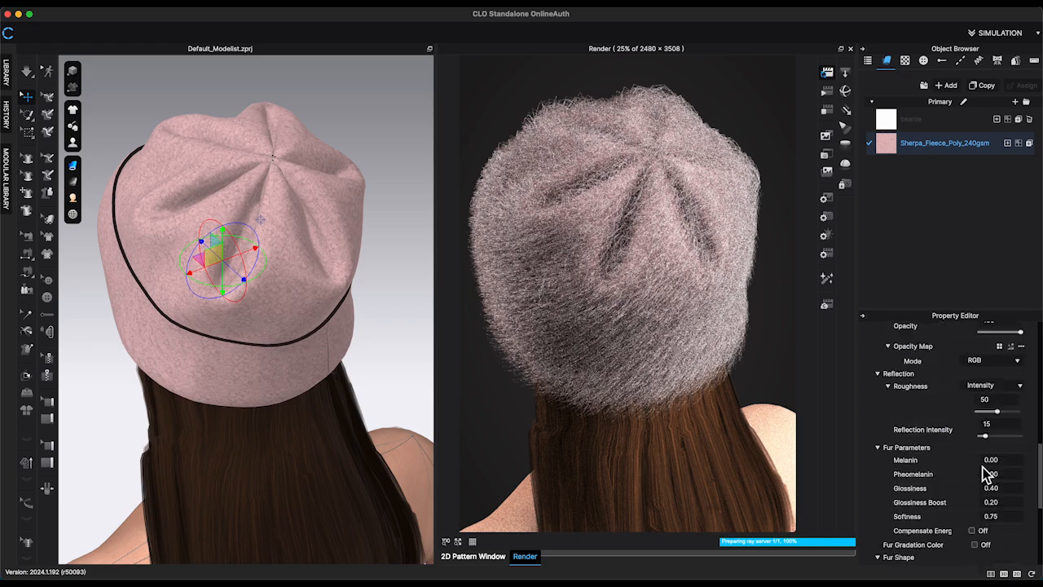
pyautogui.click(828, 75)
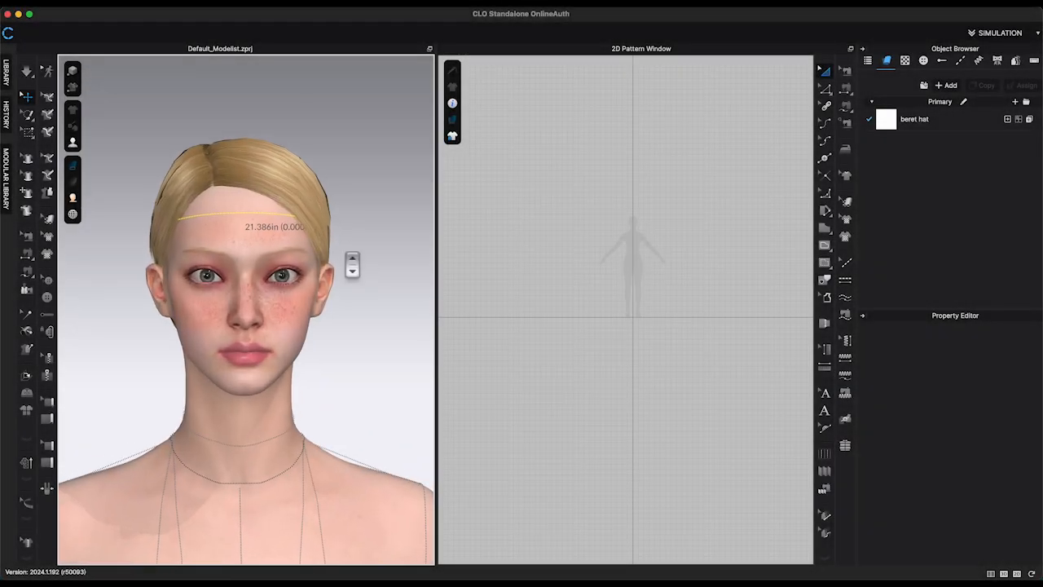
# - Create a circular pattern piece 12 in in diameter near the avatar silhouette's head in the 2D window
pyautogui.scroll(2, 247, 318)
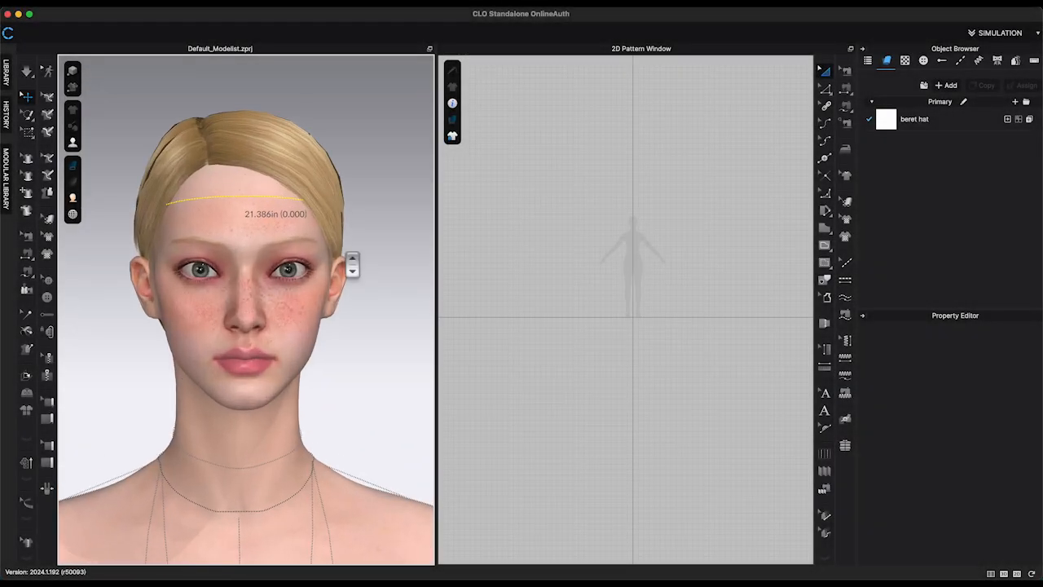
pyautogui.scroll(10, 663, 239)
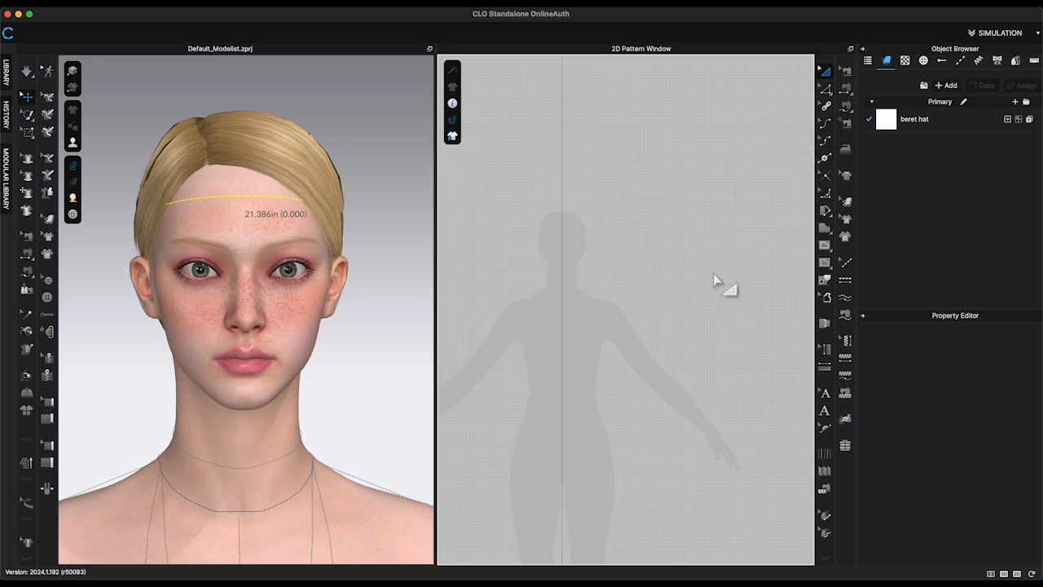
pyautogui.scroll(6, 667, 295)
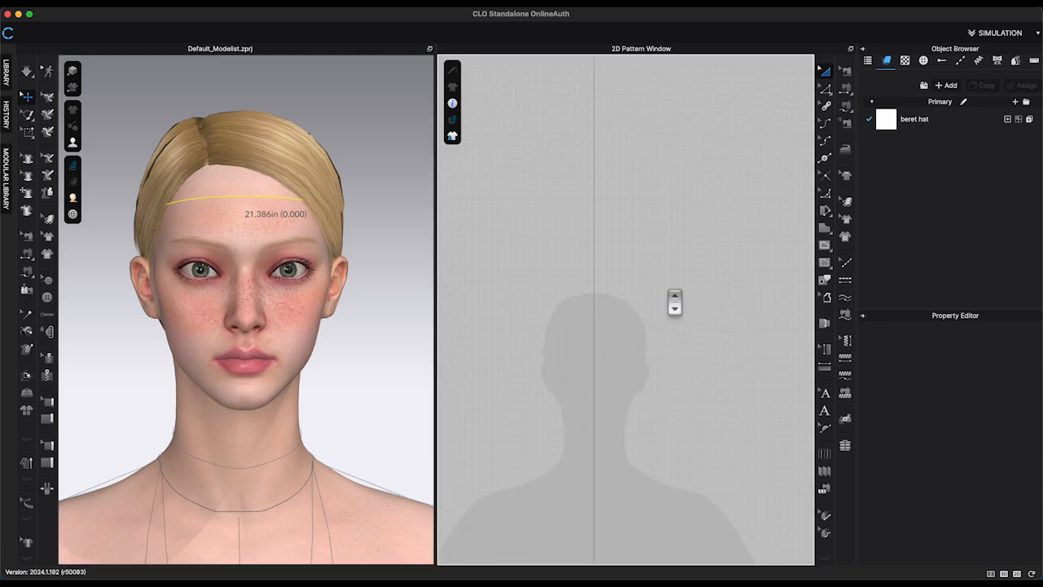
pyautogui.click(826, 233)
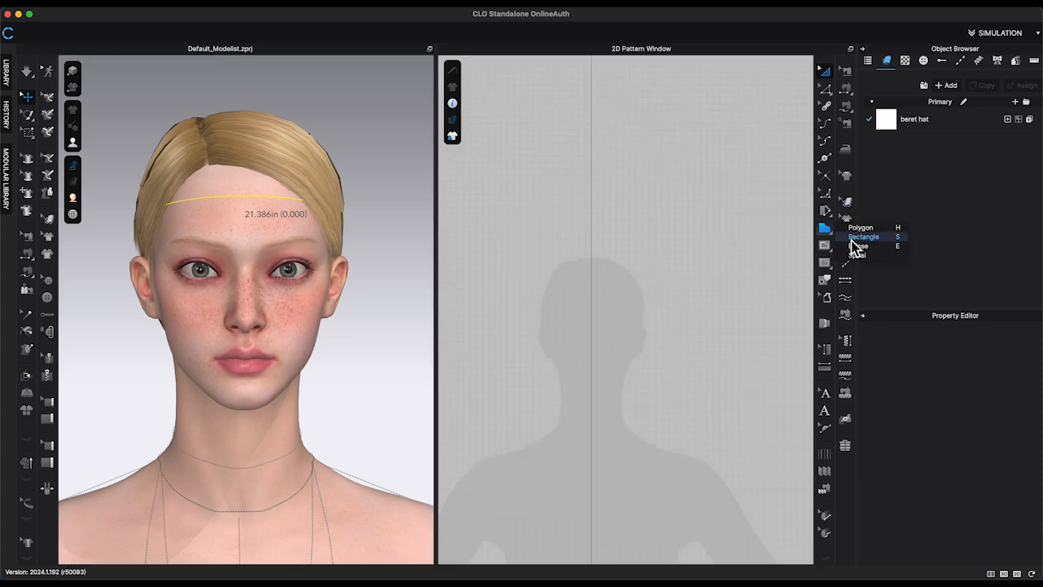
pyautogui.click(854, 246)
pyautogui.click(574, 264)
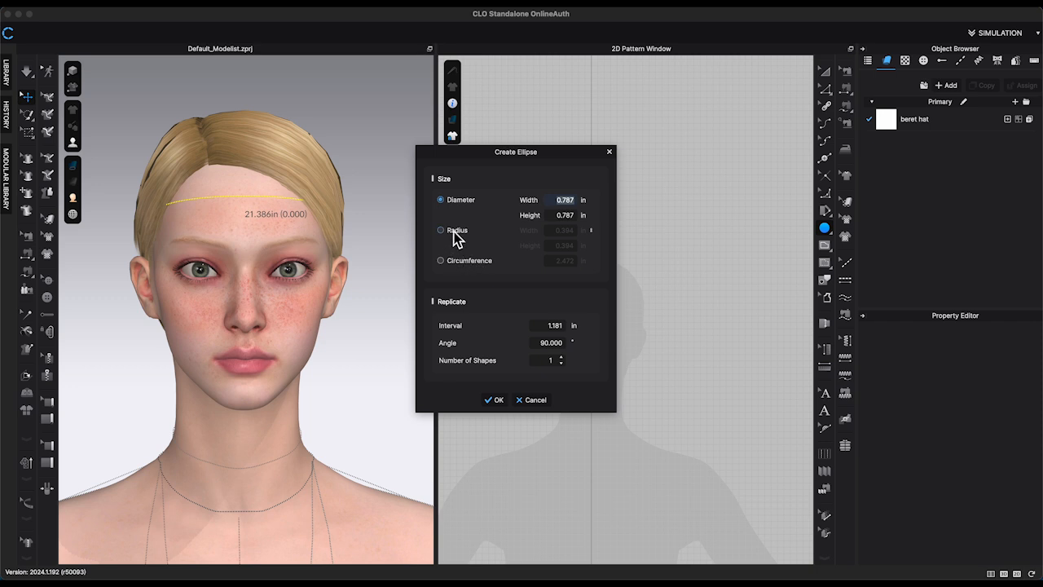
pyautogui.moveTo(528, 154); pyautogui.dragTo(343, 136)
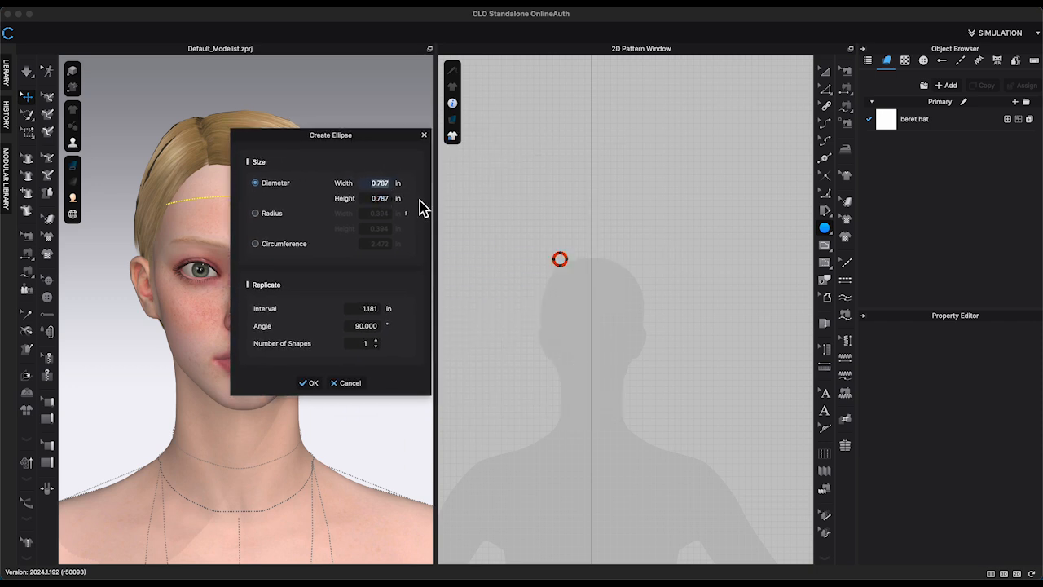
pyautogui.write('12')
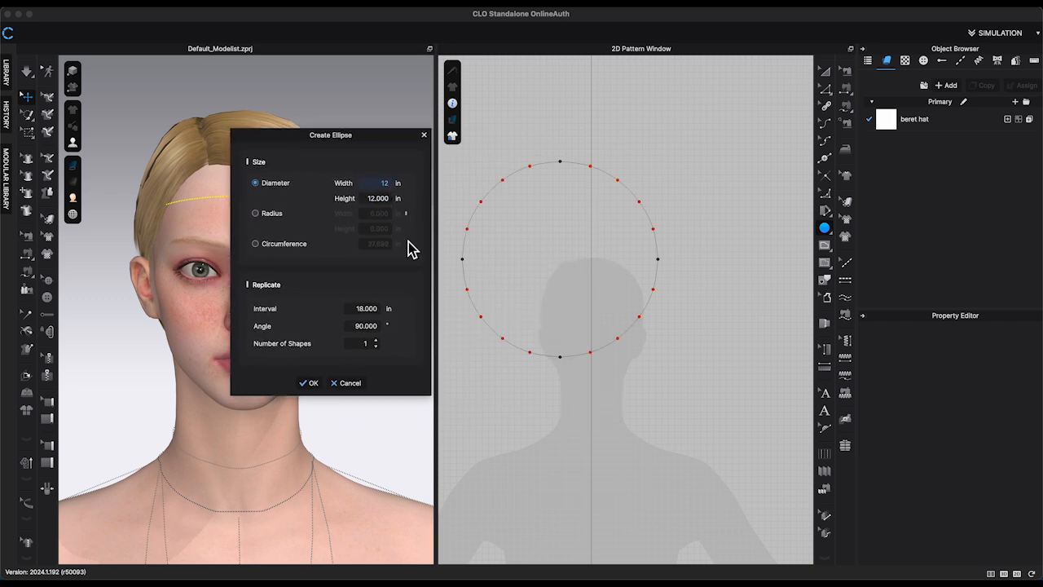
pyautogui.write('0')
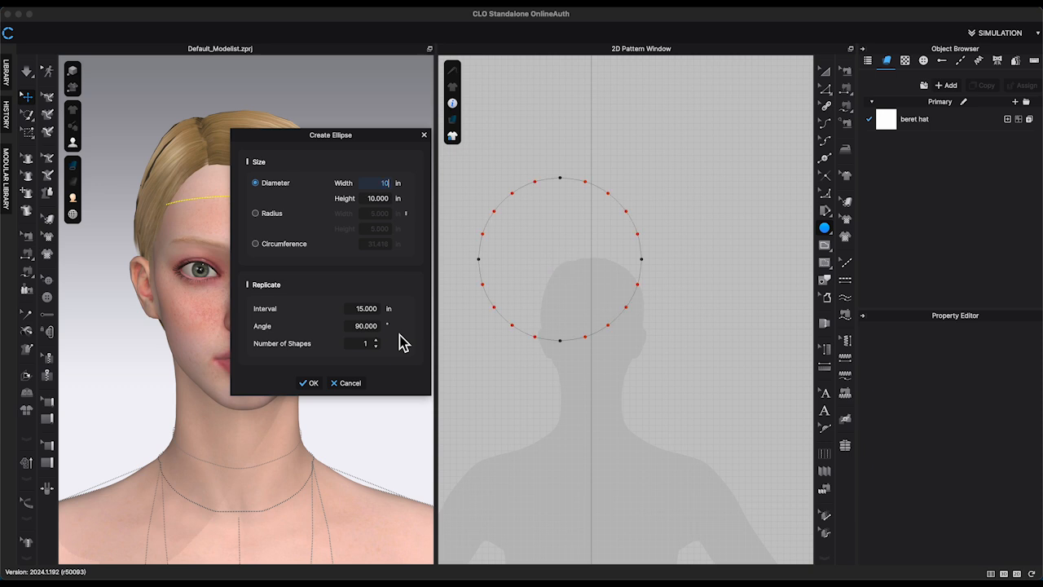
pyautogui.press('BackSpace')
pyautogui.write('2')
pyautogui.click(315, 388)
# - Rotate the circular piece to lie horizontally and position it above the avatar's head in 3D
pyautogui.click(821, 73)
pyautogui.scroll(-3, 299, 201)
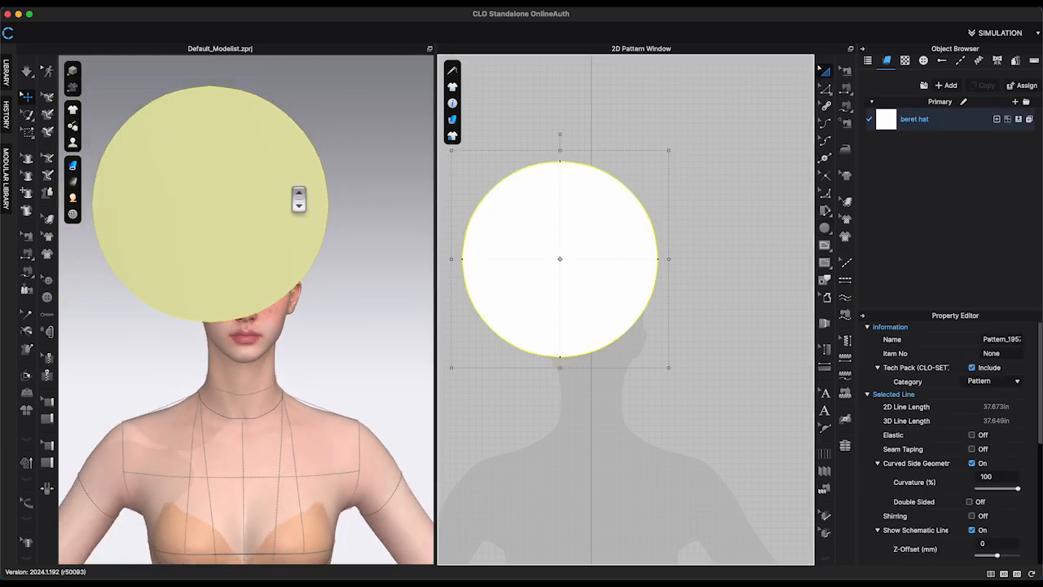
pyautogui.moveTo(298, 201); pyautogui.dragTo(364, 218, button='right')
pyautogui.moveTo(427, 205); pyautogui.dragTo(302, 186)
pyautogui.moveTo(293, 171)
pyautogui.mouseDown(button='right')
pyautogui.moveTo(291, 217)
pyautogui.moveTo(312, 170)
pyautogui.moveTo(376, 219)
pyautogui.moveTo(296, 181)
pyautogui.mouseUp(button='right')
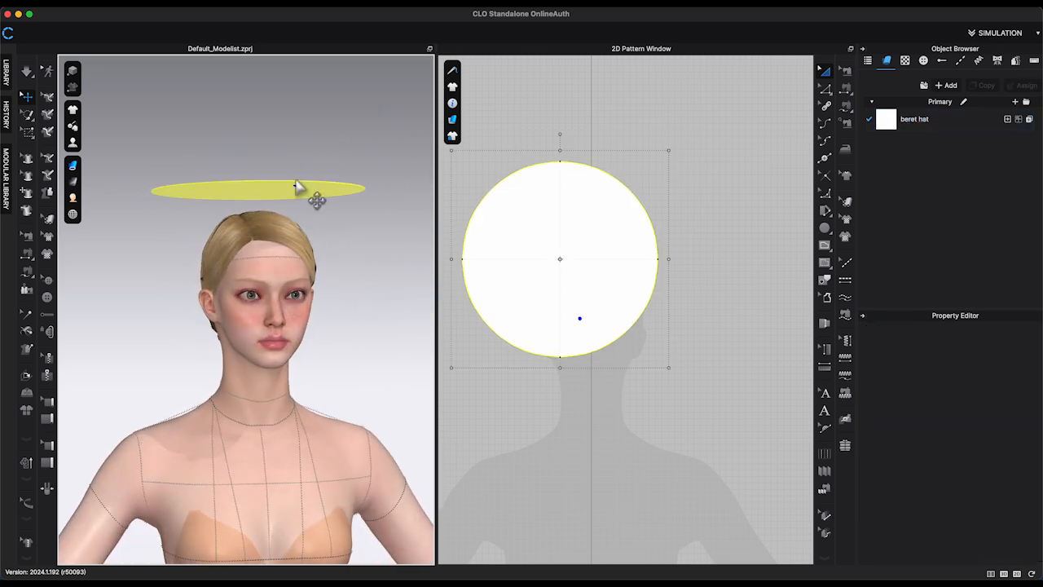
pyautogui.moveTo(296, 182); pyautogui.dragTo(296, 172)
pyautogui.click(383, 183)
# - Eliminate the side and bottom segment points of the circle's outline, keeping only its topmost point
pyautogui.moveTo(747, 170); pyautogui.dragTo(778, 168, button='middle')
pyautogui.press('z')
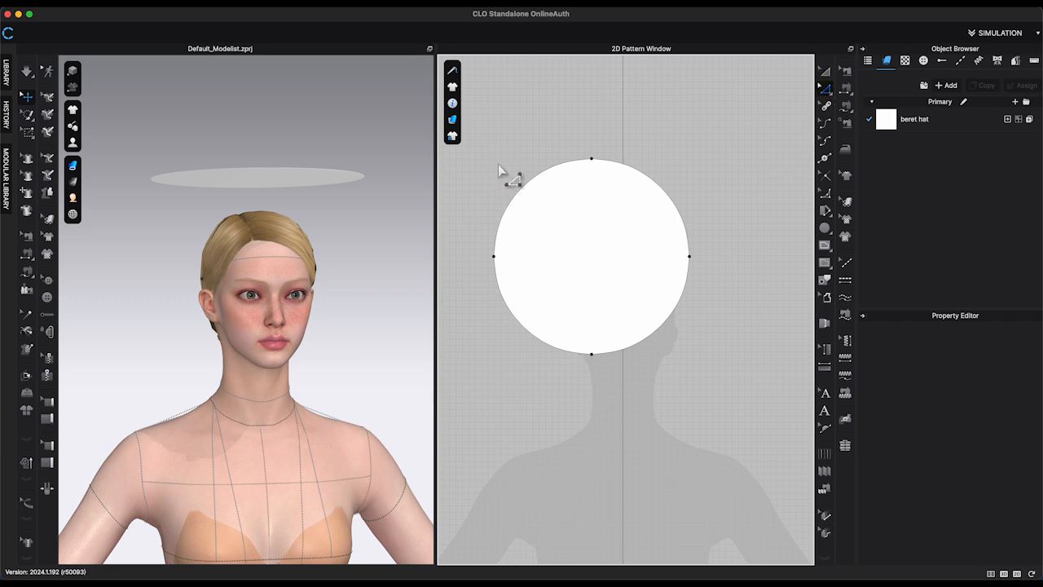
pyautogui.moveTo(726, 381); pyautogui.dragTo(726, 382)
pyautogui.rightClick(701, 265)
pyautogui.click(727, 331)
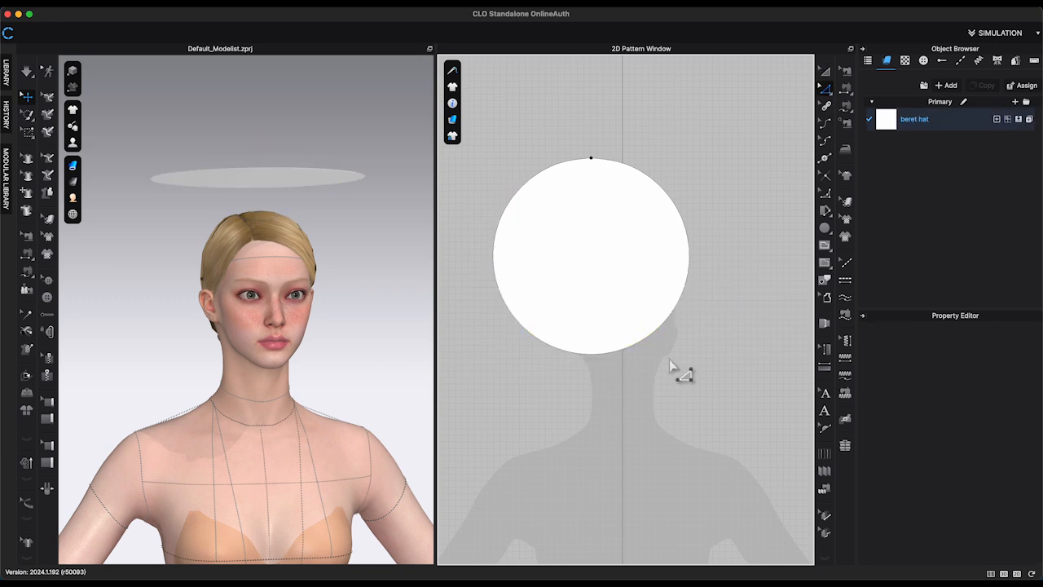
pyautogui.scroll(1, 715, 259)
pyautogui.click(686, 282)
pyautogui.scroll(-3, 752, 274)
pyautogui.click(752, 277)
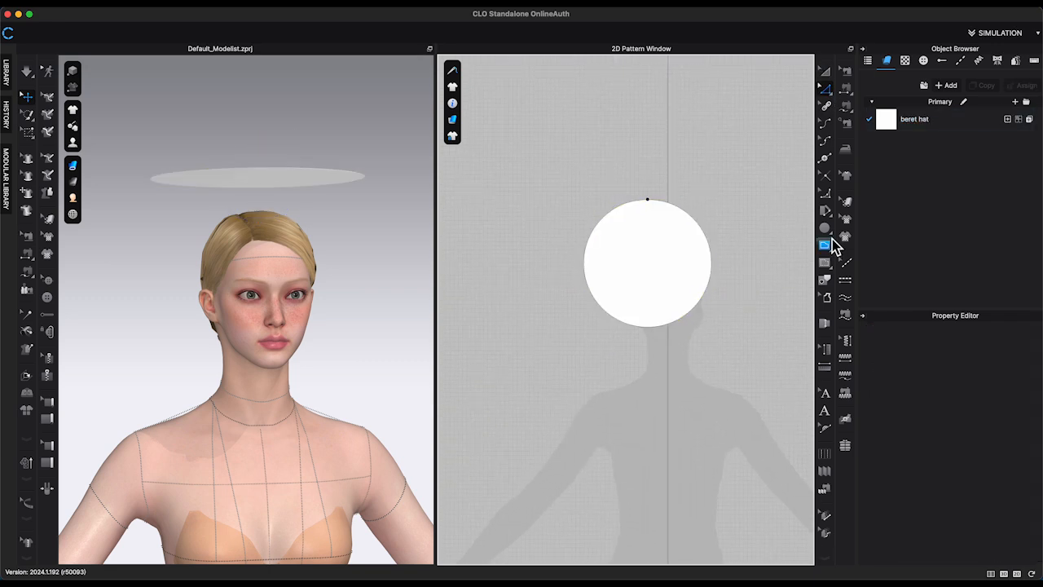
# - Add a centred internal ellipse with a 21.5 in circumference inside the circular pattern
pyautogui.click(827, 230)
pyautogui.click(828, 247)
pyautogui.click(861, 263)
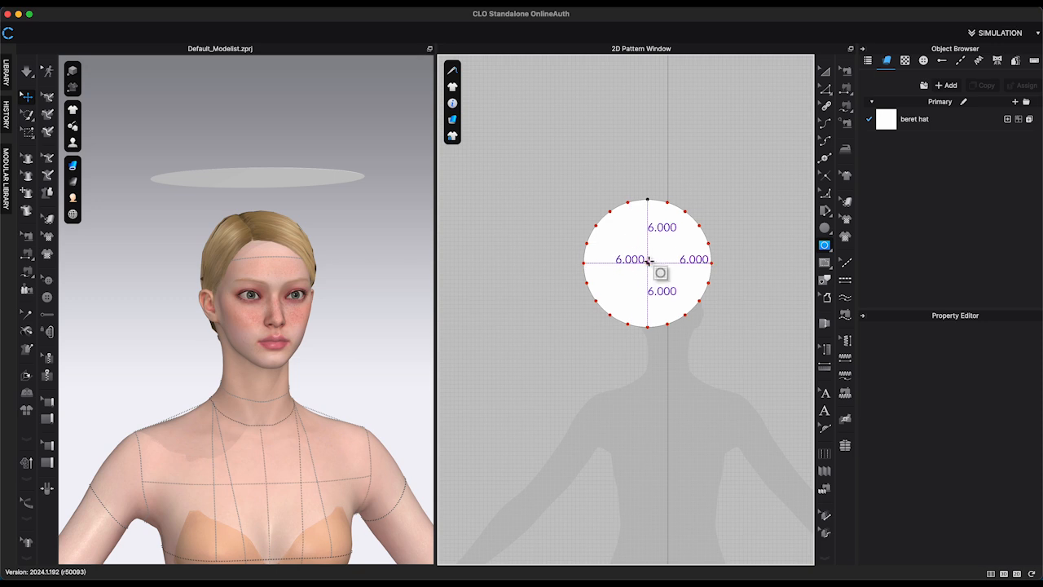
pyautogui.click(650, 262)
pyautogui.moveTo(511, 94); pyautogui.dragTo(460, 98)
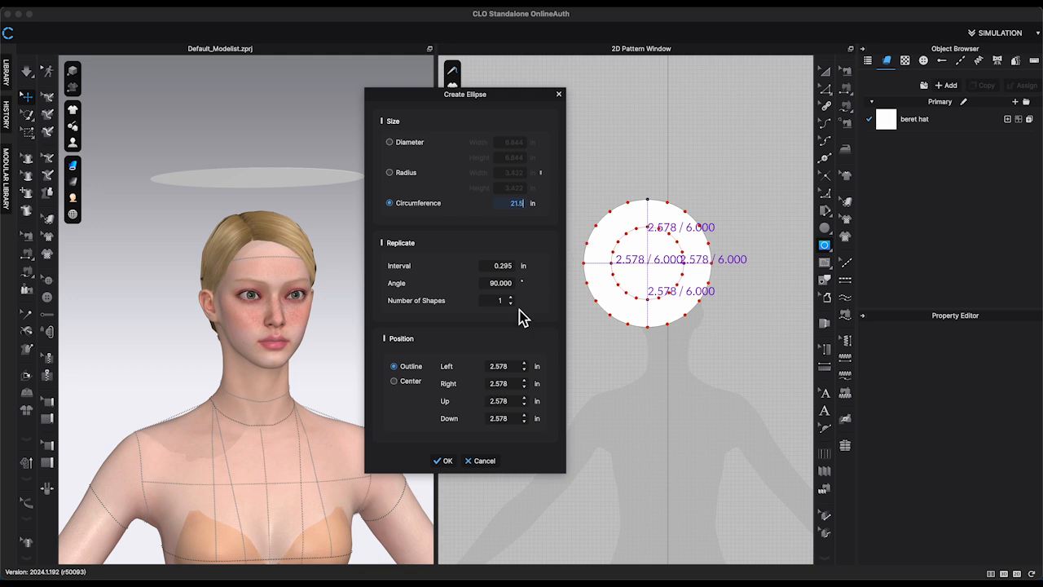
pyautogui.click(442, 460)
pyautogui.click(741, 233)
# - Eliminate the inner circle's side and bottom segment points, keeping only its topmost point
pyautogui.scroll(2, 738, 234)
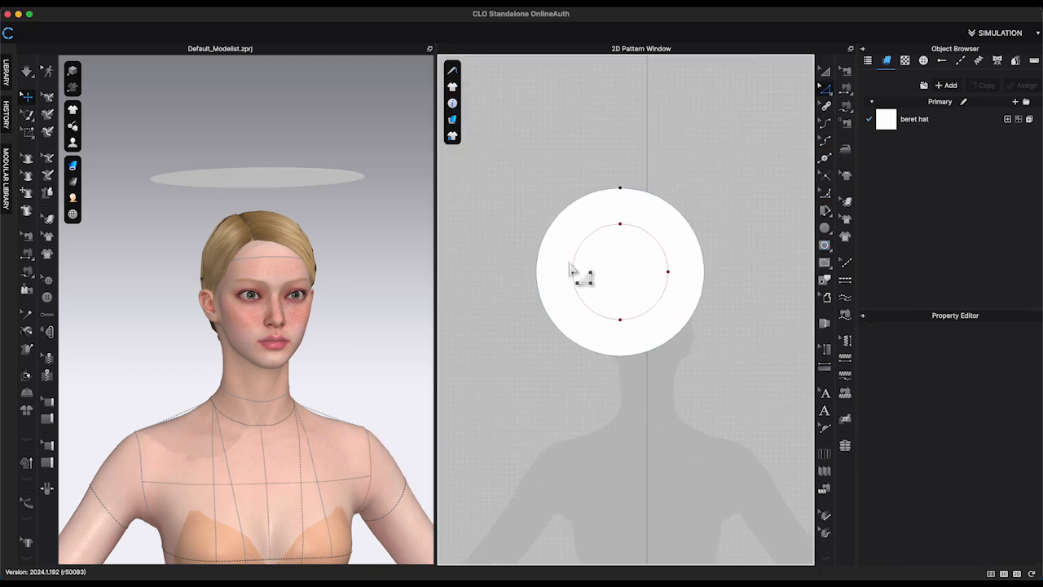
pyautogui.moveTo(683, 333); pyautogui.dragTo(684, 329)
pyautogui.rightClick(675, 273)
pyautogui.click(716, 334)
# - Paste a copy of the circular pattern aligned directly below the original, with about 13.5 in between centres
pyautogui.press('a')
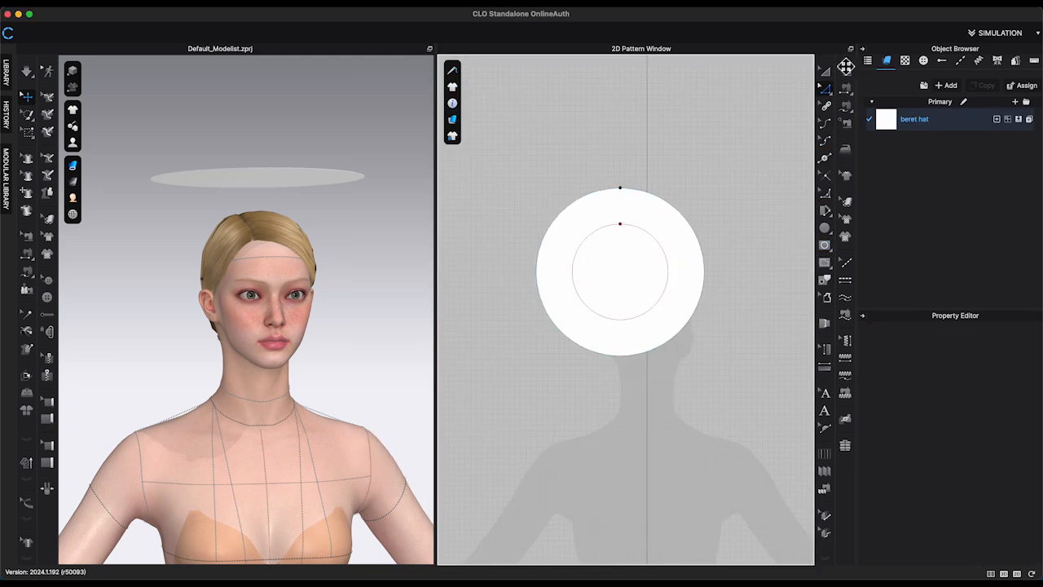
pyautogui.click(608, 191)
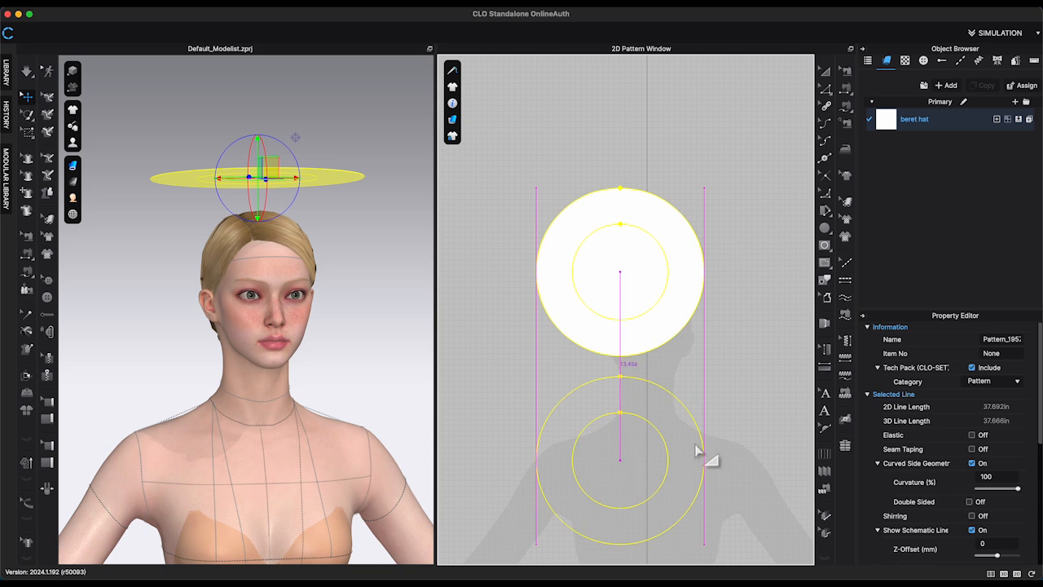
pyautogui.click(696, 450)
pyautogui.moveTo(715, 420); pyautogui.dragTo(699, 303, button='middle')
pyautogui.click(698, 304)
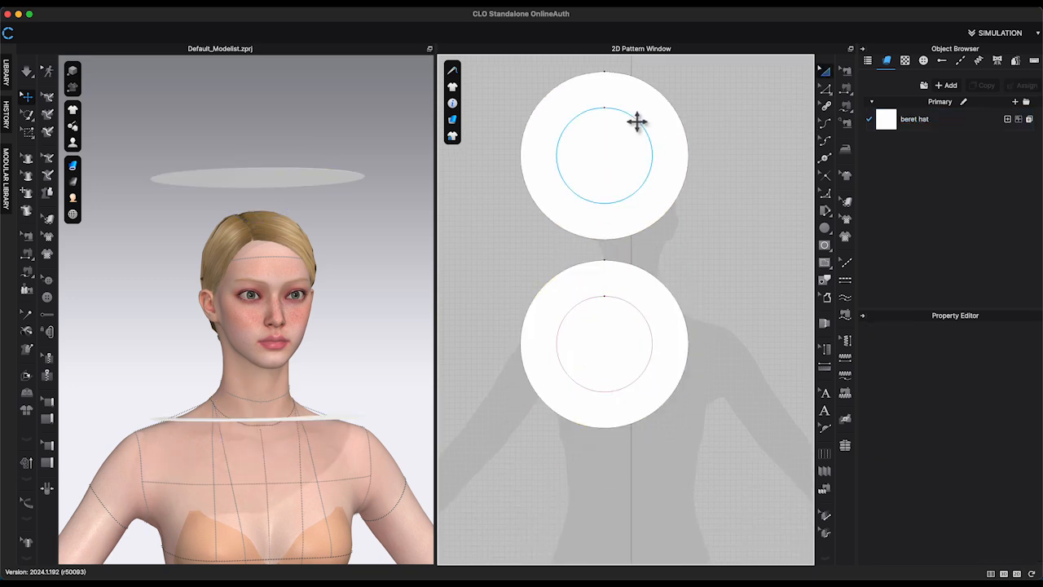
# - Convert the lower piece's inner circle to a hole
pyautogui.click(652, 340)
pyautogui.rightClick(655, 322)
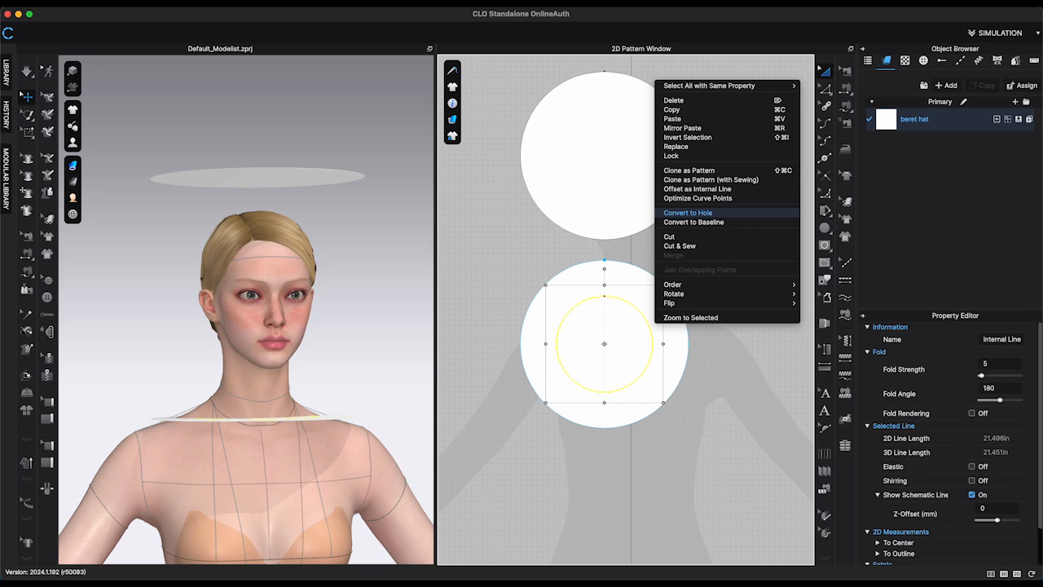
pyautogui.click(688, 213)
# - Move the ring piece to just above the avatar's head and set the garment rendering style to Textured Surface
pyautogui.moveTo(345, 410); pyautogui.dragTo(291, 285)
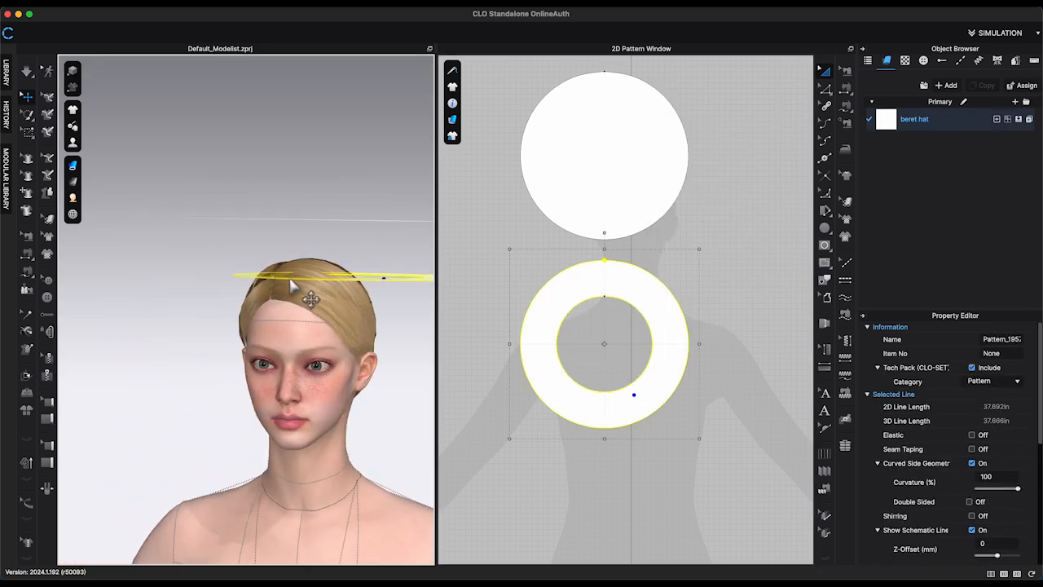
pyautogui.moveTo(291, 286); pyautogui.dragTo(245, 282, button='right')
pyautogui.moveTo(244, 282); pyautogui.dragTo(114, 247, button='middle')
pyautogui.moveTo(72, 167)
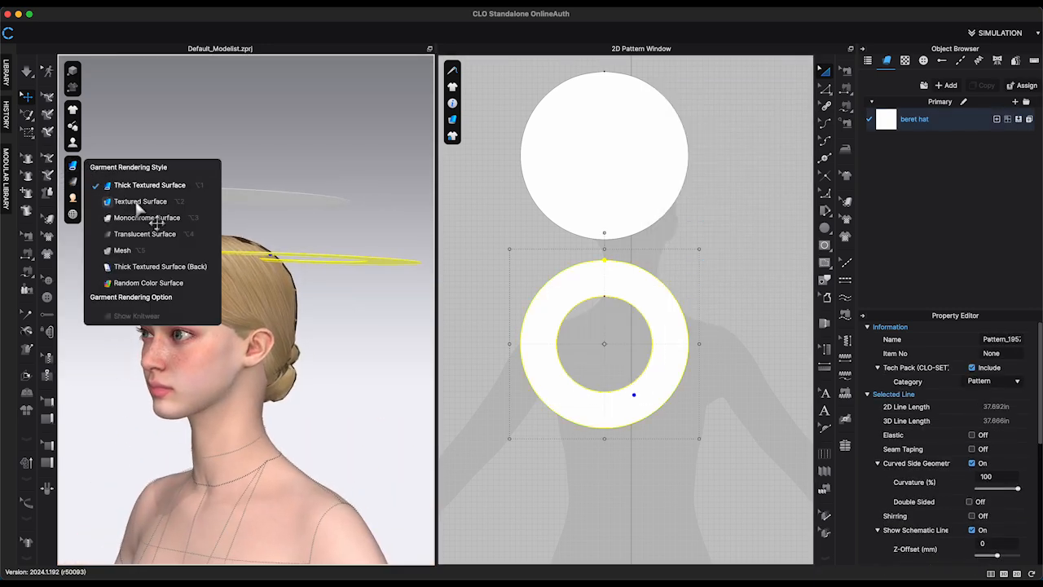
pyautogui.click(136, 202)
pyautogui.moveTo(301, 302); pyautogui.dragTo(302, 300, button='right')
pyautogui.moveTo(312, 237); pyautogui.dragTo(347, 264, button='right')
# - Freeze the full circular piece above the avatar's head
pyautogui.click(257, 334)
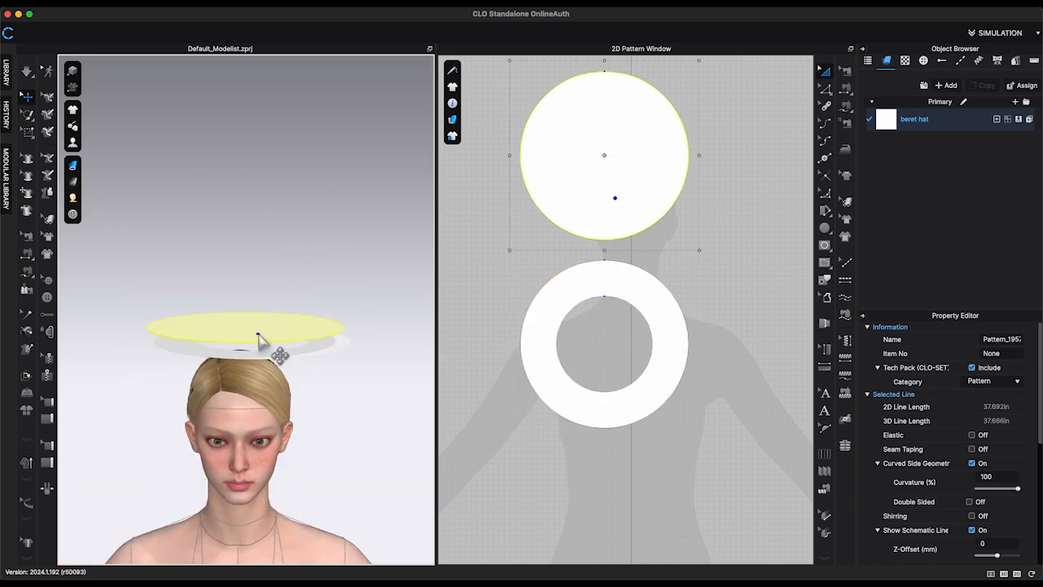
pyautogui.rightClick(260, 331)
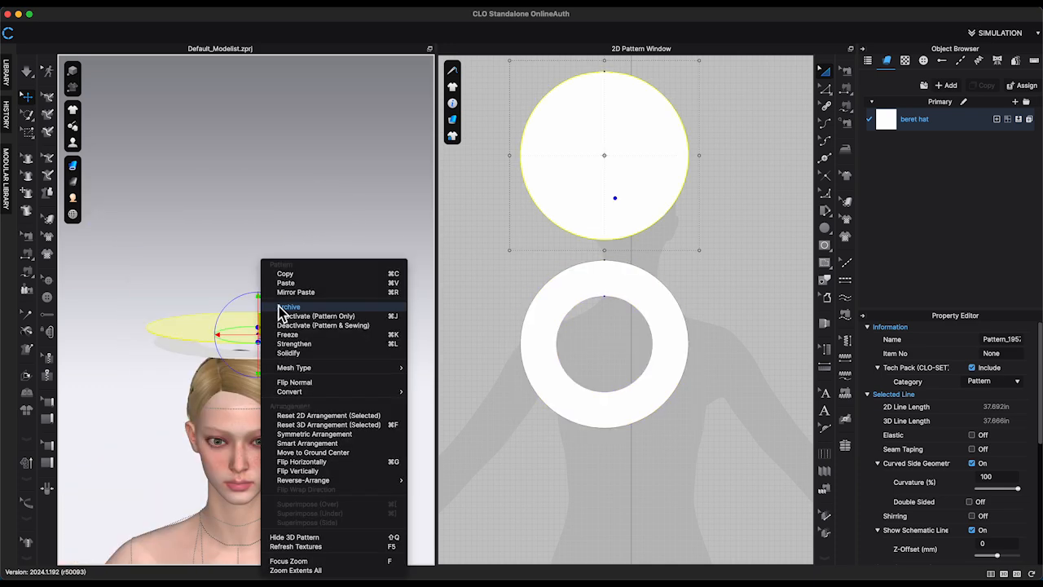
pyautogui.click(309, 338)
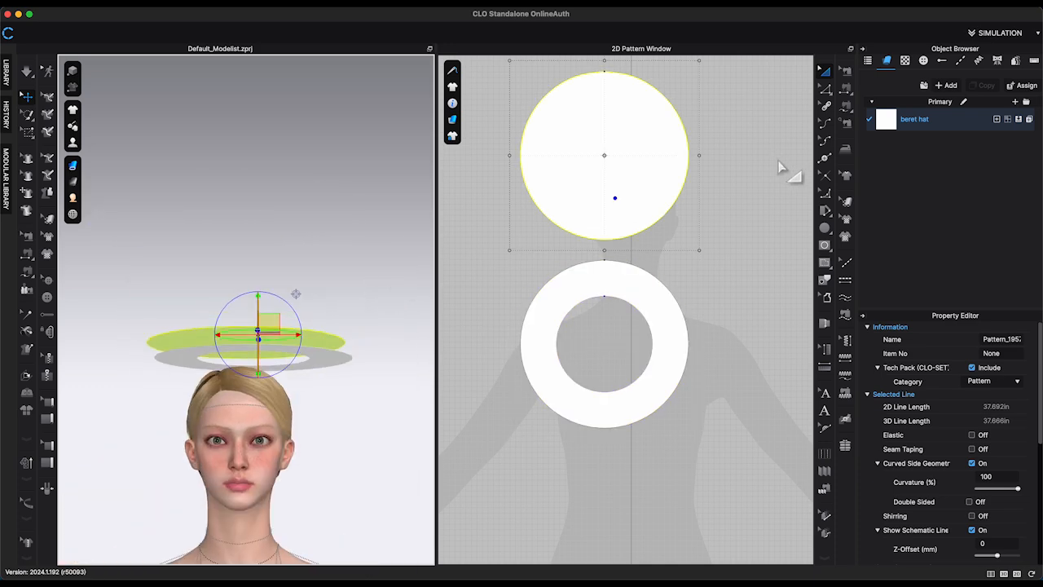
pyautogui.click(791, 175)
# - Sew the ring's outer edge to the full circle's outer edge
pyautogui.click(849, 105)
pyautogui.click(657, 282)
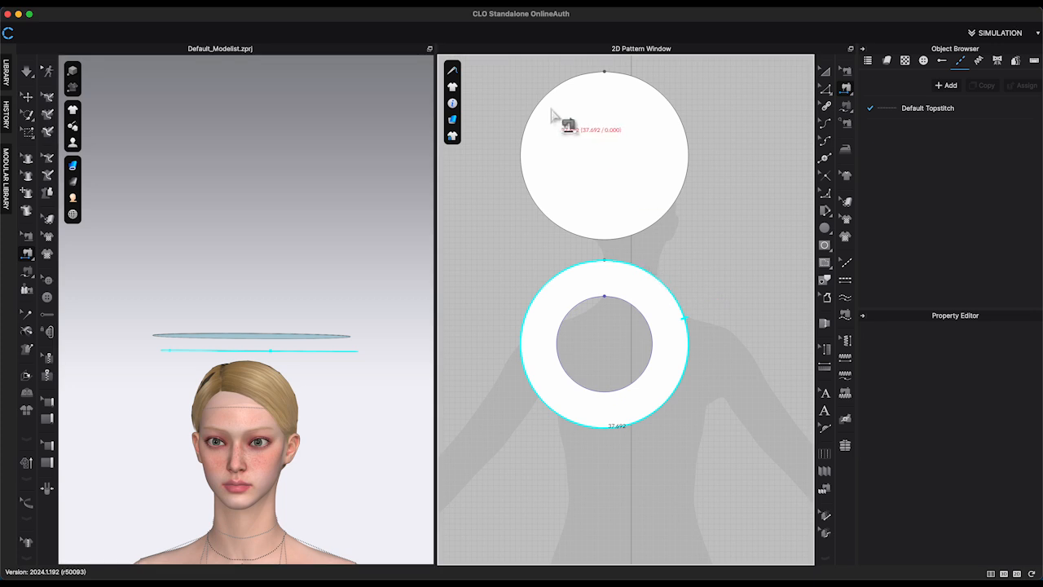
pyautogui.click(538, 109)
# - Run a short simulation to draw the sewn ring and circle together, then stop it
pyautogui.moveTo(326, 279); pyautogui.dragTo(351, 282, button='right')
pyautogui.press('space')
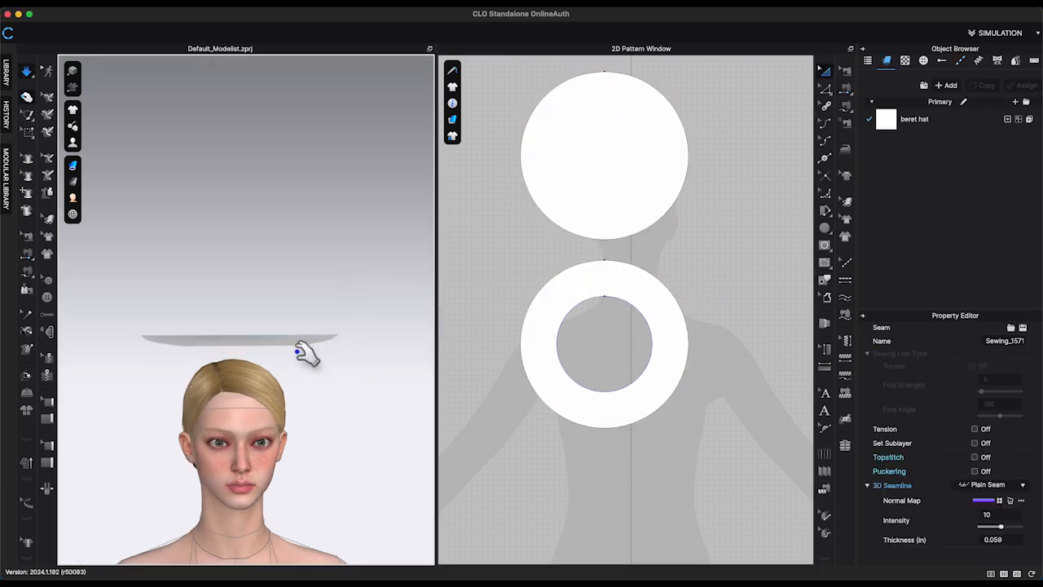
pyautogui.moveTo(297, 352); pyautogui.dragTo(372, 353, button='right')
pyautogui.press('space')
# - Lower the ring onto the avatar's head and tilt it downward toward the back
pyautogui.click(296, 341)
pyautogui.click(340, 352)
pyautogui.moveTo(342, 360); pyautogui.dragTo(330, 393)
pyautogui.moveTo(333, 396); pyautogui.dragTo(373, 418, button='right')
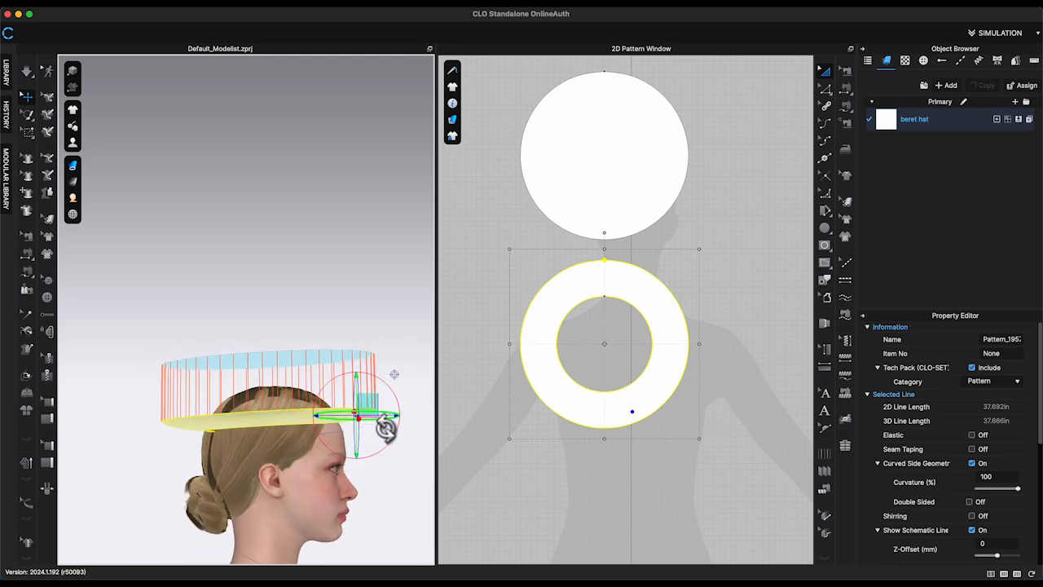
pyautogui.moveTo(387, 428); pyautogui.dragTo(402, 408)
pyautogui.click(365, 435)
pyautogui.click(365, 433)
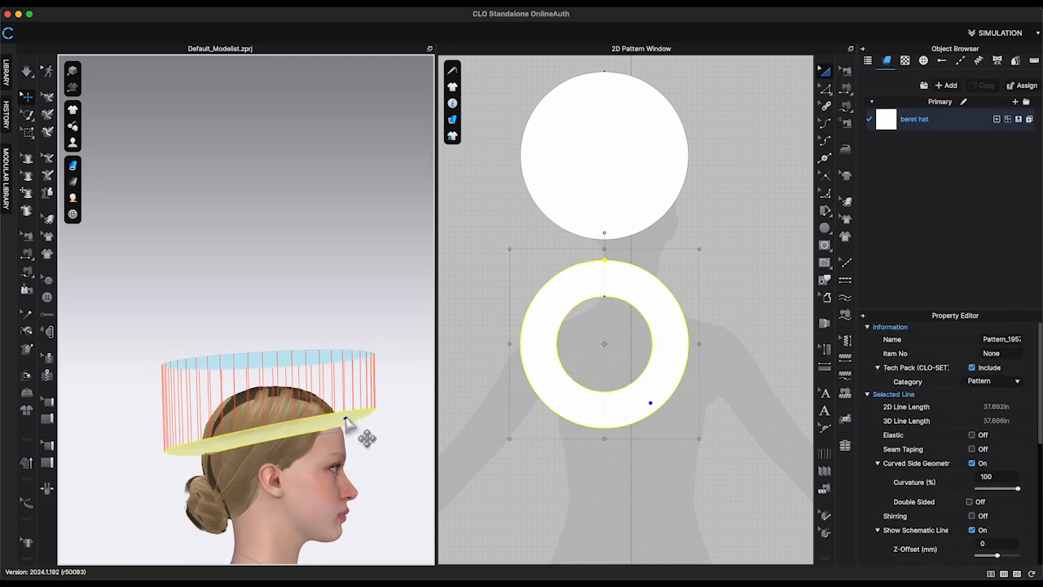
# - Strengthen the ring piece around the avatar's head
pyautogui.rightClick(366, 418)
pyautogui.click(398, 182)
pyautogui.click(361, 270)
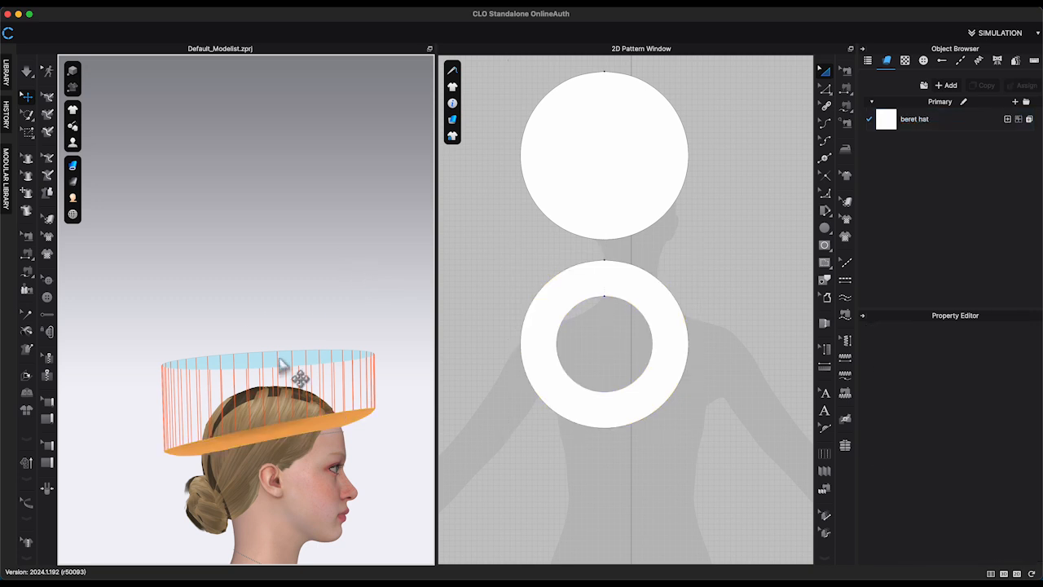
# - Strengthen the full circle piece above the avatar's head
pyautogui.rightClick(279, 362)
pyautogui.click(310, 334)
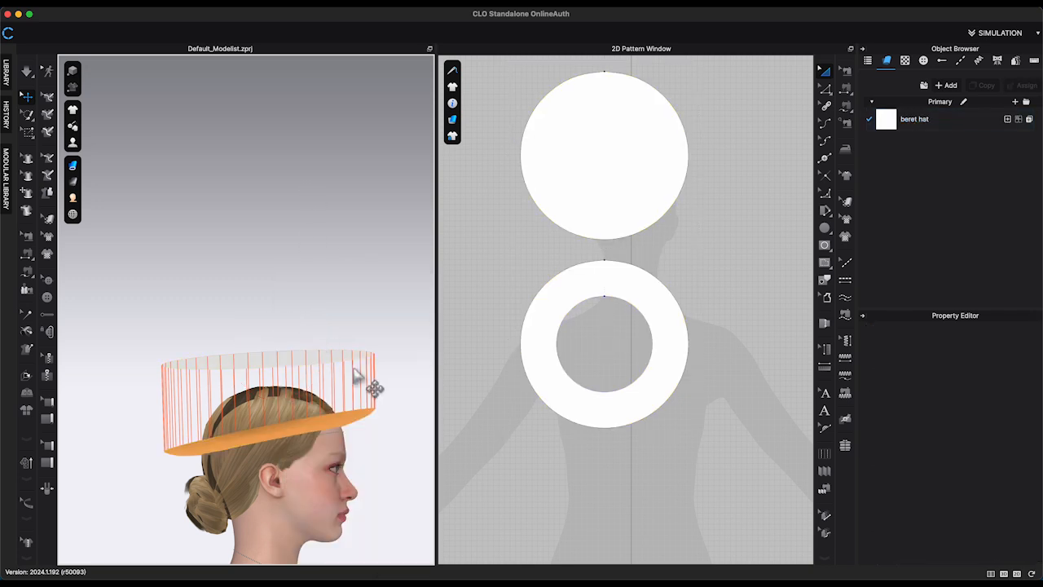
pyautogui.rightClick(288, 354)
pyautogui.click(338, 124)
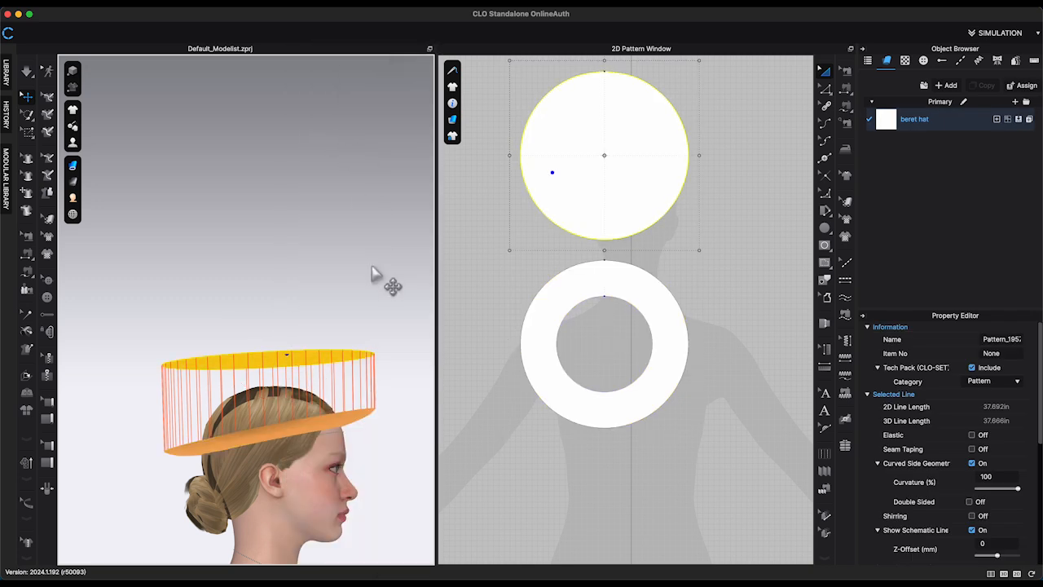
# - Simulate the strengthened circle and ring and pull the beret into place on the avatar's head
pyautogui.moveTo(411, 440); pyautogui.dragTo(277, 428, button='right')
pyautogui.press('space')
pyautogui.click(327, 432)
pyautogui.click(277, 428)
pyautogui.moveTo(269, 424); pyautogui.dragTo(407, 436)
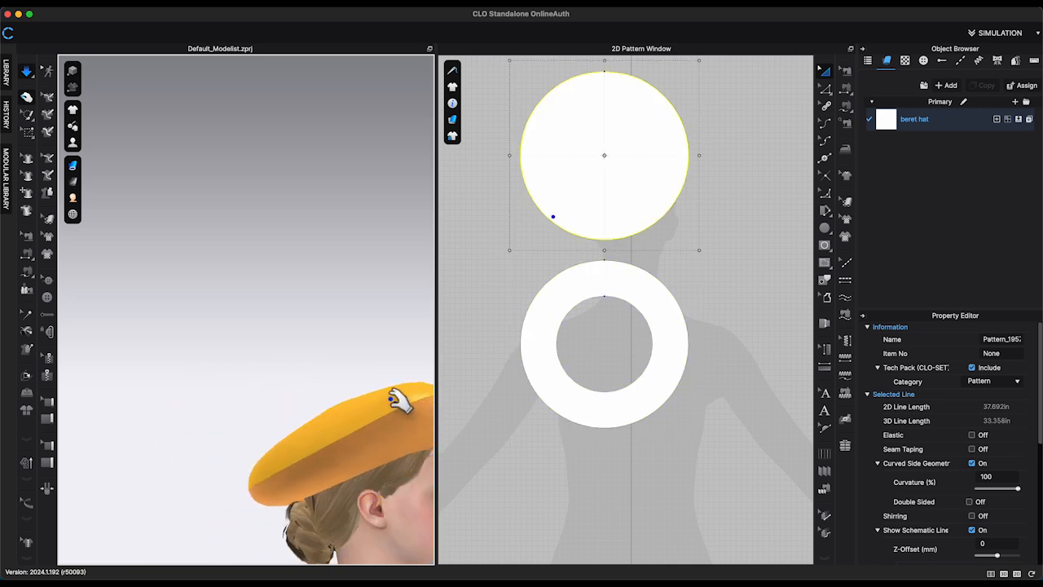
pyautogui.click(281, 357)
pyautogui.moveTo(282, 357); pyautogui.dragTo(249, 351, button='right')
pyautogui.moveTo(323, 376); pyautogui.dragTo(315, 348, button='right')
pyautogui.click(314, 347)
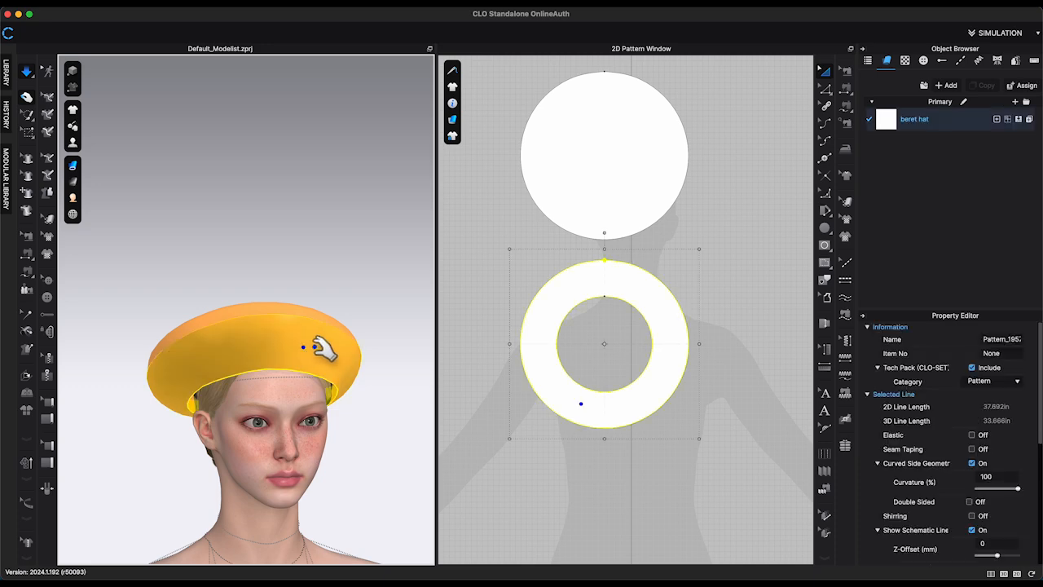
# - Remove the strengthening from the beret pieces and show the avatar from the front
pyautogui.rightClick(279, 310)
pyautogui.click(348, 347)
pyautogui.click(387, 319)
pyautogui.press('2')
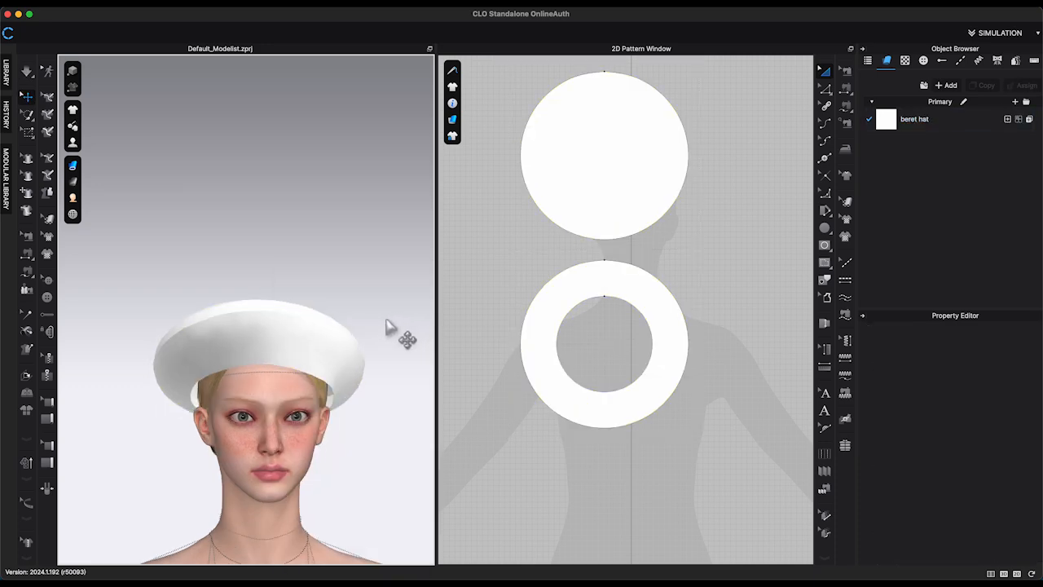
# - Examine the properties of the seam joining the circle to the ring's outer edge
pyautogui.scroll(-3, 354, 339)
pyautogui.scroll(-3, 354, 339)
pyautogui.click(280, 286)
pyautogui.moveTo(355, 339); pyautogui.dragTo(285, 317, button='right')
pyautogui.click(846, 71)
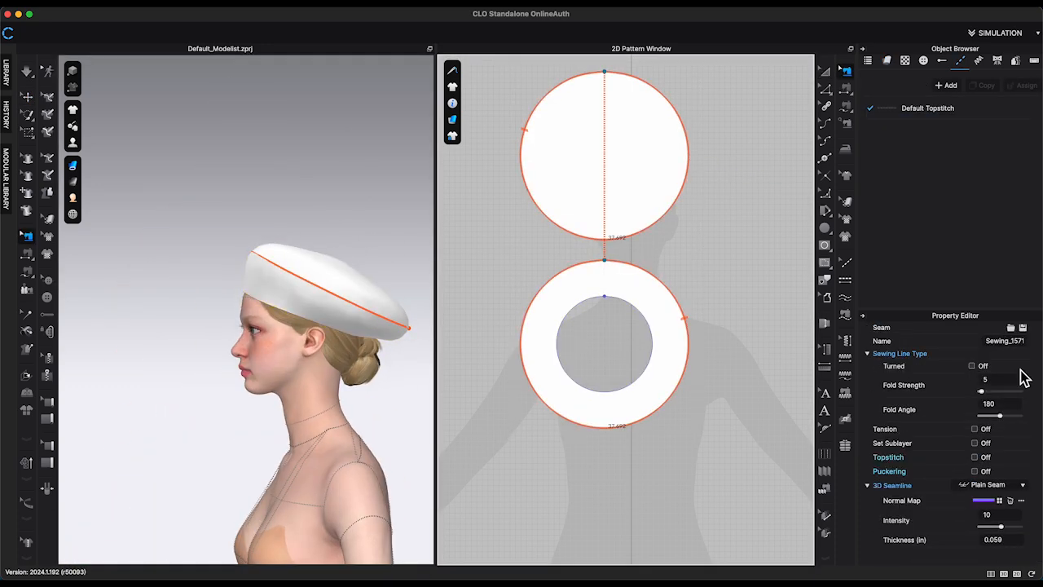
# - Simulate the softened beret and pull it into shape on the avatar's head, then stop the simulation
pyautogui.press('space')
pyautogui.moveTo(319, 284); pyautogui.dragTo(367, 277)
pyautogui.moveTo(326, 326); pyautogui.dragTo(375, 326, button='right')
pyautogui.click(303, 310)
pyautogui.press('space')
pyautogui.moveTo(304, 309); pyautogui.dragTo(352, 326, button='right')
# - Turn on Bond for the ring piece and restart the simulation
pyautogui.click(659, 305)
pyautogui.scroll(-5, 962, 456)
pyautogui.click(971, 510)
pyautogui.press('space')
# - Pull the crown and edge of the bonded beret into position around the avatar's head
pyautogui.moveTo(353, 326); pyautogui.dragTo(326, 306)
pyautogui.moveTo(244, 321); pyautogui.dragTo(303, 322, button='right')
pyautogui.moveTo(304, 323); pyautogui.dragTo(318, 310)
pyautogui.moveTo(350, 285); pyautogui.dragTo(295, 283, button='right')
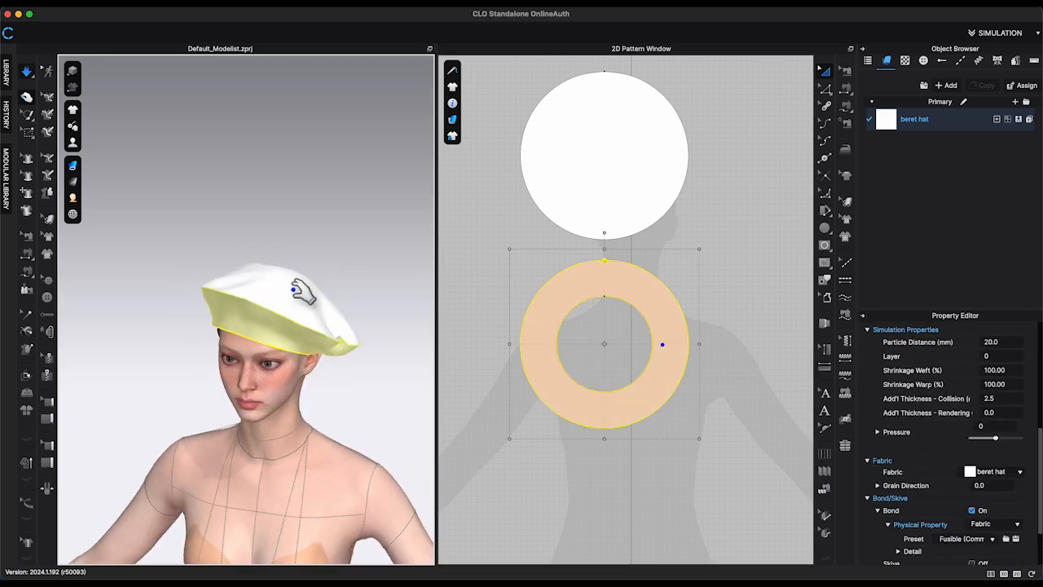
pyautogui.moveTo(295, 284); pyautogui.dragTo(314, 326)
pyautogui.moveTo(277, 347)
pyautogui.mouseDown(button='right')
pyautogui.moveTo(326, 349)
pyautogui.moveTo(273, 349)
pyautogui.mouseUp(button='right')
pyautogui.moveTo(341, 348); pyautogui.dragTo(350, 360)
# - Turn off Bond for the ring piece and simulate the beret again
pyautogui.press('space')
pyautogui.click(971, 510)
pyautogui.click(391, 446)
pyautogui.press('space')
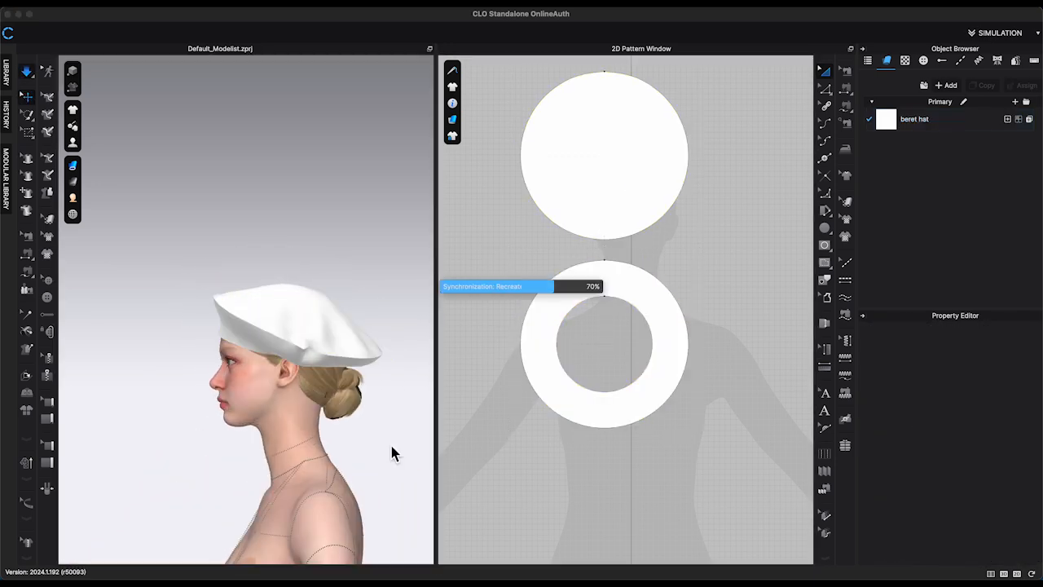
# - Simulate the beret and pull its front, sides and back edge into shape around the head
pyautogui.moveTo(391, 445); pyautogui.dragTo(309, 446, button='right')
pyautogui.click(372, 365)
pyautogui.keyDown('shift'); pyautogui.click(648, 208); pyautogui.keyUp('shift')
pyautogui.press('space')
pyautogui.moveTo(204, 367); pyautogui.dragTo(302, 367, button='right')
pyautogui.click(247, 342)
pyautogui.press('space')
pyautogui.moveTo(249, 298); pyautogui.dragTo(241, 286)
pyautogui.moveTo(241, 326); pyautogui.dragTo(318, 326, button='right')
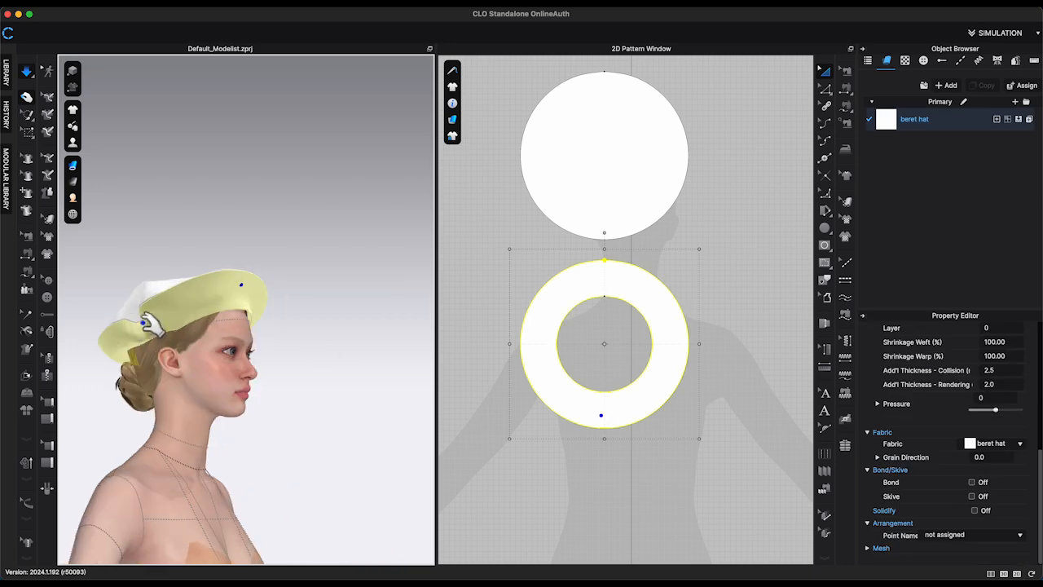
pyautogui.click(105, 331)
pyautogui.moveTo(105, 334); pyautogui.dragTo(139, 359, button='right')
pyautogui.moveTo(138, 359); pyautogui.dragTo(145, 398)
pyautogui.moveTo(144, 400); pyautogui.dragTo(324, 400, button='right')
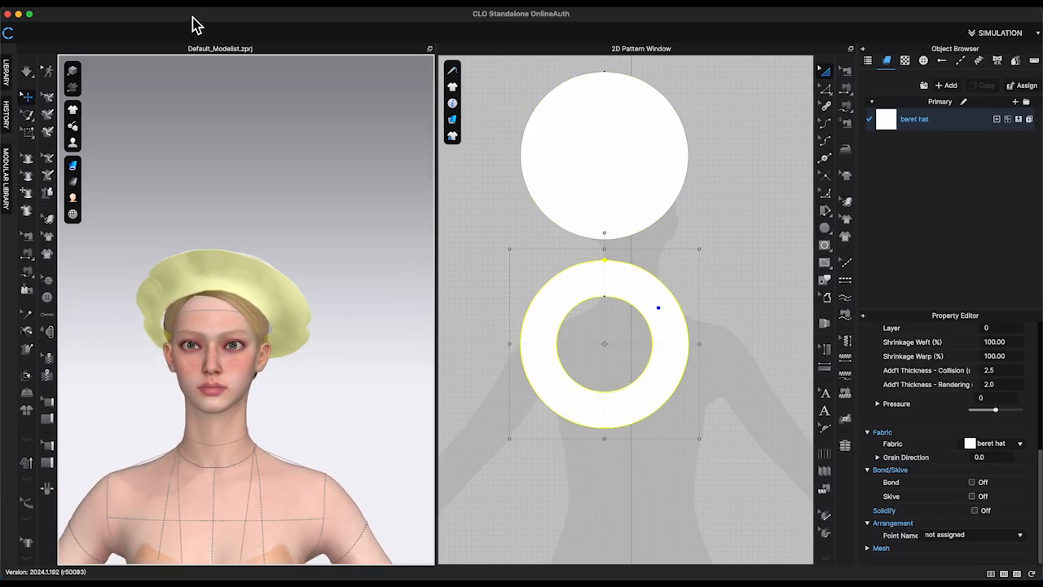
# - Pull the beret's back edge into place and replace the avatar's bun with a short hairstyle from the library
pyautogui.press('space')
pyautogui.click(6, 73)
pyautogui.press('space')
pyautogui.moveTo(212, 351); pyautogui.dragTo(212, 326, button='right')
pyautogui.moveTo(366, 298); pyautogui.dragTo(405, 401)
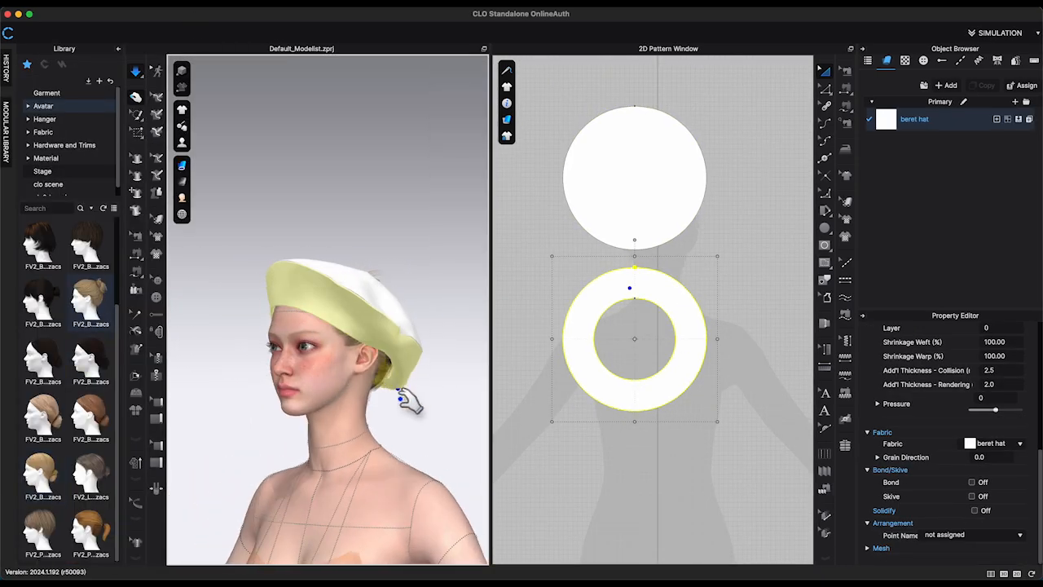
pyautogui.moveTo(405, 401); pyautogui.dragTo(358, 358, button='right')
pyautogui.moveTo(357, 308); pyautogui.dragTo(363, 300)
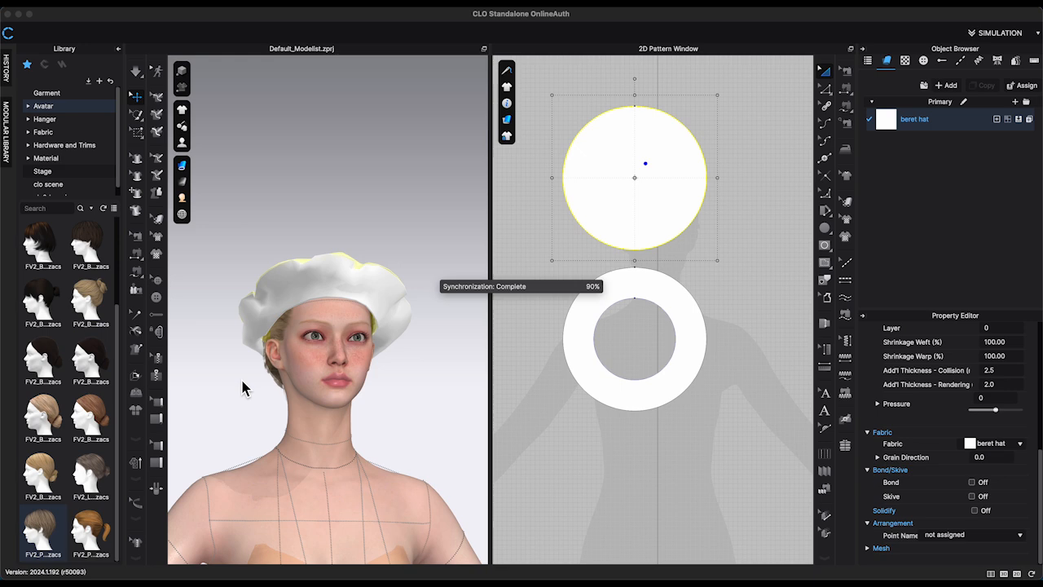
pyautogui.moveTo(245, 389); pyautogui.dragTo(342, 383, button='right')
pyautogui.click(401, 329)
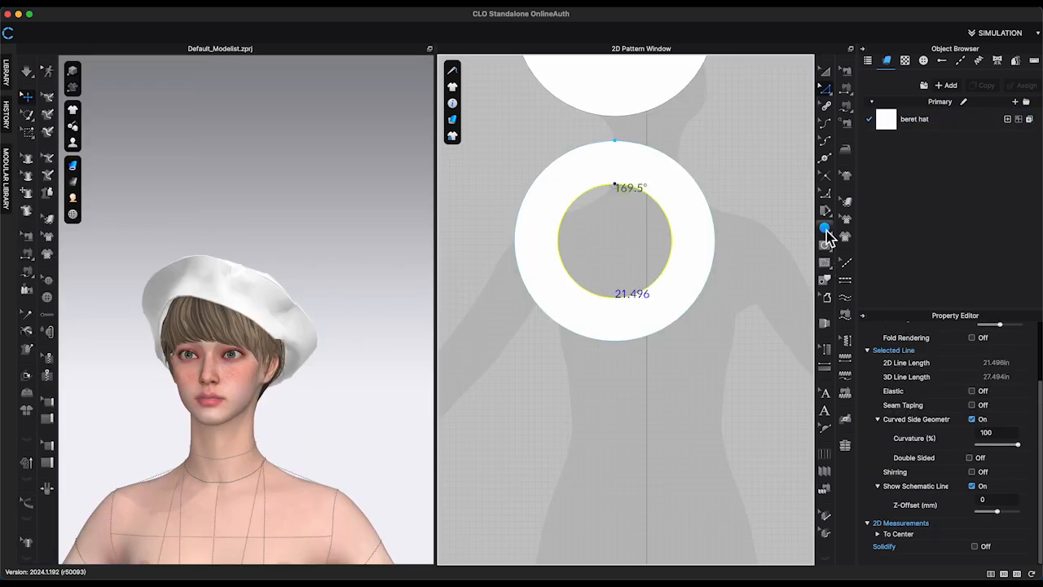
# - Create a rectangle 21 in wide and 0.75 in high below the ring as the headband
pyautogui.moveTo(827, 232); pyautogui.dragTo(855, 242)
pyautogui.click(576, 435)
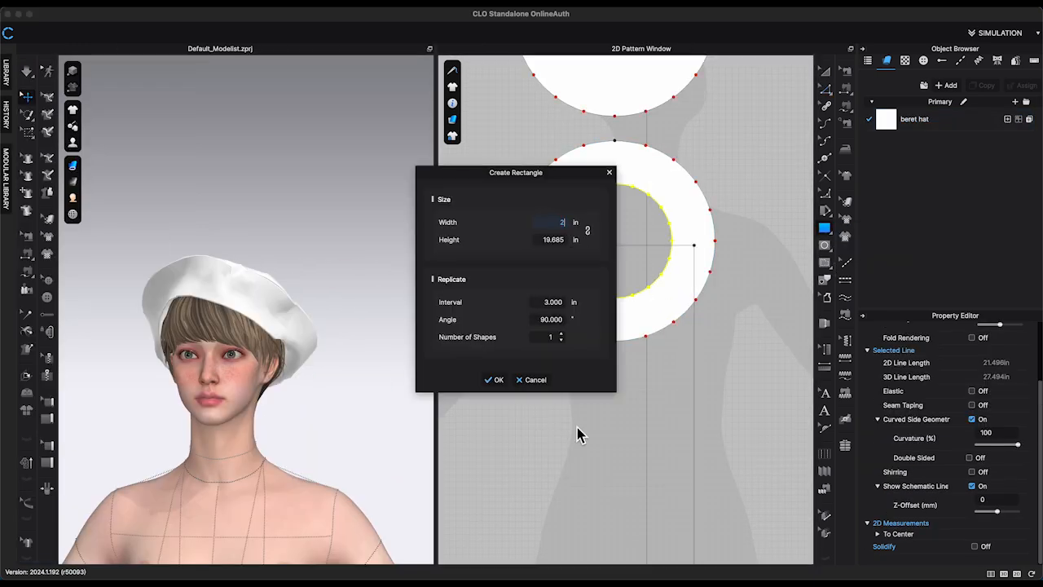
pyautogui.press('BackSpace')
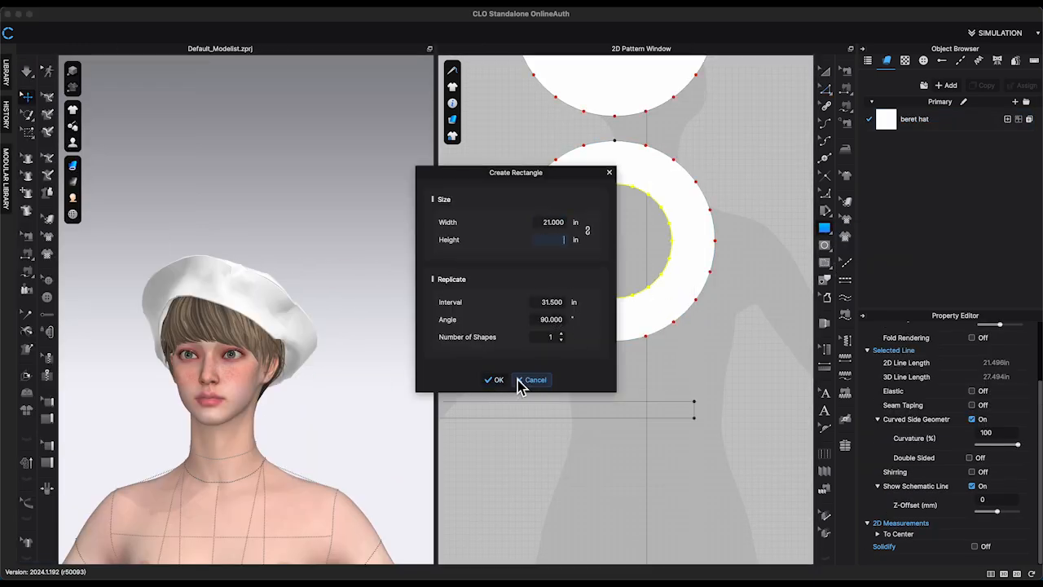
pyautogui.write('0.75')
pyautogui.click(495, 379)
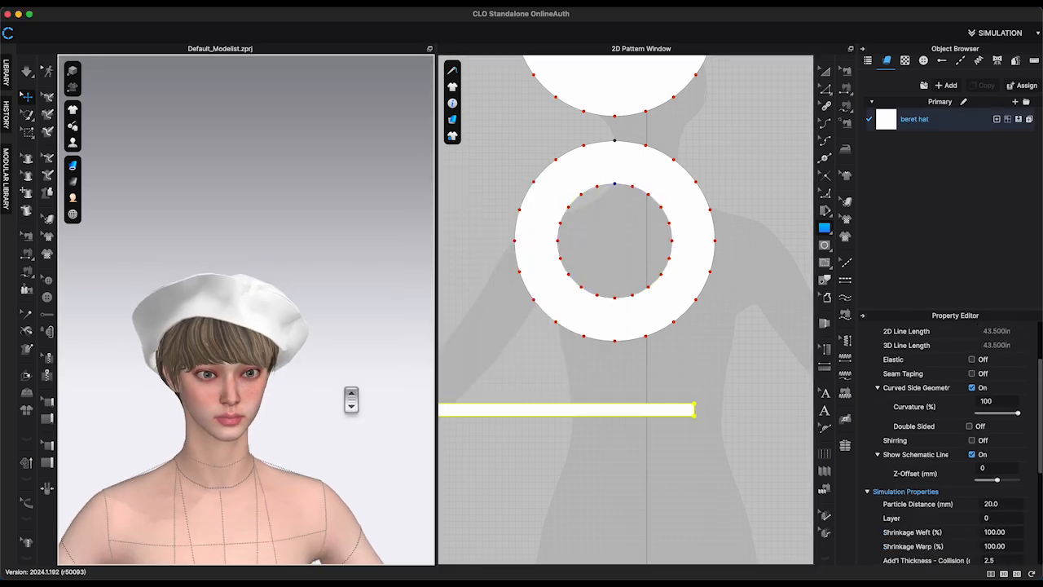
# - Arrange the headband strip around the avatar's head using the arrangement points
pyautogui.click(229, 387)
pyautogui.moveTo(231, 387); pyautogui.dragTo(293, 341, button='right')
pyautogui.hotkey('shift', 'f')
pyautogui.click(354, 341)
pyautogui.click(846, 106)
pyautogui.moveTo(310, 269); pyautogui.dragTo(407, 252, button='right')
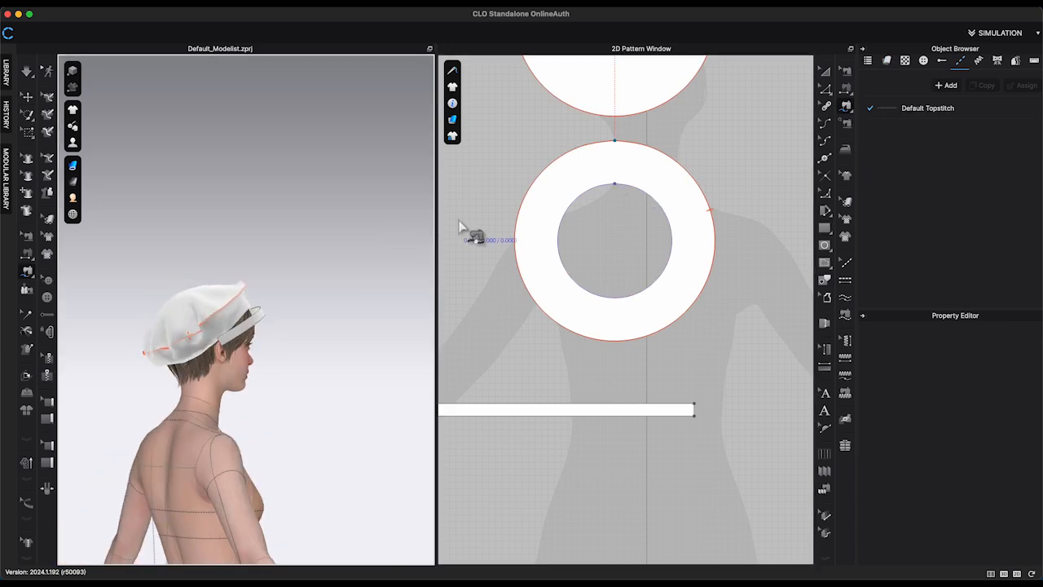
pyautogui.click(615, 184)
pyautogui.click(615, 183)
pyautogui.scroll(3, 632, 349)
pyautogui.moveTo(632, 349); pyautogui.dragTo(690, 349, button='middle')
pyautogui.moveTo(399, 355); pyautogui.dragTo(334, 350, button='right')
pyautogui.scroll(-5, 334, 350)
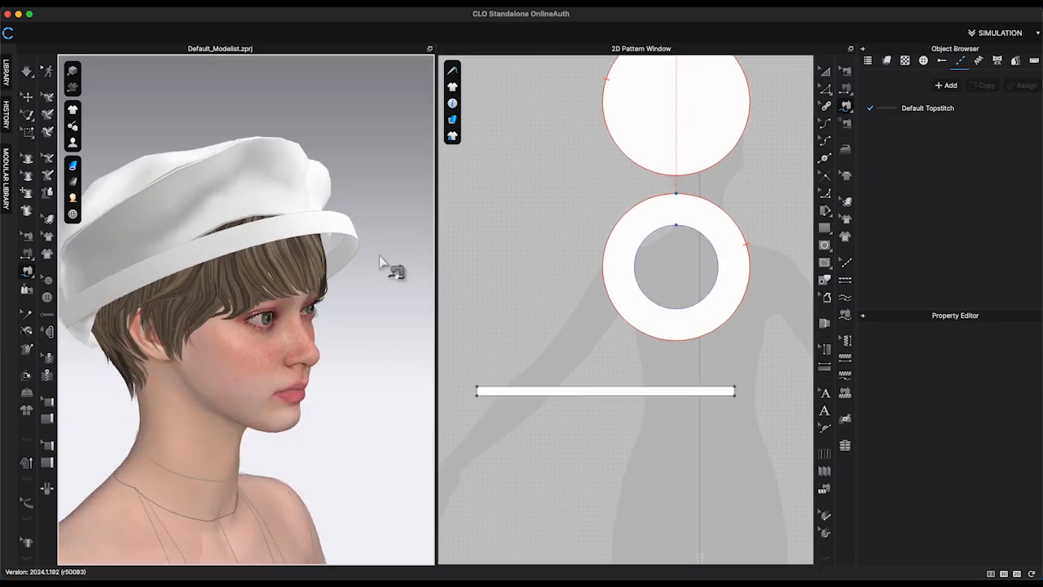
pyautogui.moveTo(379, 255); pyautogui.dragTo(432, 255, button='right')
pyautogui.click(677, 226)
pyautogui.moveTo(326, 282); pyautogui.dragTo(278, 285, button='right')
pyautogui.scroll(4, 346, 289)
pyautogui.scroll(3, 666, 198)
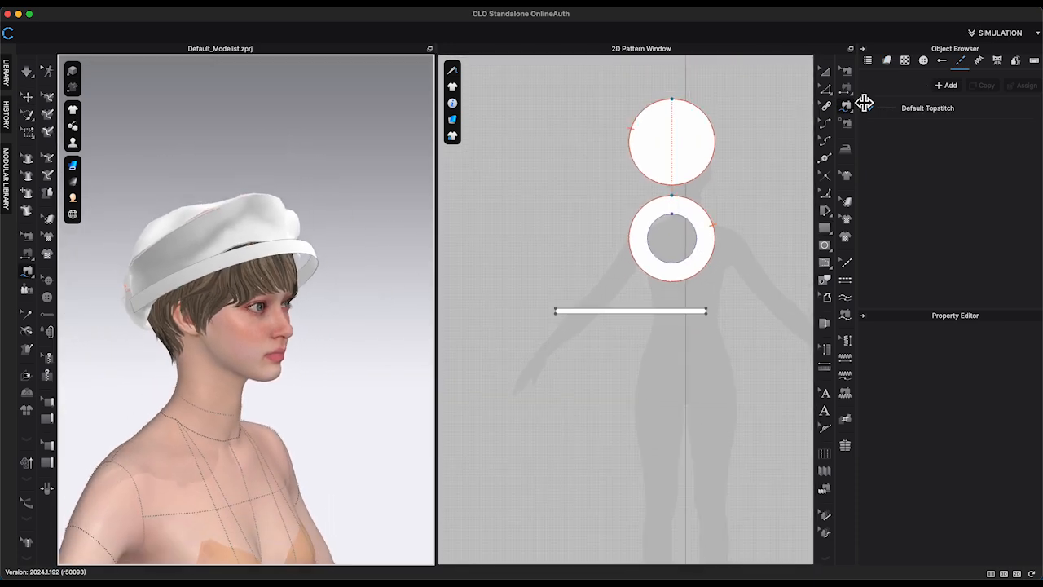
# - Select the circle and ring together and raise them above the headband strip
pyautogui.click(825, 71)
pyautogui.moveTo(625, 96); pyautogui.dragTo(725, 290)
pyautogui.moveTo(221, 251); pyautogui.dragTo(222, 213)
pyautogui.click(343, 214)
pyautogui.moveTo(343, 245); pyautogui.dragTo(379, 245, button='right')
# - Sew the ring's whole inner edge to the headband's upper long edge with free sewing
pyautogui.click(846, 106)
pyautogui.click(672, 213)
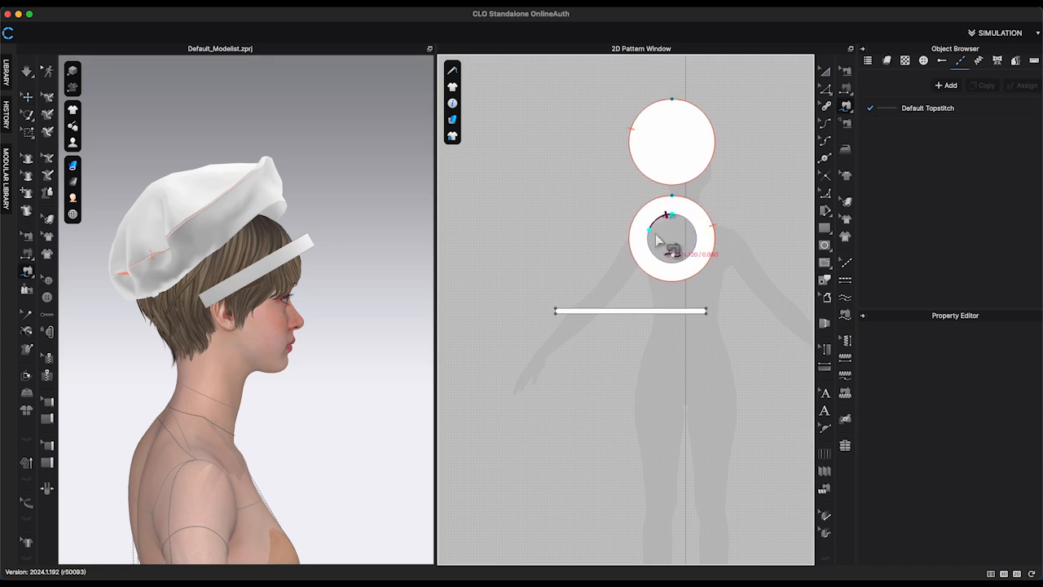
pyautogui.click(557, 312)
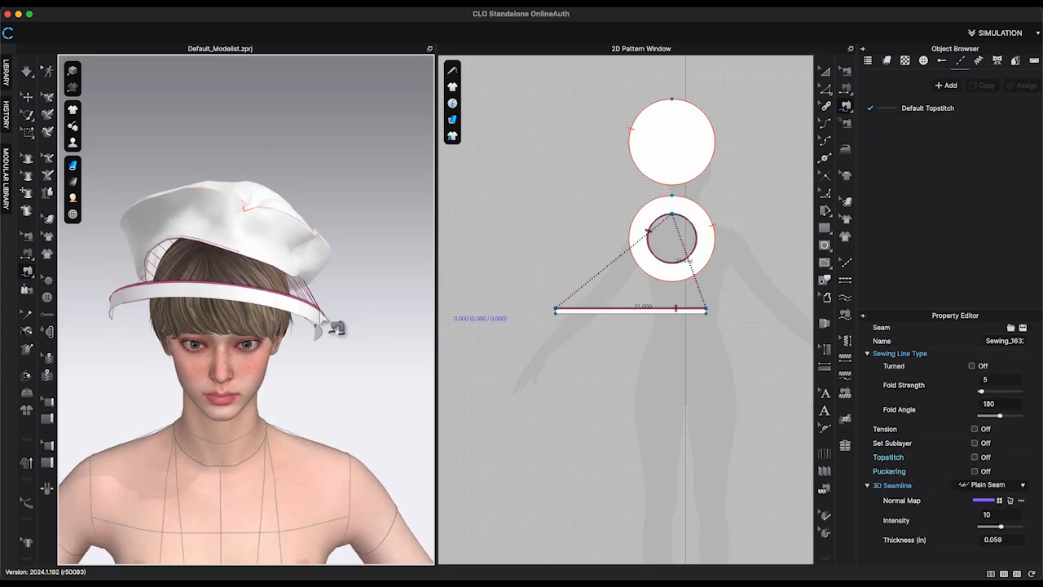
# - Select the circle and ring together and reposition them over the headband on the avatar
pyautogui.press('a')
pyautogui.moveTo(619, 90); pyautogui.dragTo(722, 277)
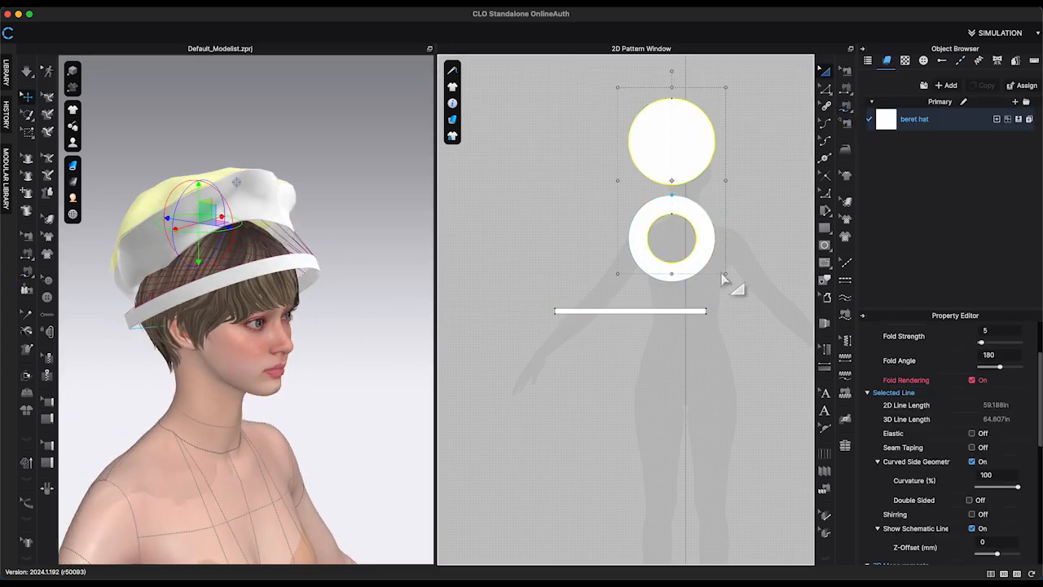
pyautogui.moveTo(326, 245); pyautogui.dragTo(371, 245, button='right')
pyautogui.moveTo(209, 226); pyautogui.dragTo(224, 212)
pyautogui.moveTo(533, 84); pyautogui.dragTo(725, 291)
pyautogui.scroll(1, 725, 290)
pyautogui.moveTo(232, 213); pyautogui.dragTo(219, 230)
# - Simulate the sewn headband and pull the beret into a tilted fit on the avatar's head
pyautogui.press('space')
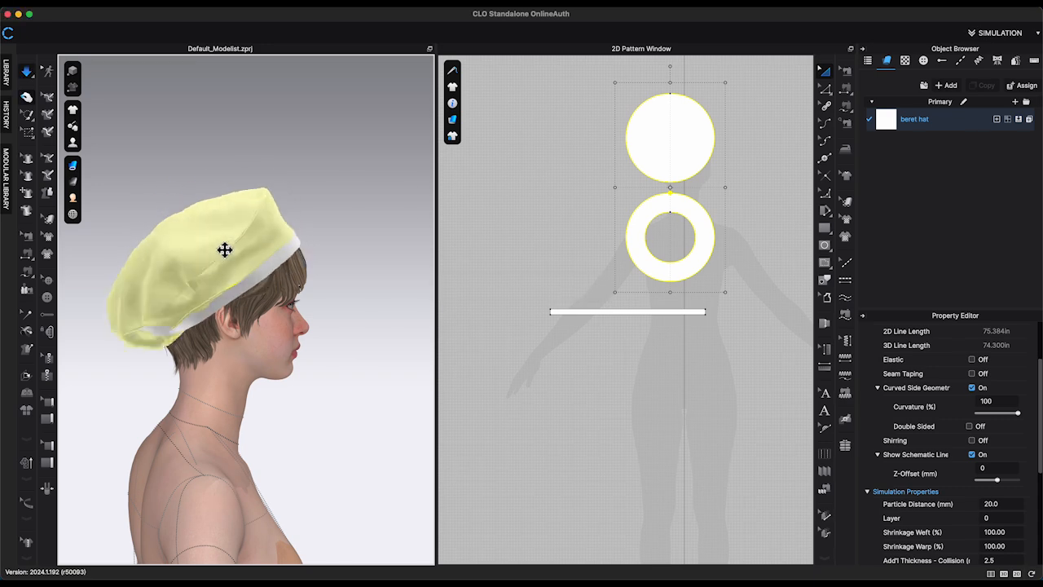
pyautogui.moveTo(338, 203); pyautogui.dragTo(268, 222, button='right')
pyautogui.click(353, 264)
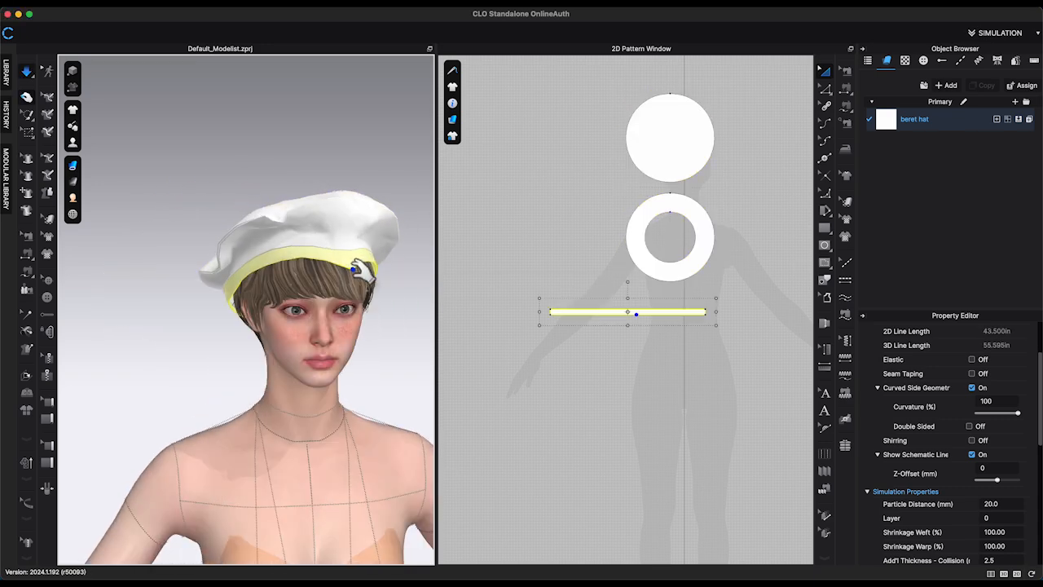
pyautogui.scroll(-3, 978, 548)
pyautogui.scroll(2, 210, 286)
pyautogui.click(210, 286)
pyautogui.moveTo(330, 175); pyautogui.dragTo(253, 204, button='right')
pyautogui.moveTo(370, 353); pyautogui.dragTo(363, 456)
pyautogui.moveTo(364, 456); pyautogui.dragTo(387, 470, button='right')
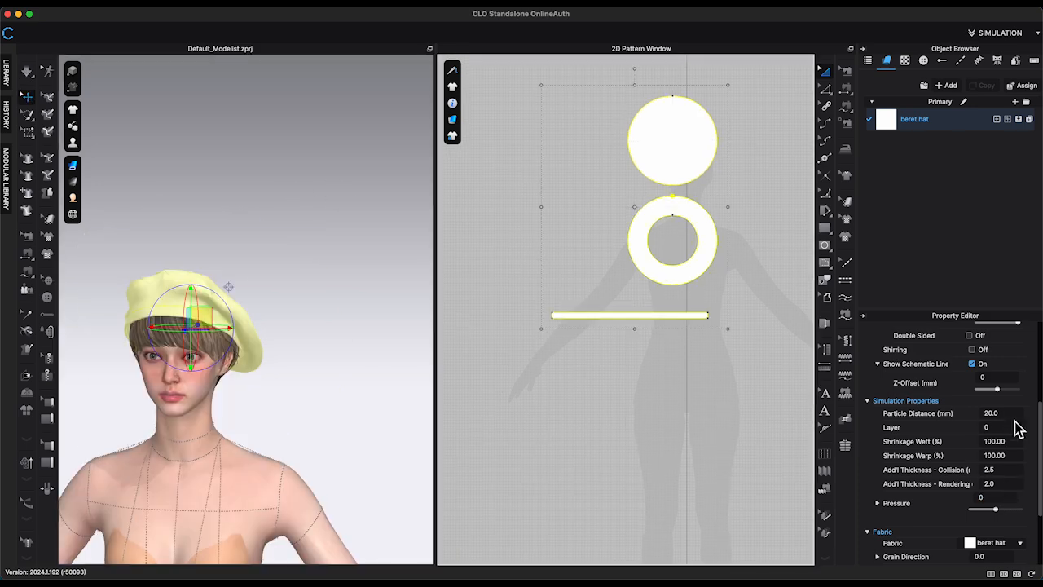
# - Set the particle distance of all three beret pieces to 10 mm and resume the simulation
pyautogui.click(1015, 419)
pyautogui.press('BackSpace')
pyautogui.scroll(3, 353, 288)
pyautogui.click(367, 280)
pyautogui.press('space')
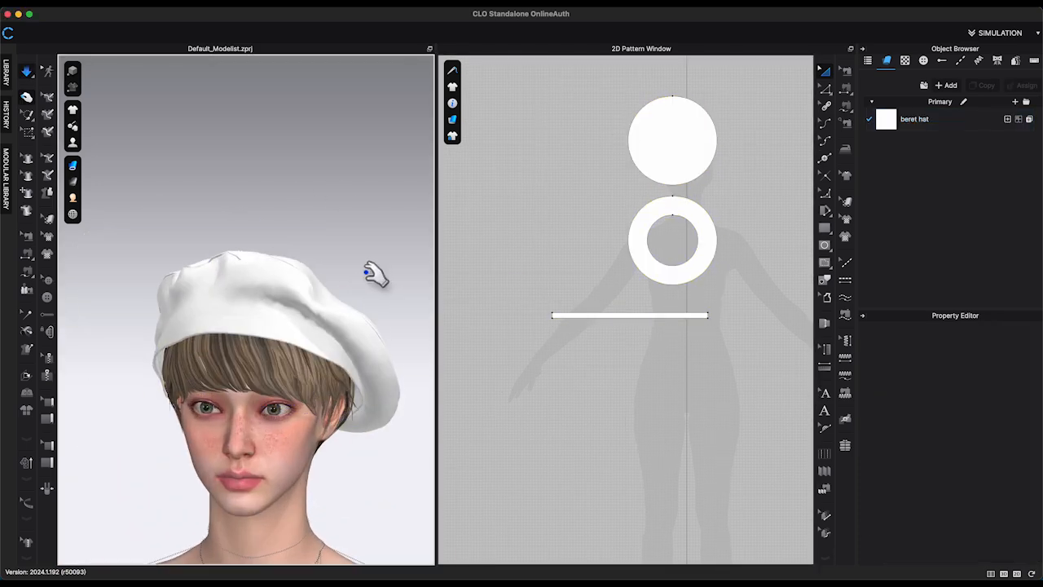
# - Pull the crown and side edges of the finer-meshed beret into shape during the simulation
pyautogui.moveTo(373, 272); pyautogui.dragTo(297, 276, button='right')
pyautogui.moveTo(173, 287); pyautogui.dragTo(157, 282)
pyautogui.moveTo(196, 248); pyautogui.dragTo(361, 350, button='right')
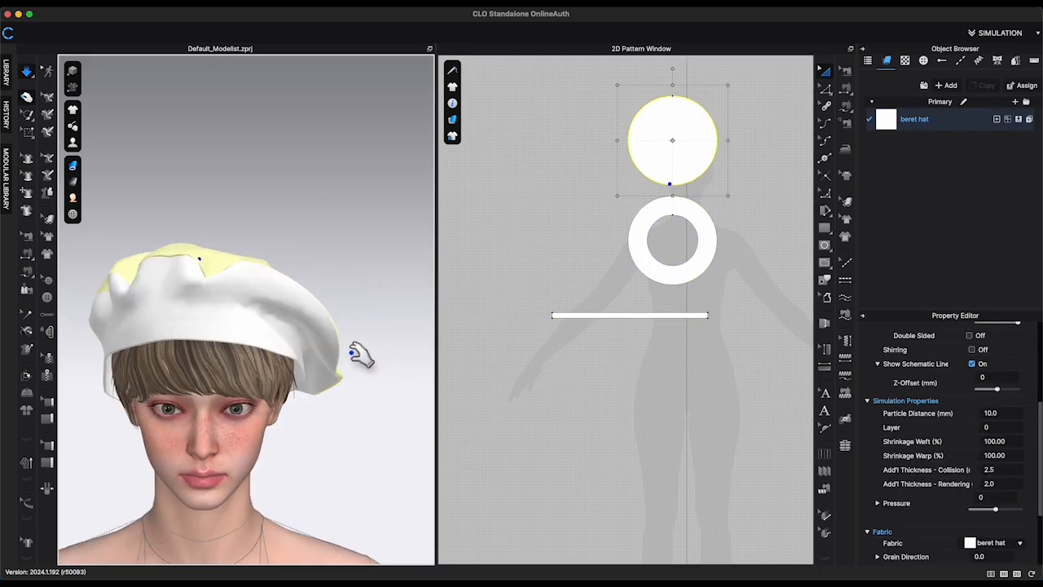
pyautogui.click(321, 400)
pyautogui.moveTo(321, 400); pyautogui.dragTo(333, 426, button='right')
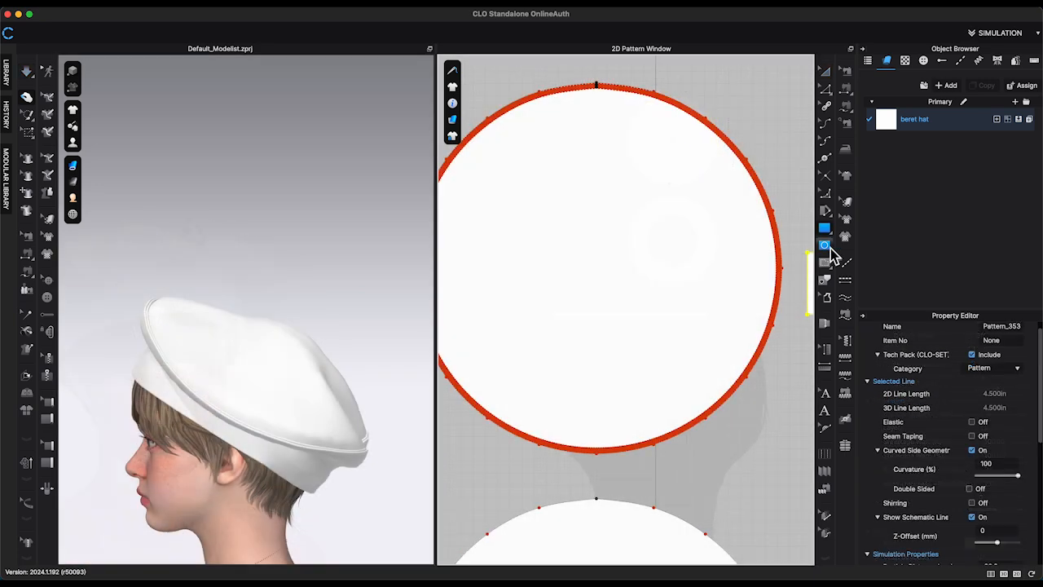
# - Create a 0.25 in internal line near the centre of the full circle
pyautogui.click(825, 244)
pyautogui.click(877, 249)
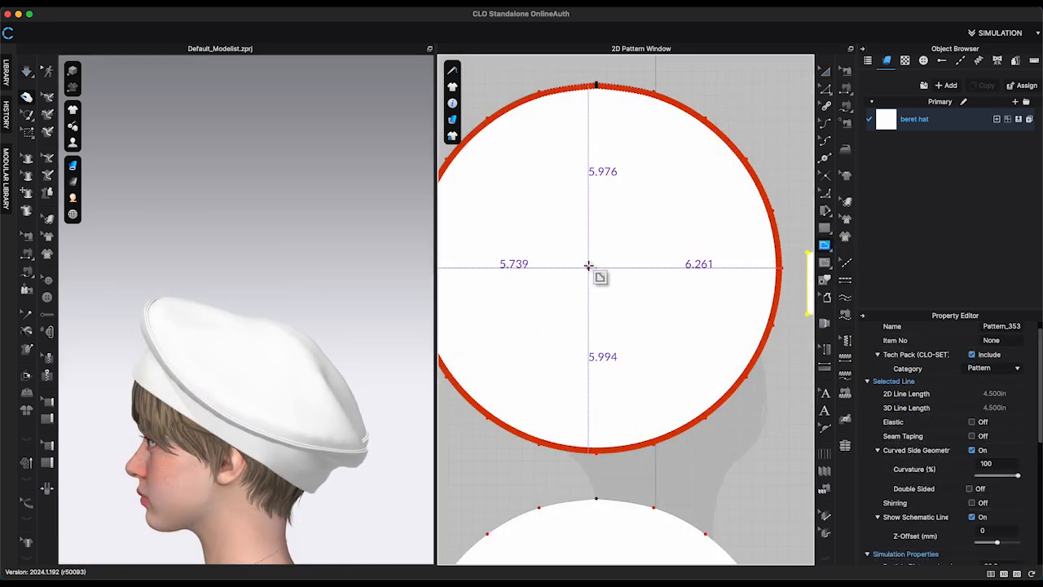
pyautogui.click(596, 265)
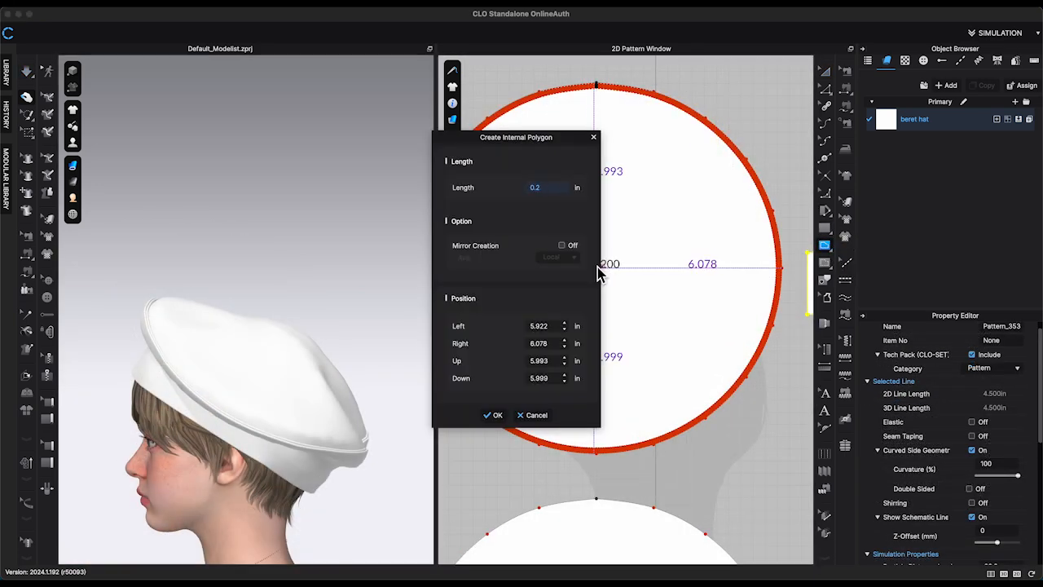
pyautogui.press('Return')
pyautogui.press('a')
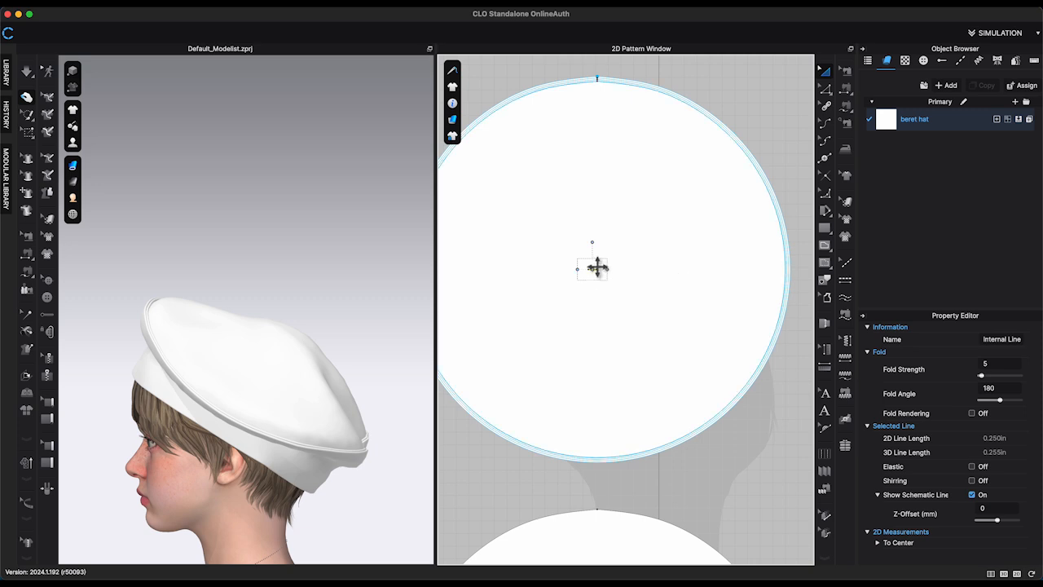
# - Move the short internal line so it is centred exactly on the full circle
pyautogui.click(580, 254)
pyautogui.click(613, 283)
pyautogui.click(794, 386)
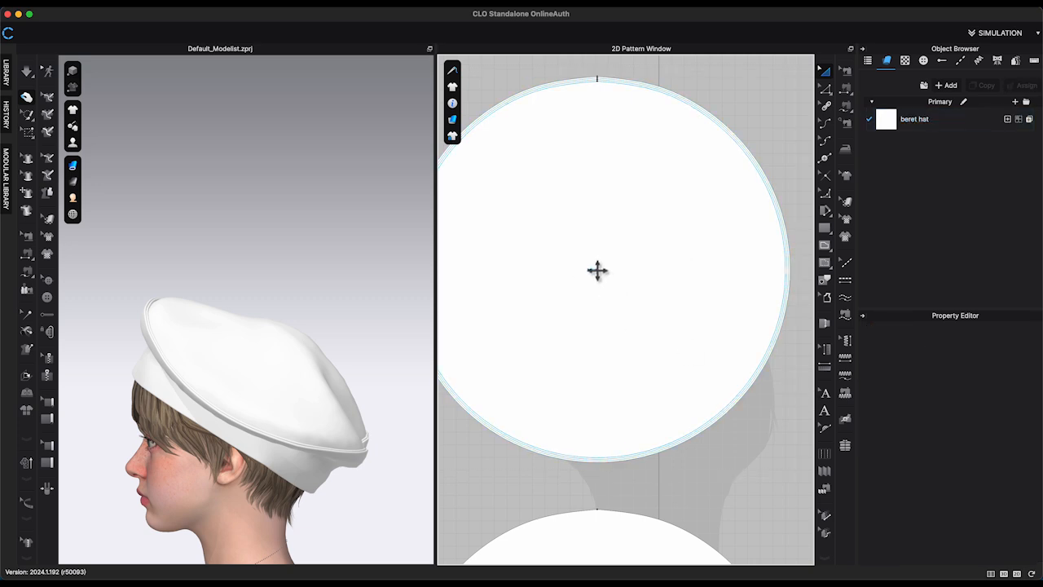
pyautogui.click(605, 277)
pyautogui.click(606, 277)
pyautogui.scroll(10, 603, 273)
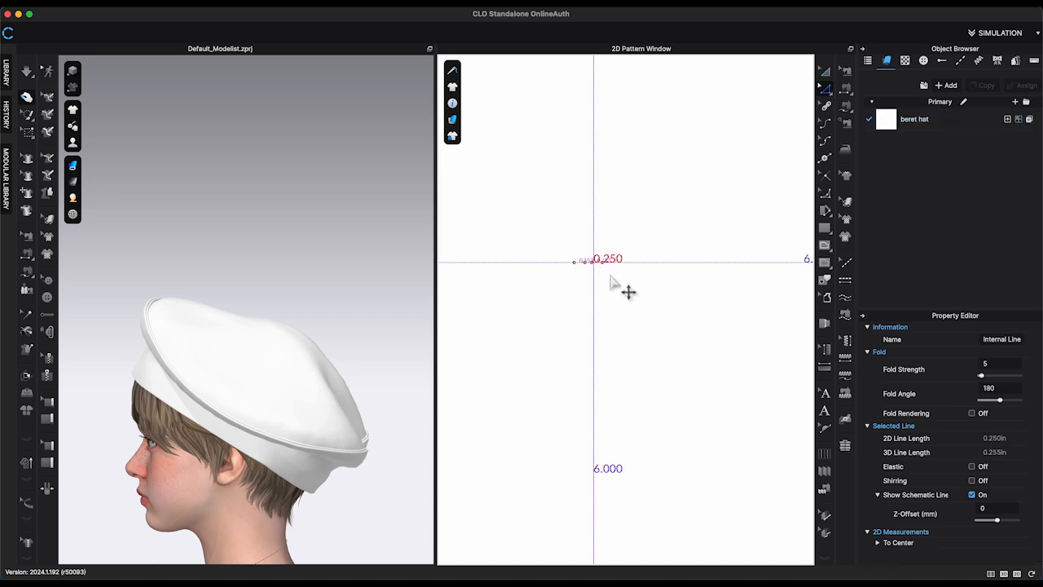
pyautogui.press('Escape')
pyautogui.scroll(-10, 617, 283)
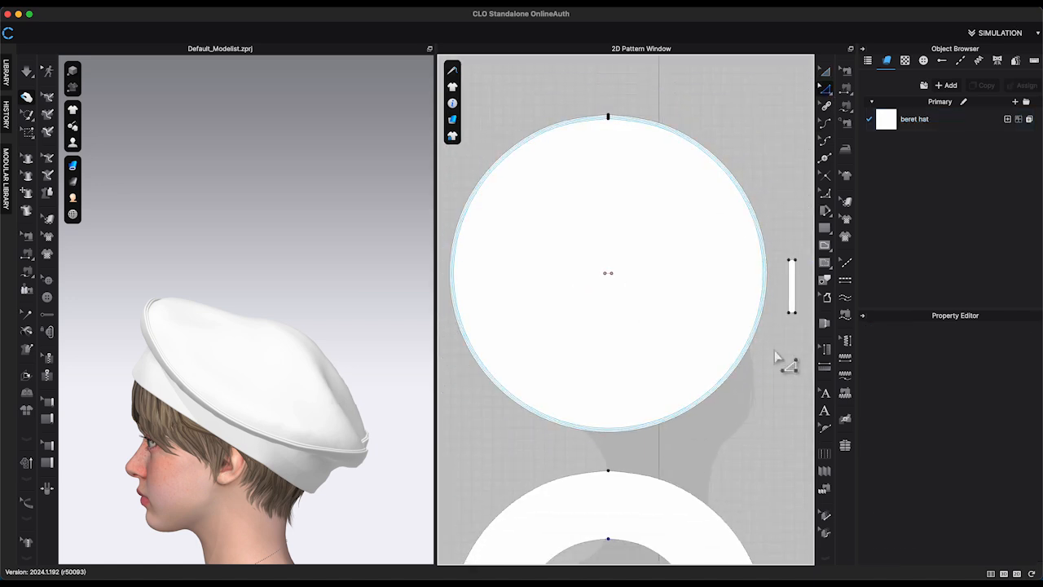
# - Distribute one internal line between the narrow strip's two short ends, 1 in from each end
pyautogui.scroll(3, 758, 269)
pyautogui.click(742, 299)
pyautogui.rightClick(741, 300)
pyautogui.click(770, 338)
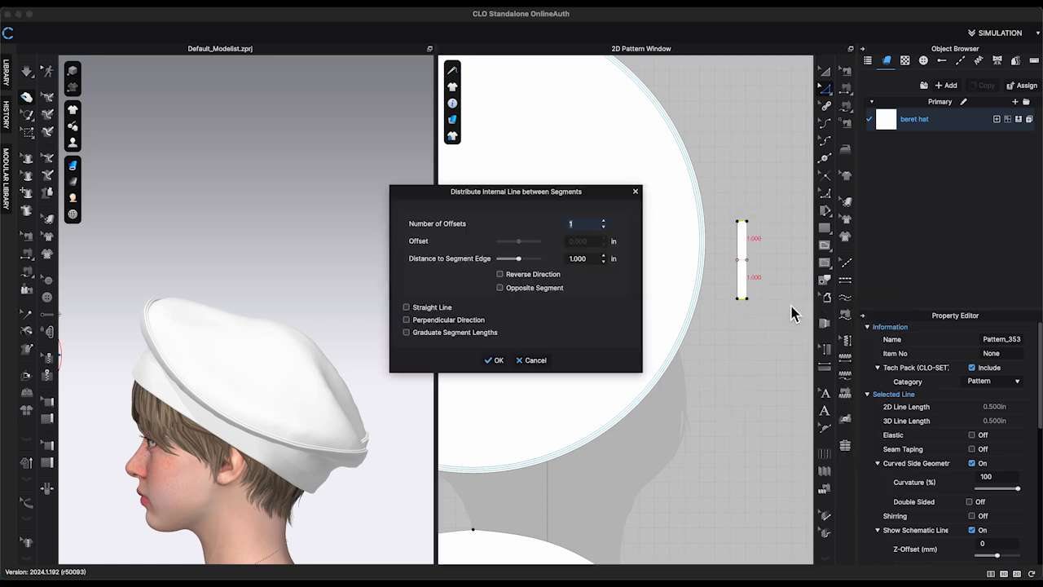
pyautogui.click(494, 360)
# - Set the narrow strip's particle distance to 10 mm
pyautogui.scroll(-2, 406, 329)
pyautogui.click(826, 71)
pyautogui.click(743, 225)
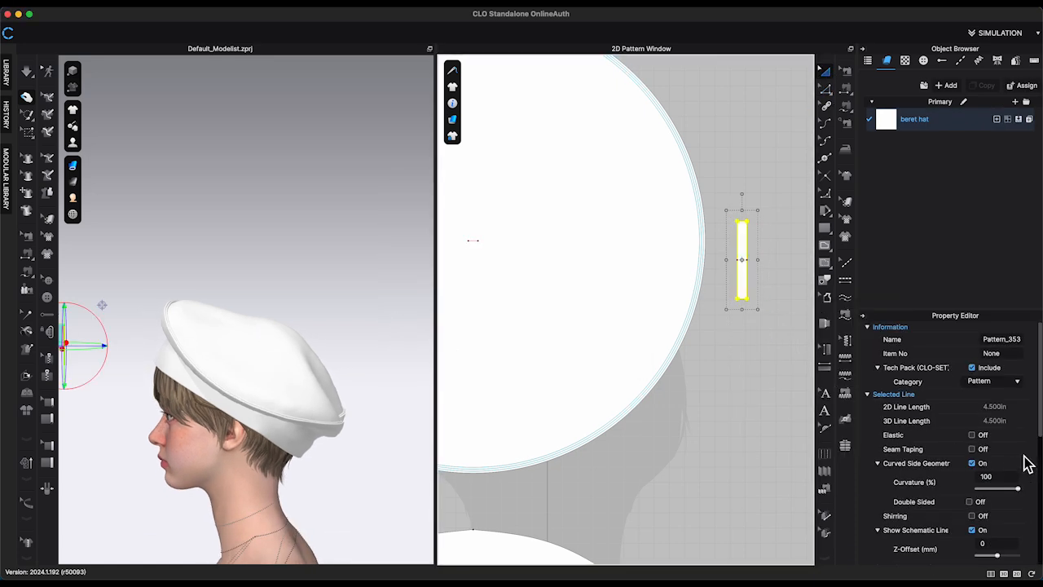
pyautogui.scroll(-5, 1027, 463)
pyautogui.click(1009, 482)
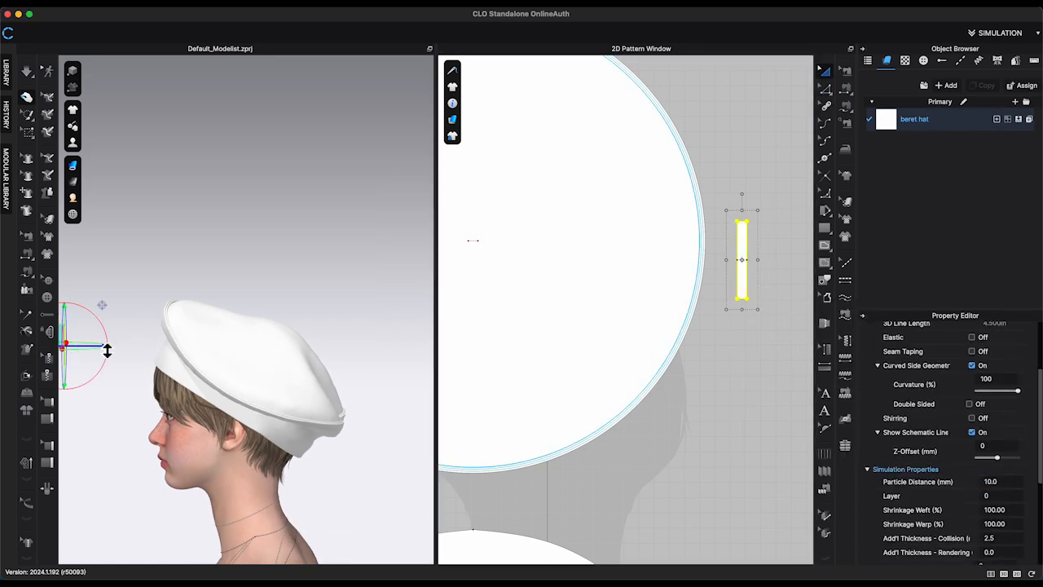
# - Position the narrow strip upright above the crown of the beret on the avatar
pyautogui.moveTo(168, 269); pyautogui.dragTo(194, 268, button='middle')
pyautogui.moveTo(86, 335); pyautogui.dragTo(310, 288)
pyautogui.scroll(4, 310, 289)
pyautogui.moveTo(363, 299); pyautogui.dragTo(255, 282, button='middle')
pyautogui.click(294, 295)
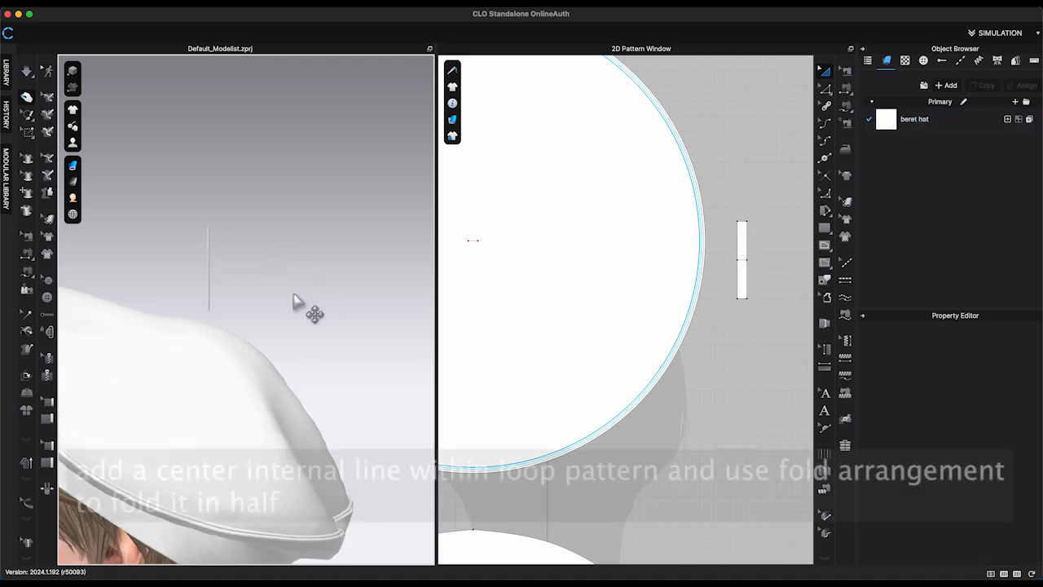
# - Fold the strip in half along its middle internal line with Fold Arrangement
pyautogui.click(26, 375)
pyautogui.click(210, 268)
pyautogui.moveTo(219, 273); pyautogui.dragTo(254, 276, button='right')
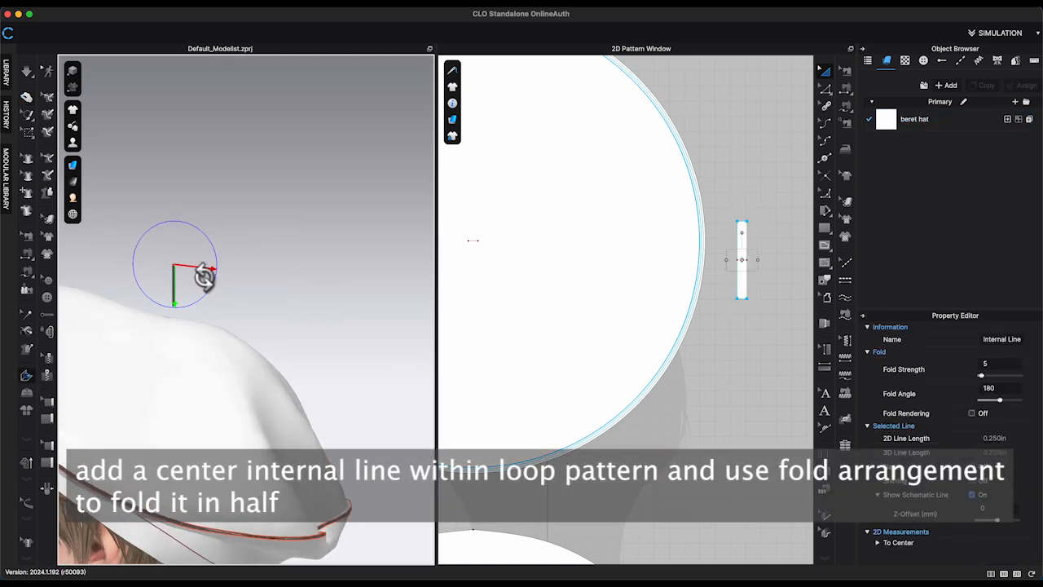
pyautogui.moveTo(204, 277); pyautogui.dragTo(179, 311)
pyautogui.click(243, 284)
pyautogui.moveTo(242, 284); pyautogui.dragTo(299, 275, button='middle')
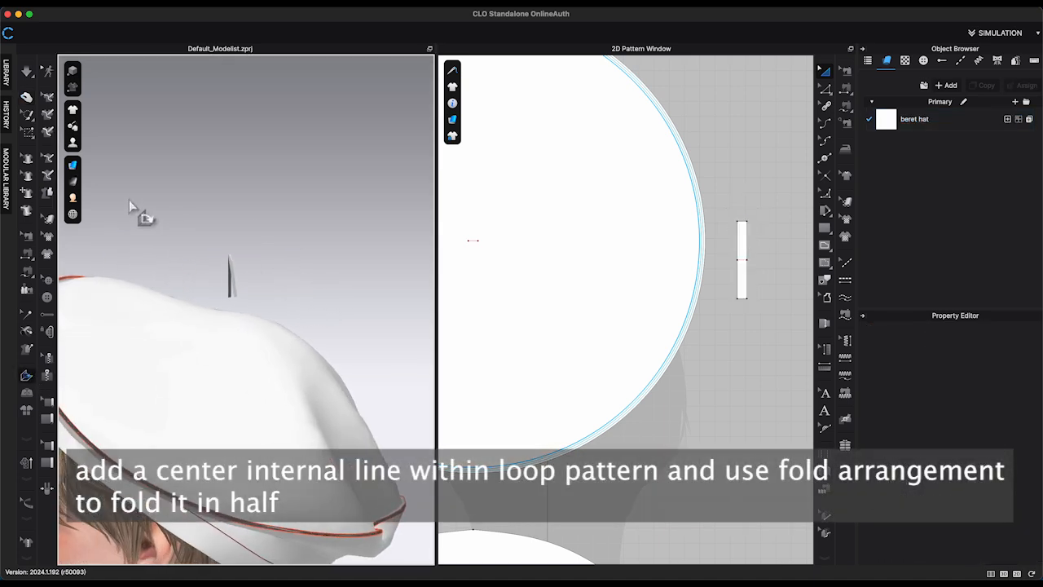
# - Sew the strip's two short ends to the short internal line at the circle's centre
pyautogui.click(842, 265)
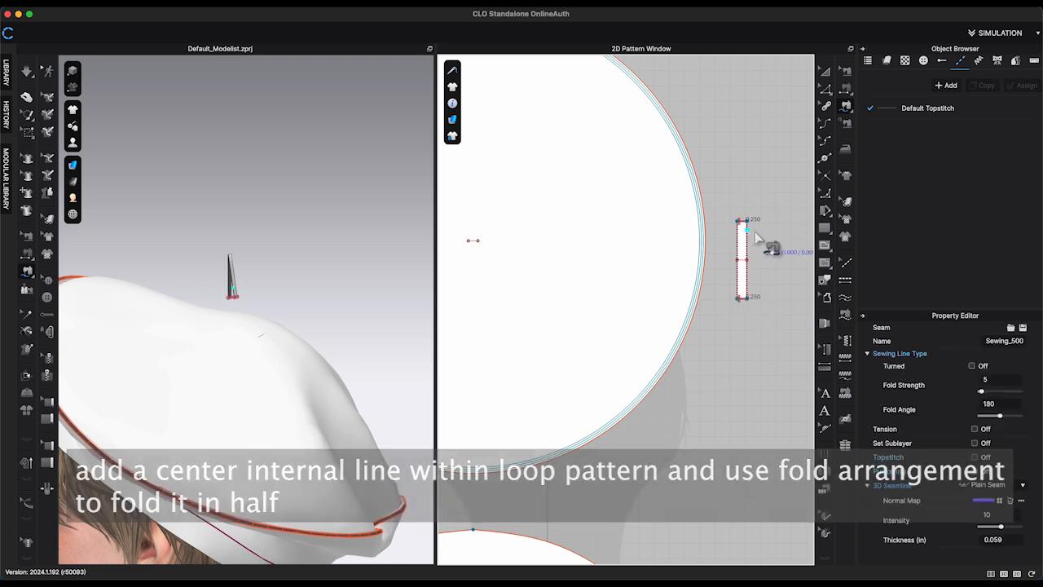
pyautogui.click(745, 222)
pyautogui.click(473, 241)
pyautogui.moveTo(178, 179); pyautogui.dragTo(101, 151, button='right')
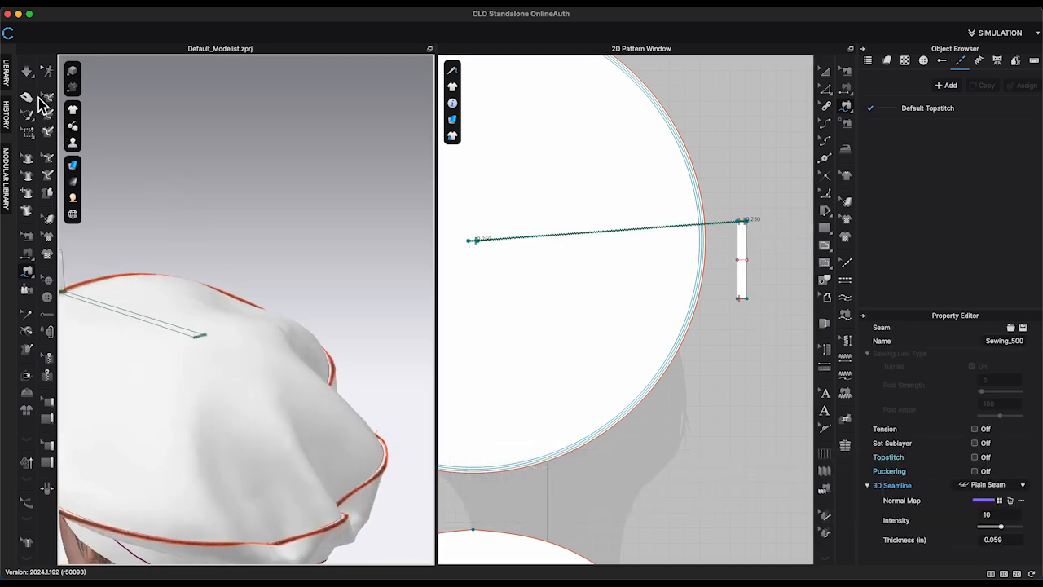
# - Place the folded strip directly over the crown's centre and simulate the seam closed
pyautogui.click(27, 97)
pyautogui.moveTo(209, 182); pyautogui.dragTo(237, 210, button='right')
pyautogui.moveTo(200, 273); pyautogui.dragTo(295, 303)
pyautogui.click(354, 256)
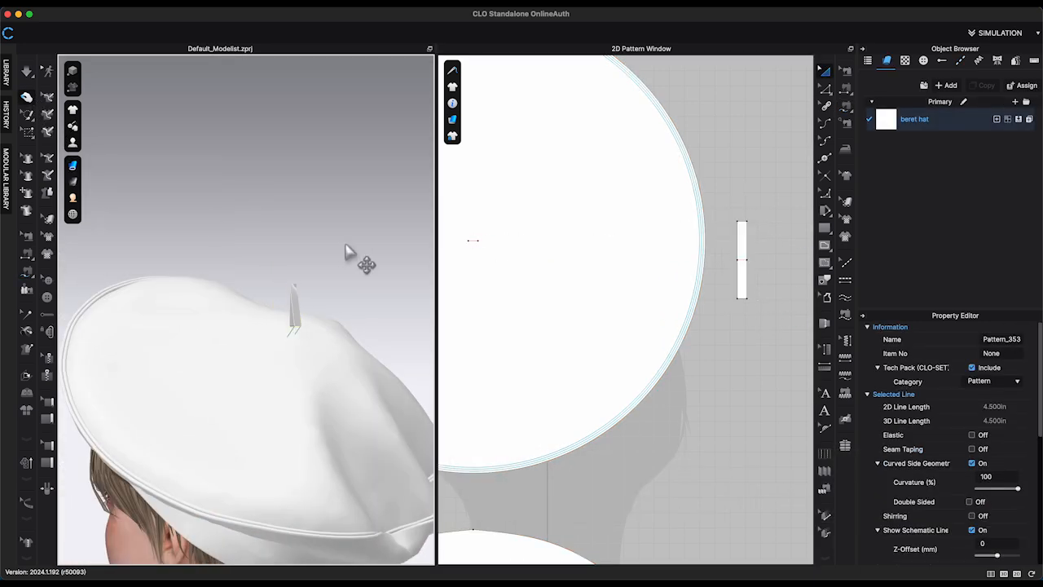
pyautogui.press('space')
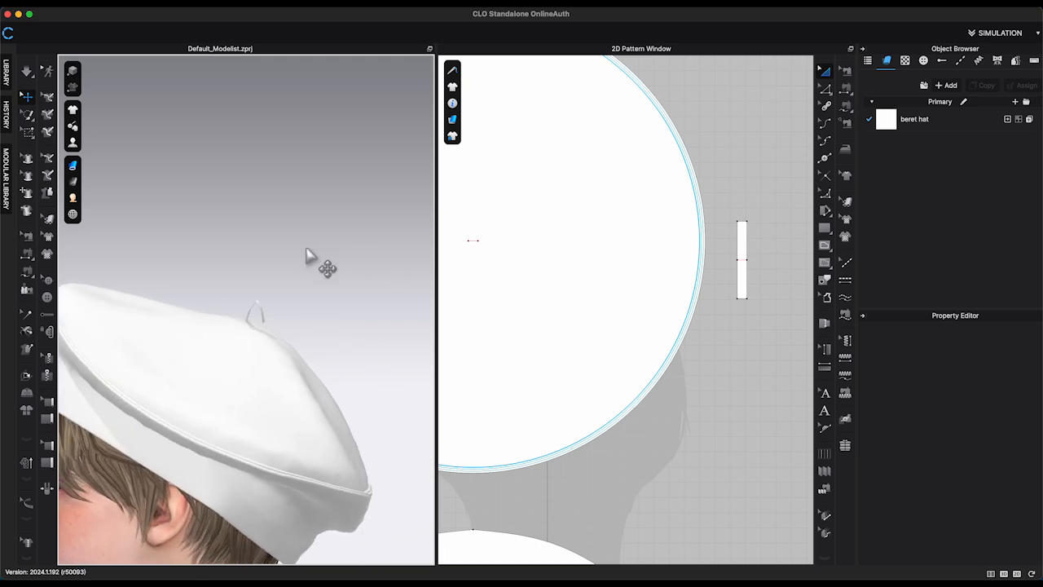
# - Shorten the strip by moving its upper end down to make the stem loop smaller
pyautogui.click(743, 231)
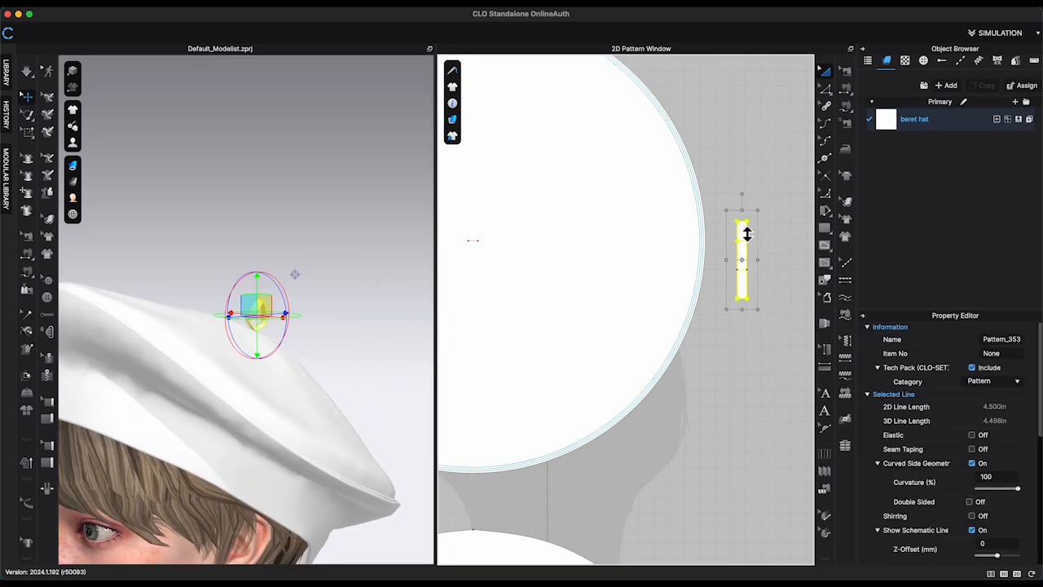
pyautogui.moveTo(747, 234); pyautogui.dragTo(747, 244)
pyautogui.scroll(3, 274, 315)
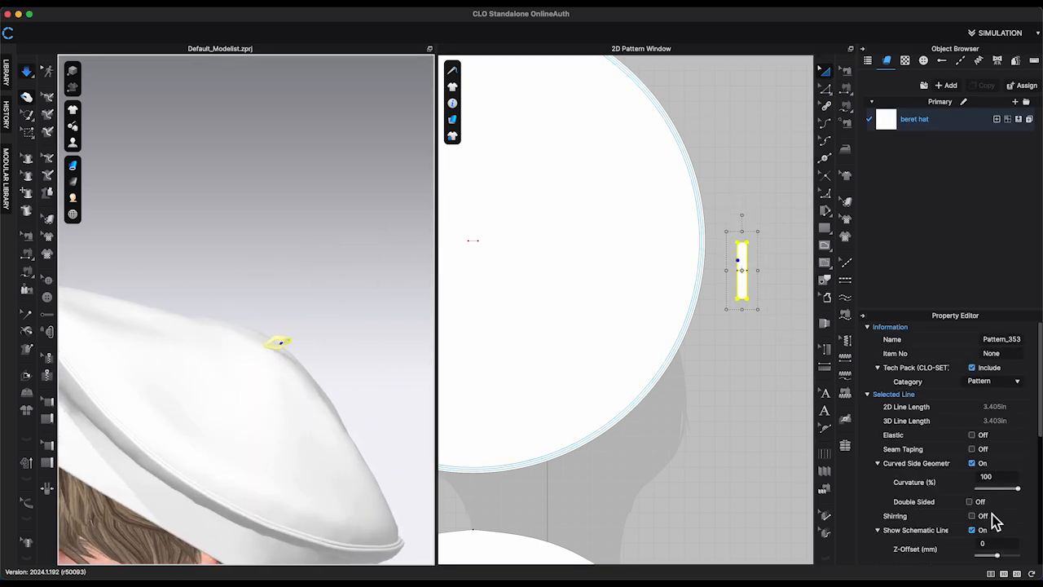
# - Set the stem loop's rendering thickness to 2 mm and particle distance to 6 mm, and simulate it
pyautogui.scroll(-5, 994, 522)
pyautogui.press('space')
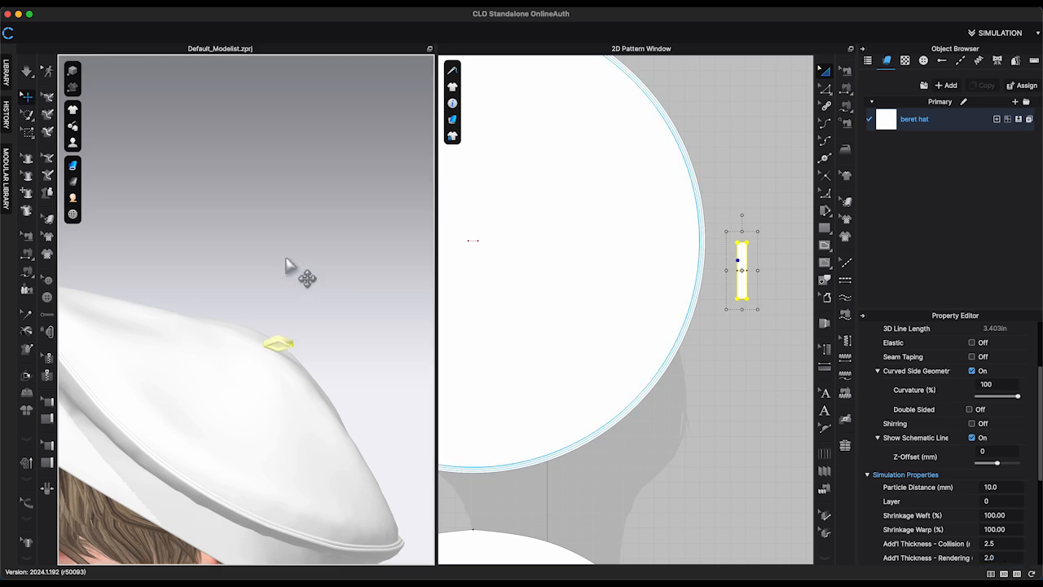
pyautogui.click(1011, 488)
pyautogui.scroll(3, 384, 275)
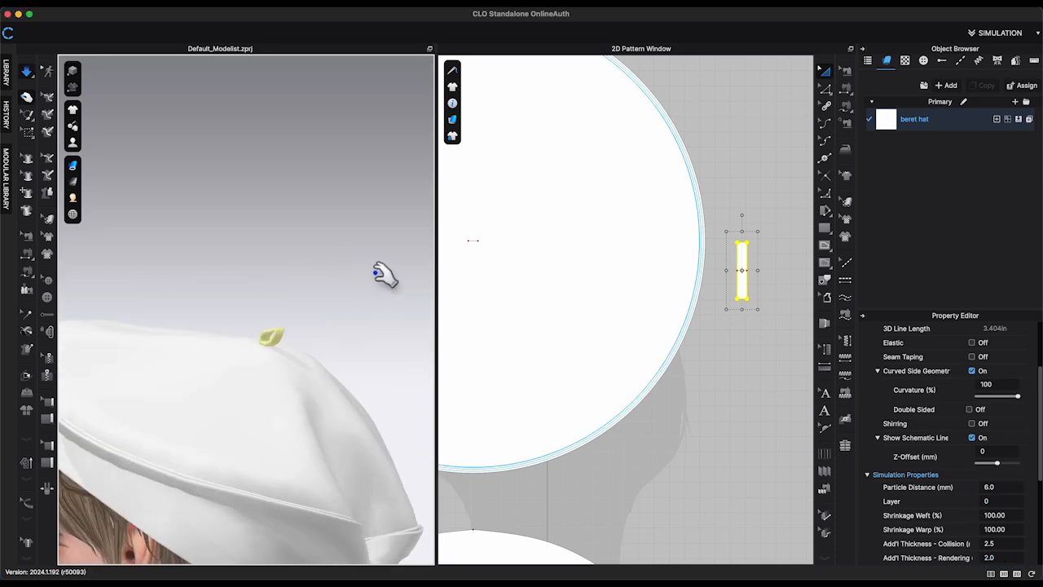
pyautogui.click(484, 274)
# - Change the material type of the beret hat fabric to one with front and side colour multipliers
pyautogui.scroll(3, 356, 265)
pyautogui.click(915, 119)
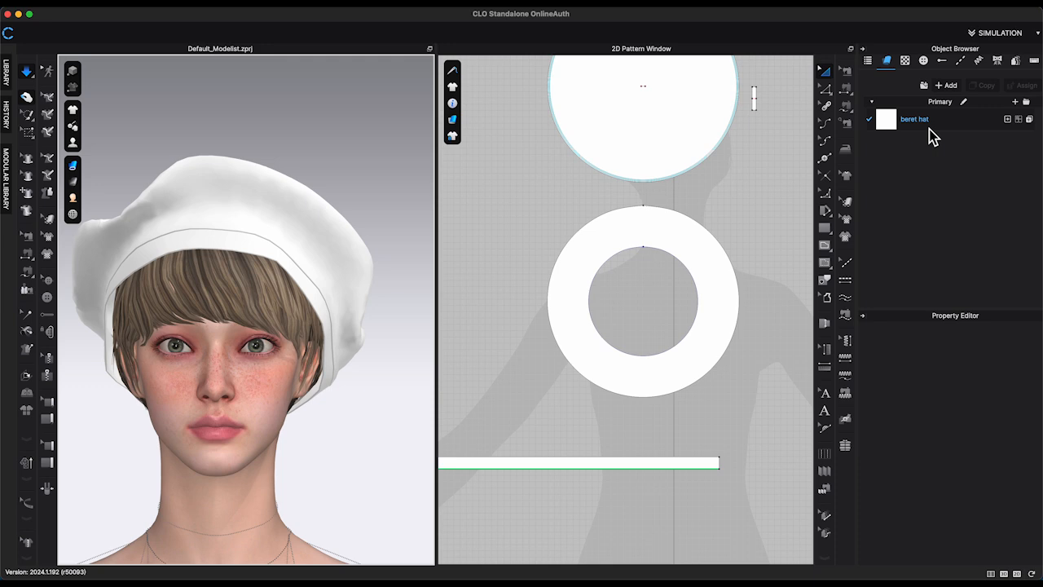
pyautogui.click(930, 128)
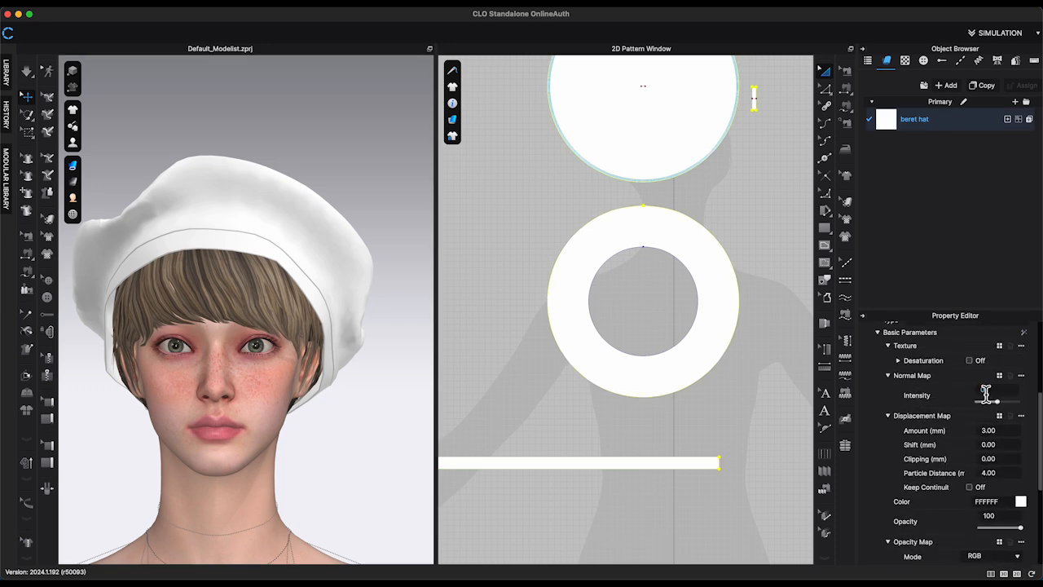
pyautogui.scroll(3, 946, 407)
pyautogui.click(970, 427)
pyautogui.click(955, 472)
# - Colour the beret hat fabric with a blue swatch from the palette library
pyautogui.scroll(-3, 1002, 536)
pyautogui.click(1021, 499)
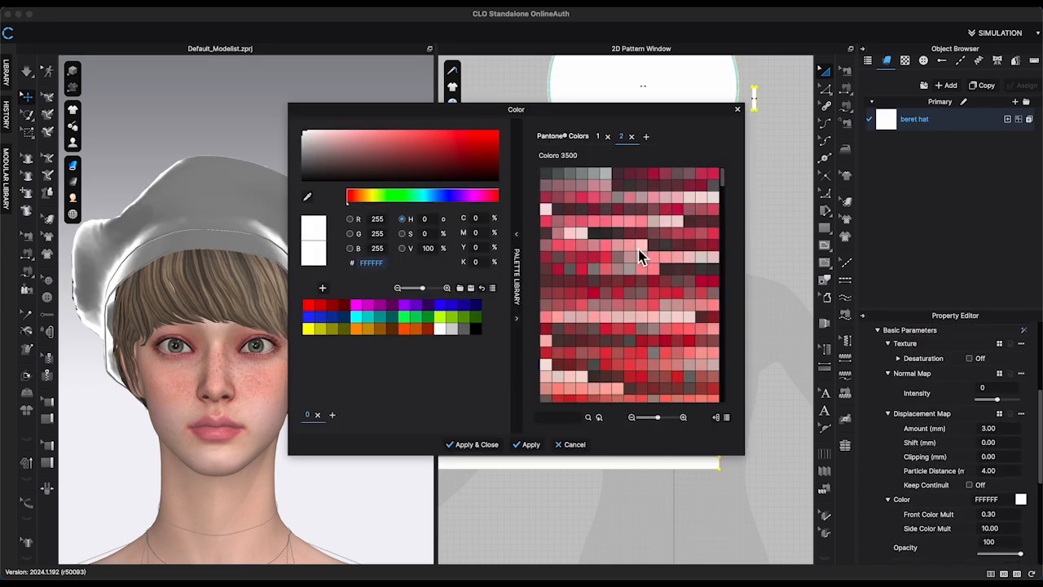
pyautogui.scroll(-15, 641, 256)
pyautogui.click(665, 186)
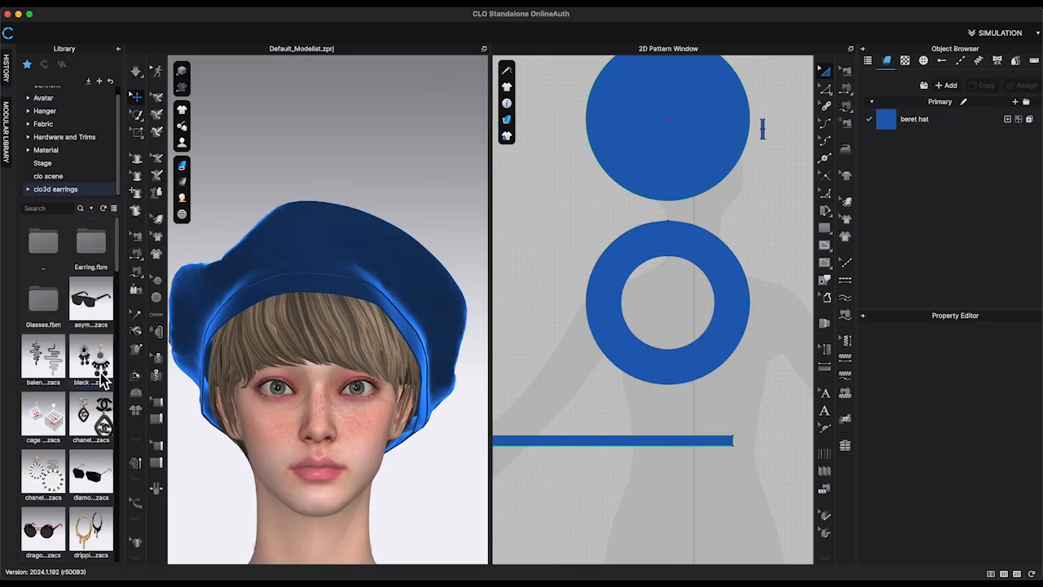
# - Add the pink bear earrings from the clo3d earrings library folder to the avatar
pyautogui.scroll(-5, 101, 377)
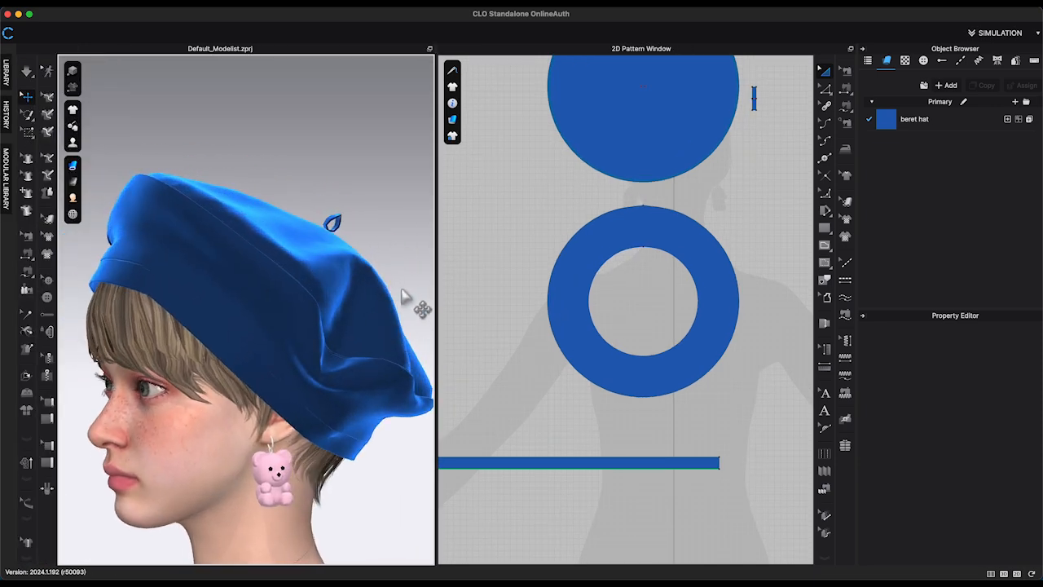
pyautogui.scroll(-1, 978, 439)
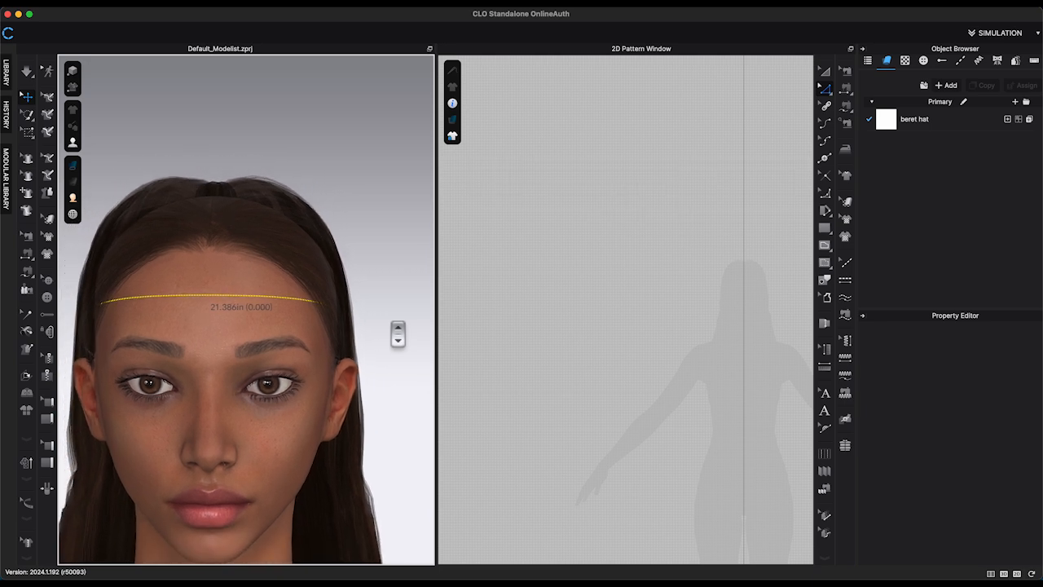
# - Create a rectangle pattern 30 in wide and 8 in high near the head of the avatar silhouette
pyautogui.scroll(-2, 634, 277)
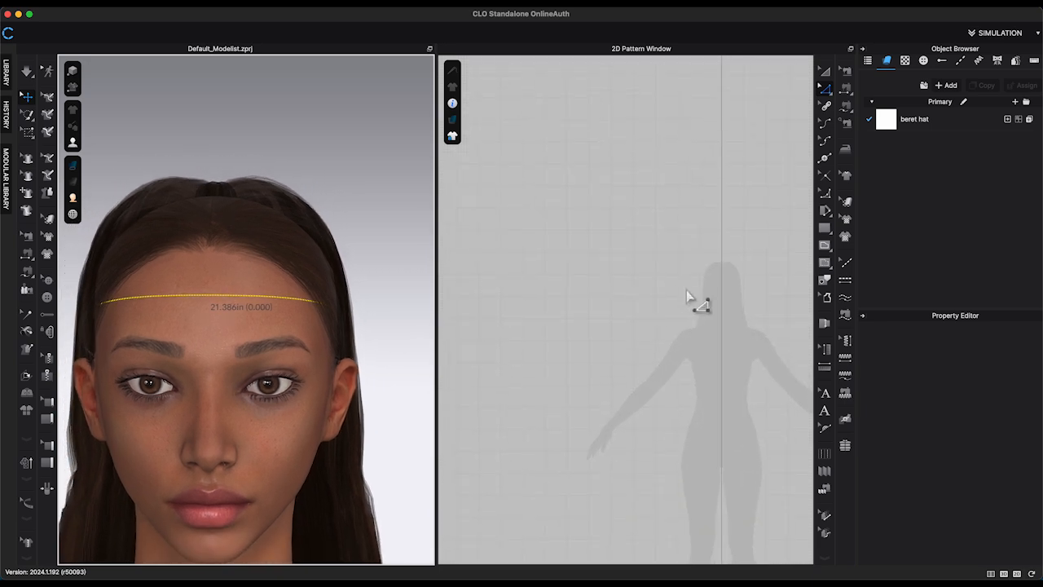
pyautogui.scroll(4, 601, 326)
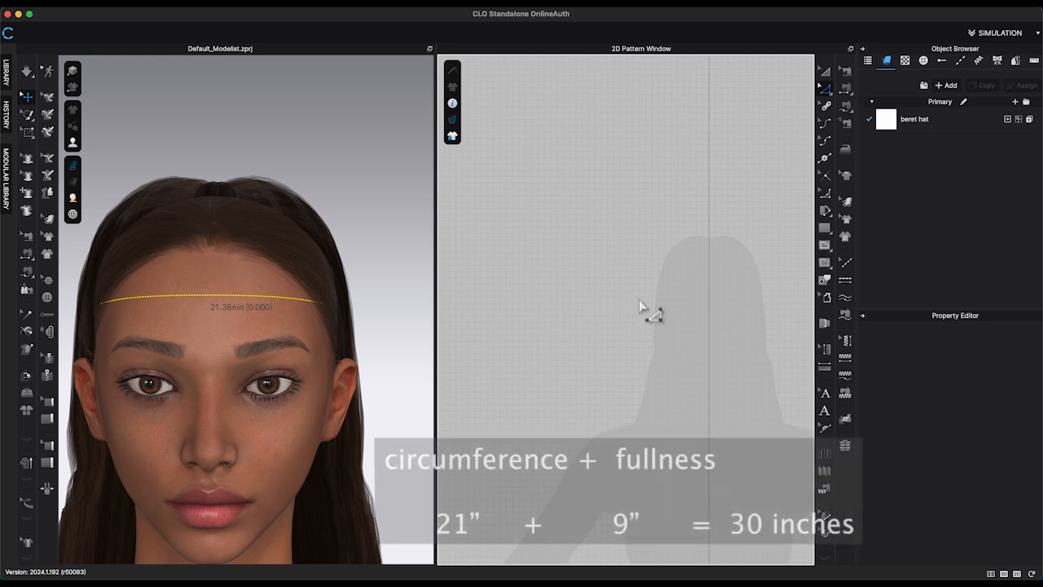
pyautogui.moveTo(640, 305); pyautogui.dragTo(551, 328, button='right')
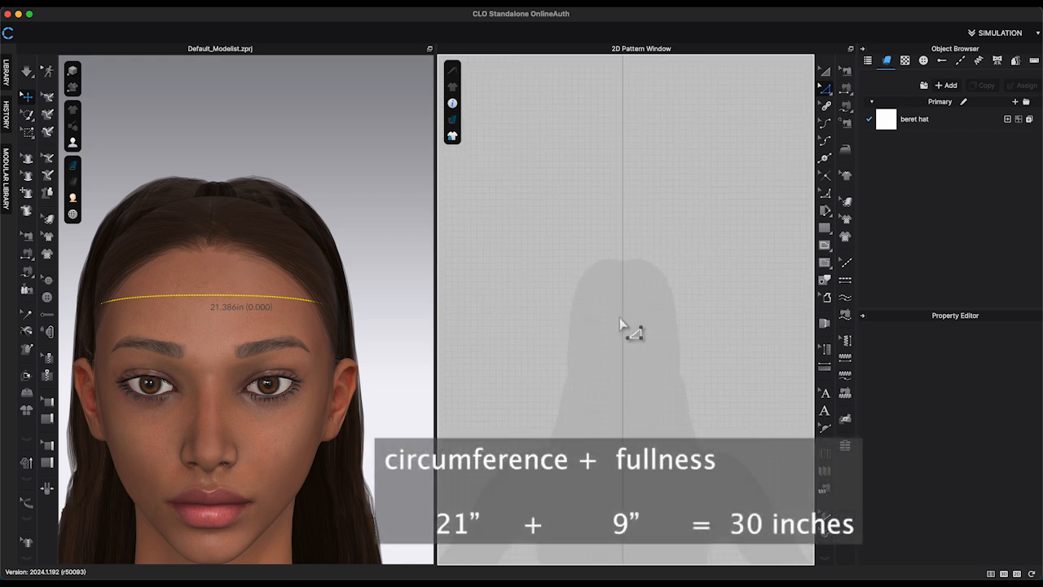
pyautogui.moveTo(621, 318); pyautogui.dragTo(635, 327, button='middle')
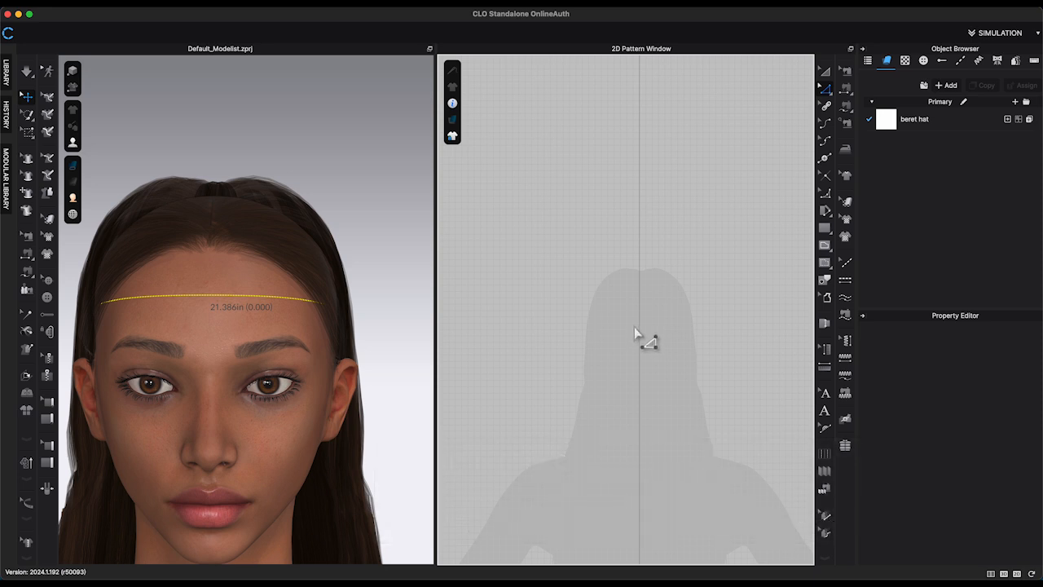
pyautogui.click(541, 299)
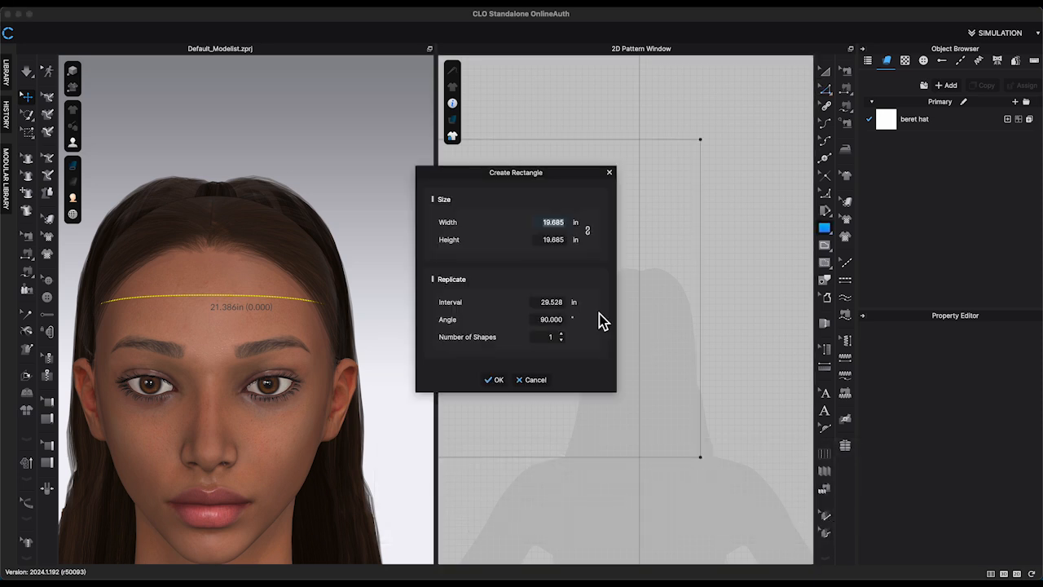
pyautogui.write('30')
pyautogui.click(565, 247)
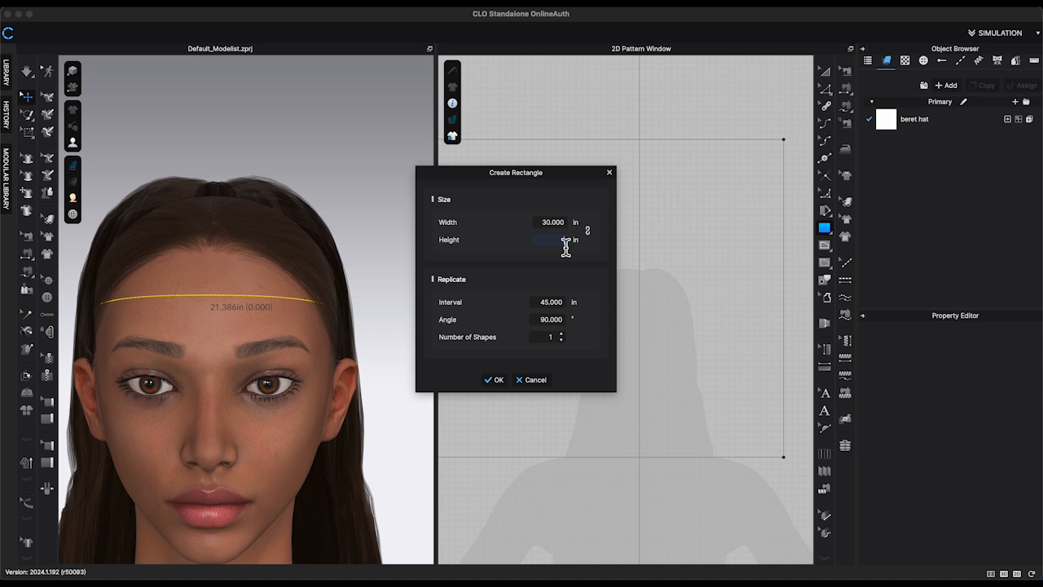
pyautogui.write('8')
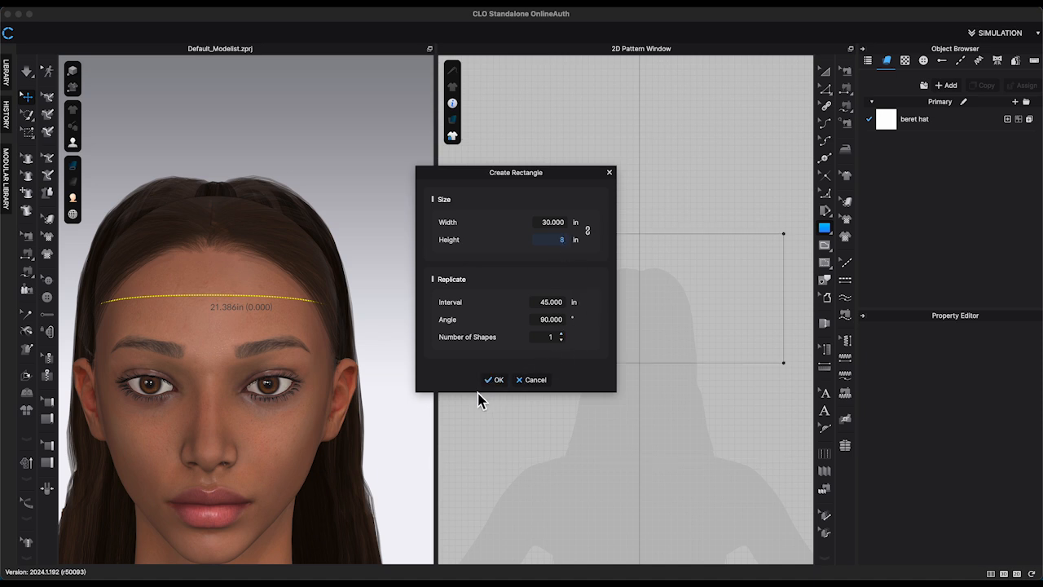
pyautogui.click(496, 380)
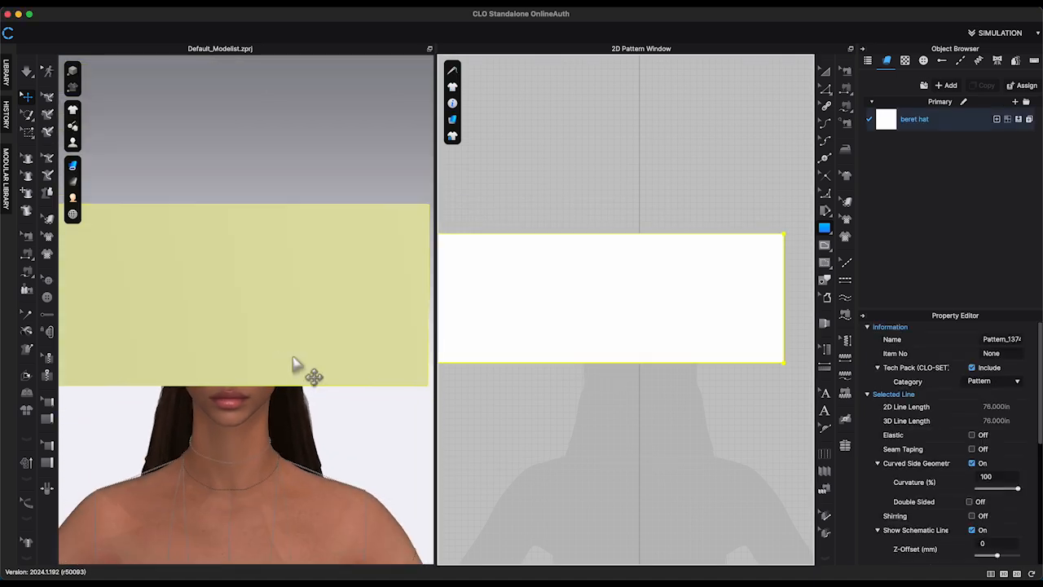
# - Raise the rectangle panel in 3D so it sits higher in front of the avatar's head
pyautogui.moveTo(293, 356); pyautogui.dragTo(321, 349, button='right')
pyautogui.moveTo(313, 340); pyautogui.dragTo(277, 238)
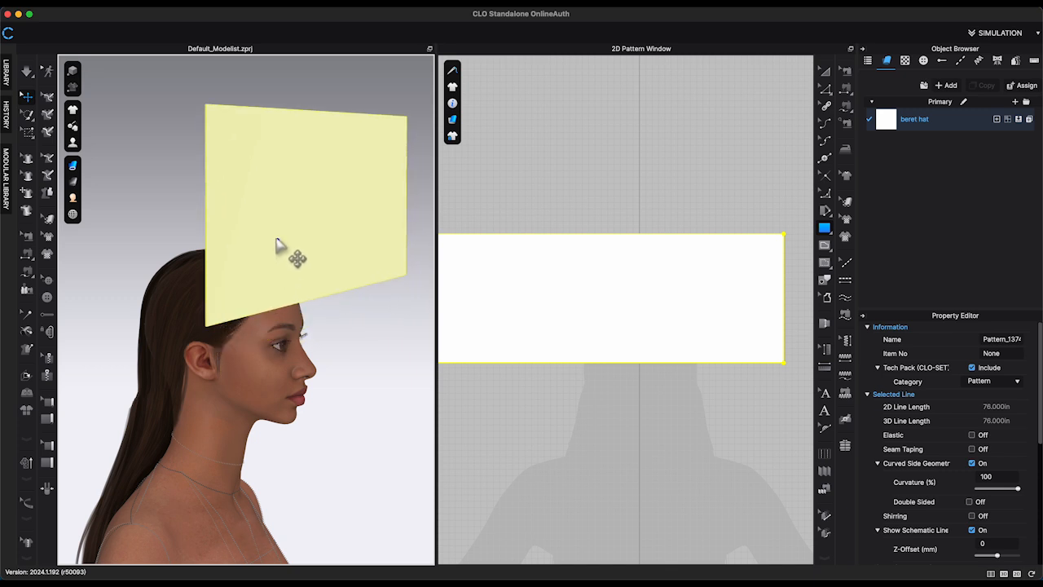
pyautogui.scroll(3, 312, 291)
pyautogui.click(703, 143)
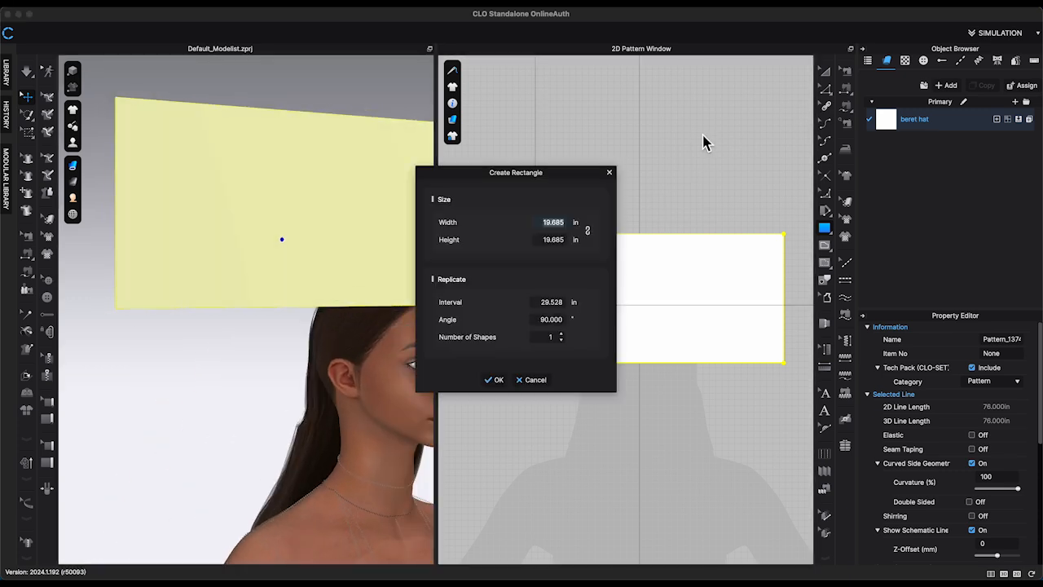
pyautogui.click(609, 173)
# - Distribute five evenly spaced internal lines between the two short sides of the rectangle pattern
pyautogui.scroll(-2, 685, 172)
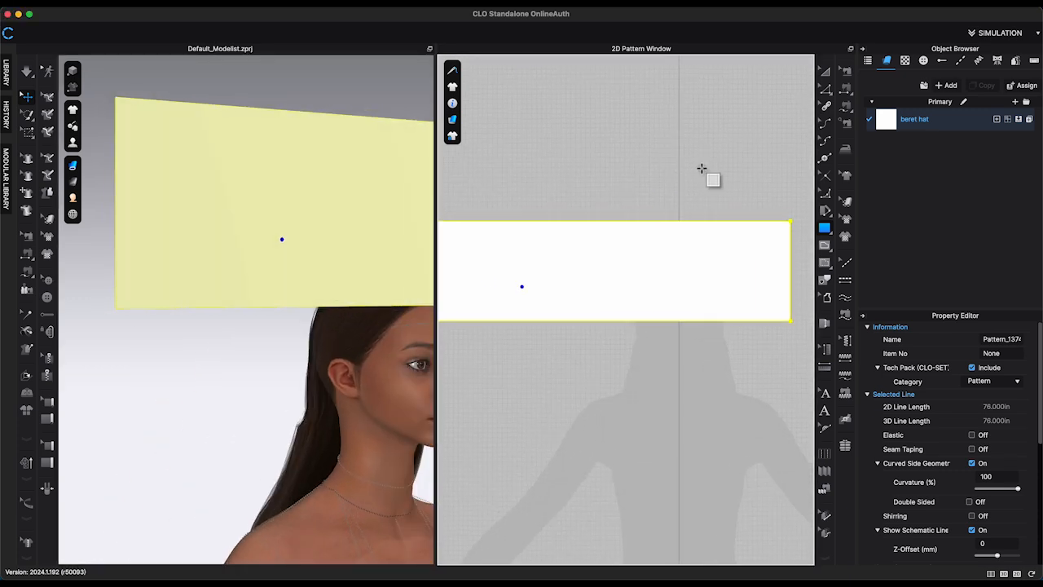
pyautogui.click(826, 88)
pyautogui.click(728, 138)
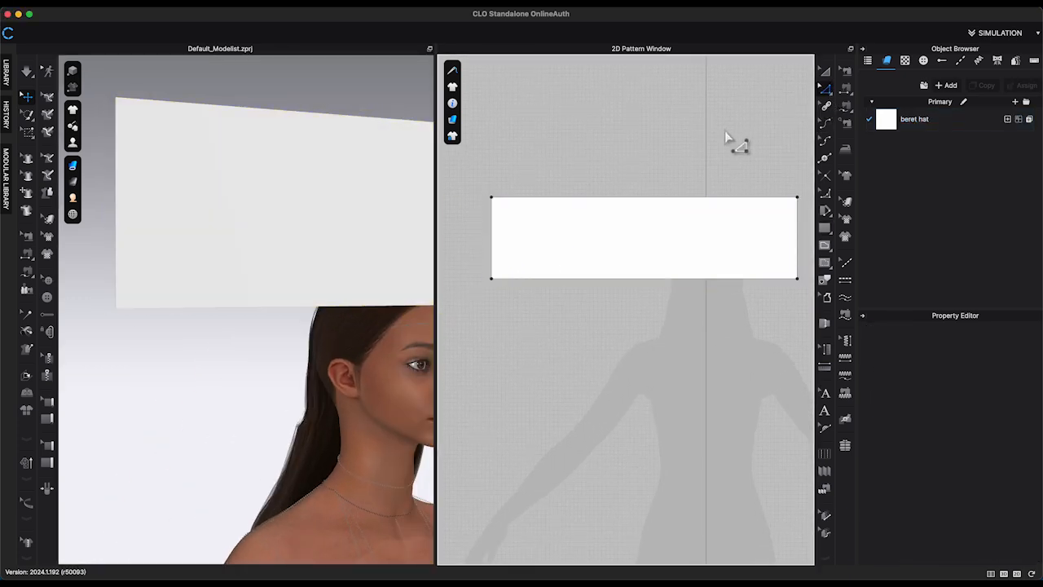
pyautogui.click(493, 239)
pyautogui.rightClick(799, 254)
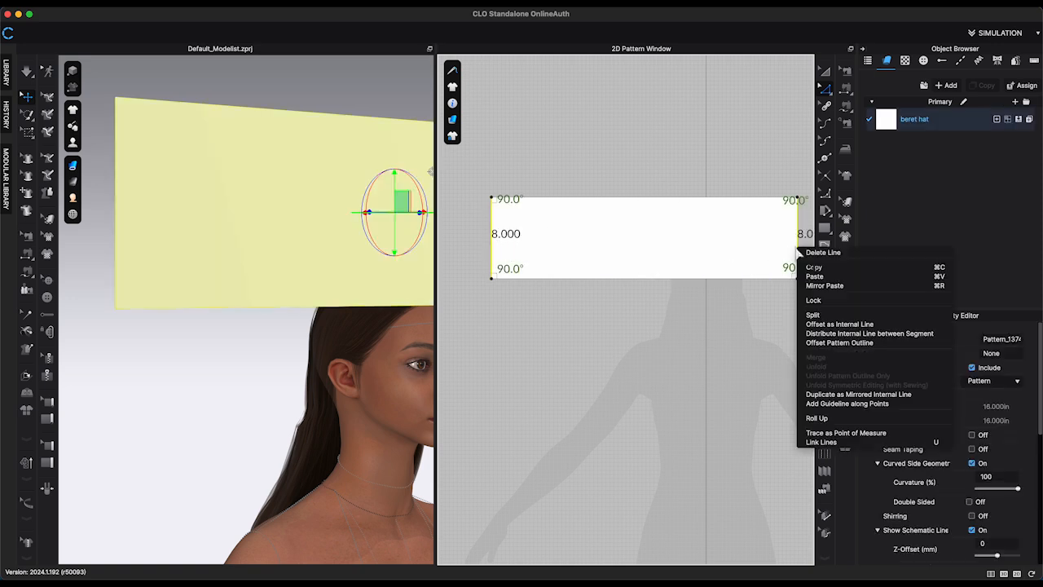
pyautogui.click(856, 336)
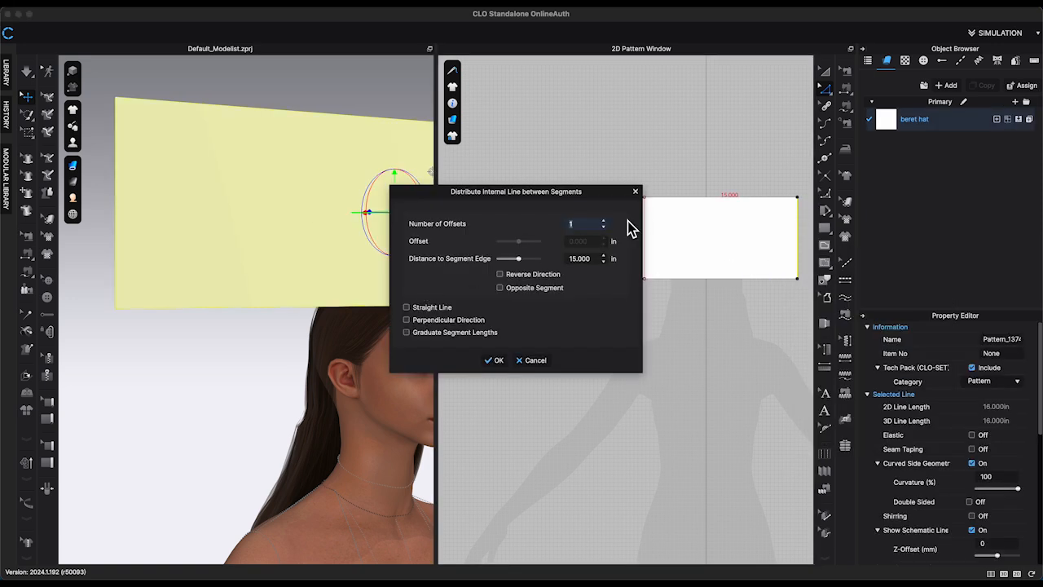
pyautogui.moveTo(553, 195); pyautogui.dragTo(286, 197)
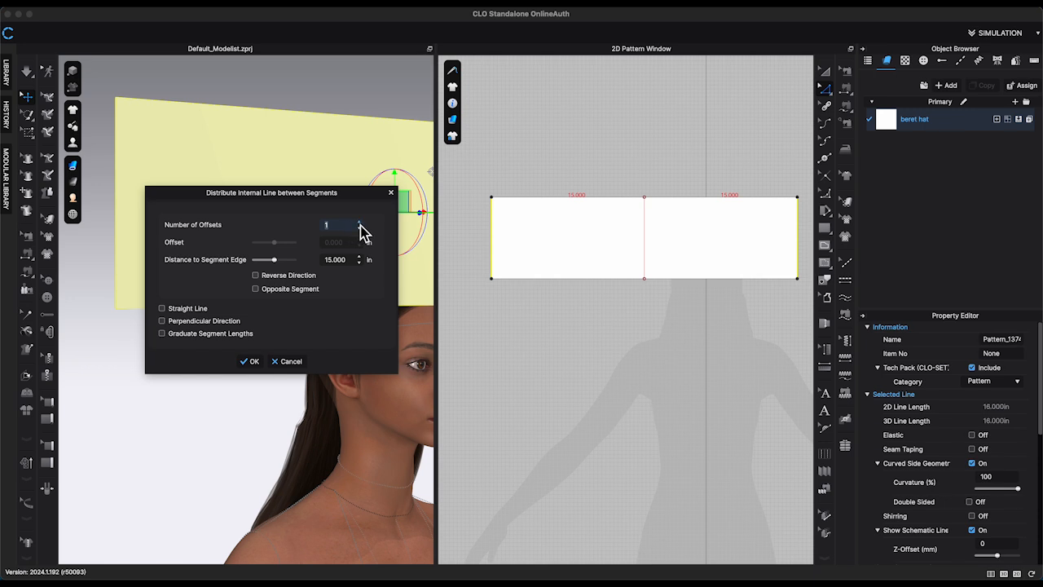
pyautogui.click(359, 222)
pyautogui.click(360, 223)
pyautogui.click(359, 223)
pyautogui.click(359, 223)
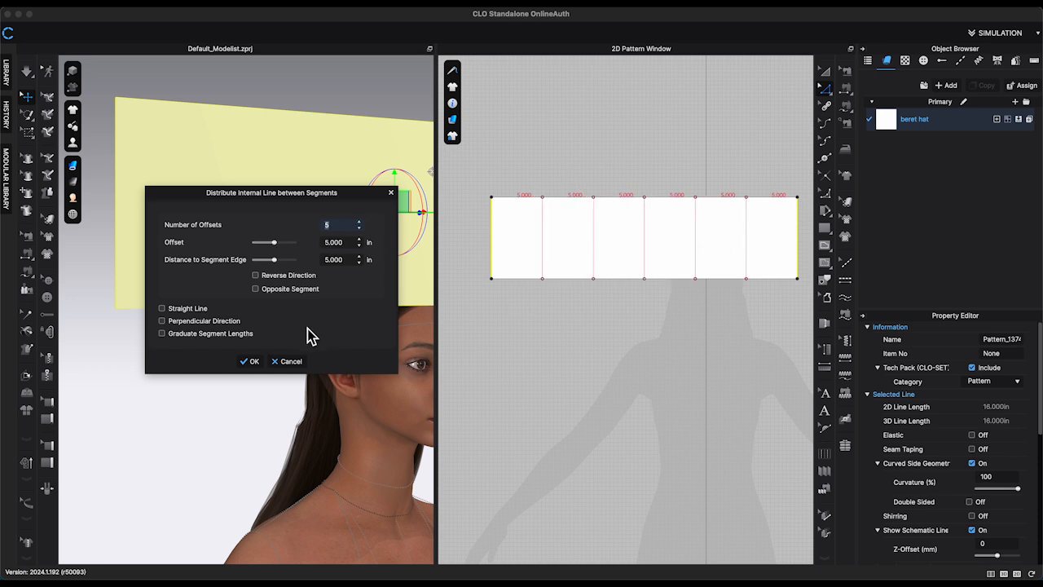
pyautogui.click(250, 361)
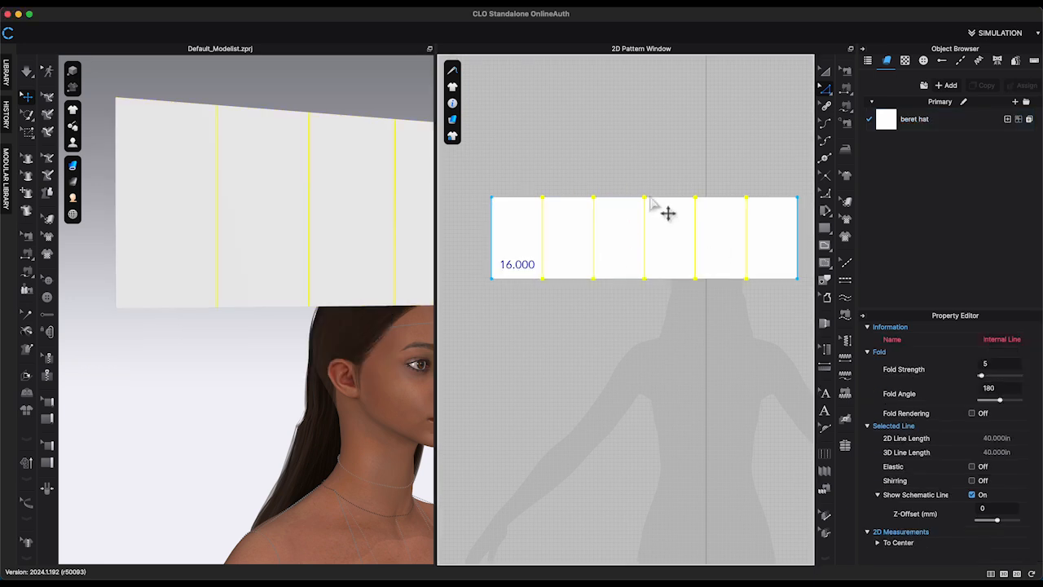
# - Cut and sew the rectangle along all five internal lines to divide it into six panels
pyautogui.rightClick(546, 239)
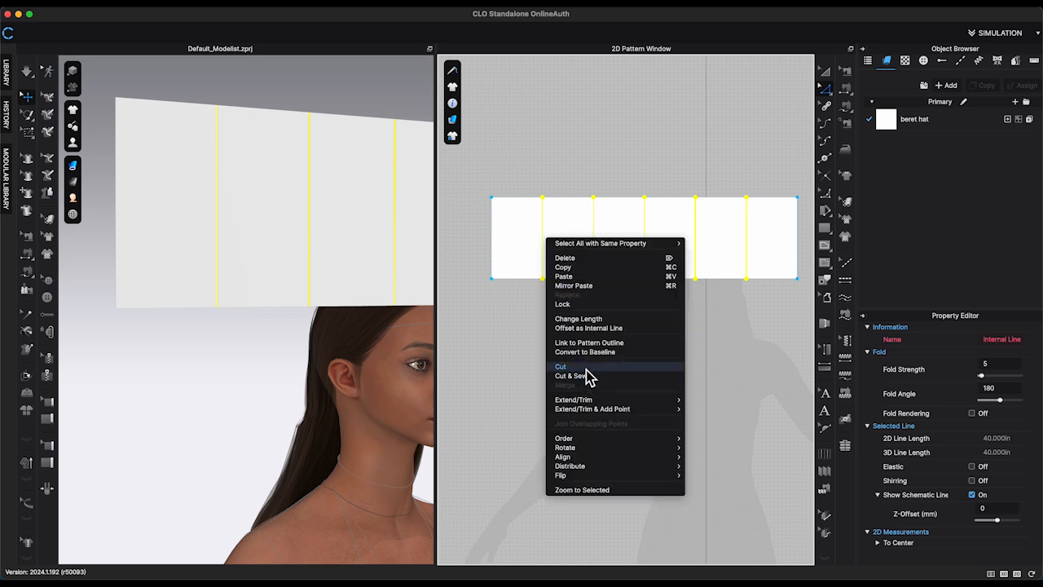
pyautogui.click(570, 375)
pyautogui.scroll(5, 531, 361)
pyautogui.moveTo(623, 450); pyautogui.dragTo(633, 457, button='middle')
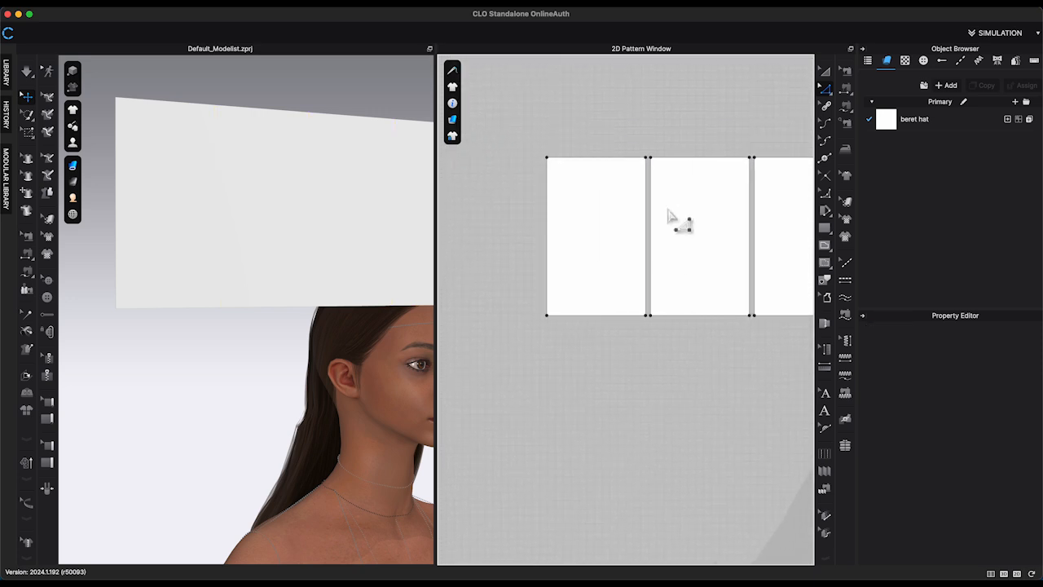
pyautogui.scroll(2, 566, 154)
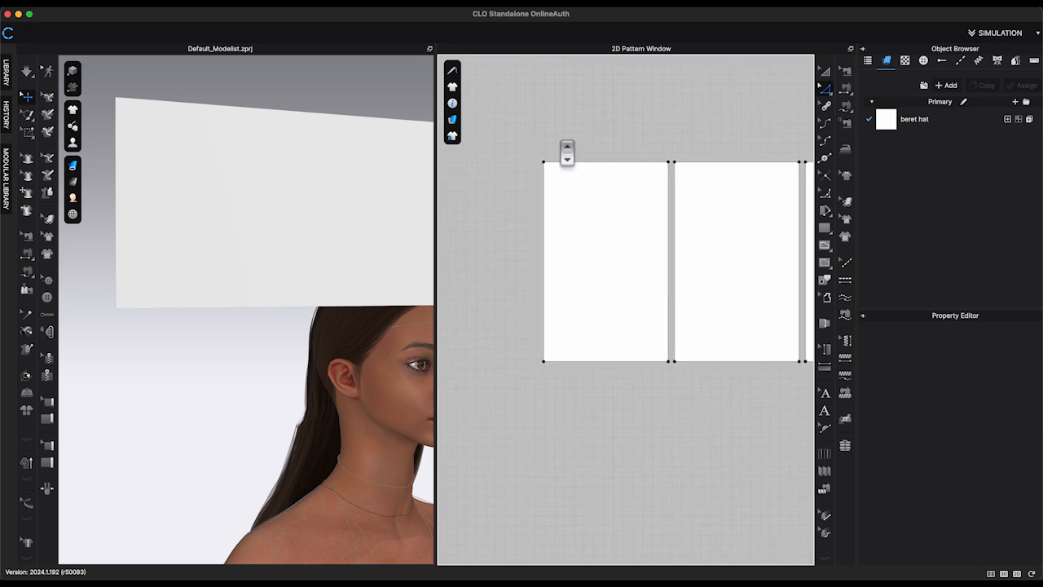
# - Offset the lower edge of the leftmost panel as one internal line at a distance of 3 in
pyautogui.click(640, 362)
pyautogui.rightClick(639, 363)
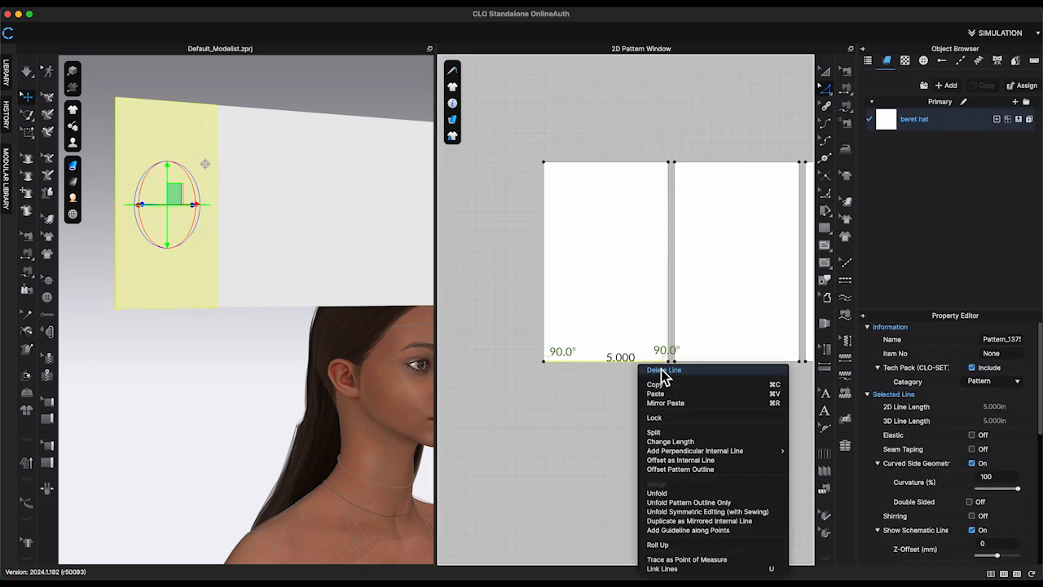
pyautogui.click(681, 460)
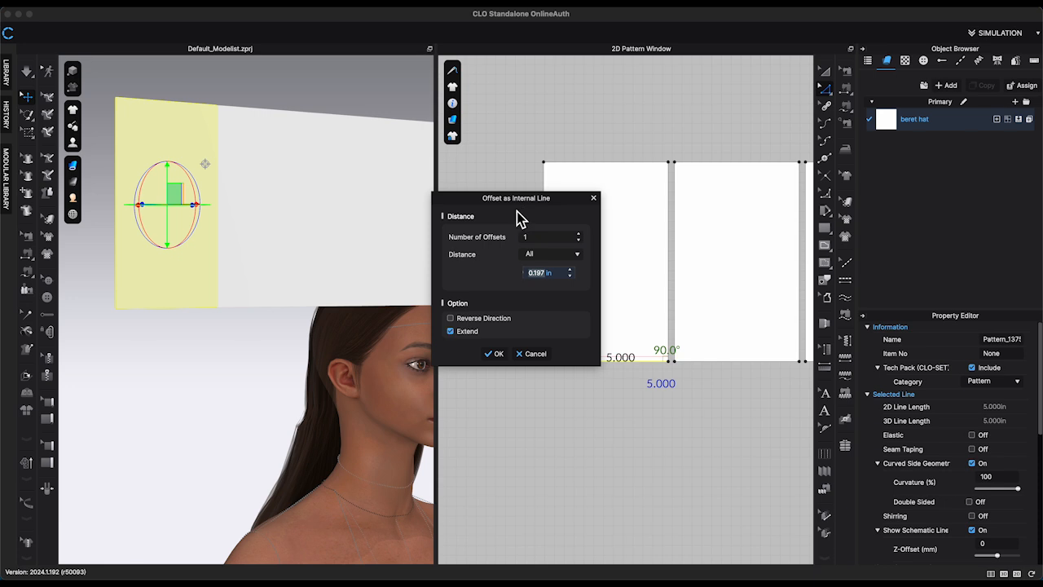
pyautogui.write('3')
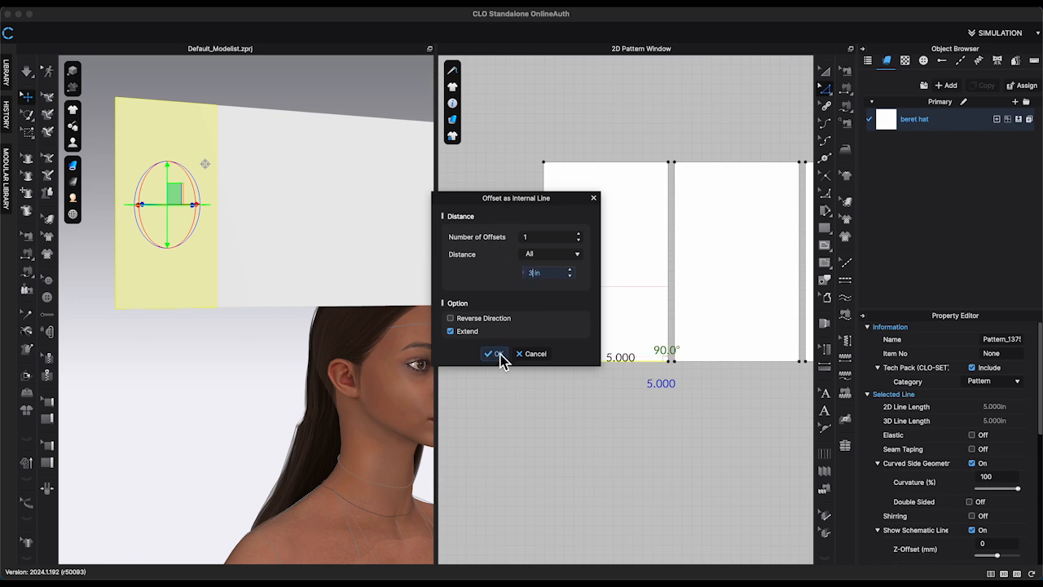
pyautogui.click(497, 353)
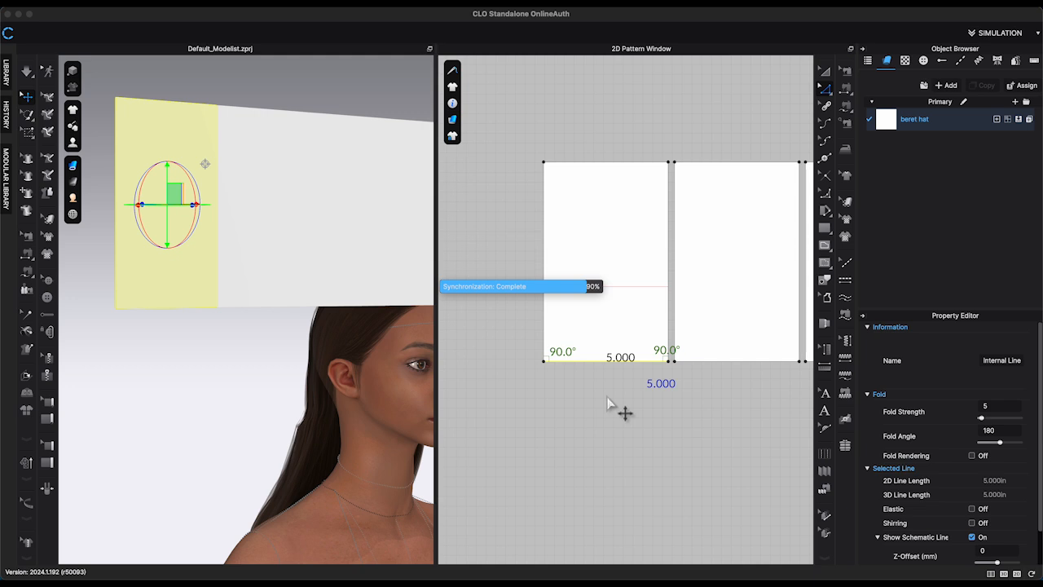
# - Distribute one internal line midway between the two long sides of the leftmost panel
pyautogui.click(826, 89)
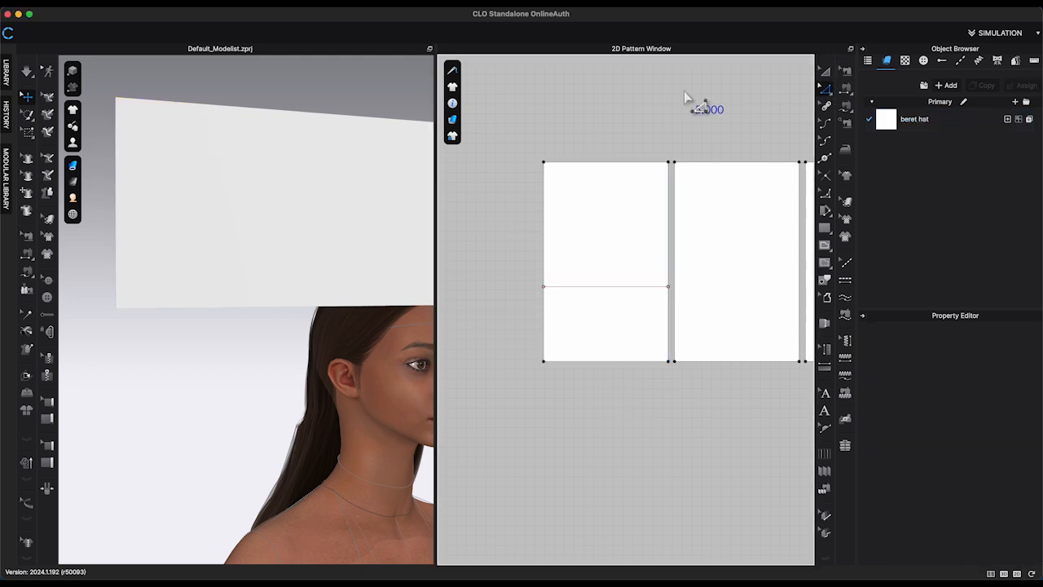
pyautogui.click(544, 236)
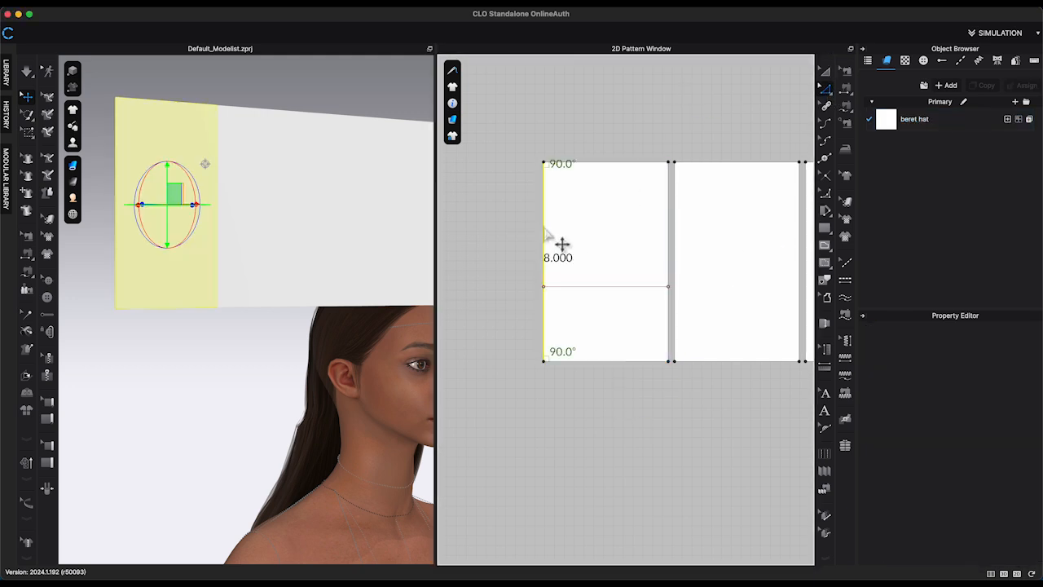
pyautogui.rightClick(675, 243)
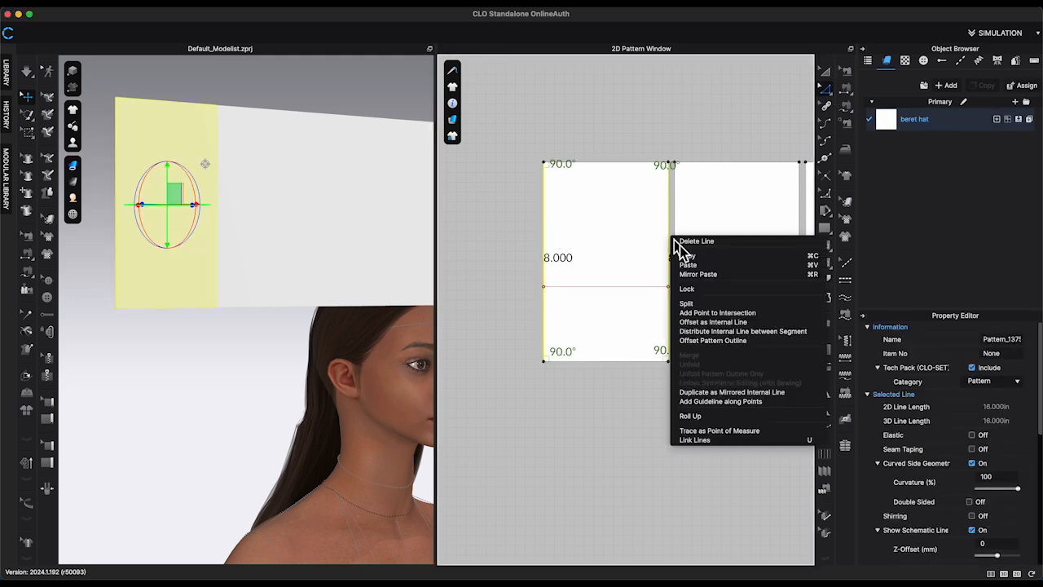
pyautogui.click(689, 333)
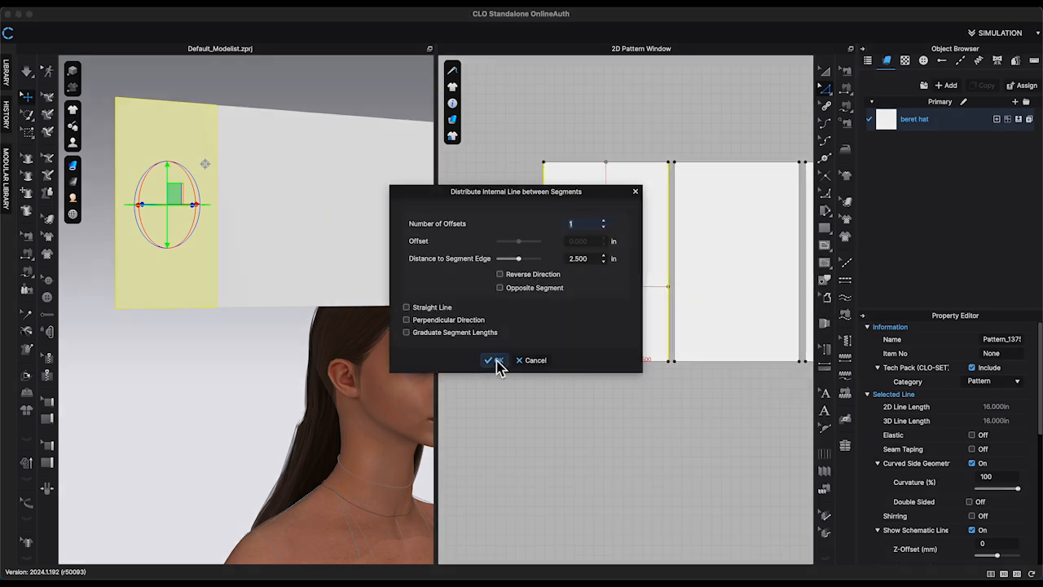
pyautogui.click(494, 359)
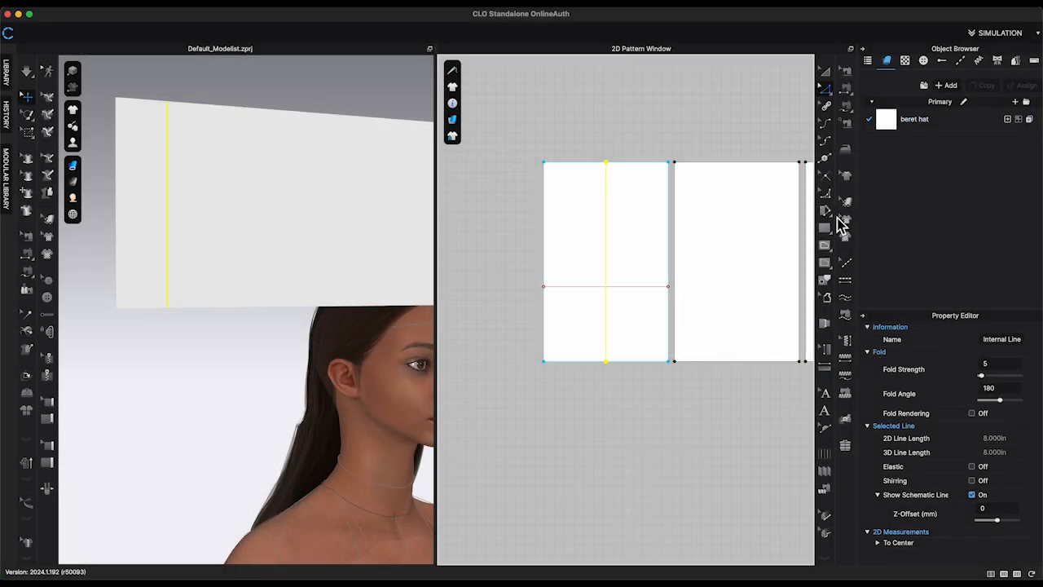
# - Split the leftmost panel's lower edge into two lines, with Line 1 measuring 0.75 in from the left corner
pyautogui.click(828, 245)
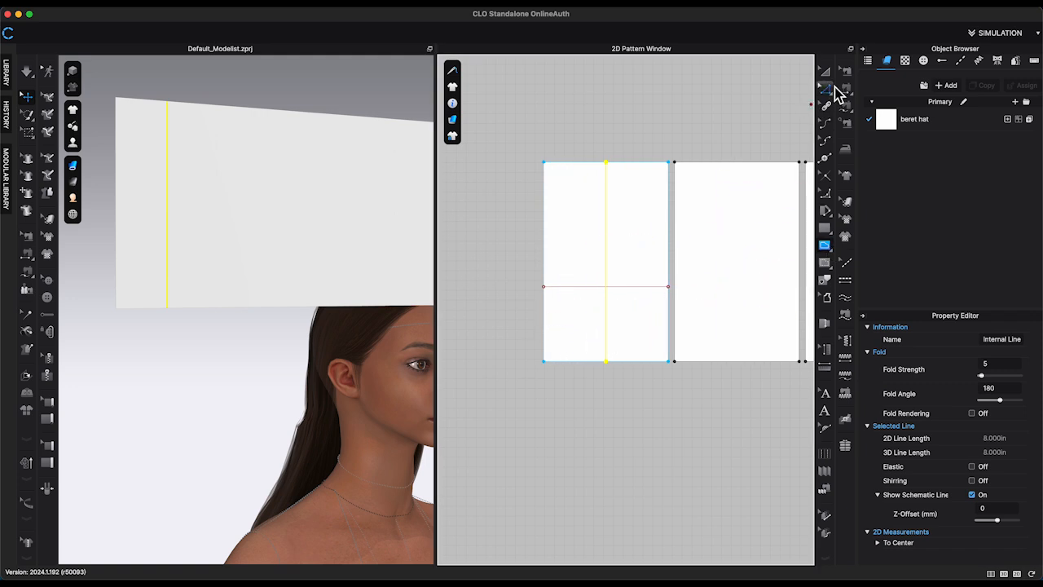
pyautogui.click(825, 159)
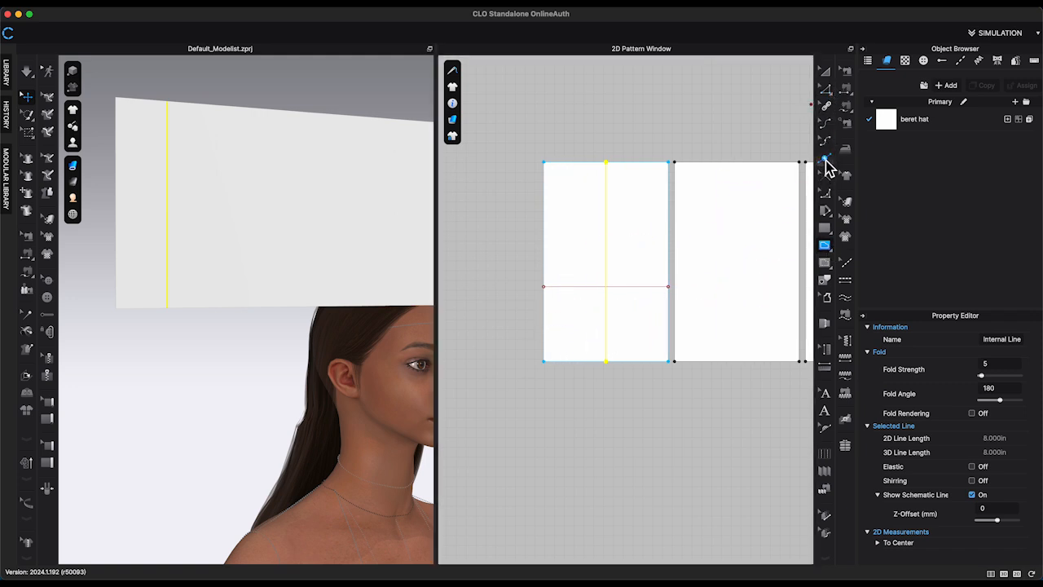
pyautogui.click(558, 366)
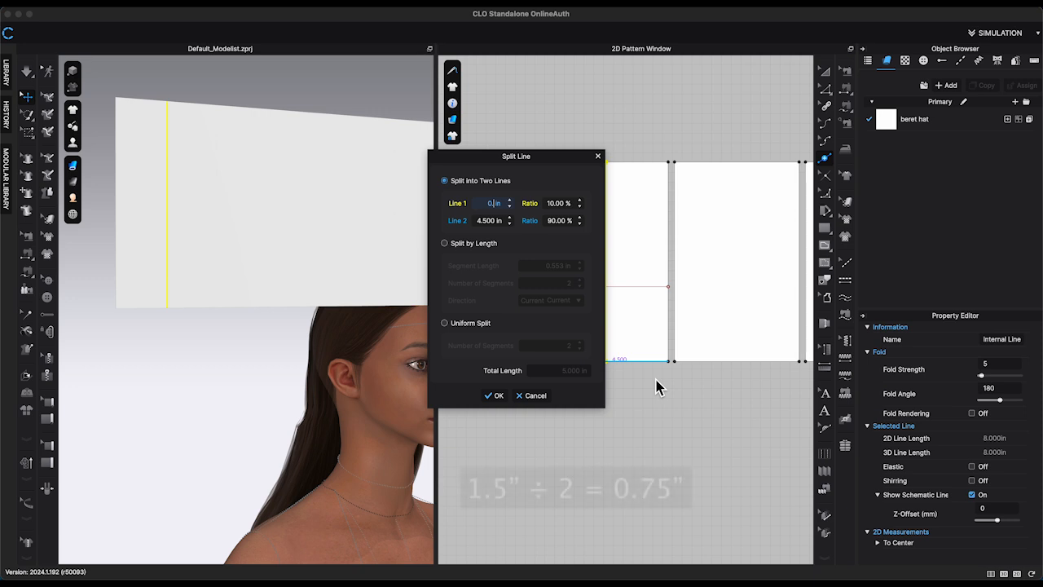
pyautogui.write('75')
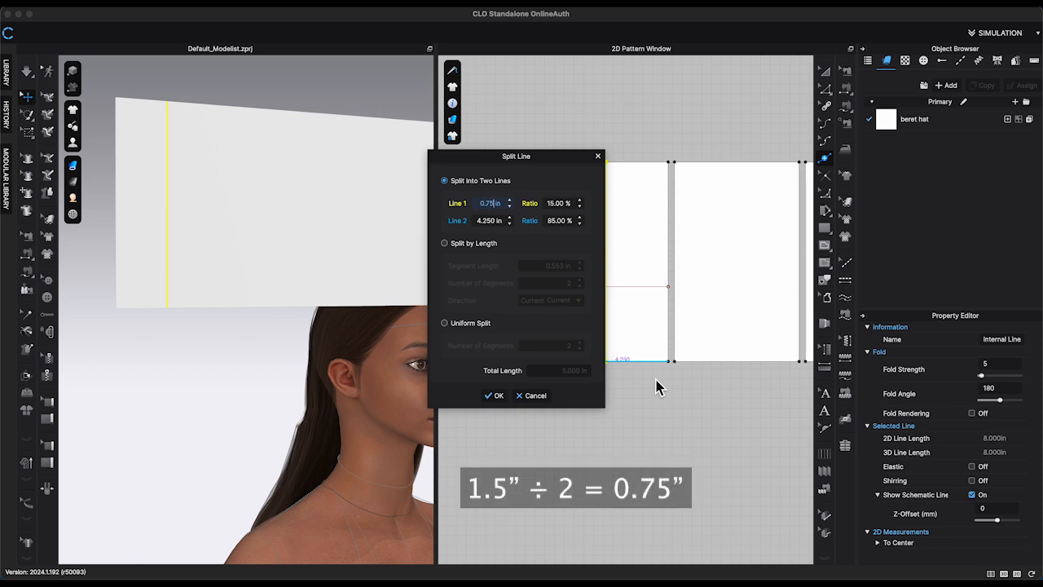
pyautogui.click(495, 397)
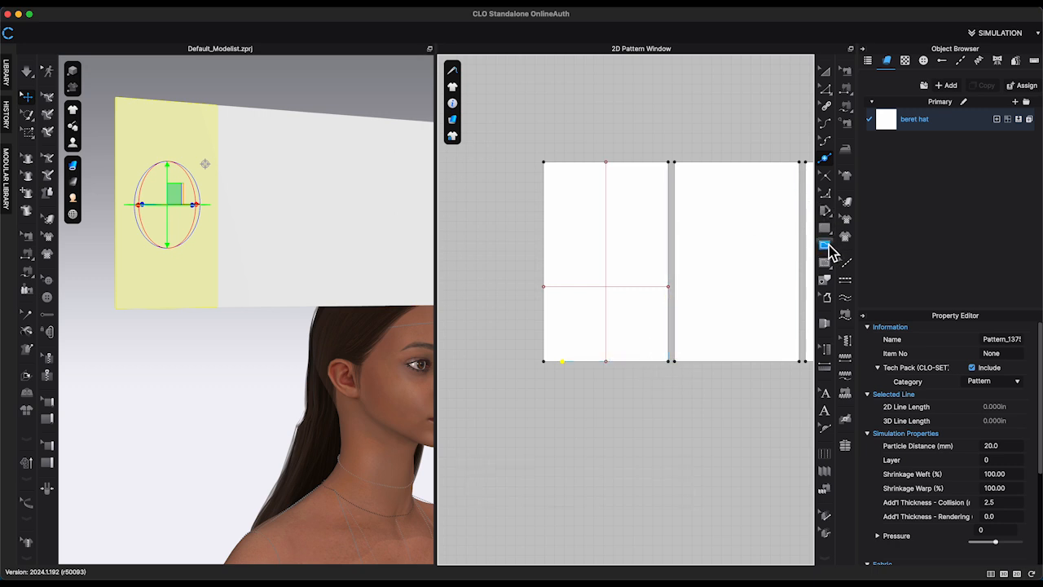
# - Draw an internal line from beside the split point through the horizontal line's left end to the centre line's upper end, bowing its upper segment outward
pyautogui.click(563, 362)
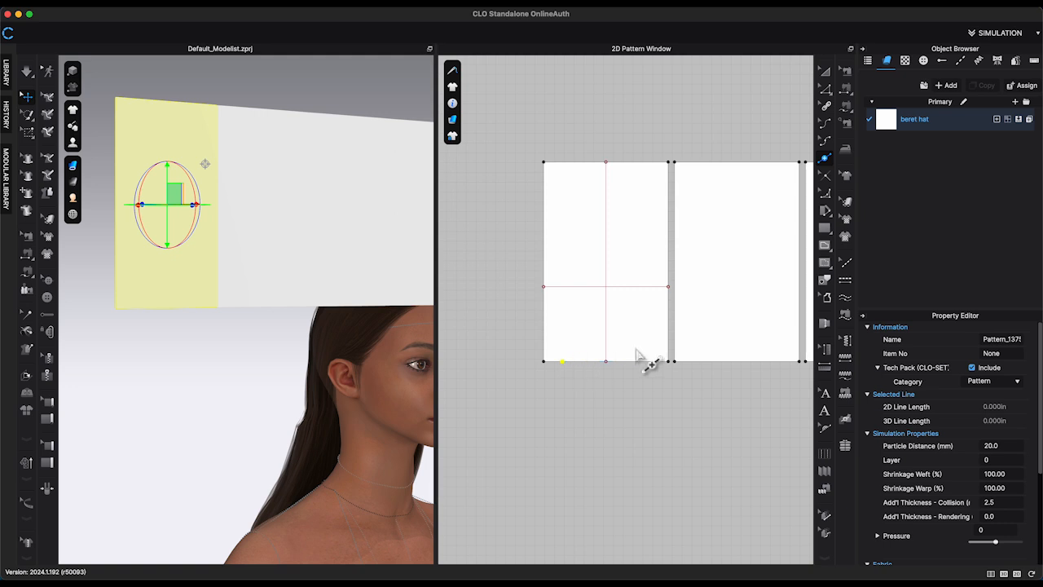
pyautogui.click(826, 246)
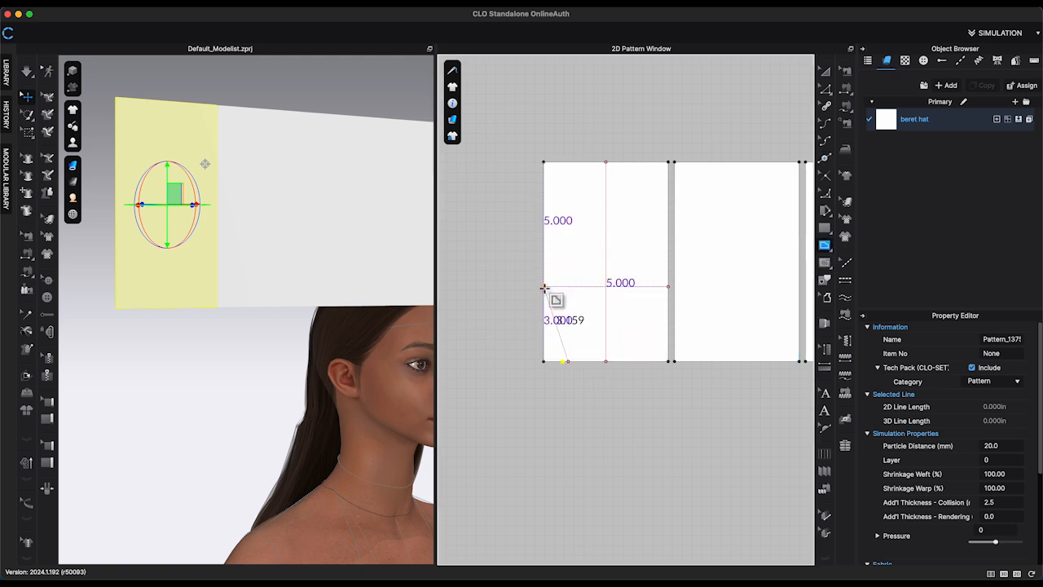
pyautogui.click(544, 287)
pyautogui.doubleClick(605, 162)
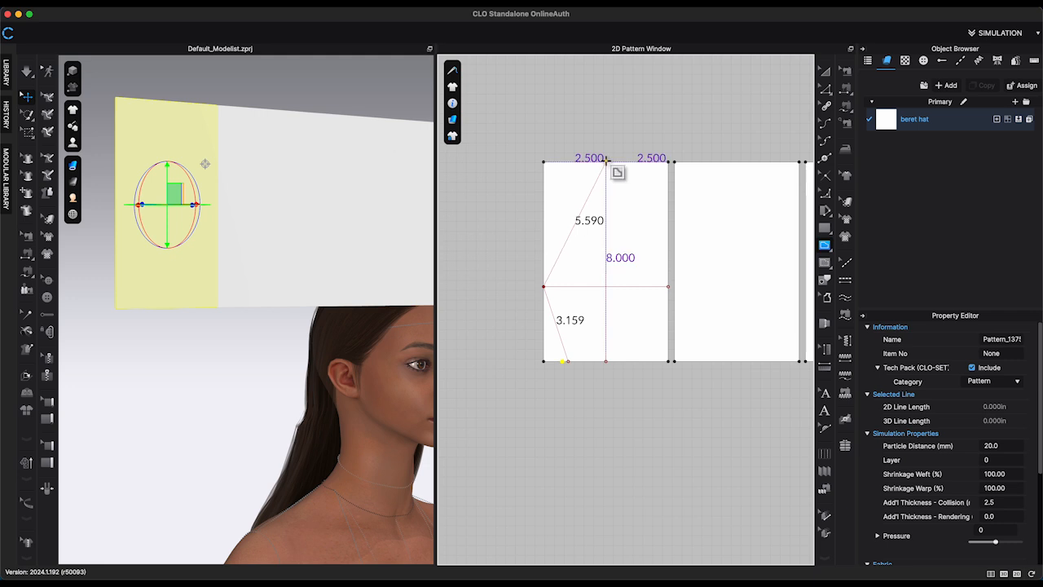
pyautogui.click(678, 94)
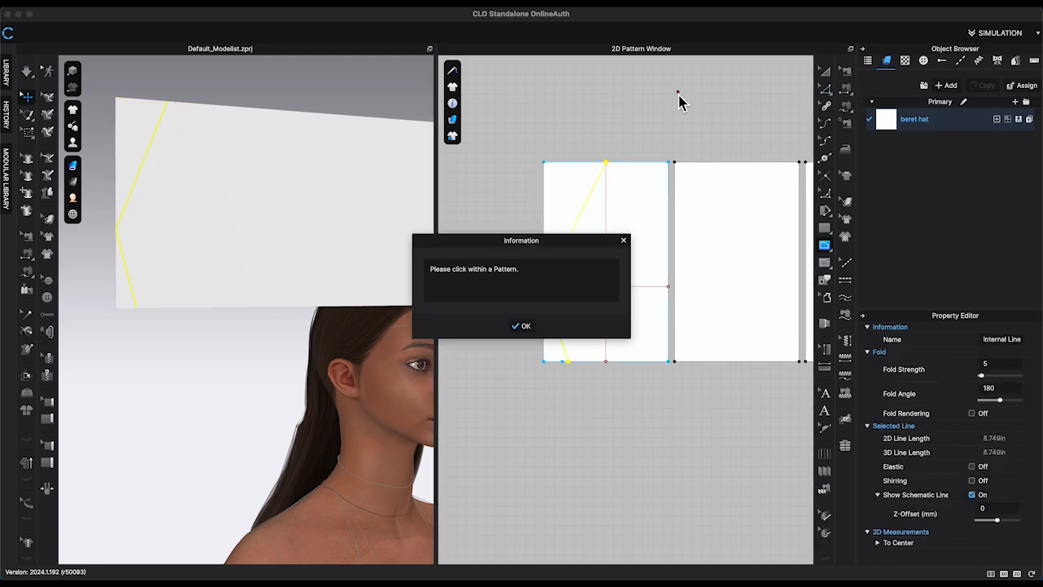
pyautogui.click(624, 242)
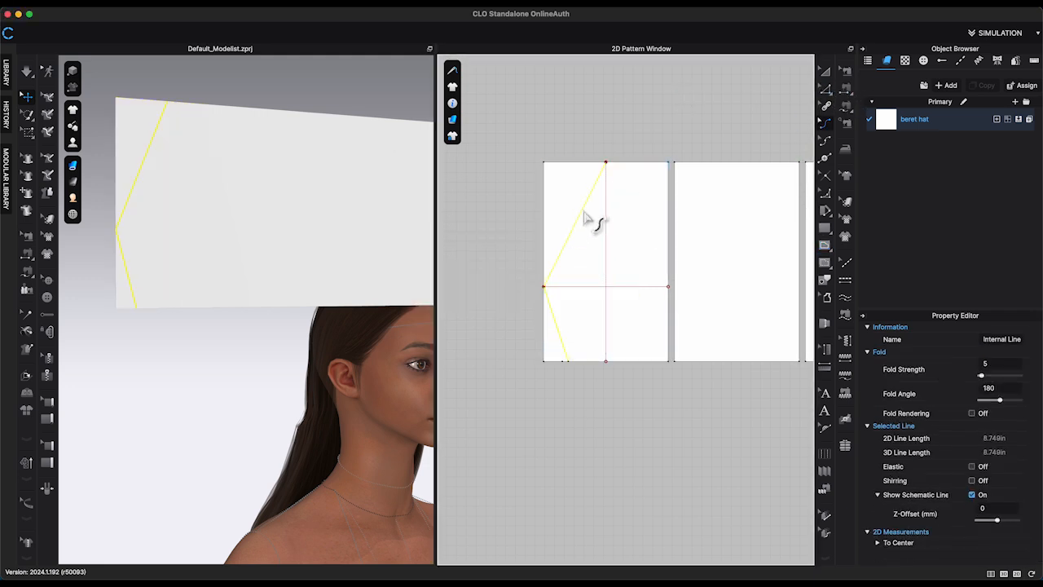
pyautogui.moveTo(584, 214)
pyautogui.mouseDown()
pyautogui.moveTo(574, 211)
pyautogui.moveTo(583, 217)
pyautogui.mouseUp()
# - Cut the leftmost panel along the curved internal line and its lower slanted segment, and delete the two outer scraps
pyautogui.click(825, 89)
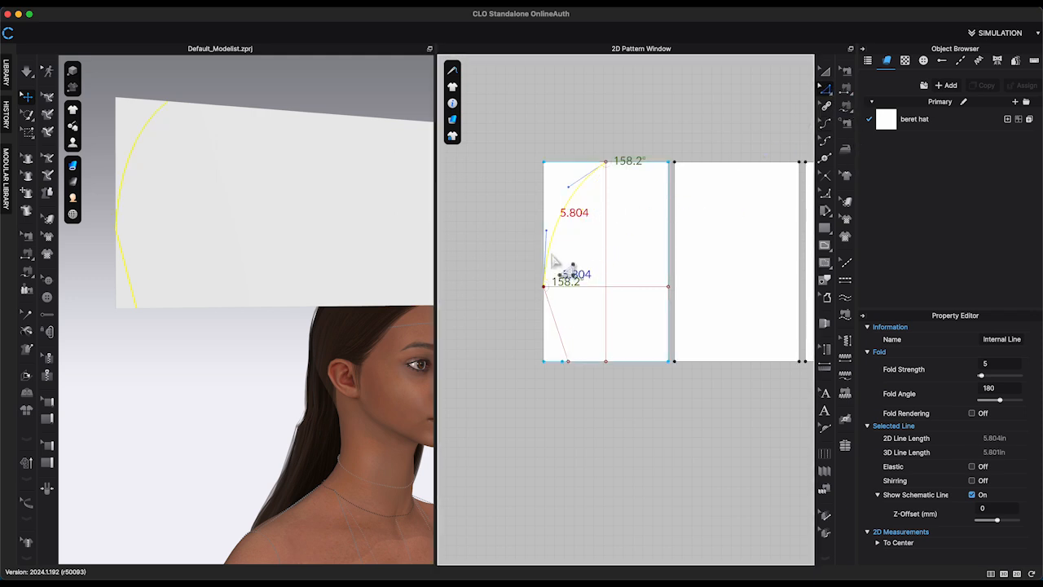
pyautogui.rightClick(559, 326)
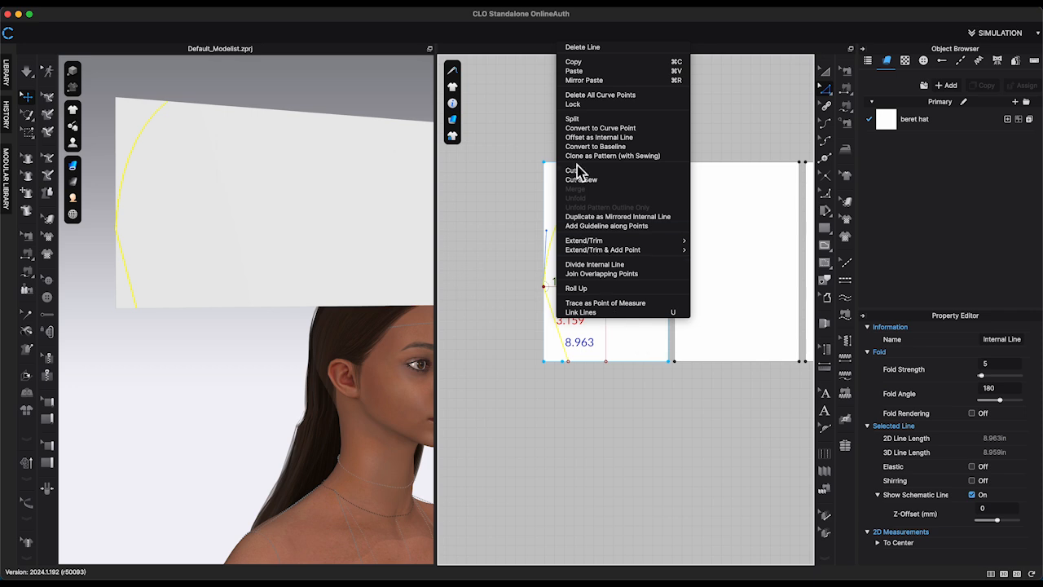
pyautogui.click(625, 163)
pyautogui.click(825, 72)
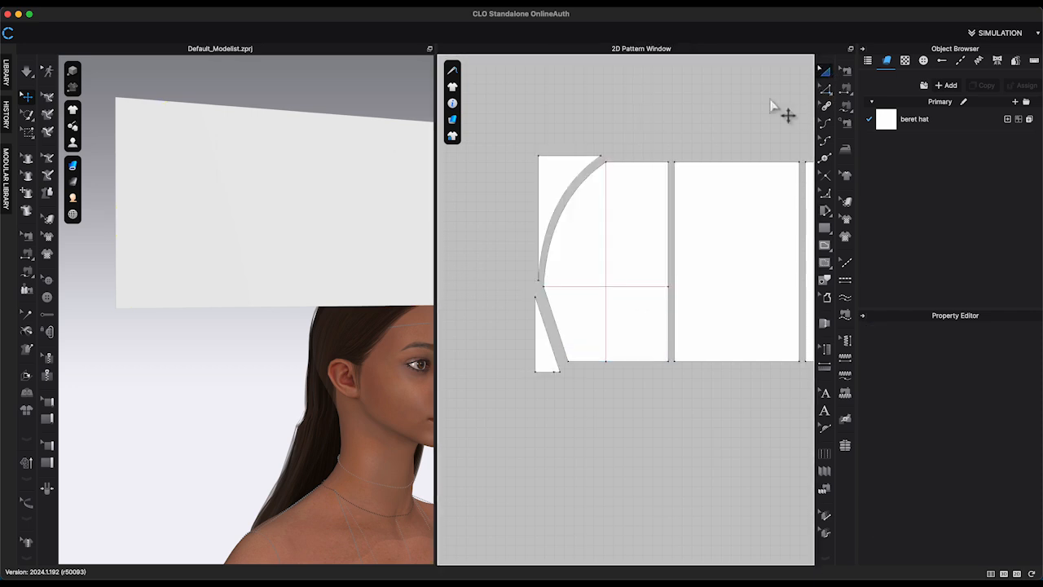
pyautogui.click(567, 169)
pyautogui.press('Delete')
pyautogui.click(543, 328)
pyautogui.press('Delete')
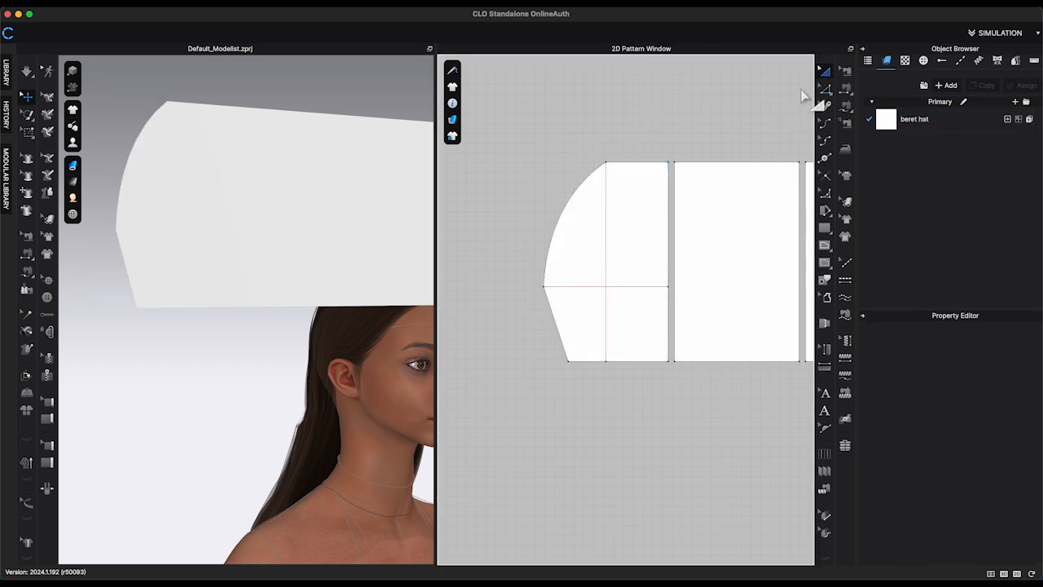
# - Cut the shaped panel along its vertical centre line
pyautogui.click(826, 89)
pyautogui.click(605, 238)
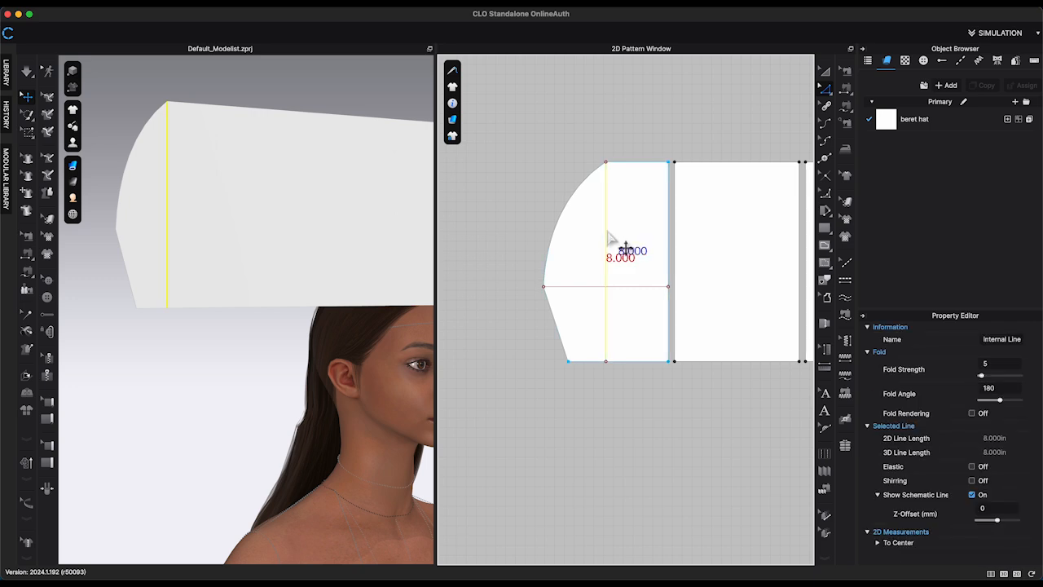
pyautogui.rightClick(609, 232)
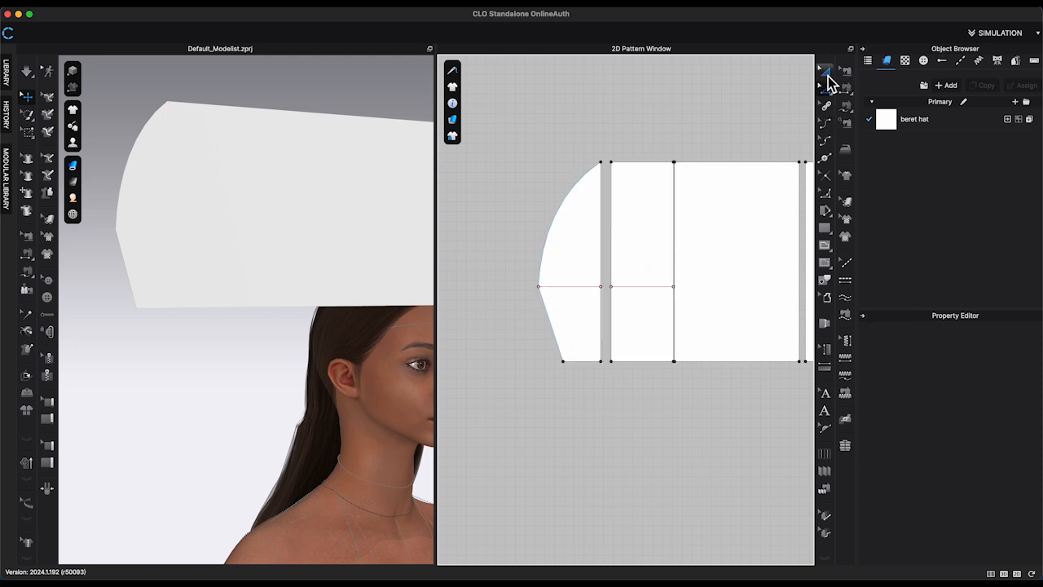
# - Delete the unshaped right half of the first panel and unfold the curved half about its straight vertical edge
pyautogui.click(609, 238)
pyautogui.press('Delete')
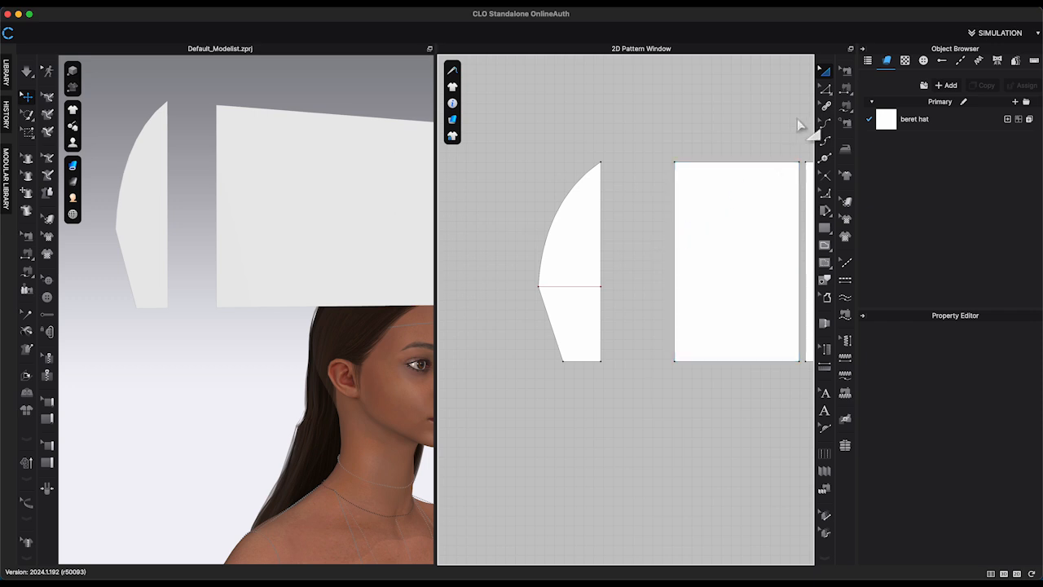
pyautogui.click(826, 88)
pyautogui.rightClick(600, 257)
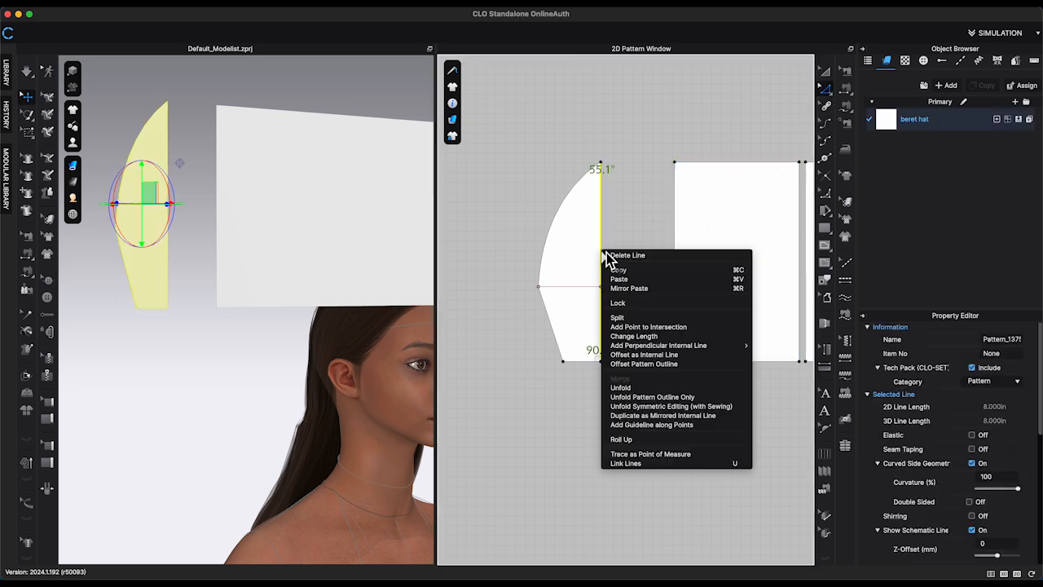
pyautogui.click(628, 395)
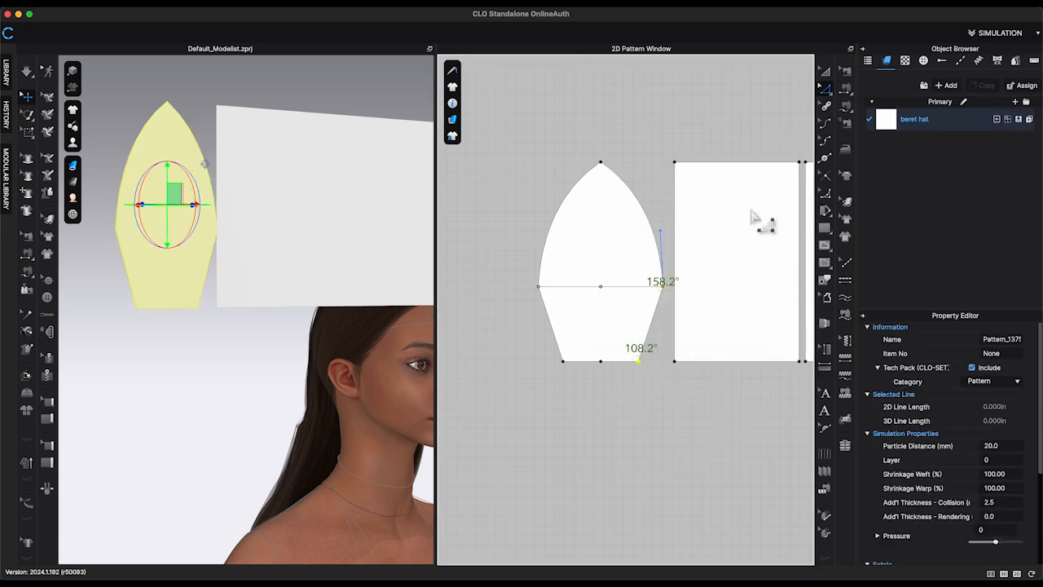
# - Merge the two halves of the gore's horizontal internal line and delete the leftover centre points on that line and the lower edge
pyautogui.click(600, 286)
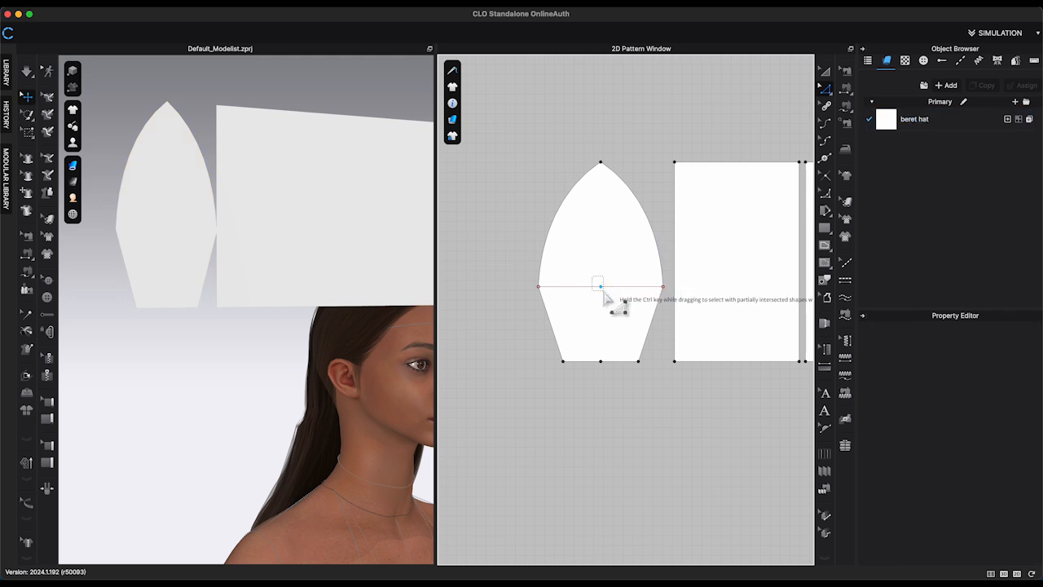
pyautogui.rightClick(602, 287)
pyautogui.click(648, 376)
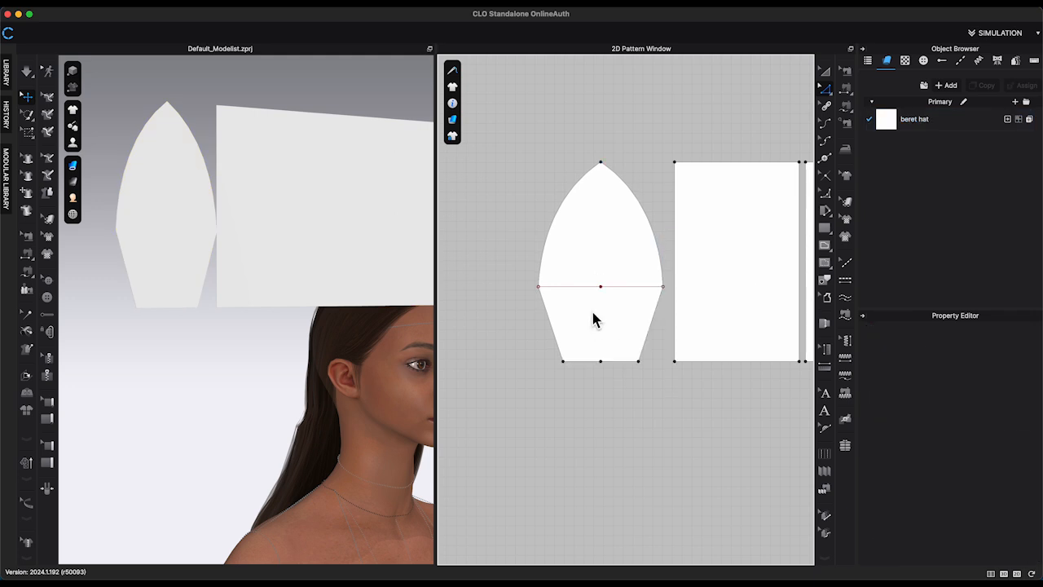
pyautogui.click(602, 287)
pyautogui.press('Delete')
pyautogui.click(601, 363)
pyautogui.press('Delete')
# - Delete all the remaining rectangular panels beside the shaped gore
pyautogui.scroll(-2, 603, 402)
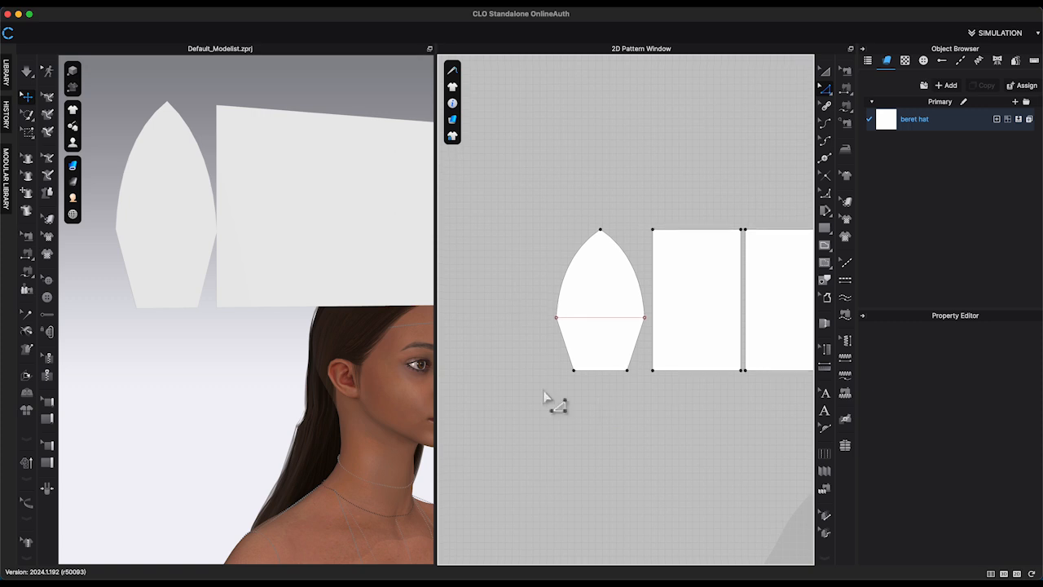
pyautogui.scroll(-5, 505, 261)
pyautogui.press('a')
pyautogui.moveTo(754, 223); pyautogui.dragTo(561, 311)
pyautogui.press('Delete')
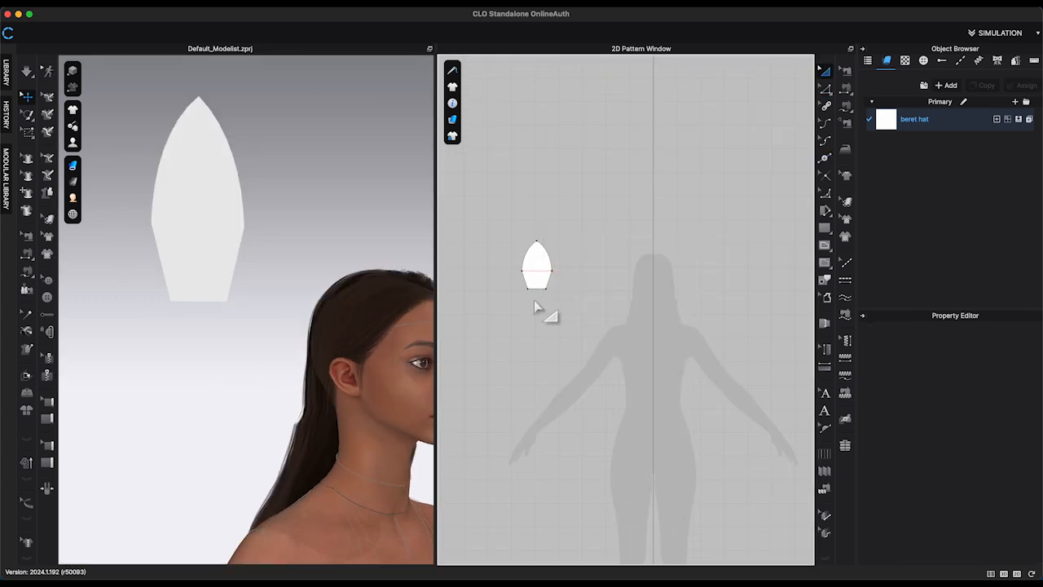
# - Duplicate the gore and place the two pieces side by side at the head of the avatar silhouette
pyautogui.scroll(1, 309, 277)
pyautogui.moveTo(296, 270); pyautogui.dragTo(108, 269, button='right')
pyautogui.scroll(-2, 294, 278)
pyautogui.moveTo(331, 281); pyautogui.dragTo(315, 277)
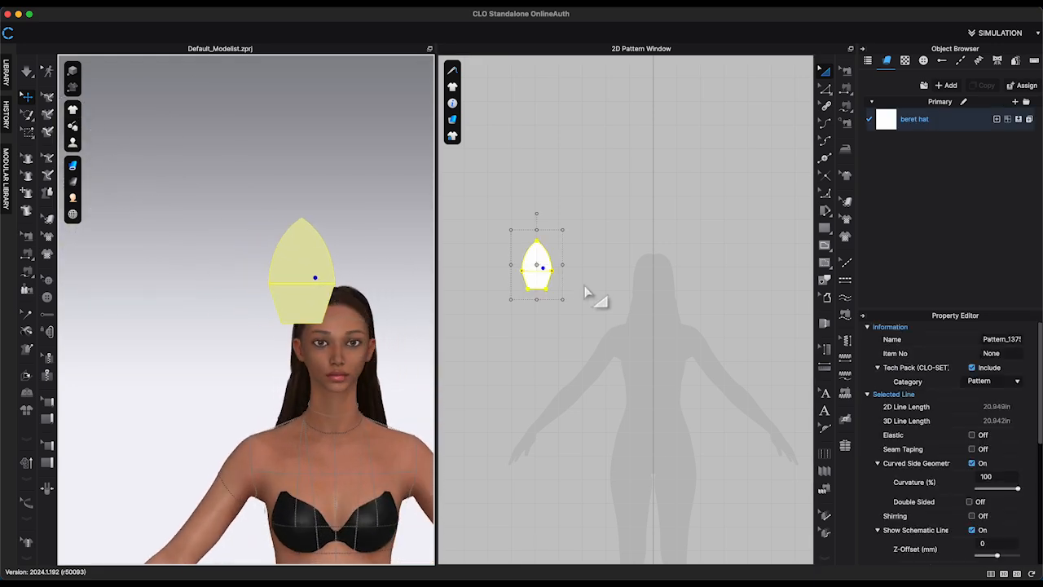
pyautogui.rightClick(538, 252)
pyautogui.click(576, 82)
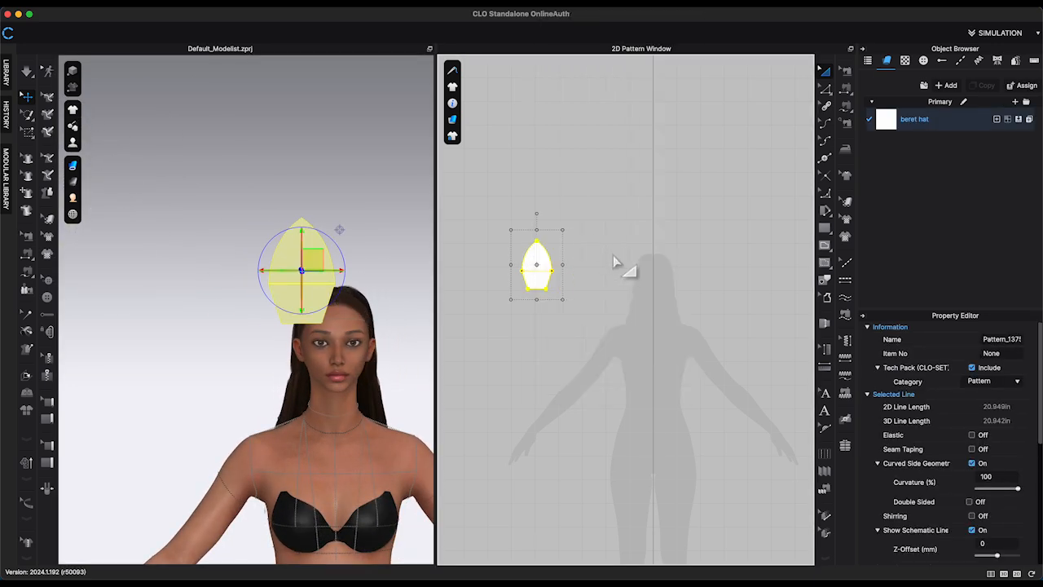
pyautogui.rightClick(600, 254)
pyautogui.click(628, 260)
pyautogui.moveTo(537, 265); pyautogui.dragTo(629, 259)
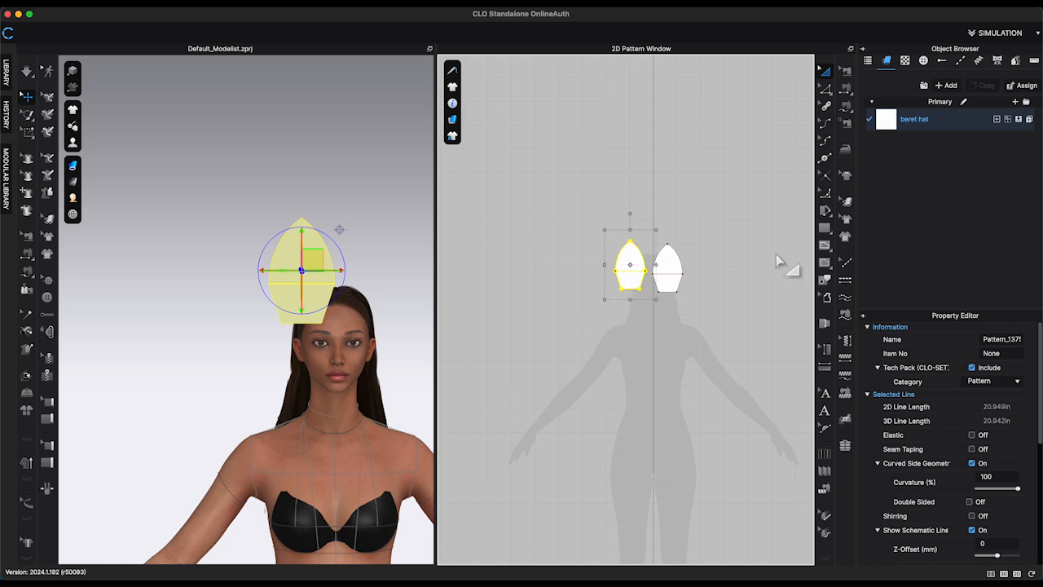
# - Sew the full right side of the left gore to the full left side of the right gore, from base to tip
pyautogui.scroll(1, 623, 275)
pyautogui.press('1')
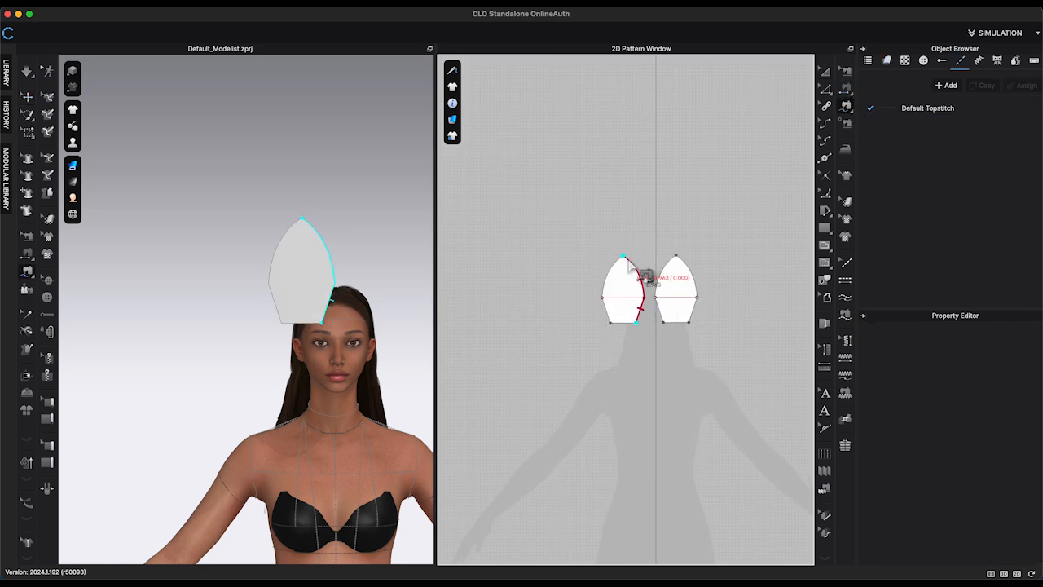
pyautogui.click(624, 258)
pyautogui.click(663, 323)
pyautogui.click(677, 256)
# - Arrange the two sewn gores side by side in front of the avatar's head in 3D
pyautogui.scroll(-4, 298, 286)
pyautogui.click(27, 97)
pyautogui.moveTo(396, 300); pyautogui.dragTo(308, 298)
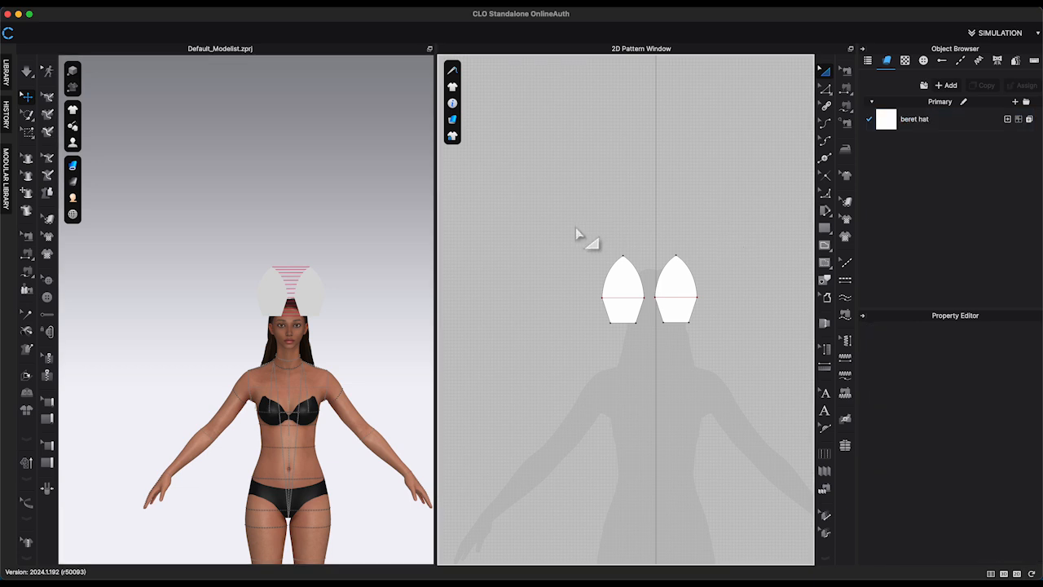
# - Copy the two sewn gores, paste the pair to their left, and turn it toward the side of the avatar's head
pyautogui.moveTo(576, 228); pyautogui.dragTo(710, 361)
pyautogui.hotkey('ctrl', 'c')
pyautogui.hotkey('ctrl', 'v')
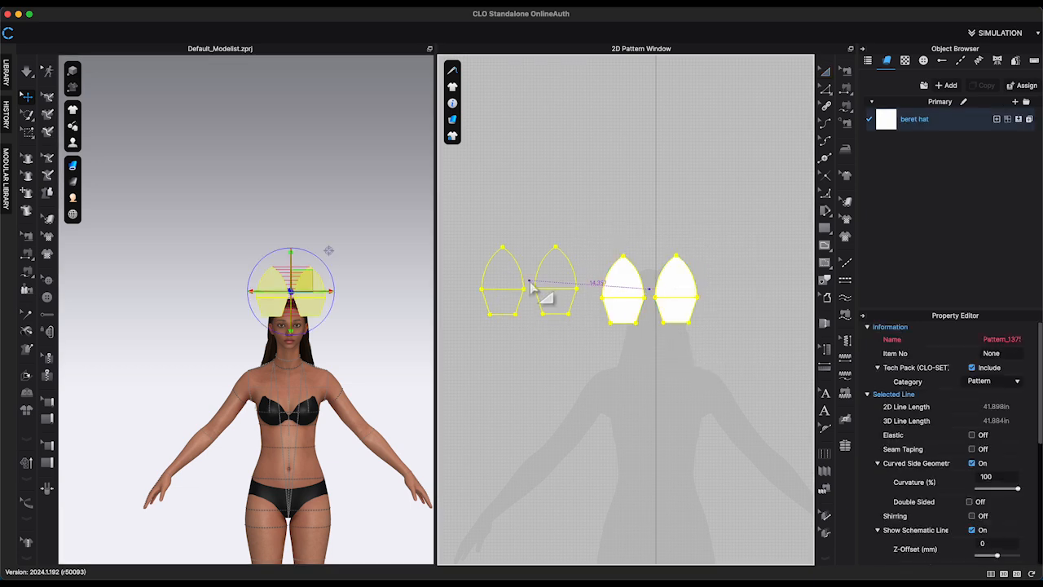
pyautogui.click(547, 294)
pyautogui.moveTo(312, 374); pyautogui.dragTo(272, 345, button='right')
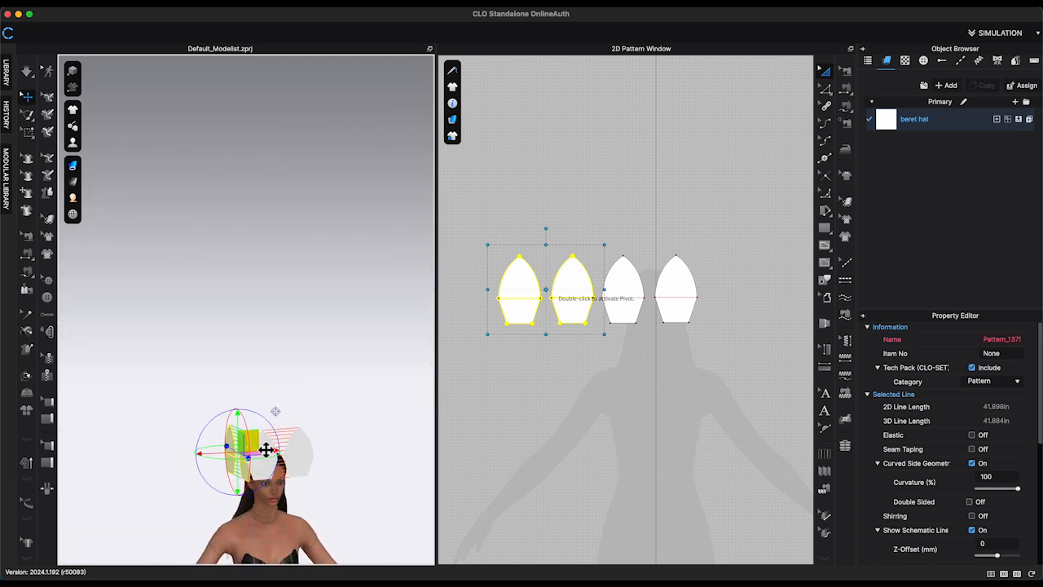
pyautogui.moveTo(246, 437); pyautogui.dragTo(311, 427, button='right')
# - Select the original pair of gores and adjust its position in front of the avatar's head in 3D
pyautogui.moveTo(599, 229); pyautogui.dragTo(706, 342)
pyautogui.press('2')
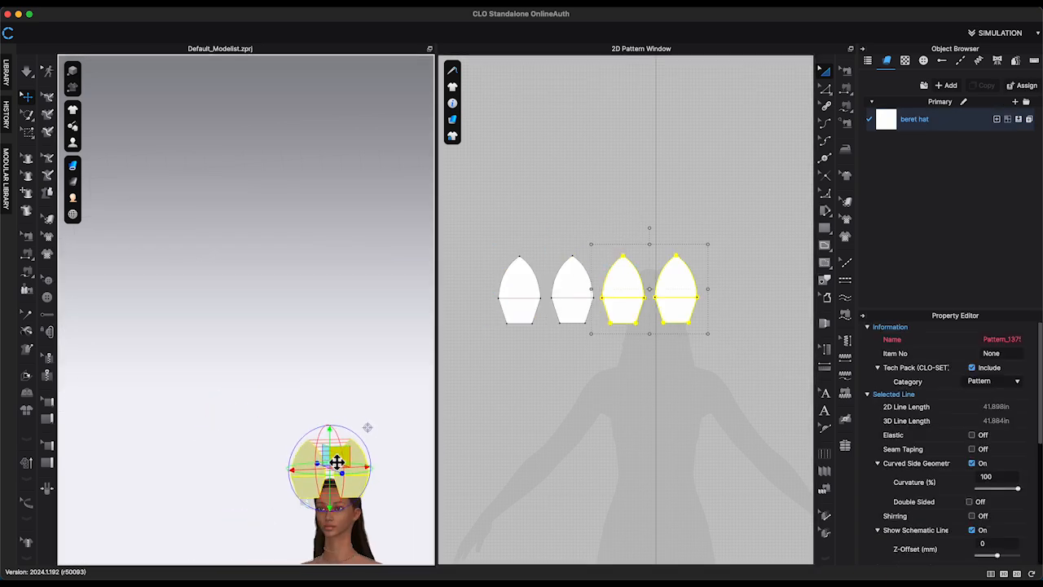
pyautogui.moveTo(319, 445); pyautogui.dragTo(324, 451)
pyautogui.moveTo(377, 492); pyautogui.dragTo(396, 514, button='right')
# - Sew the left side of the third gore to the right side of the second gore
pyautogui.press('m')
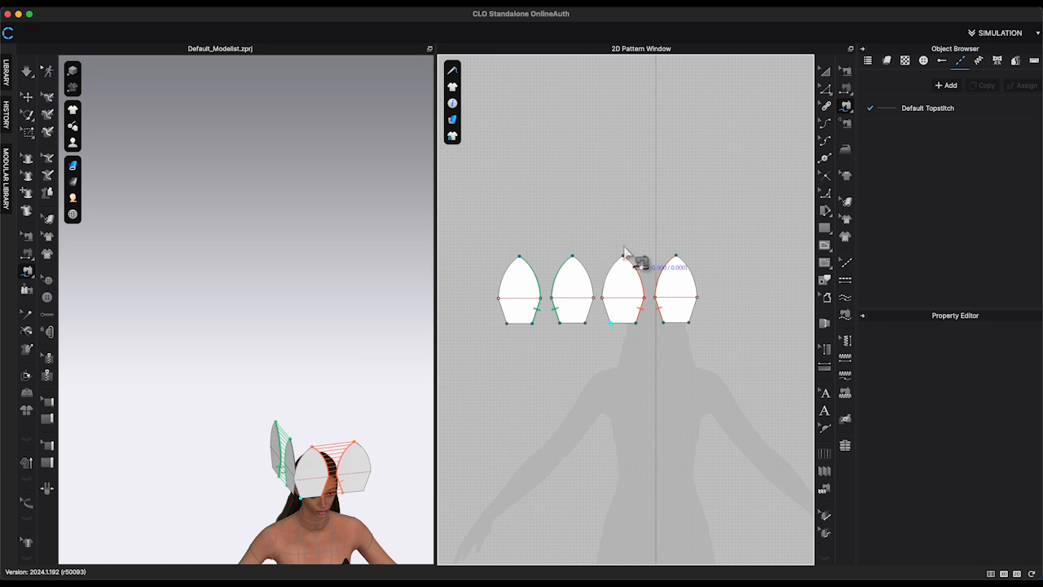
pyautogui.click(607, 321)
pyautogui.moveTo(338, 233); pyautogui.dragTo(345, 415, button='right')
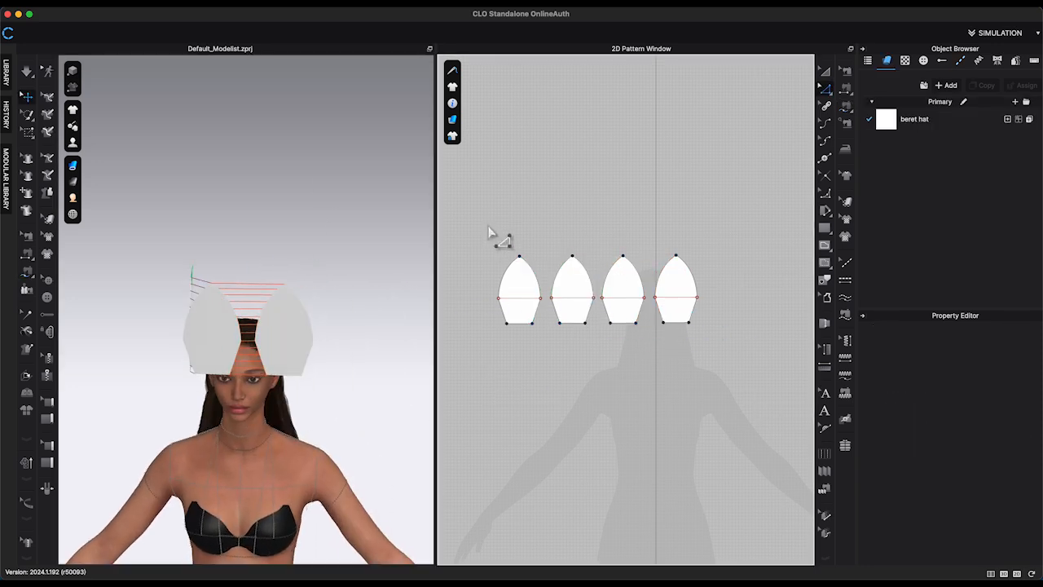
# - Clone the two leftmost gores as a linked symmetric pair and place it at the right end of the row
pyautogui.rightClick(576, 283)
pyautogui.click(830, 74)
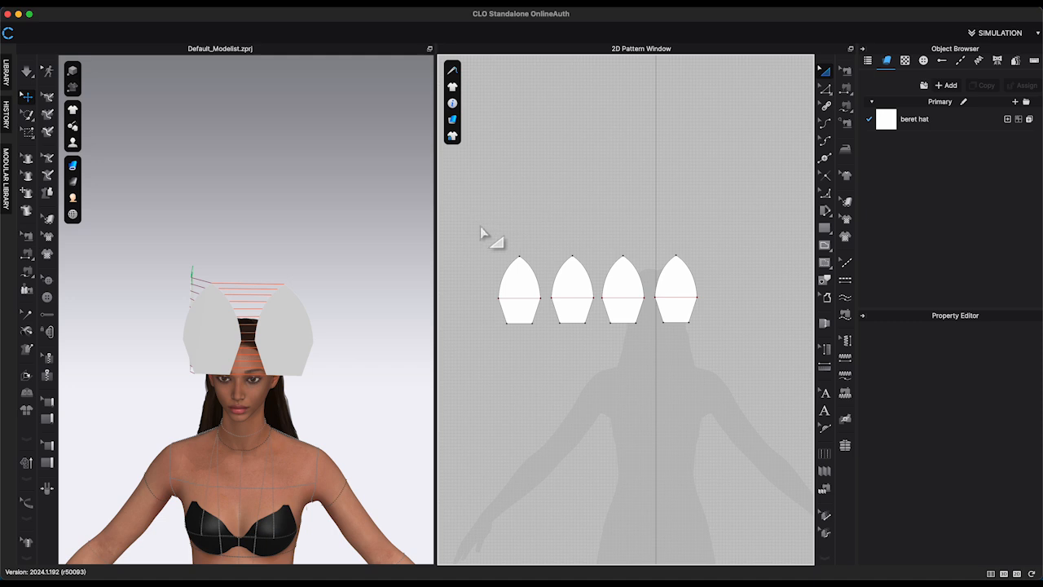
pyautogui.moveTo(481, 233); pyautogui.dragTo(607, 350)
pyautogui.rightClick(582, 301)
pyautogui.click(725, 275)
pyautogui.click(758, 277)
pyautogui.moveTo(350, 350); pyautogui.dragTo(302, 382, button='right')
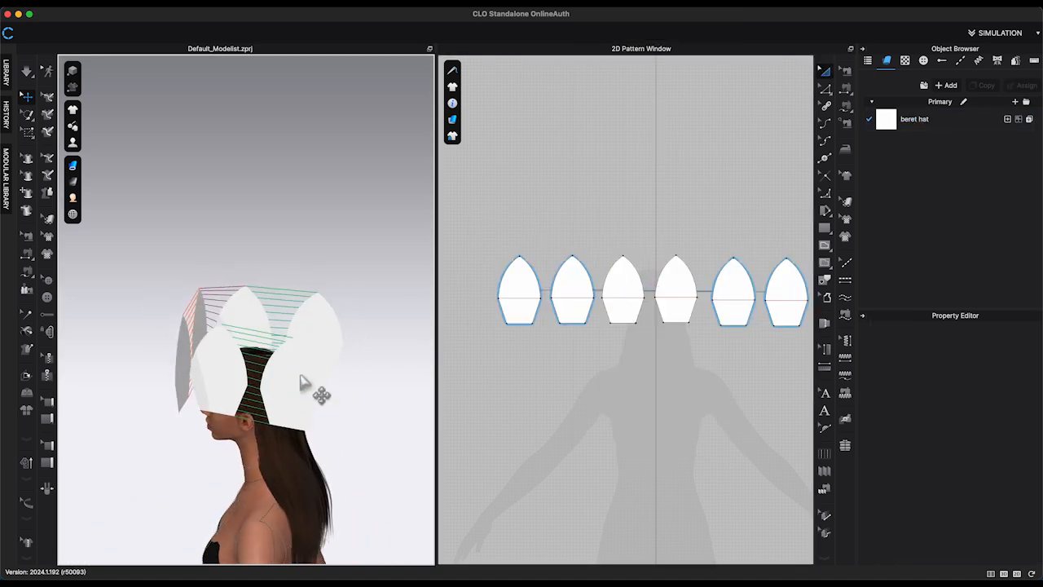
# - Select the mirrored pair of gores and adjust its position beside the avatar's head in 3D
pyautogui.moveTo(703, 238); pyautogui.dragTo(802, 332)
pyautogui.moveTo(310, 326); pyautogui.dragTo(284, 438, button='right')
pyautogui.moveTo(285, 438); pyautogui.dragTo(284, 414)
pyautogui.click(788, 193)
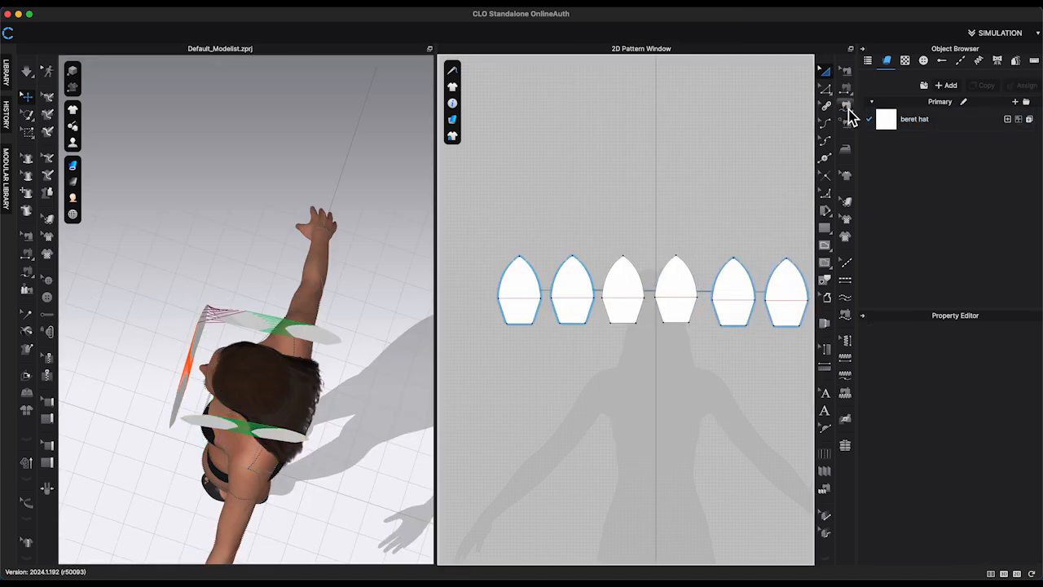
# - Sew the fourth gore to the fifth, and close the crown by sewing the sixth gore's outer side to the first gore's
pyautogui.click(846, 107)
pyautogui.click(689, 273)
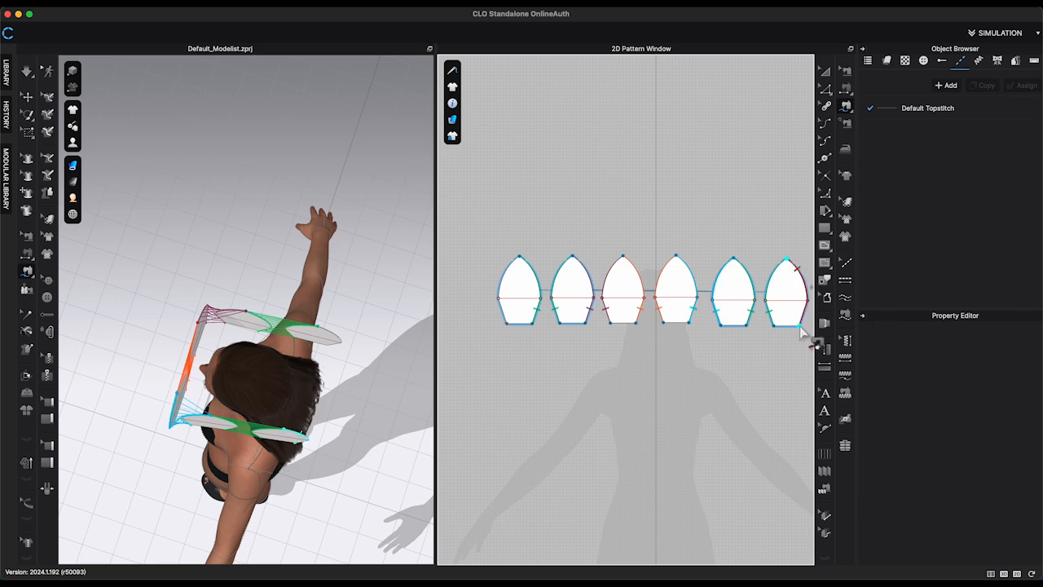
pyautogui.click(519, 256)
pyautogui.click(507, 323)
pyautogui.scroll(-4, 568, 396)
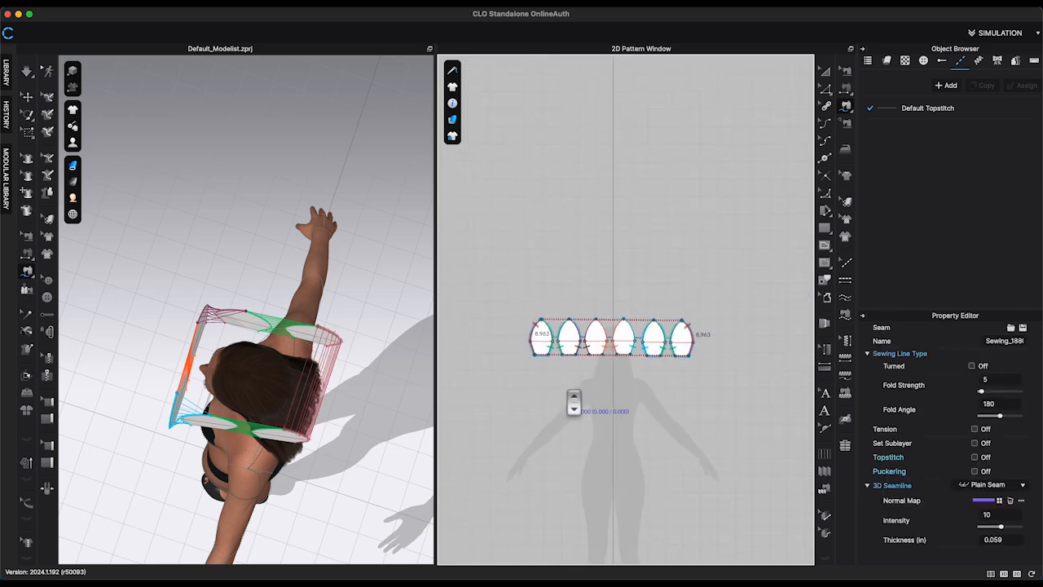
# - Select all six gores and strengthen them
pyautogui.press('a')
pyautogui.moveTo(519, 308); pyautogui.dragTo(724, 391)
pyautogui.rightClick(668, 354)
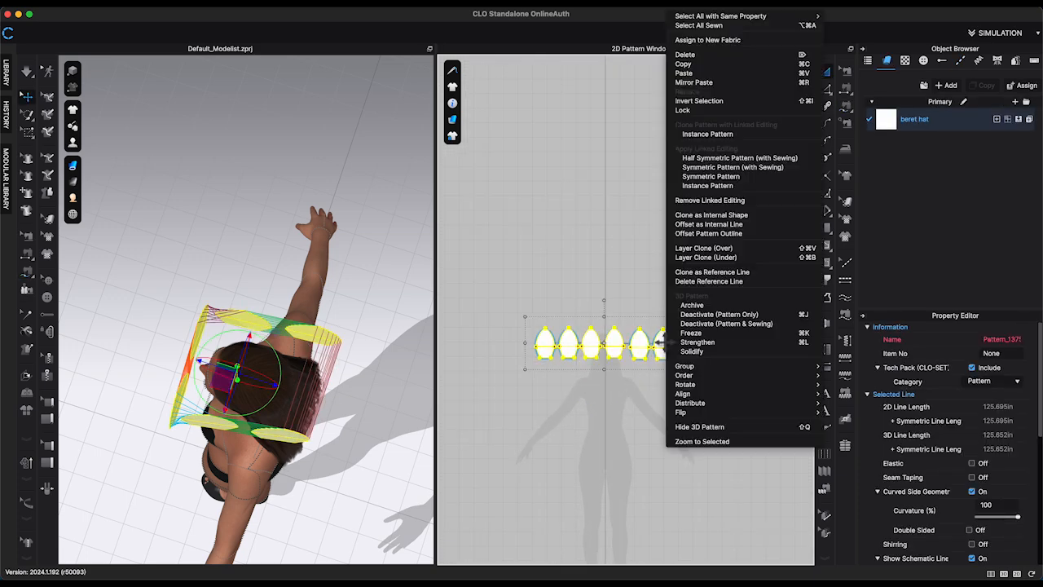
pyautogui.click(711, 342)
# - Simulate the gores so they sew together over the head, pulling the front of the hat into place
pyautogui.moveTo(354, 419); pyautogui.dragTo(364, 449, button='right')
pyautogui.scroll(5, 368, 280)
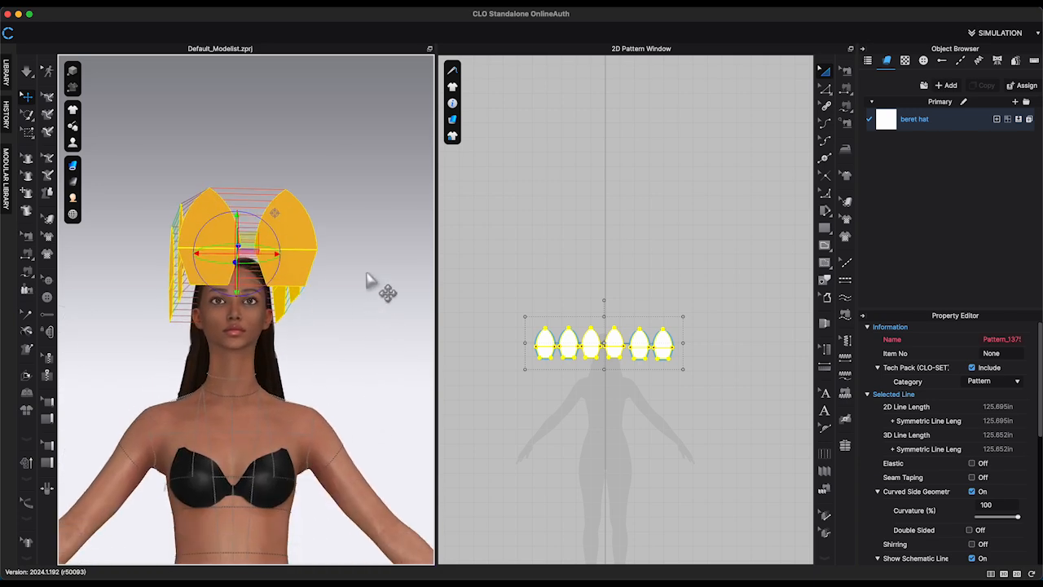
pyautogui.moveTo(358, 313); pyautogui.dragTo(312, 373, button='right')
pyautogui.press('space')
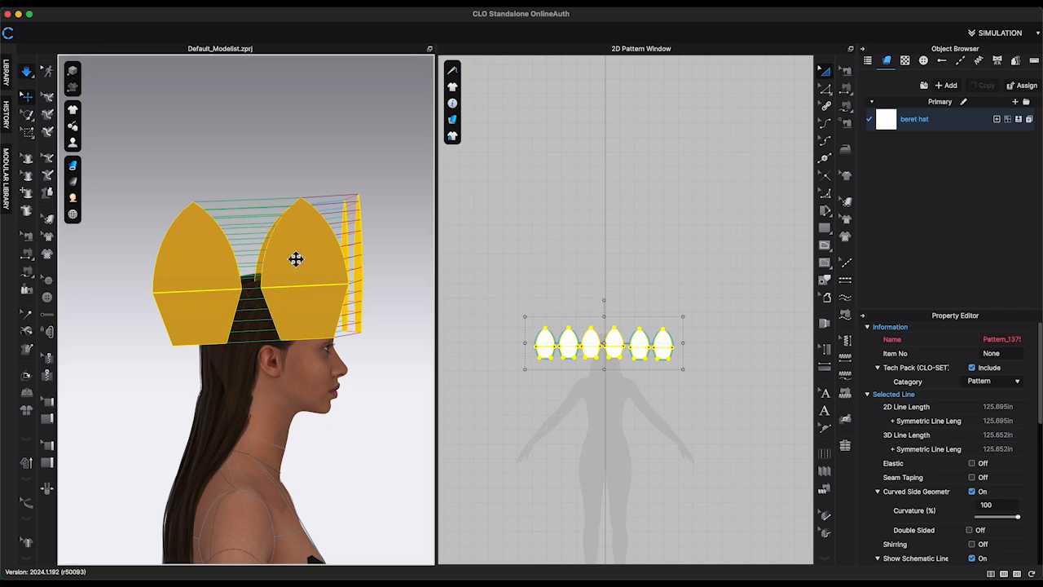
pyautogui.click(349, 342)
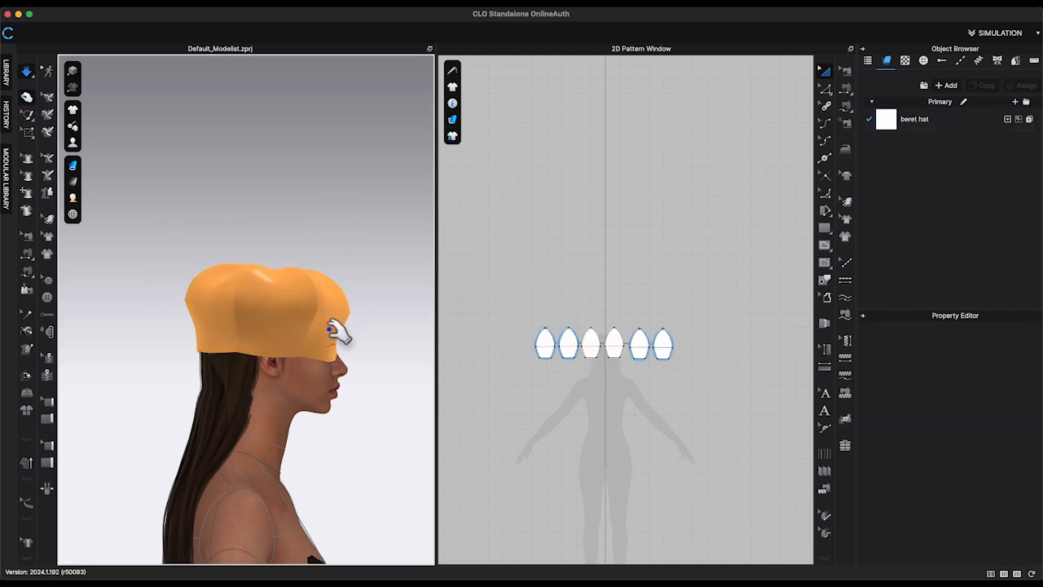
pyautogui.click(337, 332)
# - Select all six gores and tilt the whole hat backward on the avatar's head
pyautogui.moveTo(396, 389); pyautogui.dragTo(281, 394, button='right')
pyautogui.moveTo(501, 305); pyautogui.dragTo(683, 383)
pyautogui.moveTo(391, 326); pyautogui.dragTo(326, 303, button='right')
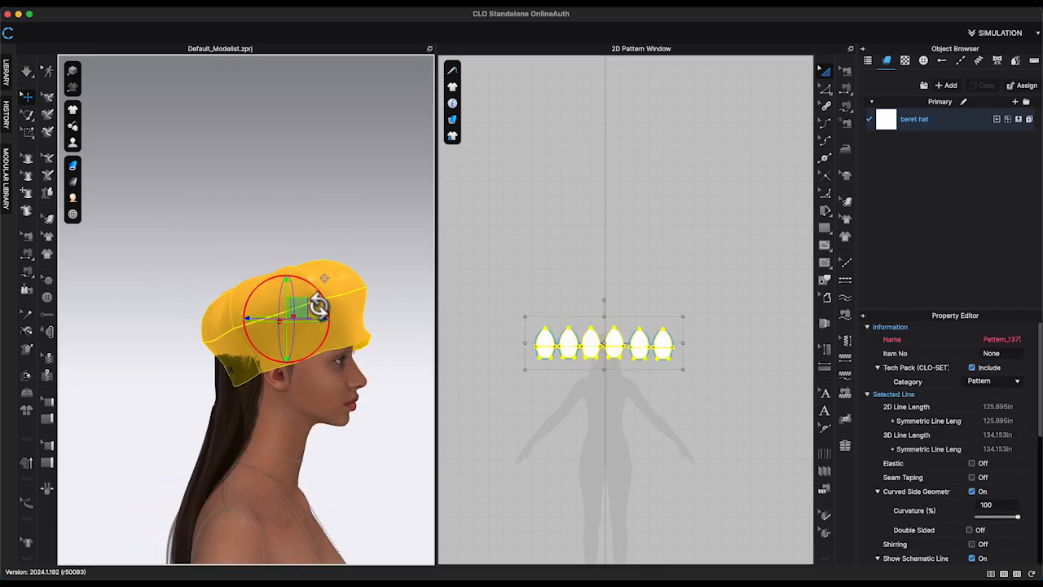
pyautogui.moveTo(152, 303); pyautogui.dragTo(496, 331, button='right')
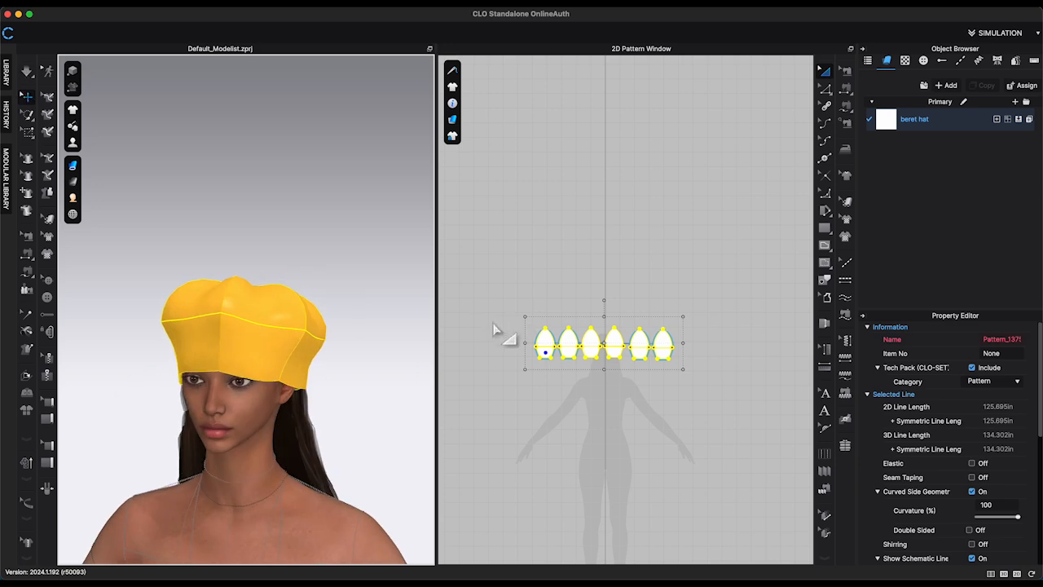
# - Remove the strengthening from the gores and run the simulation to drape the beret
pyautogui.rightClick(545, 342)
pyautogui.click(598, 350)
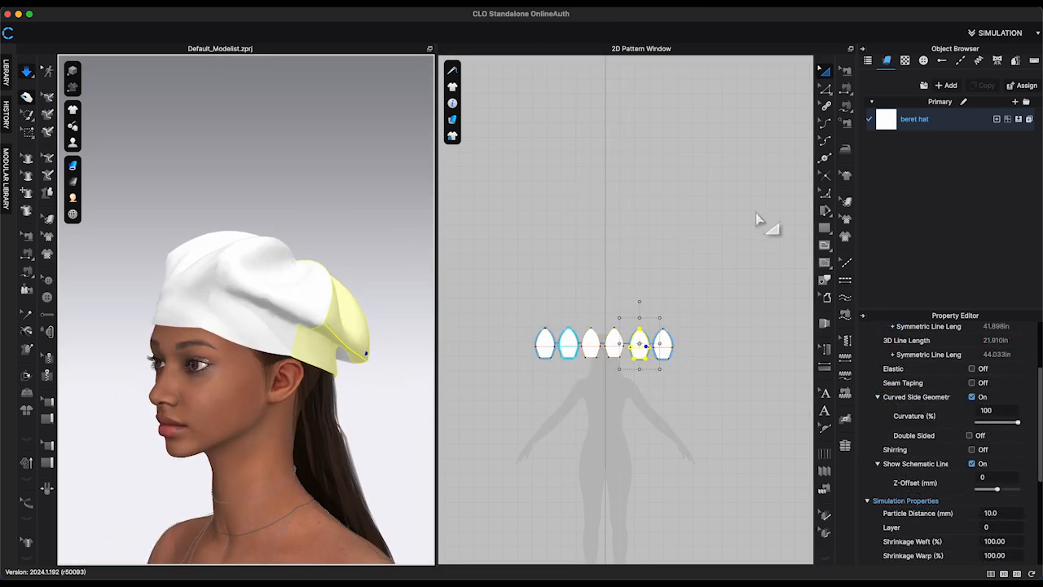
pyautogui.press('space')
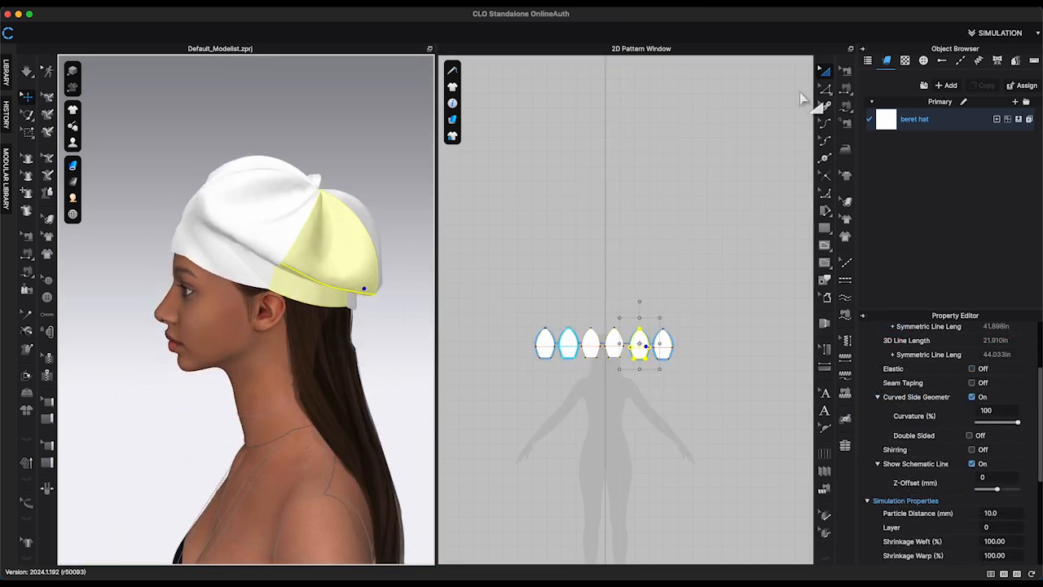
# - Create a 21 by 0.5 in rectangle below the row of gores for the hat band
pyautogui.scroll(5, 609, 478)
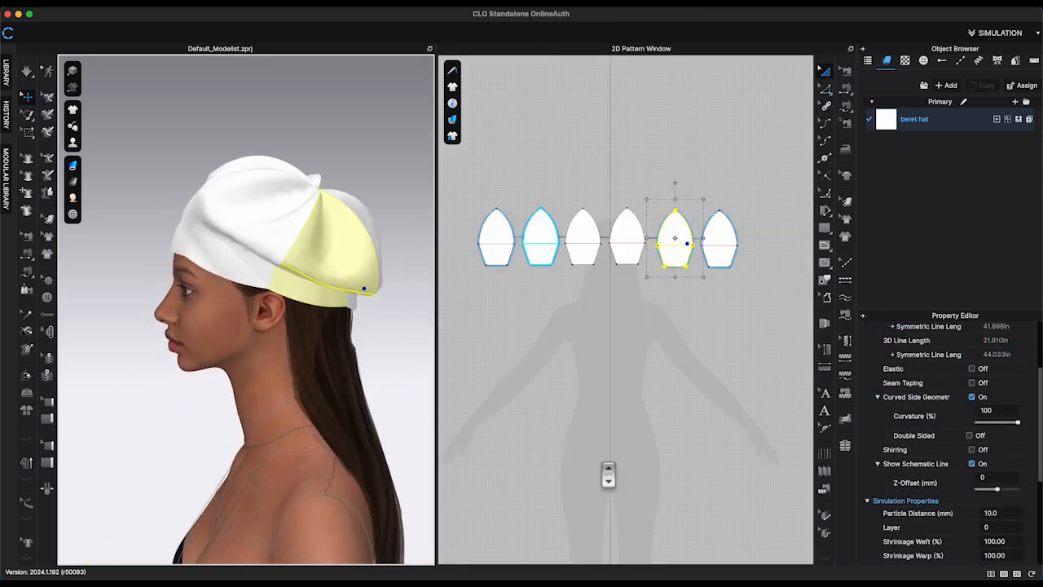
pyautogui.moveTo(608, 477); pyautogui.dragTo(646, 519, button='middle')
pyautogui.rightClick(627, 295)
pyautogui.click(824, 227)
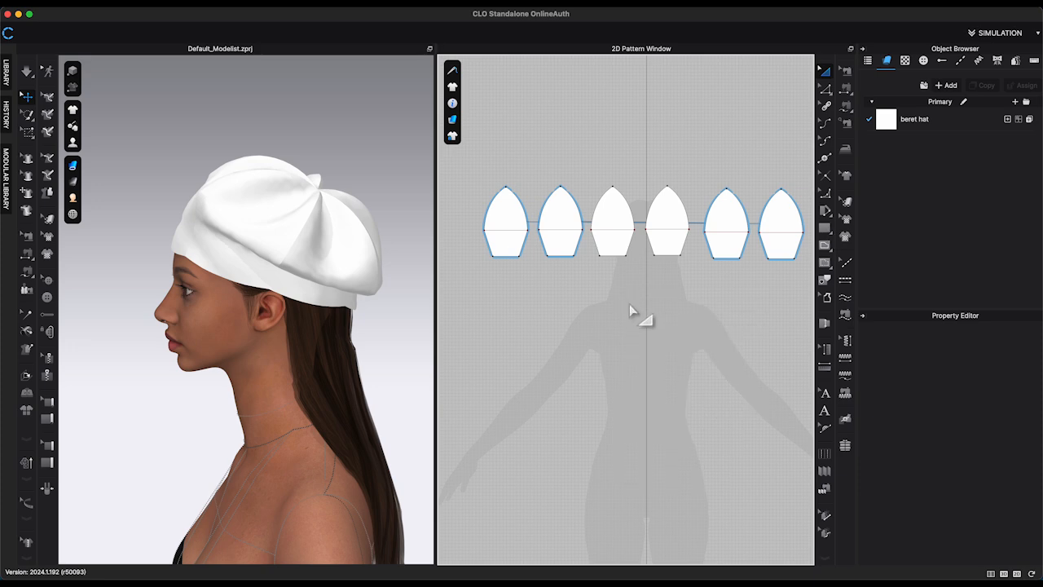
pyautogui.press('s')
pyautogui.click(559, 295)
pyautogui.write('21')
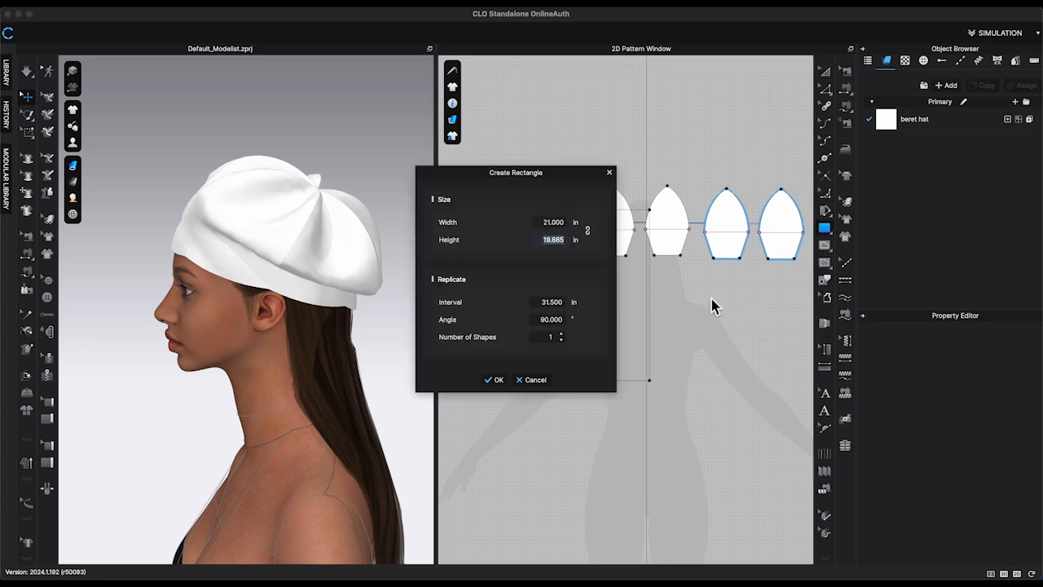
pyautogui.write('0.5')
pyautogui.click(495, 380)
# - Wrap the band around the head using the arrangement point at the mouth, and raise and tilt it to the hat's lower edge
pyautogui.press('2')
pyautogui.hotkey('shift', 'f')
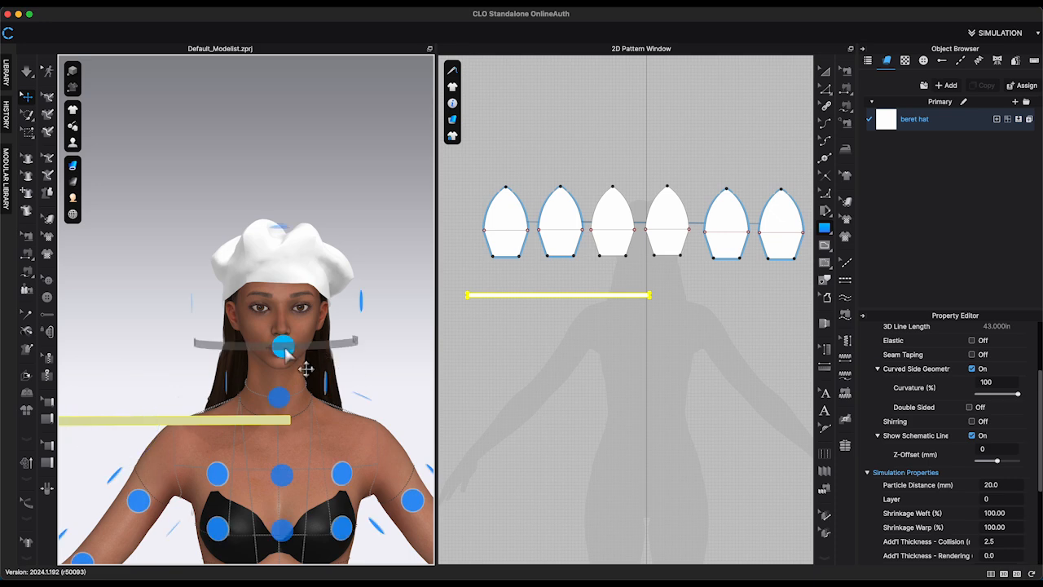
pyautogui.click(285, 349)
pyautogui.press('4')
pyautogui.moveTo(318, 318); pyautogui.dragTo(354, 274)
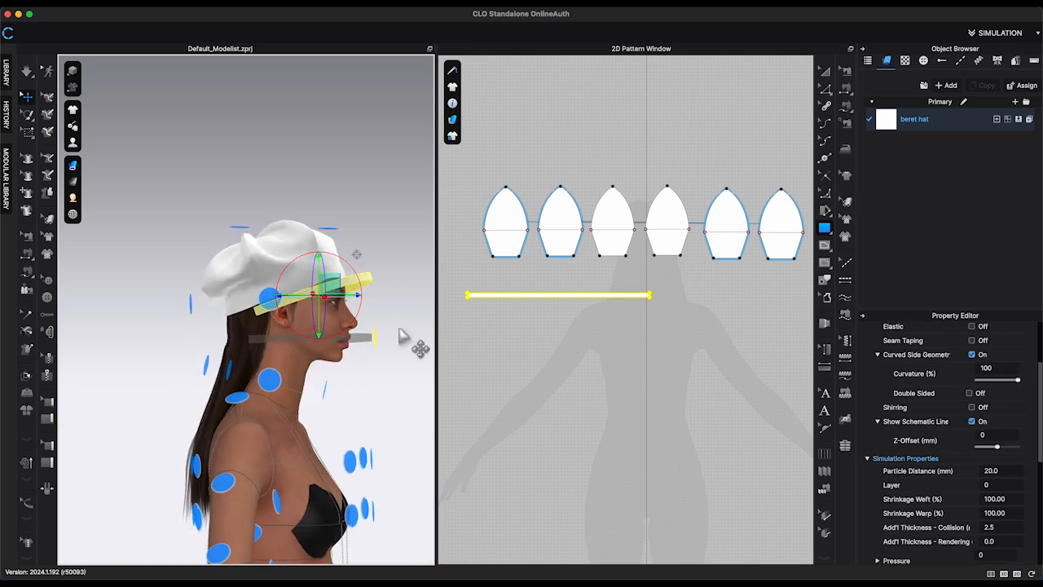
# - Sew the band's upper edge to the bottom edges of all six gores using the M:N segment sewing
pyautogui.click(345, 366)
pyautogui.press('2')
pyautogui.hotkey('shift', 'f')
pyautogui.moveTo(761, 310); pyautogui.dragTo(750, 314, button='middle')
pyautogui.scroll(-1, 766, 277)
pyautogui.press('m')
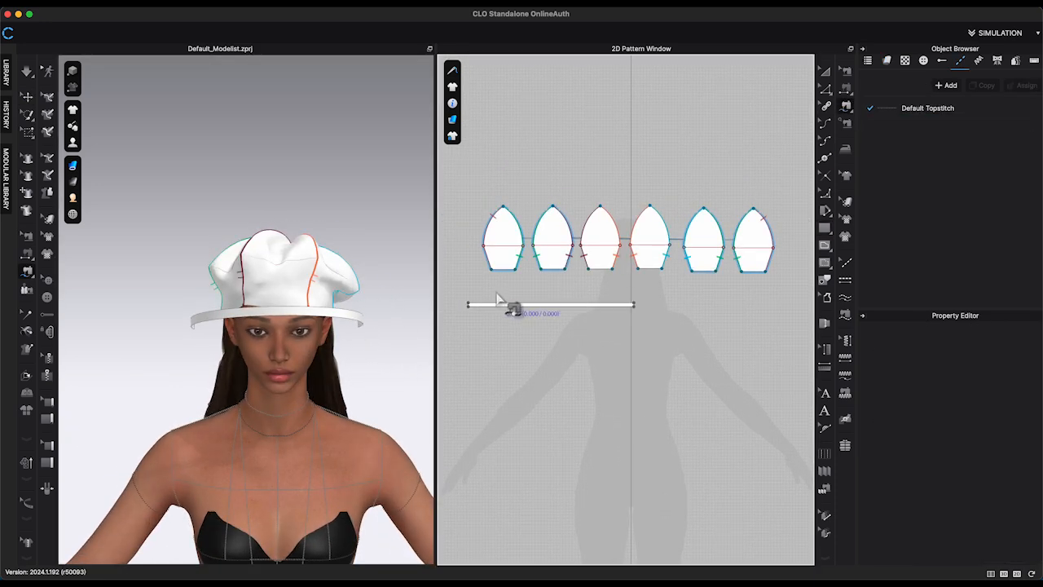
pyautogui.click(502, 304)
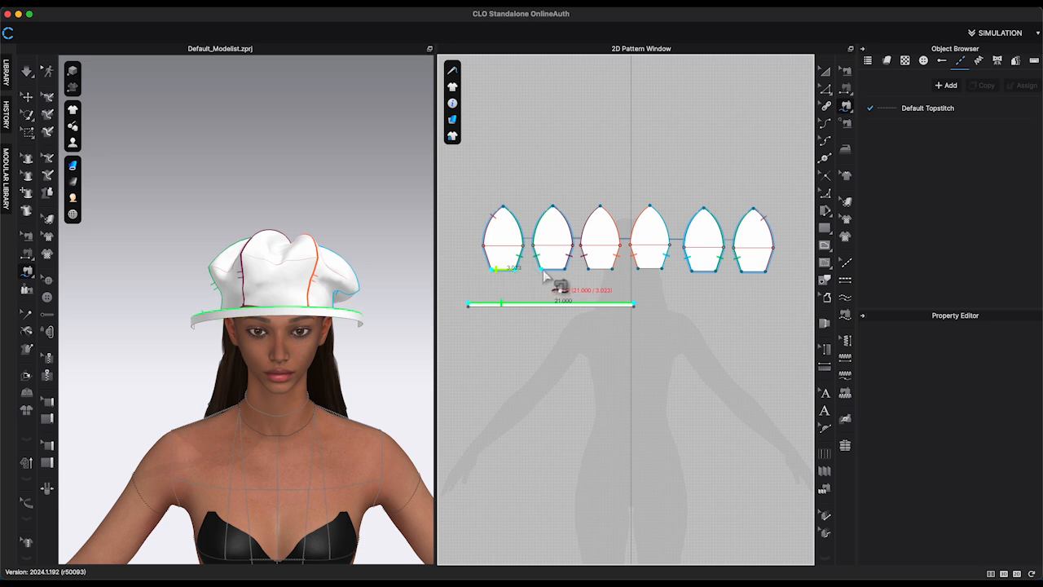
pyautogui.click(744, 275)
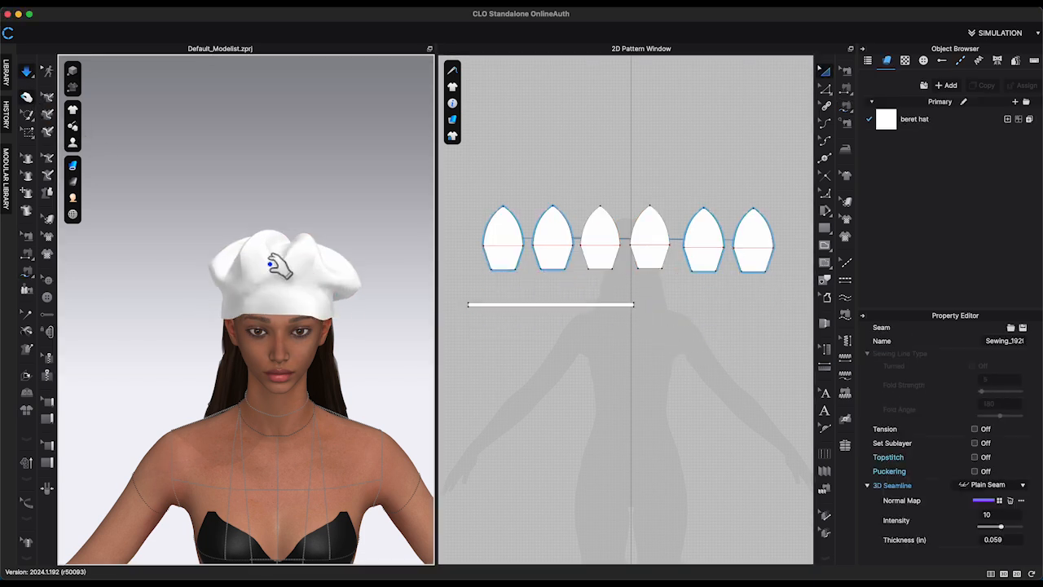
# - Simulate the banded beret and pull its front gores outward and down to shape the folds
pyautogui.click(326, 300)
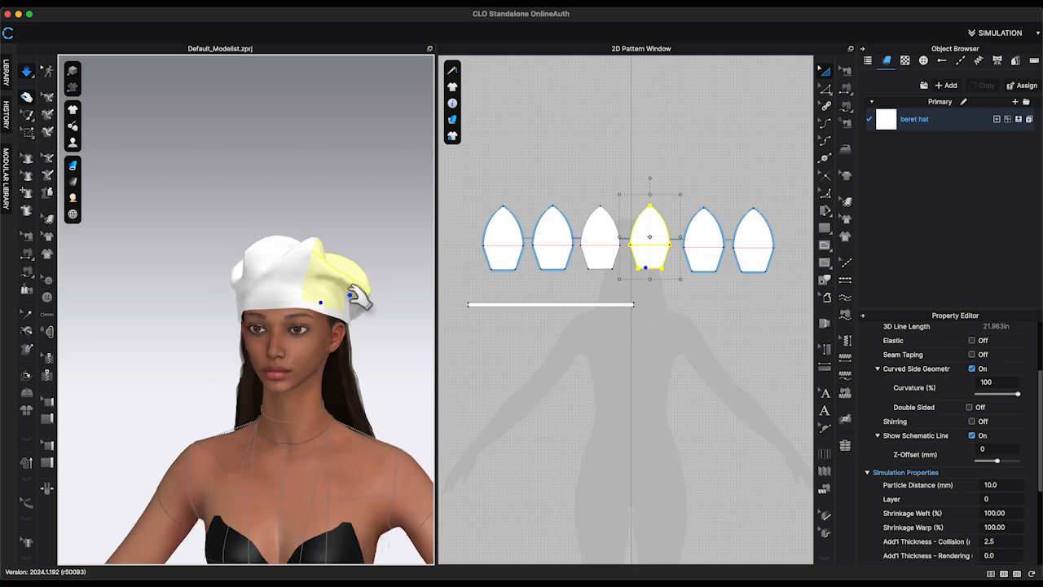
pyautogui.moveTo(350, 295); pyautogui.dragTo(384, 315)
pyautogui.moveTo(384, 315); pyautogui.dragTo(412, 318, button='right')
pyautogui.moveTo(330, 262); pyautogui.dragTo(365, 283)
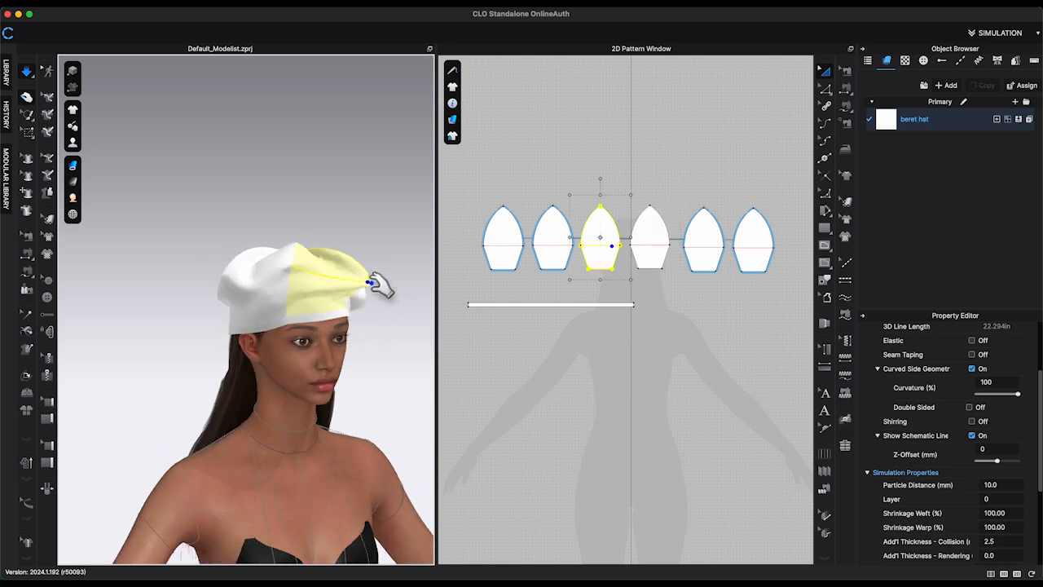
pyautogui.moveTo(359, 290); pyautogui.dragTo(432, 275, button='right')
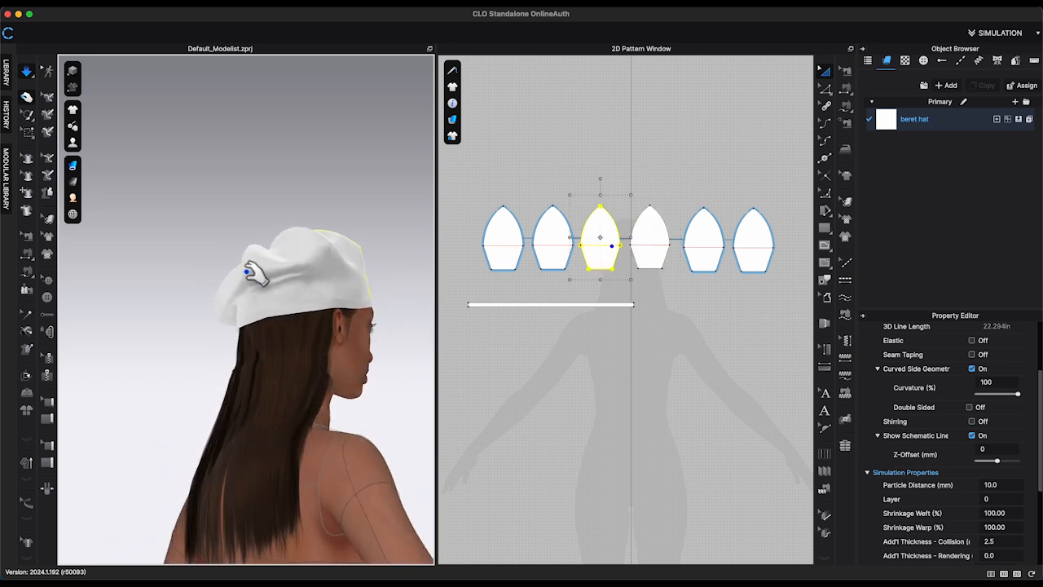
# - Tug the back gore down and the side gores outward to balance the beret's fullness around the head
pyautogui.click(245, 277)
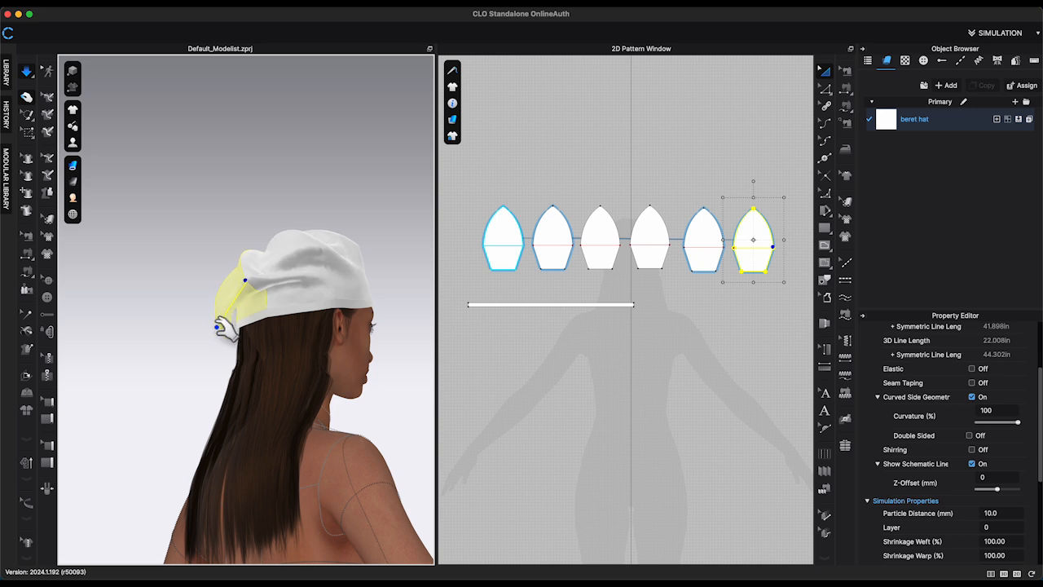
pyautogui.moveTo(245, 302); pyautogui.dragTo(203, 322, button='right')
pyautogui.click(205, 321)
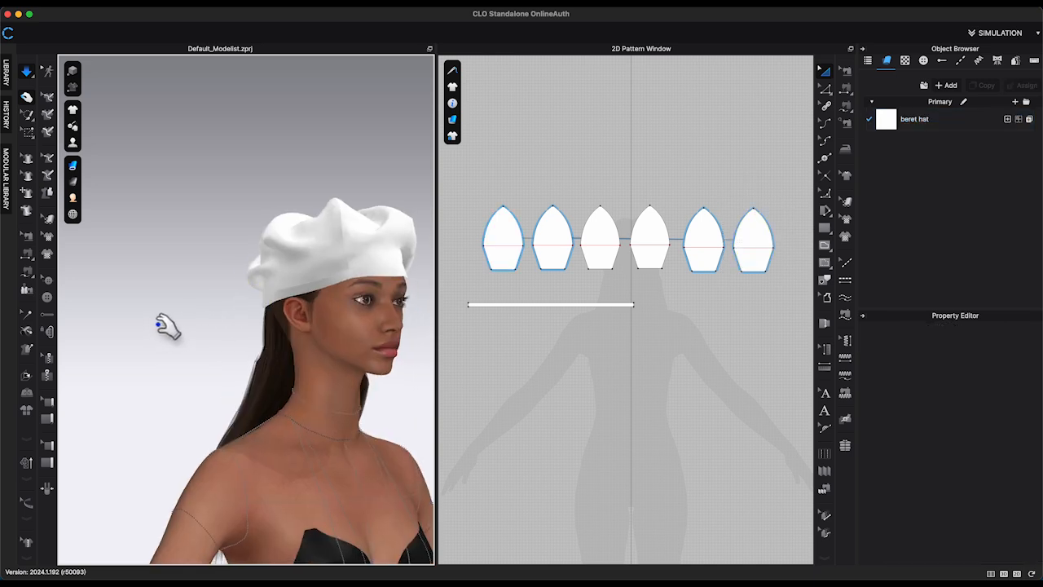
pyautogui.moveTo(281, 293); pyautogui.dragTo(214, 262, button='right')
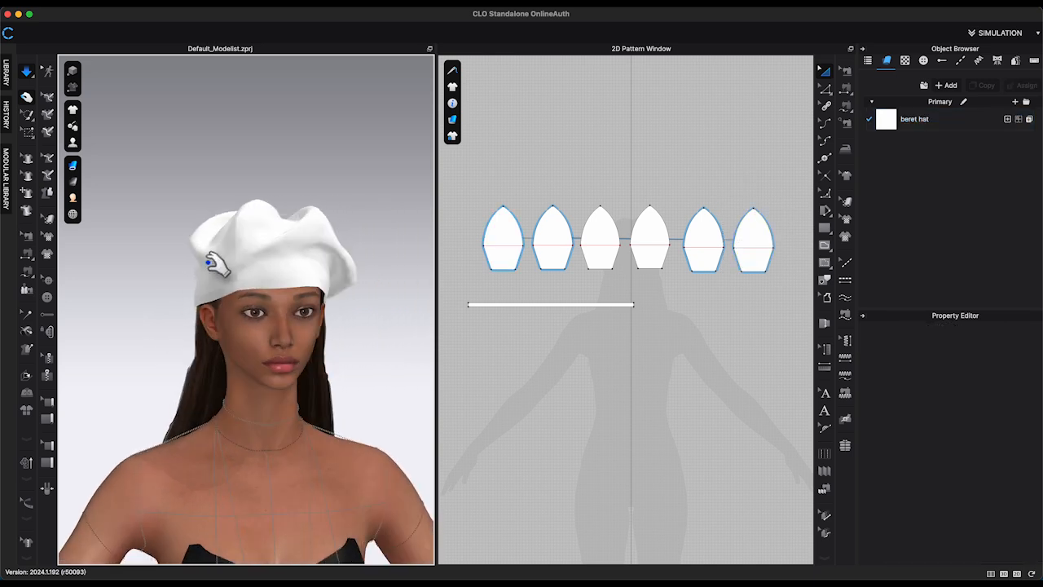
pyautogui.click(204, 232)
pyautogui.click(348, 243)
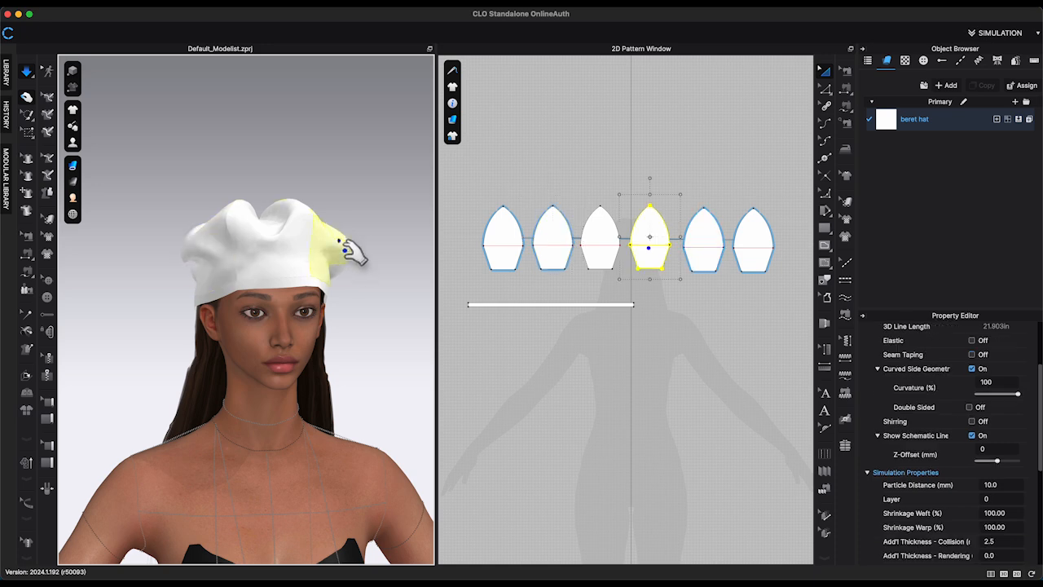
pyautogui.moveTo(365, 341); pyautogui.dragTo(312, 338, button='right')
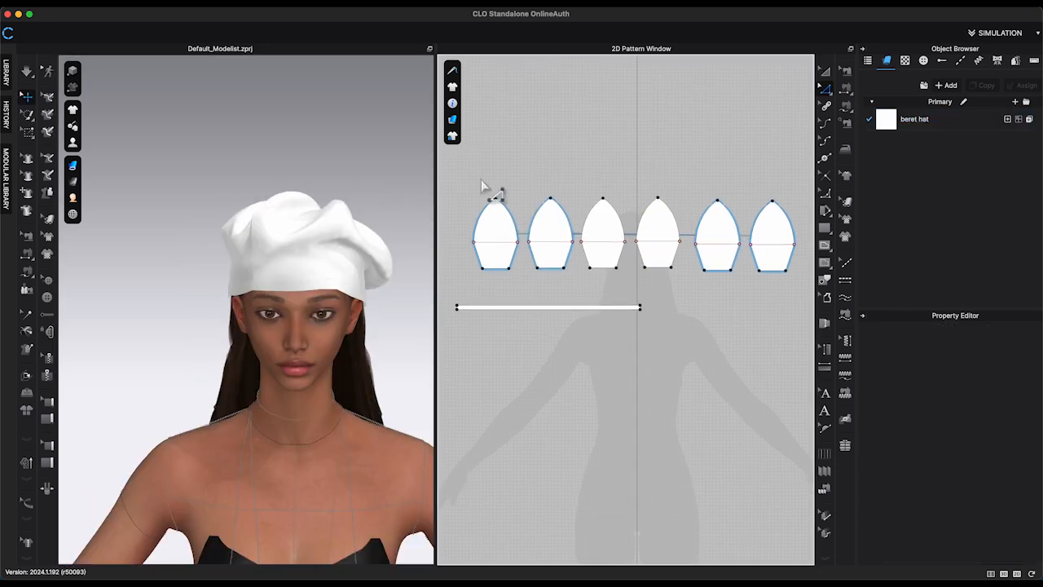
# - Raise the top points of all six gores slightly and rerun the simulation
pyautogui.moveTo(481, 184); pyautogui.dragTo(786, 271)
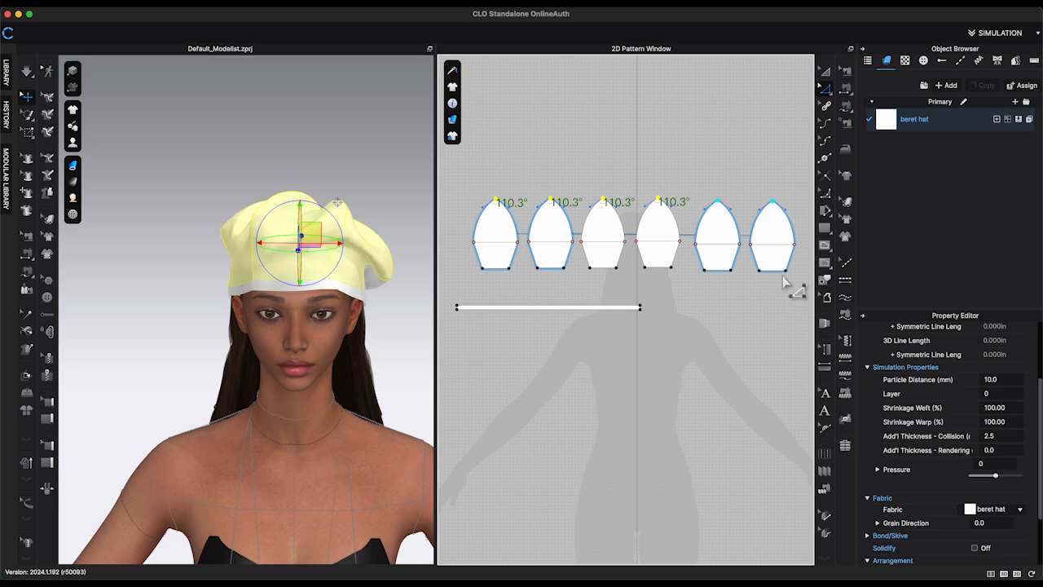
pyautogui.press('Up')
pyautogui.press('space')
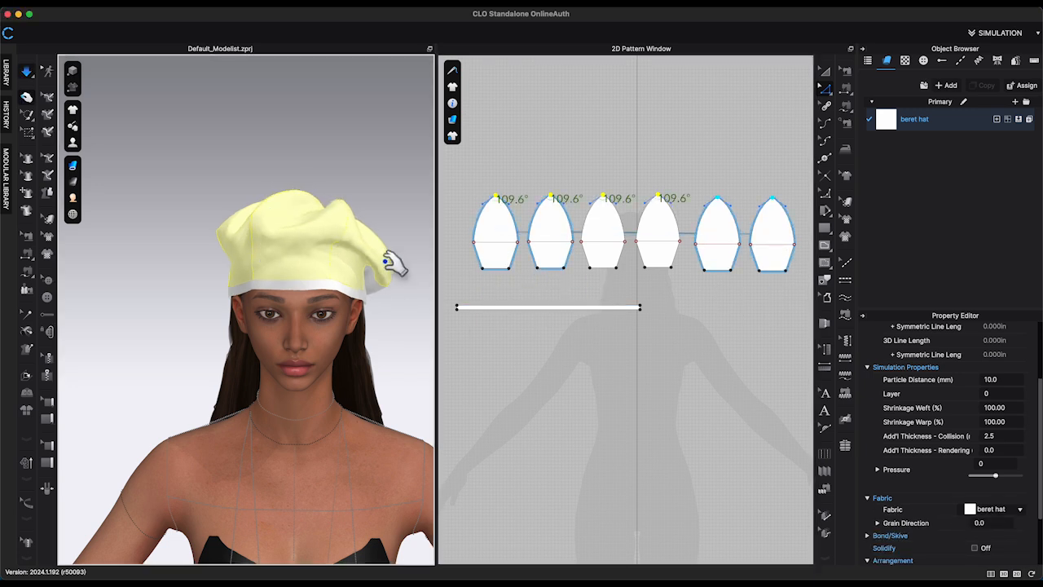
# - Pull the side and front gores of the simulated beret downward to smooth its crown and form soft folds
pyautogui.moveTo(391, 269); pyautogui.dragTo(394, 285)
pyautogui.click(402, 346)
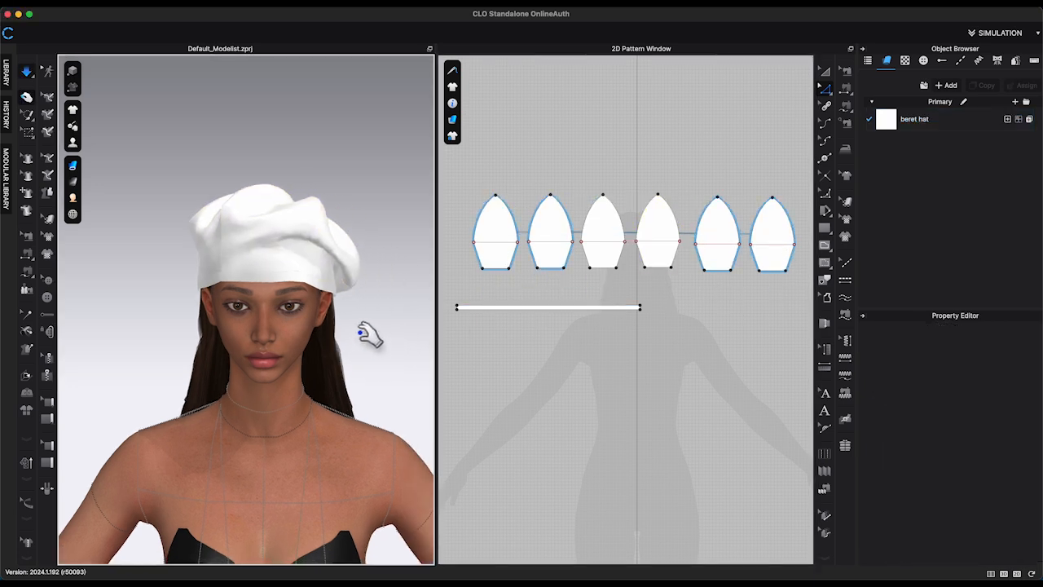
pyautogui.moveTo(367, 334); pyautogui.dragTo(371, 257, button='right')
pyautogui.moveTo(352, 206); pyautogui.dragTo(365, 228)
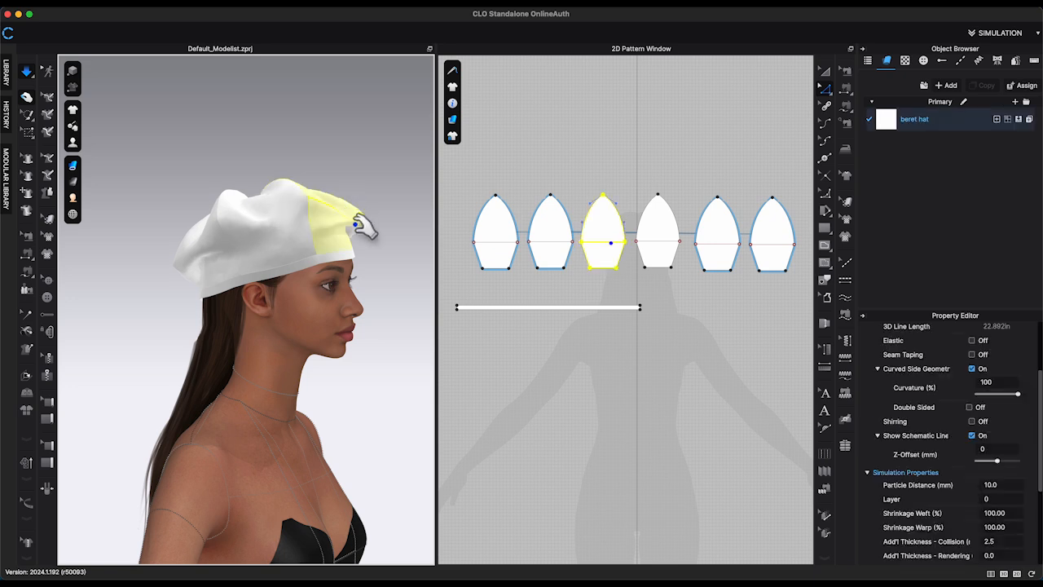
pyautogui.moveTo(305, 209); pyautogui.dragTo(324, 233)
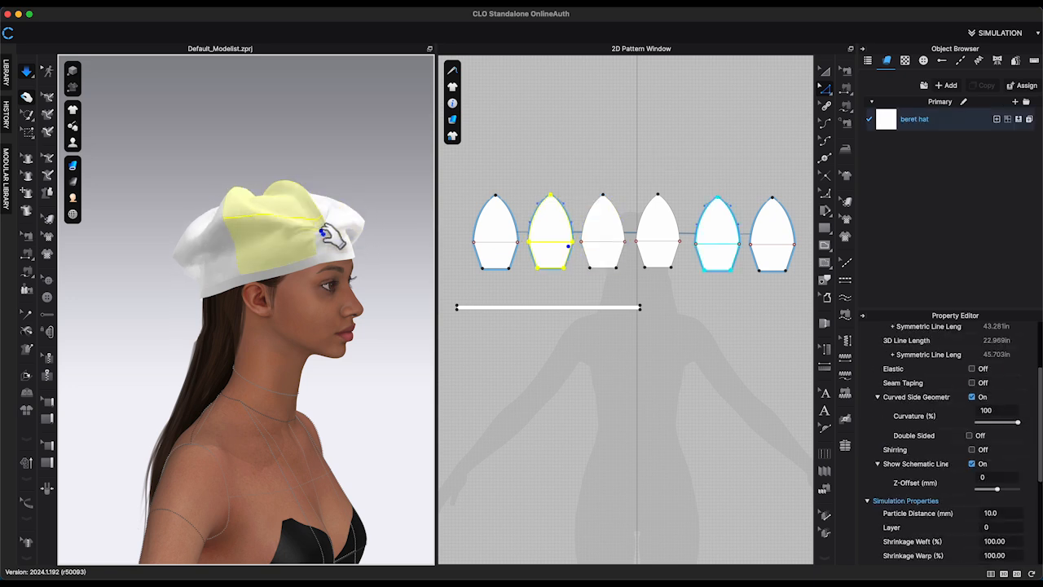
pyautogui.moveTo(347, 255); pyautogui.dragTo(254, 295, button='right')
pyautogui.click(379, 305)
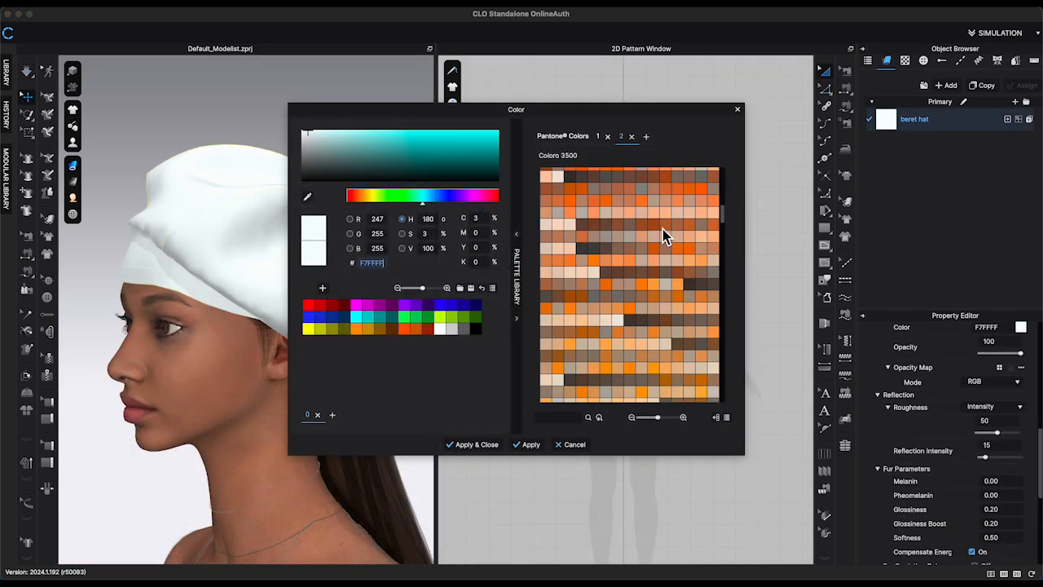
# - Recolour the beret hat fabric with a tan swatch from the Coloro 3500 palette
pyautogui.scroll(-5, 663, 229)
pyautogui.click(687, 337)
pyautogui.click(476, 445)
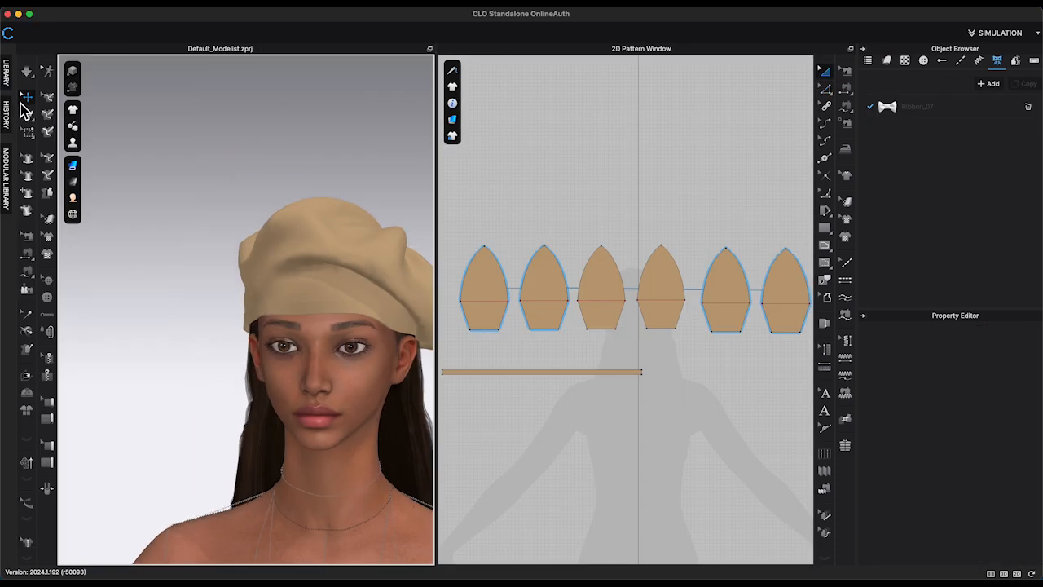
# - Add the star brooch project 12321.Zprj from My Items in the library to the current scene as a garment
pyautogui.click(6, 72)
pyautogui.scroll(-10, 95, 326)
pyautogui.scroll(10, 96, 321)
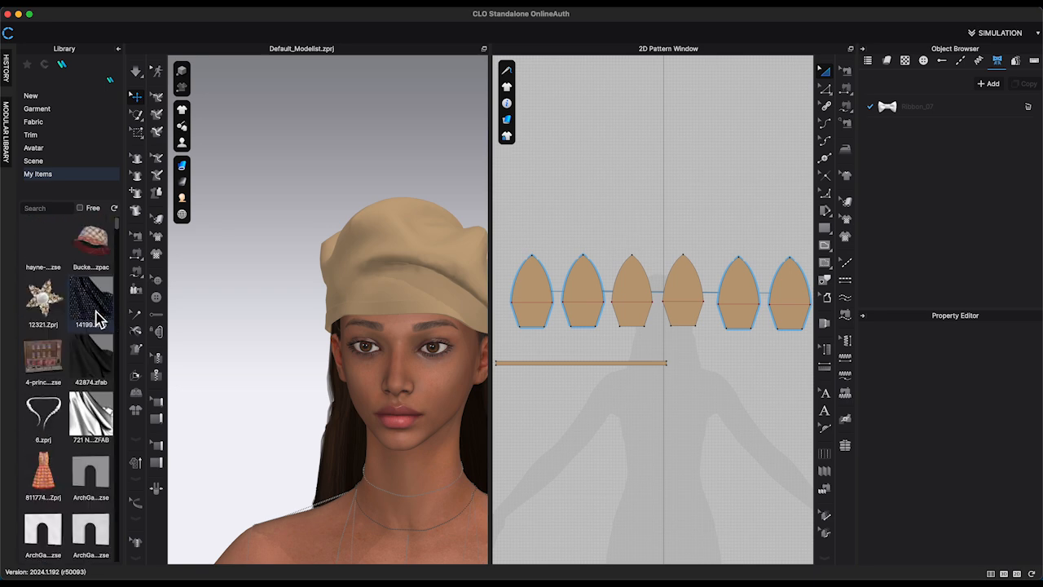
pyautogui.click(528, 353)
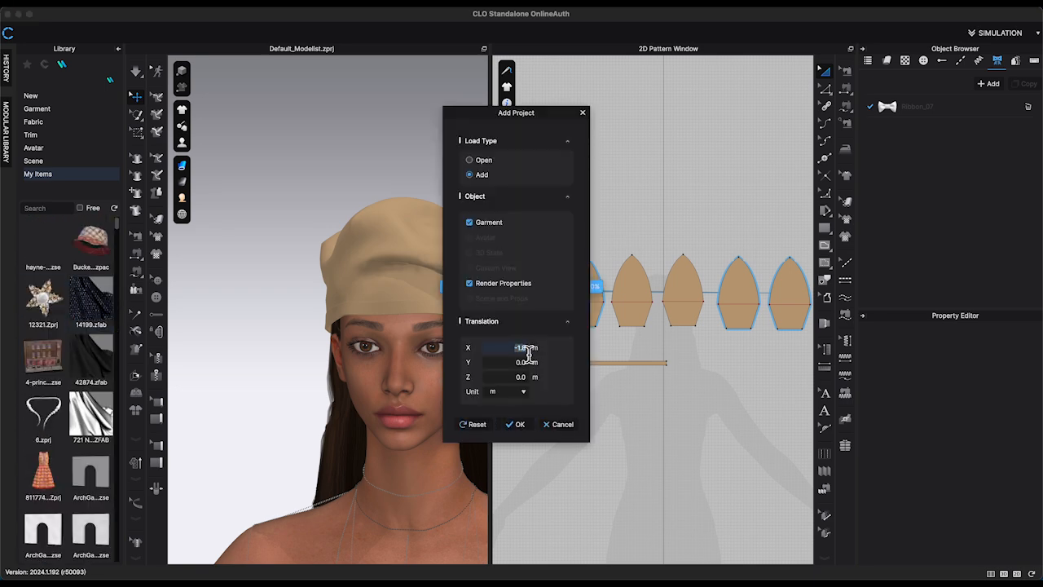
pyautogui.click(516, 425)
# - Position the star brooch on the side of the beret's band above the ear and select one of its petals
pyautogui.moveTo(365, 465); pyautogui.dragTo(387, 326)
pyautogui.moveTo(387, 326); pyautogui.dragTo(405, 410, button='right')
pyautogui.scroll(3, 405, 410)
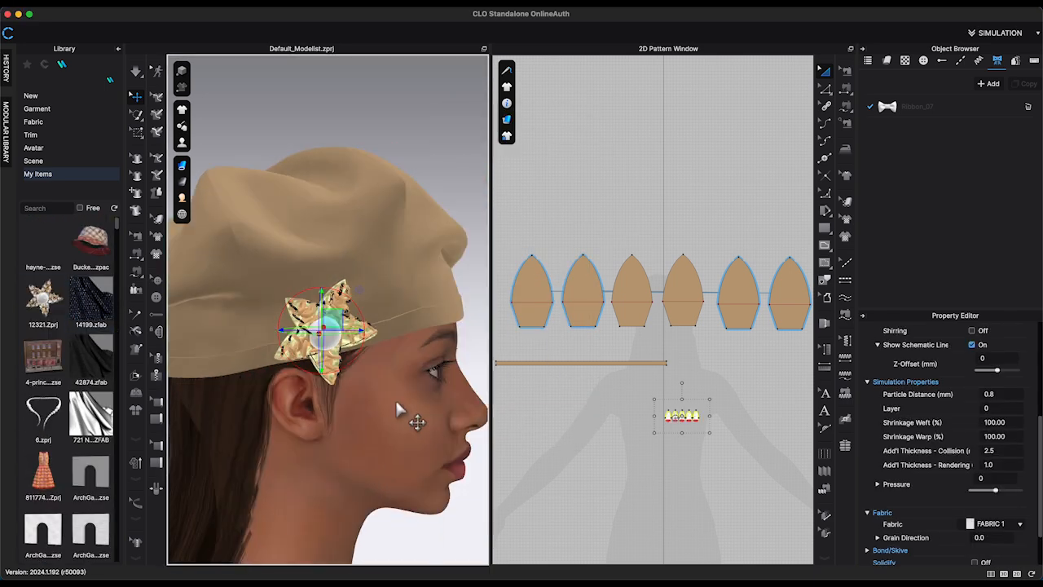
pyautogui.moveTo(405, 410); pyautogui.dragTo(308, 407, button='middle')
pyautogui.click(359, 350)
pyautogui.moveTo(411, 343); pyautogui.dragTo(310, 326, button='right')
pyautogui.click(415, 310)
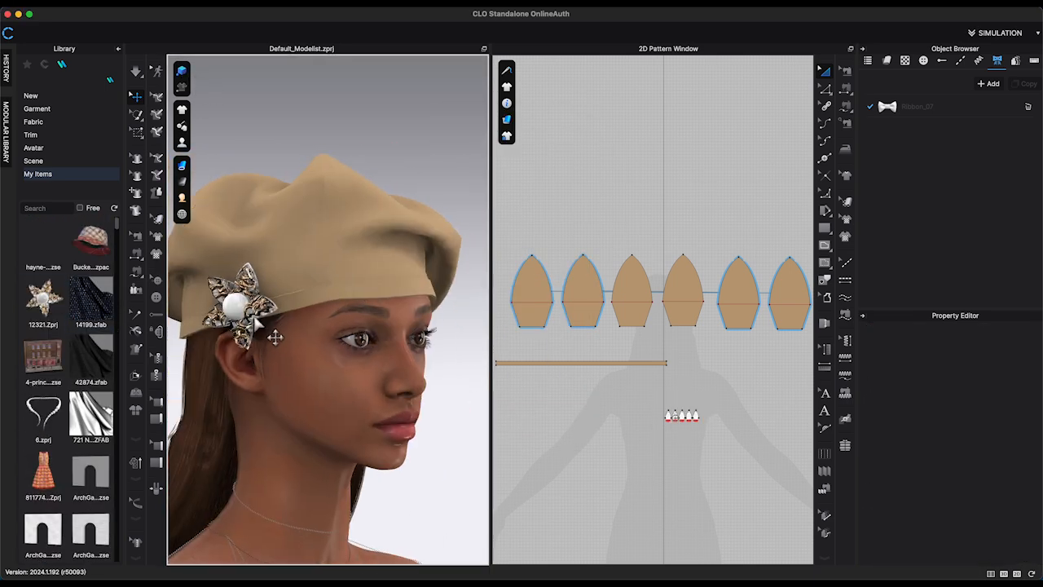
pyautogui.click(262, 326)
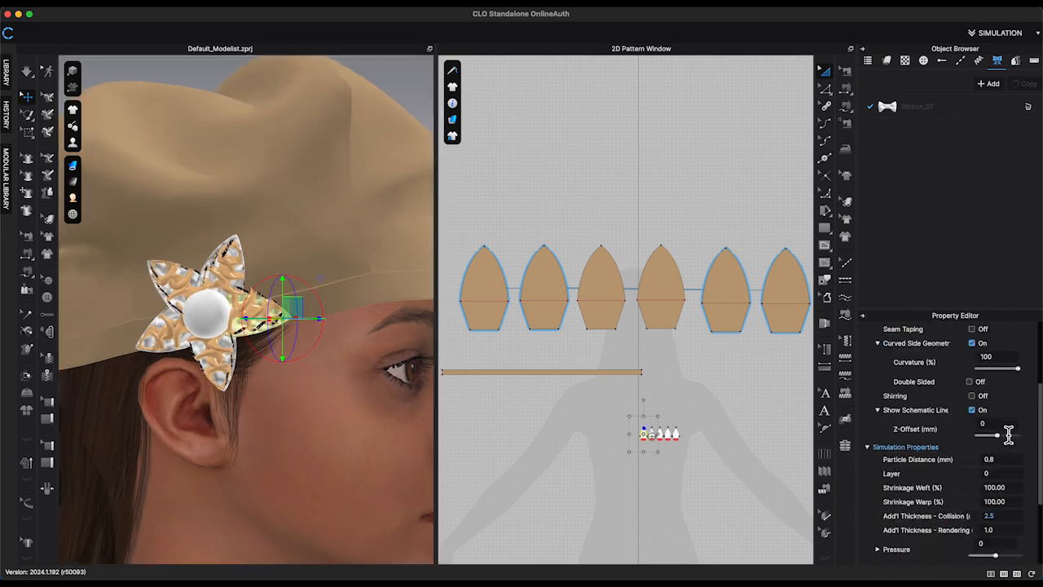
# - Give the brooch's centre button the Skin (Render Only) material and cream colour RGB 232, 222, 205, and open the colour choice for FABRIC 1
pyautogui.click(924, 62)
pyautogui.click(924, 130)
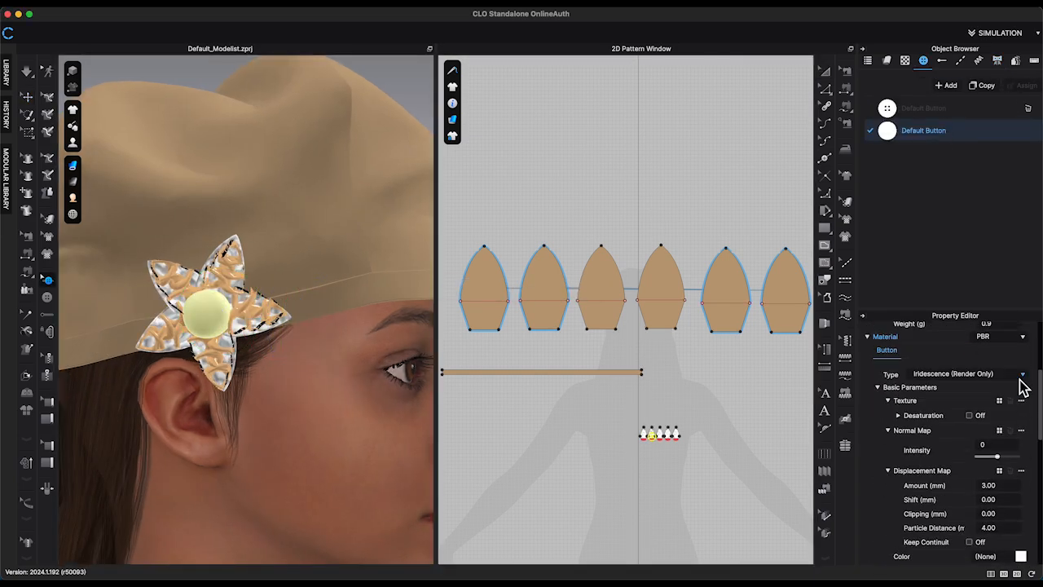
pyautogui.click(1020, 378)
pyautogui.click(958, 478)
pyautogui.click(1021, 469)
pyautogui.click(559, 401)
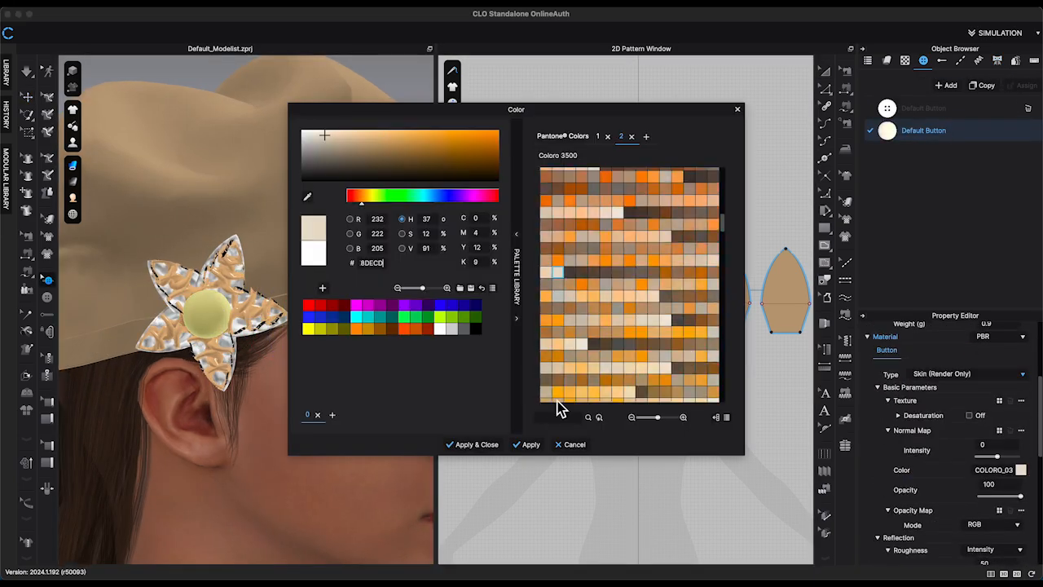
pyautogui.click(475, 444)
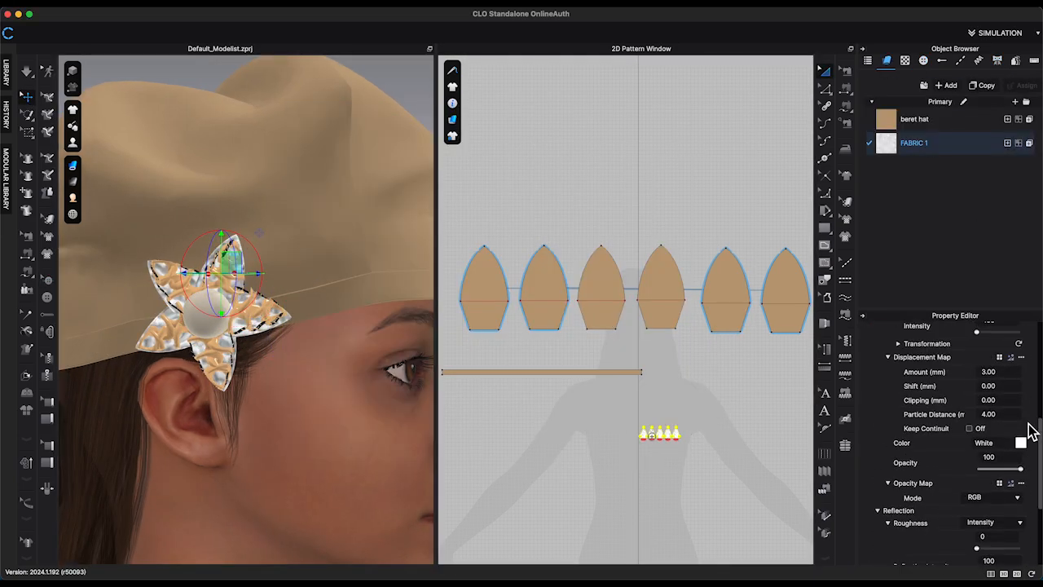
pyautogui.click(949, 471)
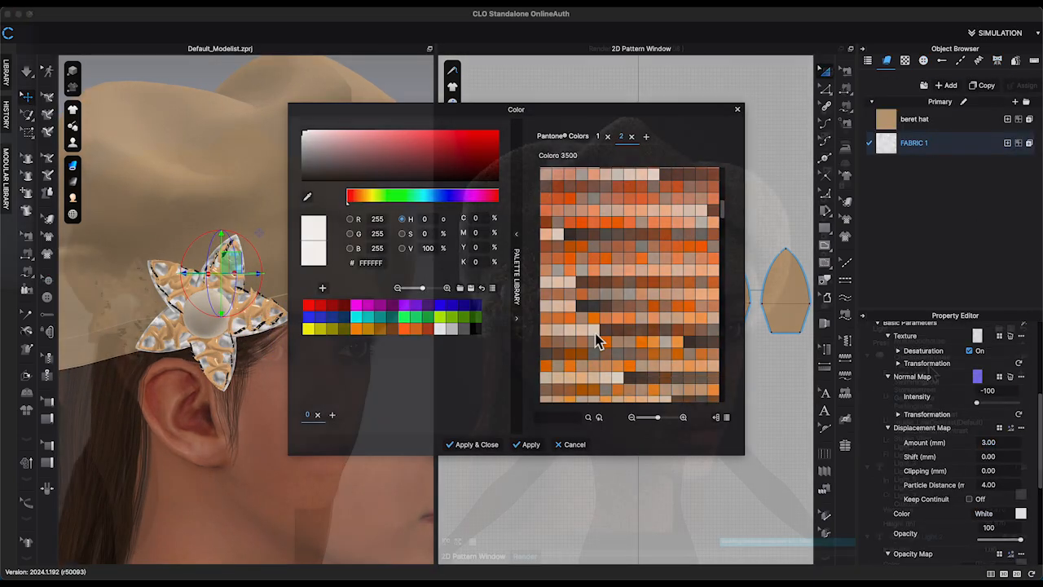
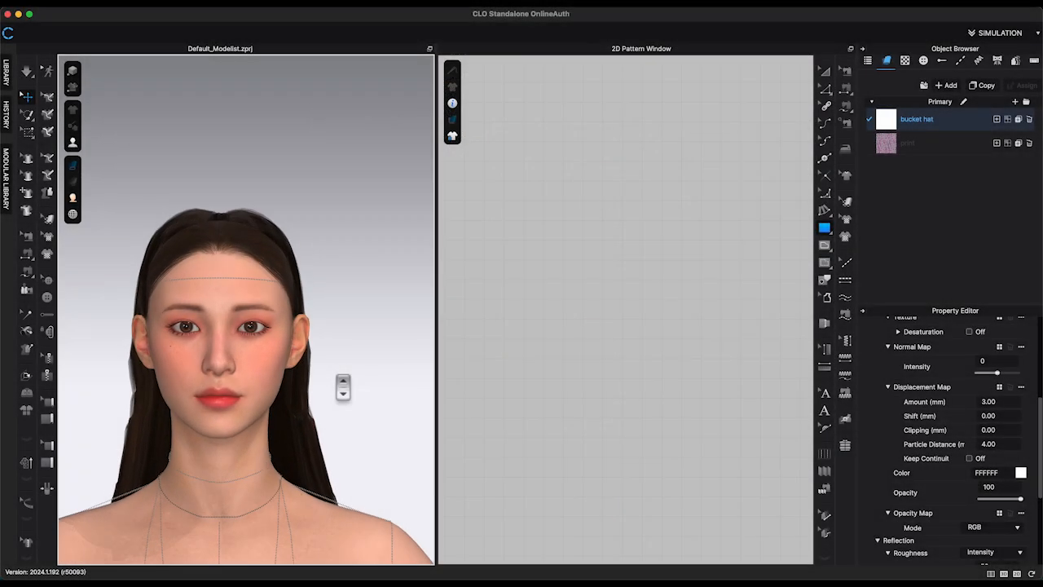
# - Check the head circumference line on the new avatar's forehead
pyautogui.scroll(-1, 343, 388)
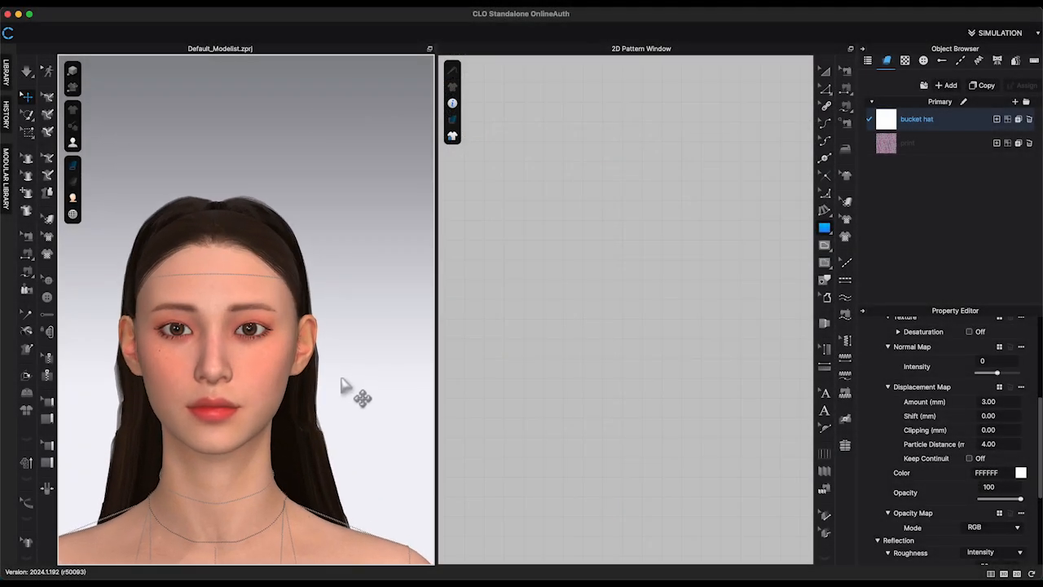
pyautogui.click(236, 281)
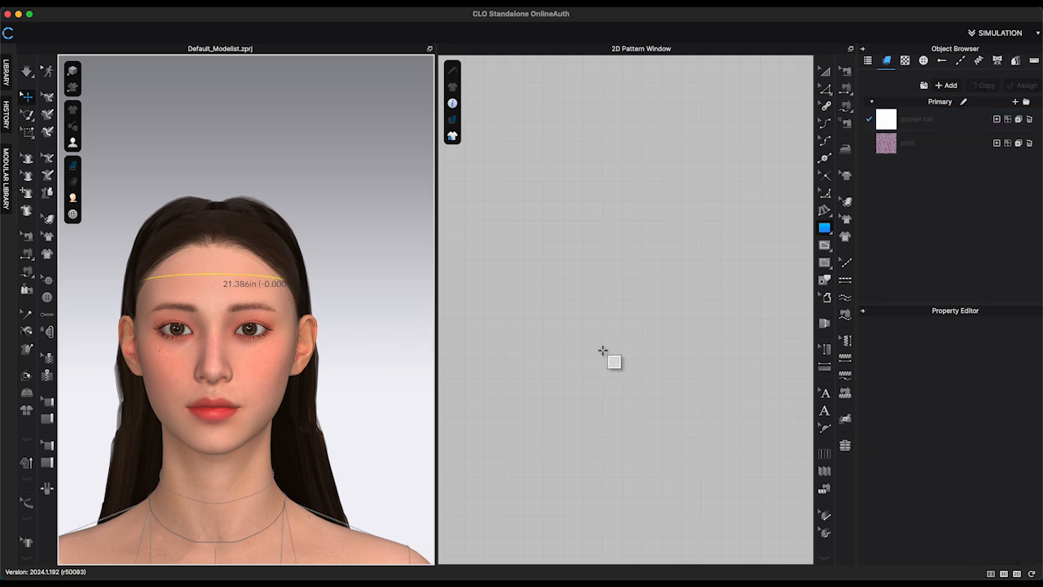
# - Create an ellipse pattern 7.25 inches in diameter above the avatar's head silhouette in the 2D pattern view
pyautogui.scroll(5, 691, 381)
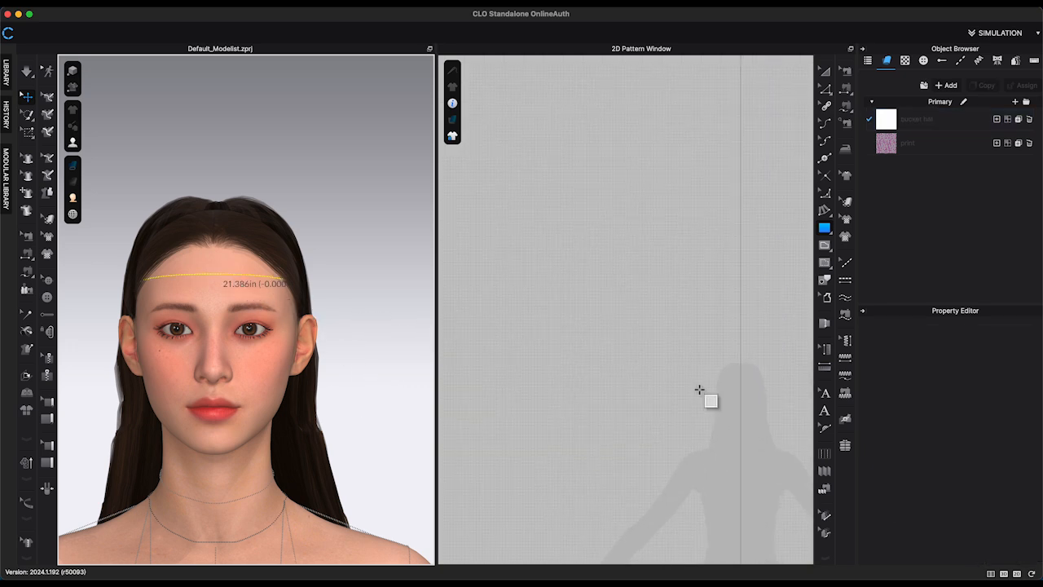
pyautogui.moveTo(701, 388); pyautogui.dragTo(577, 342, button='middle')
pyautogui.scroll(-3, 658, 352)
pyautogui.scroll(-2, 662, 356)
pyautogui.moveTo(657, 345); pyautogui.dragTo(706, 367, button='middle')
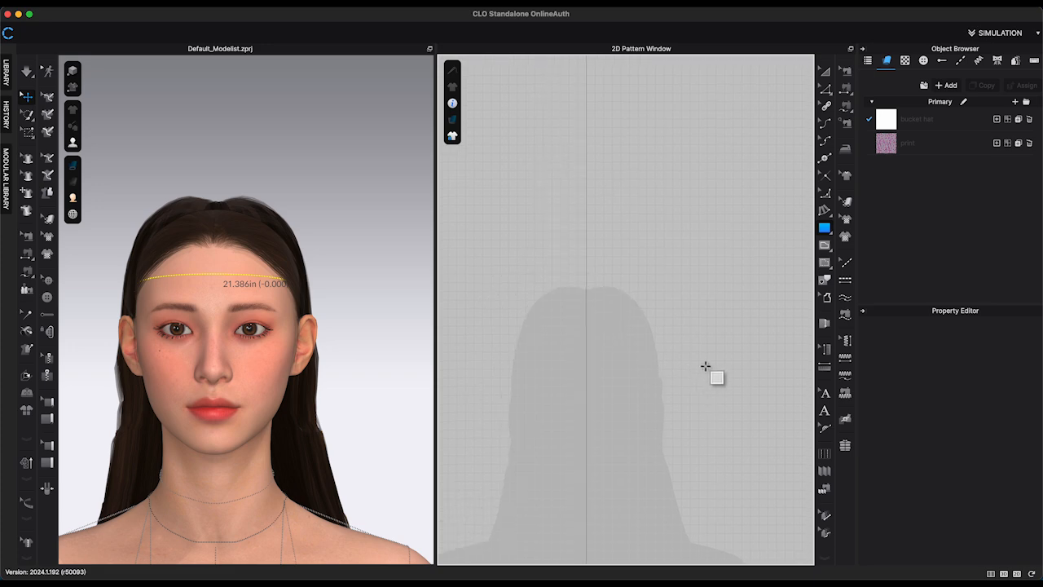
pyautogui.click(830, 231)
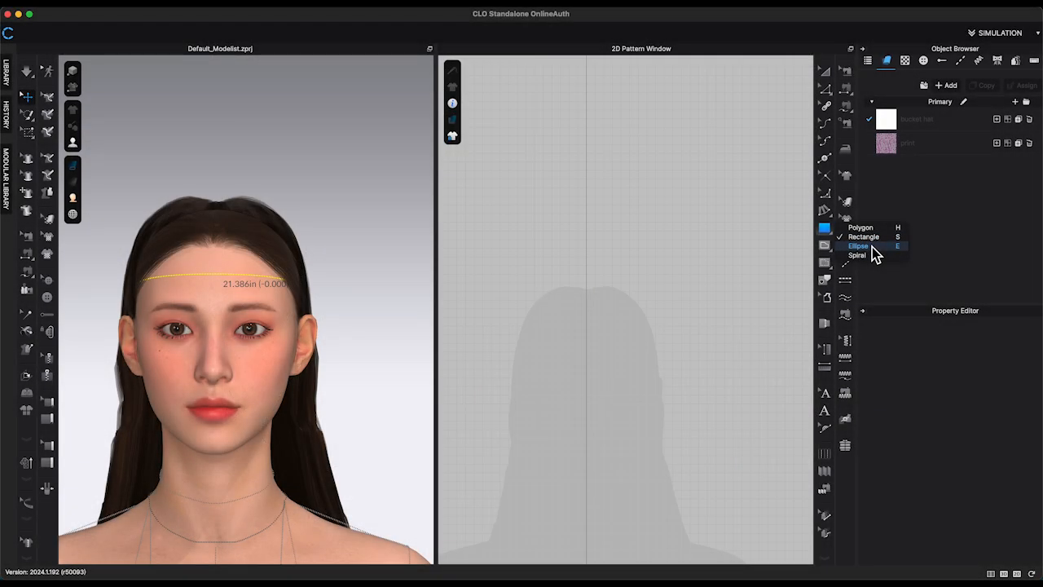
pyautogui.click(872, 248)
pyautogui.scroll(-2, 548, 300)
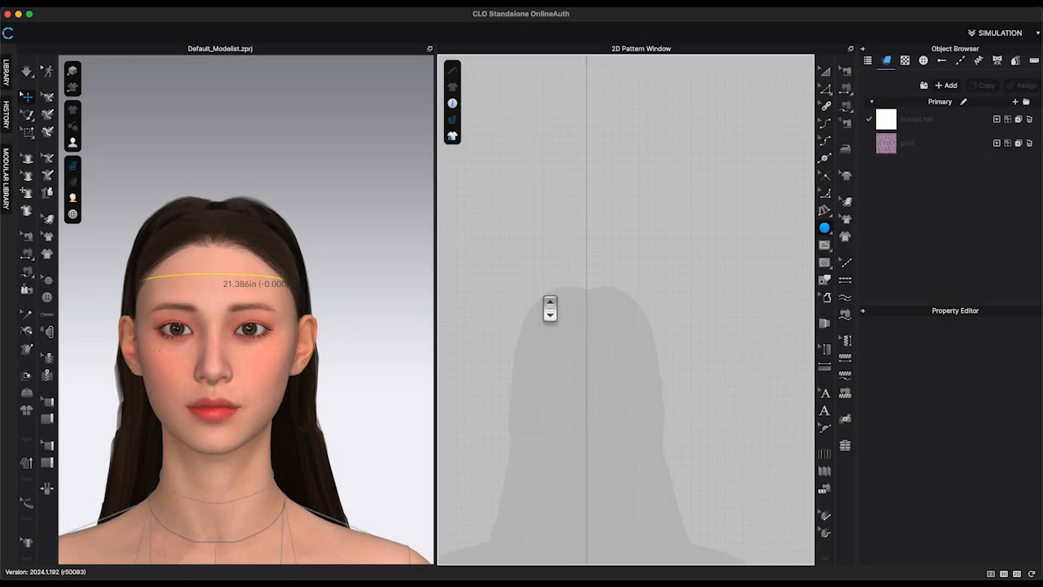
pyautogui.click(589, 261)
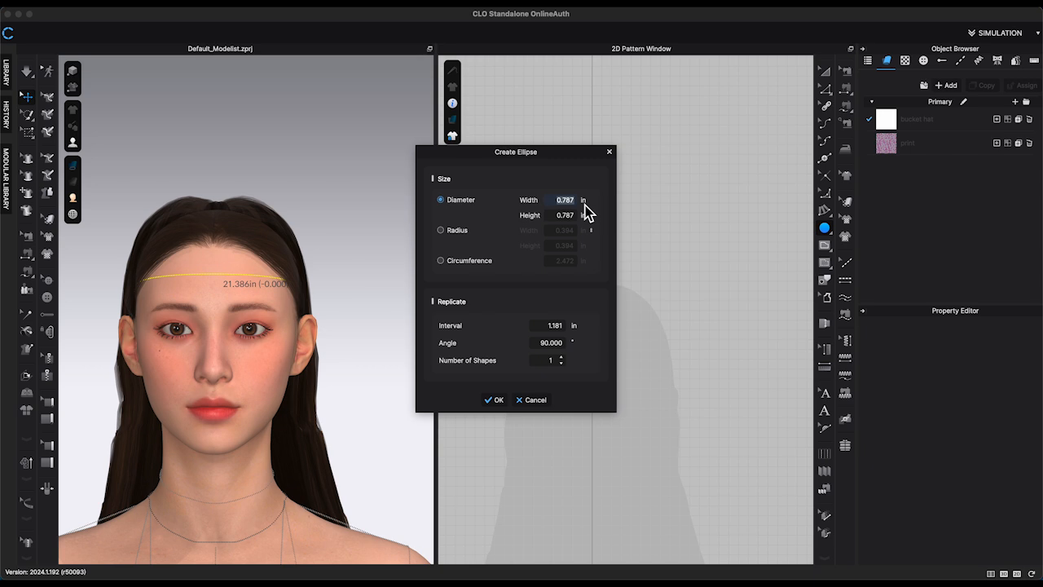
pyautogui.write('7.25')
pyautogui.click(497, 399)
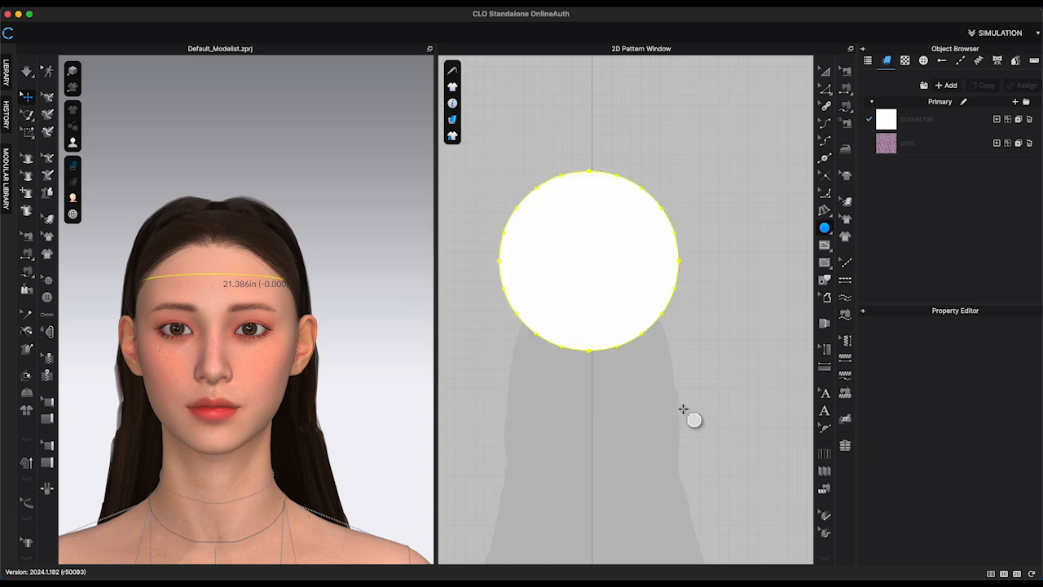
# - Convert the circle's top and bottom points to curve points
pyautogui.click(825, 90)
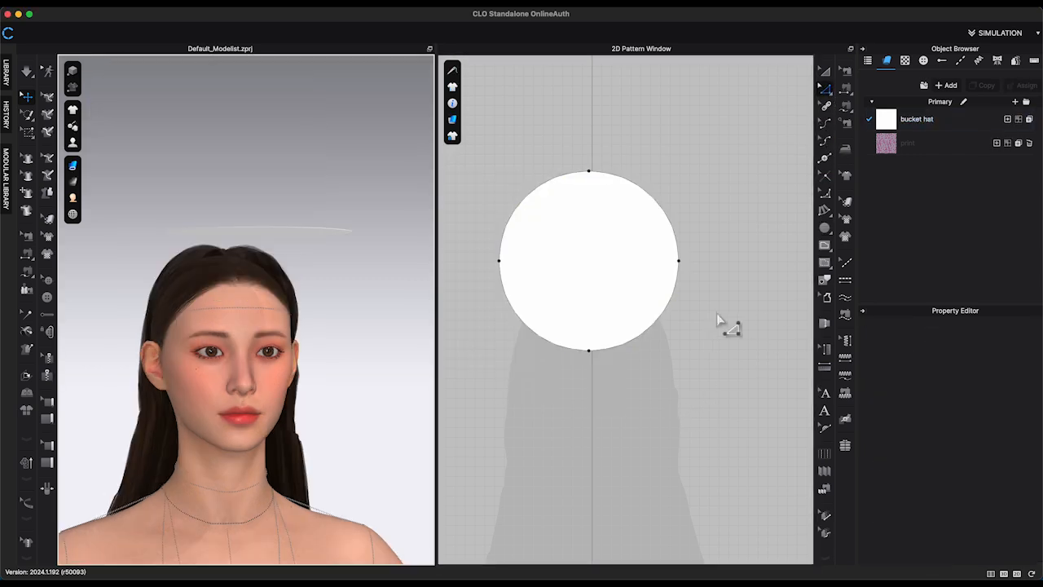
pyautogui.moveTo(580, 149); pyautogui.dragTo(613, 398)
pyautogui.rightClick(595, 353)
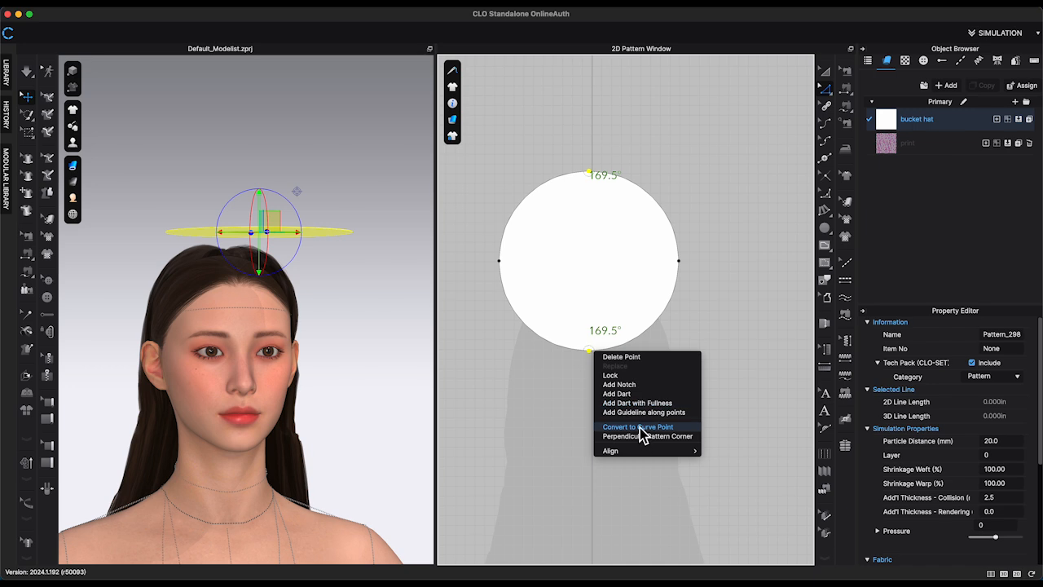
pyautogui.click(640, 428)
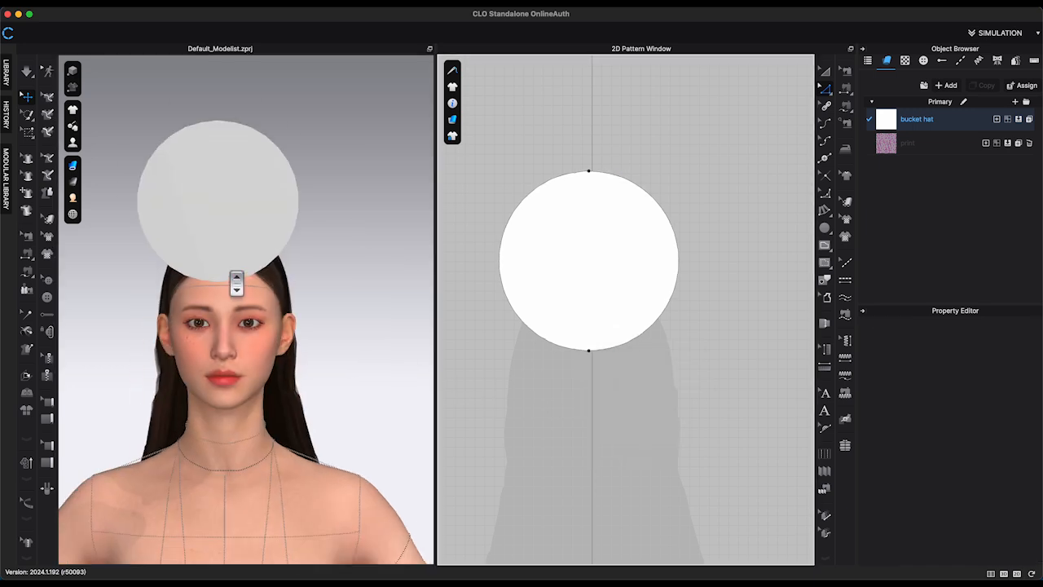
# - Turn the circle horizontal in 3D and place it just above the top of the avatar's head
pyautogui.moveTo(235, 282); pyautogui.dragTo(363, 242, button='right')
pyautogui.click(368, 240)
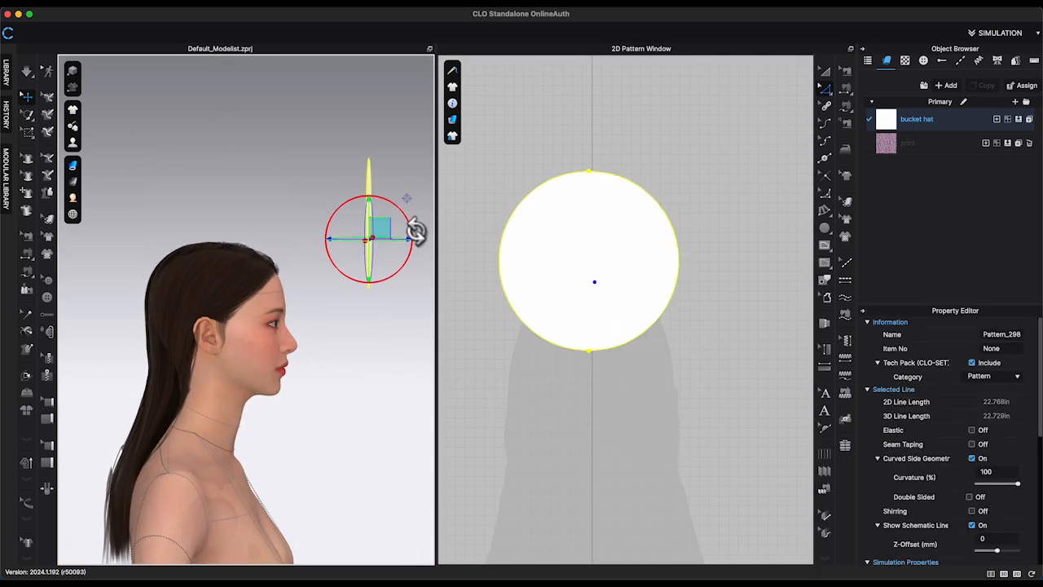
pyautogui.press('4')
pyautogui.moveTo(372, 180); pyautogui.dragTo(358, 424, button='middle')
pyautogui.scroll(-4, 356, 419)
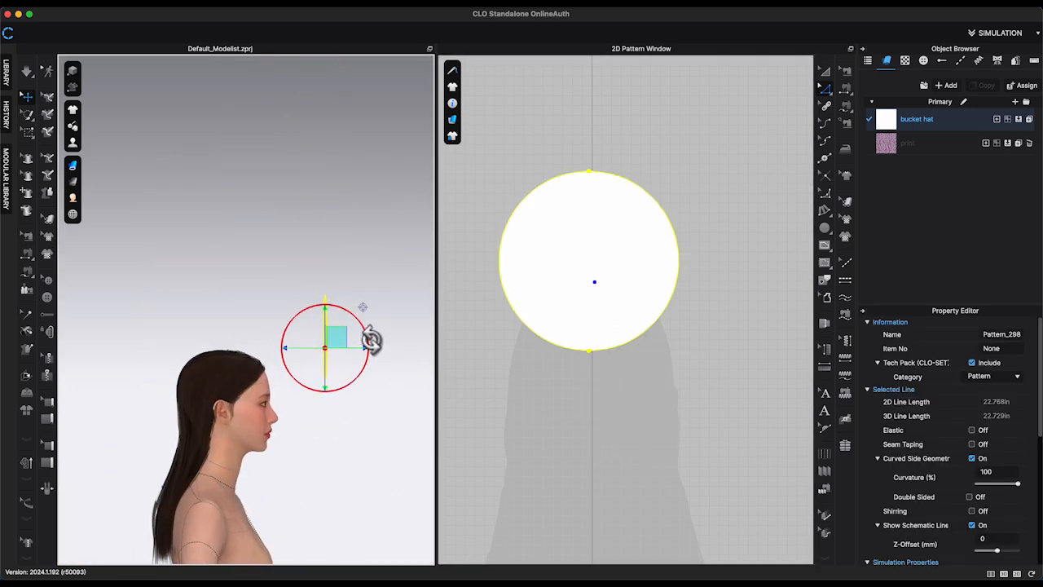
pyautogui.click(337, 352)
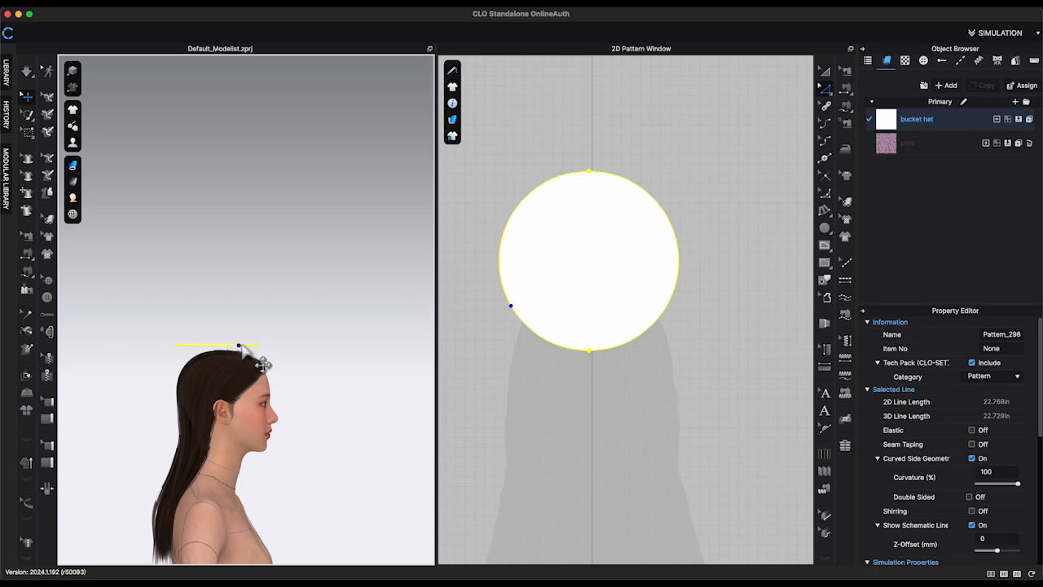
pyautogui.click(242, 346)
pyautogui.moveTo(304, 383); pyautogui.dragTo(259, 481, button='right')
pyautogui.moveTo(256, 361); pyautogui.dragTo(259, 365)
# - Strengthen the circle over the head in 3D and freeze it
pyautogui.click(349, 267)
pyautogui.moveTo(350, 268); pyautogui.dragTo(334, 249, button='right')
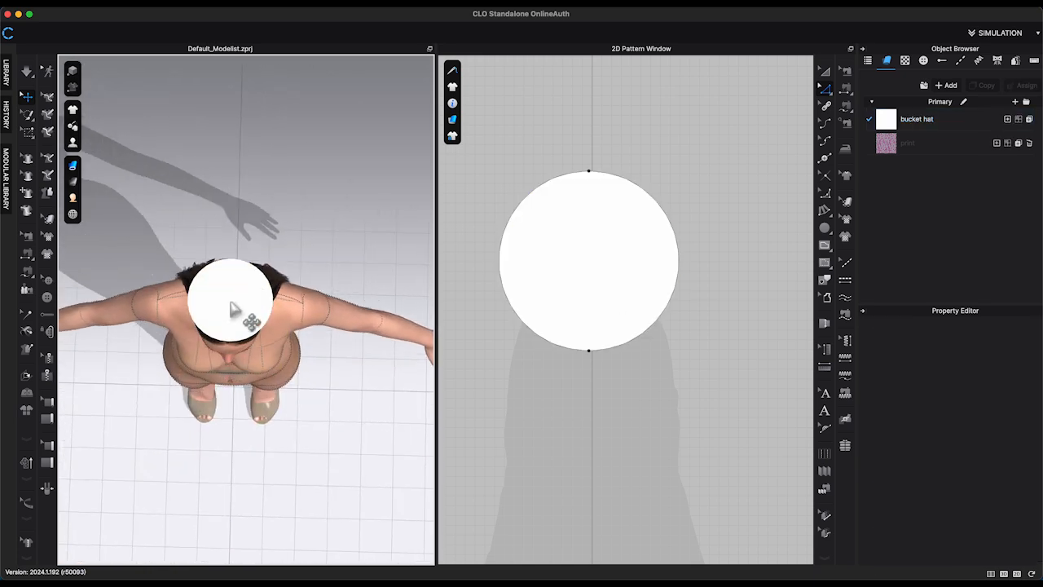
pyautogui.rightClick(230, 302)
pyautogui.click(274, 95)
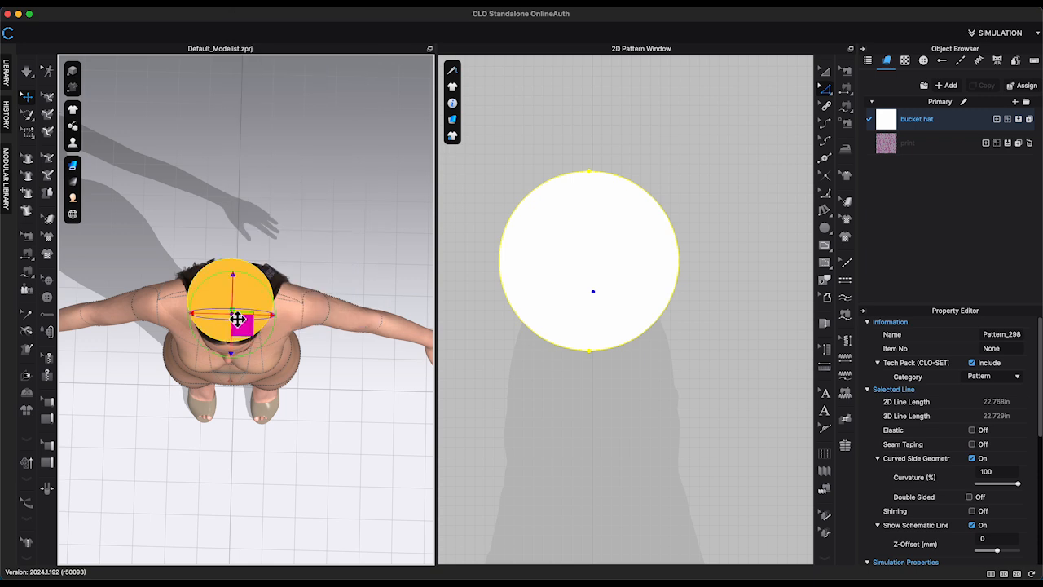
pyautogui.rightClick(235, 316)
pyautogui.click(274, 86)
pyautogui.press('2')
pyautogui.scroll(5, 305, 364)
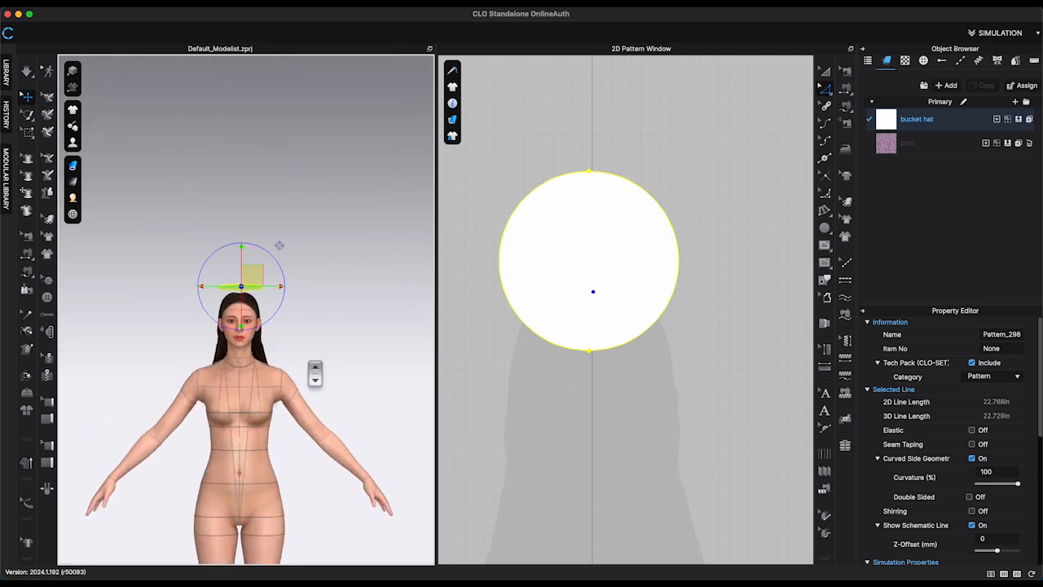
pyautogui.click(353, 365)
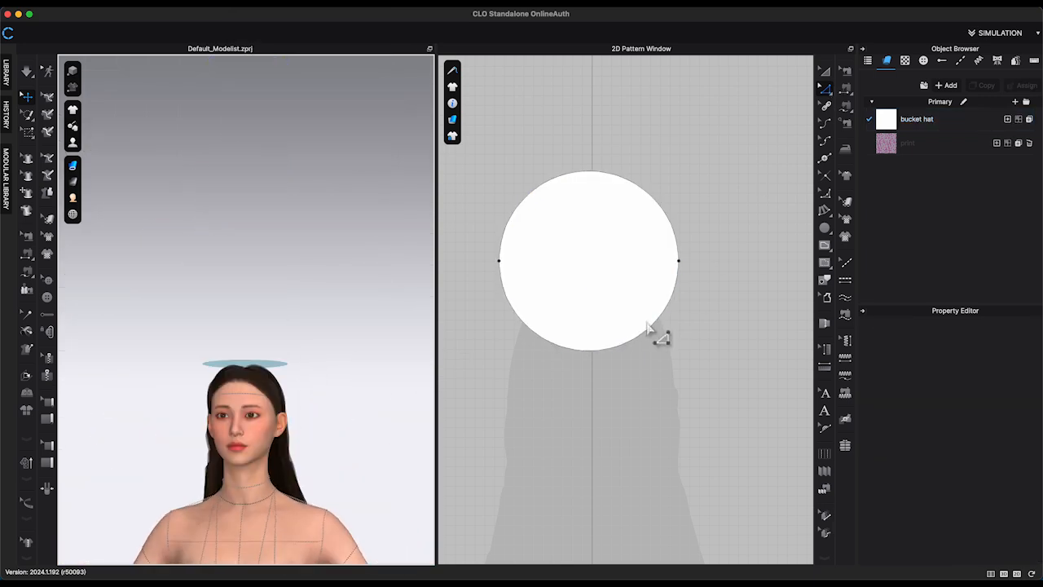
# - Create a rectangle 11.5 inches wide and 3.5 inches high, and centre it below the circle in the 2D pattern view
pyautogui.click(648, 328)
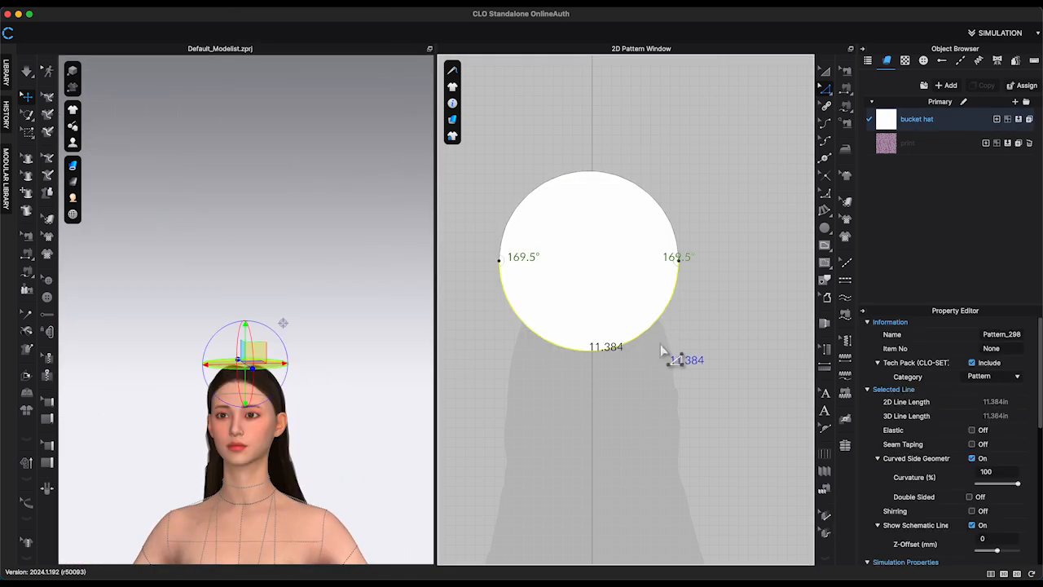
pyautogui.moveTo(653, 407); pyautogui.dragTo(705, 374, button='middle')
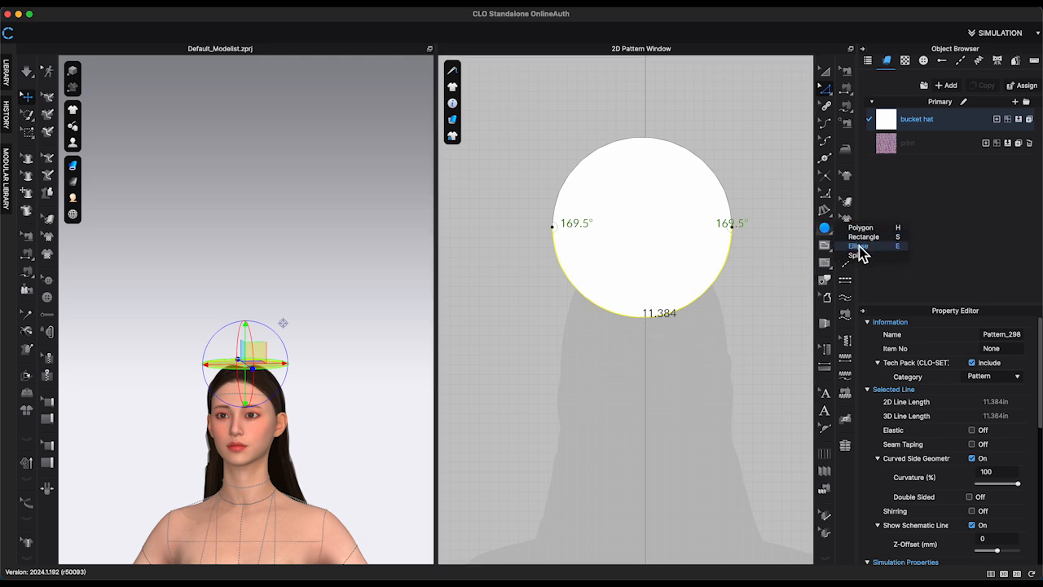
pyautogui.click(863, 237)
pyautogui.click(592, 436)
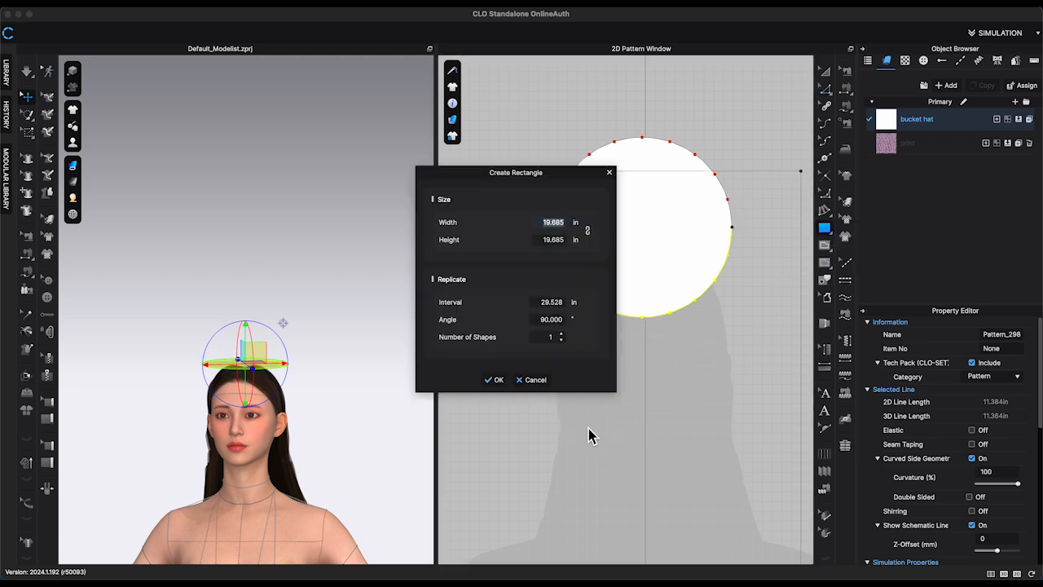
pyautogui.write('11')
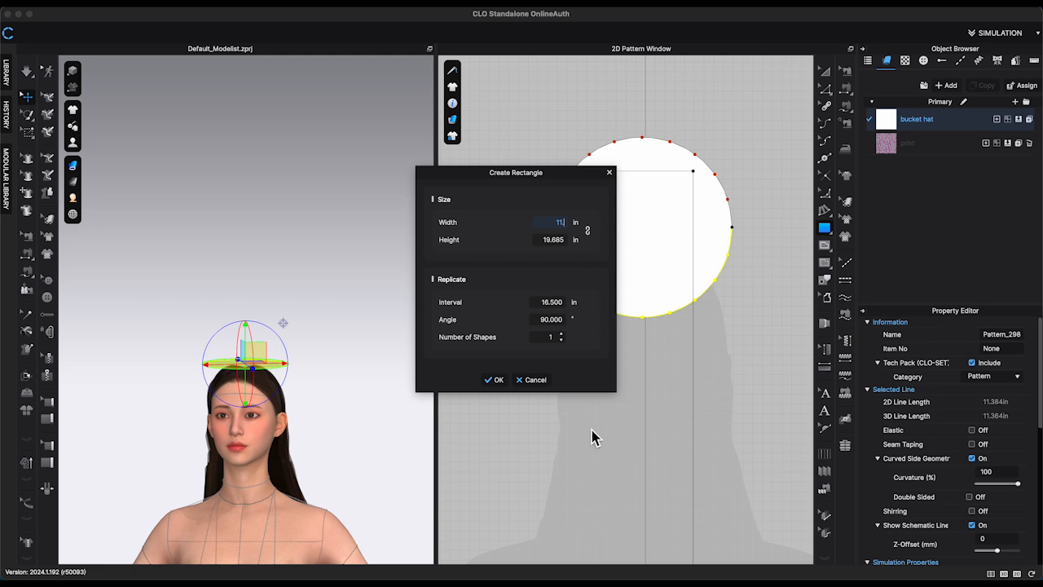
pyautogui.write('.5')
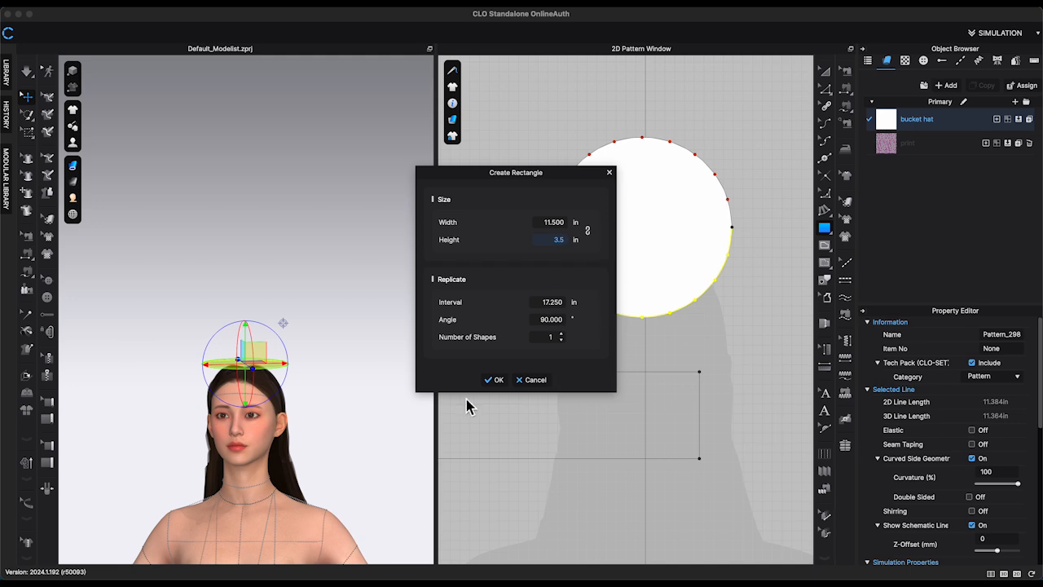
pyautogui.click(494, 380)
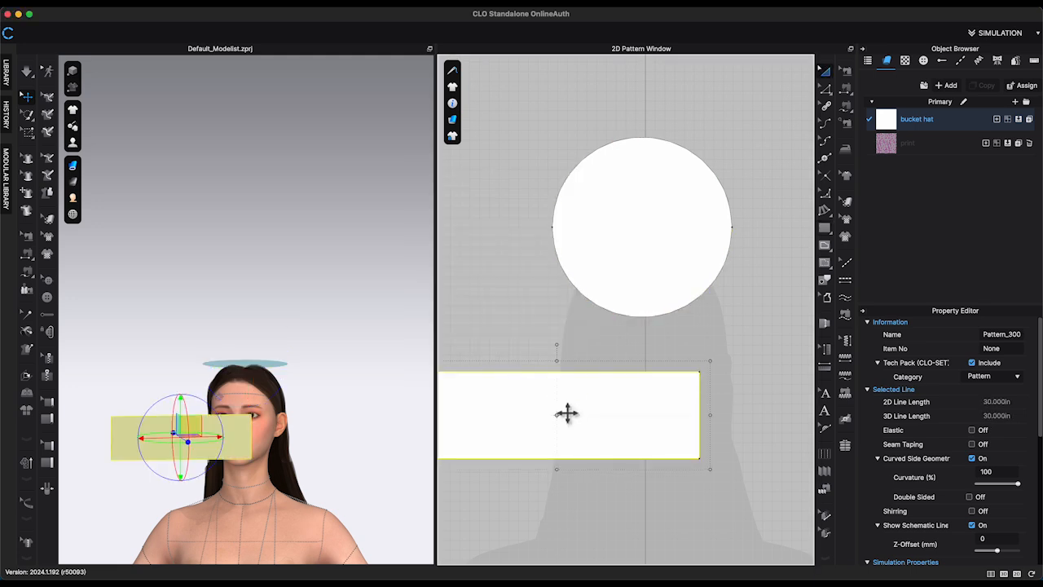
pyautogui.moveTo(567, 413); pyautogui.dragTo(655, 391)
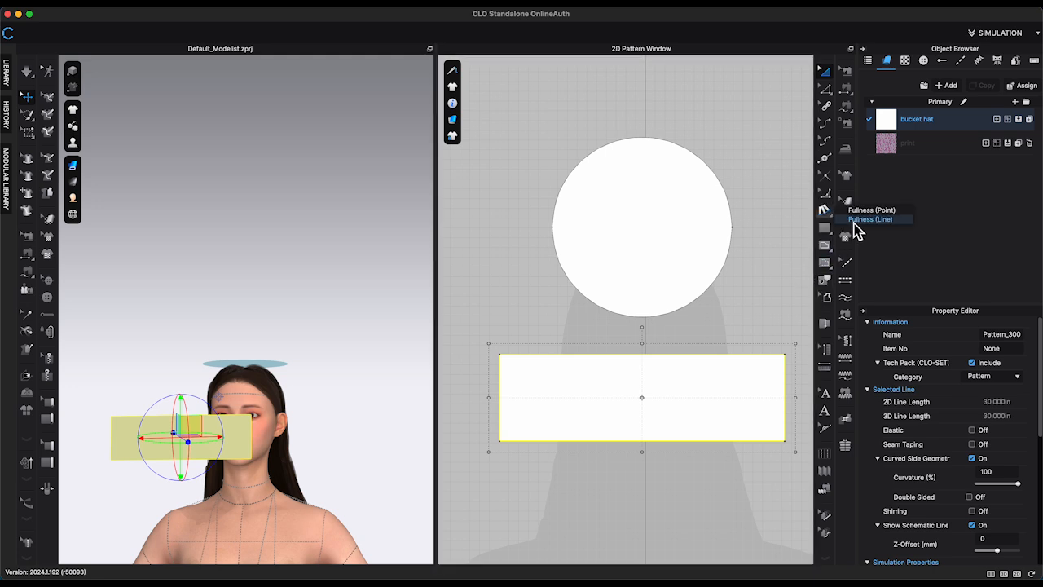
# - Flare the rectangle's lower edge with Fullness (Line) in direction Both, keeping the upper edge at 11.5 inches, and remove the leftover baselines
pyautogui.click(831, 214)
pyautogui.click(785, 354)
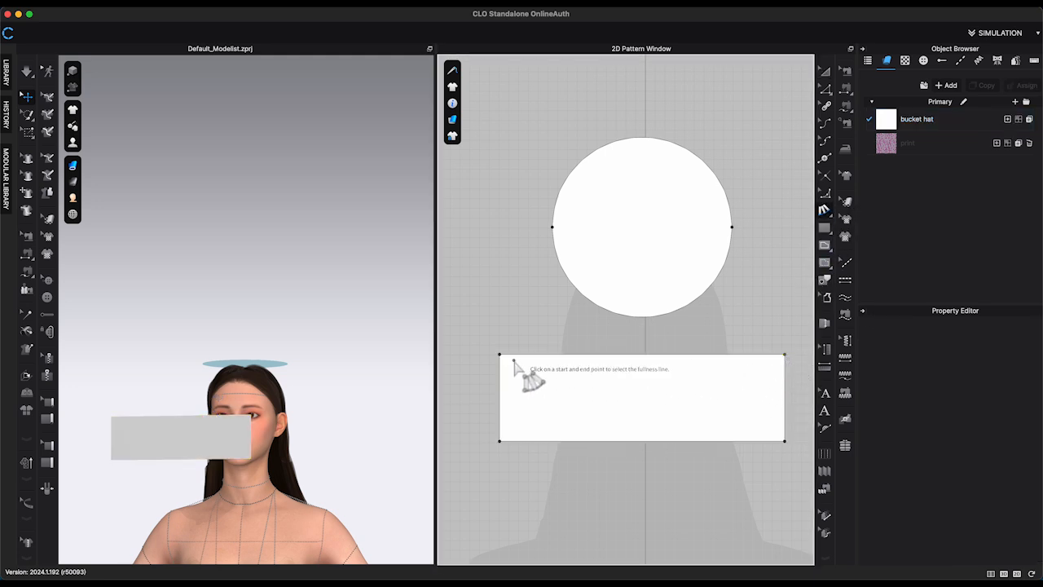
pyautogui.click(785, 442)
pyautogui.click(499, 442)
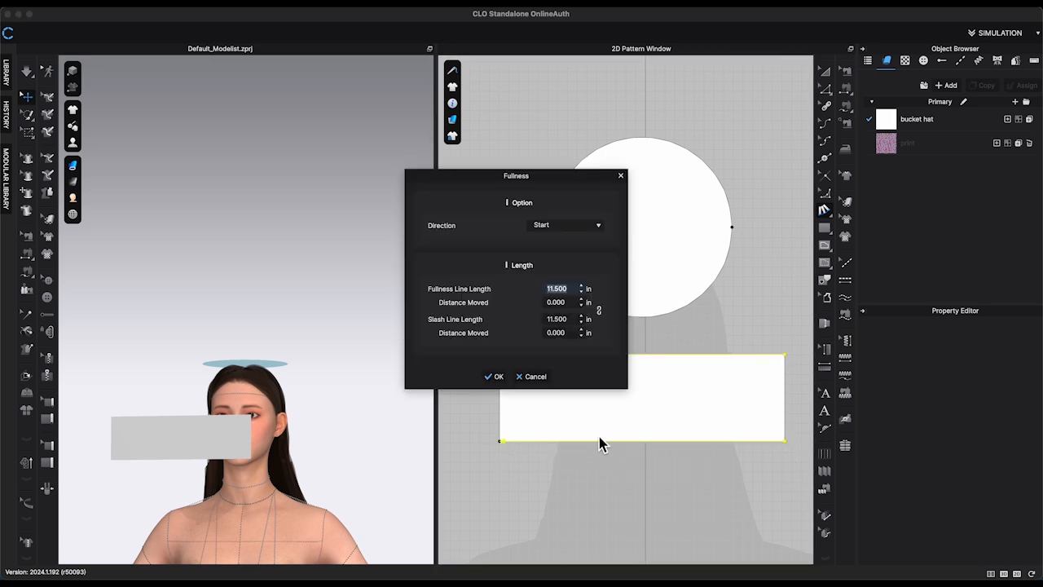
pyautogui.click(599, 232)
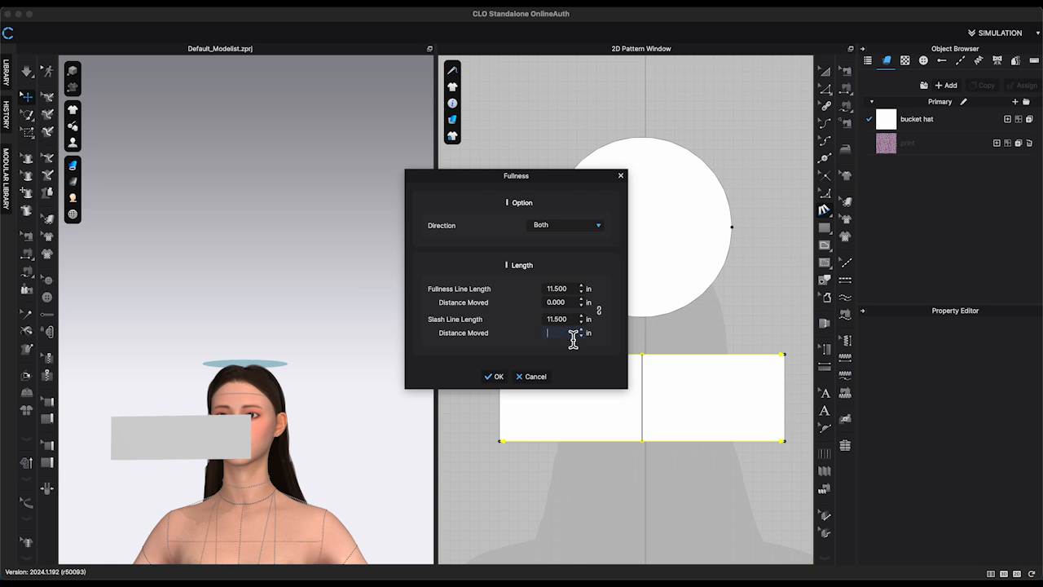
pyautogui.click(492, 378)
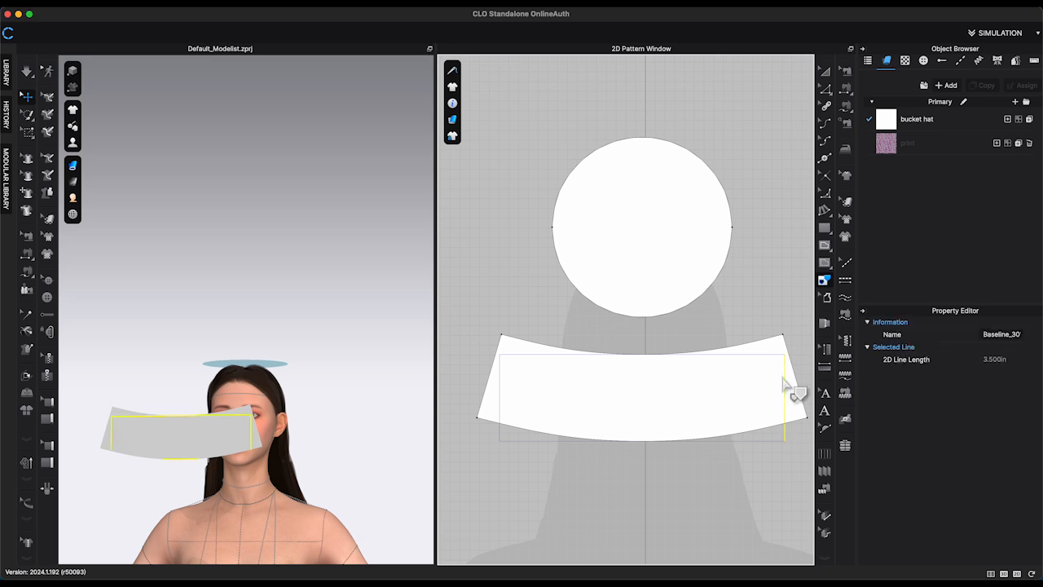
pyautogui.click(803, 363)
# - Move the flared side panel in 3D so it sits centred in front of the forehead, below the circle
pyautogui.click(314, 428)
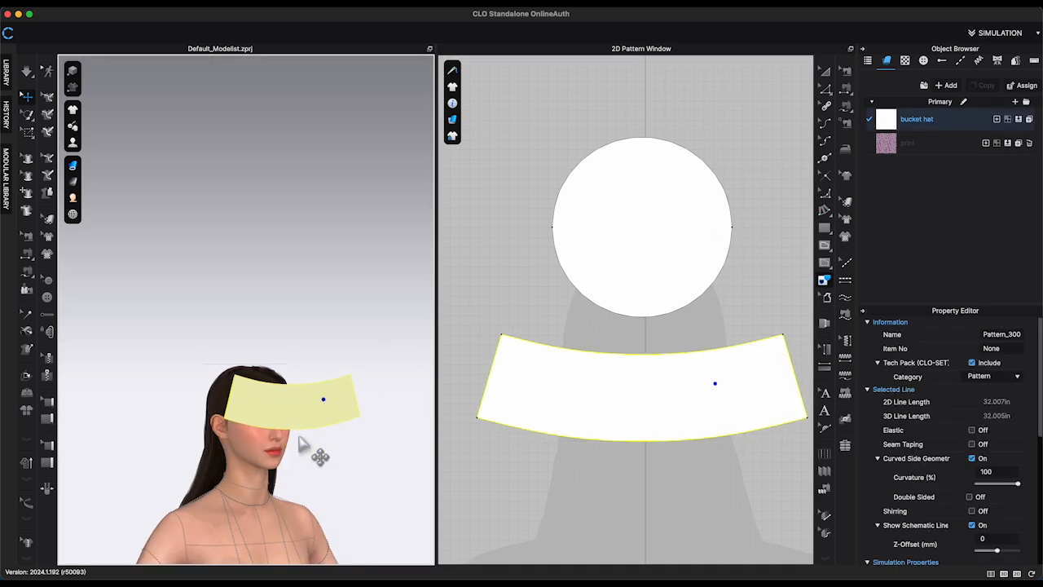
pyautogui.moveTo(314, 428); pyautogui.dragTo(280, 393, button='right')
pyautogui.press('6')
pyautogui.click(263, 388)
pyautogui.press('6')
pyautogui.moveTo(280, 392)
pyautogui.mouseDown()
pyautogui.moveTo(269, 384)
pyautogui.moveTo(266, 394)
pyautogui.mouseUp()
pyautogui.press('2')
pyautogui.click(503, 426)
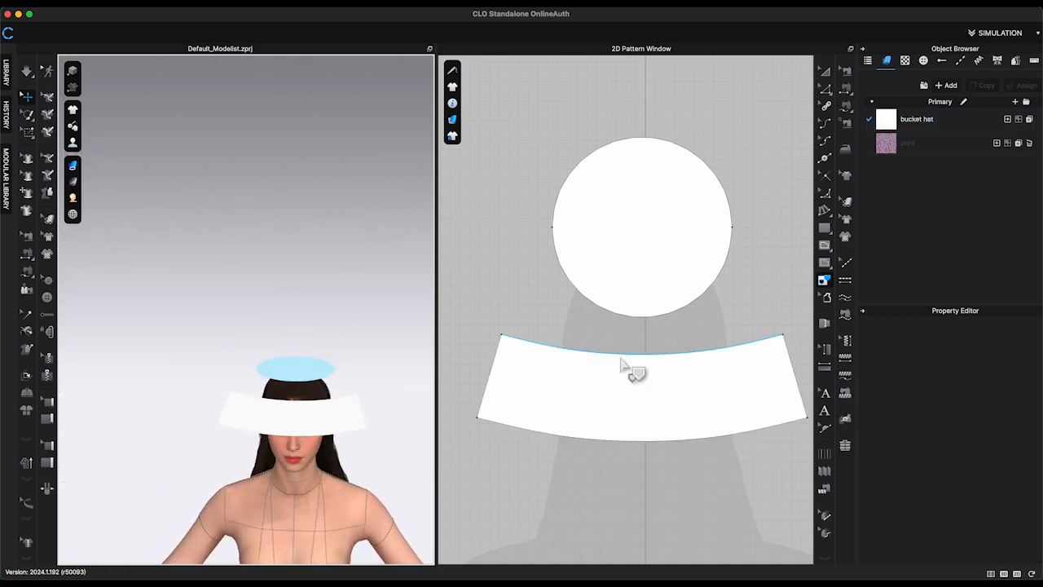
# - Sew the circle's lower half edge to the upper edge of the flared side panel
pyautogui.click(846, 90)
pyautogui.click(720, 276)
pyautogui.click(725, 347)
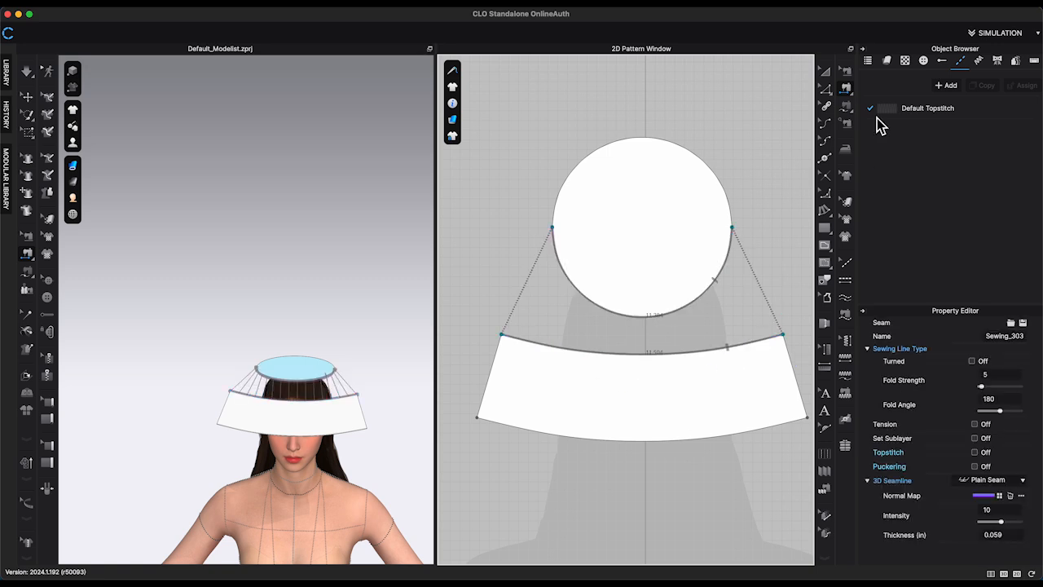
# - Strengthen the side panel, clone it as a symmetric pattern with sewing, and place the copy above the circle
pyautogui.click(826, 71)
pyautogui.rightClick(736, 336)
pyautogui.click(771, 333)
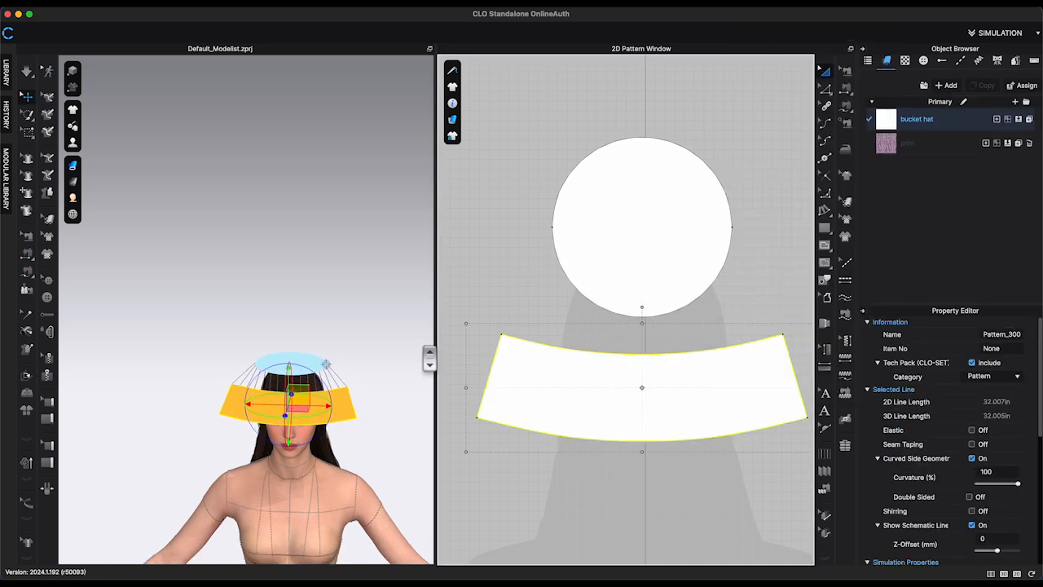
pyautogui.rightClick(639, 371)
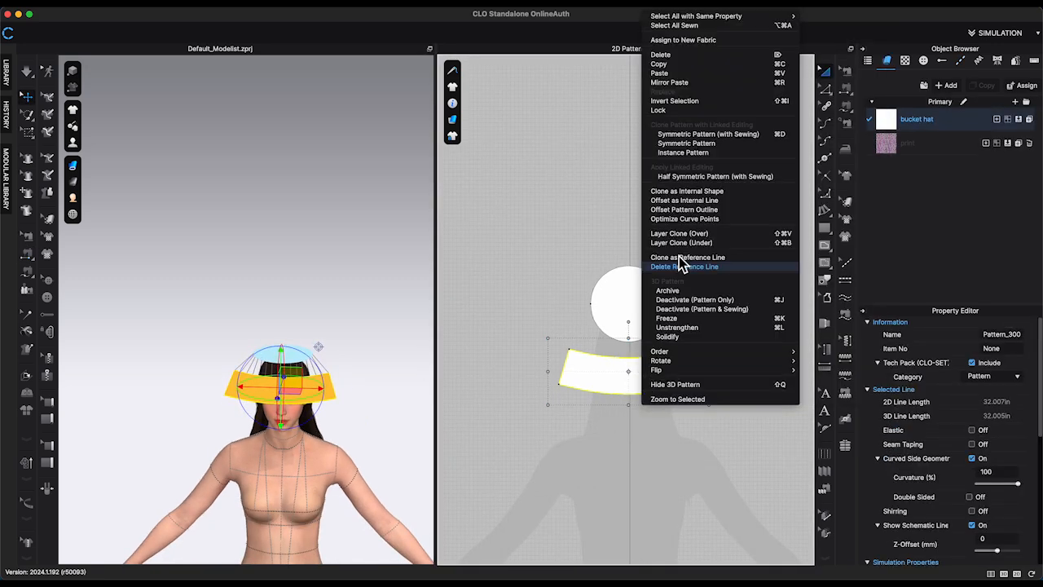
pyautogui.click(707, 133)
pyautogui.click(337, 366)
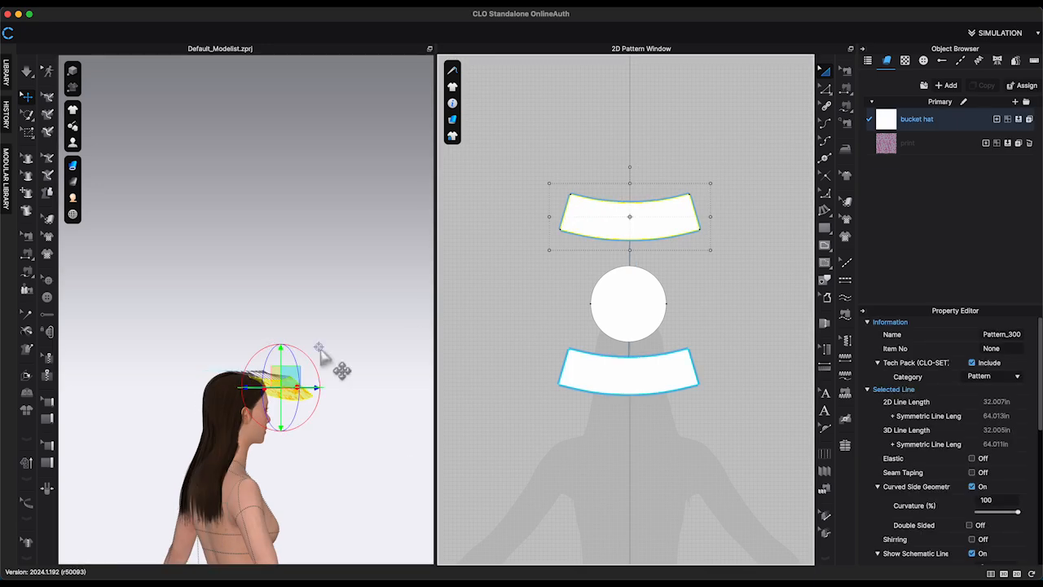
# - Move the cloned side panel in 3D so it sits centred behind the head, at the height of the circle
pyautogui.moveTo(295, 378); pyautogui.dragTo(181, 367)
pyautogui.press('5')
pyautogui.scroll(-4, 305, 233)
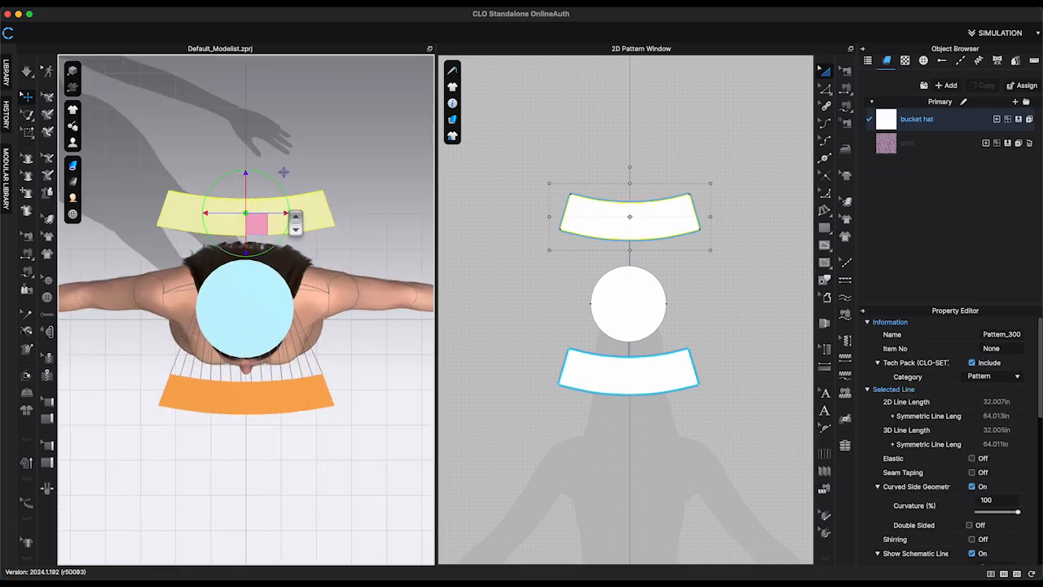
pyautogui.moveTo(296, 224); pyautogui.dragTo(294, 380, button='middle')
pyautogui.moveTo(277, 367); pyautogui.dragTo(244, 419)
pyautogui.press('6')
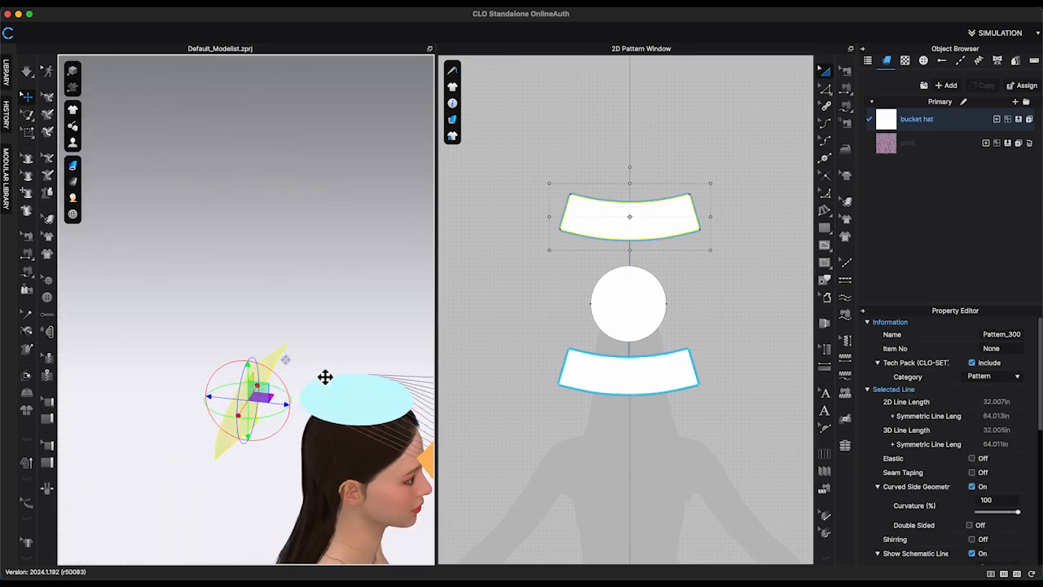
# - Sew the back side panel's upper edge to the circle's upper half edge, redoing the seam without a twist
pyautogui.press('n')
pyautogui.click(583, 202)
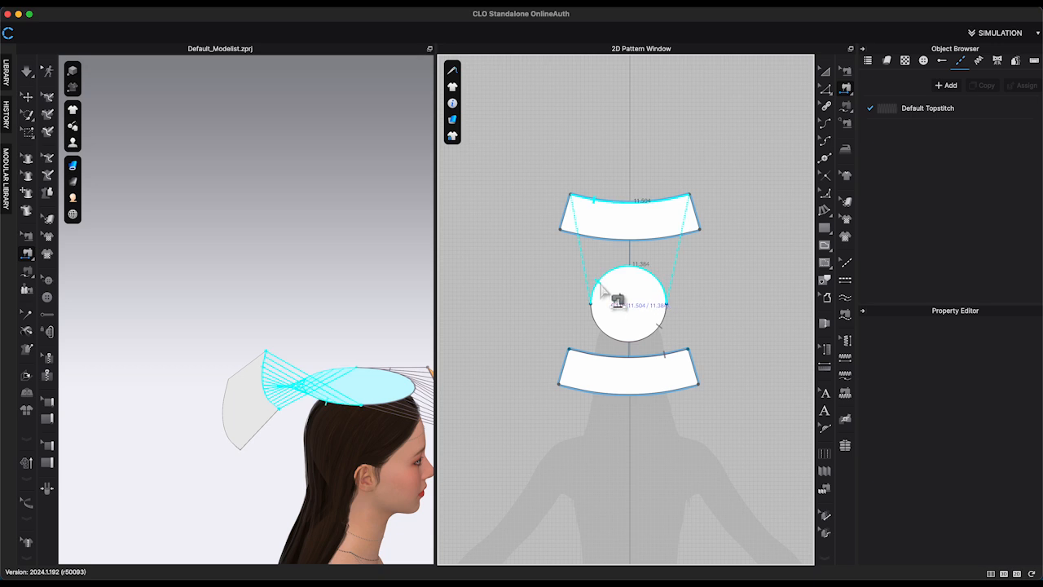
pyautogui.click(619, 292)
pyautogui.hotkey('ctrl', 'z')
pyautogui.click(601, 204)
pyautogui.click(575, 302)
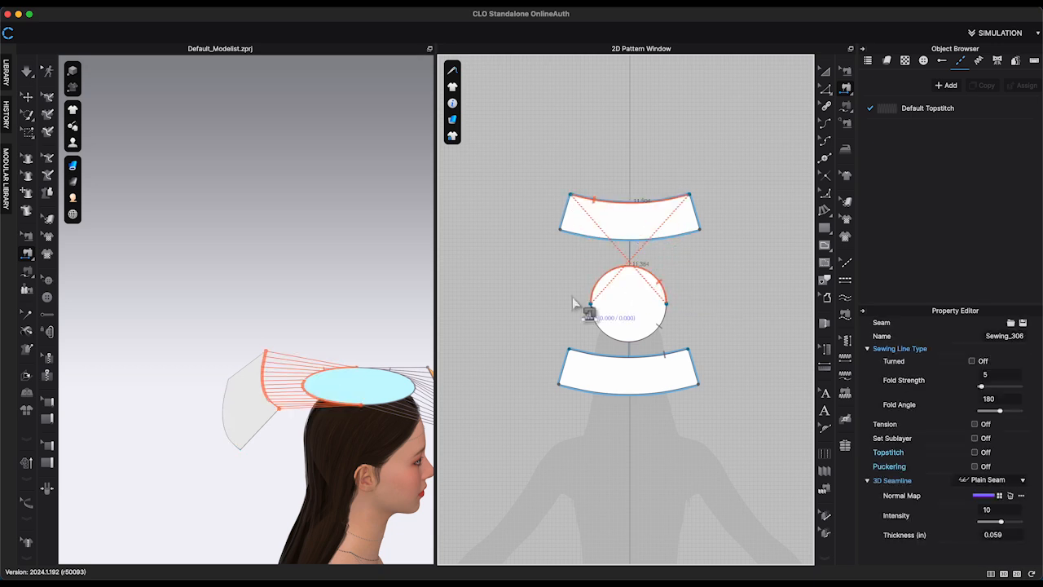
# - Sew the short side edges of the back side panel to the opposite side edges of the front side panel
pyautogui.click(564, 215)
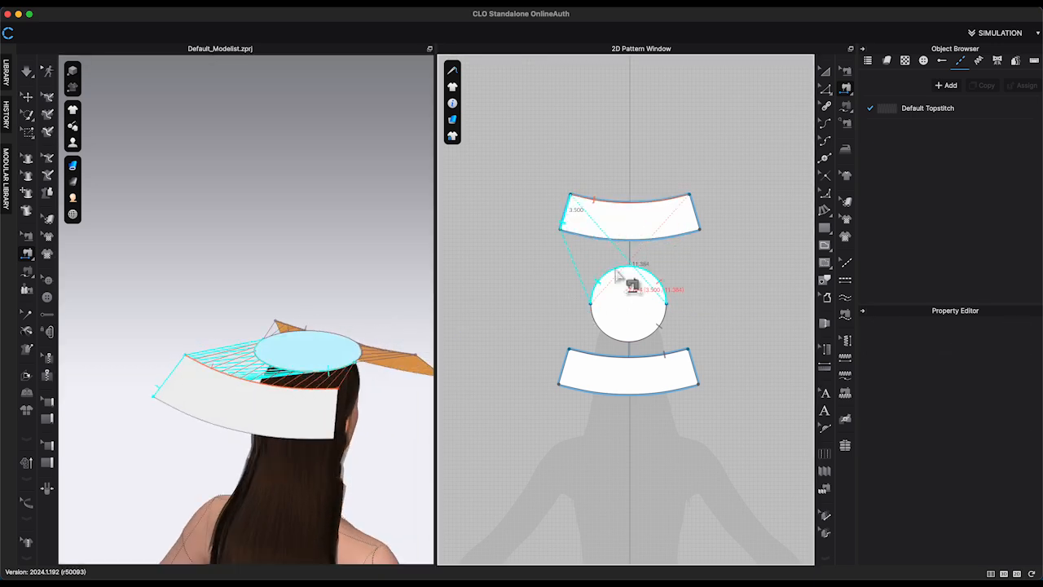
pyautogui.click(695, 367)
pyautogui.click(564, 366)
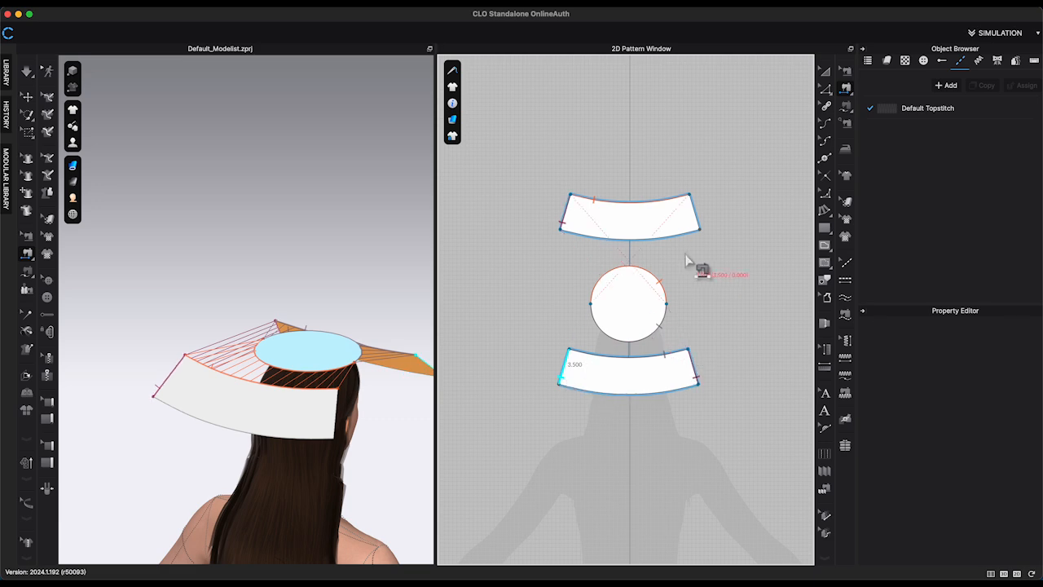
pyautogui.click(695, 214)
# - Strengthen the back side panel and simulate so the crown closes around the head
pyautogui.press('a')
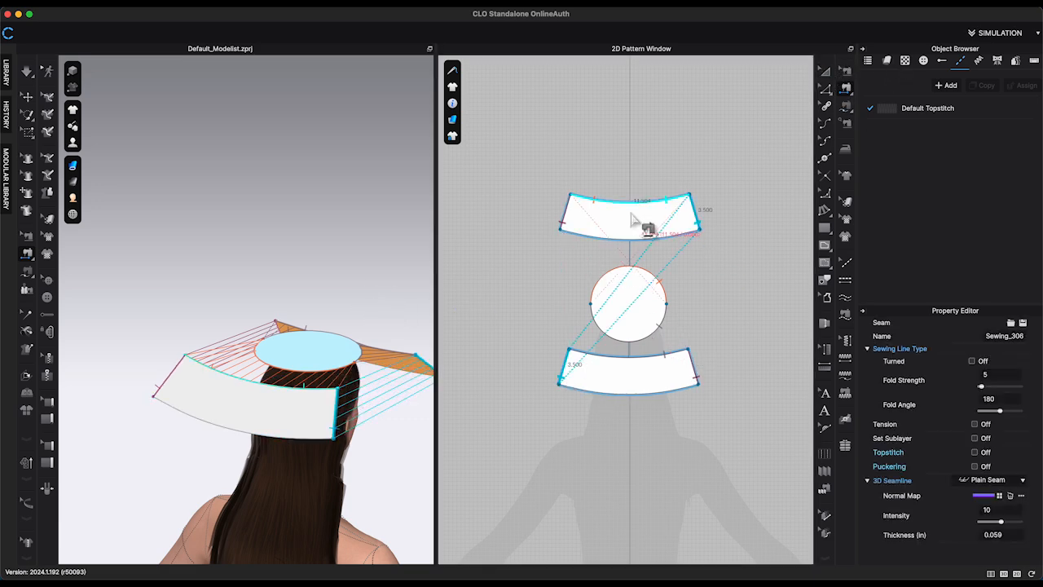
pyautogui.click(619, 221)
pyautogui.rightClick(621, 222)
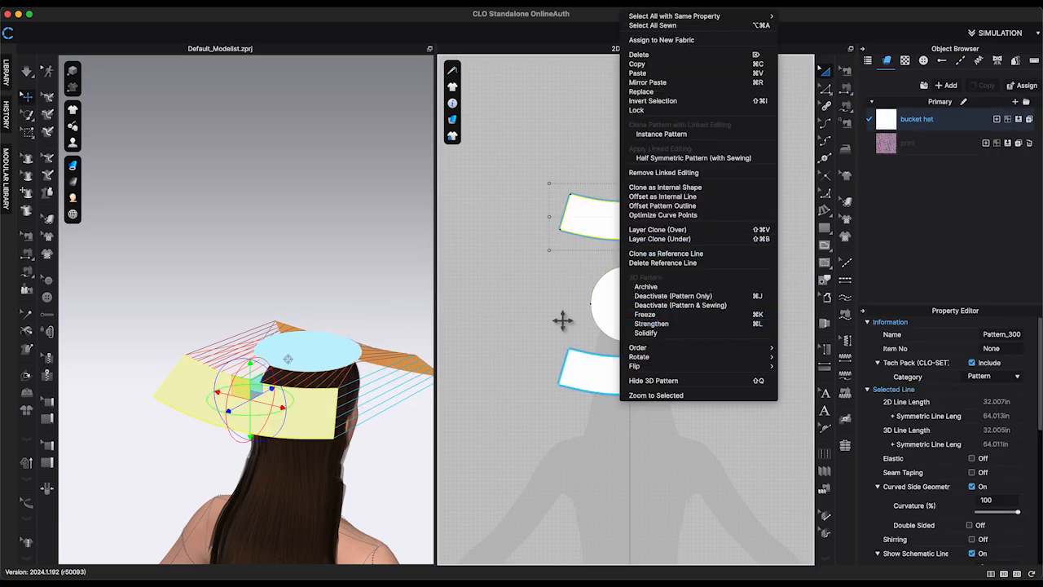
pyautogui.press('space')
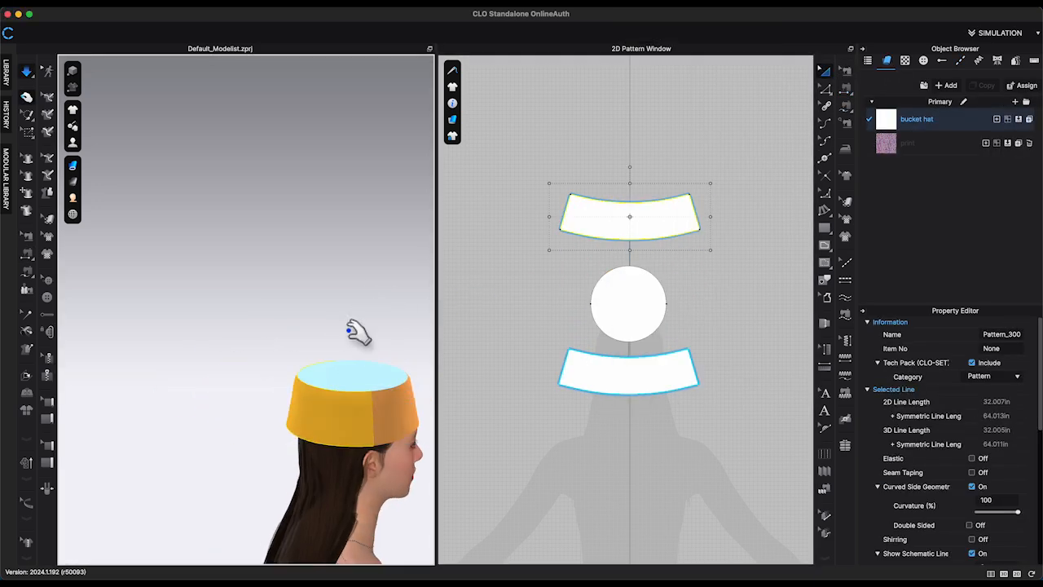
pyautogui.moveTo(356, 331); pyautogui.dragTo(321, 315, button='right')
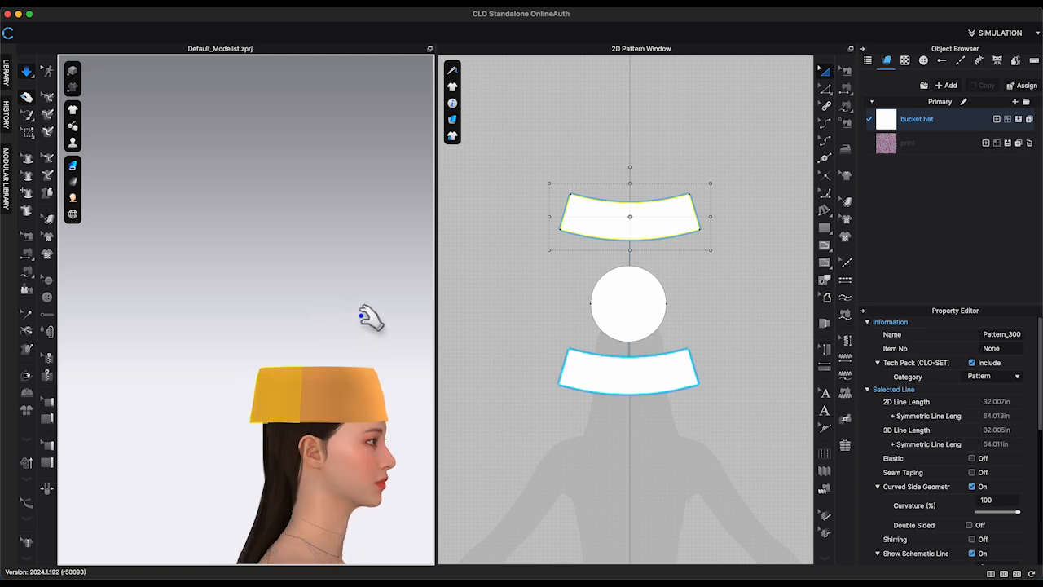
# - Select all hat patterns and adjust them in 3D so the crown sits tilted slightly backward on the head
pyautogui.moveTo(508, 174); pyautogui.dragTo(754, 437)
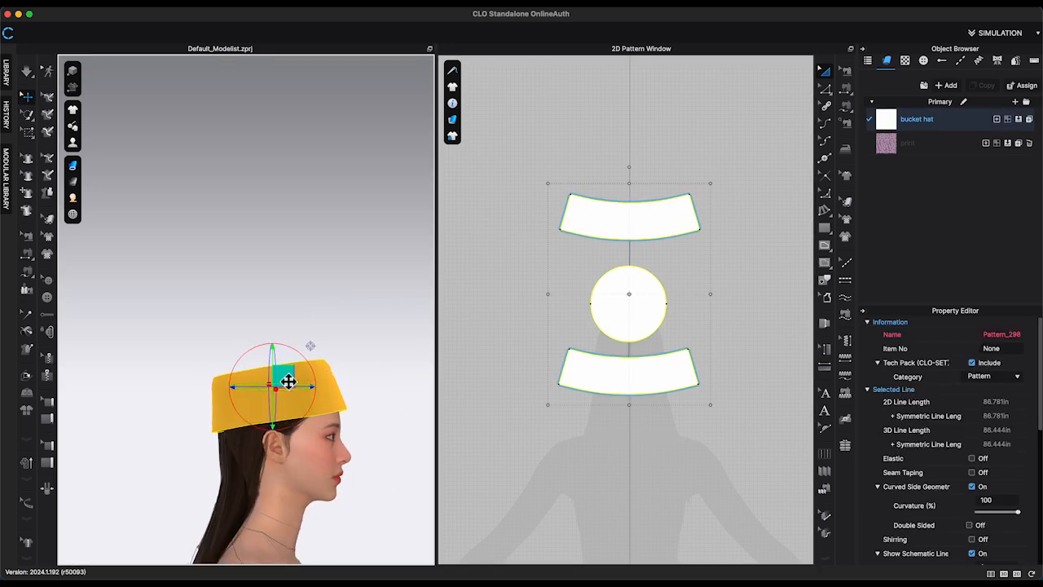
pyautogui.moveTo(289, 381); pyautogui.dragTo(289, 378)
pyautogui.press('2')
pyautogui.press('4')
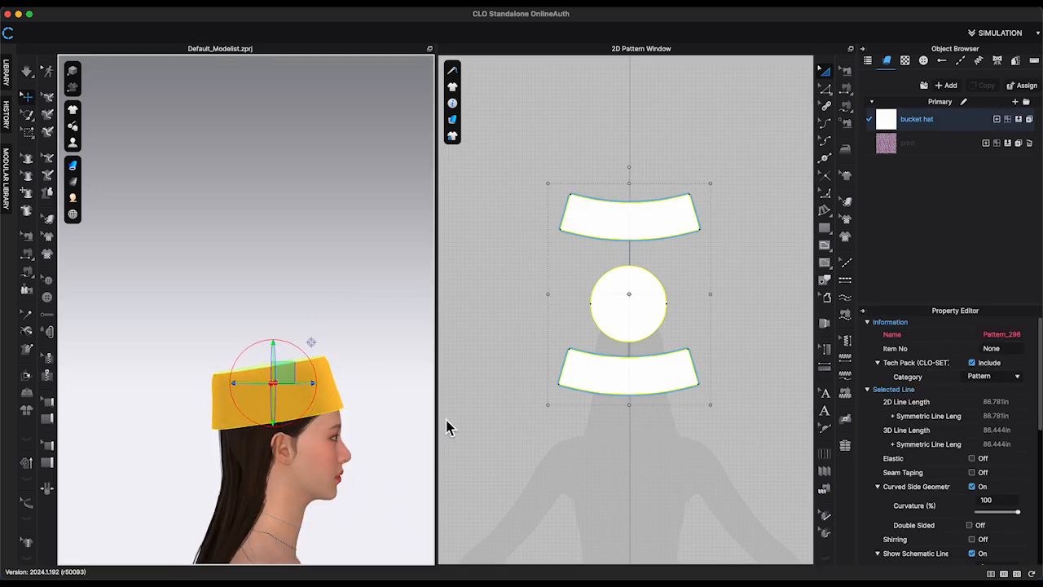
pyautogui.moveTo(417, 444); pyautogui.dragTo(359, 419, button='right')
# - Check the length of the front side panel's lower edge and create a 13.5 by 3 inch rectangle below it
pyautogui.click(827, 87)
pyautogui.click(710, 240)
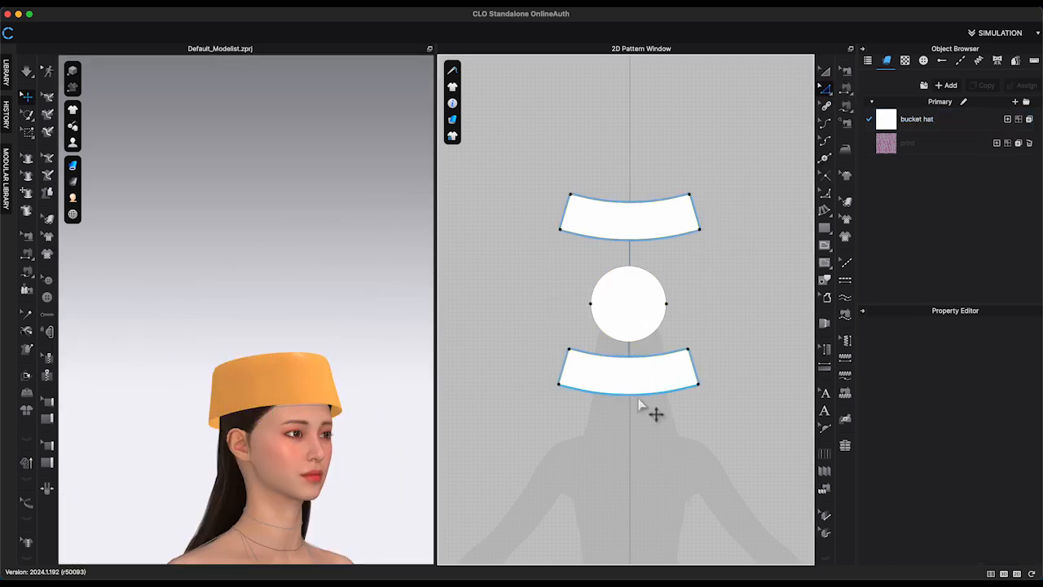
pyautogui.click(641, 392)
pyautogui.scroll(1, 645, 447)
pyautogui.moveTo(645, 447); pyautogui.dragTo(644, 352, button='middle')
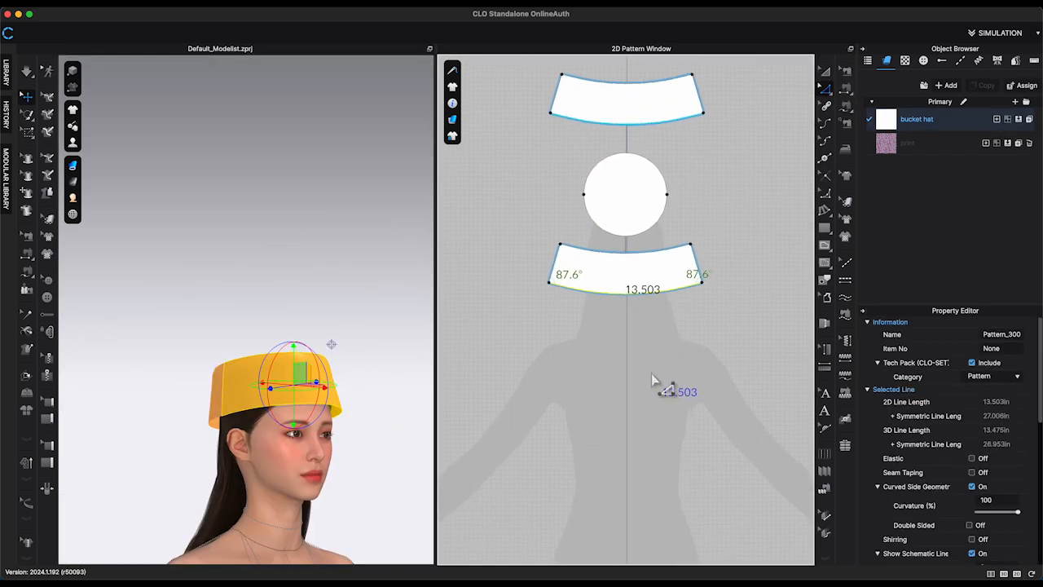
pyautogui.click(825, 230)
pyautogui.click(538, 371)
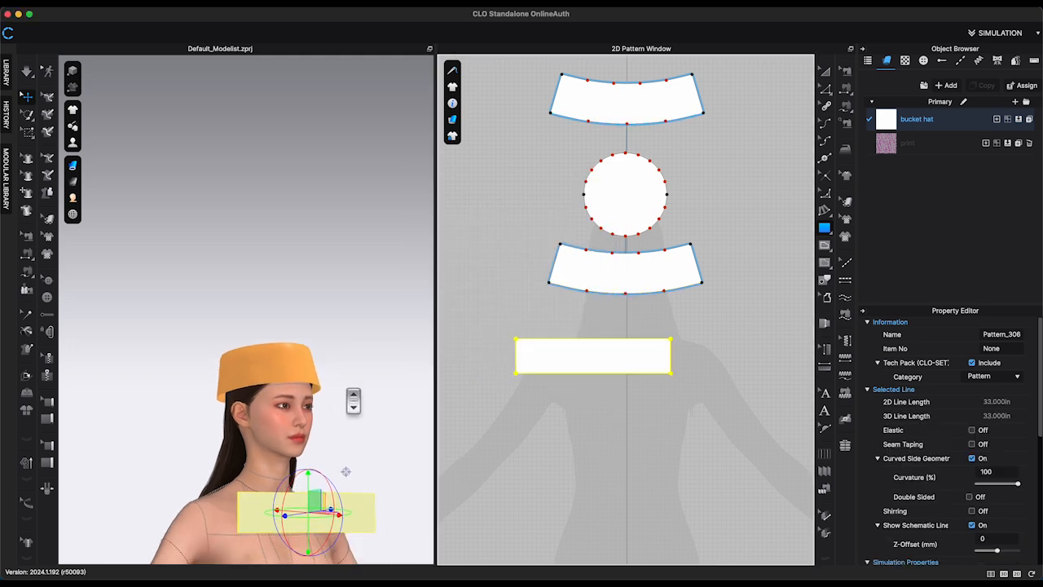
# - Move the new rectangle in 3D up in front of the face, just below the crown's front edge
pyautogui.moveTo(354, 398); pyautogui.dragTo(391, 399, button='right')
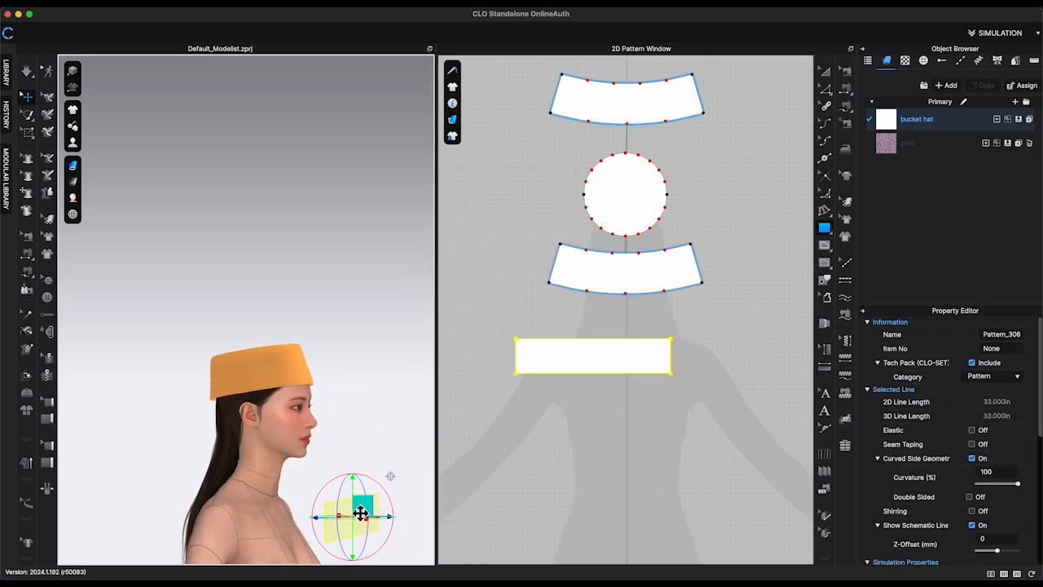
pyautogui.moveTo(361, 512); pyautogui.dragTo(341, 399)
pyautogui.moveTo(340, 398); pyautogui.dragTo(280, 410, button='right')
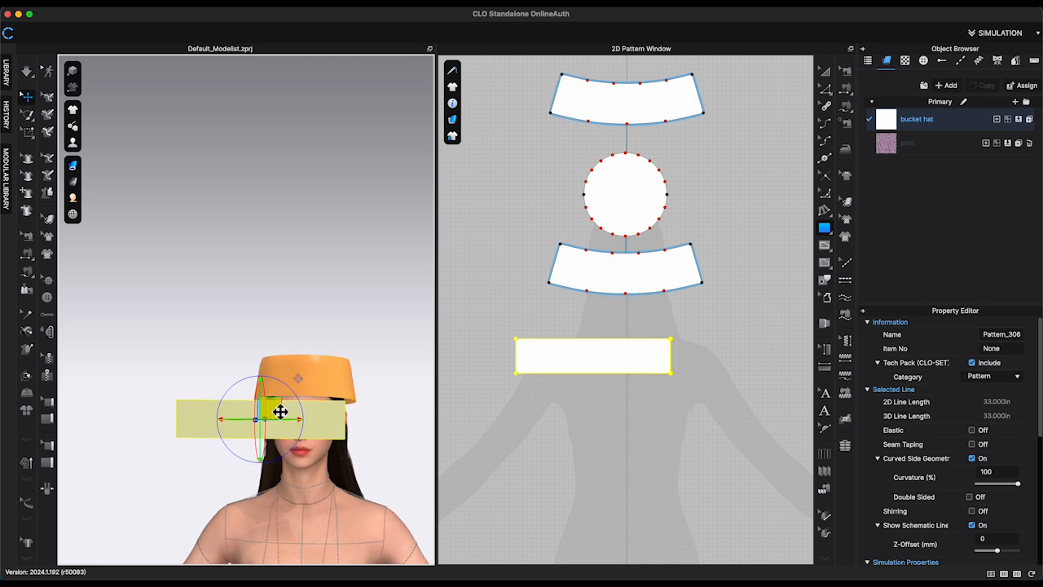
# - Flare the rectangle's lower edge with Fullness in direction Both, keeping the upper edge at 13.5 inches, and remove the leftover baselines
pyautogui.click(825, 208)
pyautogui.click(671, 340)
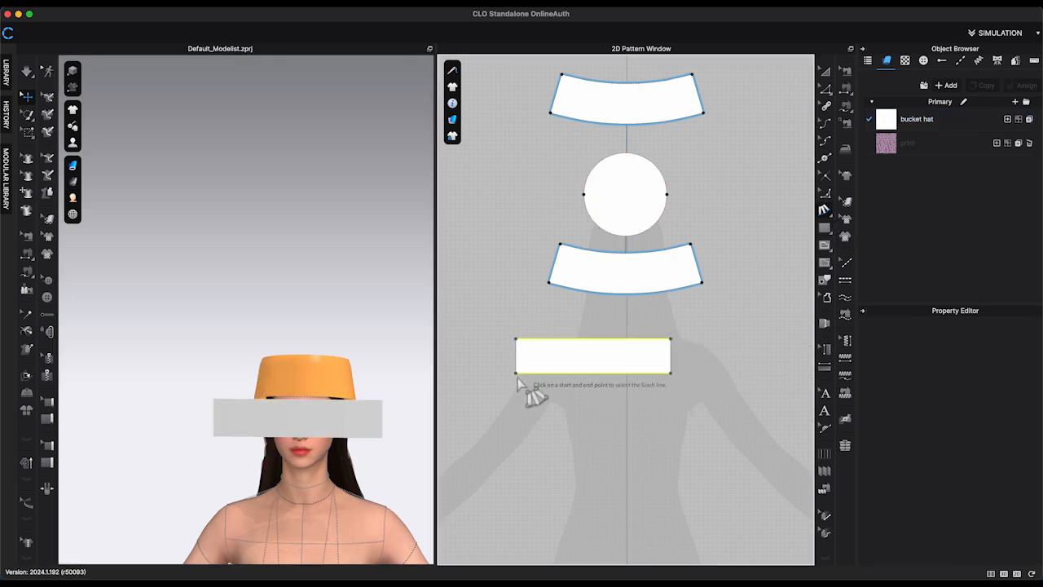
pyautogui.click(516, 373)
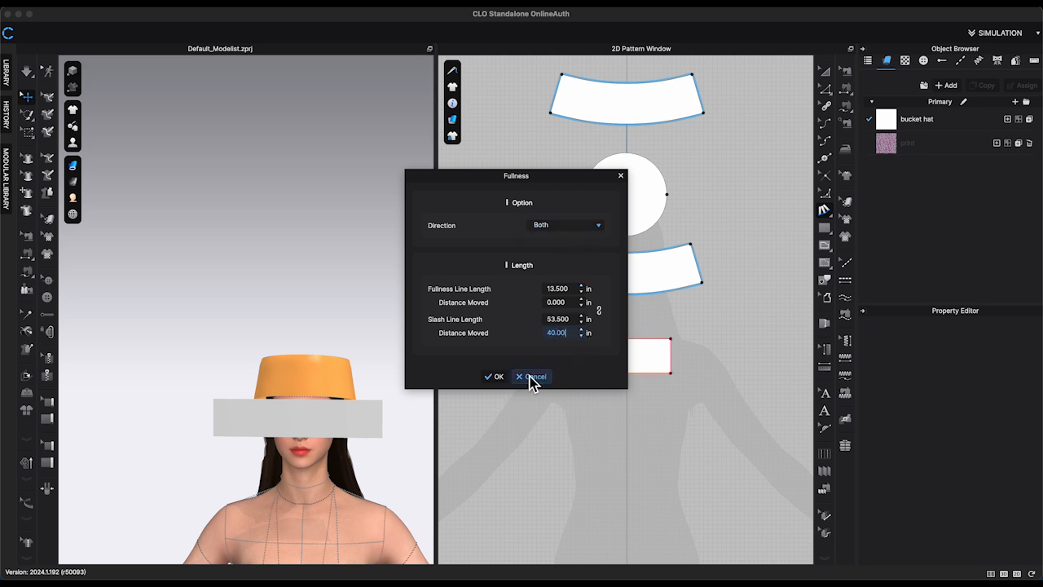
pyautogui.click(506, 377)
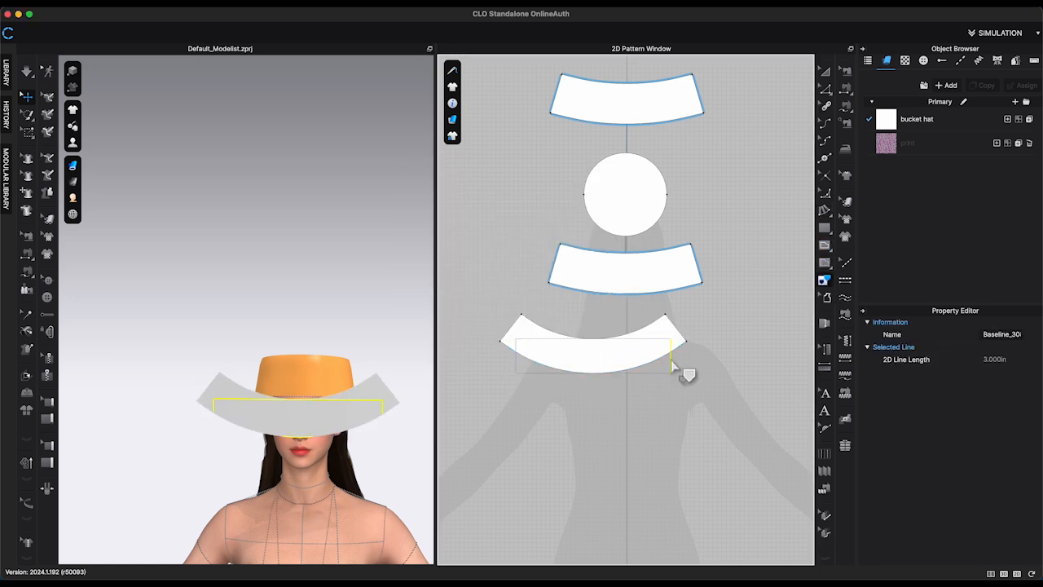
# - Sew the upper edge of the flared brim piece to the lower edge of the front side panel
pyautogui.click(845, 87)
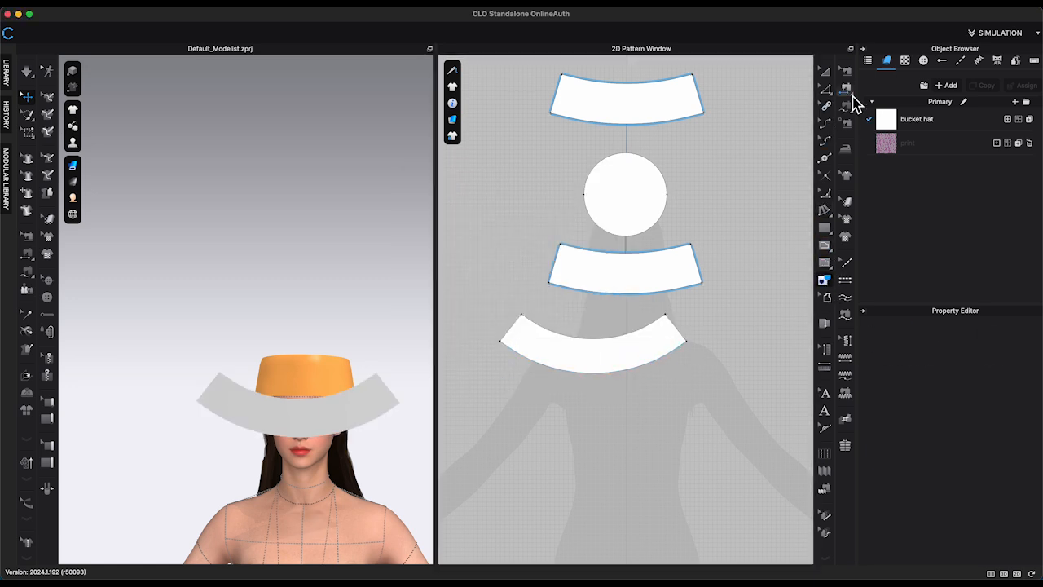
pyautogui.click(653, 330)
pyautogui.moveTo(391, 366); pyautogui.dragTo(429, 359, button='right')
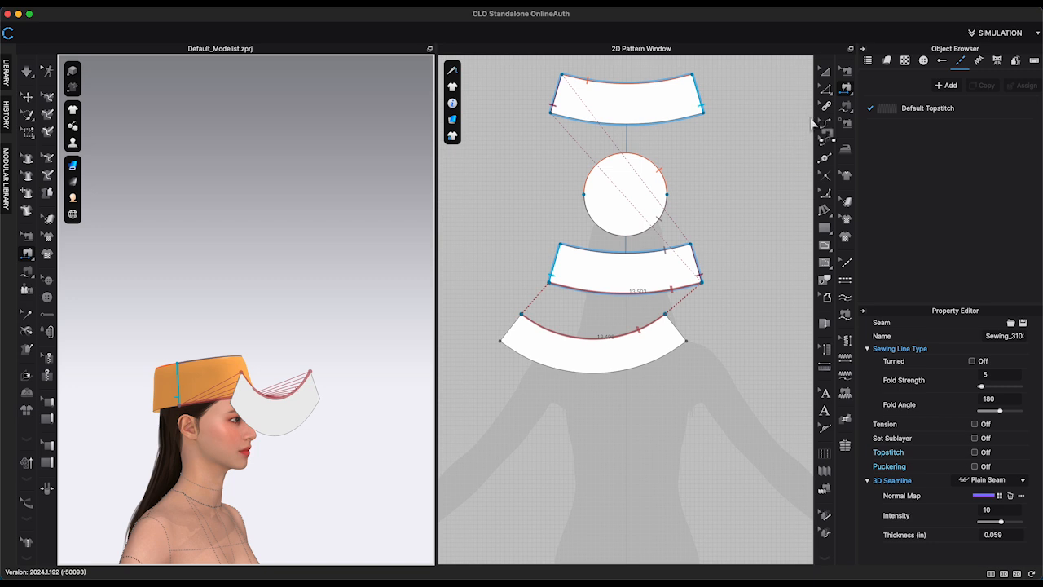
# - Copy the brim piece and paste the duplicate above the back side panel
pyautogui.click(826, 70)
pyautogui.click(652, 347)
pyautogui.press('super+c')
pyautogui.press('super+v')
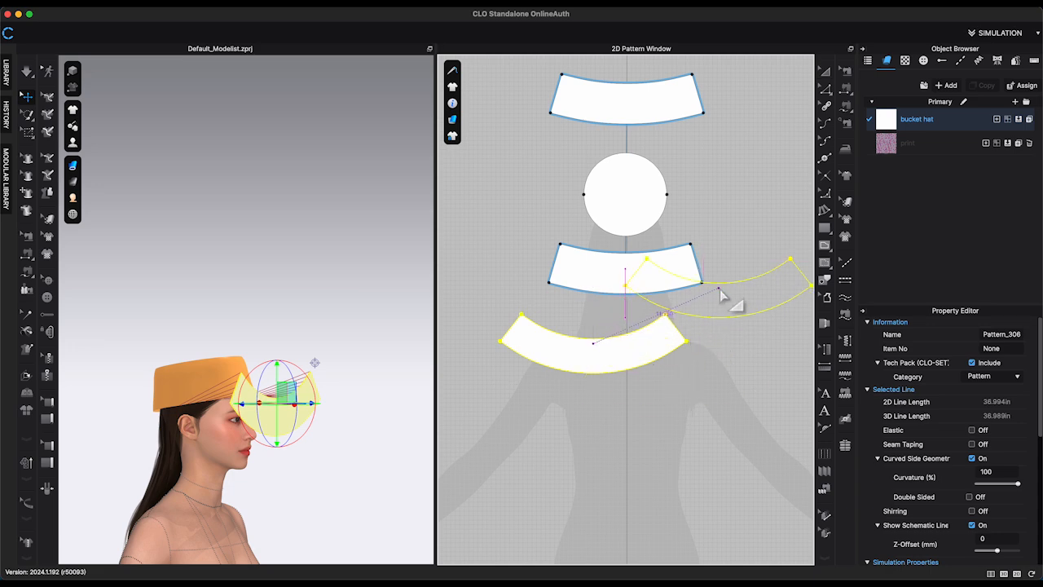
pyautogui.moveTo(720, 291); pyautogui.dragTo(711, 412, button='middle')
pyautogui.click(608, 159)
# - Move the copied brim piece in 3D so it stands behind the head at the height of the crown's lower edge
pyautogui.press('4')
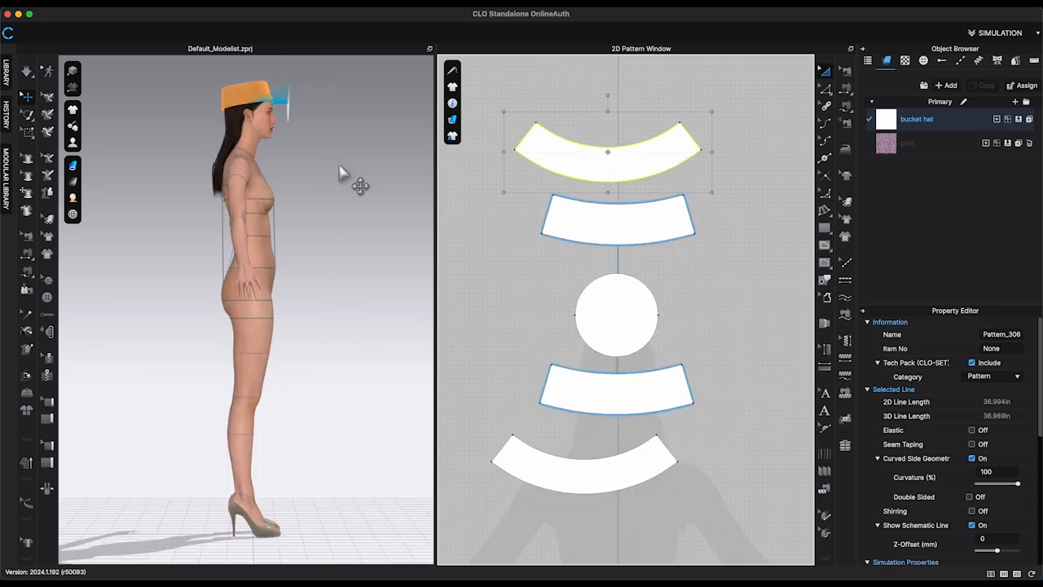
pyautogui.moveTo(342, 172); pyautogui.dragTo(344, 376, button='middle')
pyautogui.moveTo(312, 144); pyautogui.dragTo(221, 304)
pyautogui.press('5')
pyautogui.moveTo(304, 234); pyautogui.dragTo(300, 252)
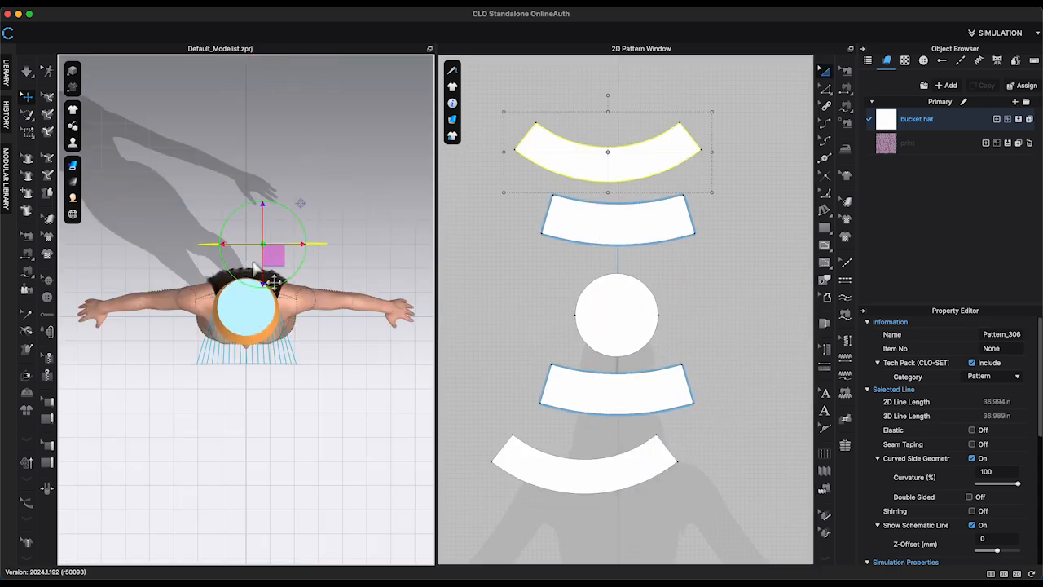
pyautogui.press('4')
pyautogui.click(307, 213)
pyautogui.click(273, 244)
pyautogui.click(292, 229)
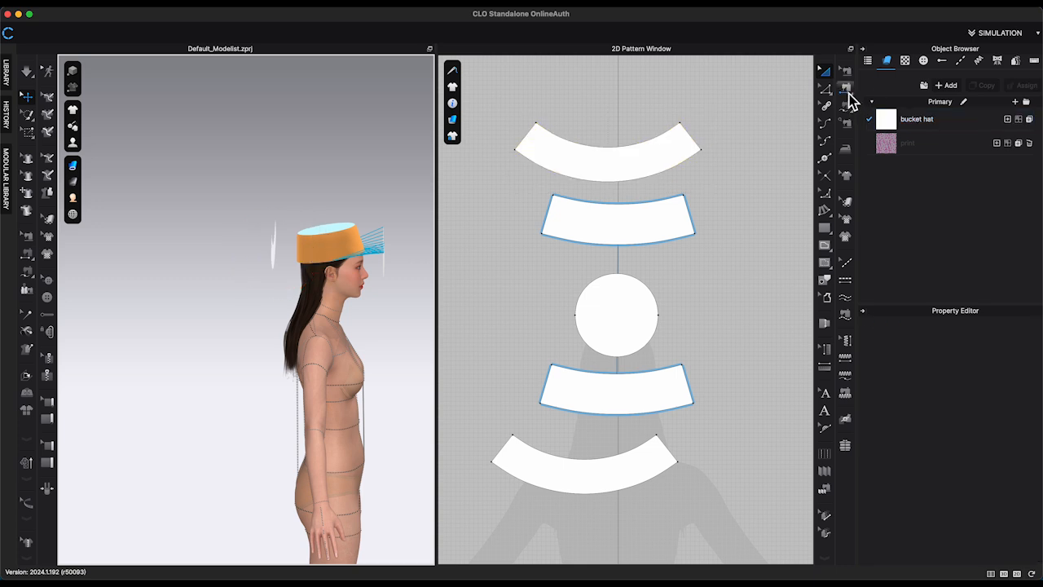
# - Sew the back brim's upper edge to the back side panel and join the side edges of both brim pieces
pyautogui.click(847, 88)
pyautogui.click(577, 243)
pyautogui.click(528, 135)
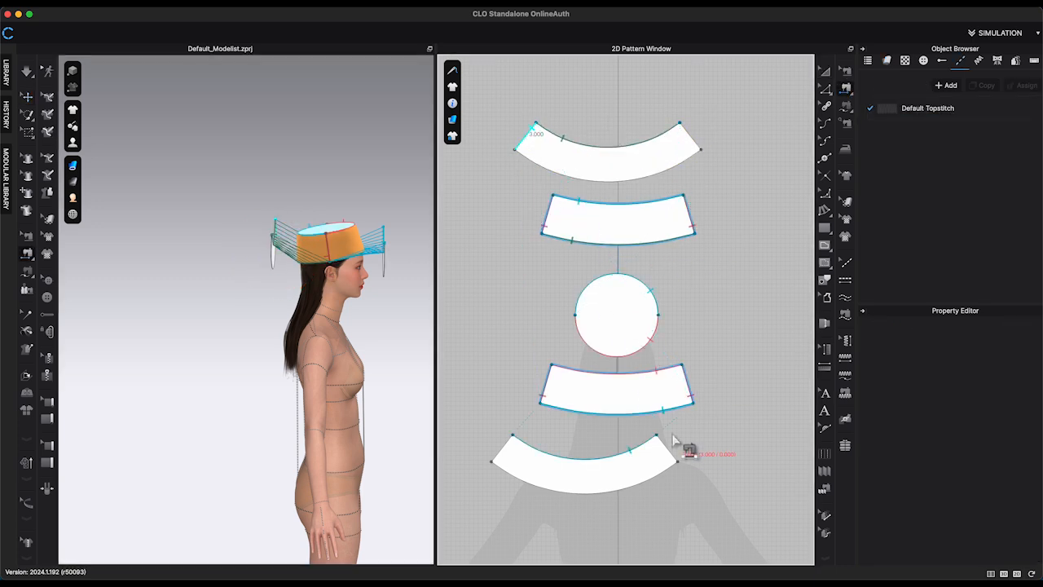
pyautogui.click(664, 442)
pyautogui.click(683, 131)
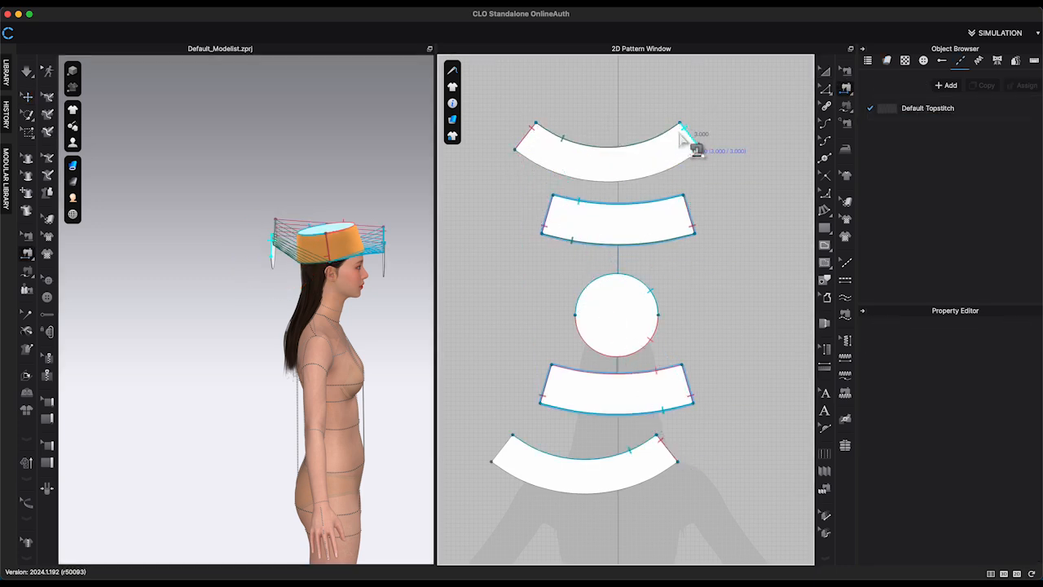
pyautogui.click(510, 446)
# - Strengthen both brim pieces and simulate so they drape around the crown
pyautogui.click(28, 99)
pyautogui.moveTo(326, 245); pyautogui.dragTo(263, 245, button='right')
pyautogui.click(270, 257)
pyautogui.keyDown('shift'); pyautogui.click(373, 268); pyautogui.keyUp('shift')
pyautogui.rightClick(375, 268)
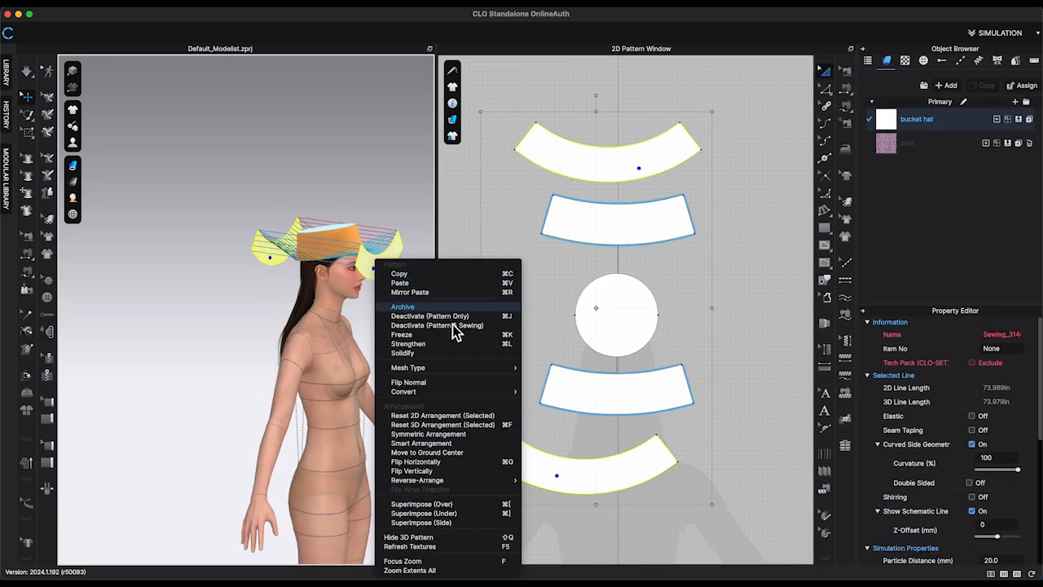
pyautogui.click(430, 343)
pyautogui.press('space')
pyautogui.moveTo(391, 359); pyautogui.dragTo(375, 351, button='right')
pyautogui.moveTo(753, 281); pyautogui.dragTo(782, 278, button='middle')
pyautogui.press('space')
# - Select all hat patterns, shift the hat up and back on the head in 3D, and simulate
pyautogui.press('super+a')
pyautogui.moveTo(419, 317); pyautogui.dragTo(358, 326, button='right')
pyautogui.scroll(3, 359, 326)
pyautogui.moveTo(303, 242); pyautogui.dragTo(287, 225)
pyautogui.press('space')
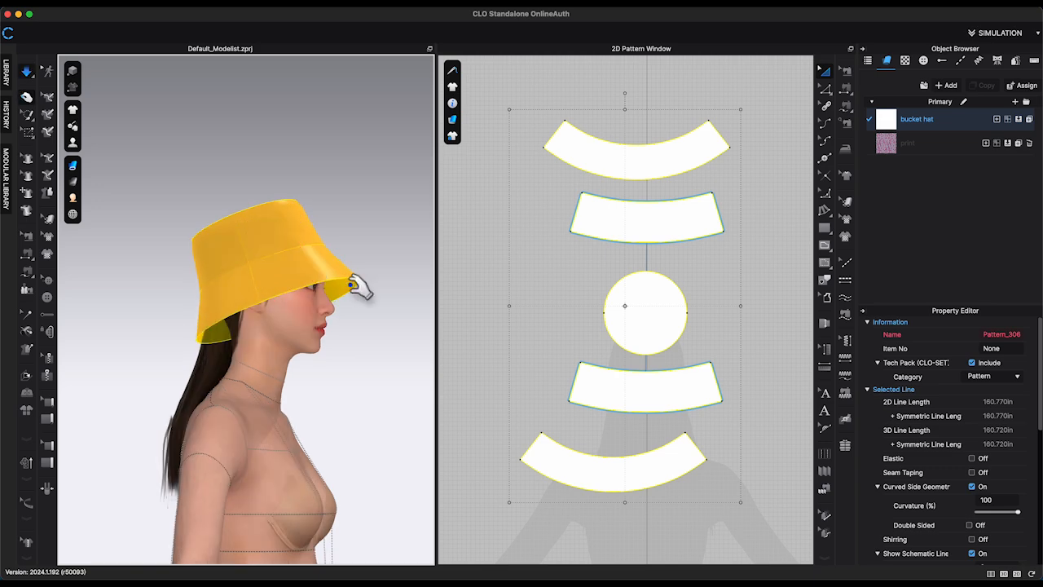
pyautogui.moveTo(360, 285); pyautogui.dragTo(268, 217, button='right')
pyautogui.rightClick(336, 217)
pyautogui.click(376, 193)
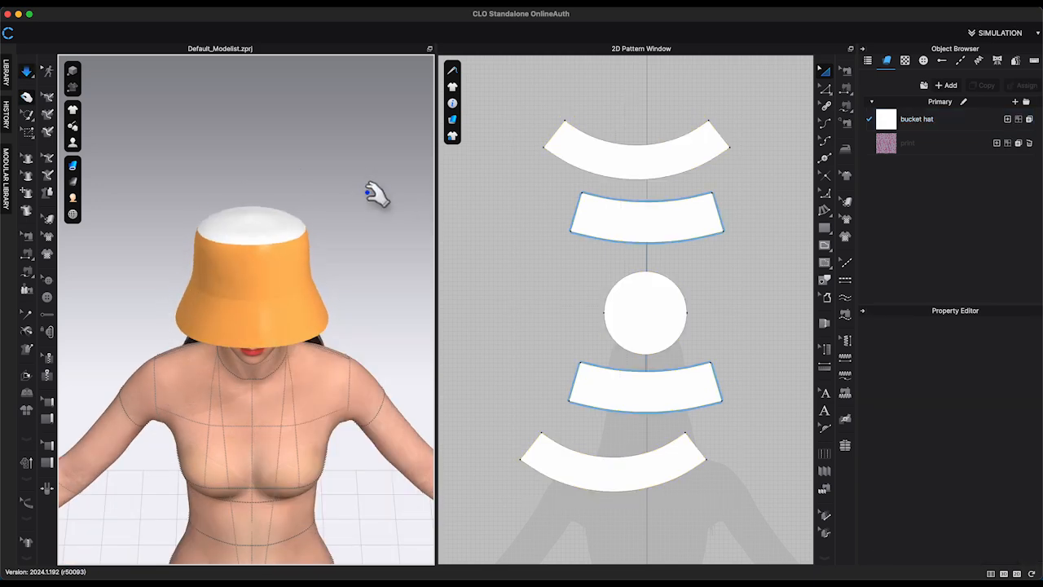
# - Select the whole hat again, nudge it slightly higher on the head, and let the simulation settle it
pyautogui.moveTo(367, 194); pyautogui.dragTo(522, 119, button='right')
pyautogui.press('super+a')
pyautogui.moveTo(296, 172); pyautogui.dragTo(287, 155)
pyautogui.moveTo(384, 238); pyautogui.dragTo(261, 245, button='right')
pyautogui.click(363, 367)
pyautogui.press('space')
# - Strengthen the crown circle and simulate until the top of the hat settles
pyautogui.moveTo(383, 256)
pyautogui.mouseDown(button='middle')
pyautogui.moveTo(362, 367)
pyautogui.moveTo(373, 261)
pyautogui.mouseUp(button='middle')
pyautogui.scroll(-3, 362, 367)
pyautogui.scroll(4, 372, 261)
pyautogui.moveTo(373, 403)
pyautogui.mouseDown(button='right')
pyautogui.moveTo(353, 378)
pyautogui.moveTo(261, 378)
pyautogui.moveTo(280, 403)
pyautogui.moveTo(373, 401)
pyautogui.mouseUp(button='right')
pyautogui.click(285, 375)
pyautogui.rightClick(296, 375)
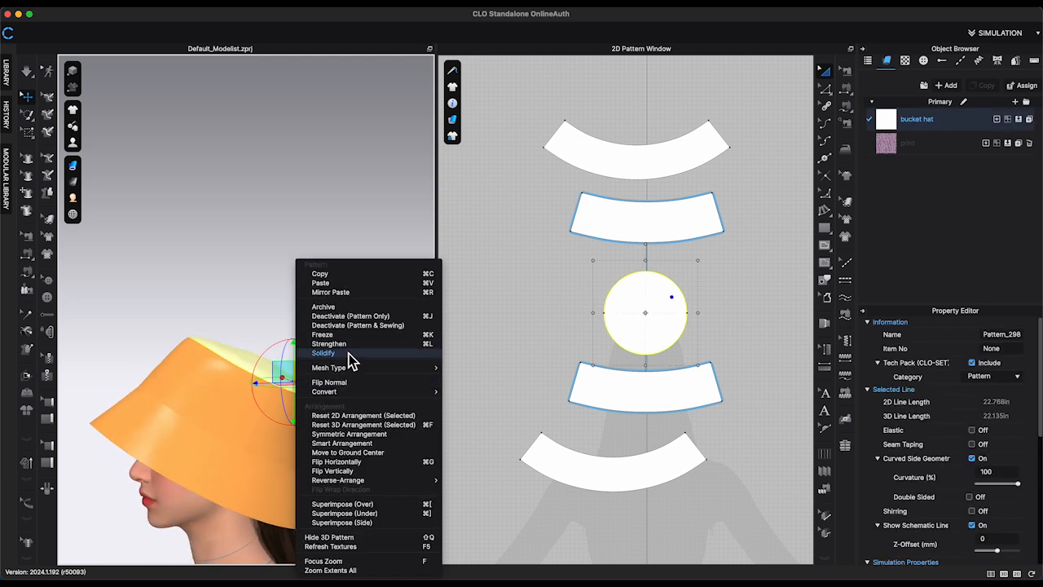
pyautogui.click(347, 344)
pyautogui.press('space')
pyautogui.moveTo(347, 325)
pyautogui.mouseDown(button='right')
pyautogui.moveTo(275, 324)
pyautogui.moveTo(364, 331)
pyautogui.mouseUp(button='right')
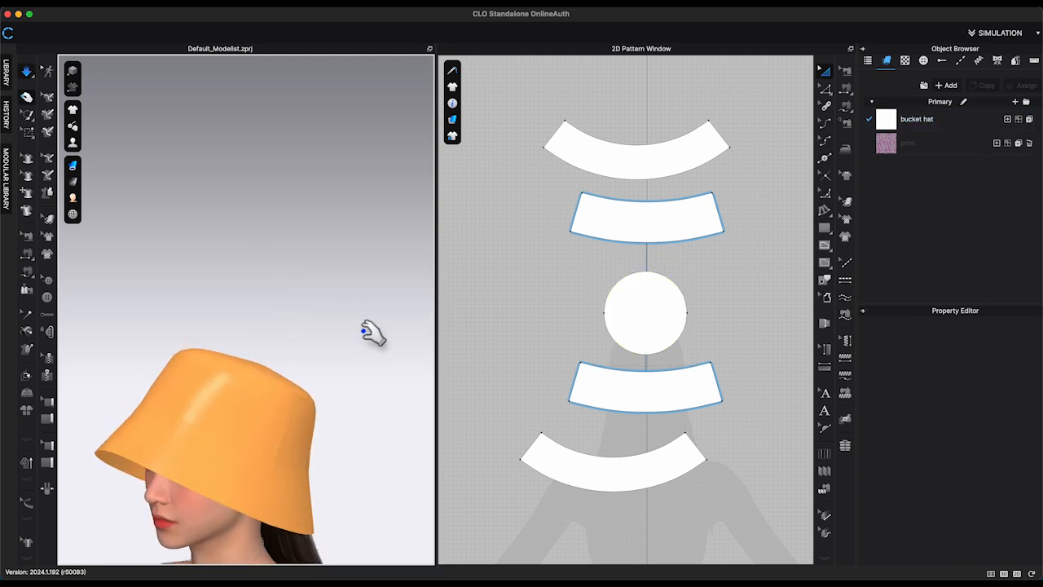
pyautogui.press('space')
# - Select all hat patterns and remove their strengthening
pyautogui.press('2')
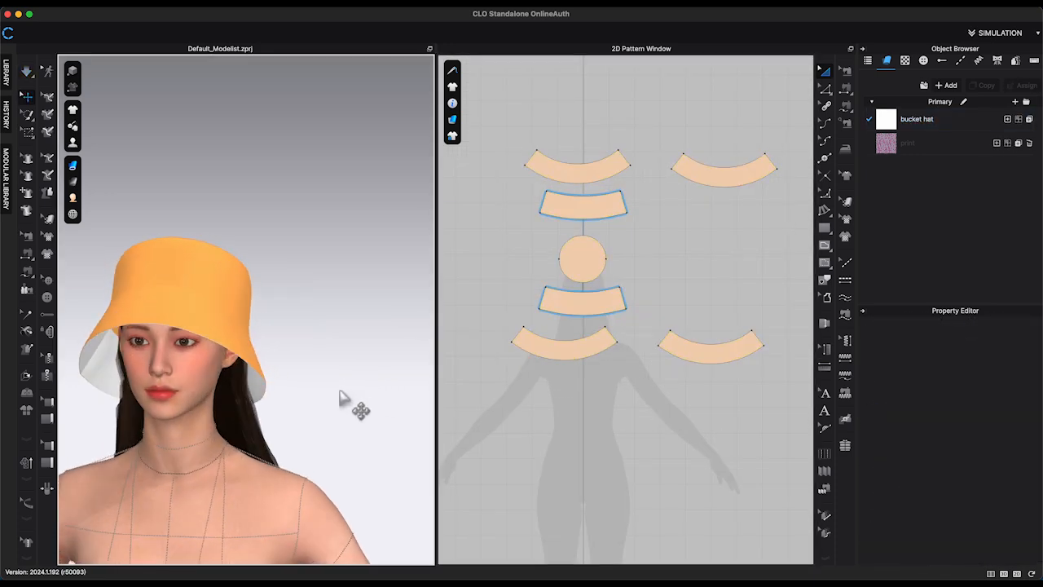
pyautogui.hotkey('ctrl', 'a')
pyautogui.rightClick(582, 367)
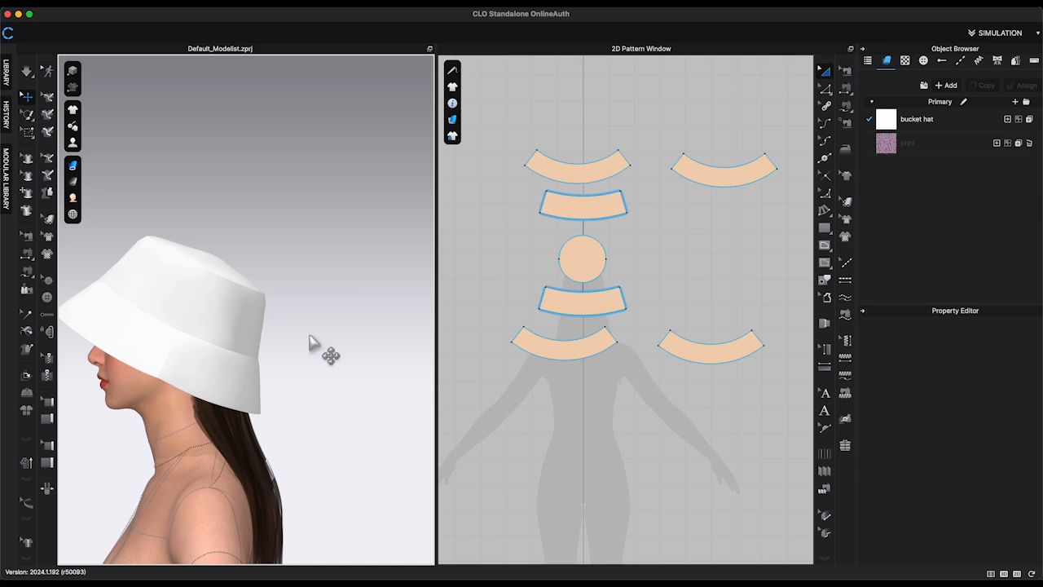
# - Distribute four evenly spaced internal lines between the upper and lower edges of the outer front and back brim pieces
pyautogui.press('2')
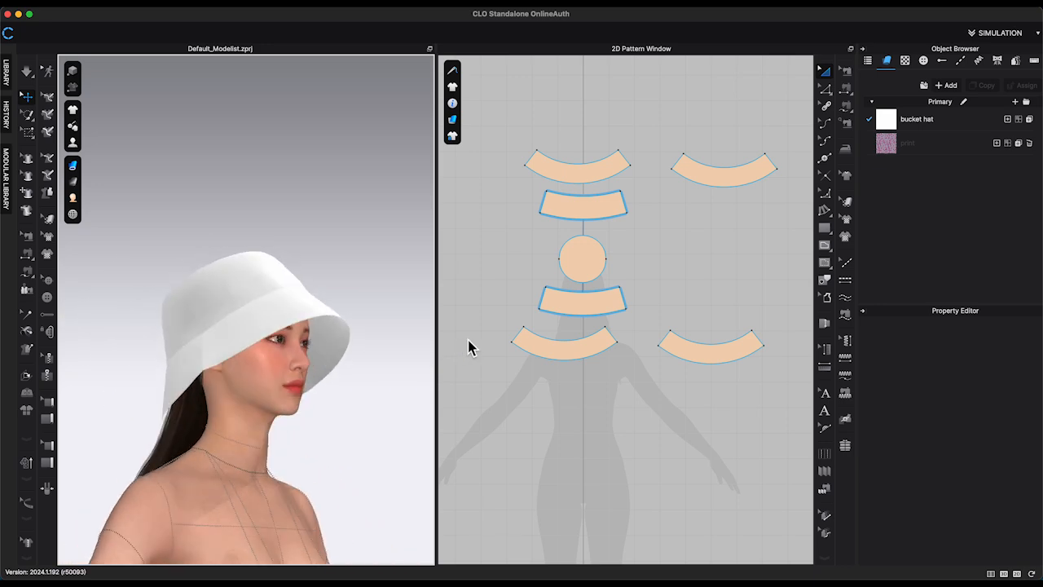
pyautogui.click(607, 179)
pyautogui.scroll(2, 603, 183)
pyautogui.scroll(3, 603, 183)
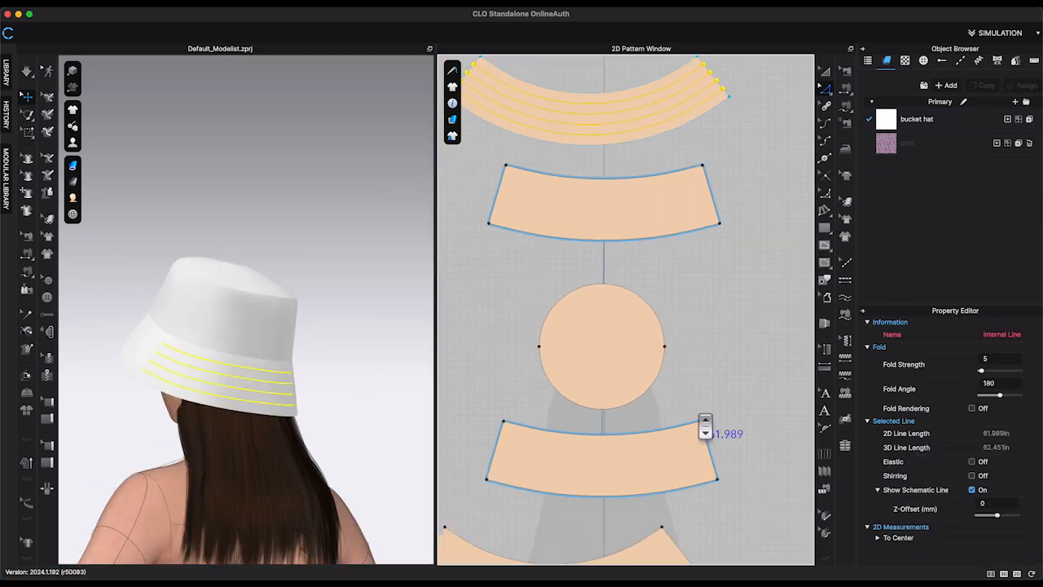
pyautogui.click(693, 542)
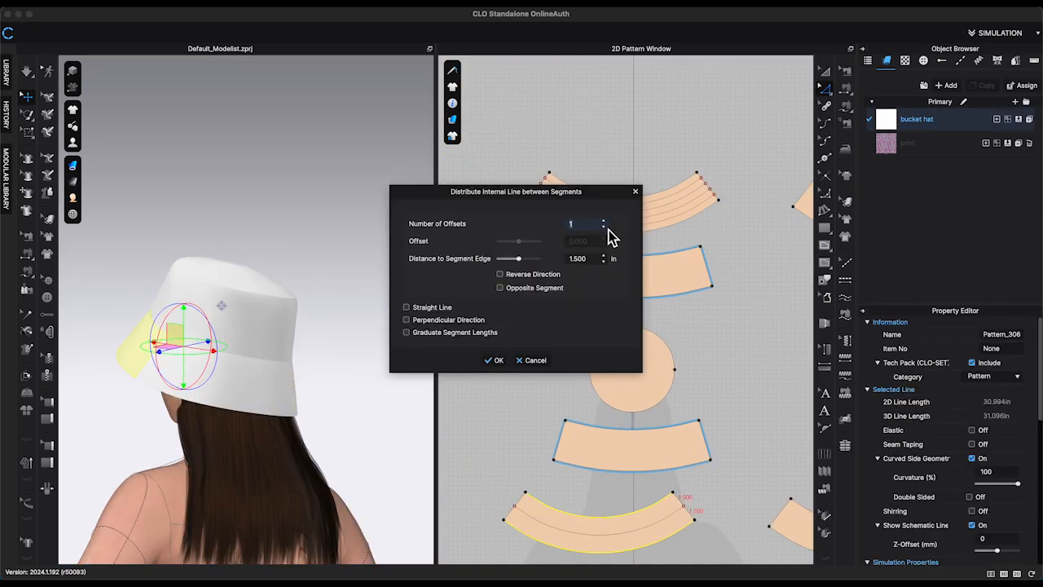
pyautogui.click(608, 232)
pyautogui.click(494, 359)
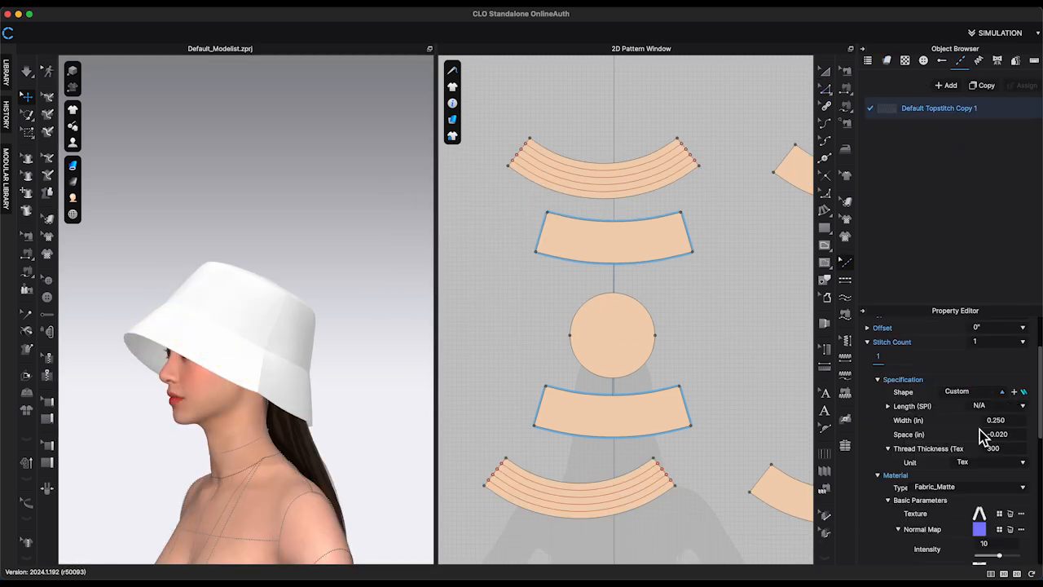
# - Set the topstitch length to SPI-8 and its thread thickness to 200 Tex
pyautogui.click(1024, 425)
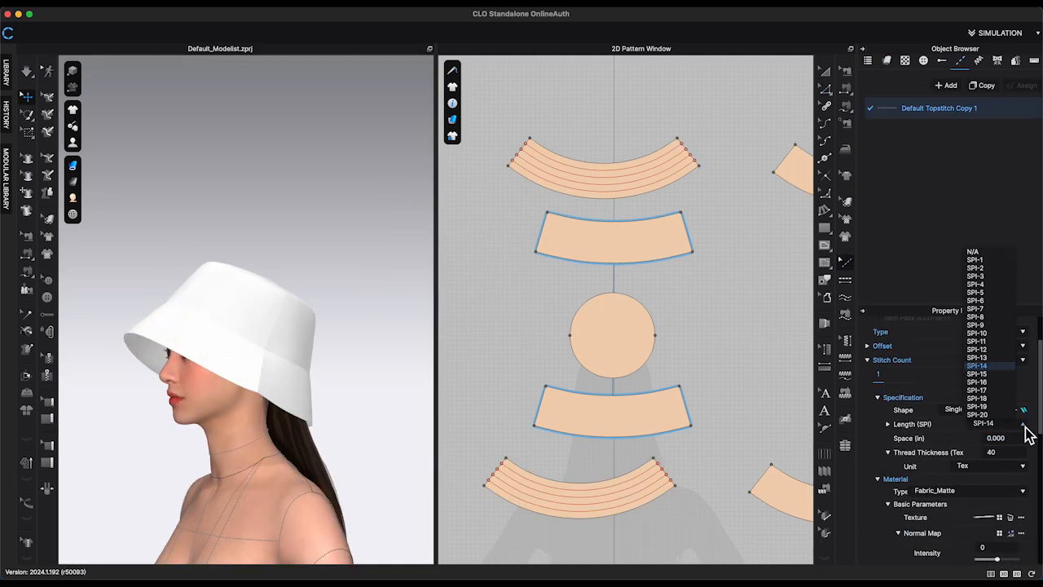
pyautogui.click(1023, 425)
pyautogui.click(987, 324)
pyautogui.click(1007, 452)
pyautogui.write('200')
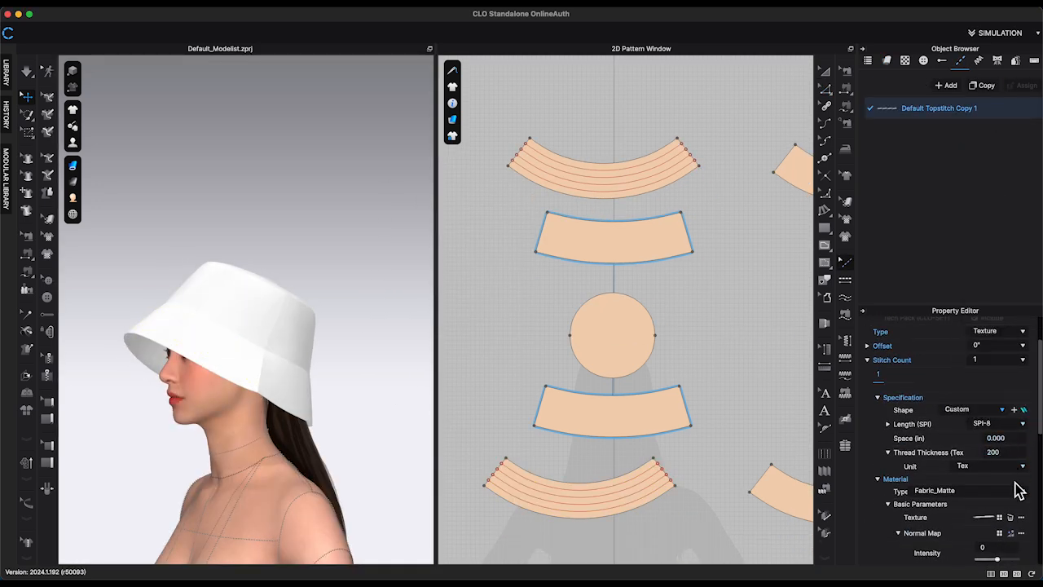
pyautogui.scroll(-5, 1018, 488)
pyautogui.click(1021, 469)
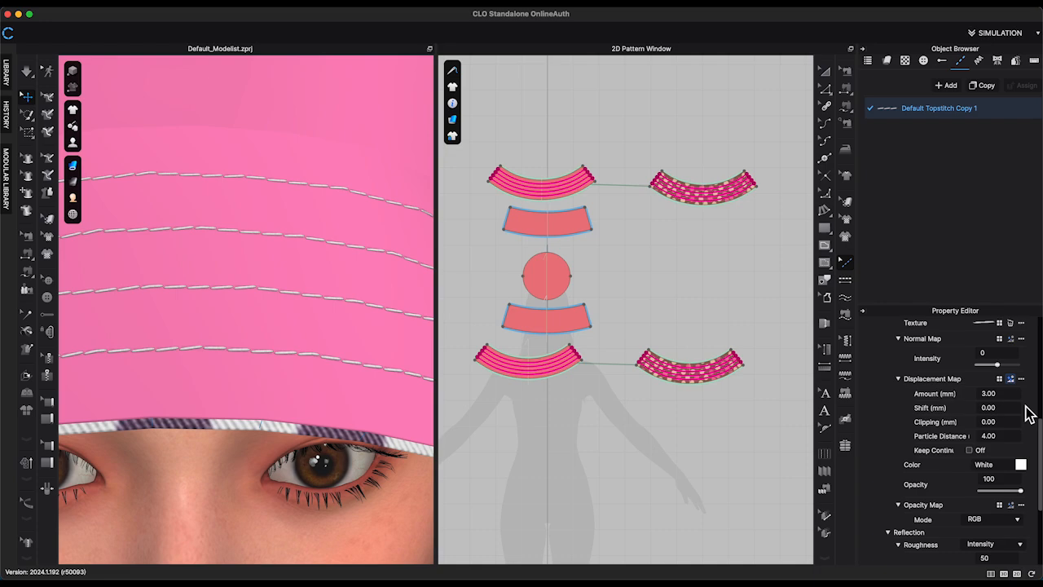
pyautogui.scroll(5, 1017, 444)
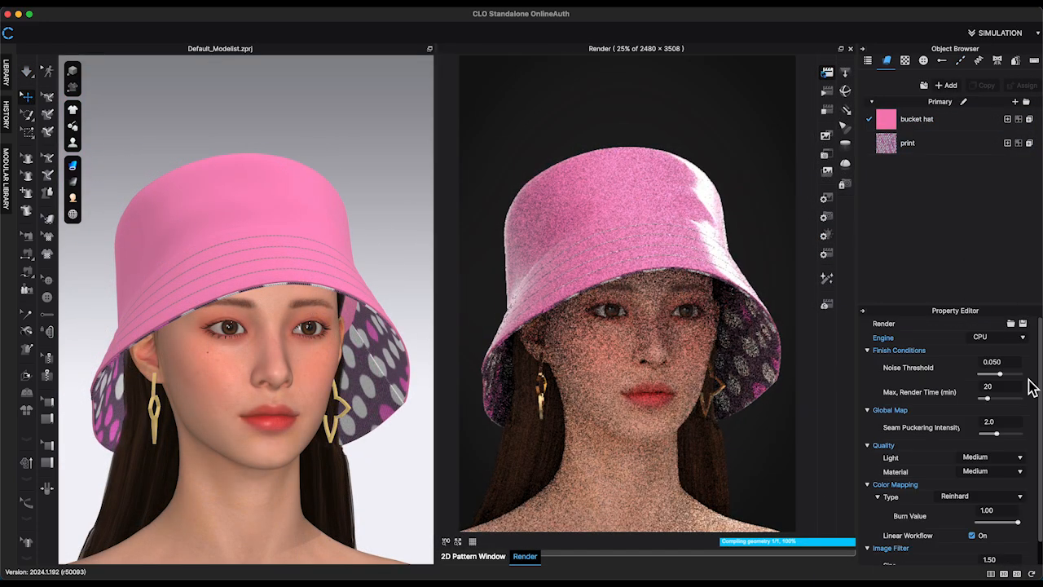
pyautogui.click(1014, 368)
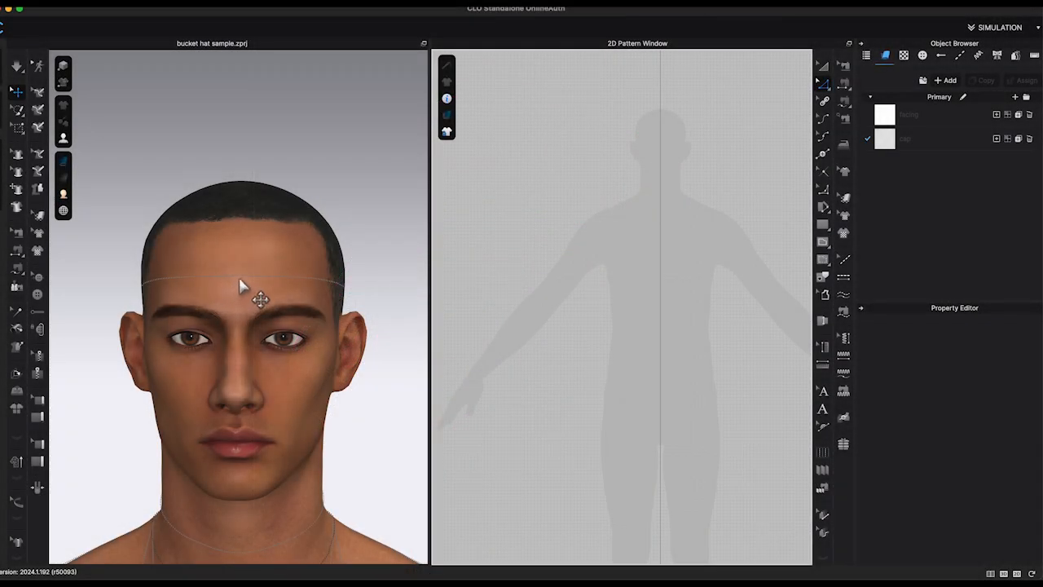
# - Check the avatar's head circumference and create a rectangle pattern 23 in wide and 6 in high over the head
pyautogui.click(242, 283)
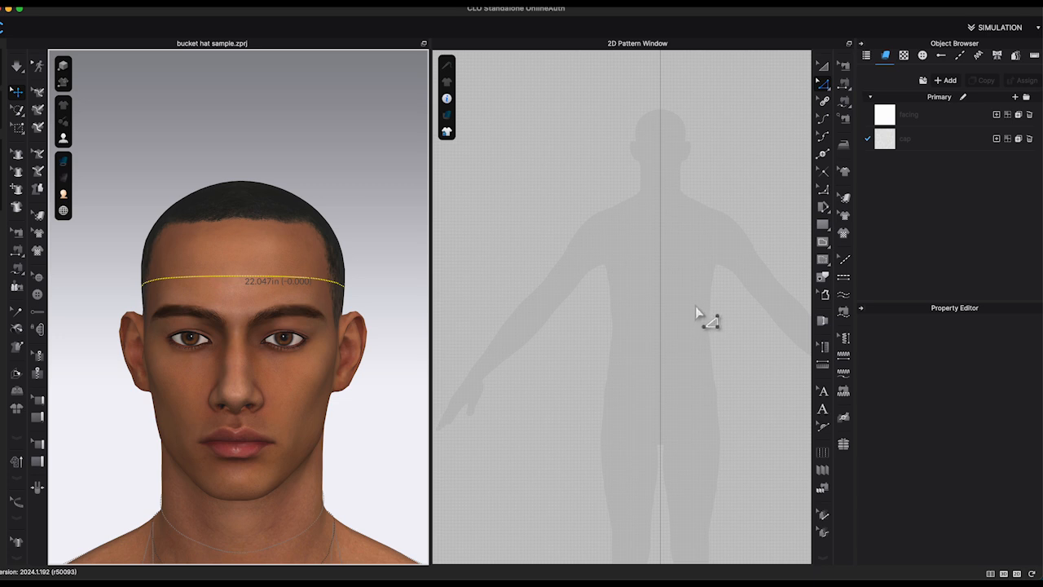
pyautogui.scroll(2, 697, 310)
pyautogui.scroll(1, 699, 312)
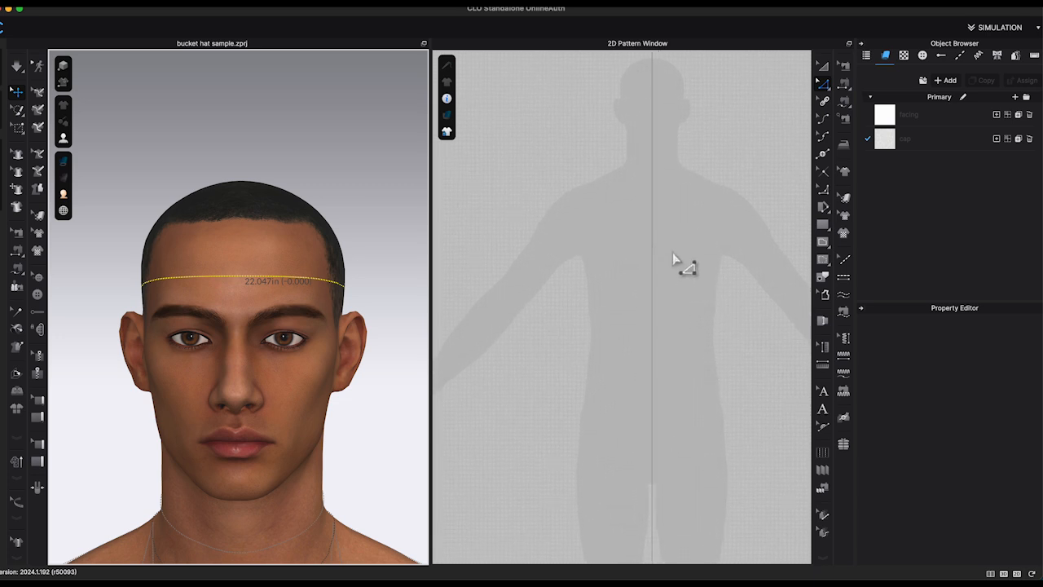
pyautogui.moveTo(673, 253); pyautogui.dragTo(664, 447, button='middle')
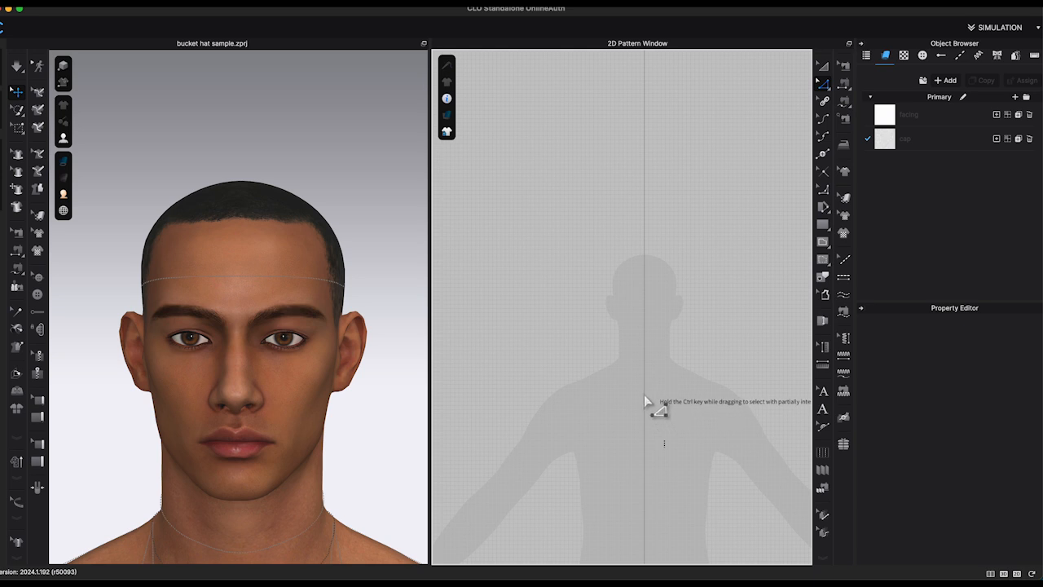
pyautogui.scroll(6, 644, 395)
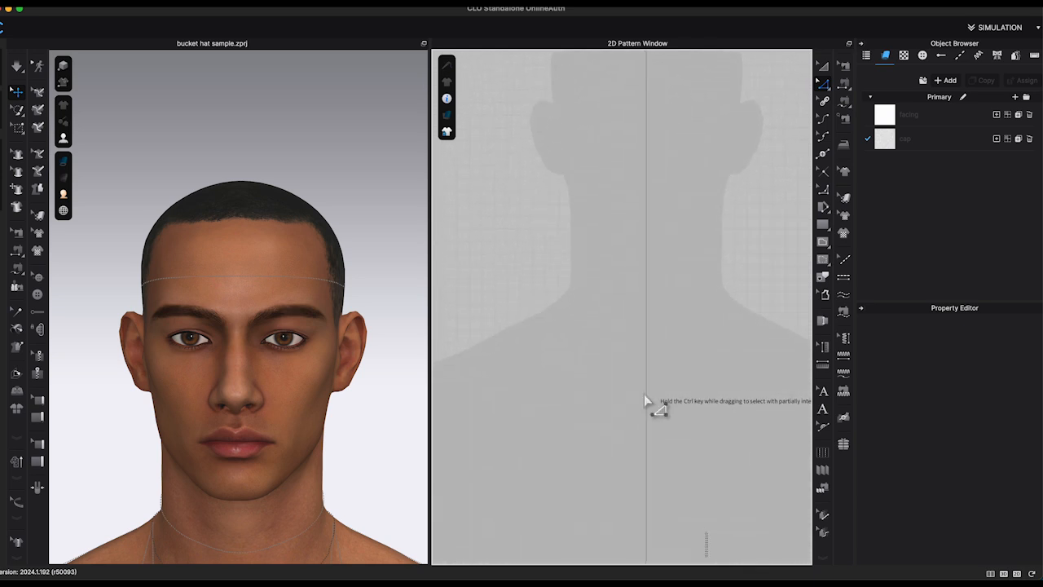
pyautogui.scroll(-3, 645, 390)
pyautogui.moveTo(646, 383); pyautogui.dragTo(649, 518, button='middle')
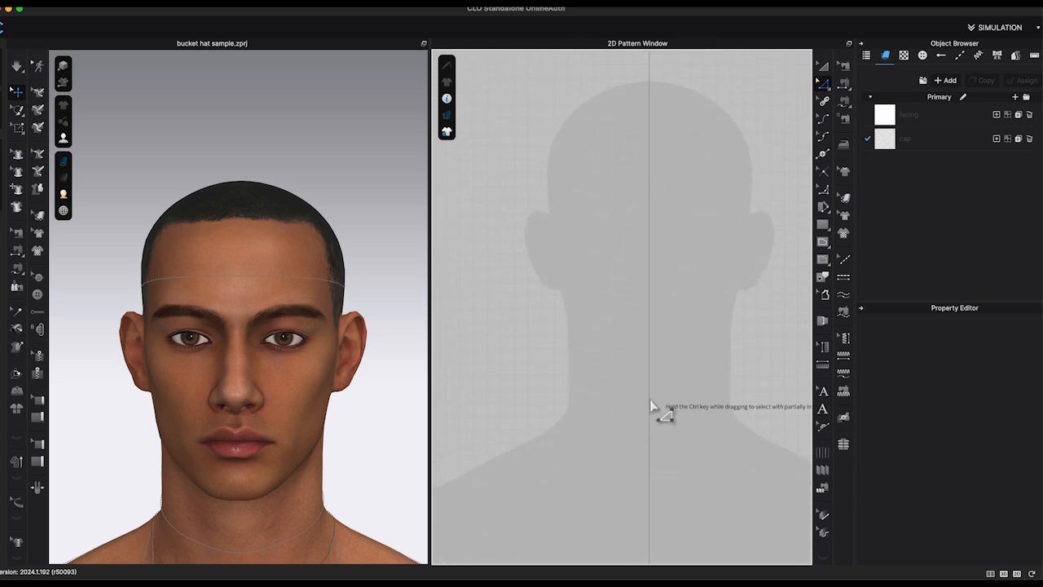
pyautogui.moveTo(670, 281); pyautogui.dragTo(666, 306, button='middle')
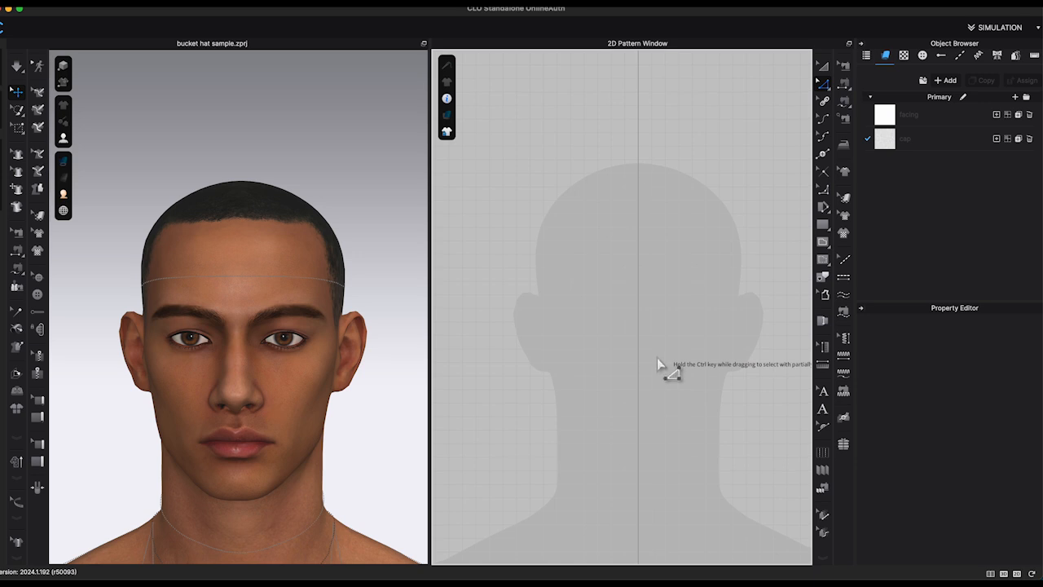
pyautogui.click(822, 224)
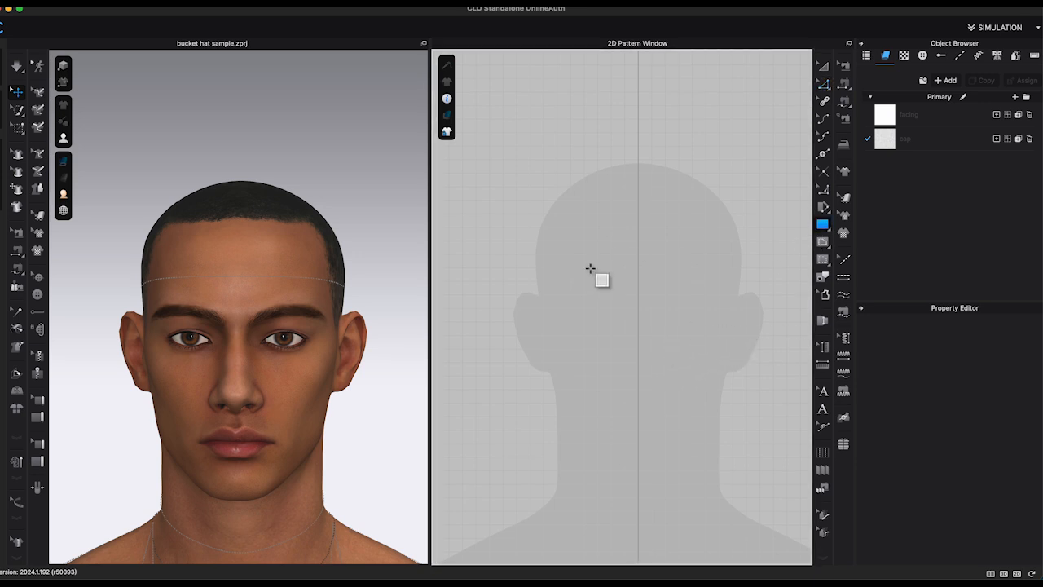
pyautogui.click(590, 269)
pyautogui.write('23')
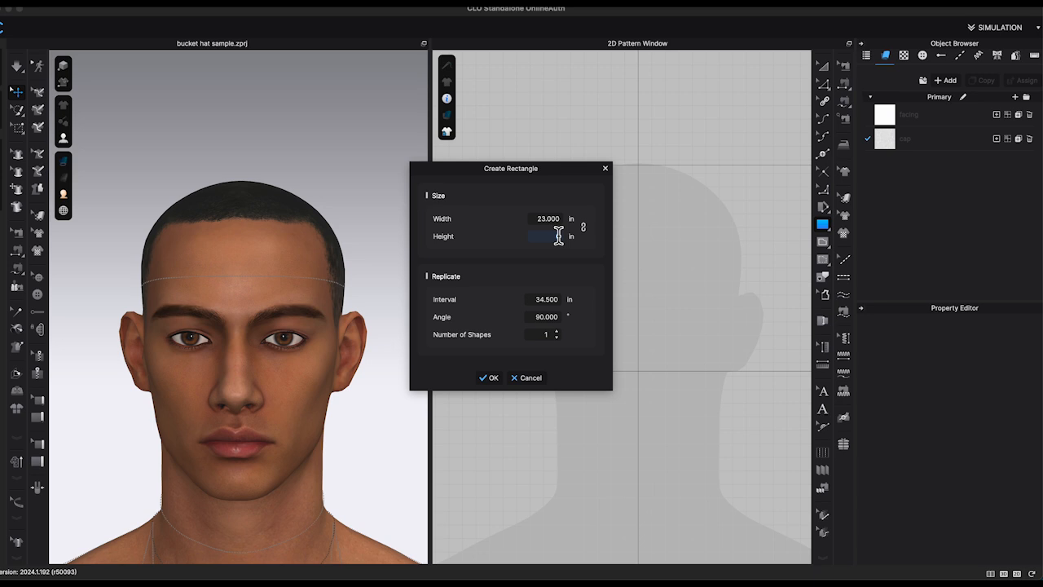
pyautogui.click(502, 378)
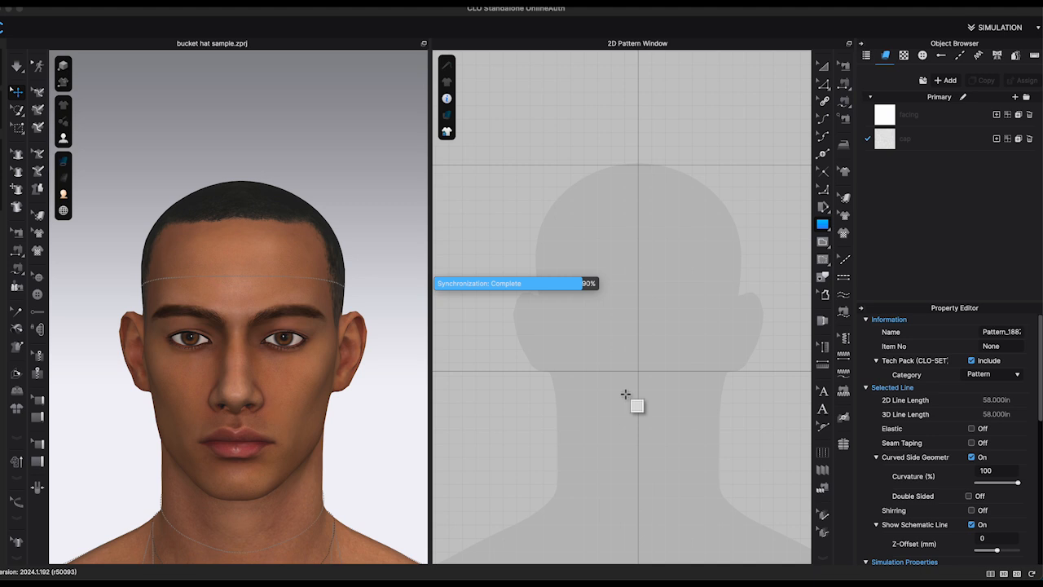
# - Distribute five evenly spaced internal lines between the rectangle's two short side edges
pyautogui.scroll(-5, 625, 394)
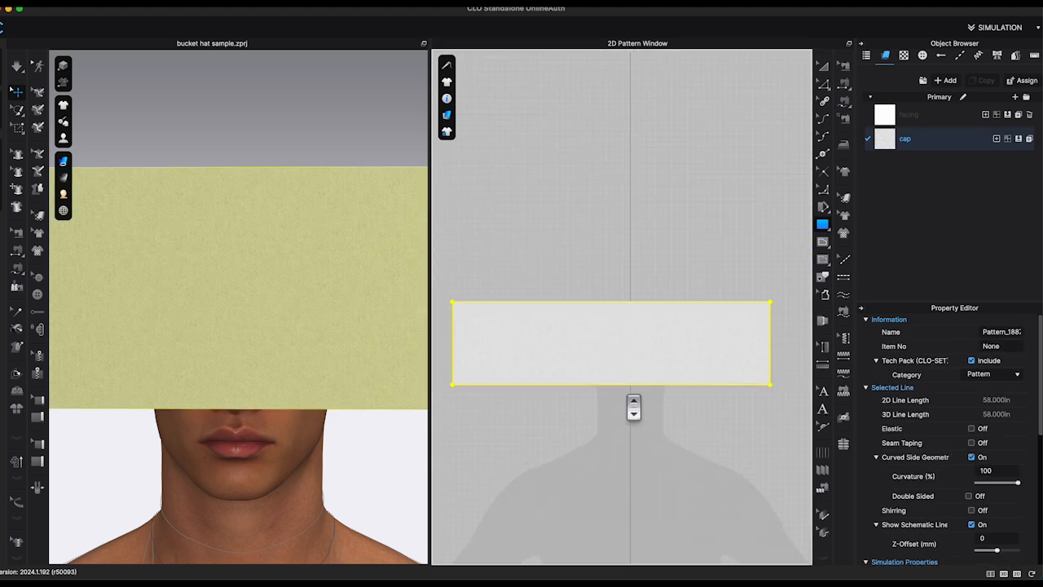
pyautogui.scroll(-1, 636, 400)
pyautogui.scroll(-1, 771, 177)
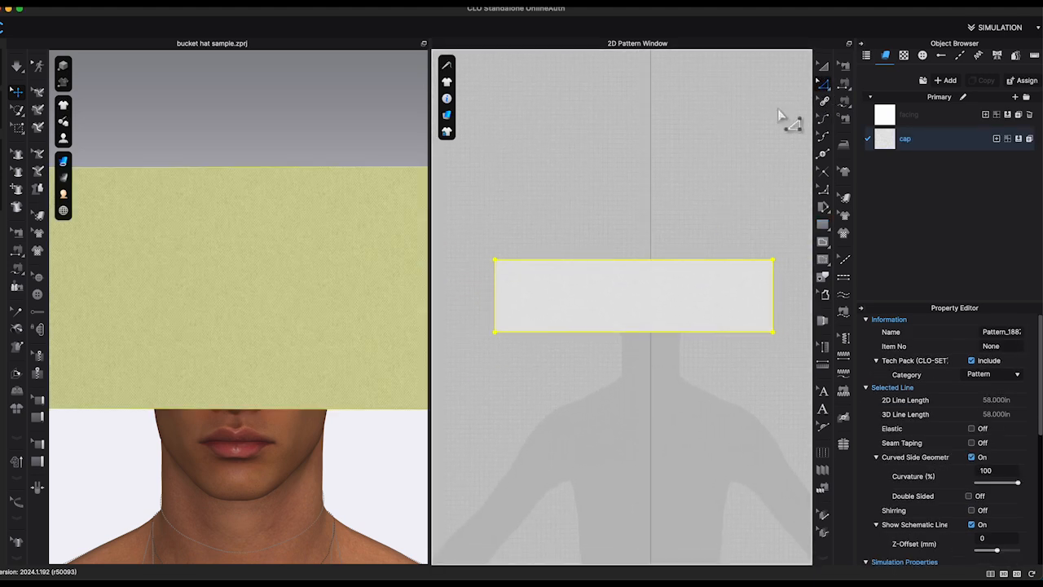
pyautogui.click(779, 110)
pyautogui.click(497, 302)
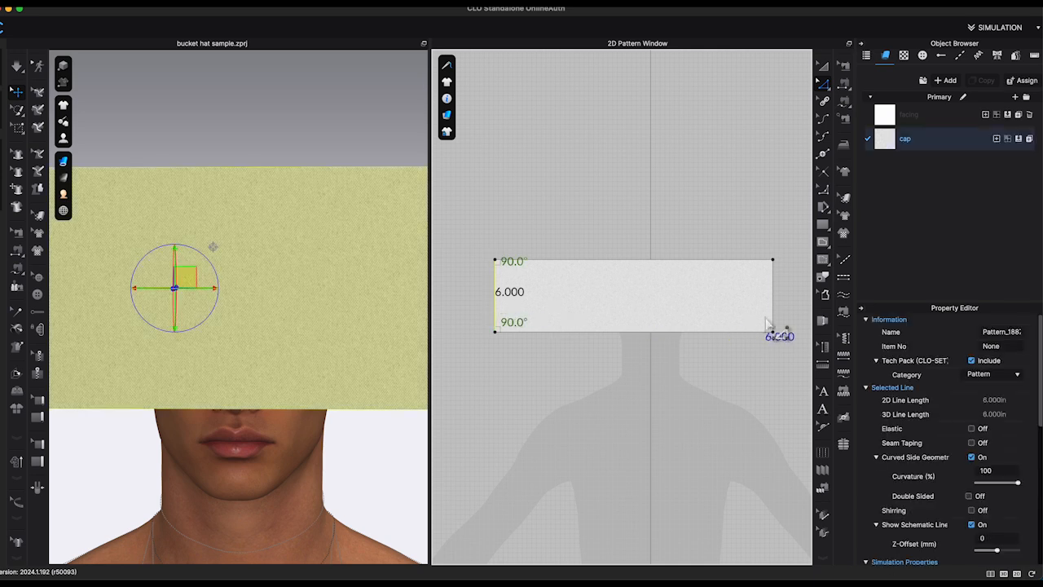
pyautogui.rightClick(776, 315)
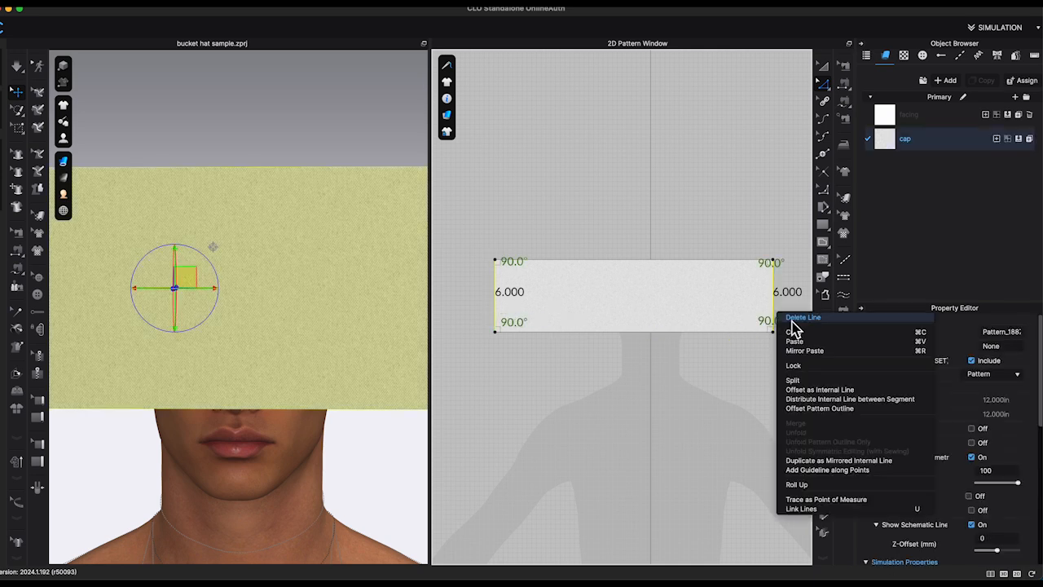
pyautogui.click(846, 399)
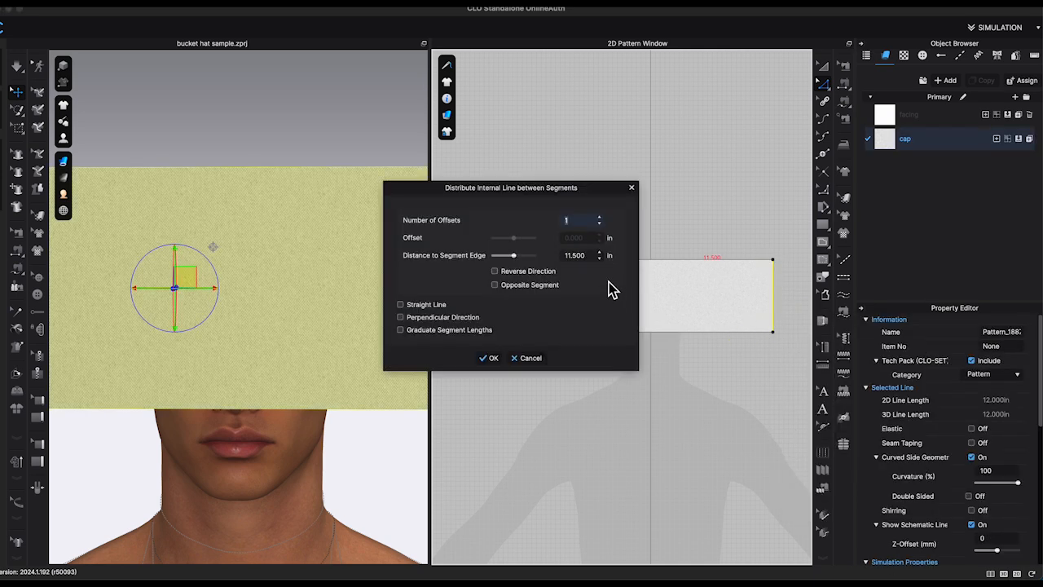
pyautogui.moveTo(551, 193); pyautogui.dragTo(377, 81)
pyautogui.click(431, 105)
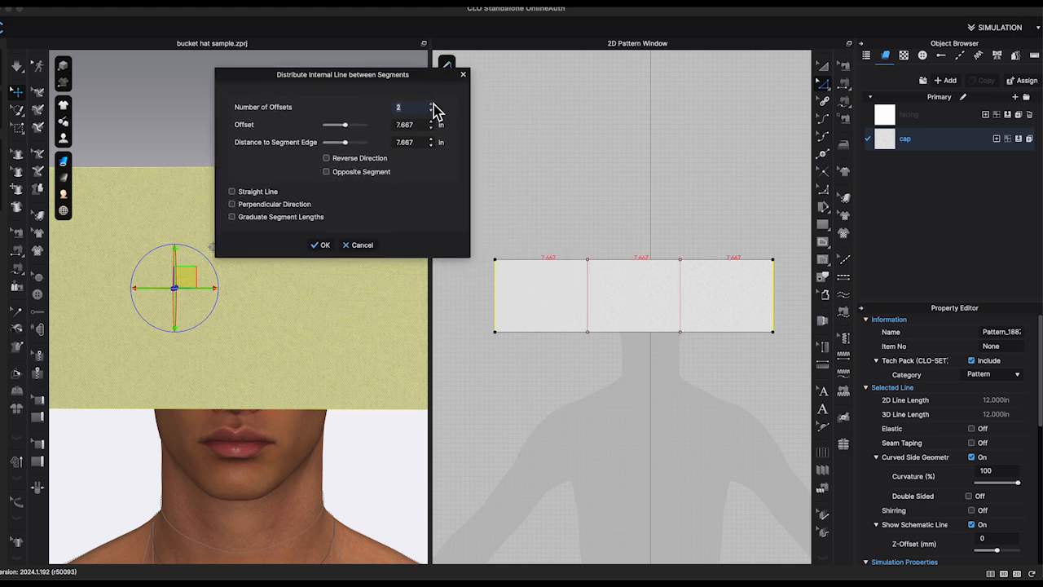
pyautogui.click(431, 105)
pyautogui.click(431, 106)
pyautogui.click(431, 105)
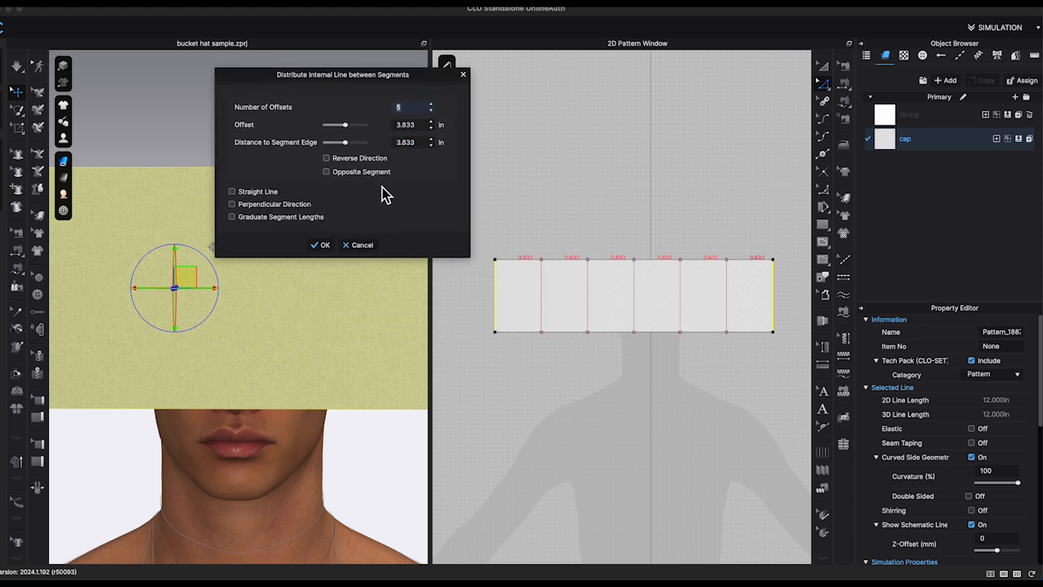
pyautogui.click(322, 245)
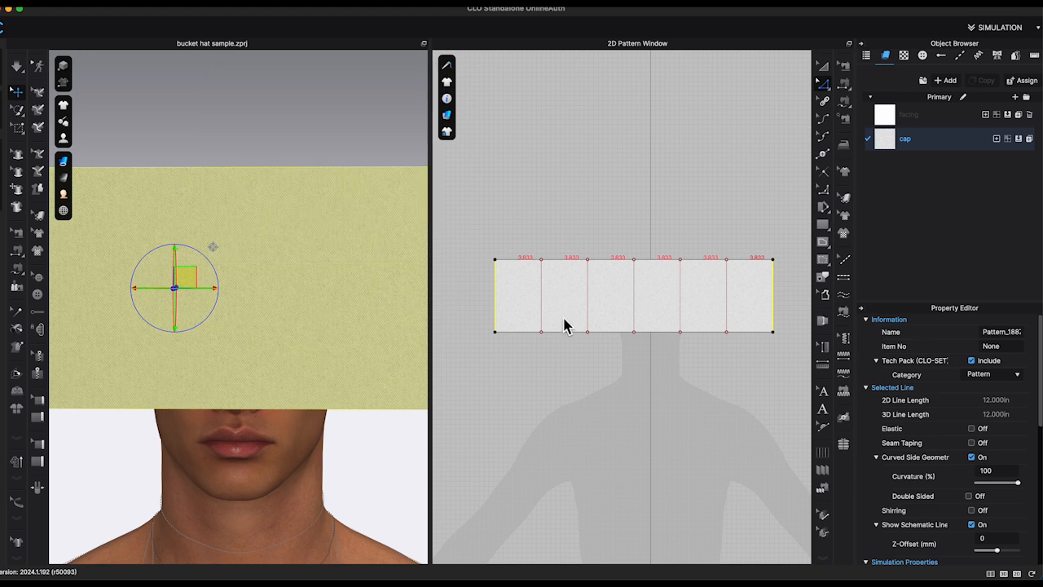
# - Cut and sew the rectangle along its five internal lines, and delete every resulting panel except the one over the avatar's head
pyautogui.rightClick(637, 319)
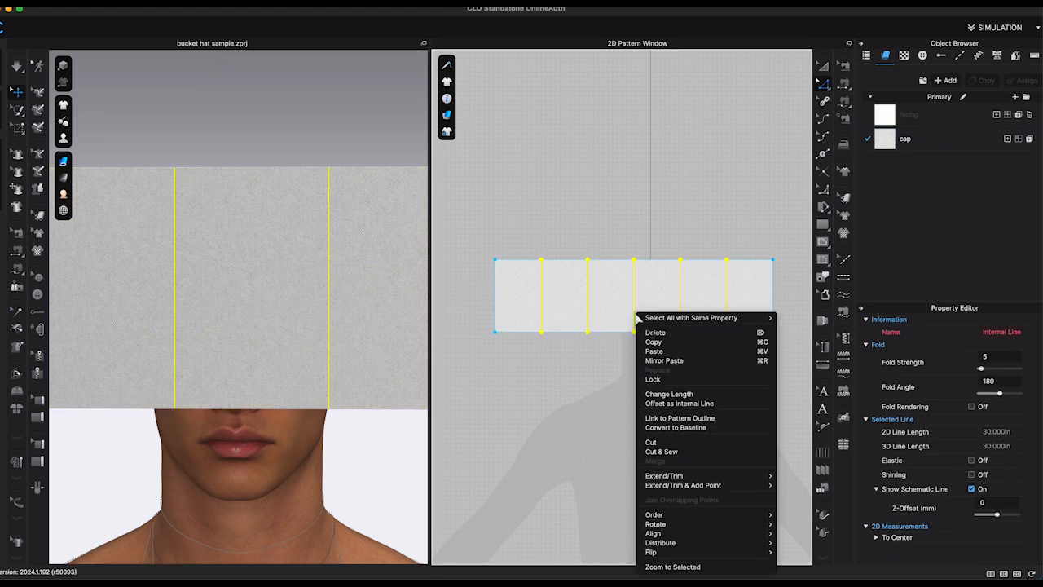
pyautogui.click(676, 453)
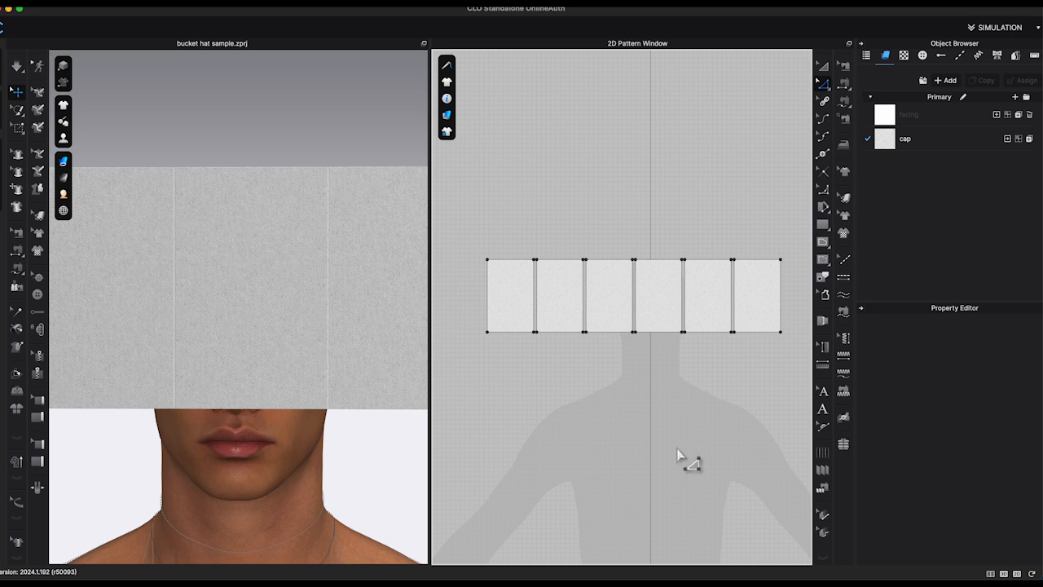
pyautogui.click(823, 65)
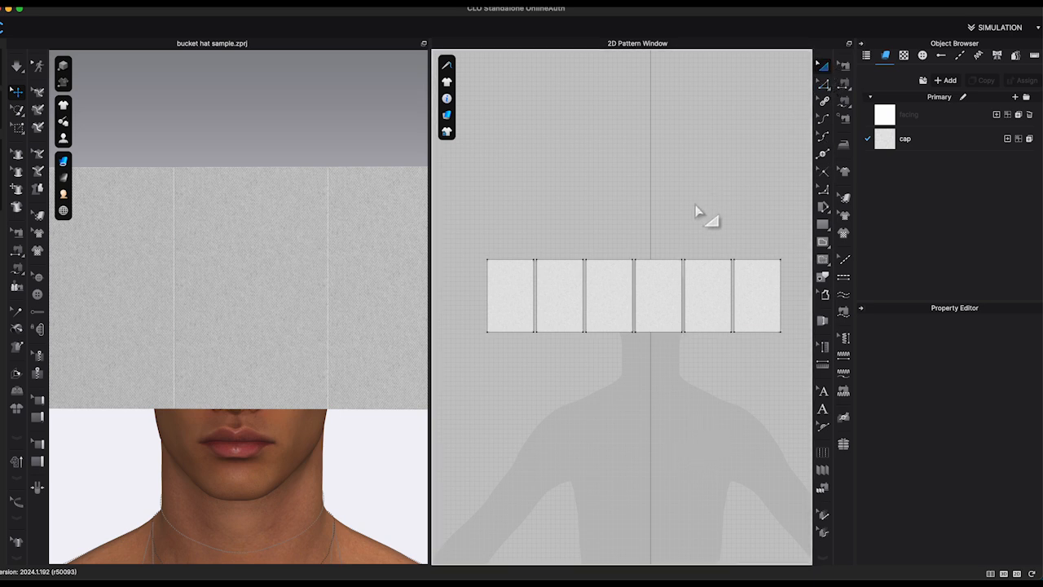
pyautogui.moveTo(694, 223); pyautogui.dragTo(784, 398)
pyautogui.press('Delete')
pyautogui.click(562, 309)
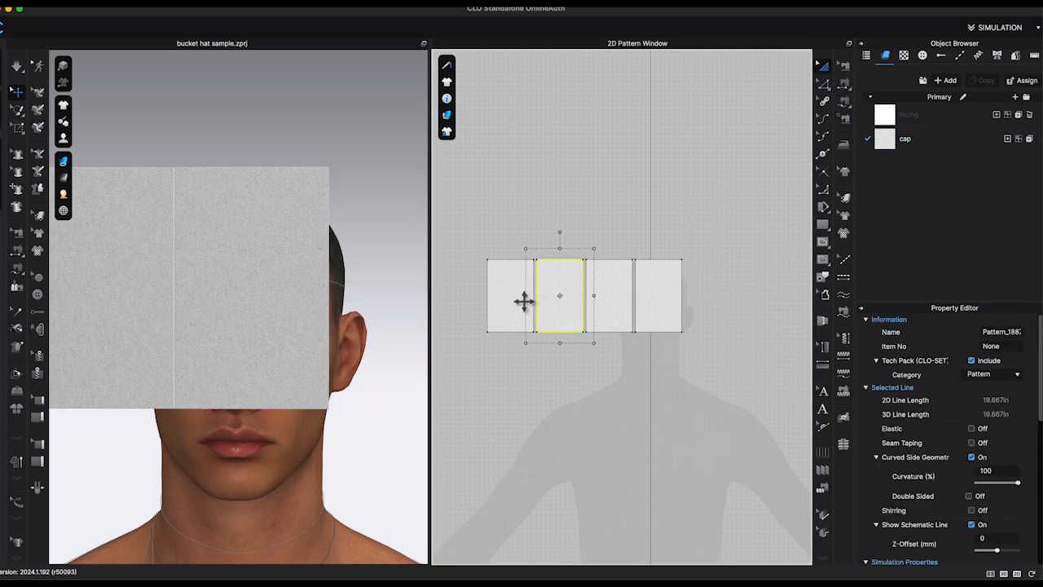
pyautogui.keyDown('shift'); pyautogui.click(527, 298); pyautogui.keyUp('shift')
pyautogui.press('Delete')
pyautogui.click(593, 301)
pyautogui.press('Delete')
# - Move the remaining panel in 3D up and toward the avatar's right side, off the centre of the face
pyautogui.click(289, 302)
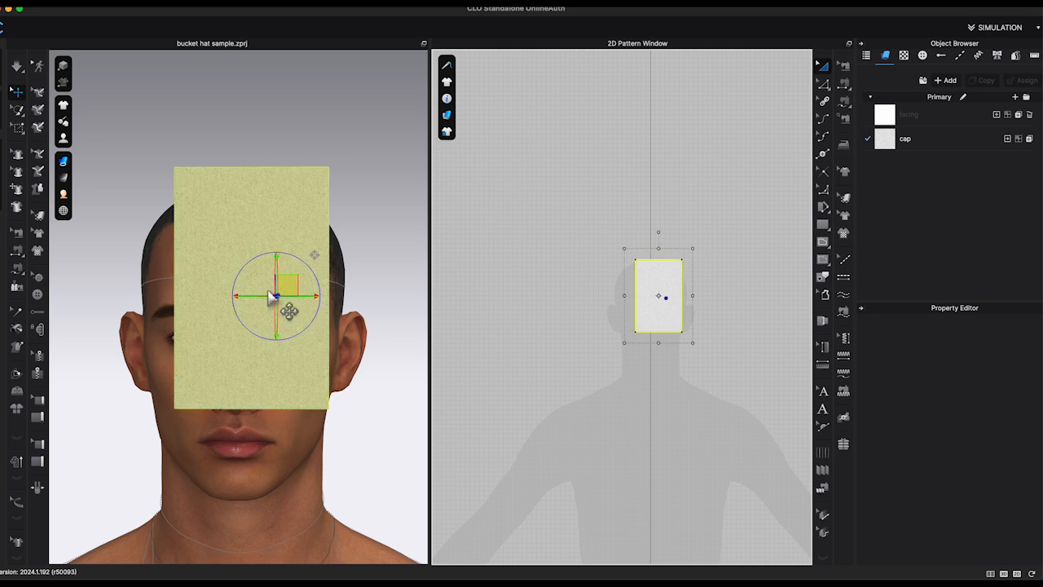
pyautogui.moveTo(289, 302); pyautogui.dragTo(195, 233)
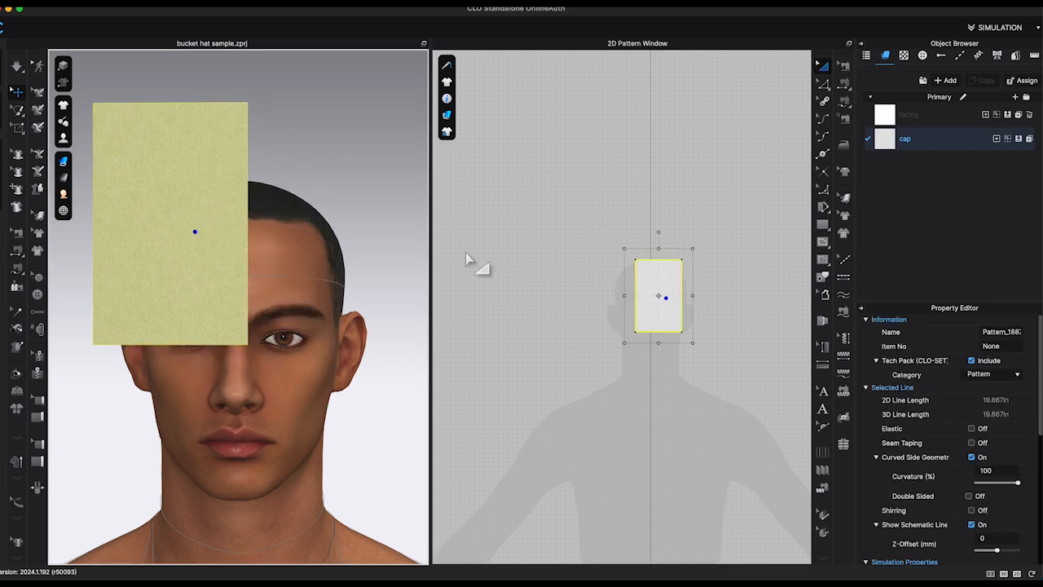
pyautogui.click(725, 285)
# - Distribute one internal line midway between the panel's two 6 in vertical edges
pyautogui.scroll(5, 701, 297)
pyautogui.click(824, 83)
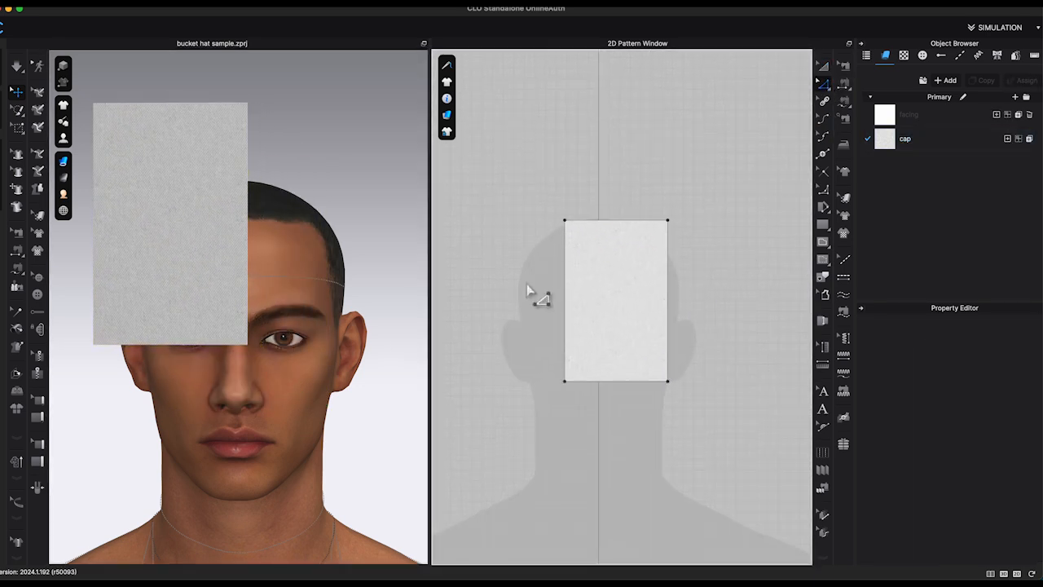
pyautogui.click(565, 295)
pyautogui.keyDown('shift'); pyautogui.click(668, 313); pyautogui.keyUp('shift')
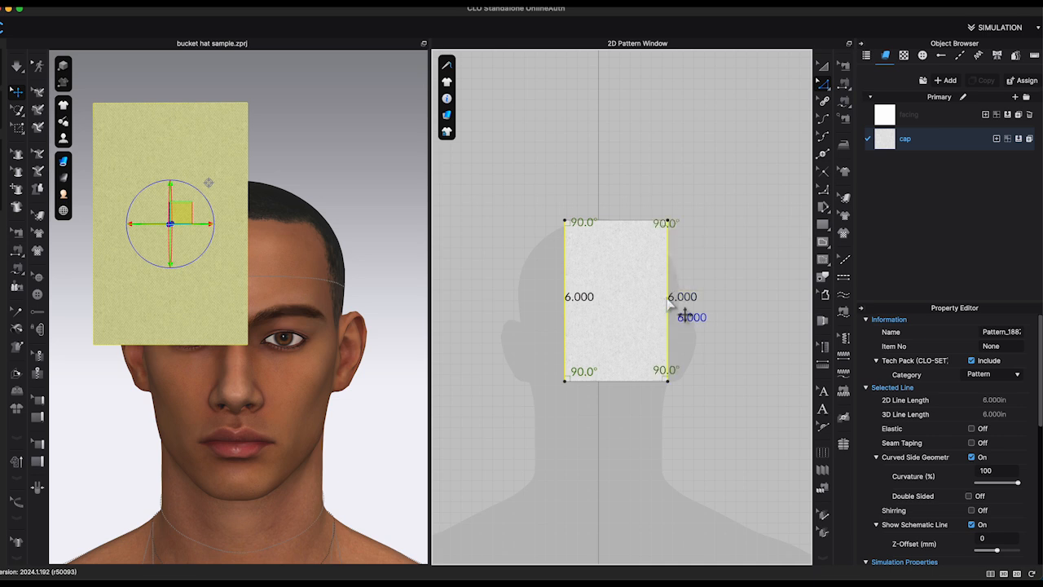
pyautogui.rightClick(670, 298)
pyautogui.click(733, 386)
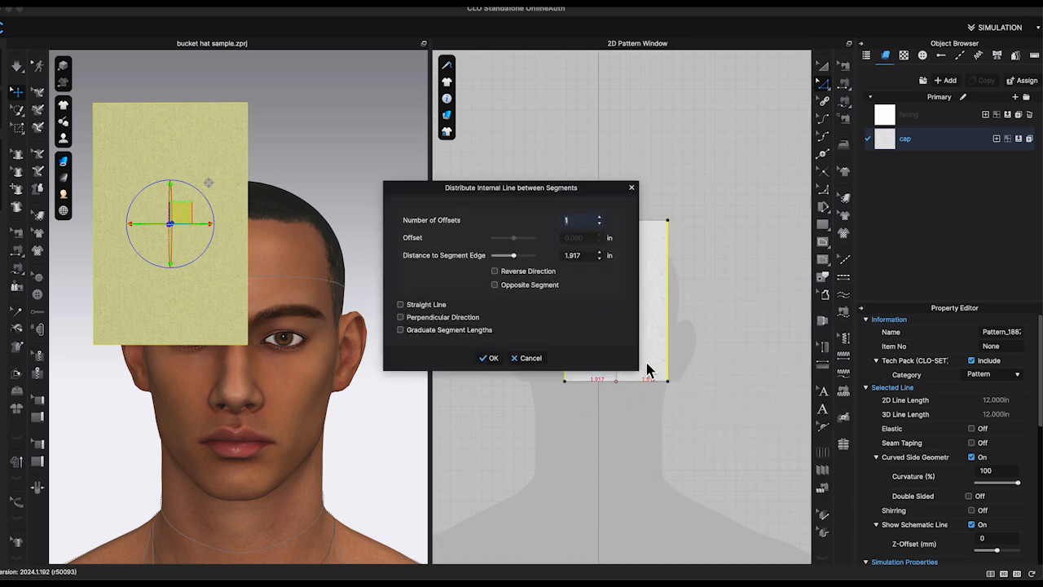
pyautogui.click(489, 359)
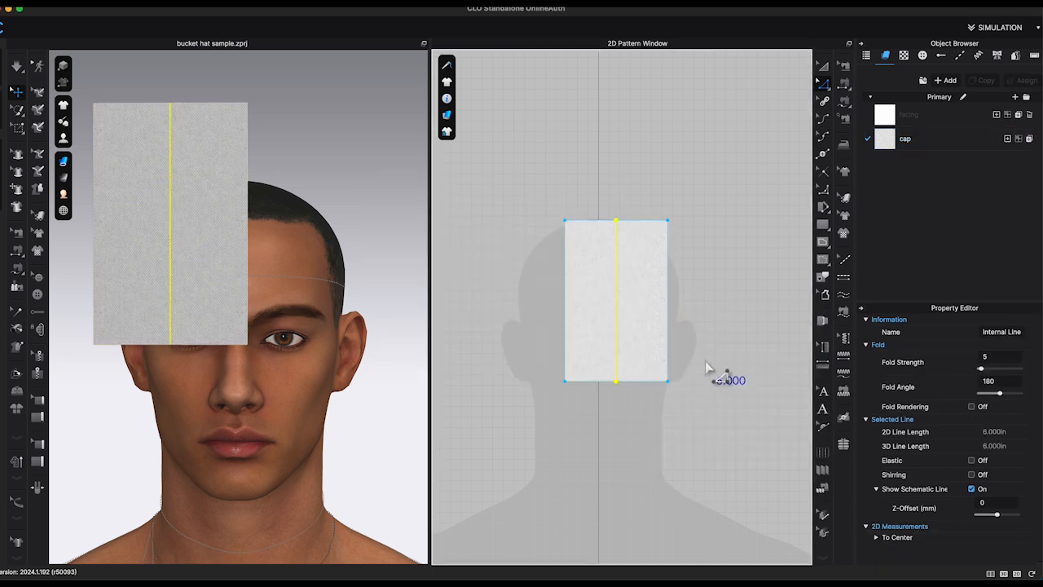
# - Show line lengths in 2D and draw a curved internal line about 6.4 in long from the centre line's top to the panel's lower-left corner
pyautogui.scroll(4, 708, 368)
pyautogui.moveTo(710, 366); pyautogui.dragTo(767, 393, button='right')
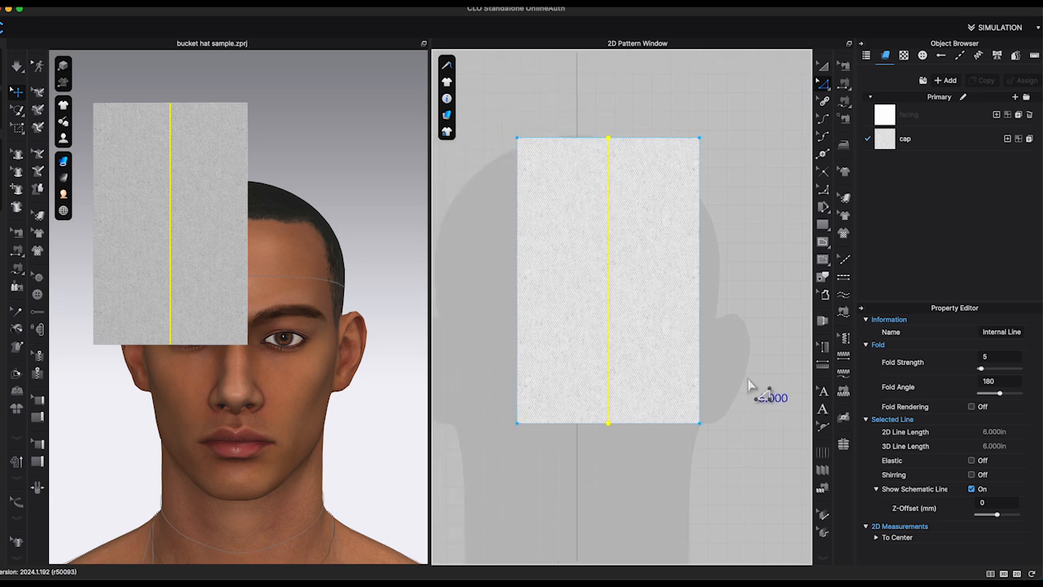
pyautogui.click(823, 242)
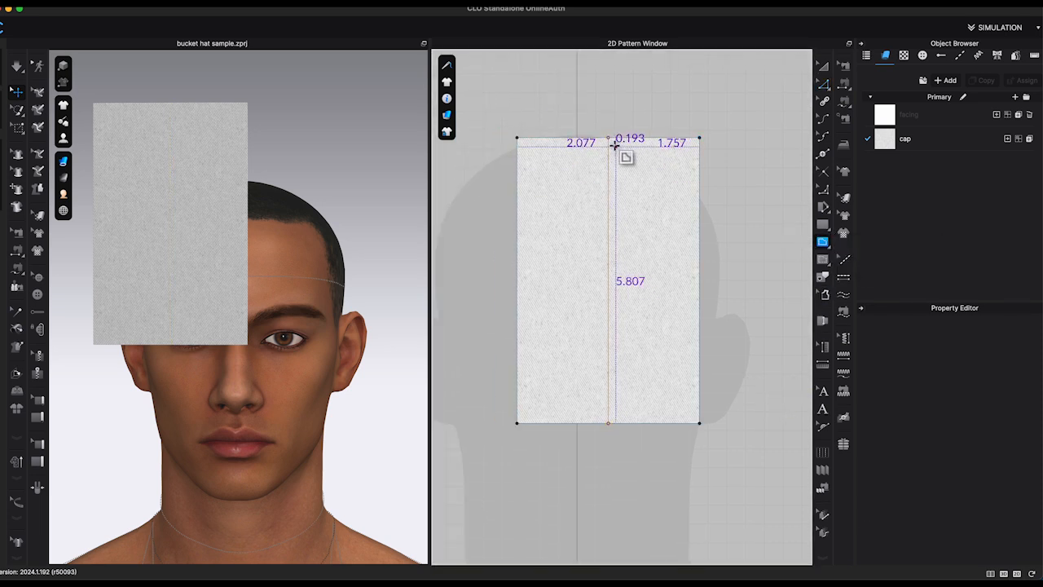
pyautogui.scroll(-2, 667, 131)
pyautogui.click(447, 98)
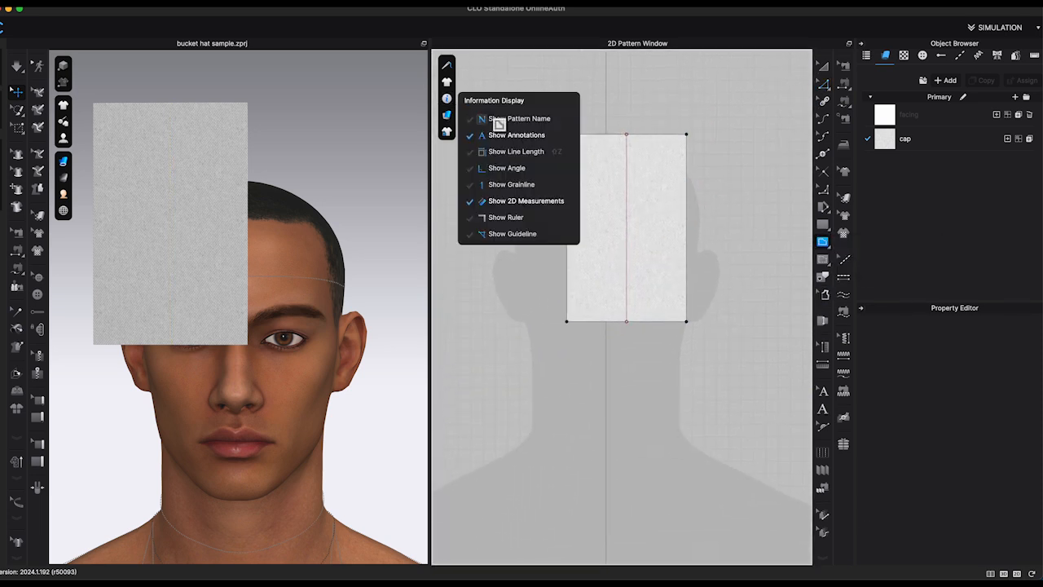
pyautogui.click(626, 133)
pyautogui.moveTo(567, 322); pyautogui.dragTo(566, 447)
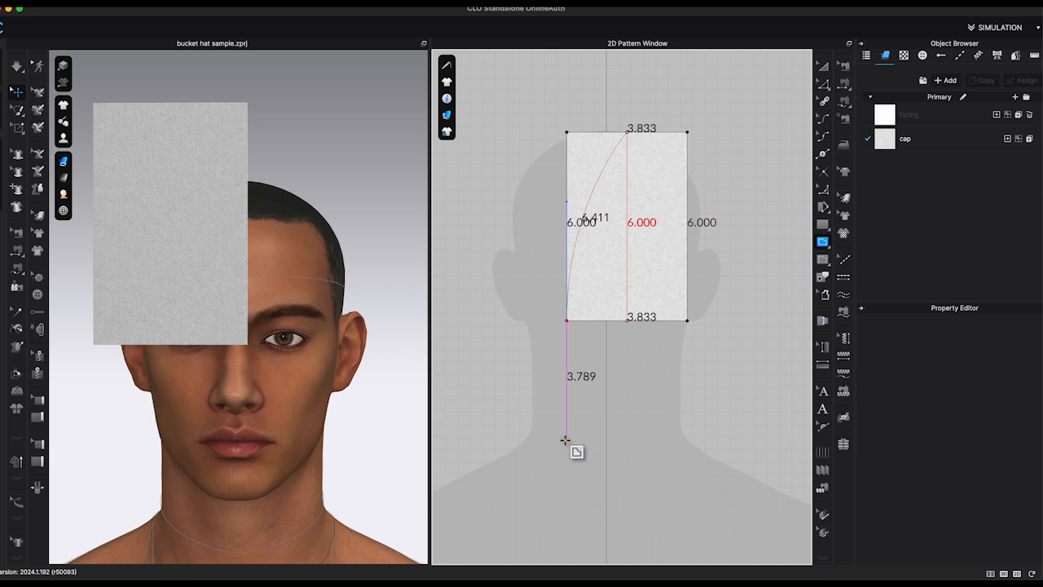
pyautogui.moveTo(565, 439); pyautogui.dragTo(566, 437)
# - Cut the panel along the curve and the centre line, and delete the pieces outside the curved half panel
pyautogui.press('z')
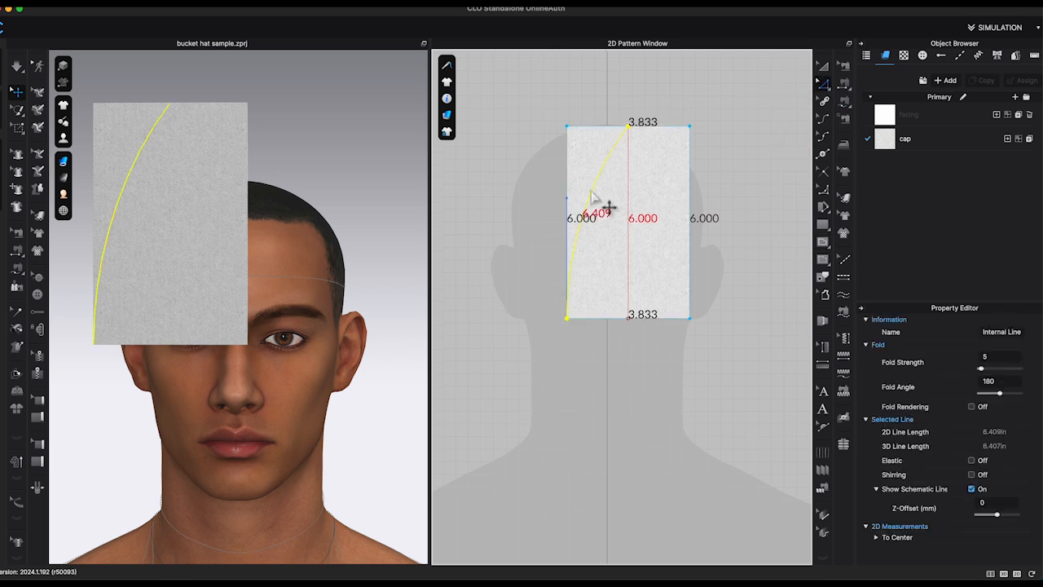
pyautogui.keyDown('shift'); pyautogui.click(629, 198); pyautogui.keyUp('shift')
pyautogui.rightClick(629, 196)
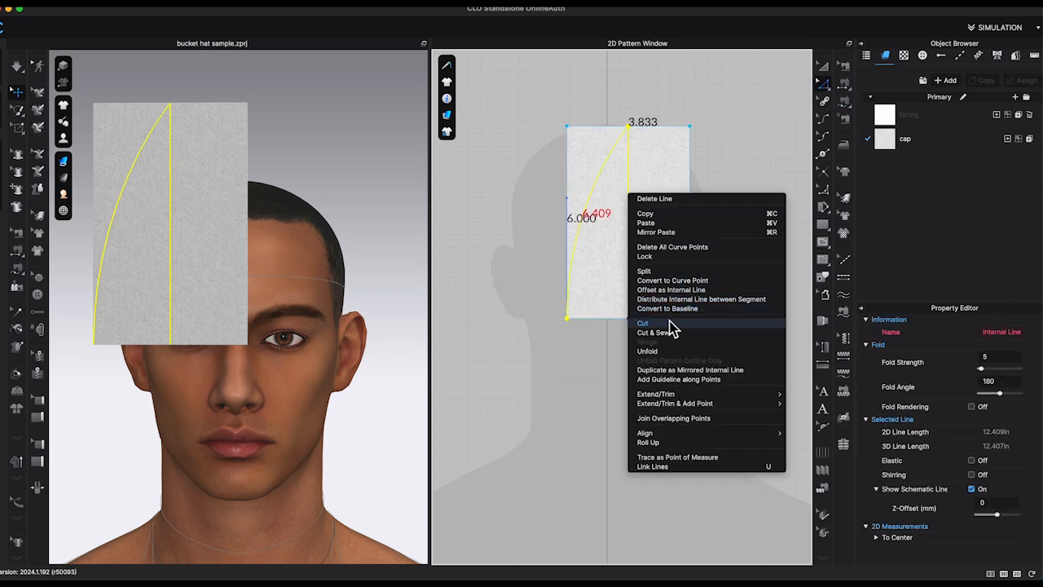
pyautogui.click(668, 323)
pyautogui.click(823, 65)
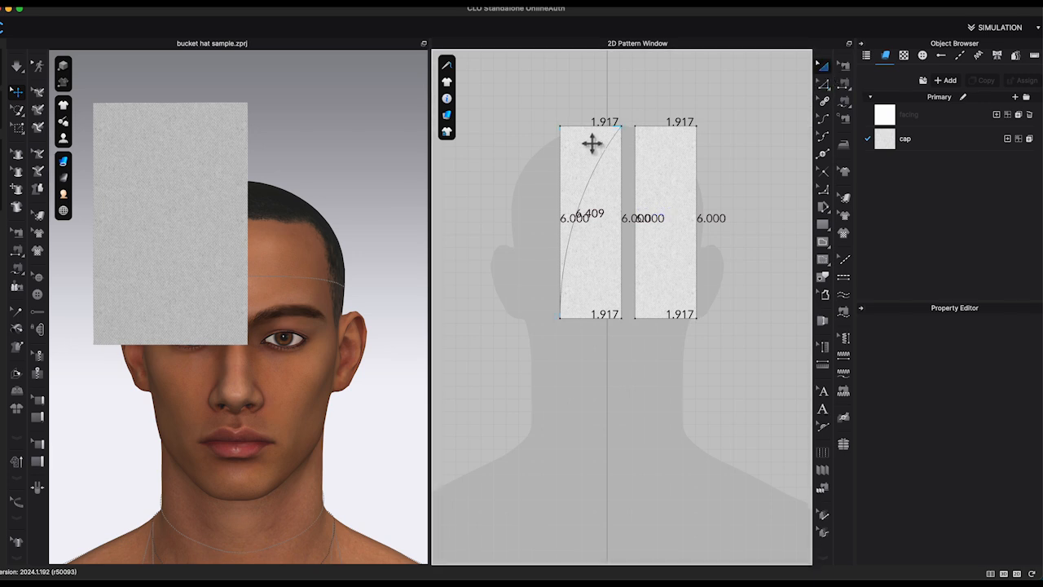
pyautogui.press('Delete')
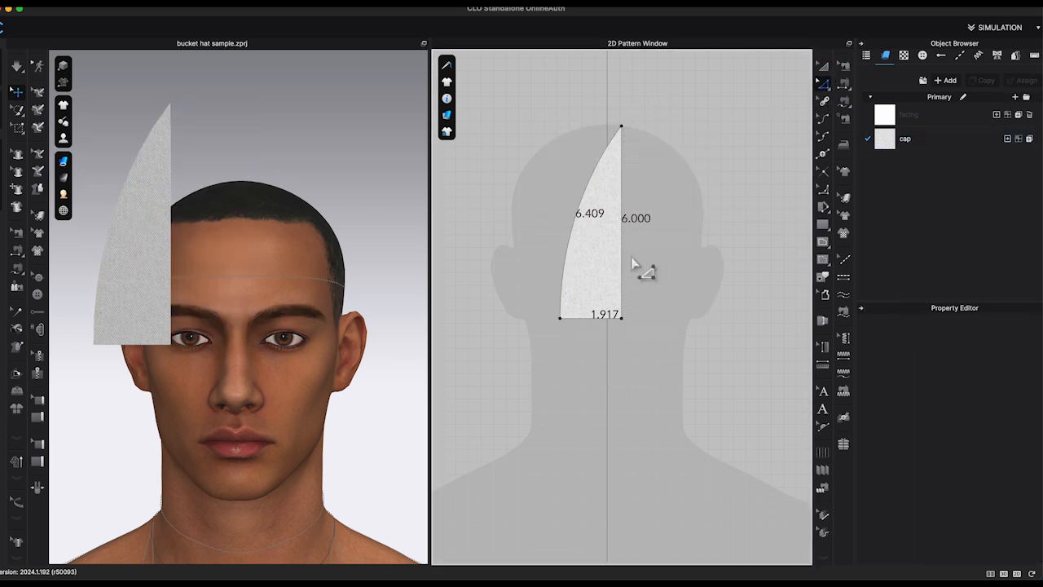
# - Unfold the half panel across its straight 6 in edge and delete the middle point on the bottom edge
pyautogui.click(622, 260)
pyautogui.rightClick(623, 253)
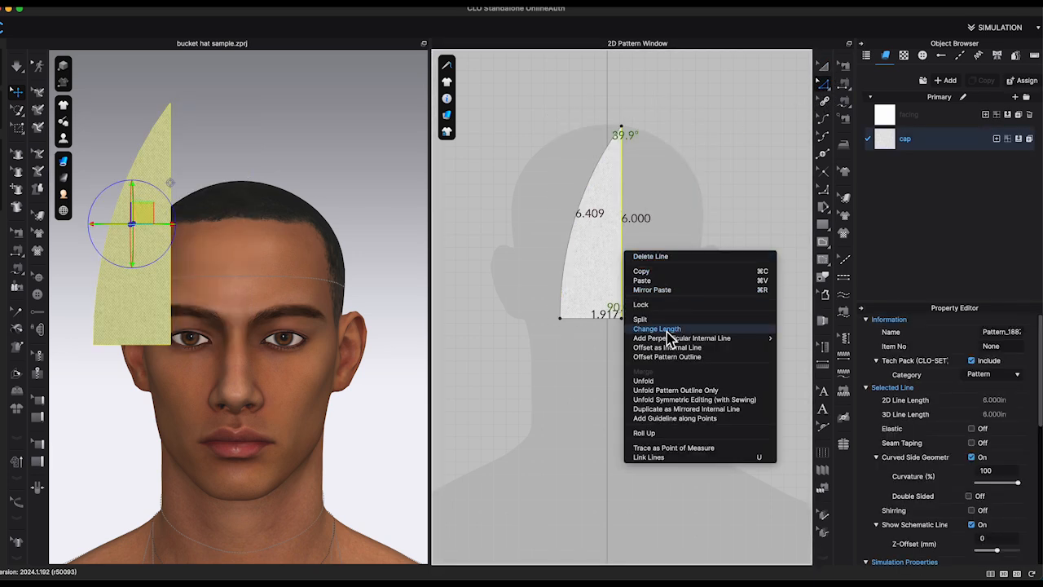
pyautogui.click(654, 381)
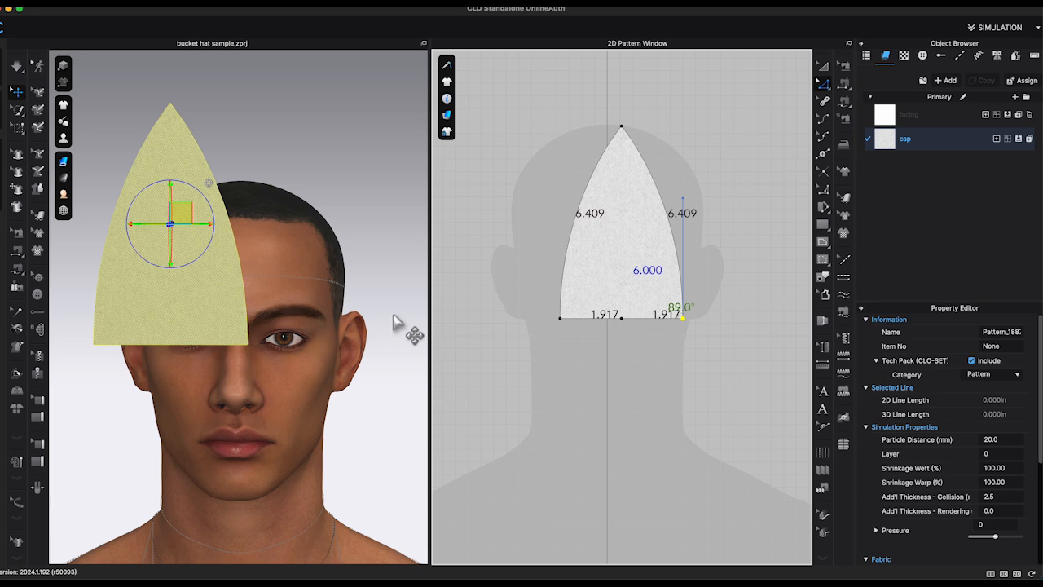
pyautogui.click(398, 321)
pyautogui.moveTo(399, 320); pyautogui.dragTo(399, 317, button='right')
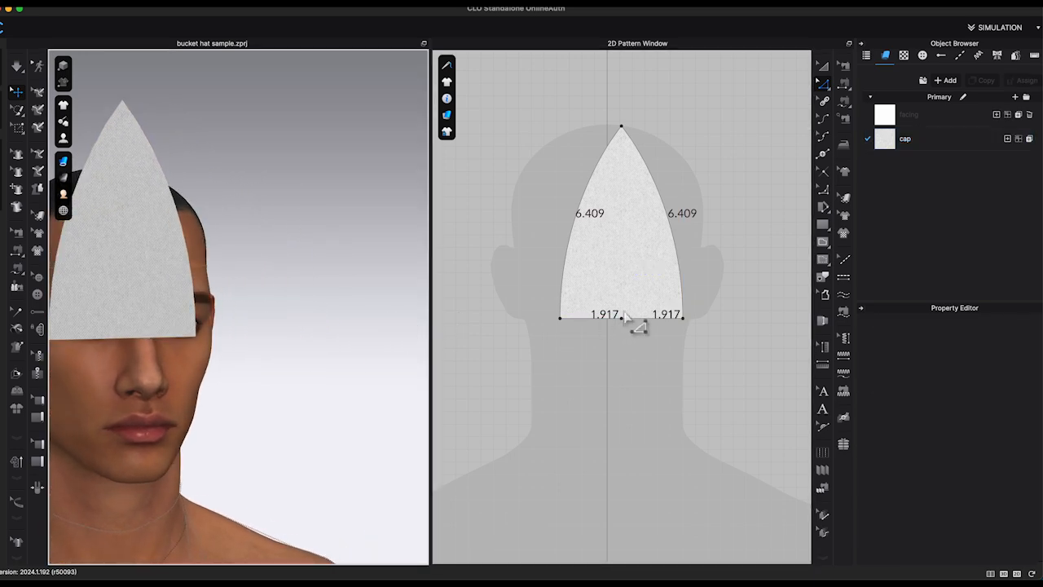
pyautogui.click(621, 319)
pyautogui.press('Delete')
pyautogui.scroll(-3, 628, 336)
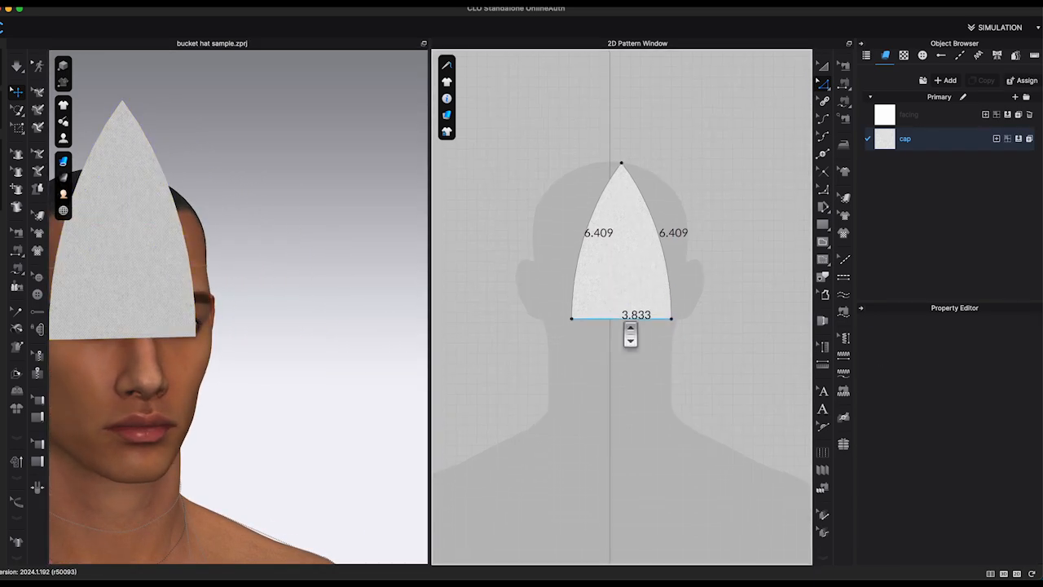
# - Move the full panel up and left of the centre line in 2D and strengthen it
pyautogui.scroll(-5, 351, 318)
pyautogui.moveTo(340, 319); pyautogui.dragTo(366, 324, button='middle')
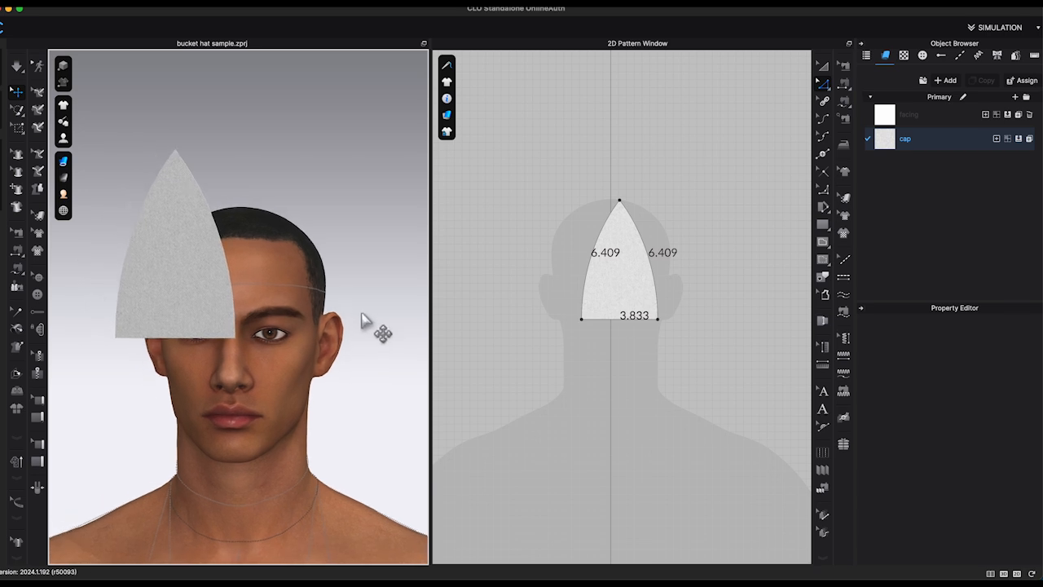
pyautogui.moveTo(614, 295); pyautogui.dragTo(565, 252)
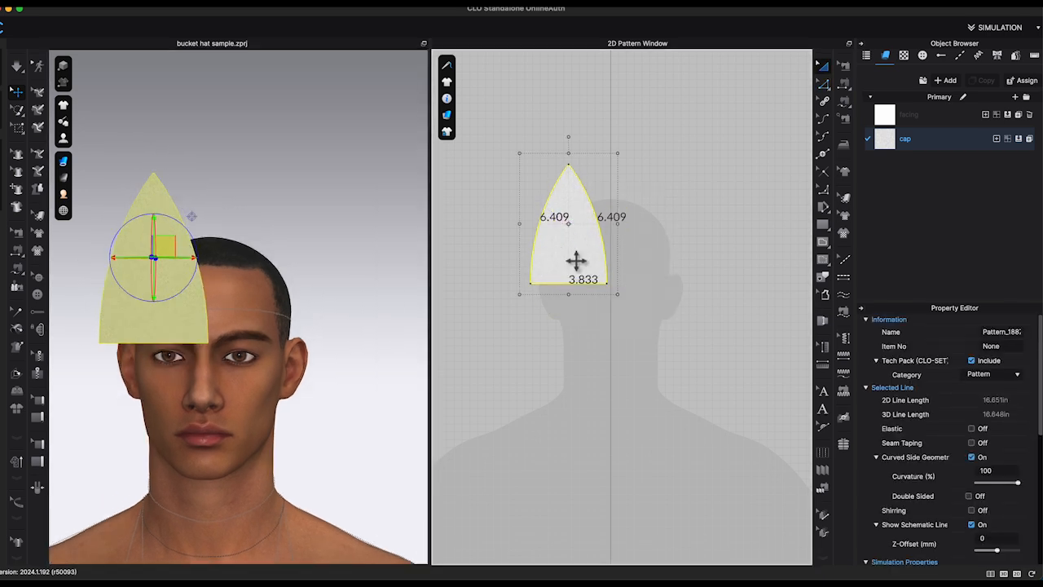
pyautogui.rightClick(576, 261)
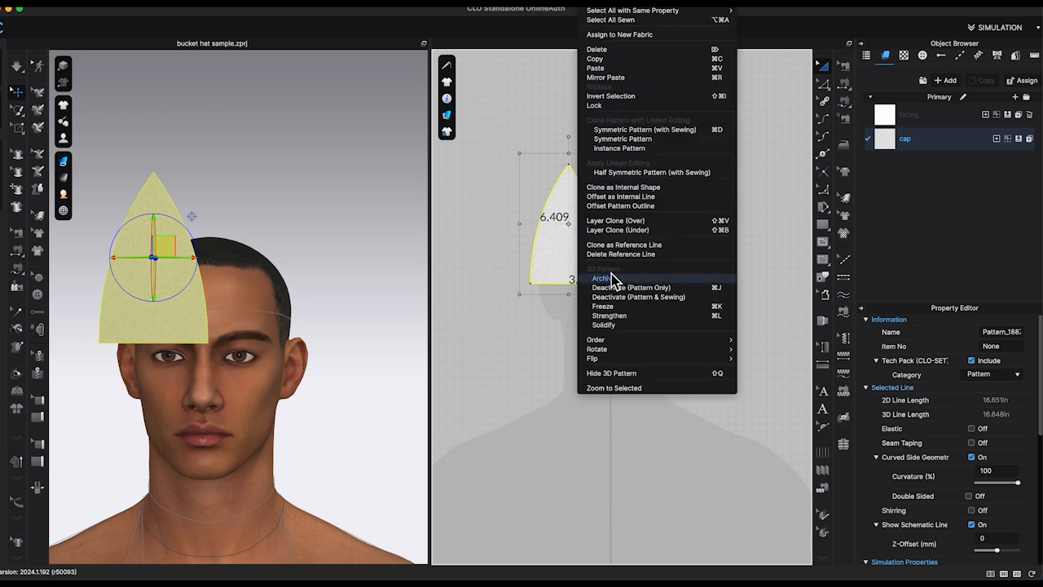
pyautogui.click(604, 316)
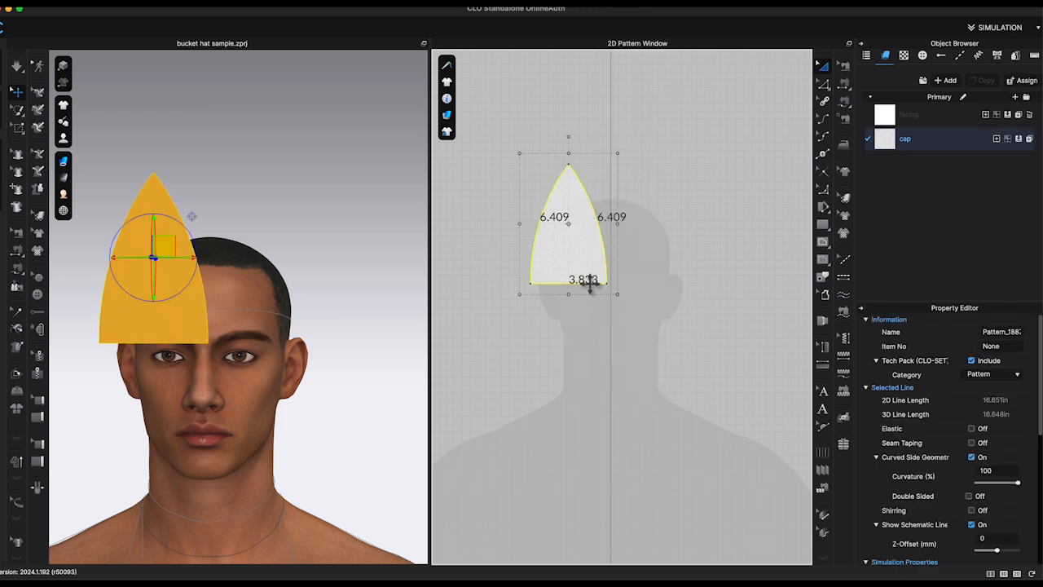
# - Paste a copy of the panel level with the original on its right, and sew their facing curved edges together
pyautogui.press('super+v')
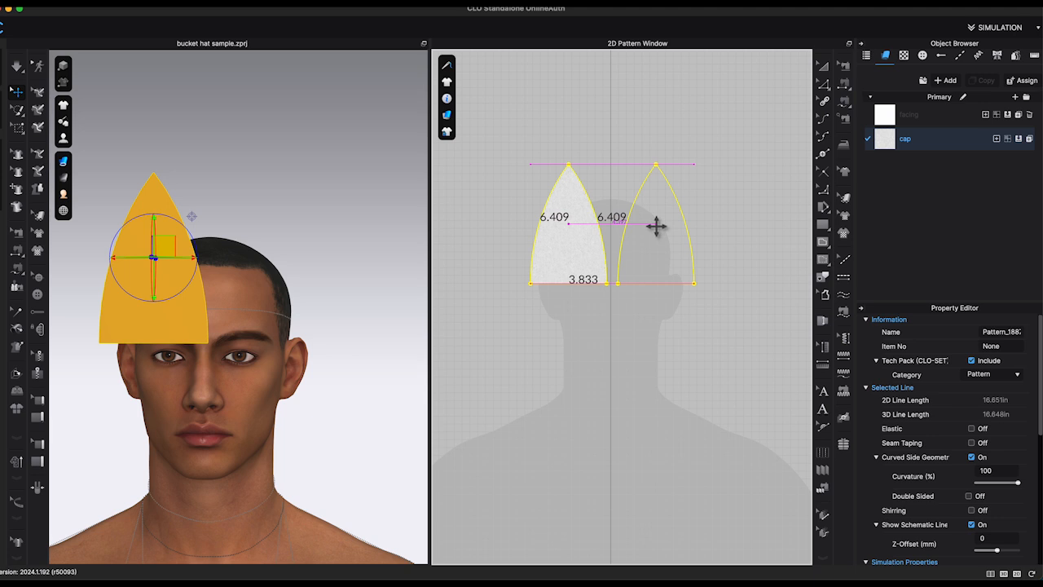
pyautogui.click(656, 226)
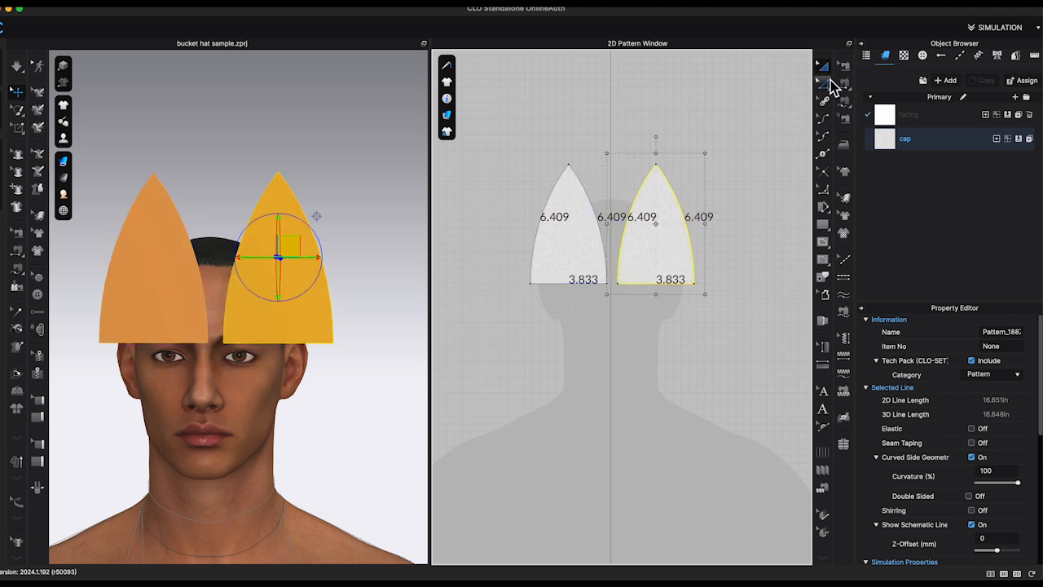
pyautogui.click(842, 83)
pyautogui.click(603, 208)
pyautogui.click(652, 212)
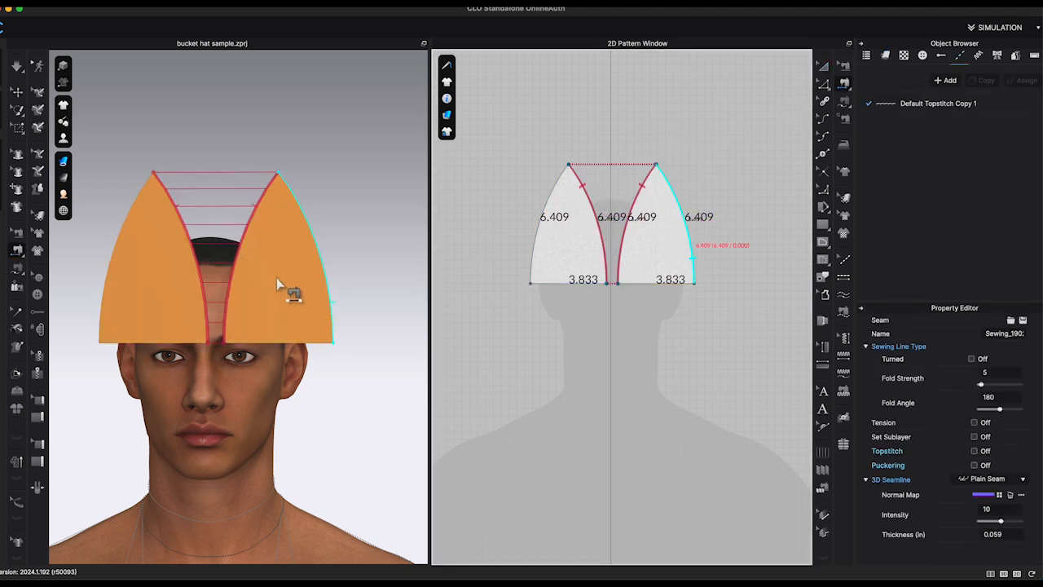
# - Copy both sewn front panels and paste the pair level with them on their left in 2D
pyautogui.moveTo(276, 278); pyautogui.dragTo(417, 276, button='right')
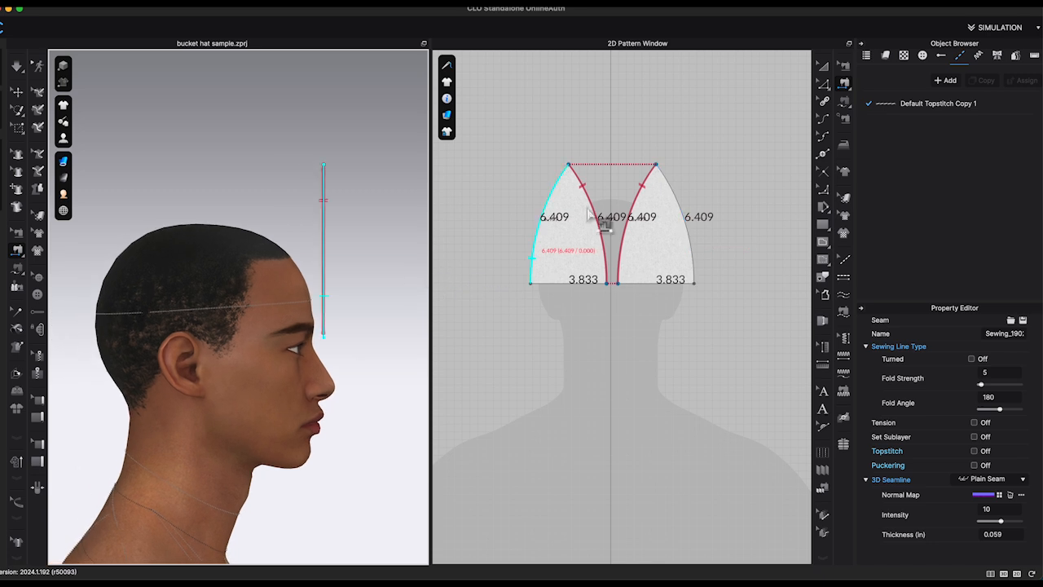
pyautogui.click(823, 68)
pyautogui.moveTo(527, 148); pyautogui.dragTo(718, 322)
pyautogui.scroll(-3, 562, 310)
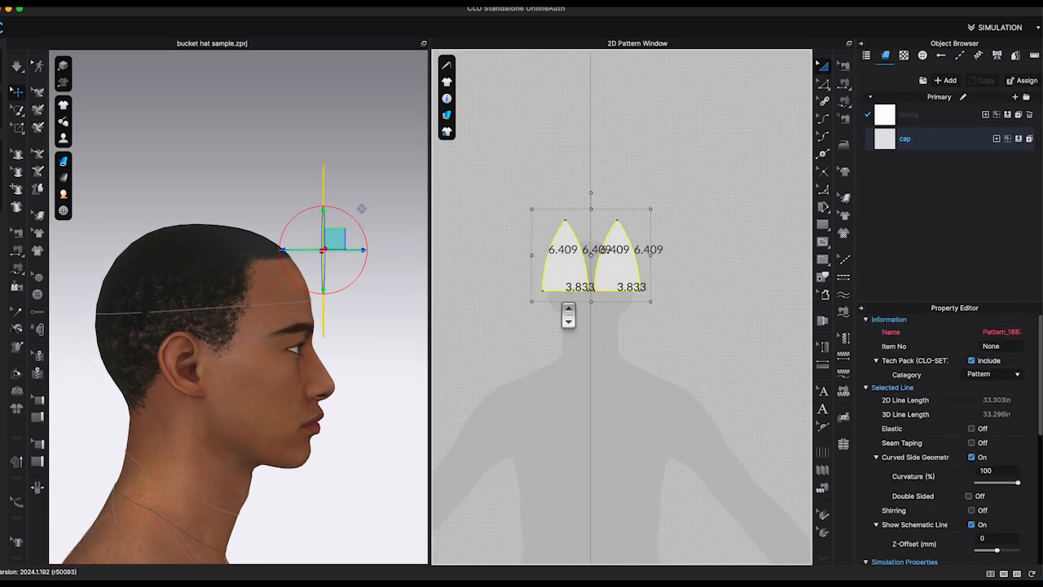
pyautogui.hotkey('ctrl', 'c')
pyautogui.hotkey('ctrl', 'v')
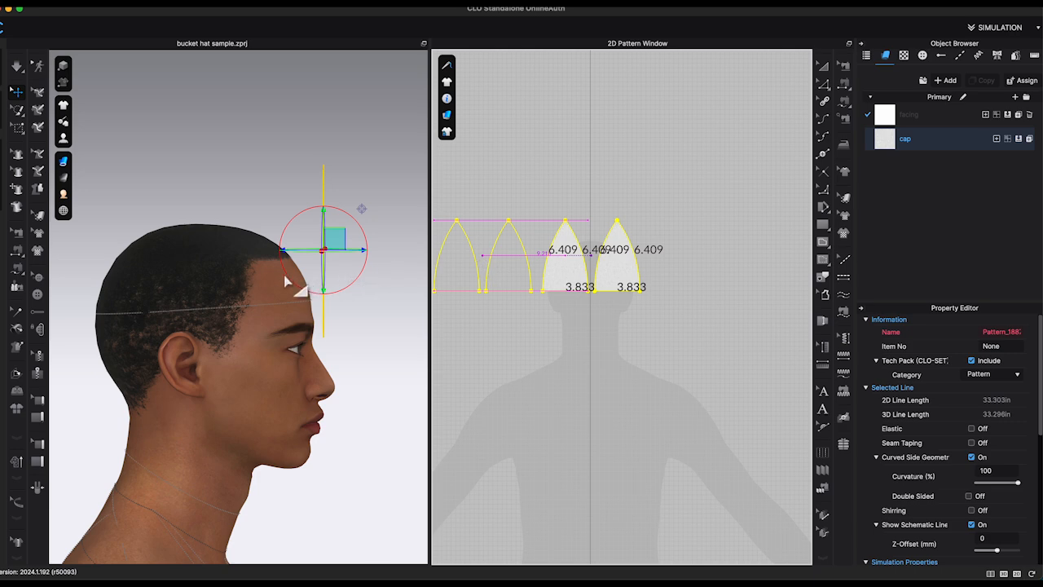
pyautogui.click(314, 286)
# - Rotate and move the pasted pair in 3D to the avatar's right side, and sew it to the adjacent front panel
pyautogui.moveTo(316, 286); pyautogui.dragTo(352, 416, button='right')
pyautogui.moveTo(352, 416); pyautogui.dragTo(186, 298)
pyautogui.click(314, 449)
pyautogui.moveTo(187, 299); pyautogui.dragTo(212, 355, button='right')
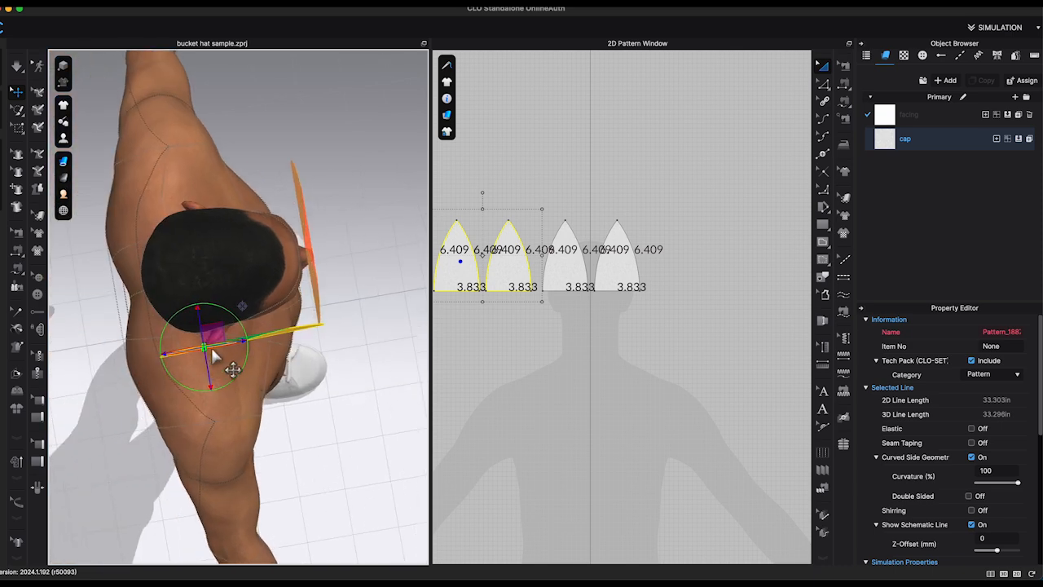
pyautogui.moveTo(213, 350)
pyautogui.mouseDown()
pyautogui.moveTo(176, 352)
pyautogui.moveTo(207, 336)
pyautogui.mouseUp()
pyautogui.moveTo(177, 337); pyautogui.dragTo(224, 297, button='right')
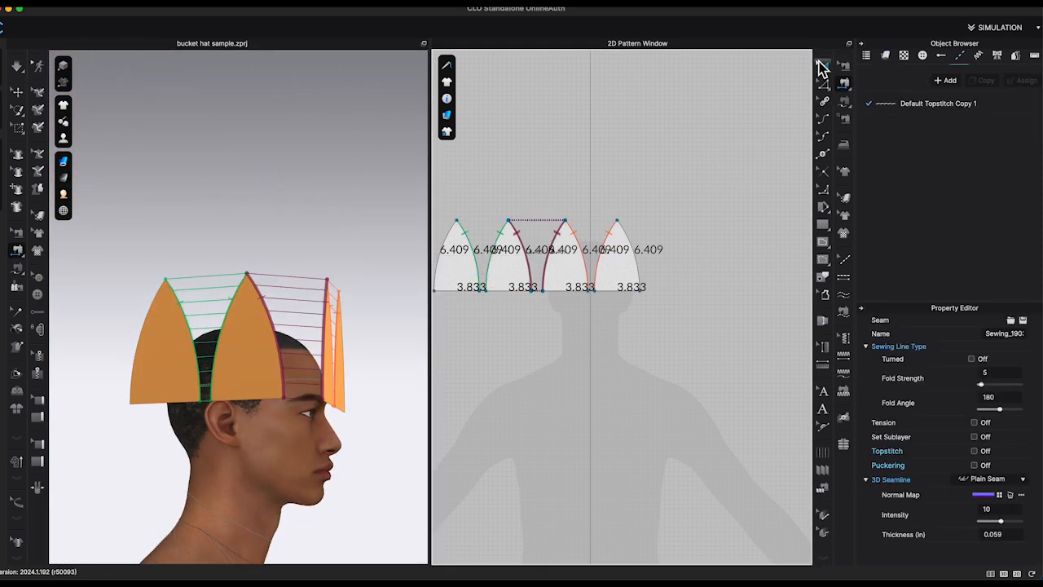
# - Copy the front pair of panels and paste it level with the originals on their right in 2D
pyautogui.click(821, 65)
pyautogui.moveTo(656, 149); pyautogui.dragTo(547, 314)
pyautogui.rightClick(565, 264)
pyautogui.click(627, 62)
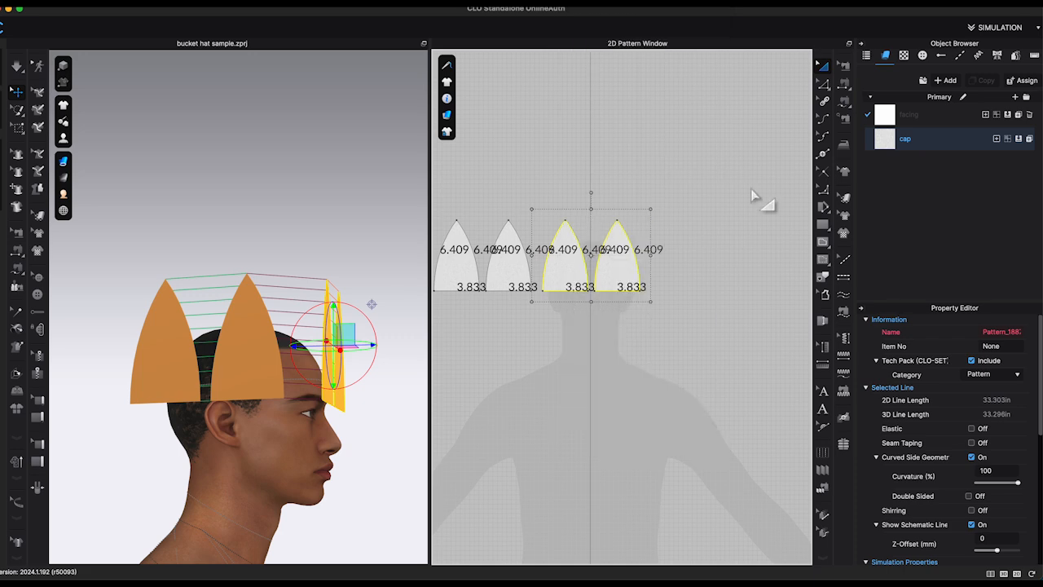
pyautogui.press('super+v')
pyautogui.click(703, 260)
# - Rotate and move the newly pasted pair in 3D to the avatar's left side of the head
pyautogui.moveTo(392, 343); pyautogui.dragTo(295, 405, button='right')
pyautogui.moveTo(381, 445); pyautogui.dragTo(305, 434)
pyautogui.moveTo(361, 484); pyautogui.dragTo(291, 370)
pyautogui.moveTo(324, 436); pyautogui.dragTo(327, 369, button='right')
pyautogui.click(778, 121)
pyautogui.scroll(-3, 781, 124)
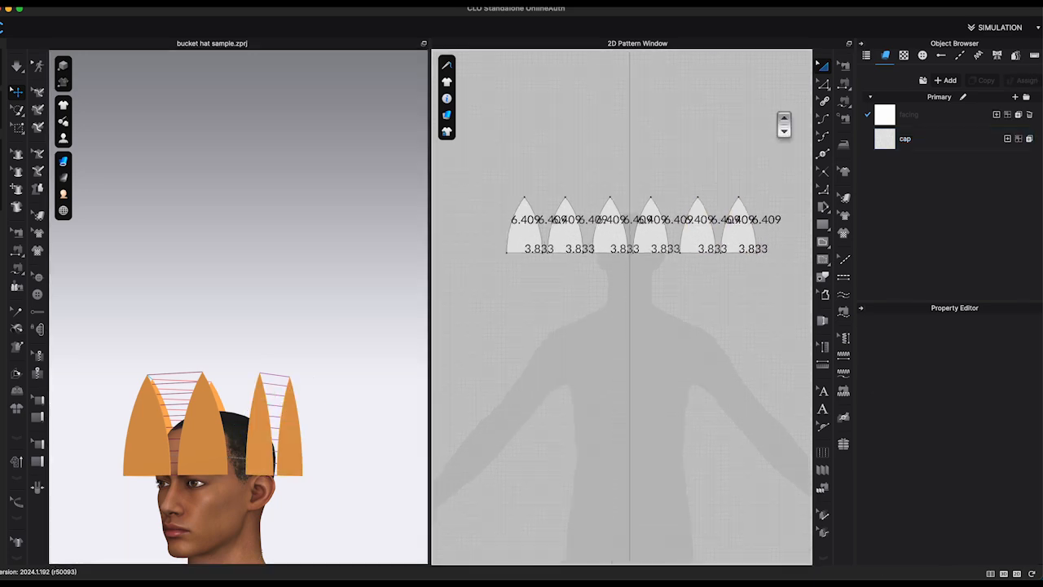
# - Hide the line lengths, sew the third pair to the adjacent front panel, and sew the row's two outermost curved edges together
pyautogui.click(446, 98)
pyautogui.click(506, 151)
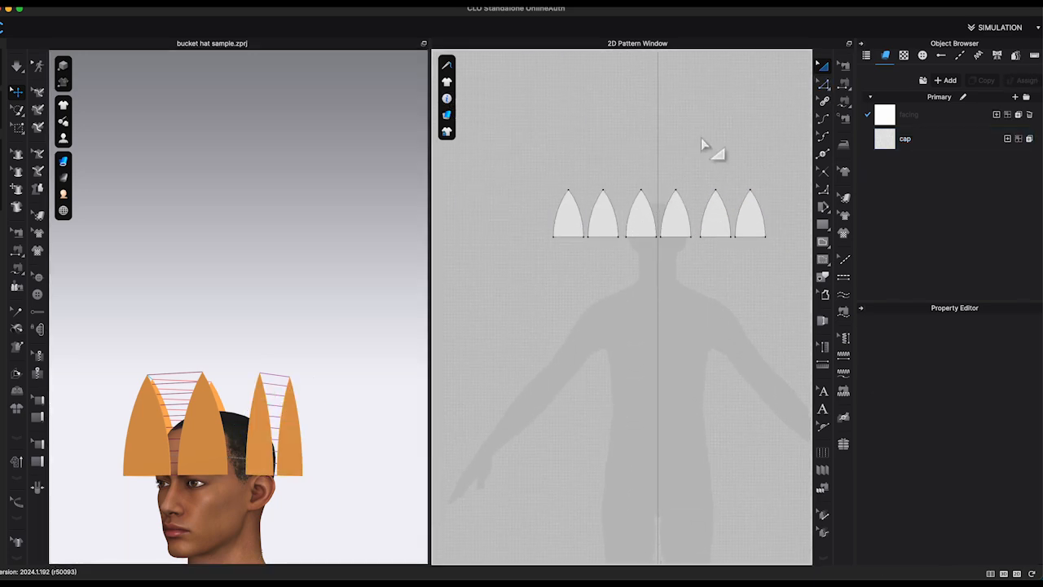
pyautogui.click(846, 83)
pyautogui.click(708, 207)
pyautogui.click(685, 209)
pyautogui.click(758, 210)
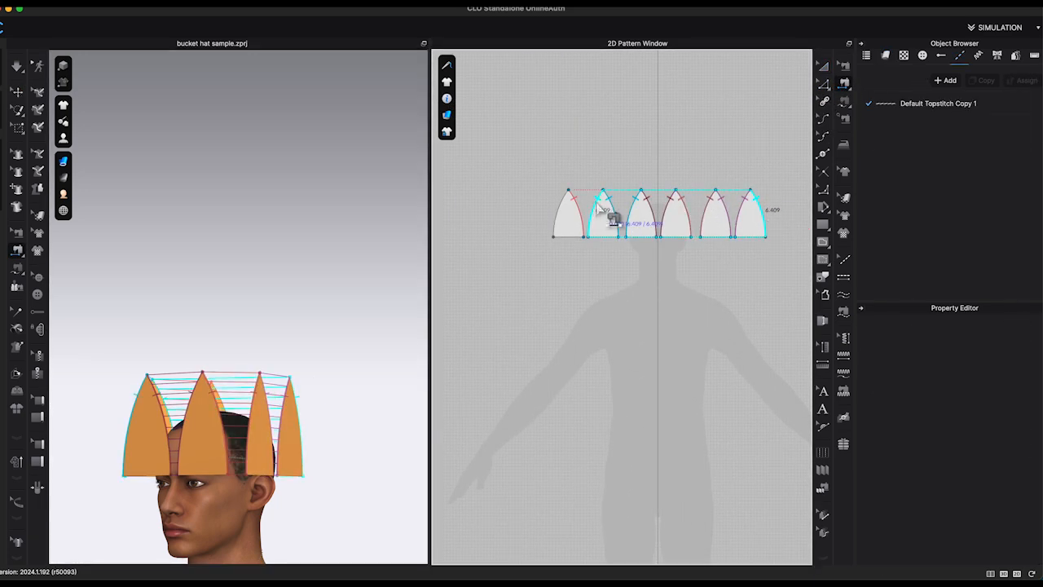
pyautogui.click(561, 209)
# - Simulate the six sewn panels so they close over the avatar's head as a cap
pyautogui.click(15, 91)
pyautogui.moveTo(245, 290); pyautogui.dragTo(295, 290, button='right')
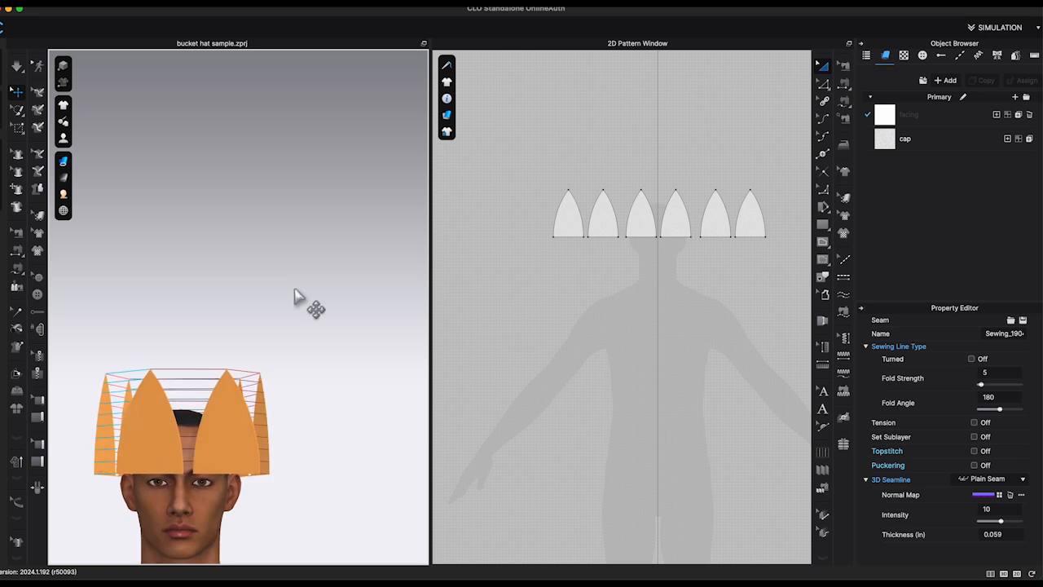
pyautogui.click(165, 463)
pyautogui.press('space')
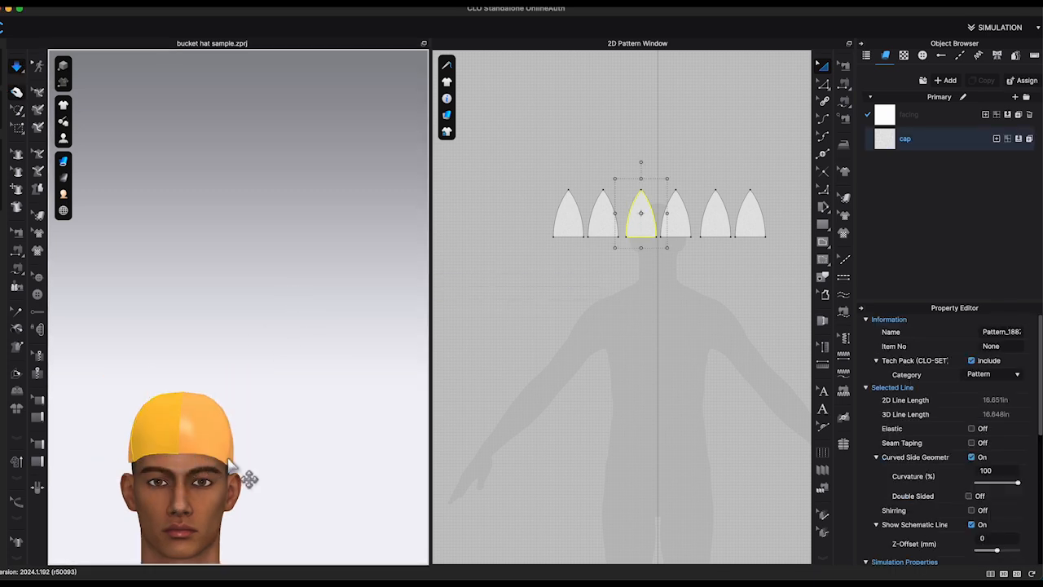
pyautogui.moveTo(229, 460); pyautogui.dragTo(312, 423, button='right')
pyautogui.click(143, 442)
pyautogui.click(267, 453)
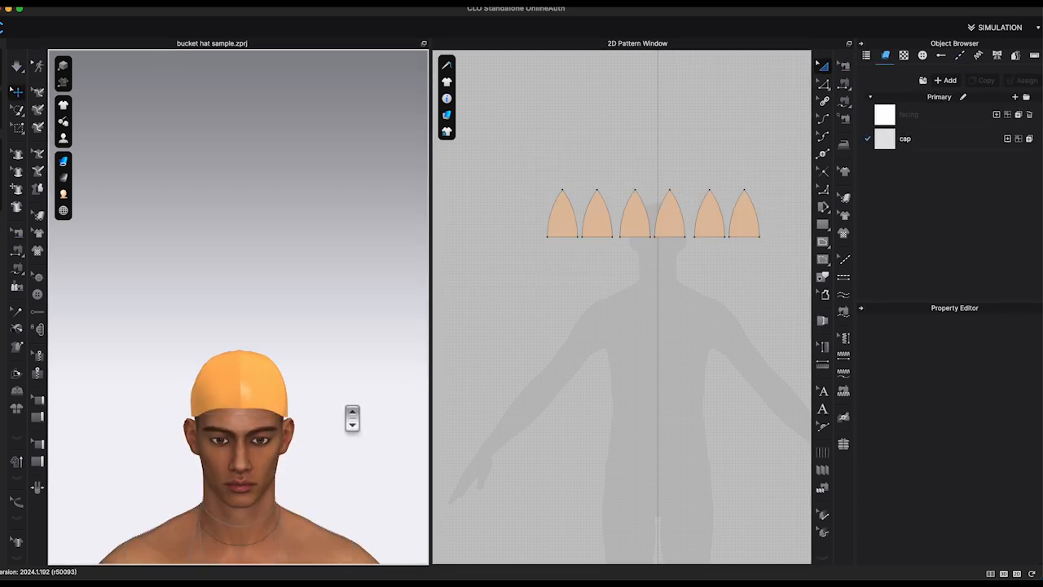
# - Freeze the two front cap panels in the 3D view
pyautogui.moveTo(349, 419); pyautogui.dragTo(351, 346, button='middle')
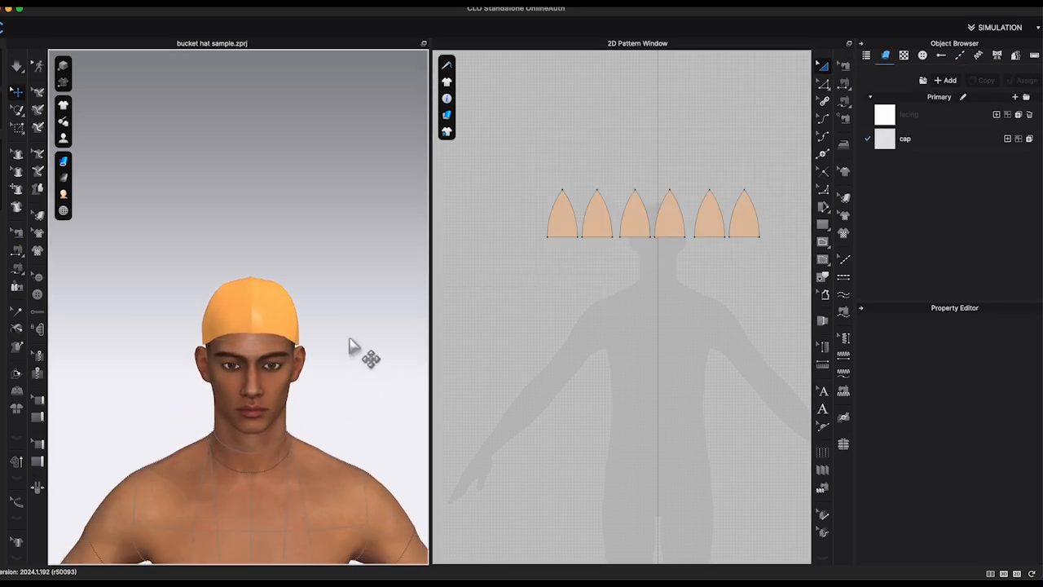
pyautogui.moveTo(349, 346); pyautogui.dragTo(396, 345, button='right')
pyautogui.click(286, 322)
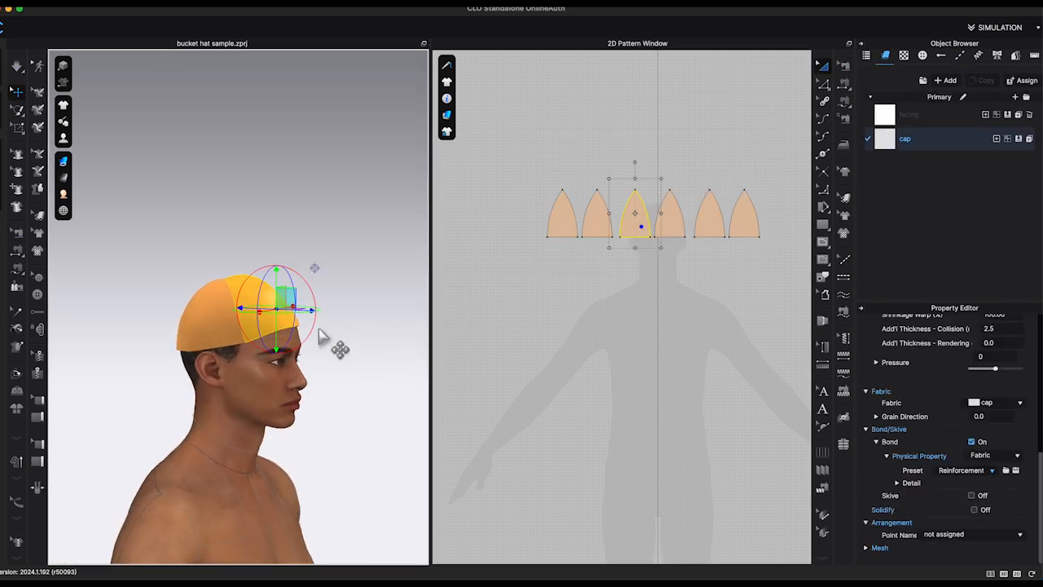
pyautogui.moveTo(321, 335); pyautogui.dragTo(310, 326, button='right')
pyautogui.keyDown('shift'); pyautogui.click(330, 324); pyautogui.keyUp('shift')
pyautogui.rightClick(320, 316)
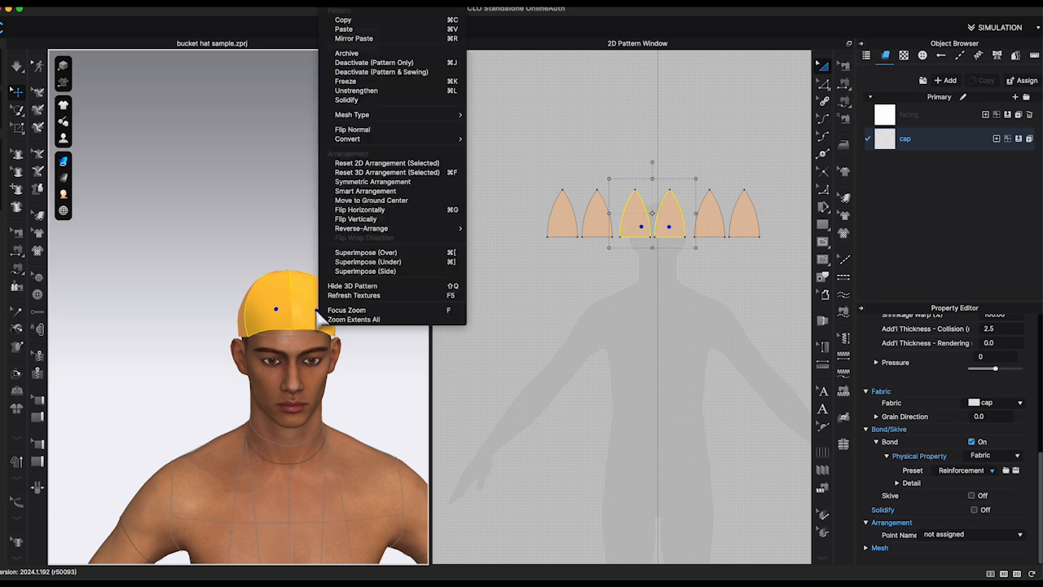
pyautogui.click(361, 81)
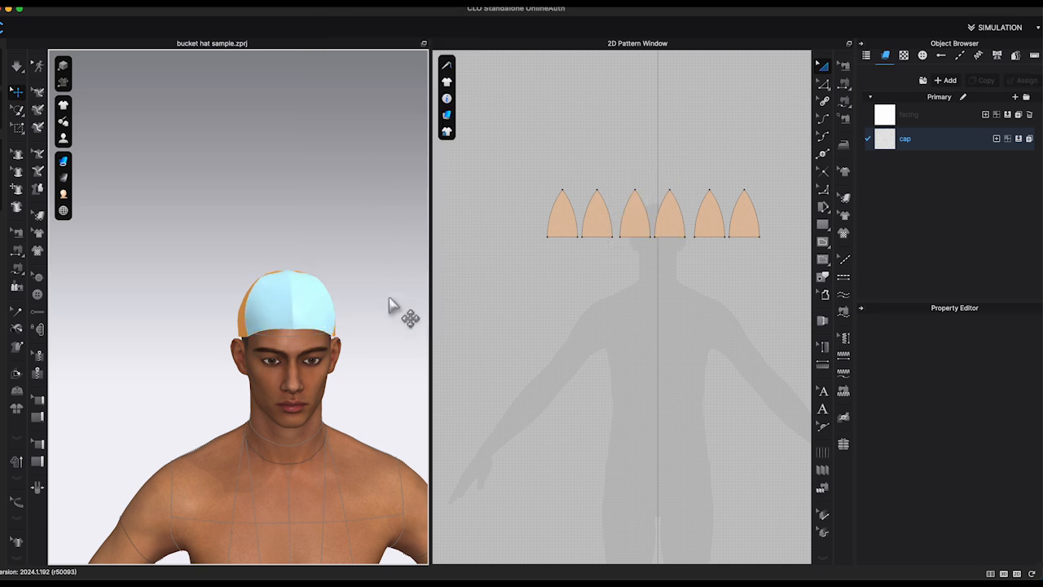
pyautogui.moveTo(389, 304); pyautogui.dragTo(345, 326, button='right')
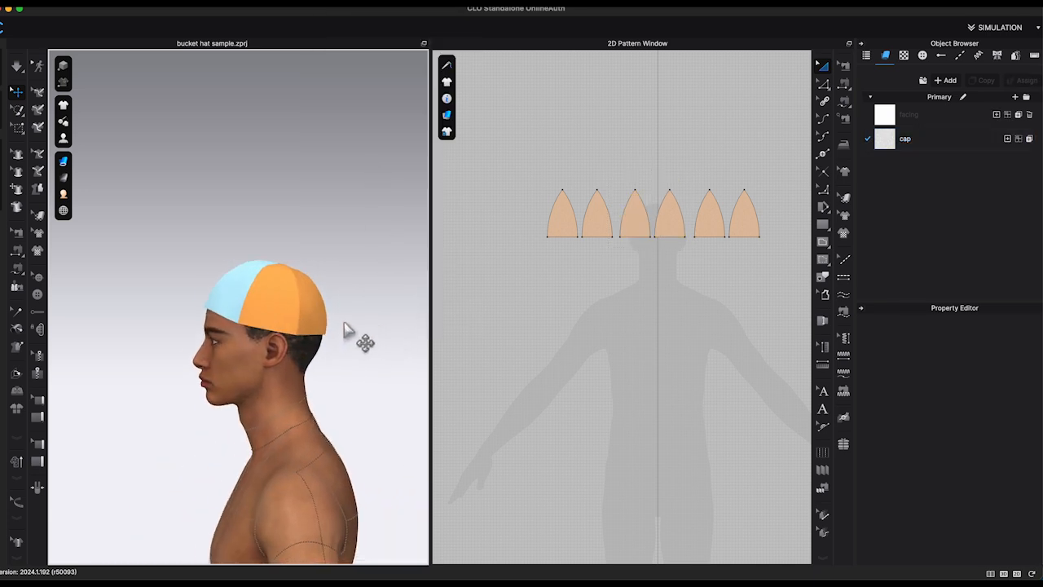
pyautogui.moveTo(344, 323); pyautogui.dragTo(332, 322, button='middle')
# - Measure the bottom edges of the two front panels in the 2D pattern
pyautogui.scroll(5, 640, 297)
pyautogui.moveTo(636, 294); pyautogui.dragTo(585, 346, button='middle')
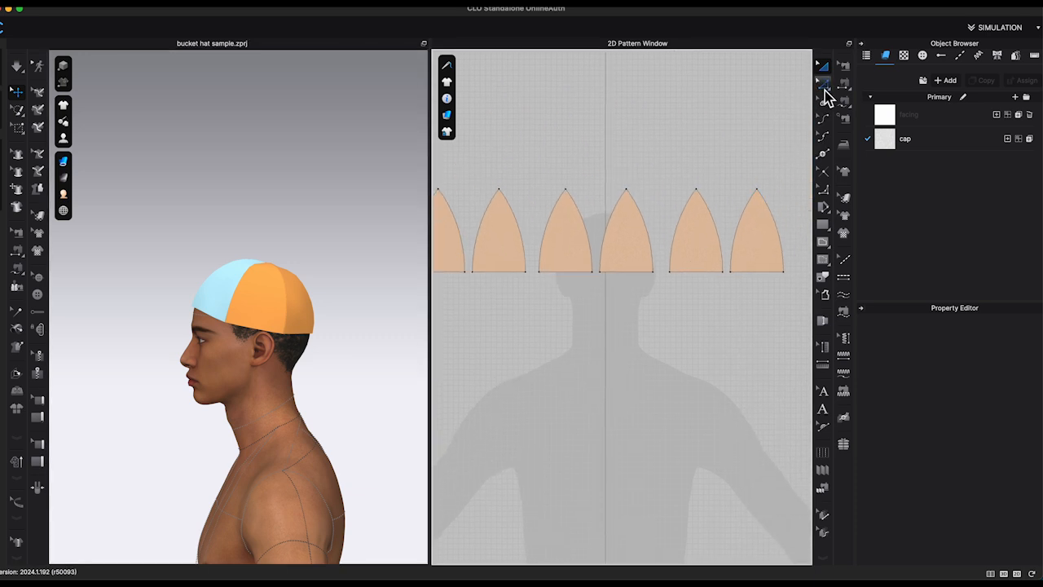
pyautogui.click(823, 83)
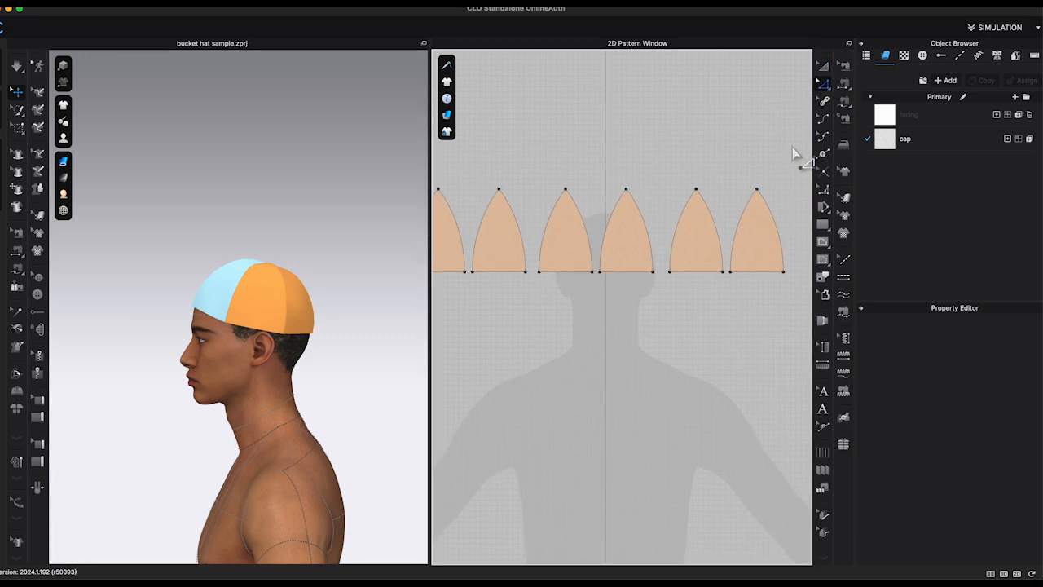
pyautogui.click(582, 274)
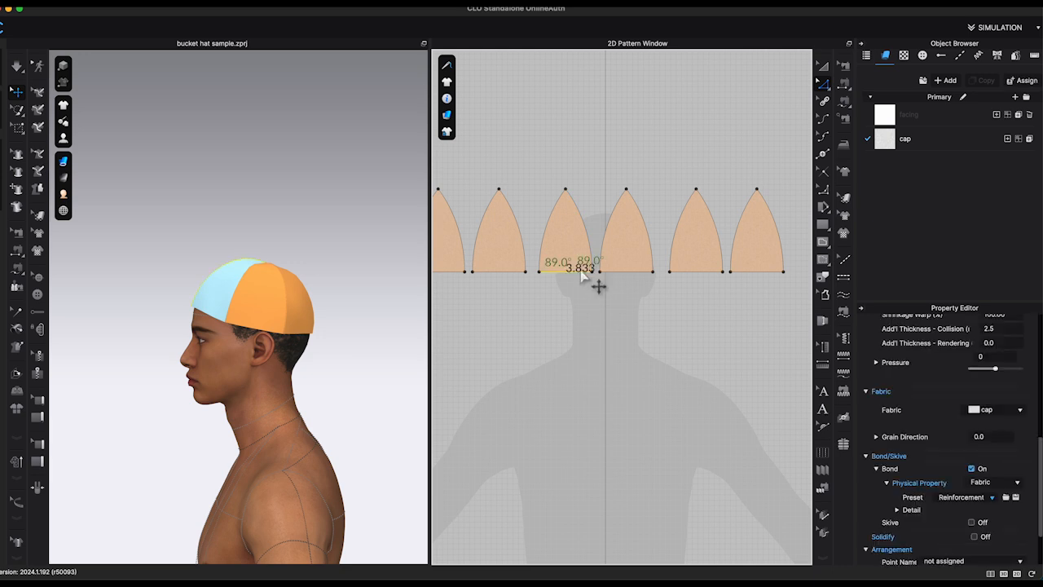
pyautogui.keyDown('shift'); pyautogui.click(637, 275); pyautogui.keyUp('shift')
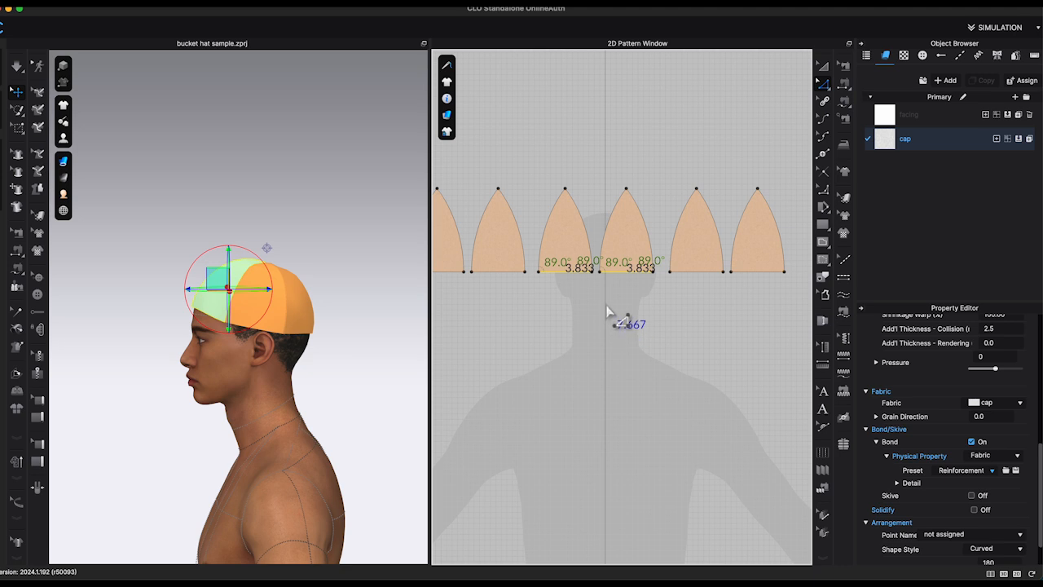
# - Create a rectangle pattern 7.6 in wide and 5 in high below the two front panels
pyautogui.press('s')
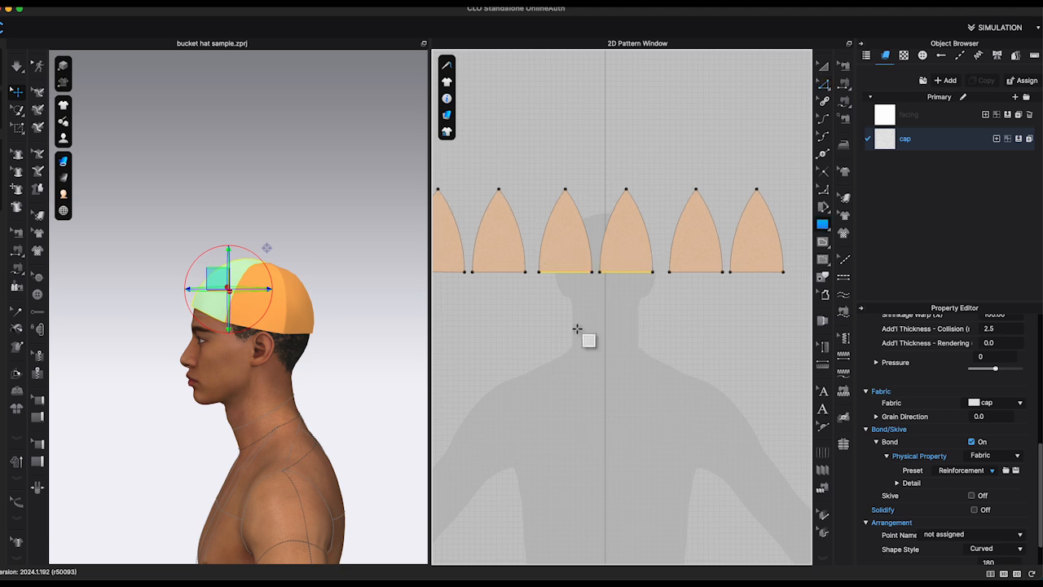
pyautogui.click(577, 329)
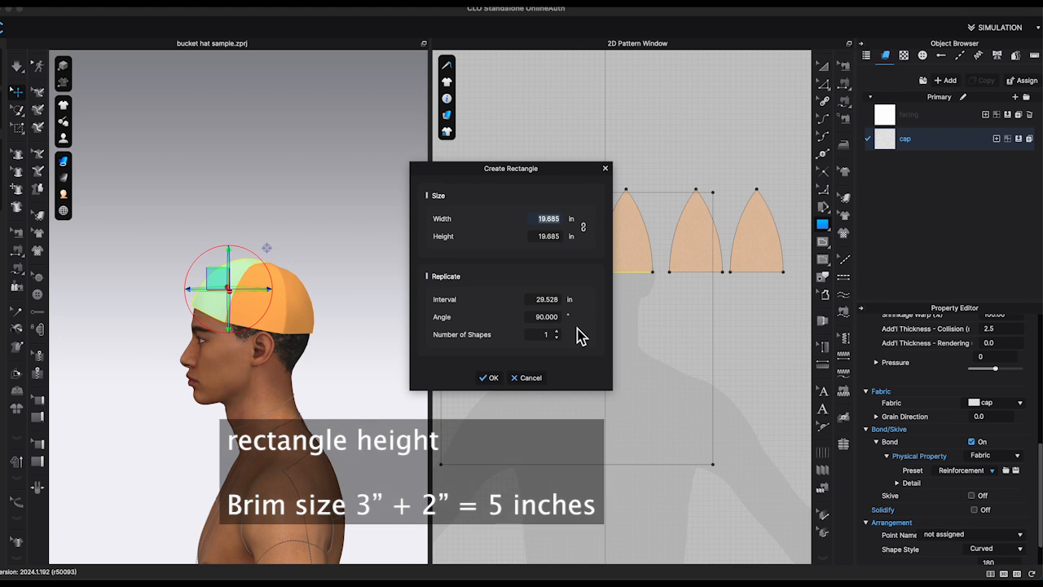
pyautogui.write('7.6')
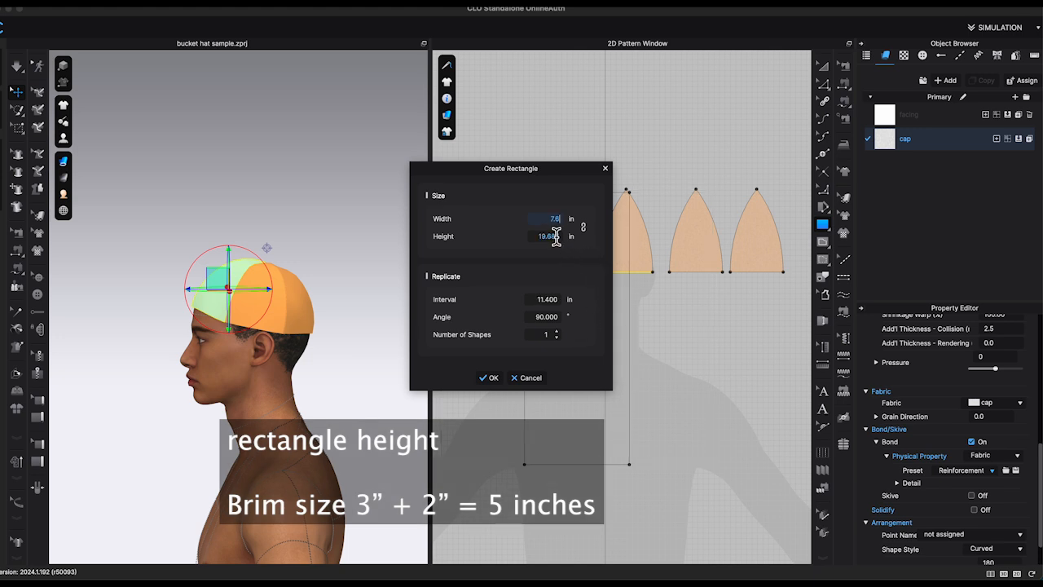
pyautogui.write('5')
pyautogui.click(489, 377)
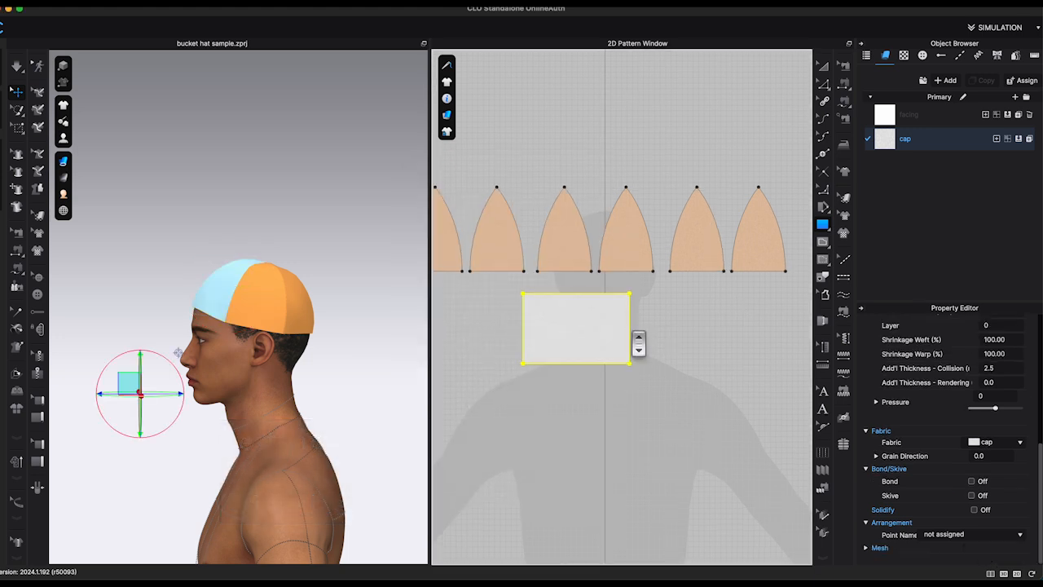
# - Offset the rectangle's top edge as one extended internal line at a distance of 2 in
pyautogui.scroll(3, 724, 334)
pyautogui.click(611, 265)
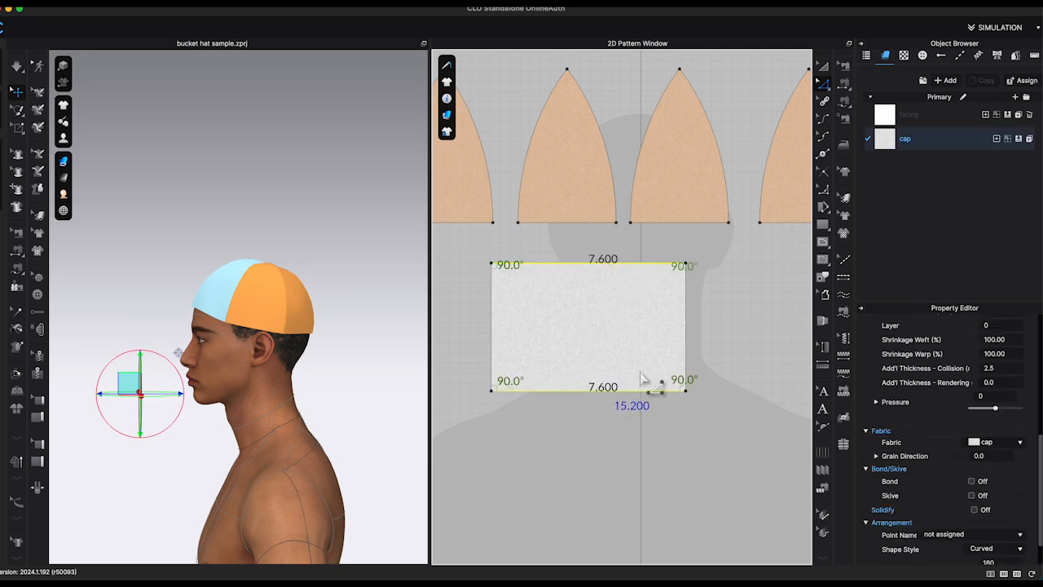
pyautogui.press('Escape')
pyautogui.click(587, 266)
pyautogui.rightClick(588, 267)
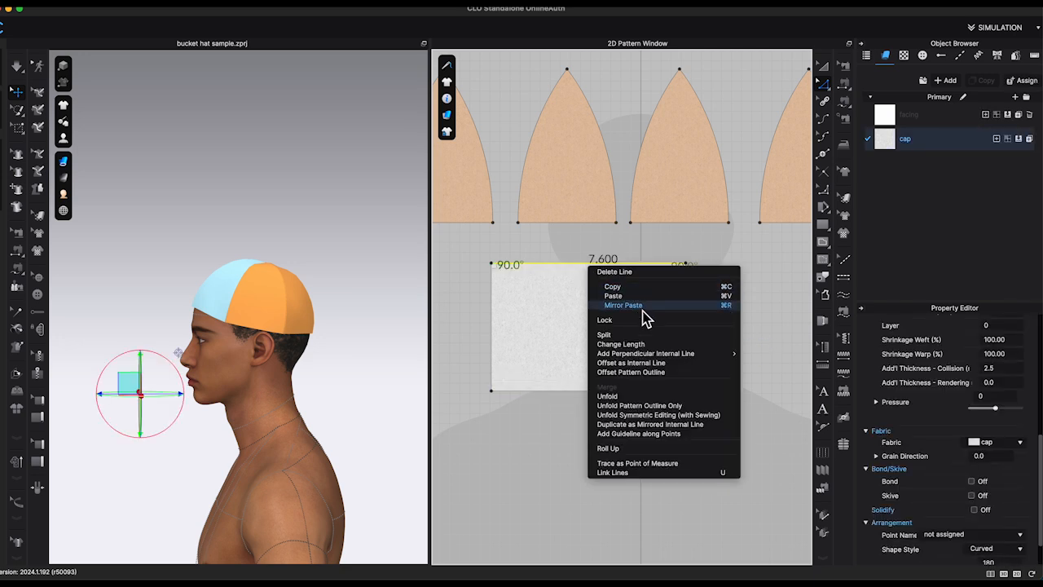
pyautogui.click(649, 361)
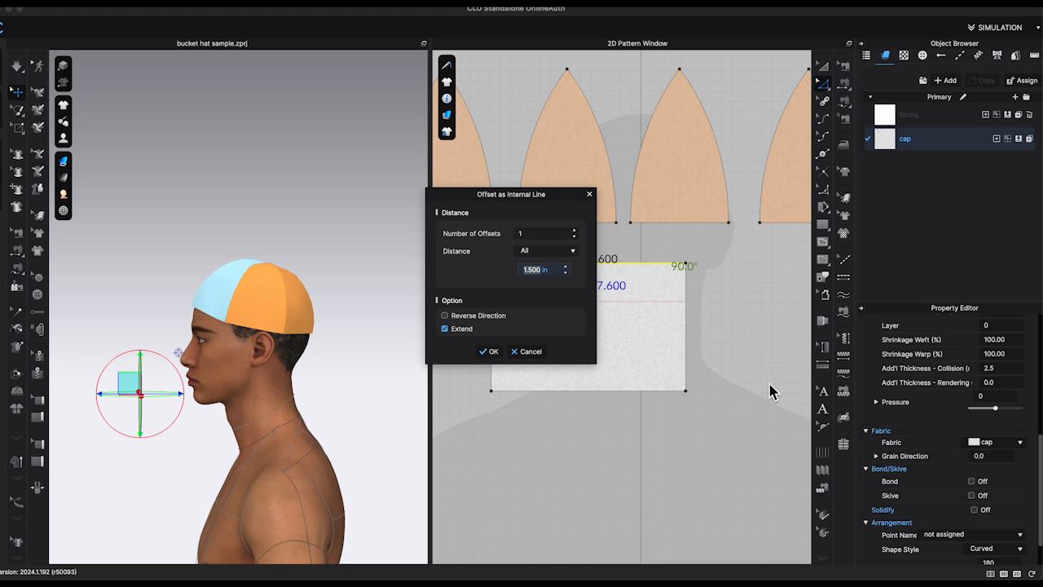
pyautogui.click(487, 352)
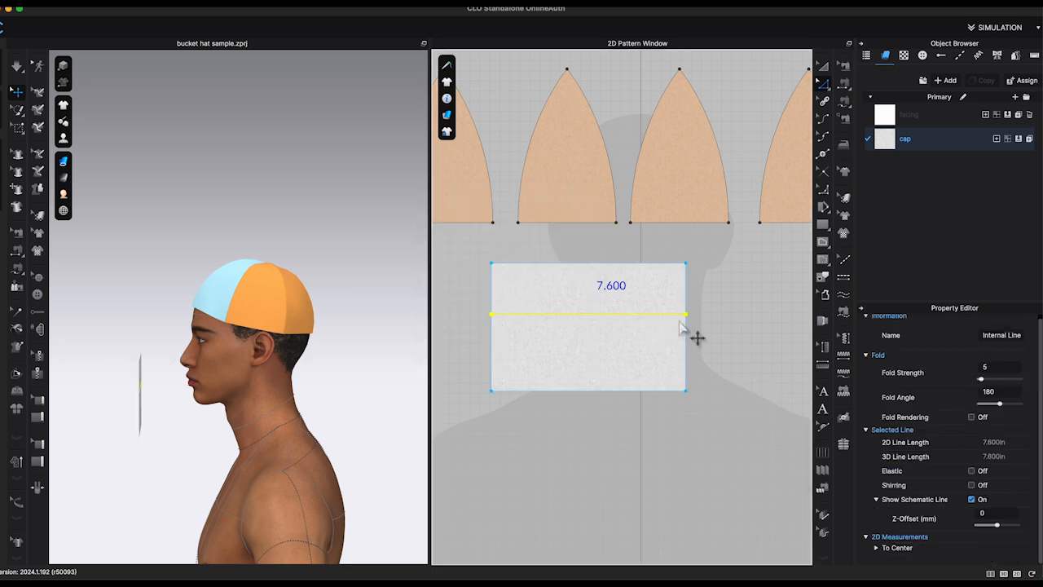
# - Distribute one internal line between the rectangle's two side edges to mark its vertical center
pyautogui.click(697, 291)
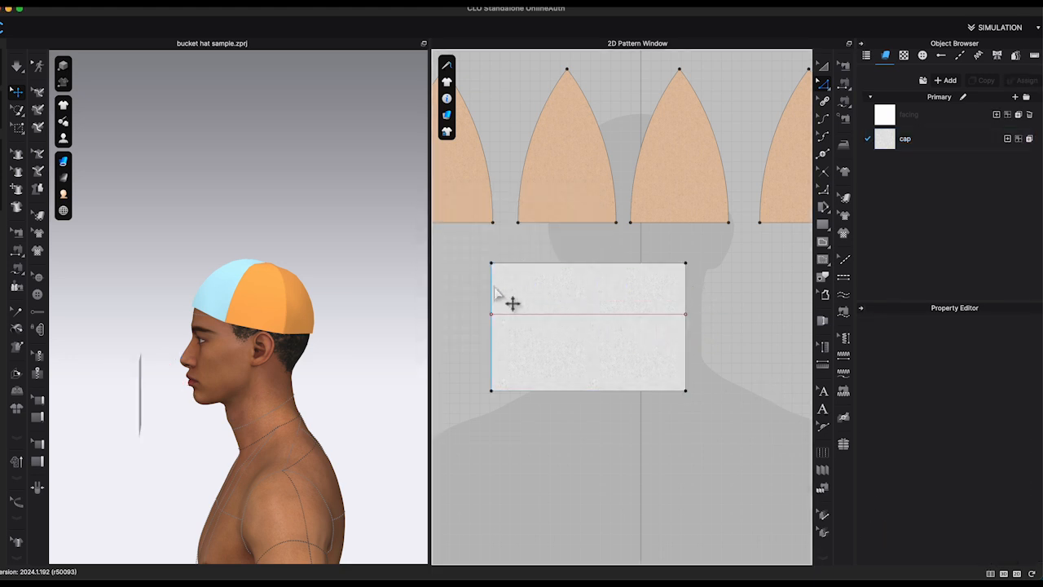
pyautogui.click(493, 290)
pyautogui.keyDown('shift'); pyautogui.click(686, 299); pyautogui.keyUp('shift')
pyautogui.rightClick(692, 287)
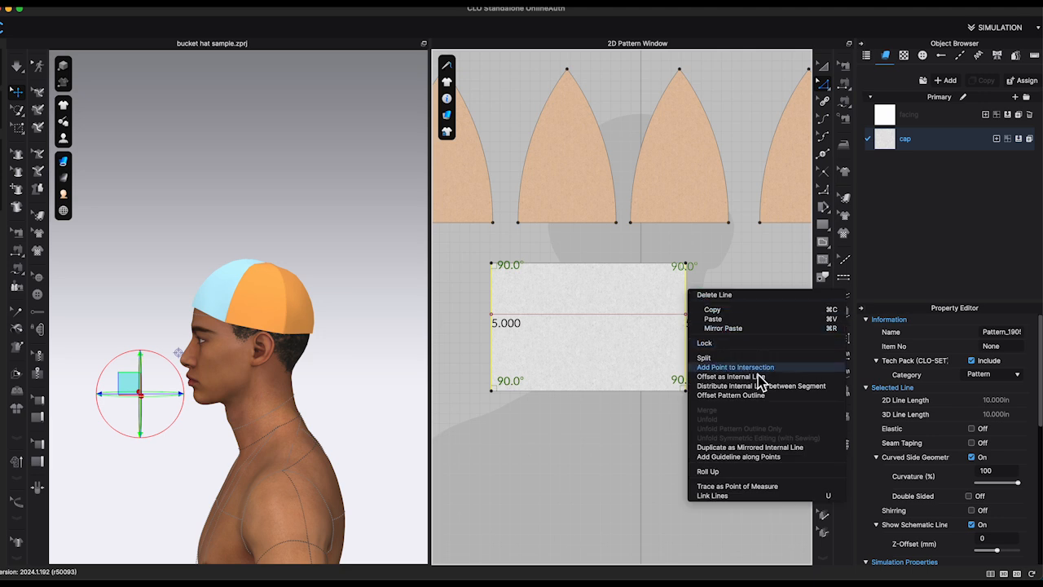
pyautogui.click(764, 388)
pyautogui.click(498, 358)
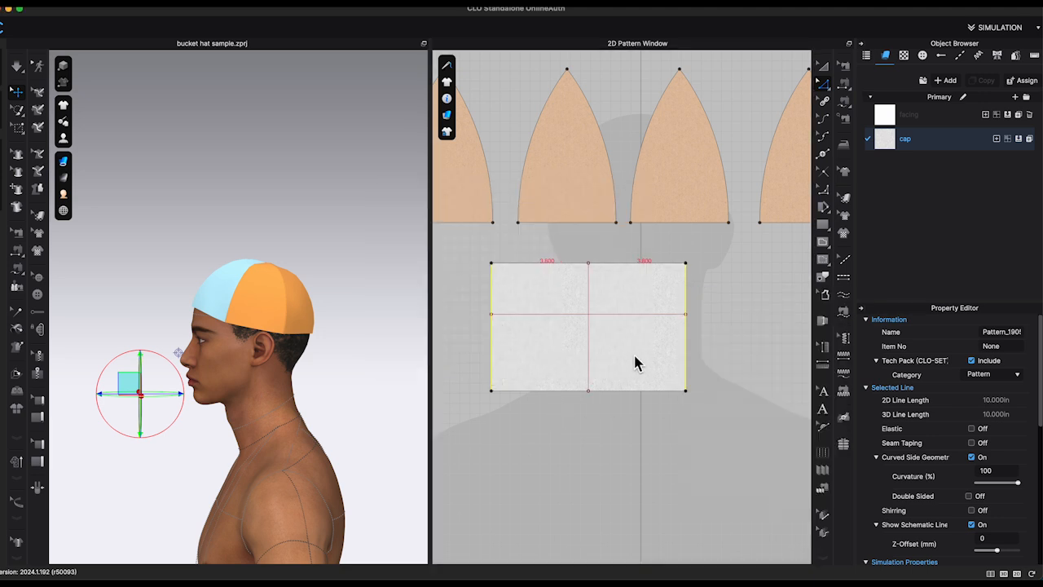
pyautogui.moveTo(723, 372); pyautogui.dragTo(761, 361, button='middle')
pyautogui.click(760, 312)
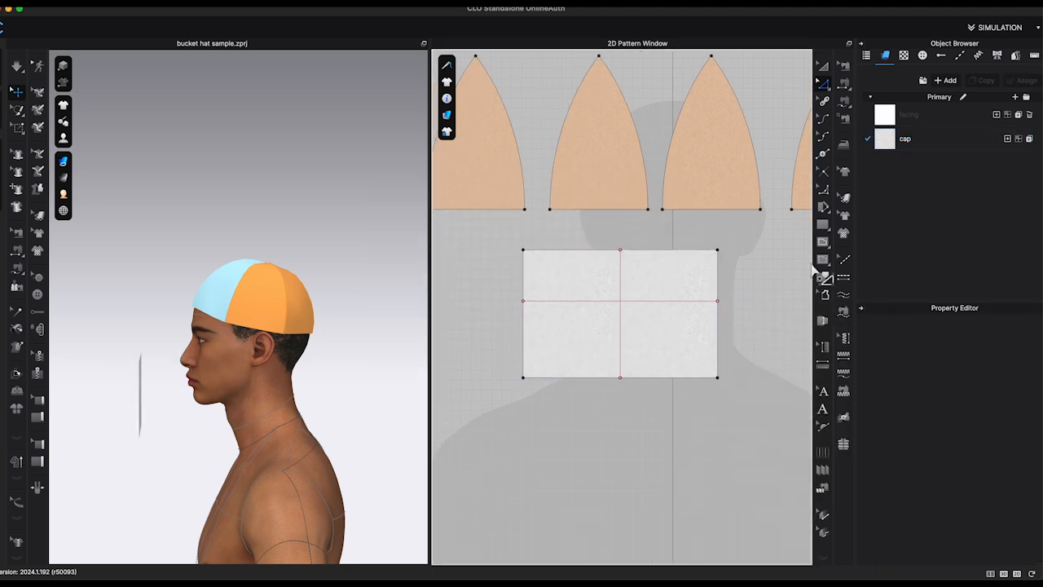
# - Draw a curved internal line about 4.56 in long from the rectangle's upper-left corner to the crossing of the two internal lines
pyautogui.click(822, 242)
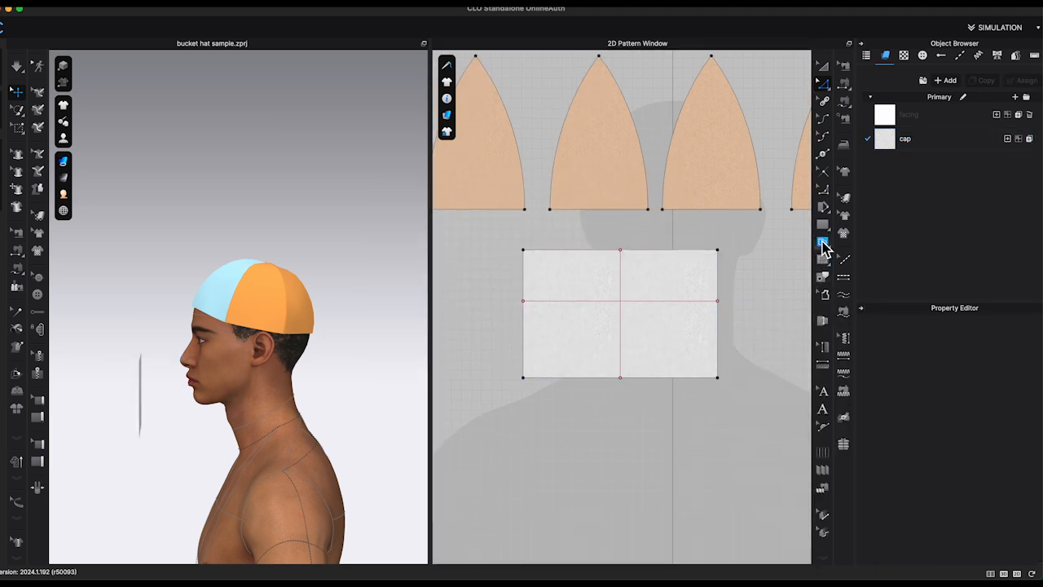
pyautogui.click(524, 250)
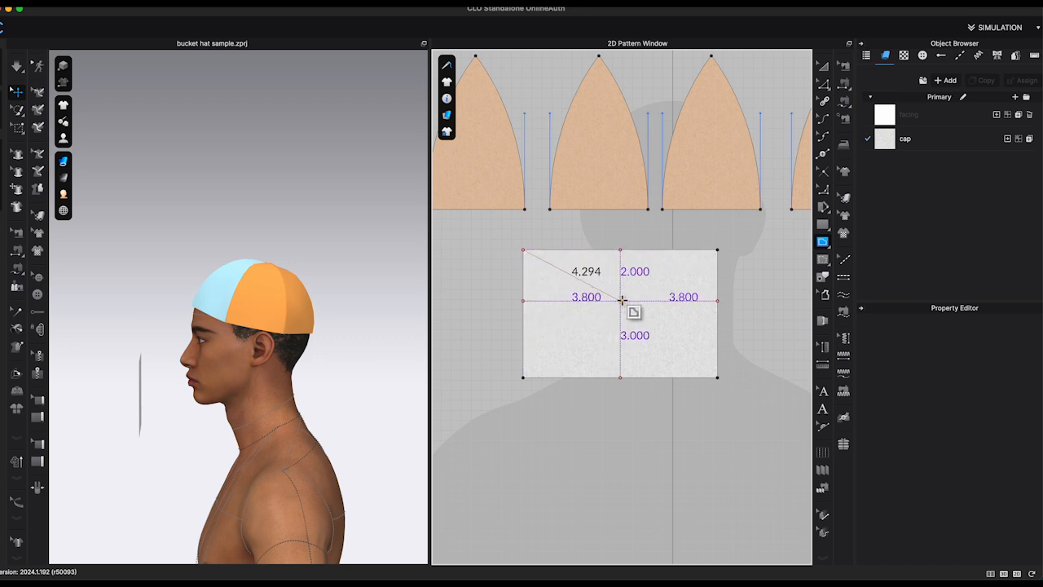
pyautogui.moveTo(621, 301); pyautogui.dragTo(702, 298)
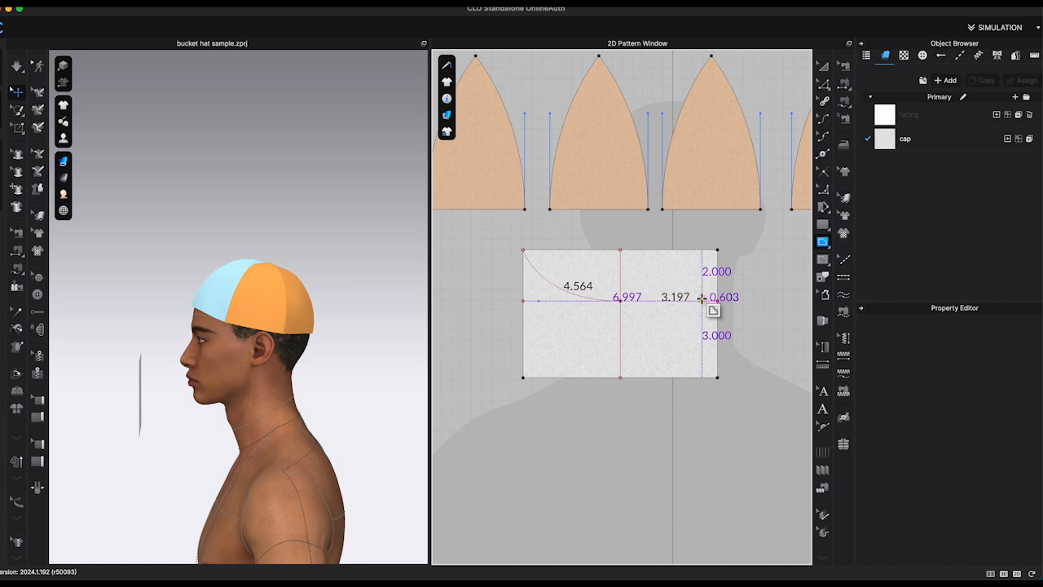
pyautogui.press('Return')
# - Draw a curved internal line about 5.48 in long from the horizontal line's left end to the midpoint of the rectangle's bottom edge
pyautogui.click(520, 301)
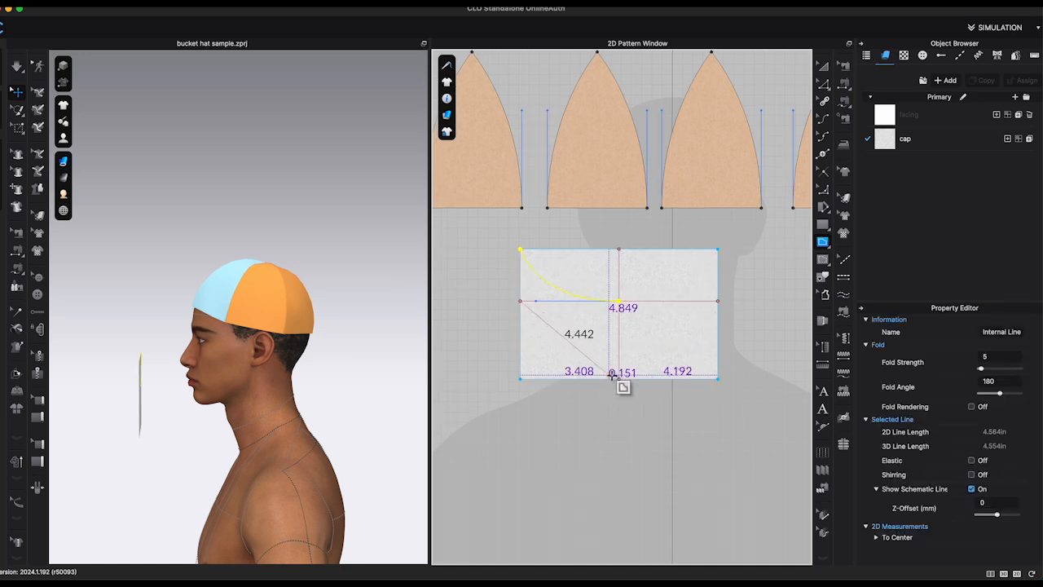
pyautogui.moveTo(620, 379); pyautogui.dragTo(721, 381)
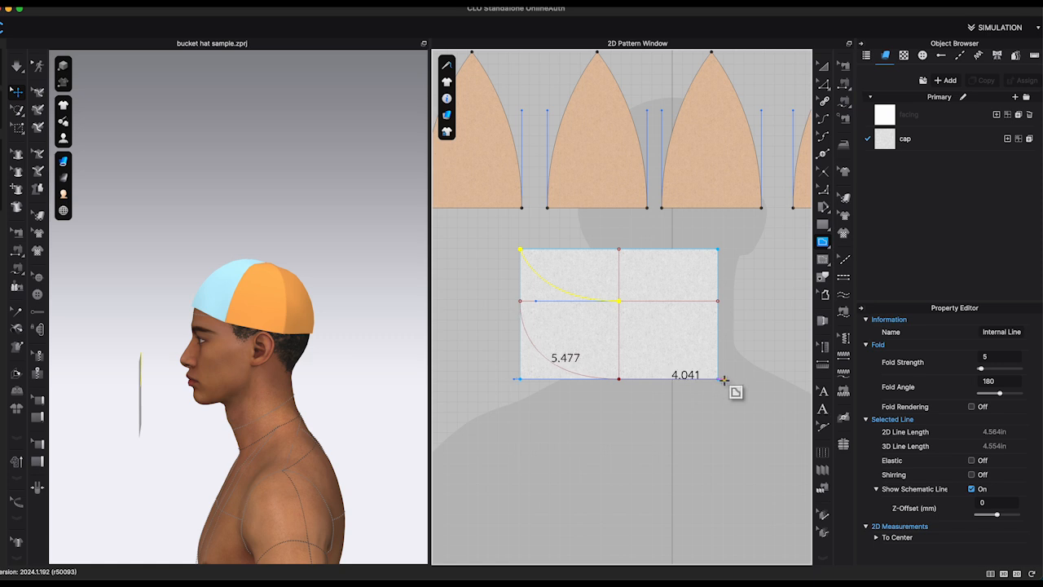
pyautogui.press('Return')
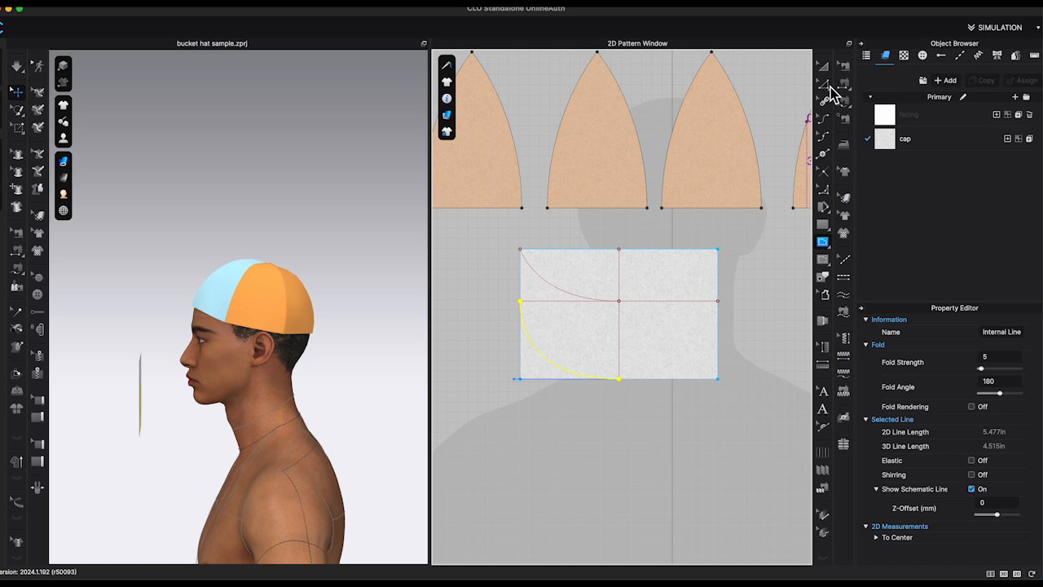
# - Cut and sew the rectangle along both curved lines and the vertical center line
pyautogui.keyDown('shift'); pyautogui.click(573, 304); pyautogui.keyUp('shift')
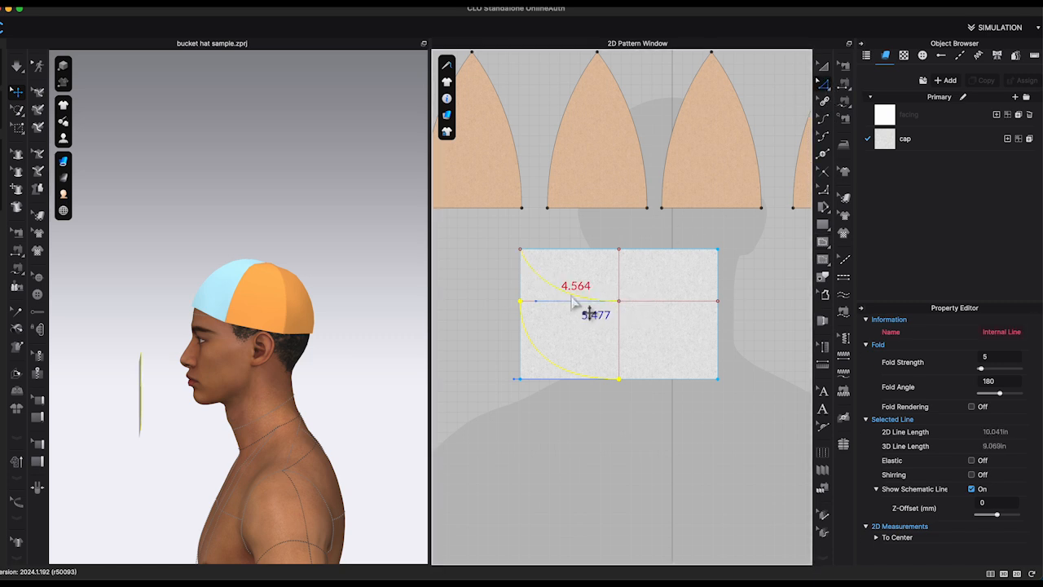
pyautogui.rightClick(619, 295)
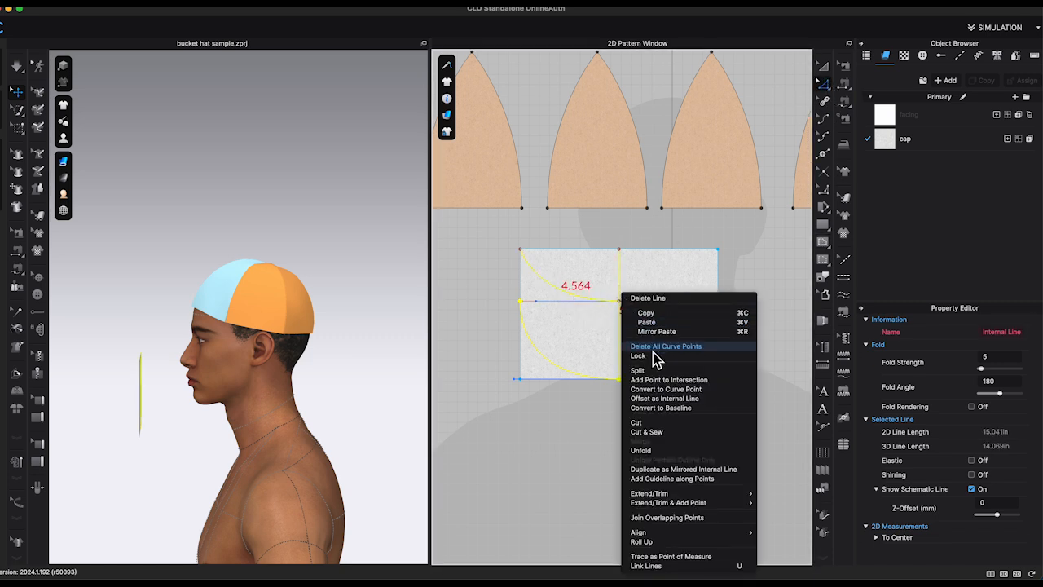
pyautogui.click(657, 433)
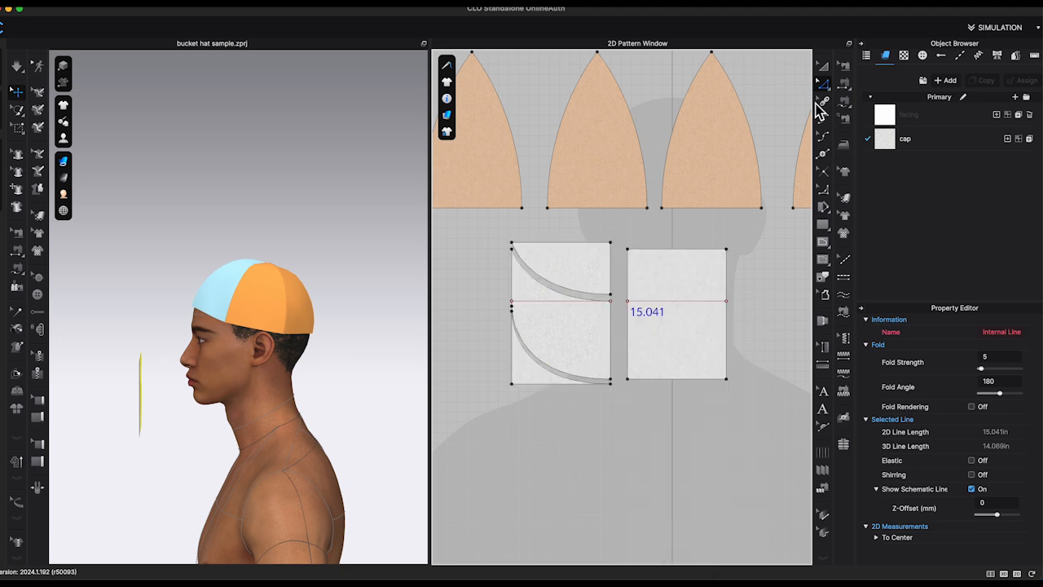
# - Delete the right half, the upper and lower offcuts and the leftover internal line, keeping only the curved half brim
pyautogui.click(680, 269)
pyautogui.press('Delete')
pyautogui.click(576, 265)
pyautogui.press('Delete')
pyautogui.click(522, 361)
pyautogui.press('Delete')
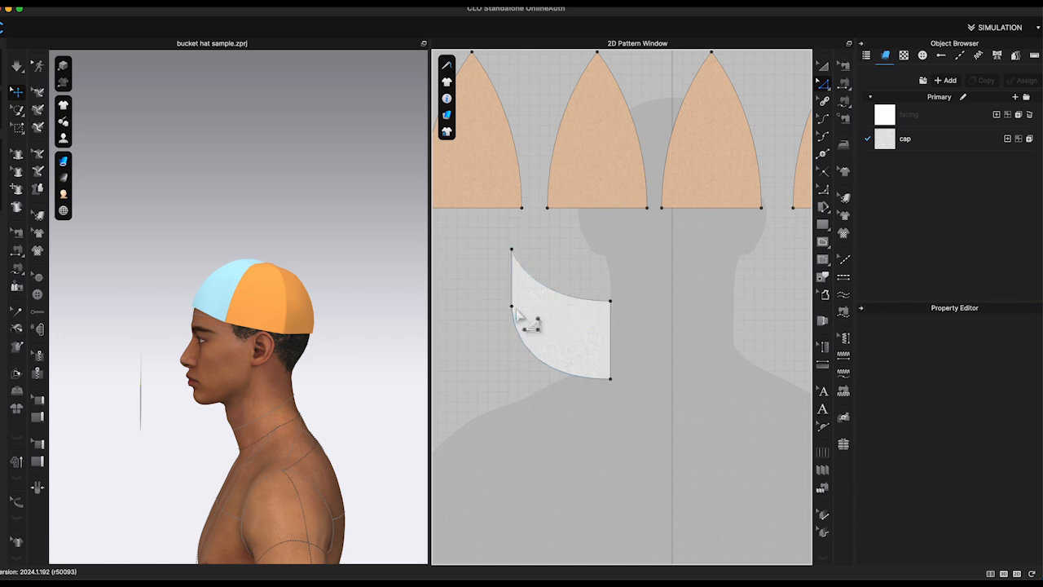
# - Convert the corner point on the half brim's left side to a curve point to smooth the outer edge
pyautogui.click(512, 304)
pyautogui.rightClick(512, 306)
pyautogui.click(556, 384)
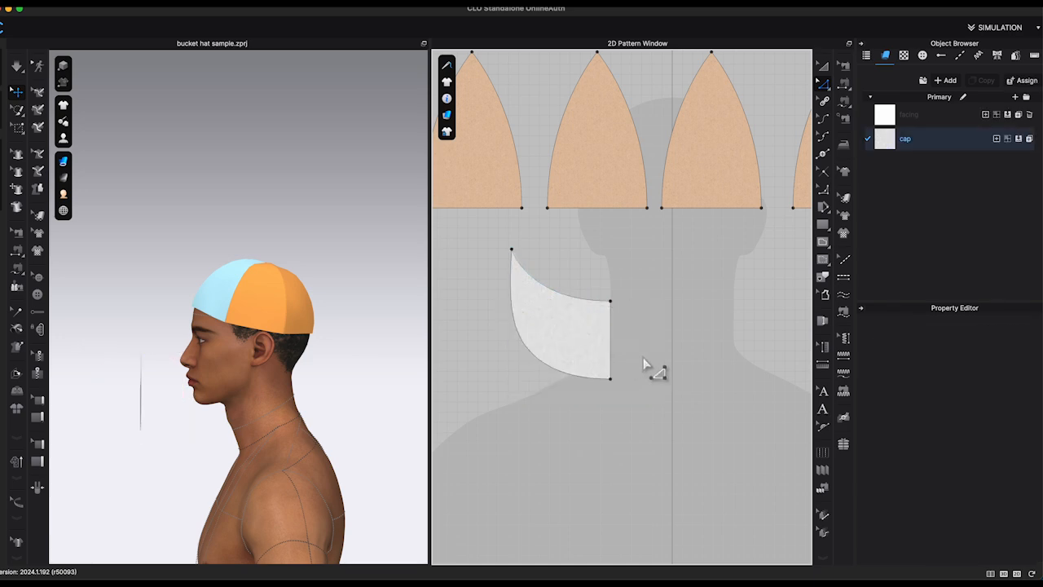
# - Unfold the half brim pattern along its straight 3 in edge and rotate the full brim flat in front of the cap
pyautogui.rightClick(612, 352)
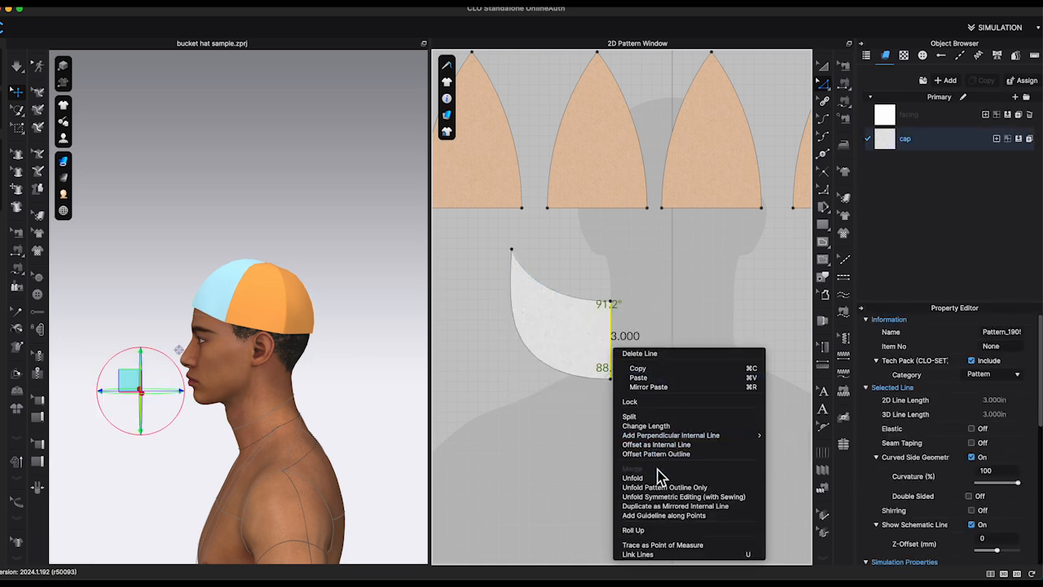
pyautogui.click(664, 477)
pyautogui.moveTo(347, 416); pyautogui.dragTo(366, 415, button='right')
pyautogui.moveTo(366, 415); pyautogui.dragTo(226, 413, button='middle')
pyautogui.moveTo(331, 397); pyautogui.dragTo(304, 272)
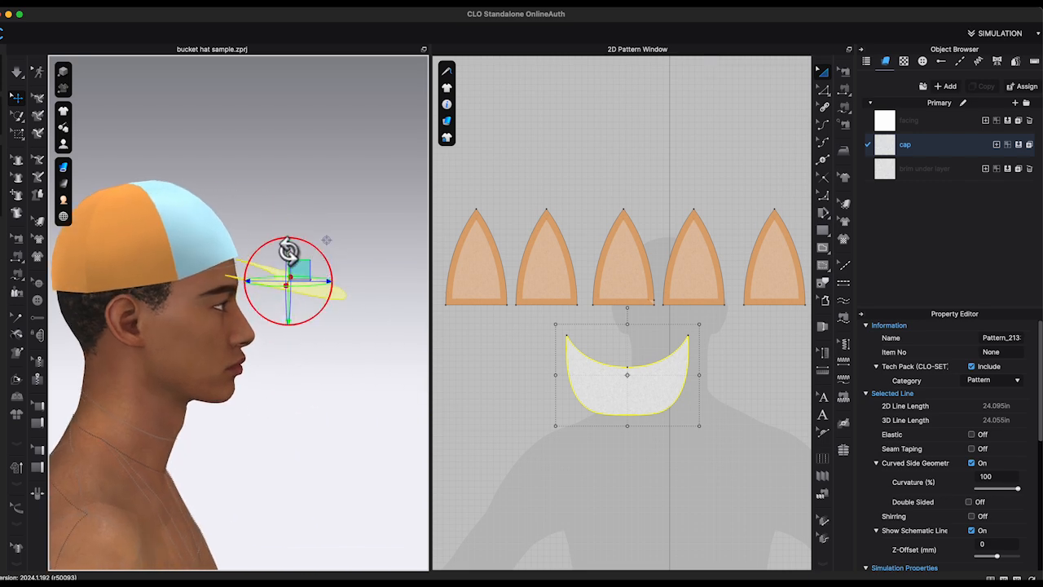
pyautogui.moveTo(313, 289); pyautogui.dragTo(332, 284, button='right')
pyautogui.moveTo(333, 283); pyautogui.dragTo(277, 224)
# - Set the brim's additional rendering thickness to 2.0
pyautogui.scroll(-2, 921, 504)
pyautogui.scroll(-10, 921, 504)
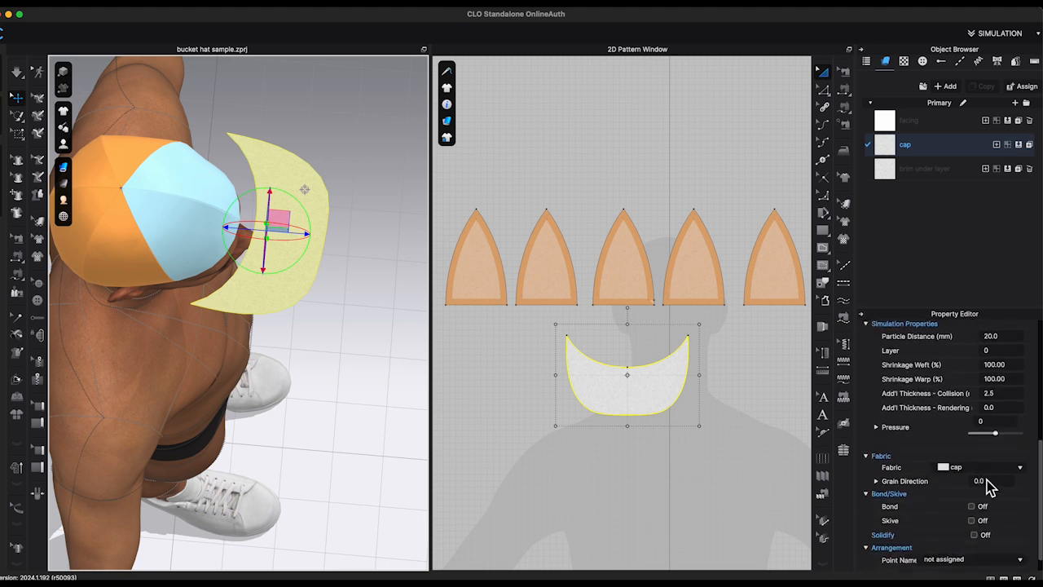
pyautogui.click(1009, 395)
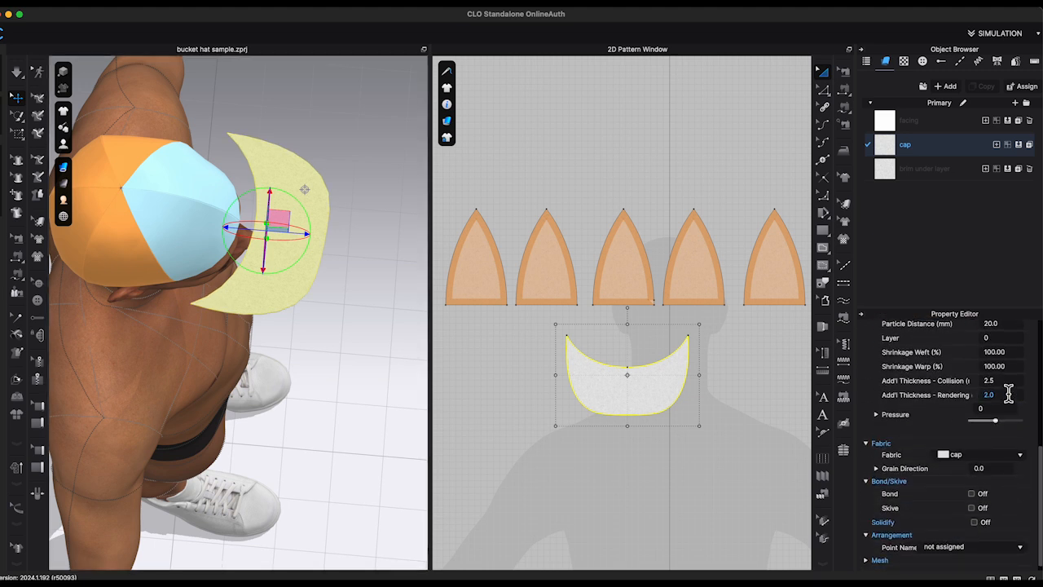
pyautogui.click(349, 418)
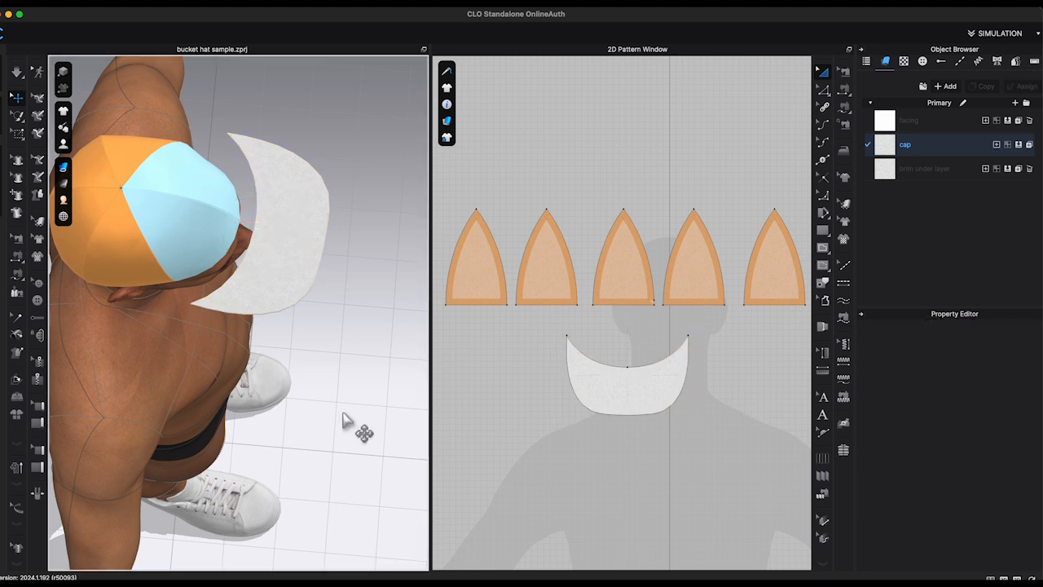
# - Flip the brim in the 3D view so its orange outer side faces upward, and check it from the front
pyautogui.rightClick(287, 290)
pyautogui.click(337, 94)
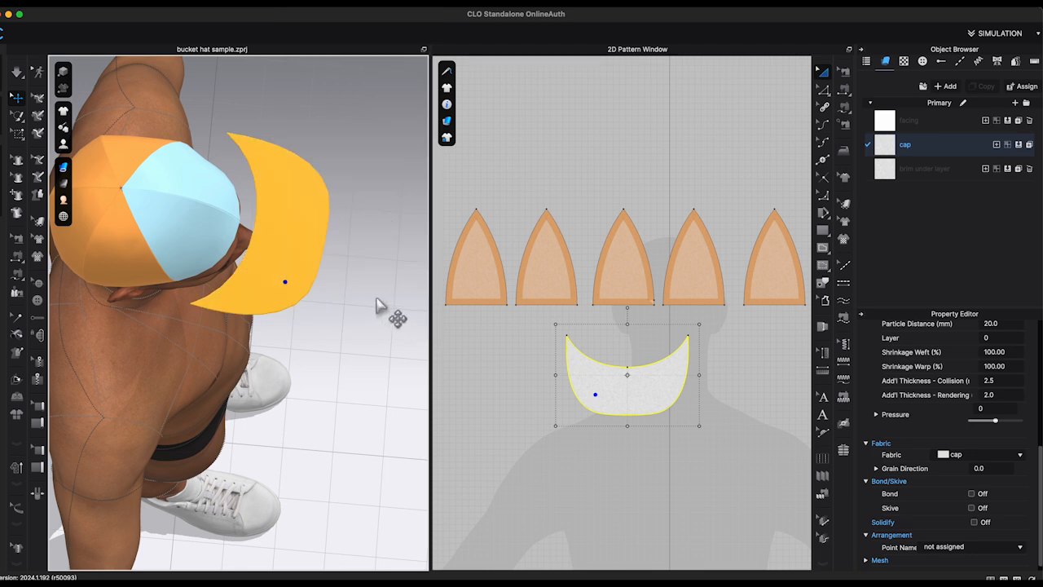
pyautogui.press('2')
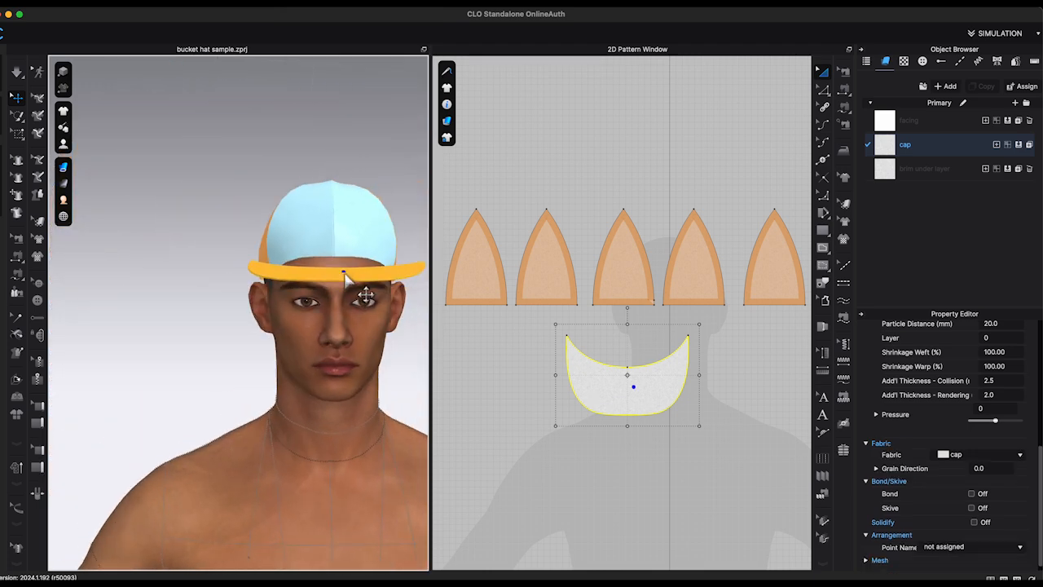
pyautogui.click(730, 406)
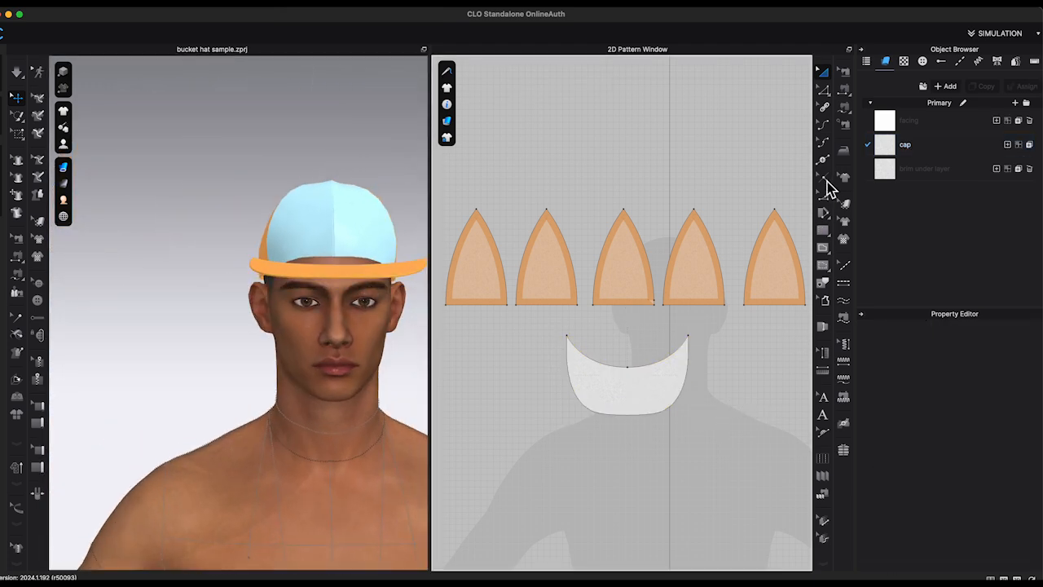
# - Sew the left half of the brim's inner curve to the bottom edges of the third and second crown panels
pyautogui.click(845, 108)
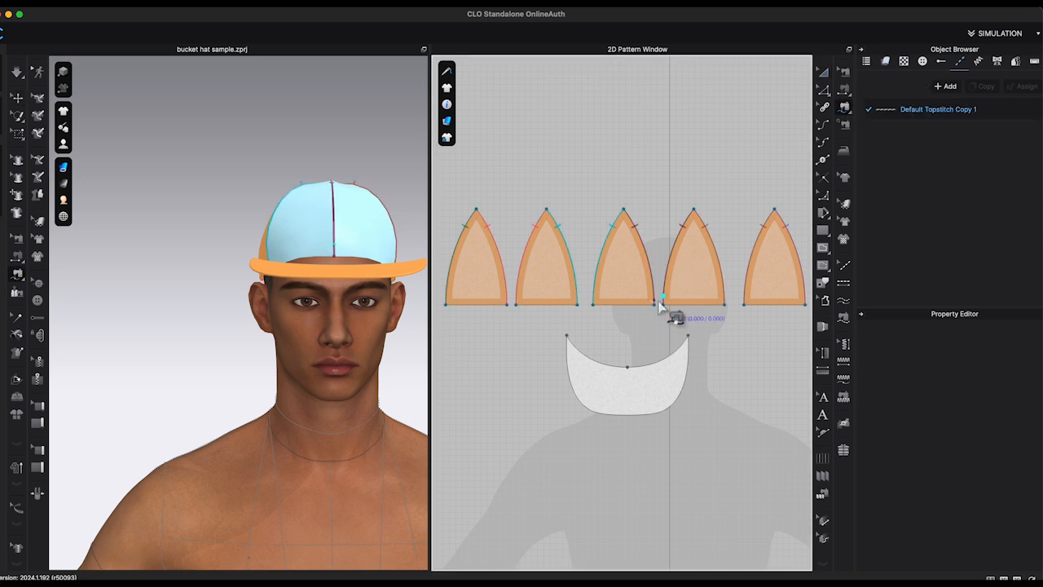
pyautogui.click(628, 368)
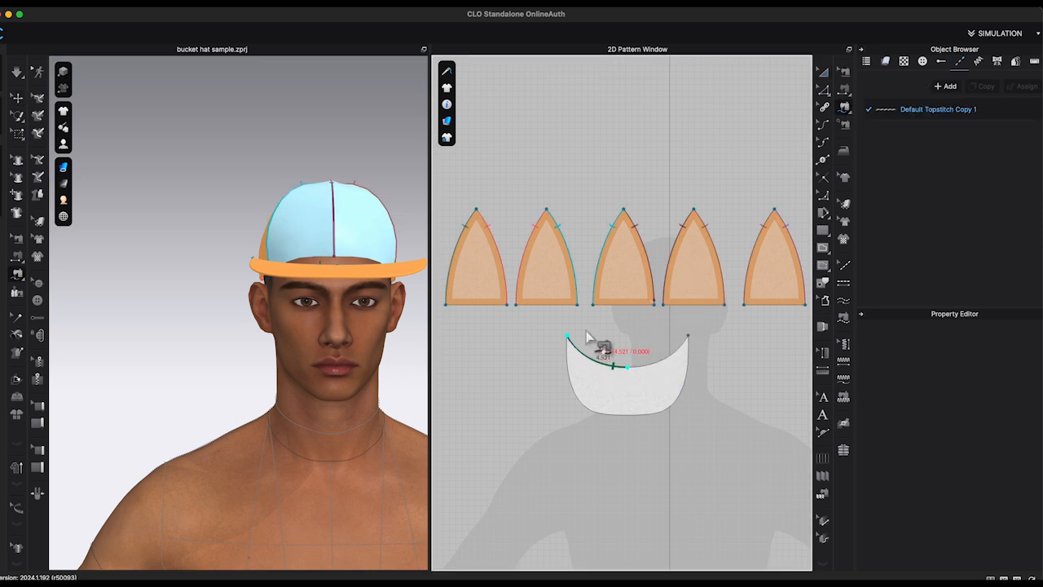
pyautogui.click(587, 336)
pyautogui.click(656, 310)
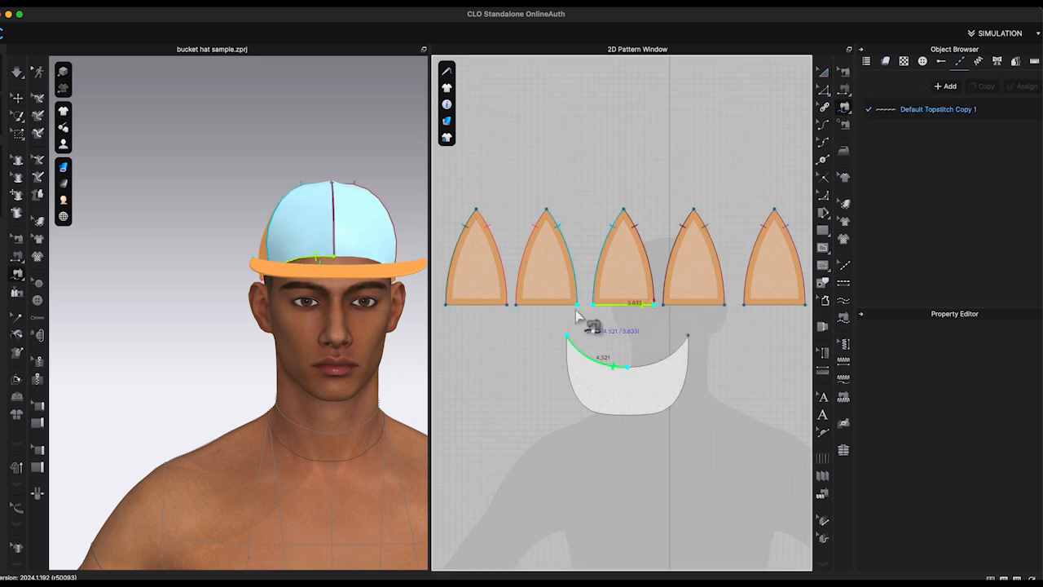
# - Sew the right half of the brim's inner curve to the bottom edges of the fourth and fifth crown panels
pyautogui.click(621, 375)
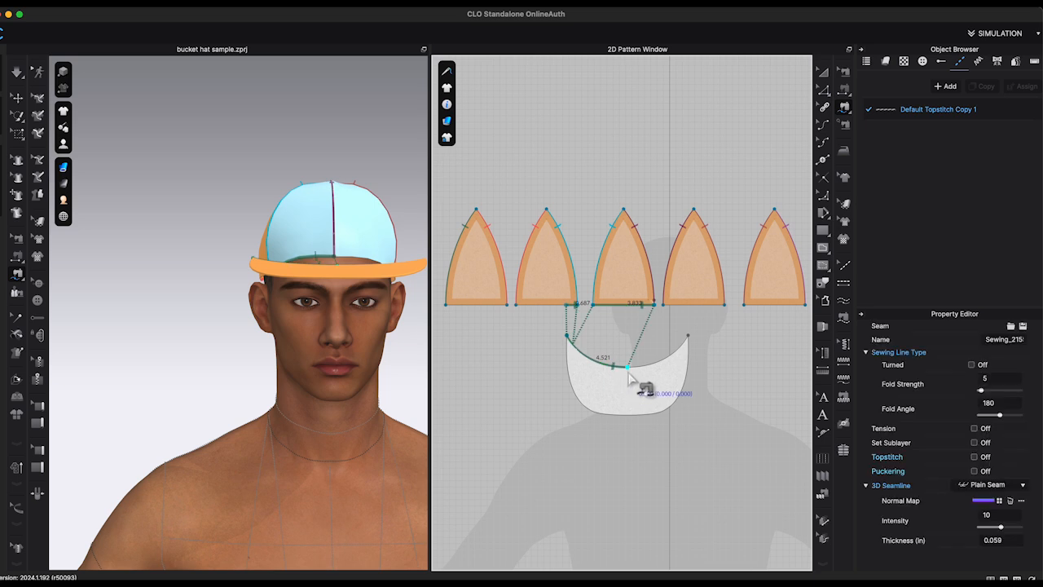
pyautogui.click(689, 338)
pyautogui.click(664, 306)
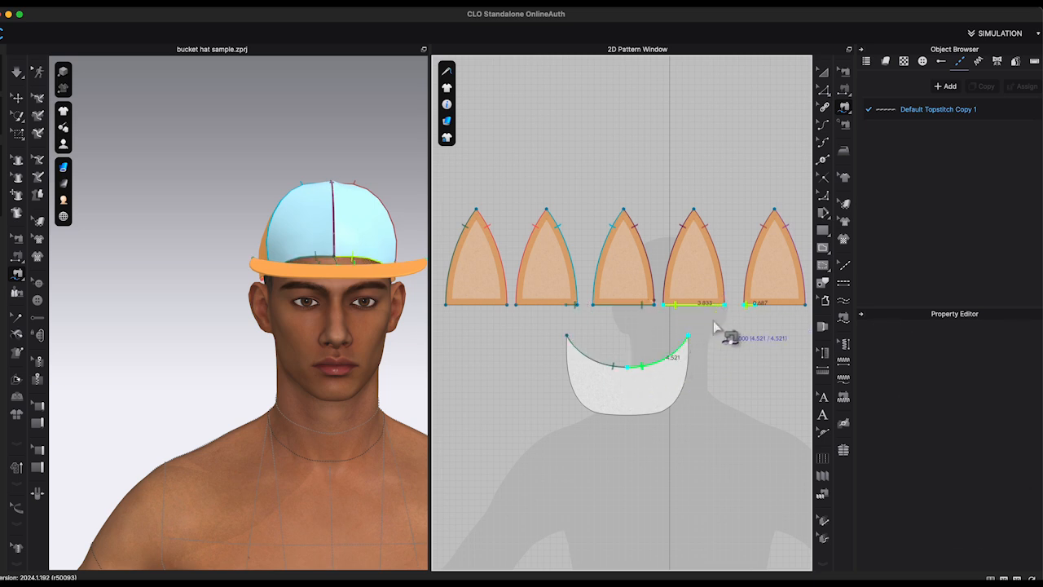
pyautogui.click(716, 322)
# - Simulate the garment so the brim is pulled onto the cap's front edge
pyautogui.press('space')
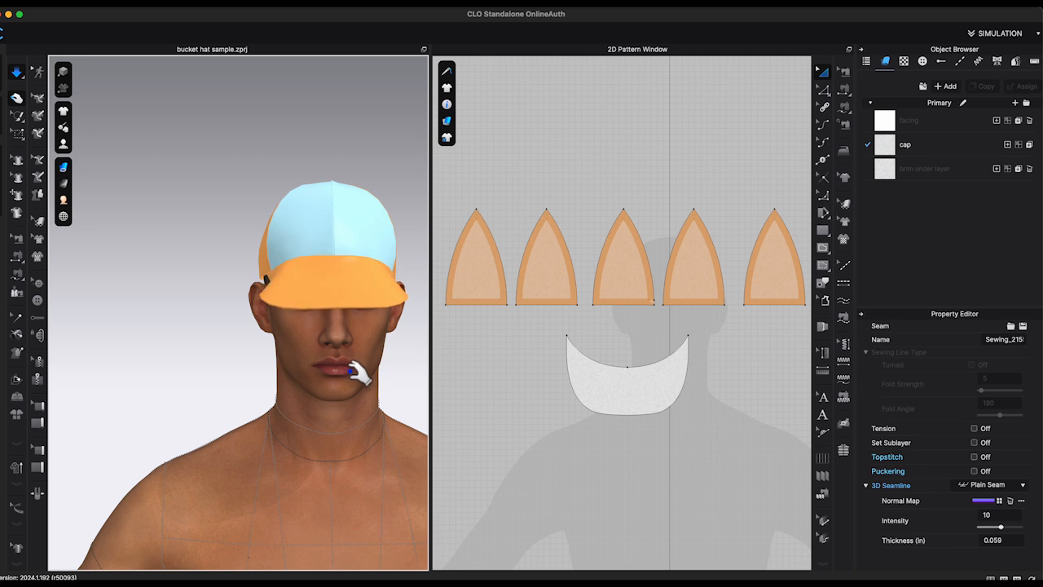
pyautogui.press('m')
pyautogui.moveTo(374, 383); pyautogui.dragTo(347, 376, button='right')
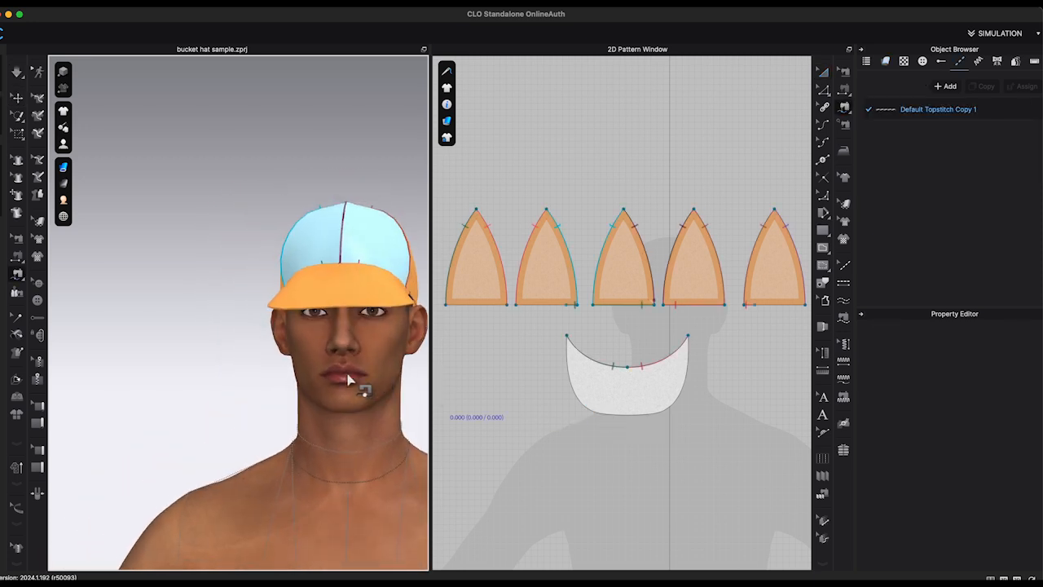
# - Draw a vertical internal line down the brim's centre and offset it 6 times at 0.600 in on both sides, extended to the pattern outline
pyautogui.click(824, 249)
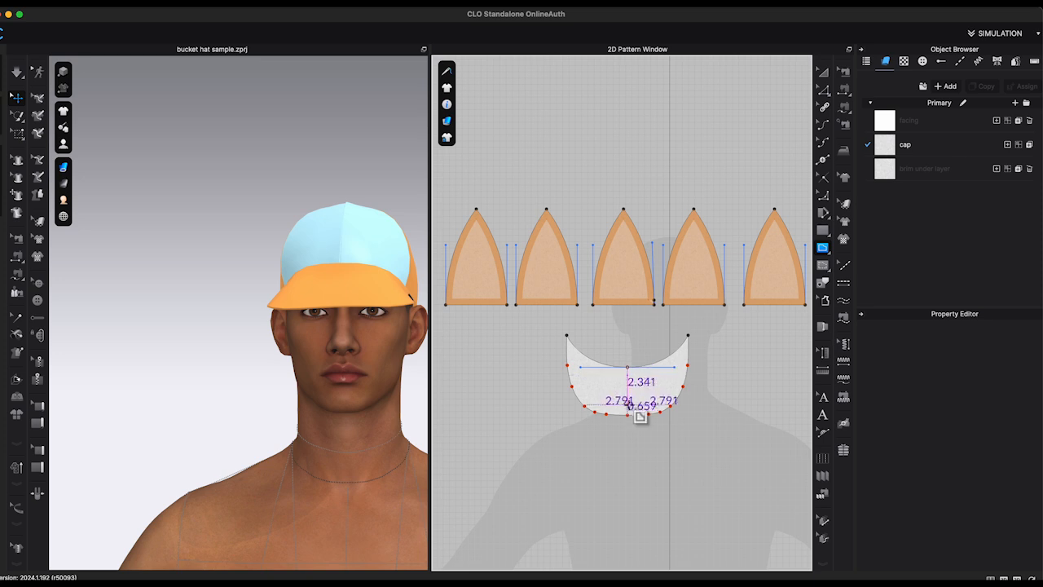
pyautogui.press('Return')
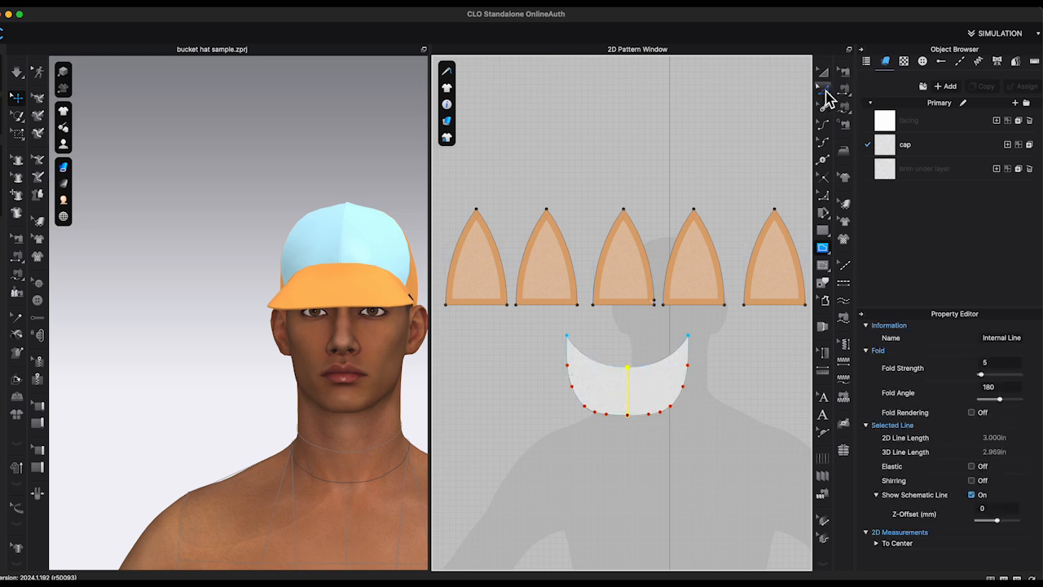
pyautogui.scroll(5, 619, 412)
pyautogui.rightClick(602, 392)
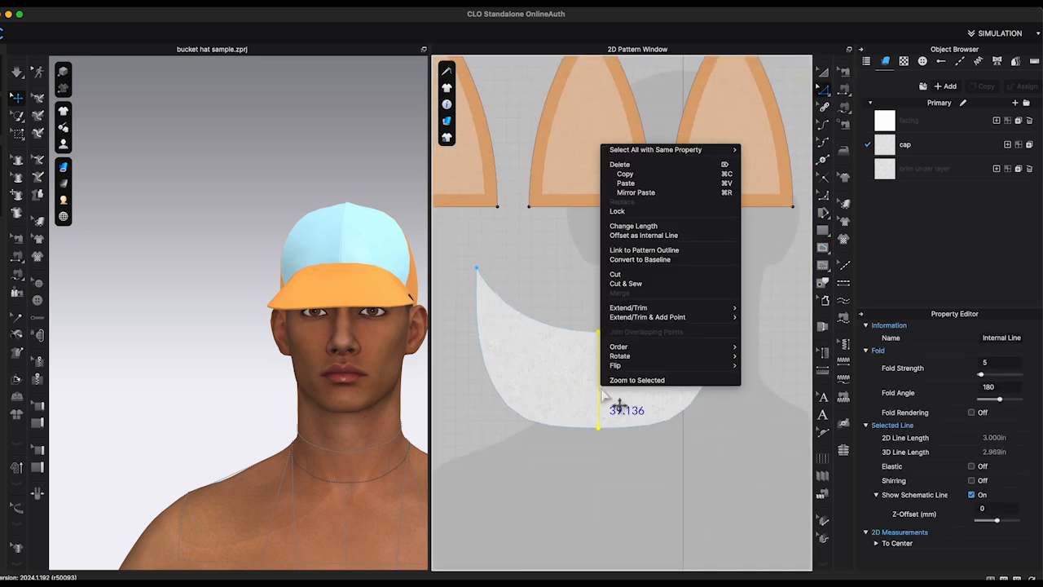
pyautogui.click(652, 236)
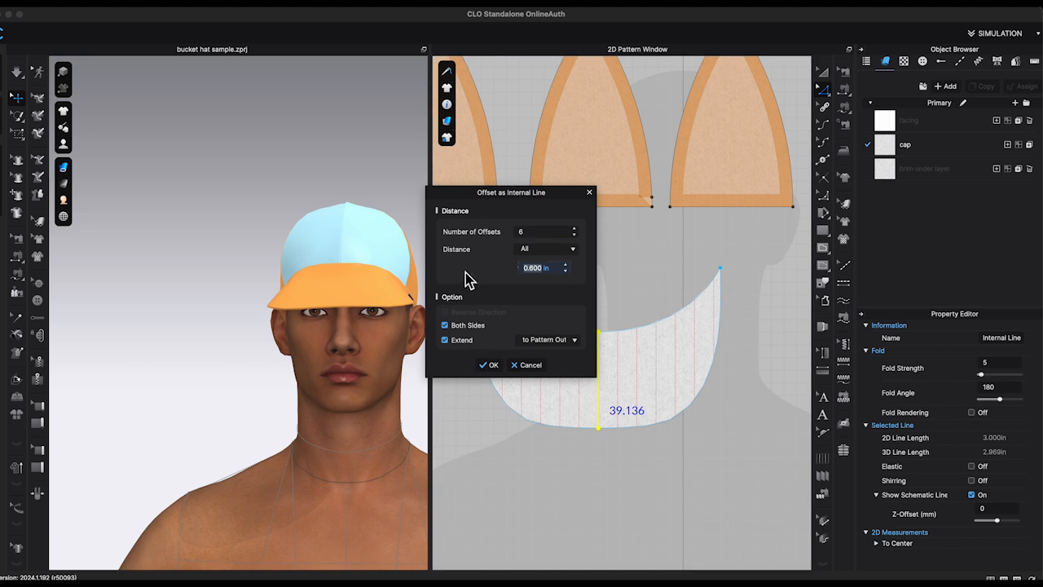
pyautogui.click(492, 365)
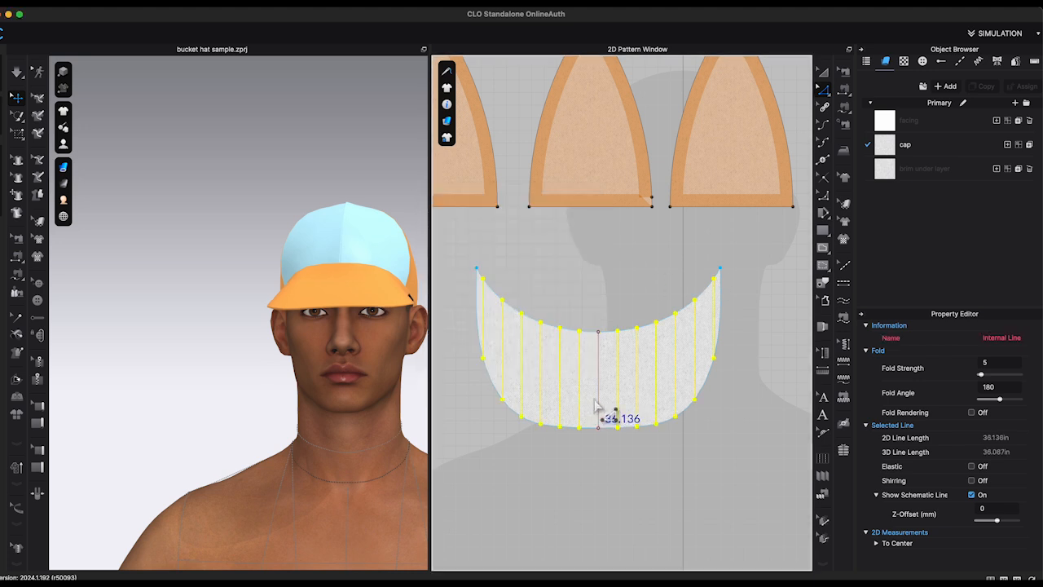
# - Set the Fold Angle of all the brim's internal lines to 154 and simulate the brim to check its curve
pyautogui.moveTo(387, 375); pyautogui.dragTo(304, 380, button='middle')
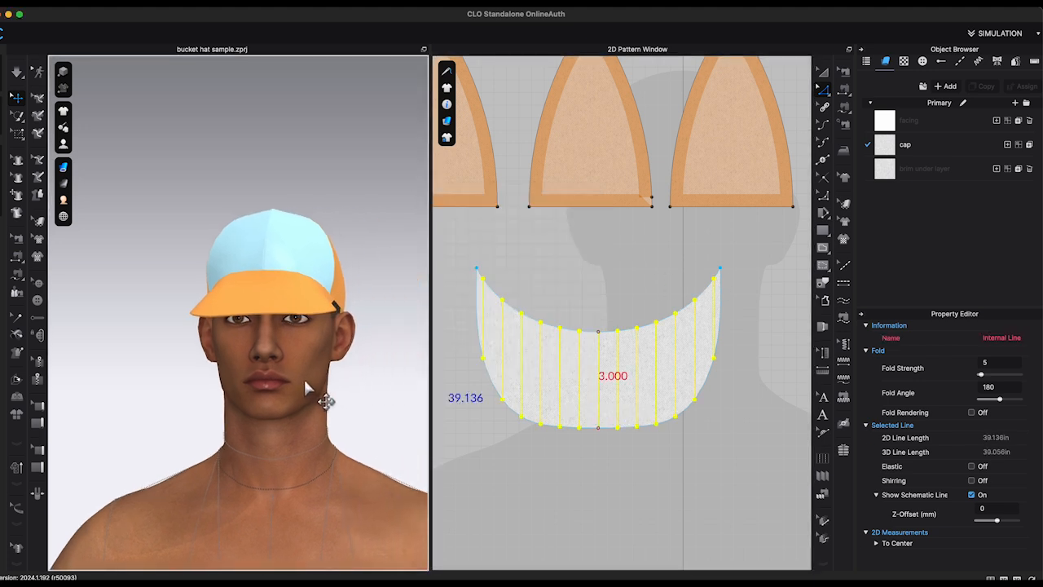
pyautogui.moveTo(304, 380); pyautogui.dragTo(343, 376, button='right')
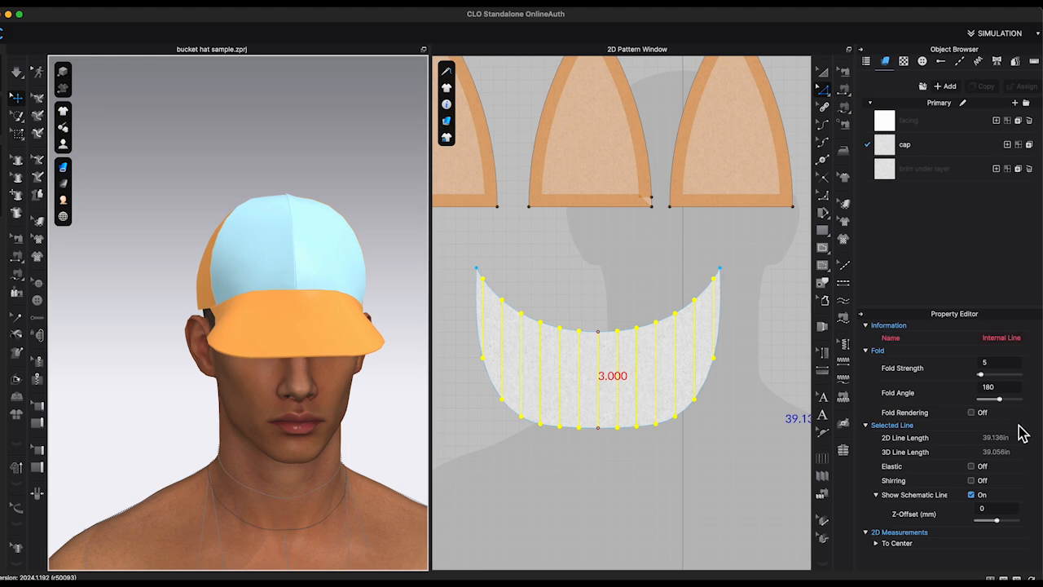
pyautogui.press('space')
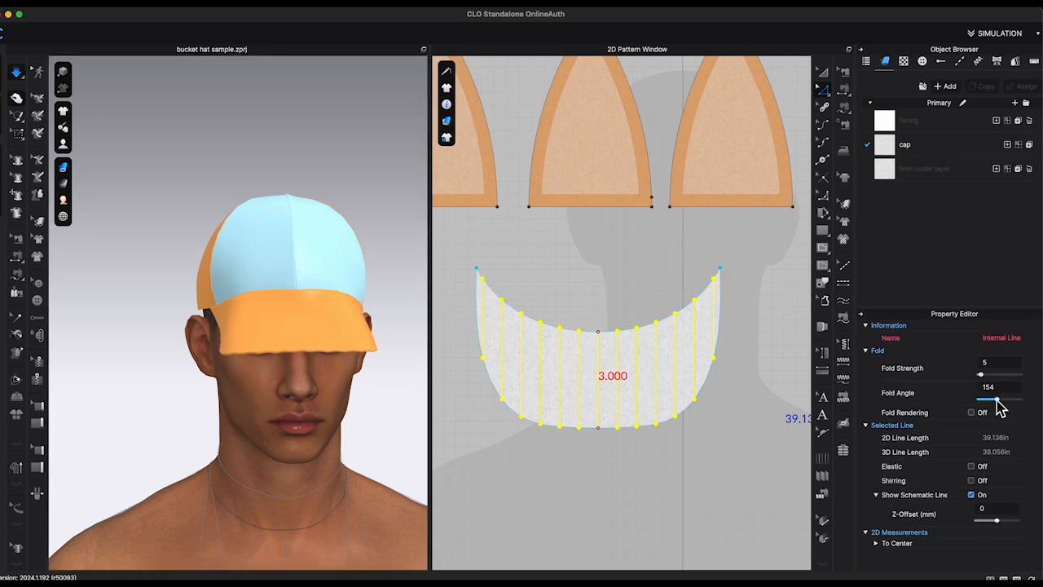
pyautogui.moveTo(410, 412); pyautogui.dragTo(376, 398, button='right')
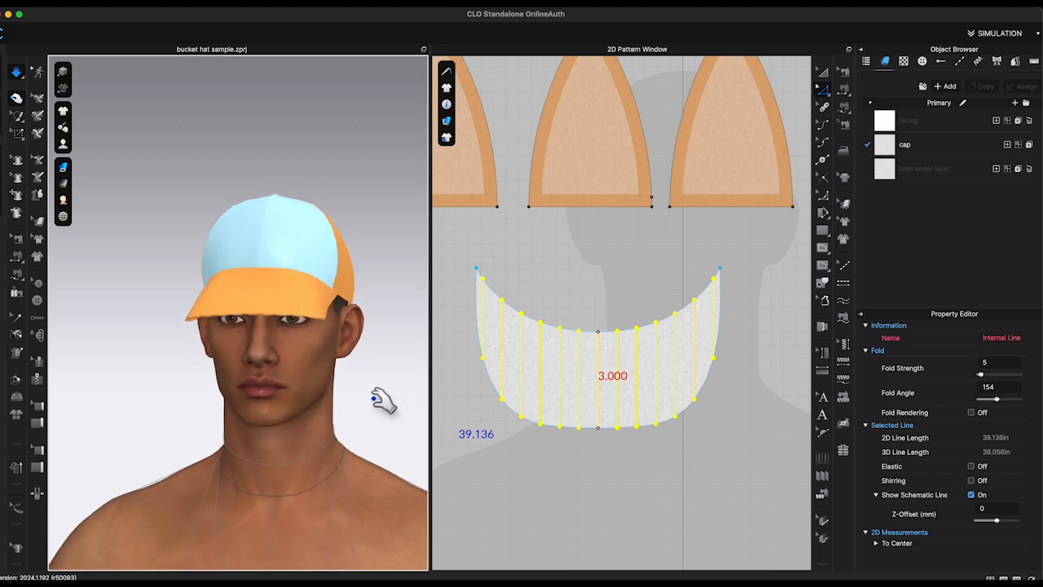
pyautogui.moveTo(260, 321)
pyautogui.mouseDown(button='right')
pyautogui.moveTo(378, 349)
pyautogui.moveTo(285, 308)
pyautogui.moveTo(272, 333)
pyautogui.moveTo(312, 301)
pyautogui.moveTo(274, 312)
pyautogui.mouseUp(button='right')
pyautogui.click(271, 309)
pyautogui.moveTo(338, 400); pyautogui.dragTo(284, 415, button='right')
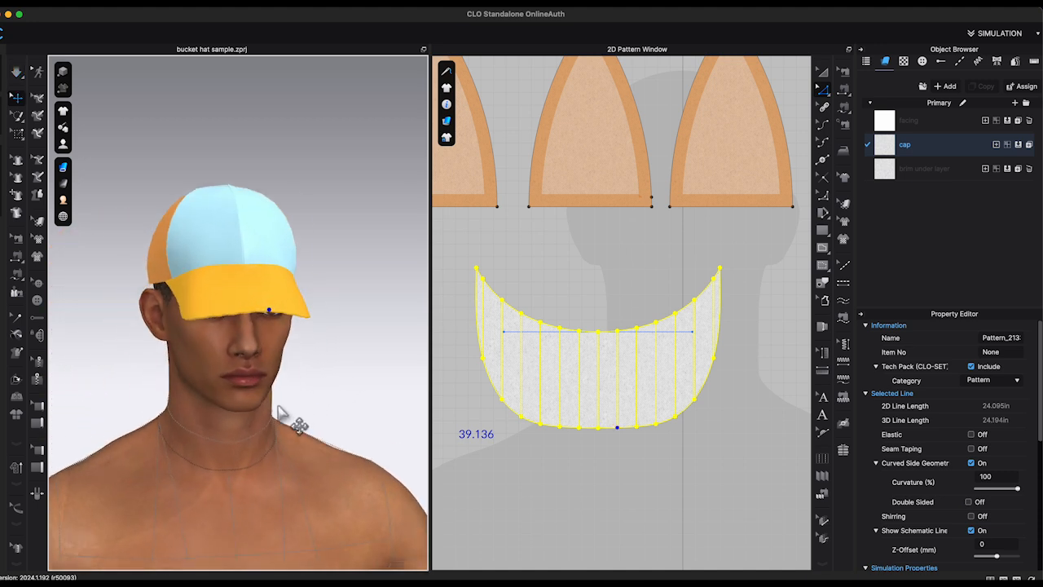
pyautogui.click(367, 416)
pyautogui.moveTo(366, 416); pyautogui.dragTo(359, 410, button='right')
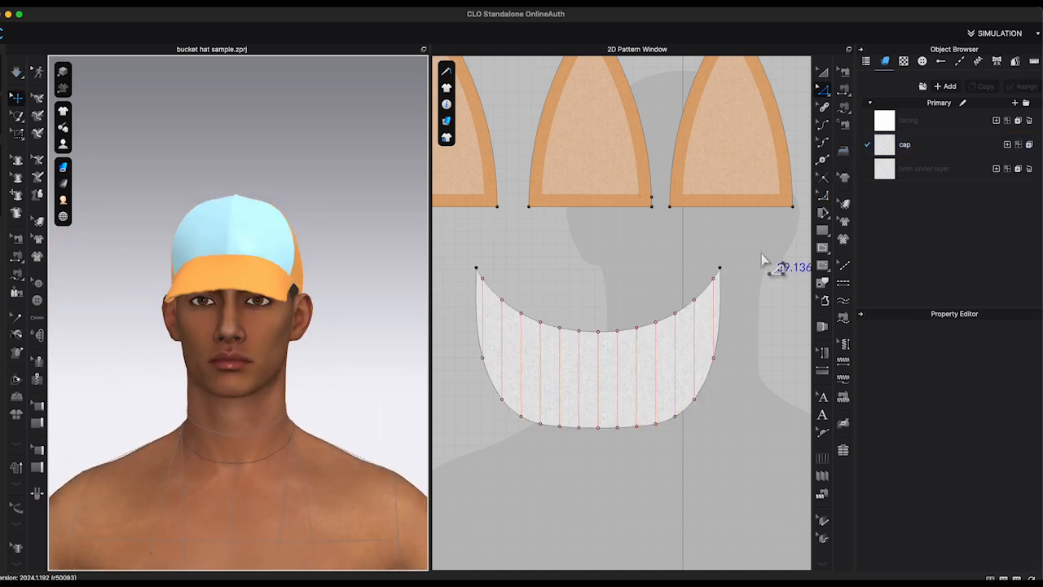
# - Turn on Bond for the brim with the Reinforcement preset and add a seam allowance along its outer edge
pyautogui.scroll(-2, 758, 269)
pyautogui.moveTo(500, 261); pyautogui.dragTo(787, 445)
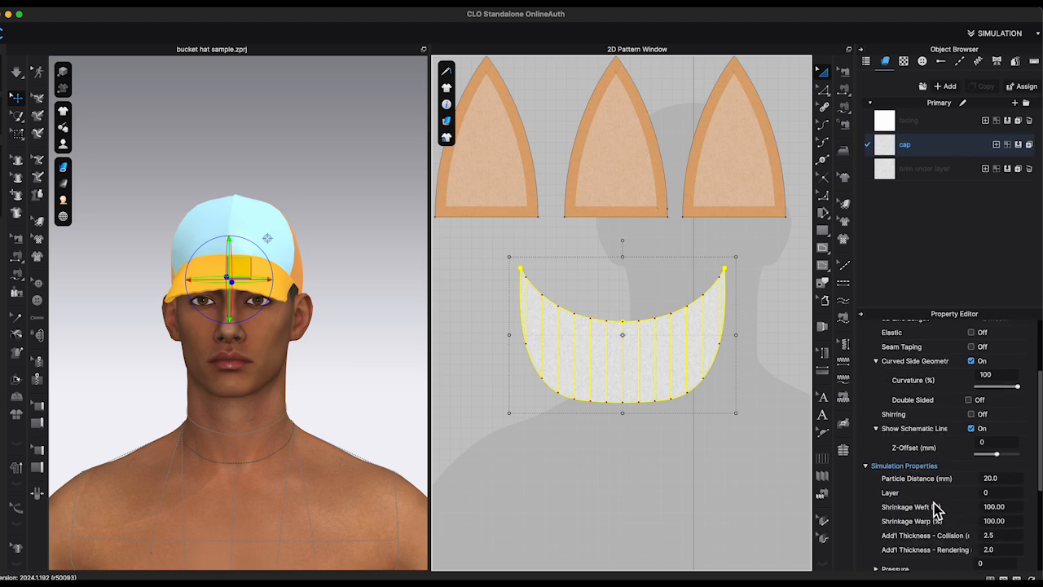
pyautogui.scroll(-4, 989, 492)
pyautogui.click(972, 489)
pyautogui.scroll(-1, 1009, 515)
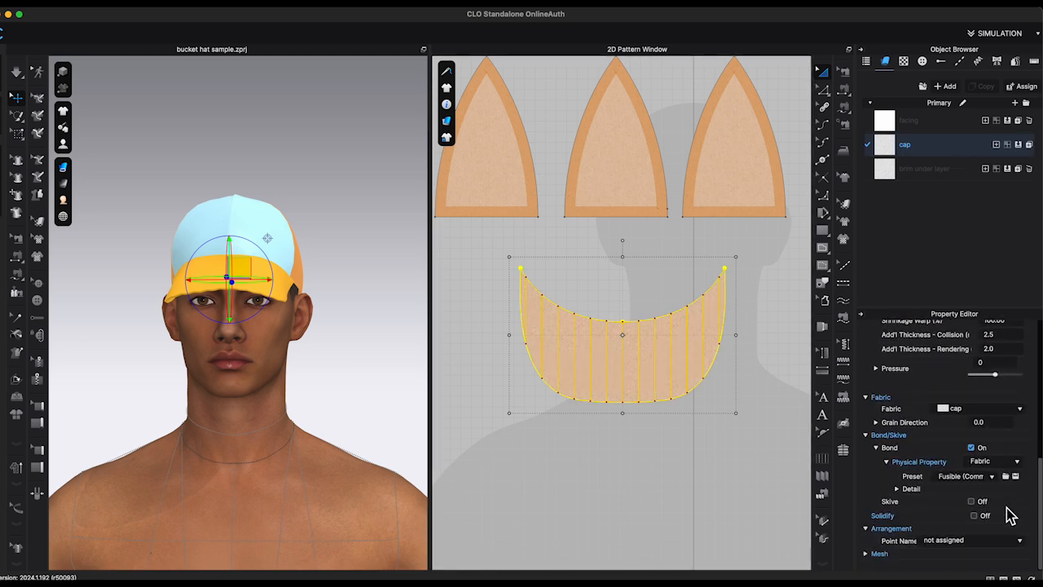
pyautogui.click(993, 480)
pyautogui.click(969, 508)
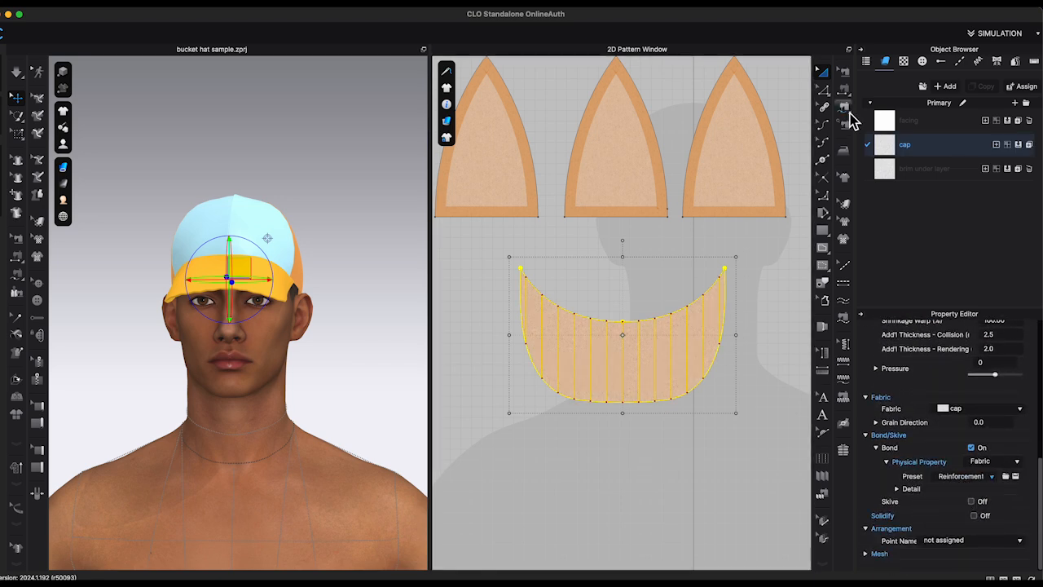
pyautogui.click(844, 176)
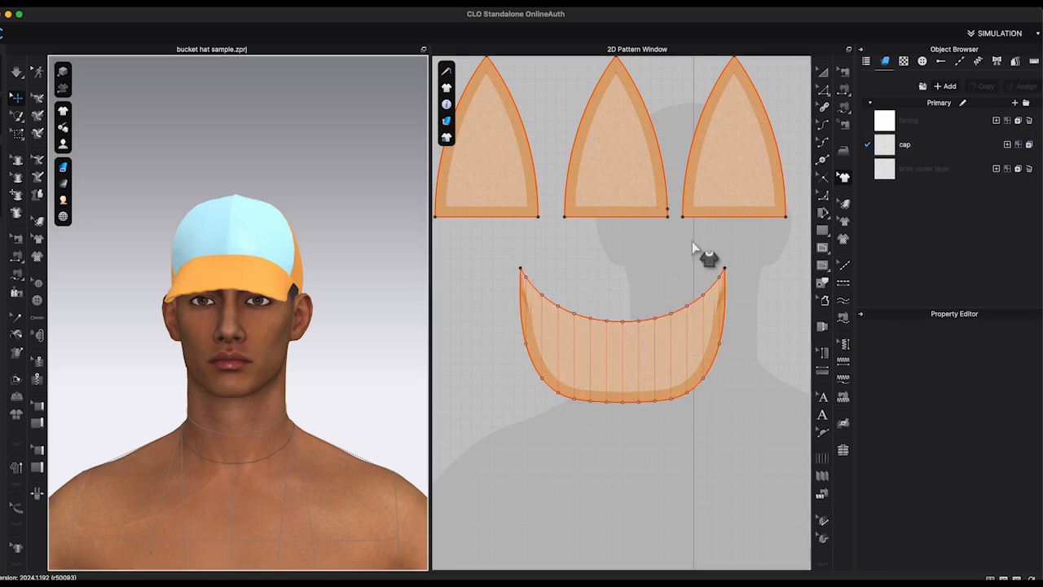
# - Create a Layer Clone (Under) of the brim and place the copy below the original pattern
pyautogui.press('a')
pyautogui.click(625, 366)
pyautogui.rightClick(626, 366)
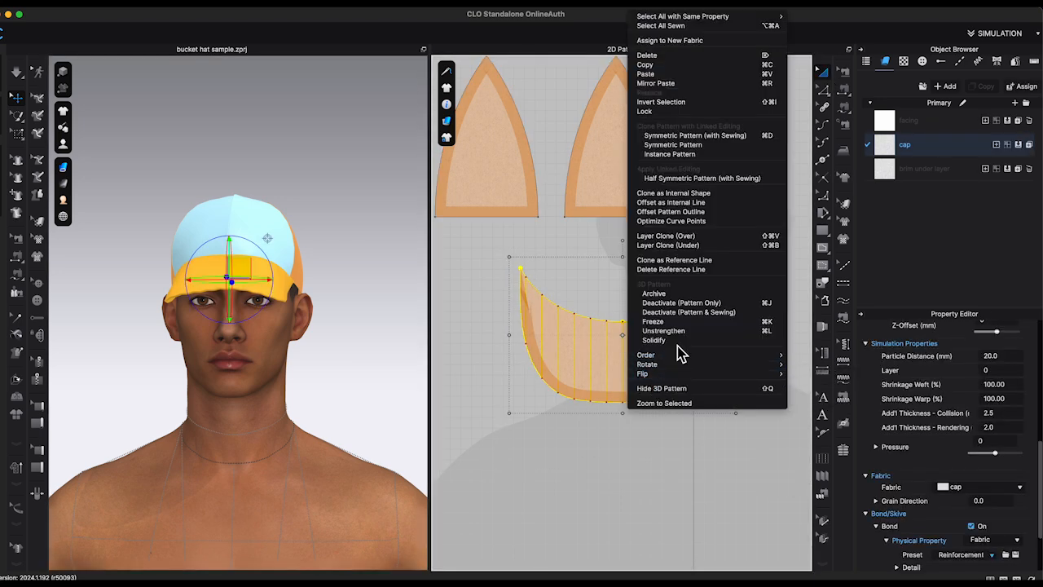
pyautogui.click(687, 244)
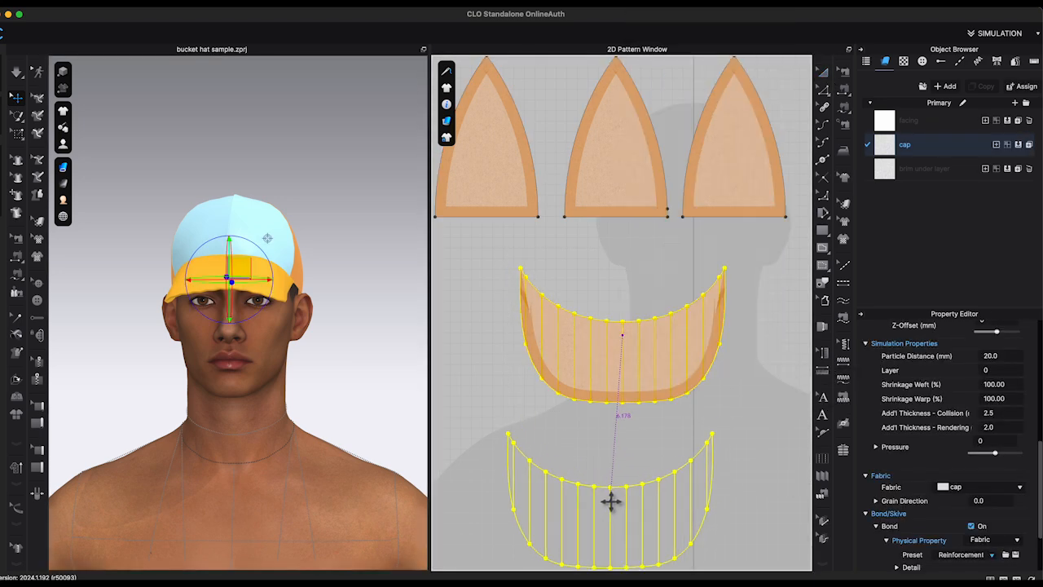
pyautogui.click(611, 501)
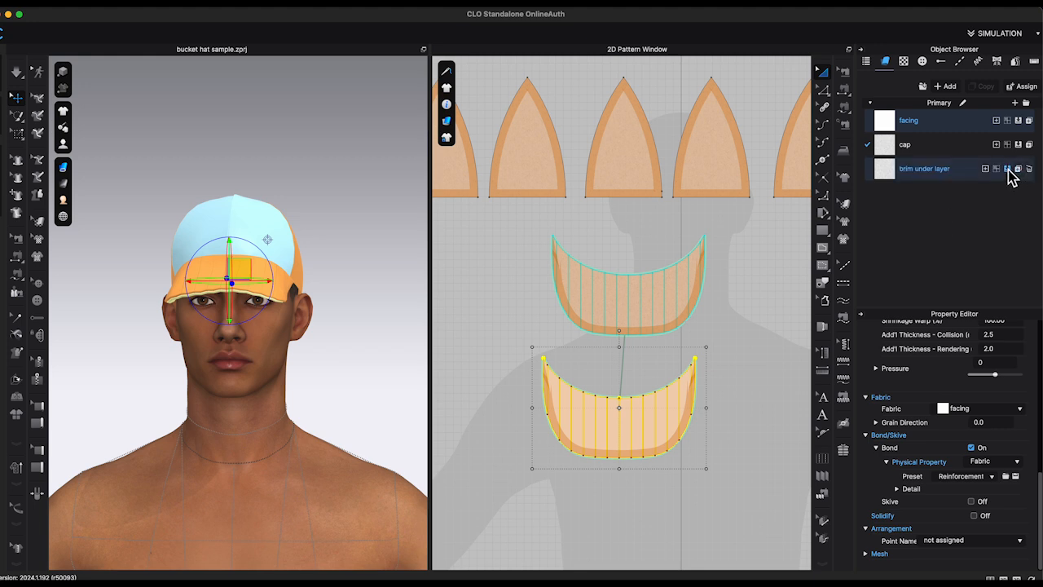
# - Assign the brim under layer fabric to the lower brim copy and remove its linked editing
pyautogui.click(1009, 169)
pyautogui.scroll(5, 943, 458)
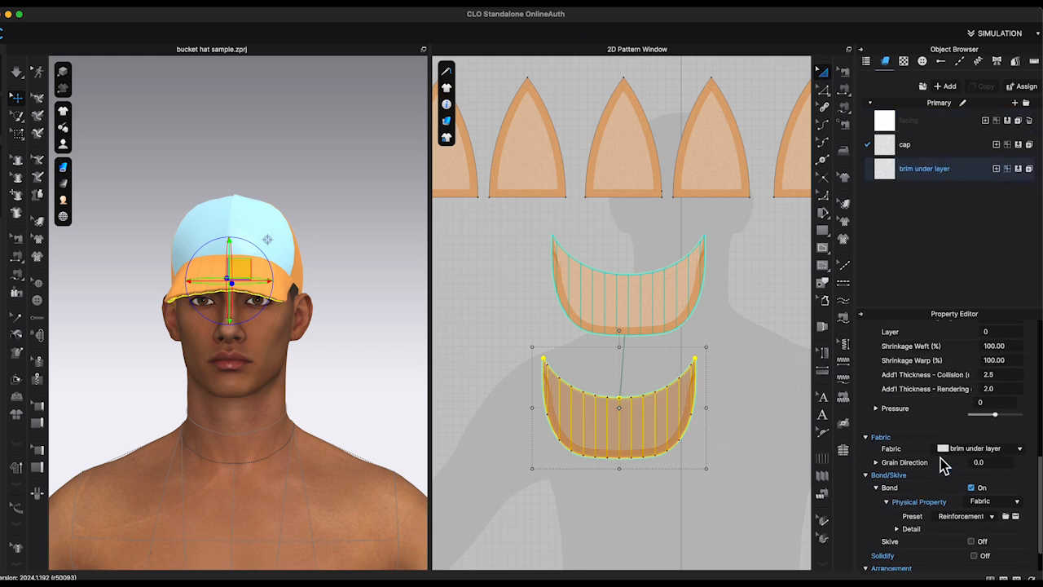
pyautogui.rightClick(659, 433)
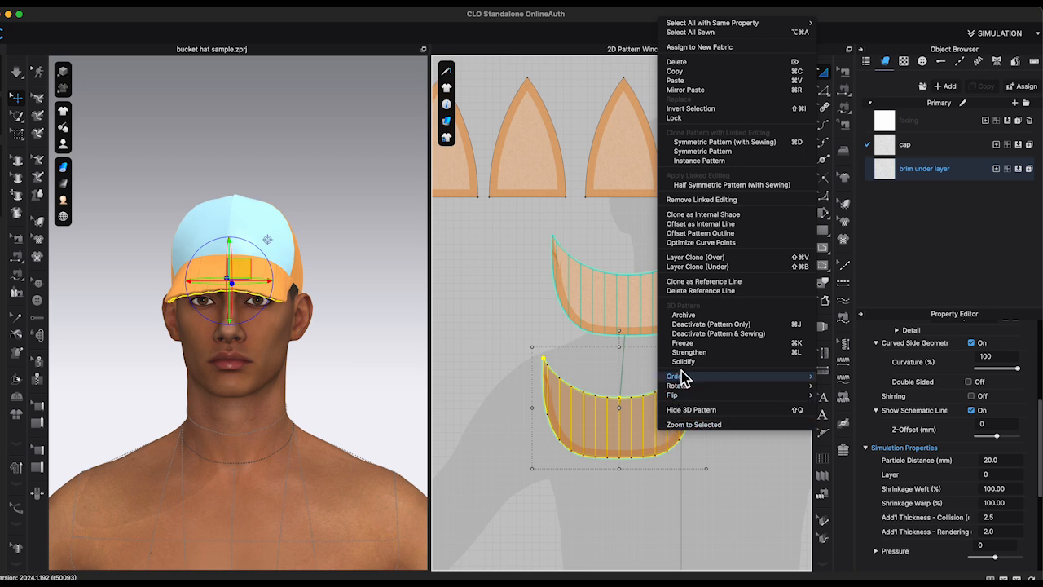
pyautogui.click(705, 200)
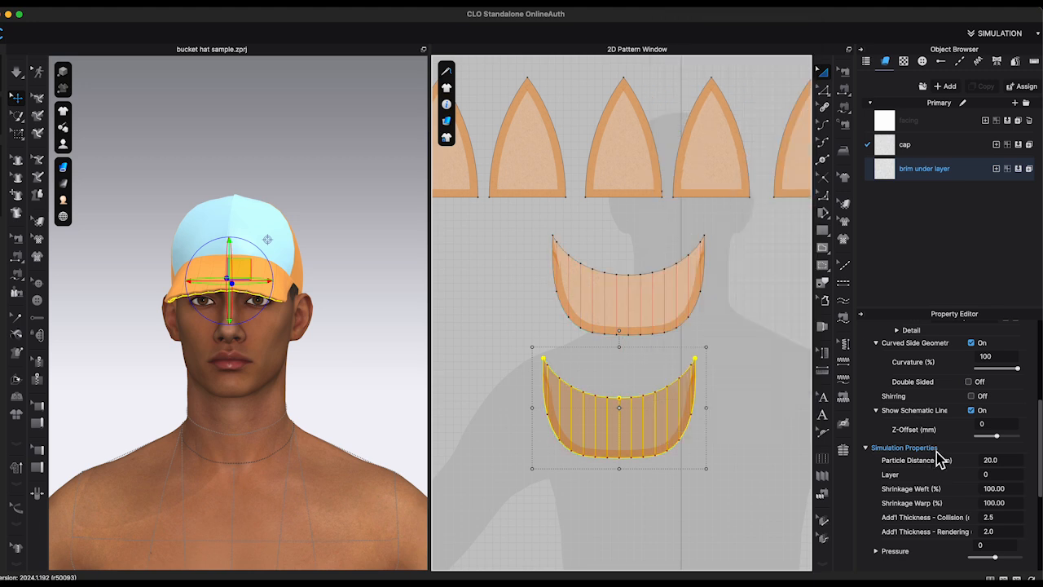
pyautogui.scroll(-2, 939, 459)
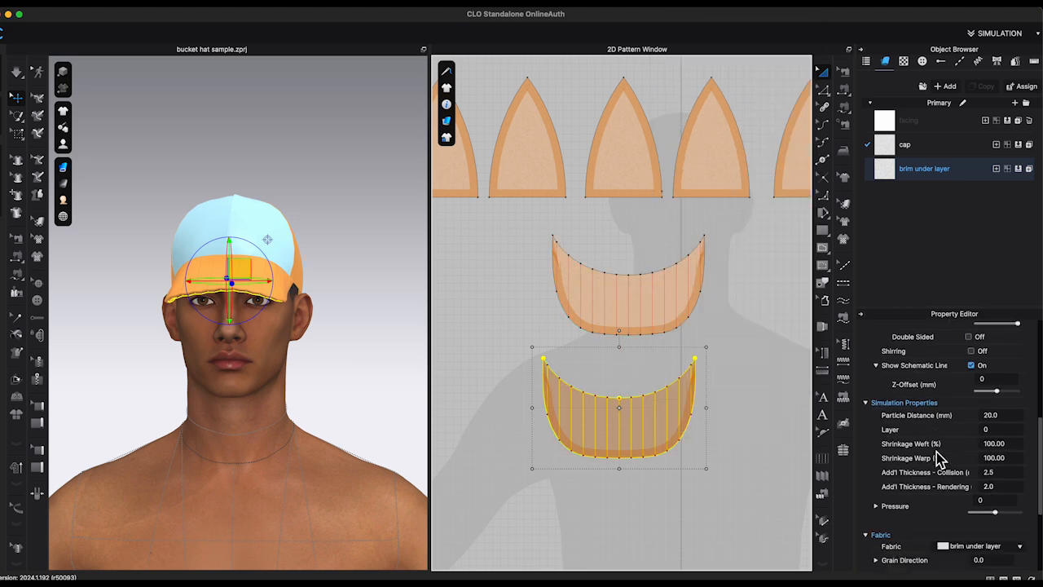
# - Freeze the under-layer brim copy, simulate the cap and check it from an angle
pyautogui.rightClick(643, 407)
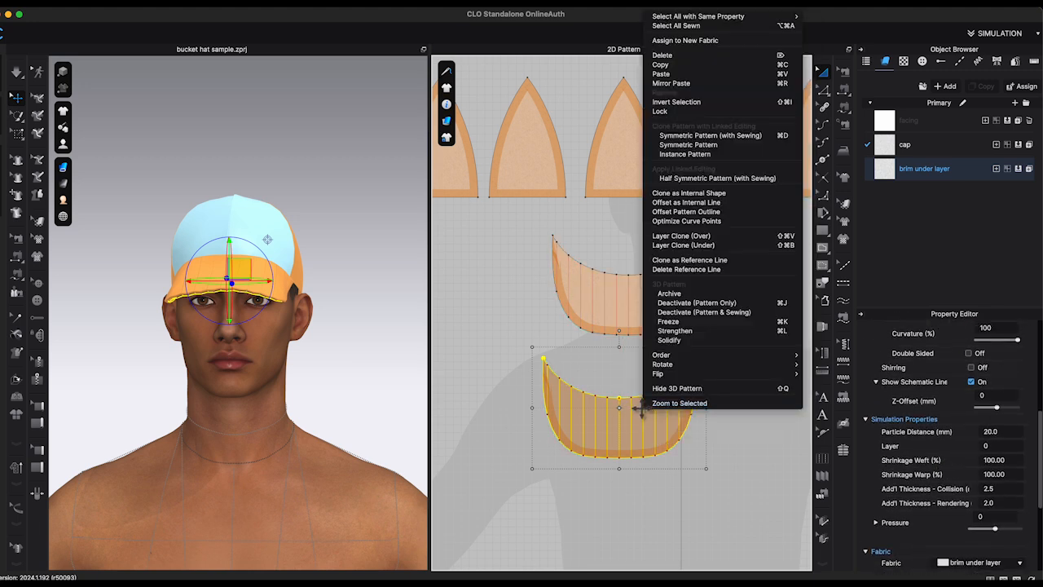
pyautogui.click(668, 321)
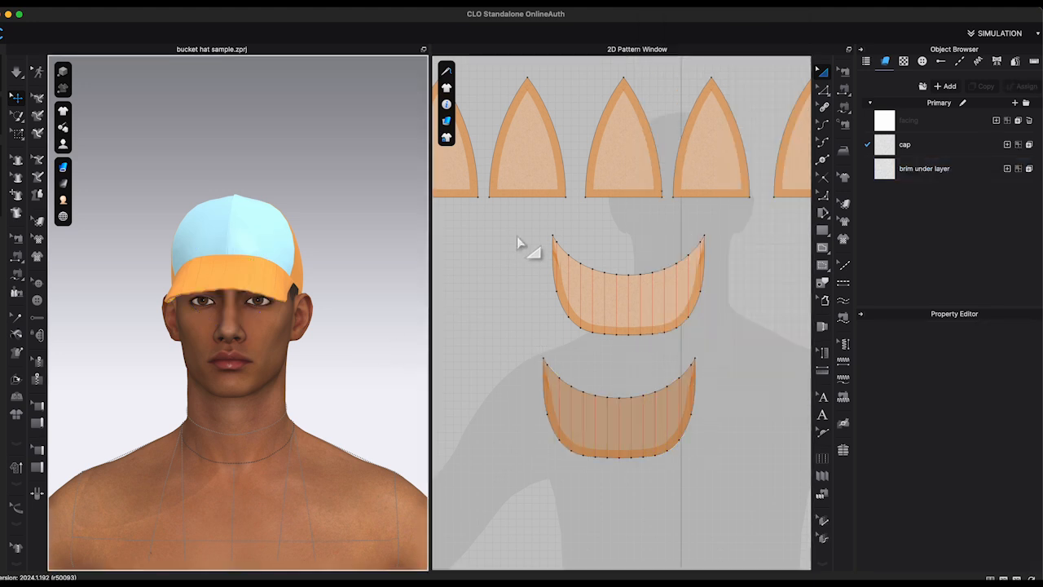
pyautogui.click(824, 89)
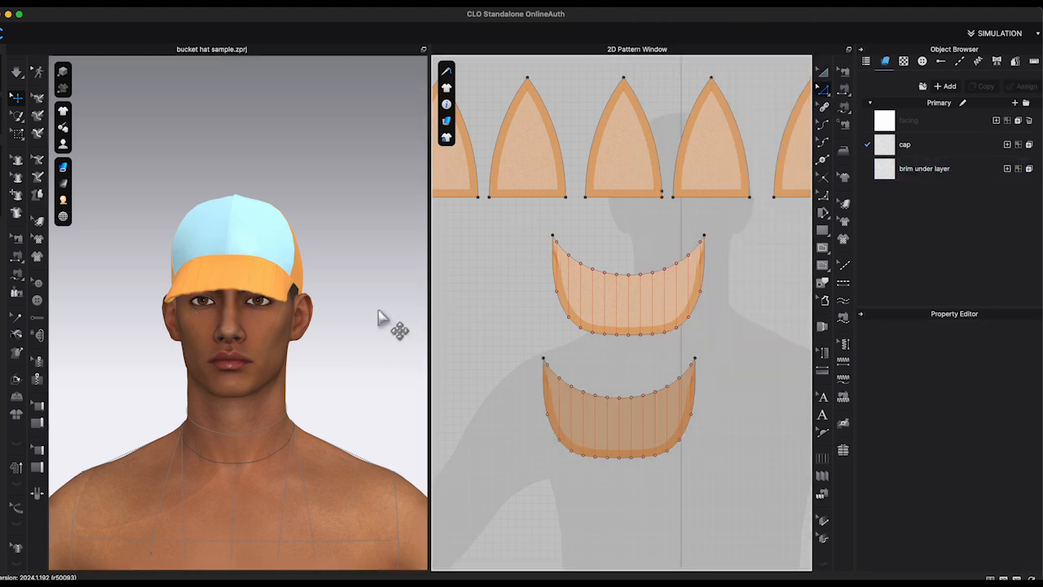
pyautogui.press('space')
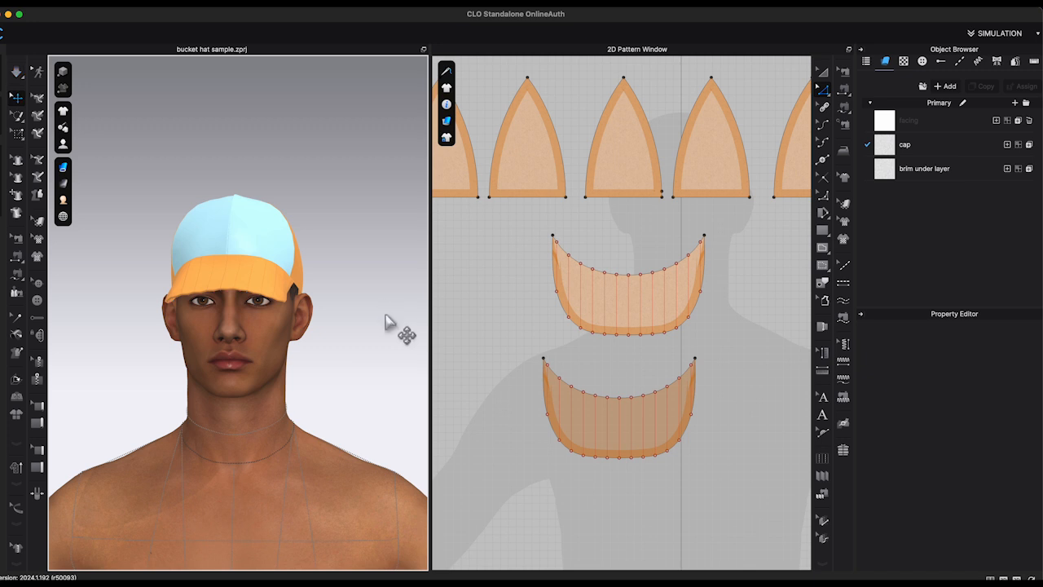
pyautogui.moveTo(386, 316); pyautogui.dragTo(403, 321, button='right')
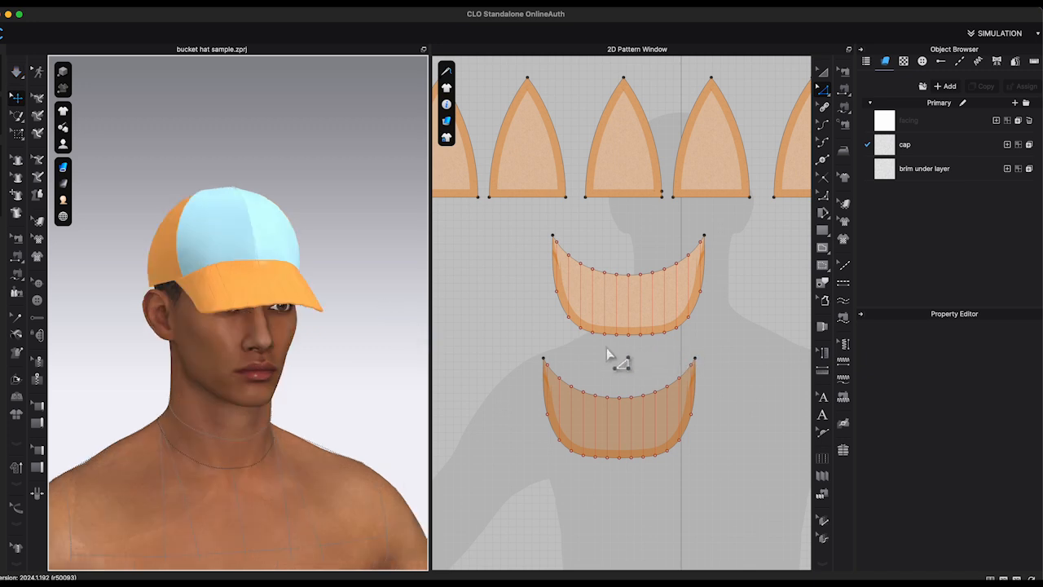
# - Delete all vertical internal lines from the original upper brim pattern
pyautogui.press('v')
pyautogui.moveTo(577, 350); pyautogui.dragTo(681, 326)
pyautogui.press('Delete')
pyautogui.click(657, 345)
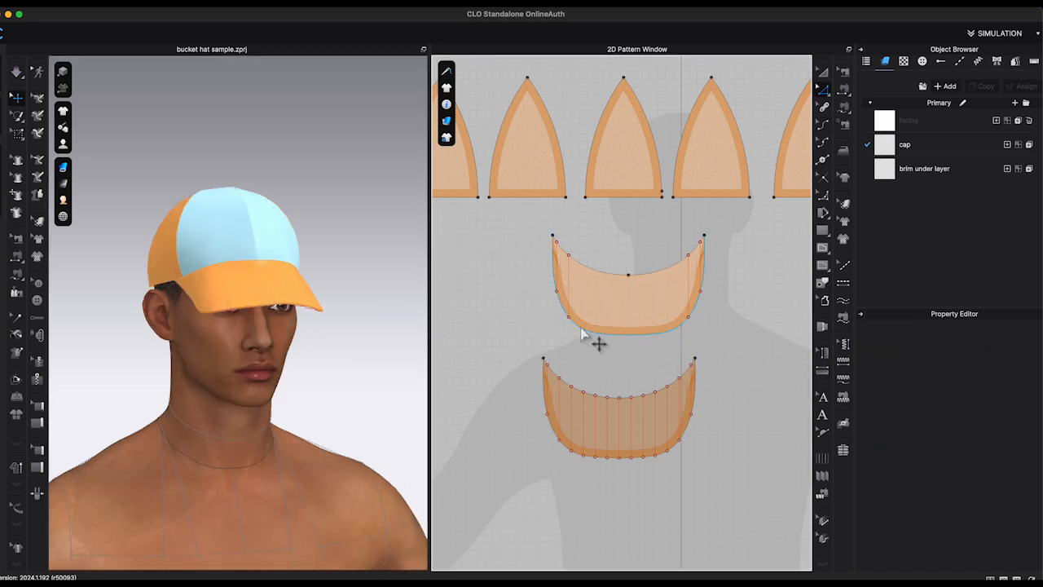
pyautogui.click(571, 286)
pyautogui.press('Delete')
pyautogui.click(690, 277)
pyautogui.press('Delete')
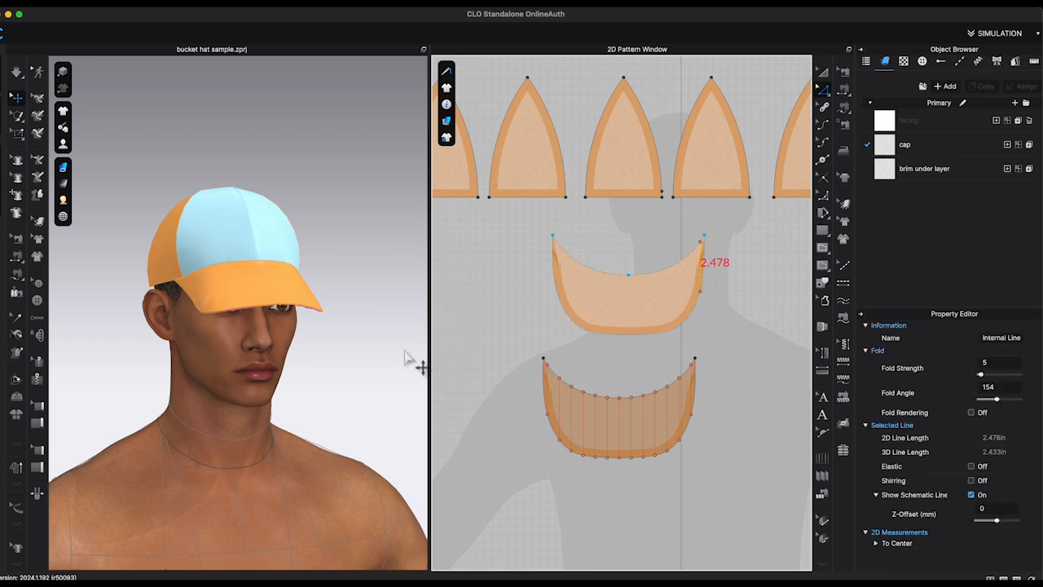
# - Simulate the cap and pull at the brim in 3D, checking its shape from the side and front
pyautogui.moveTo(389, 354); pyautogui.dragTo(424, 349, button='right')
pyautogui.click(159, 306)
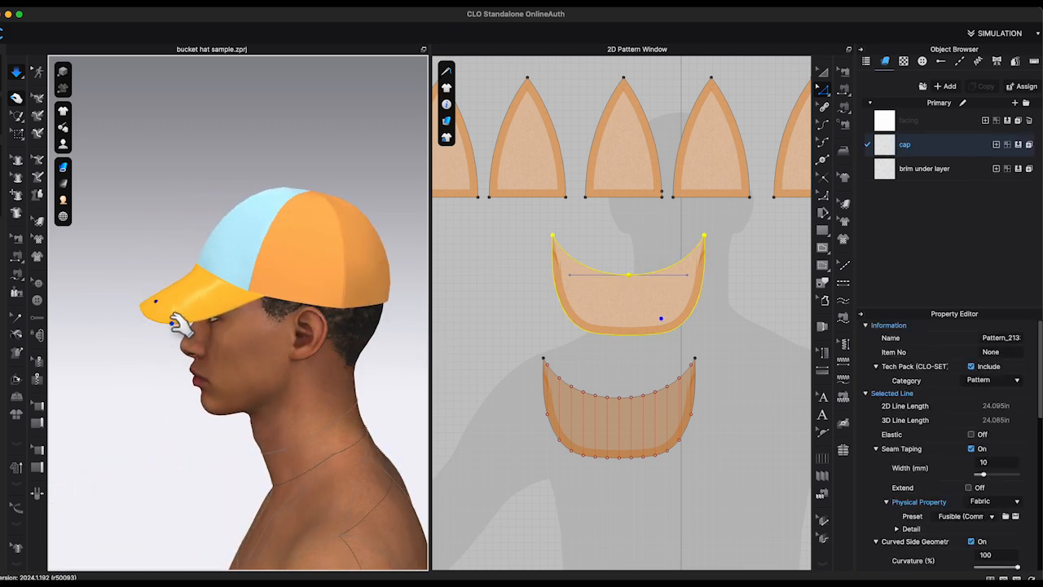
pyautogui.moveTo(168, 315); pyautogui.dragTo(350, 326, button='right')
pyautogui.click(350, 326)
# - Set the particle distance of the original upper brim pattern to 5 mm
pyautogui.click(617, 311)
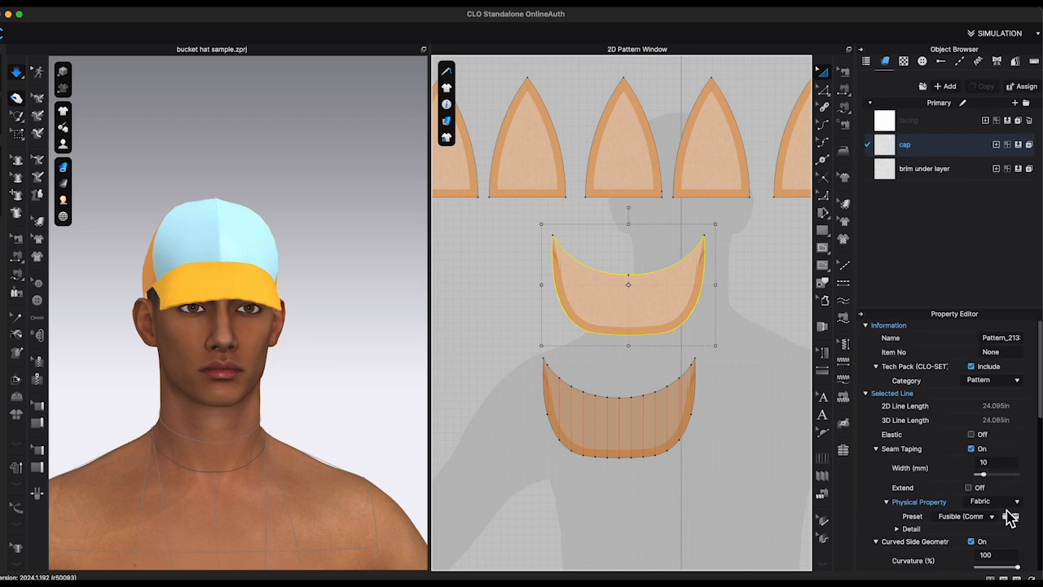
pyautogui.scroll(-4, 1002, 538)
pyautogui.write('5')
pyautogui.press('Return')
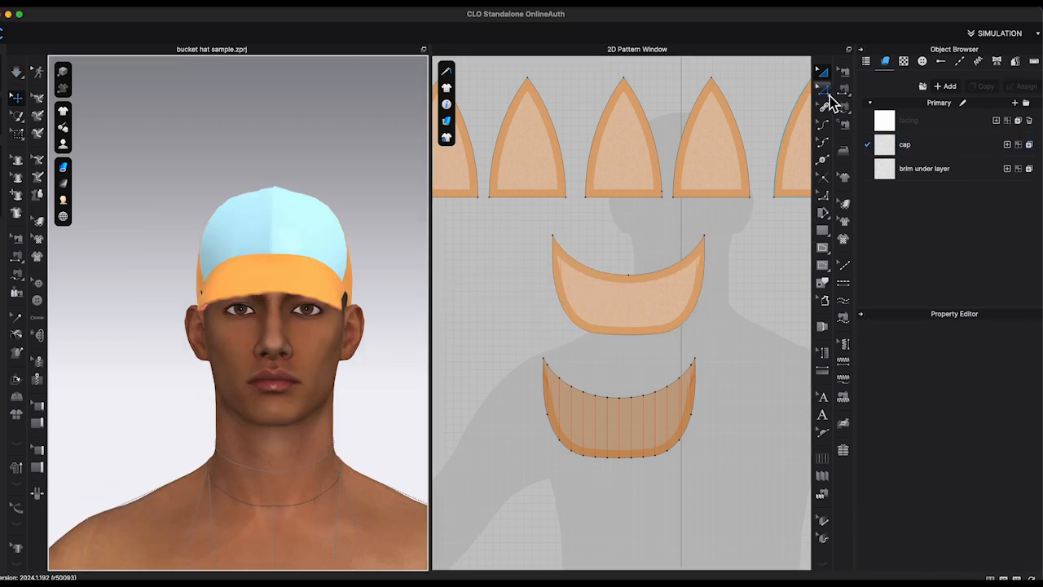
# - Move the lower endpoints of the under layer's internal lines slightly inward, off the brim's outer edge
pyautogui.click(825, 92)
pyautogui.scroll(4, 617, 522)
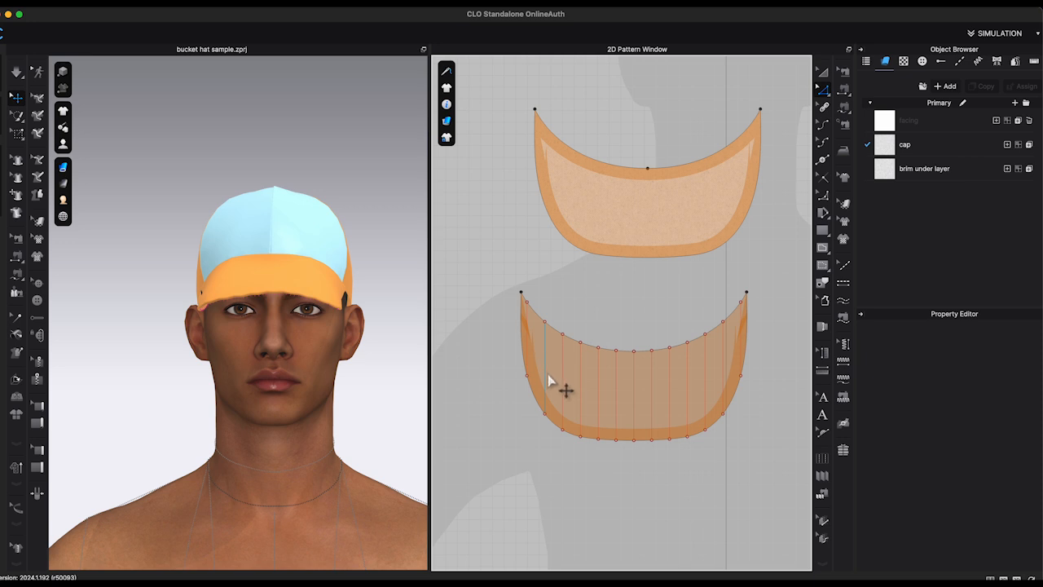
pyautogui.moveTo(538, 459); pyautogui.dragTo(734, 413)
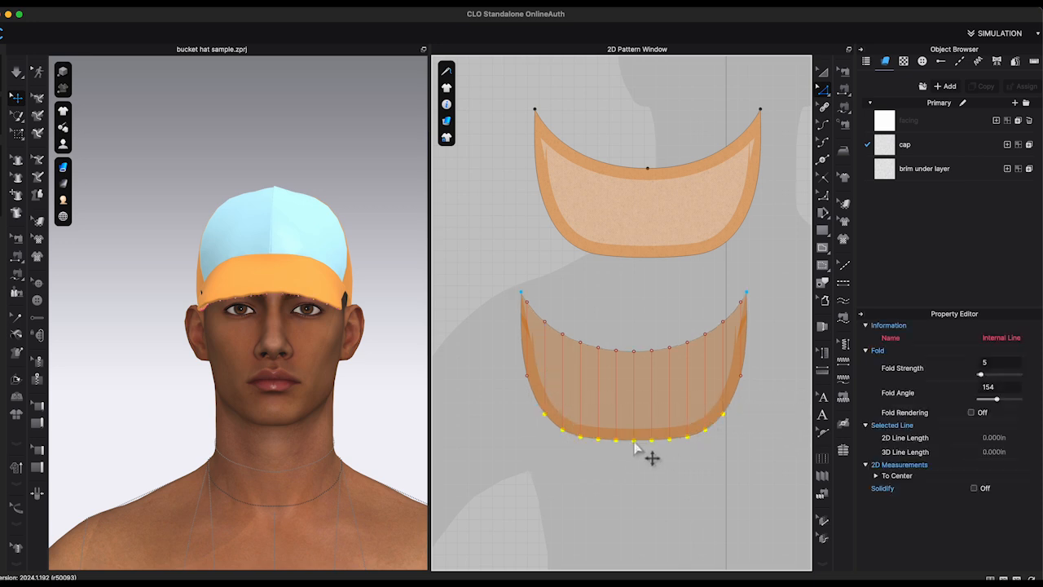
pyautogui.moveTo(635, 442); pyautogui.dragTo(636, 436)
pyautogui.scroll(-1, 636, 437)
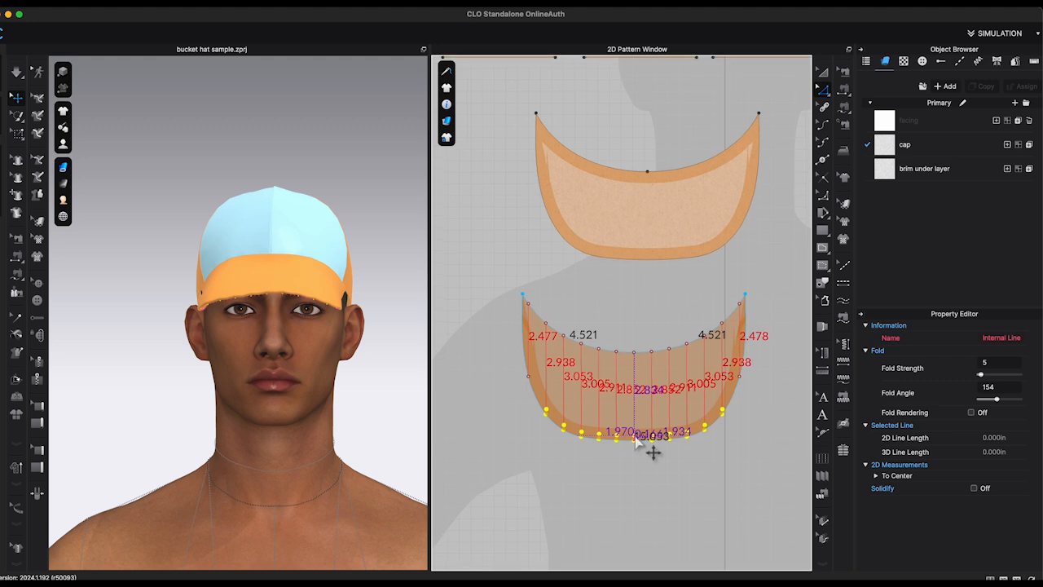
pyautogui.click(666, 474)
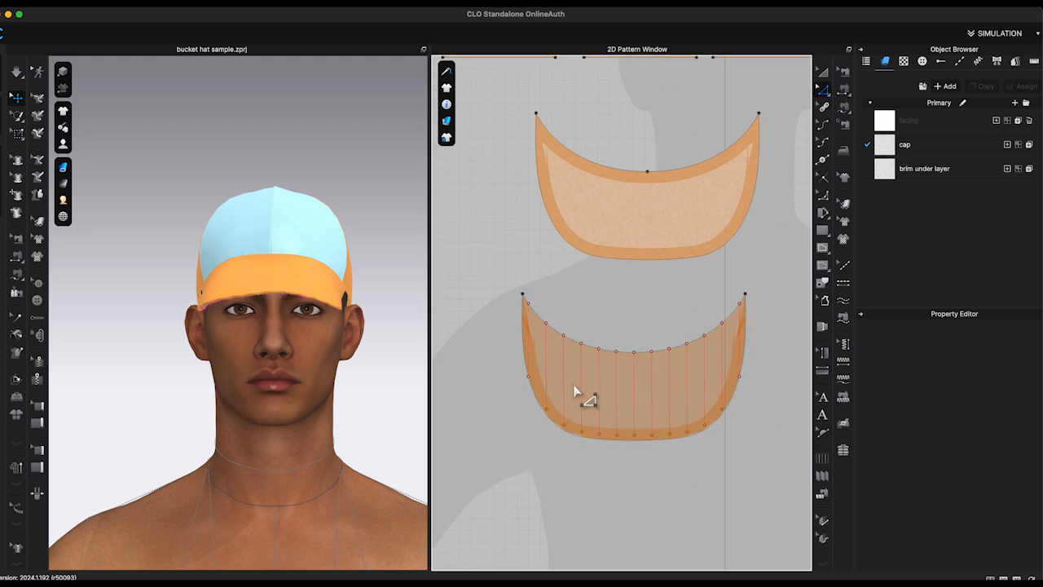
# - Shorten the two outermost internal lines of the under layer so their lower ends sit inside the outline
pyautogui.click(531, 379)
pyautogui.moveTo(529, 371); pyautogui.dragTo(532, 366)
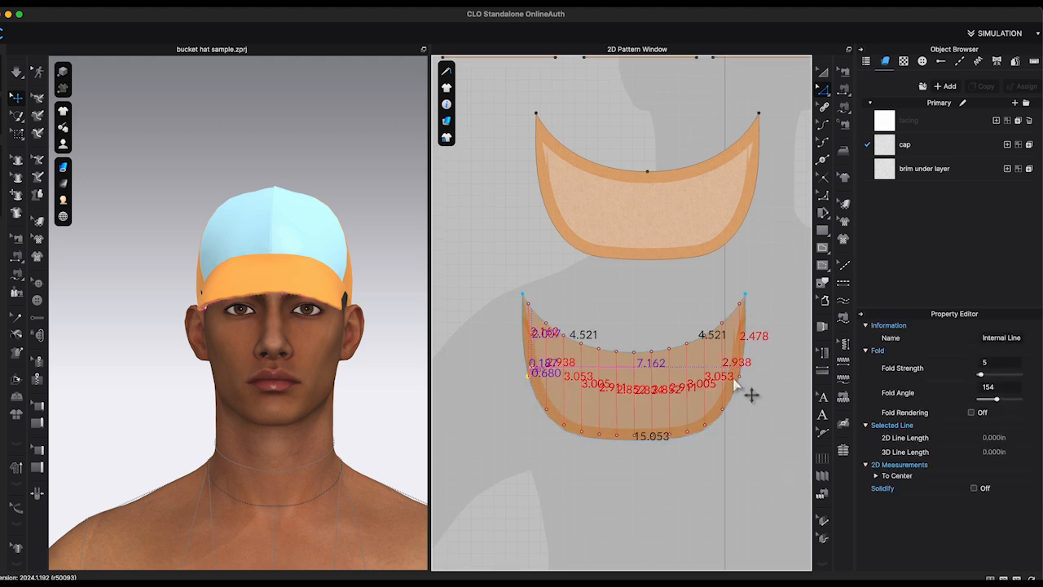
pyautogui.moveTo(740, 378); pyautogui.dragTo(739, 375)
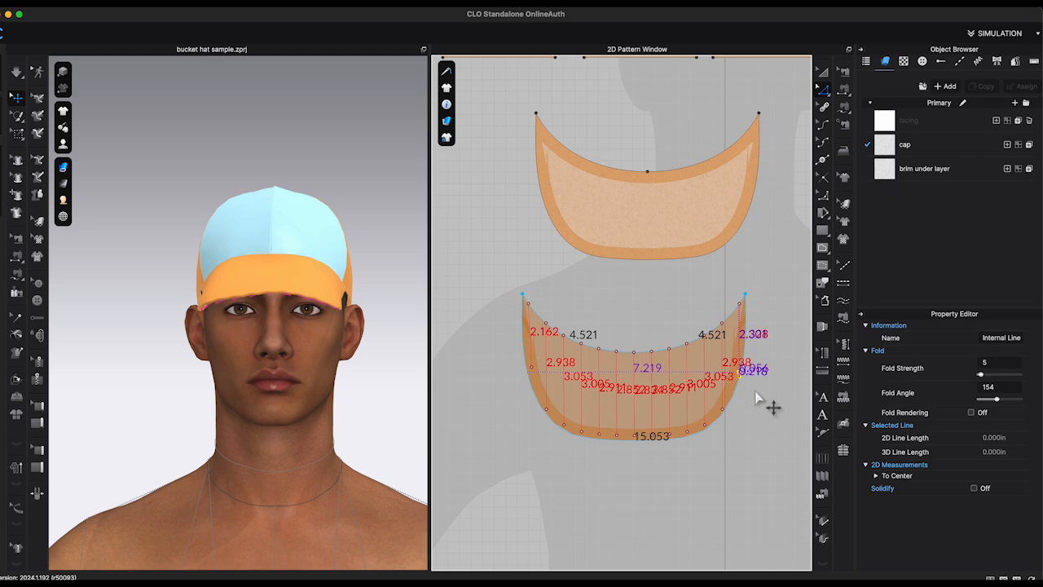
pyautogui.click(759, 400)
# - Freeze the original upper brim and activate the frozen under layer for simulation
pyautogui.rightClick(610, 215)
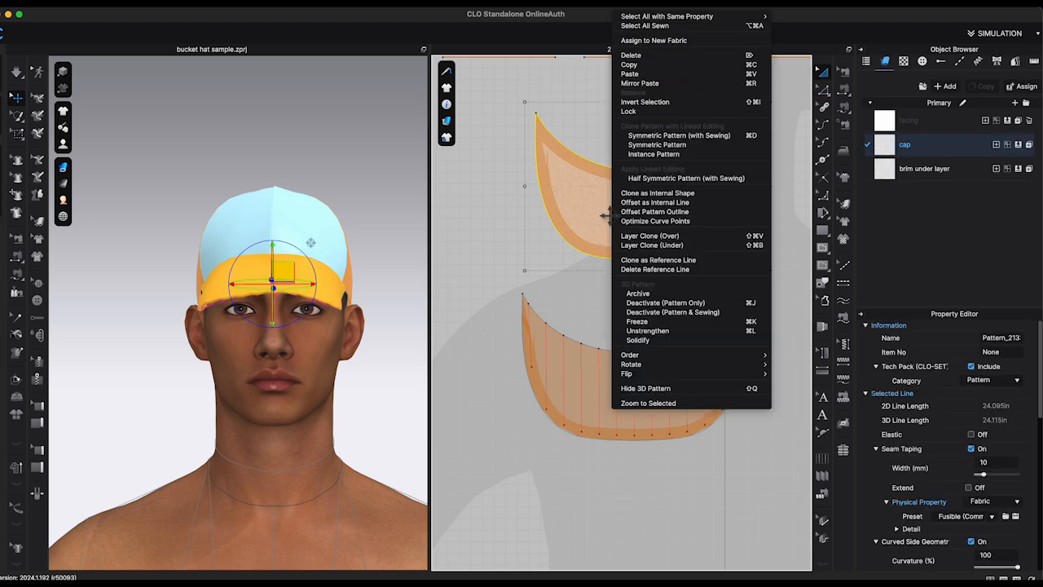
pyautogui.click(654, 334)
pyautogui.moveTo(482, 273); pyautogui.dragTo(782, 440)
pyautogui.rightClick(657, 377)
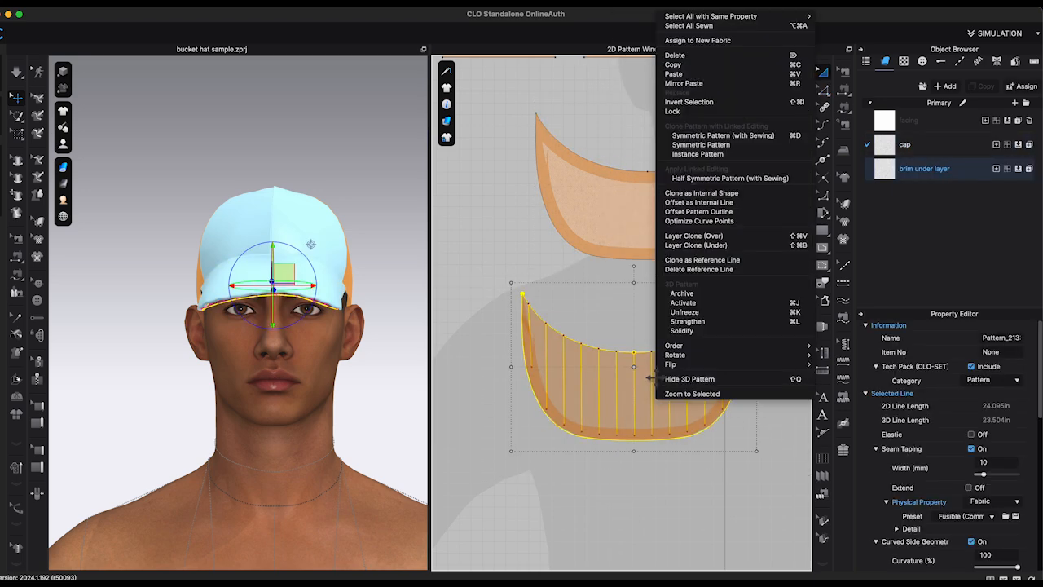
pyautogui.click(683, 303)
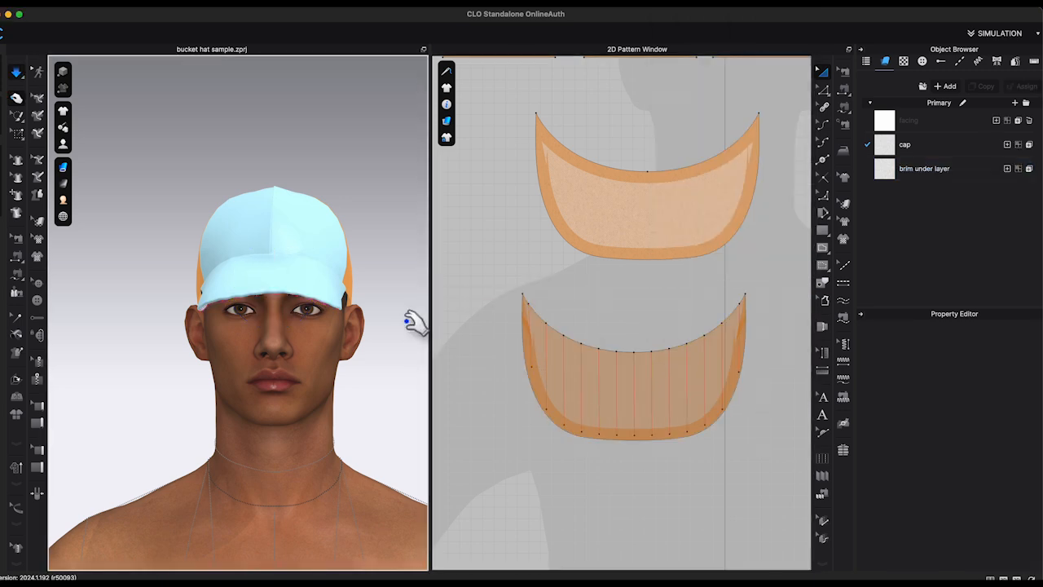
# - Reactivate the original upper brim and simulate the cap with it again
pyautogui.moveTo(461, 284); pyautogui.dragTo(775, 489)
pyautogui.rightClick(666, 401)
pyautogui.click(628, 225)
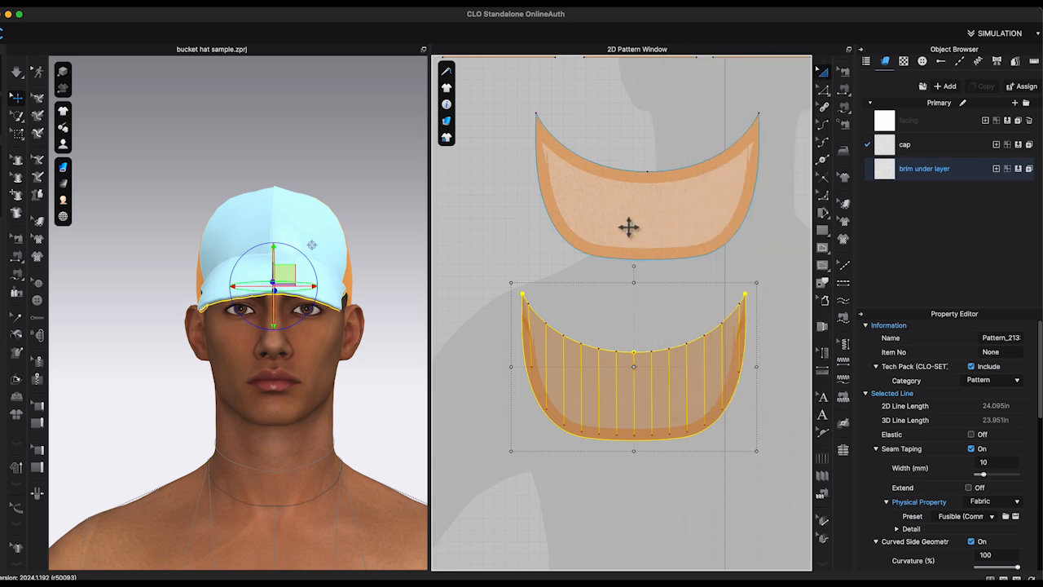
pyautogui.rightClick(629, 226)
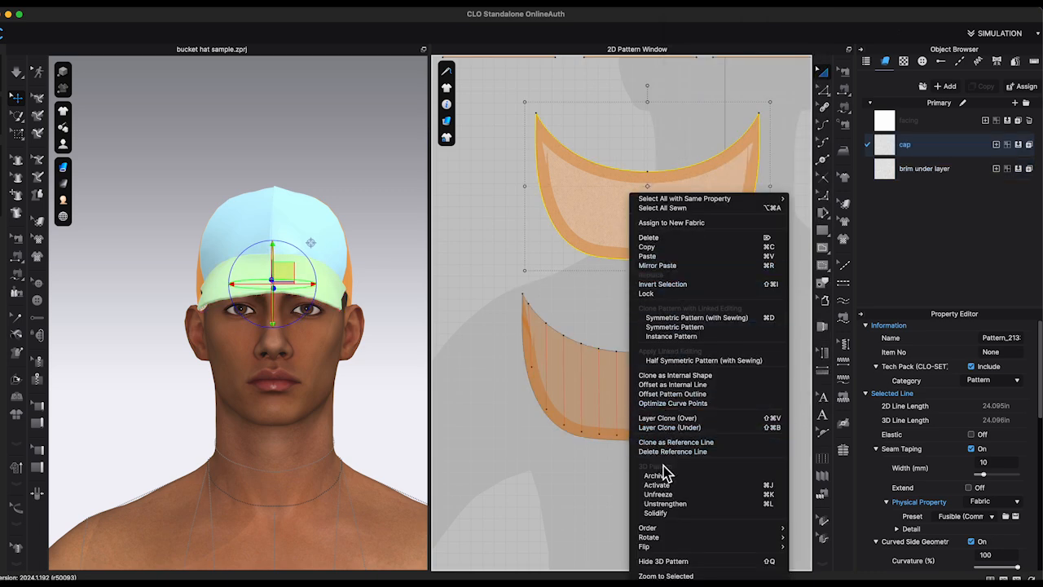
pyautogui.click(610, 447)
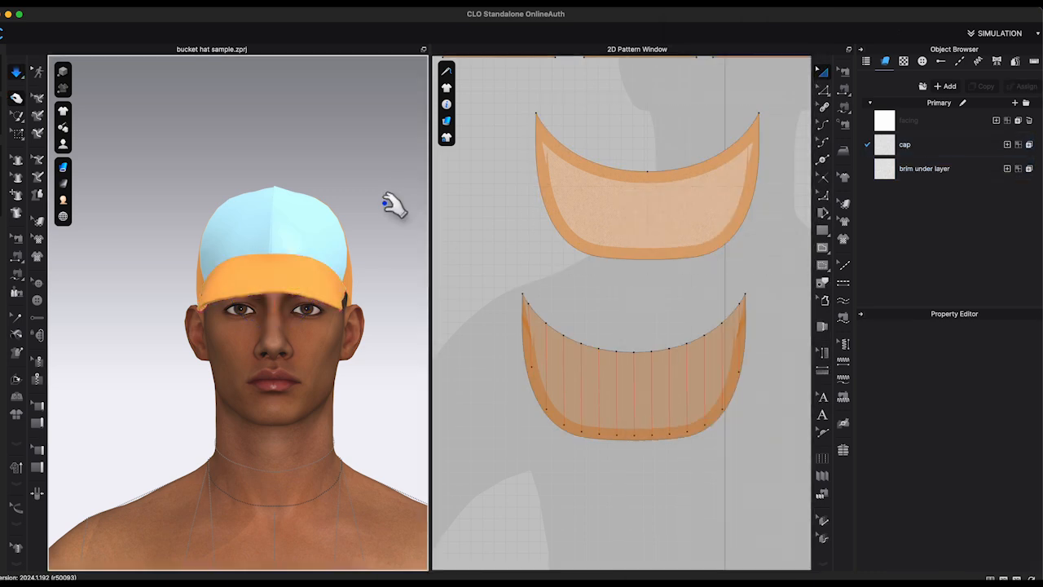
pyautogui.moveTo(393, 205); pyautogui.dragTo(410, 280, button='right')
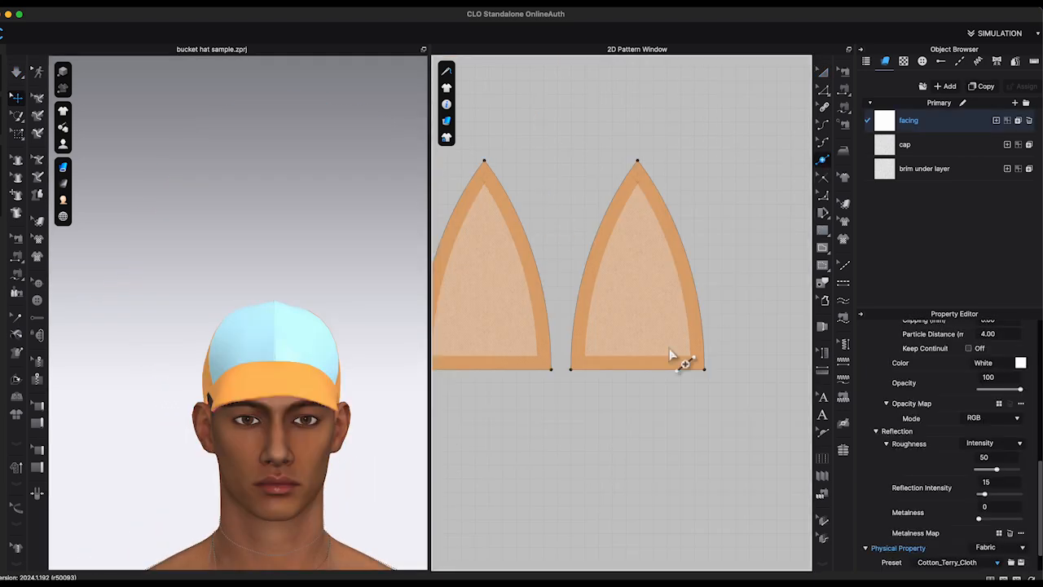
# - Split the right back panel's inner side edge at 1.5 in and 2.5 in
pyautogui.click(708, 327)
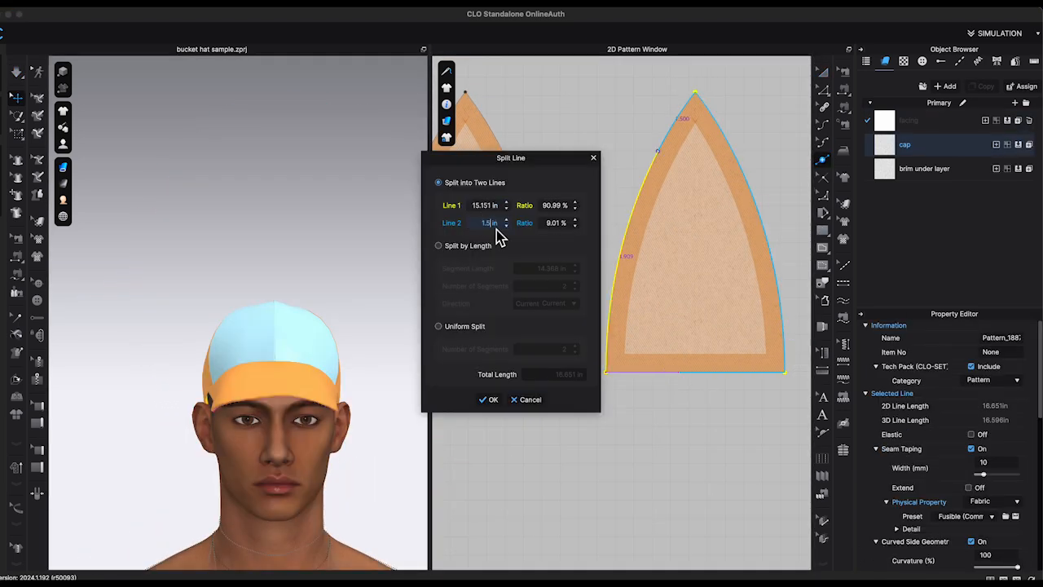
pyautogui.click(492, 399)
pyautogui.rightClick(620, 257)
pyautogui.write('2.5')
pyautogui.press('Return')
# - Draw a curved internal line on the left back panel from its side point to its bottom point, and copy it for mirror pasting
pyautogui.press('g')
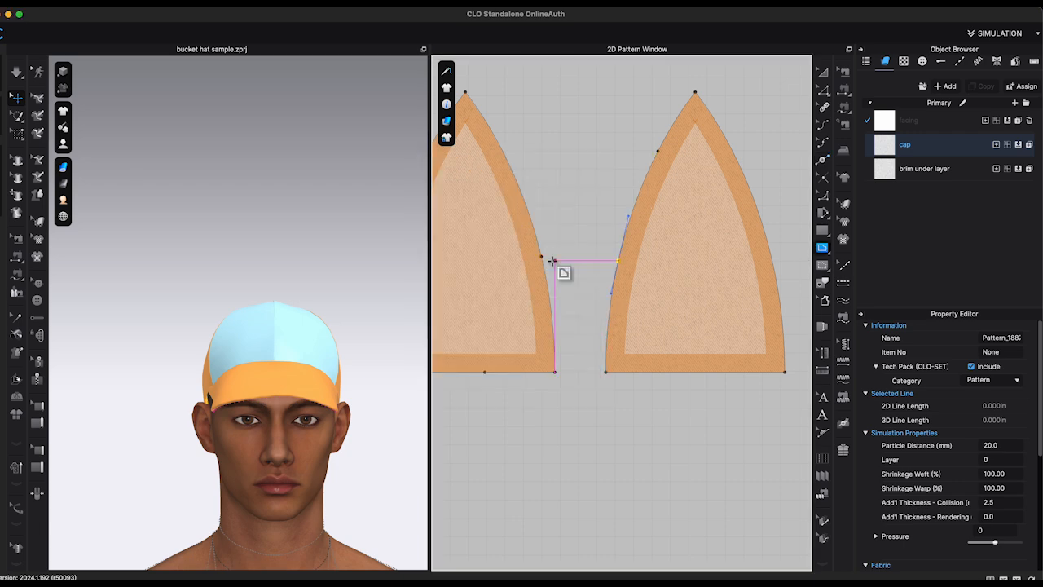
pyautogui.click(541, 257)
pyautogui.moveTo(485, 372); pyautogui.dragTo(485, 495)
pyautogui.press('Return')
pyautogui.press('z')
pyautogui.click(494, 302)
pyautogui.press('super+c')
pyautogui.press('super+r')
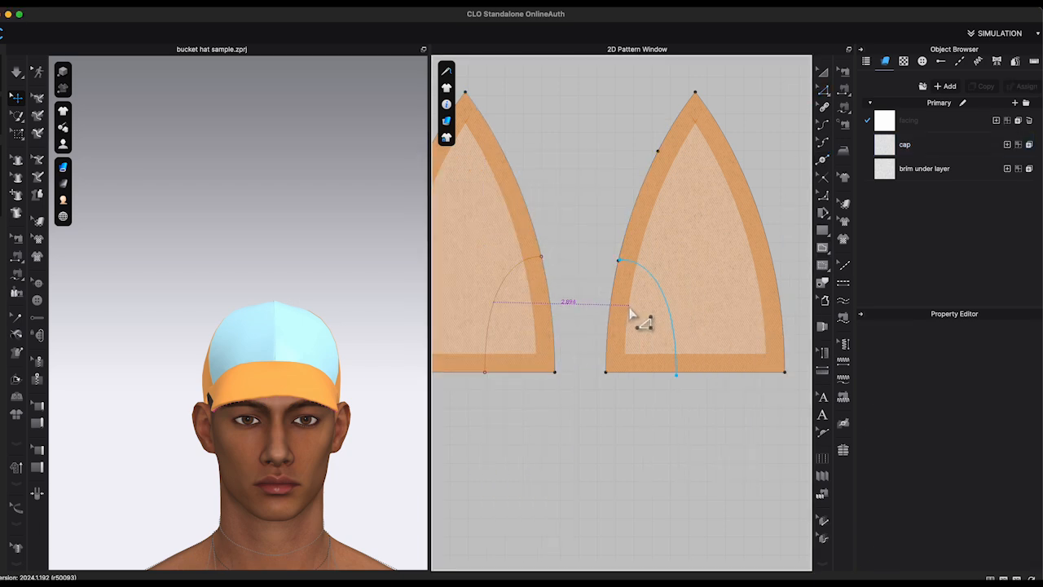
# - Delete the misplaced outline points on the right back panel and split its side edge again
pyautogui.rightClick(619, 260)
pyautogui.click(676, 349)
pyautogui.rightClick(658, 151)
pyautogui.click(715, 240)
pyautogui.rightClick(621, 257)
pyautogui.press('Return')
# - Mirror-paste the curve onto the right back panel and cut both back panels along their curves
pyautogui.press('super+r')
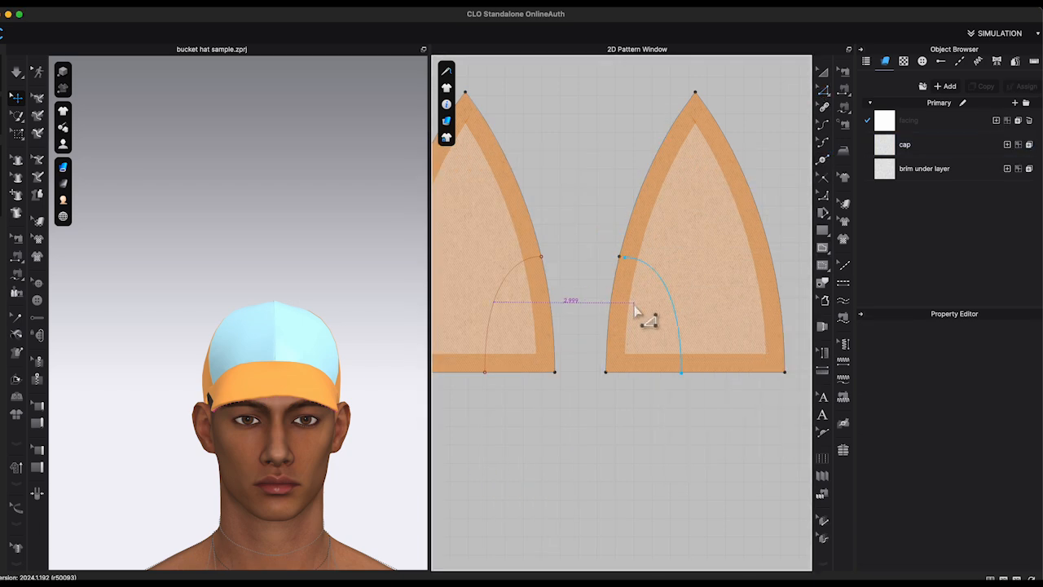
pyautogui.click(634, 306)
pyautogui.rightClick(663, 284)
pyautogui.click(679, 425)
# - Offset the bottom edges of the two cut-out back pieces as one internal line and form the back strap from them
pyautogui.keyDown('shift'); pyautogui.click(557, 391); pyautogui.keyUp('shift')
pyautogui.rightClick(557, 391)
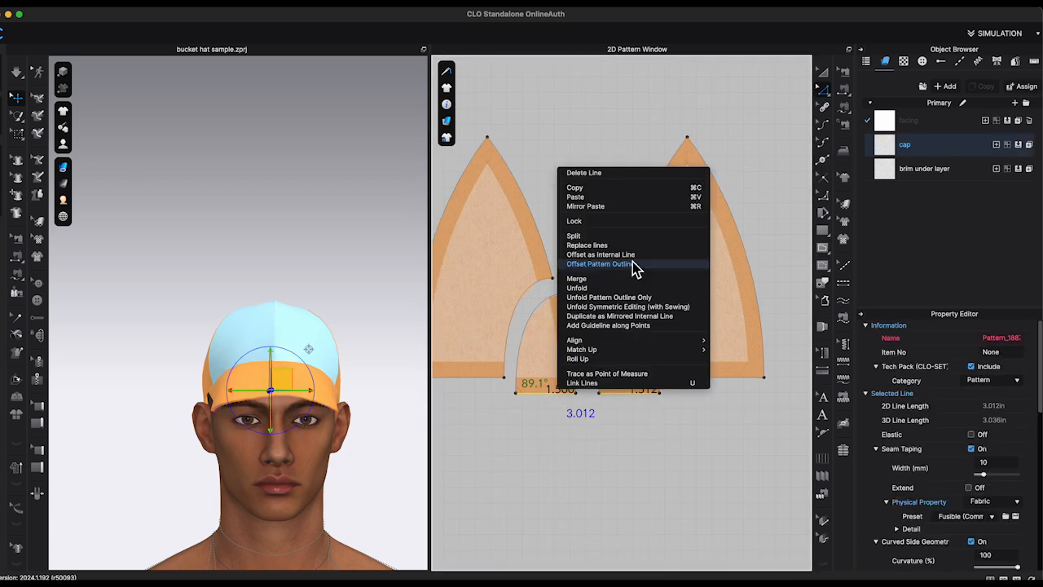
pyautogui.click(634, 254)
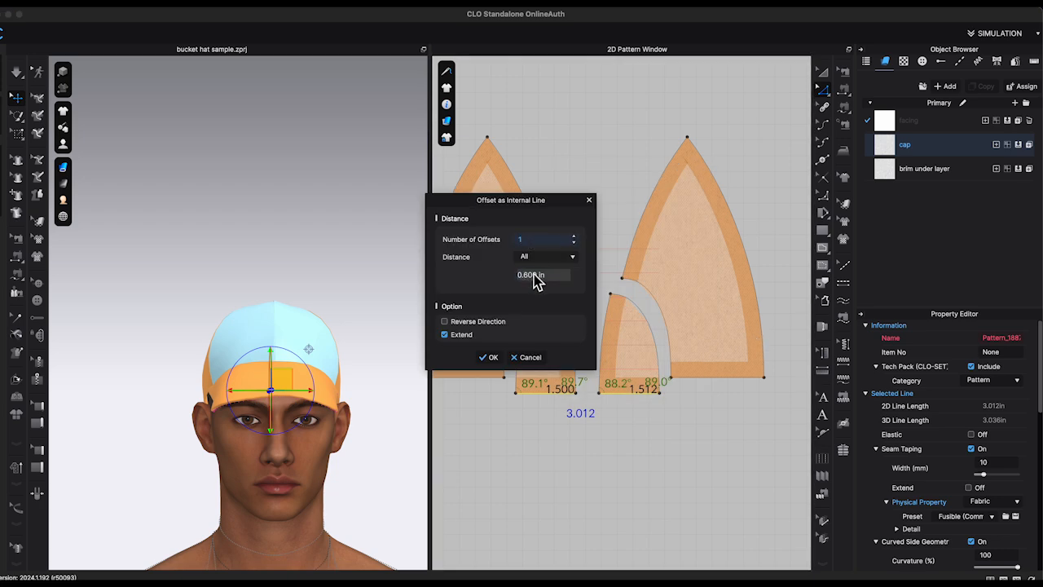
pyautogui.click(534, 275)
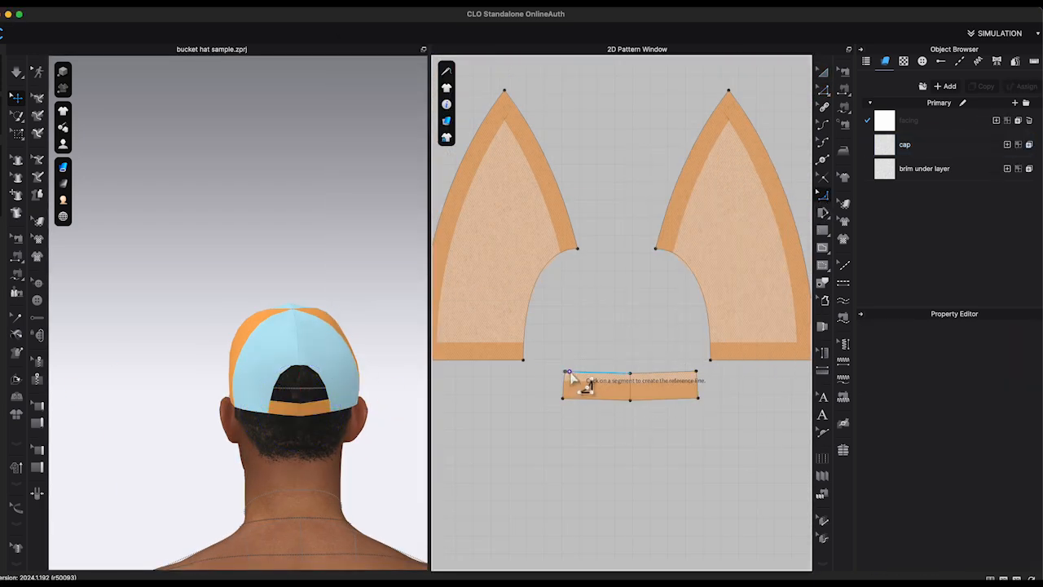
pyautogui.click(631, 390)
pyautogui.scroll(-3, 503, 380)
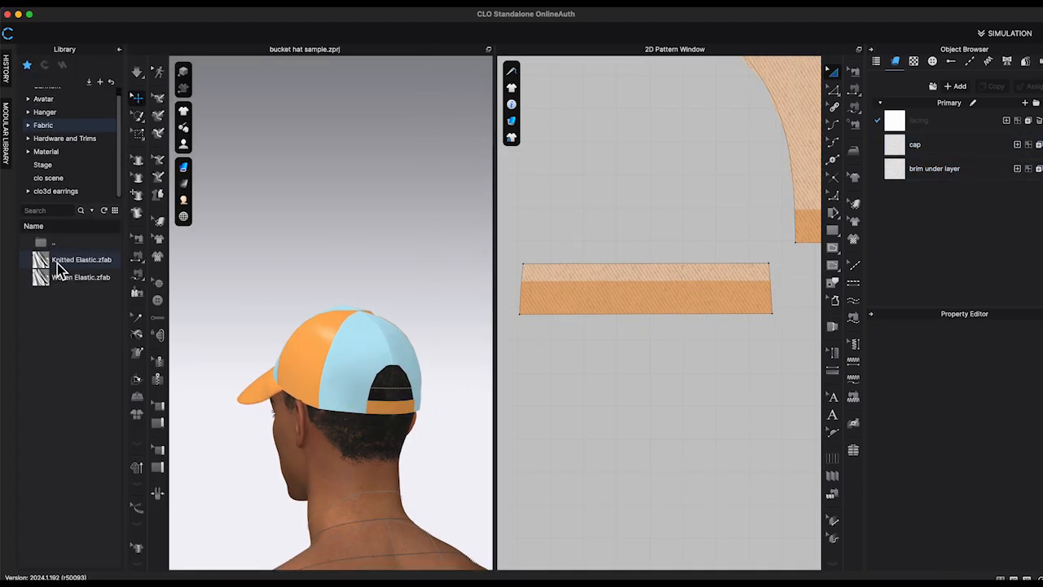
# - Add the Knitted Elastic fabric, apply it to the back strap and remove the strap's strengthening
pyautogui.doubleClick(73, 260)
pyautogui.click(119, 51)
pyautogui.scroll(5, 396, 245)
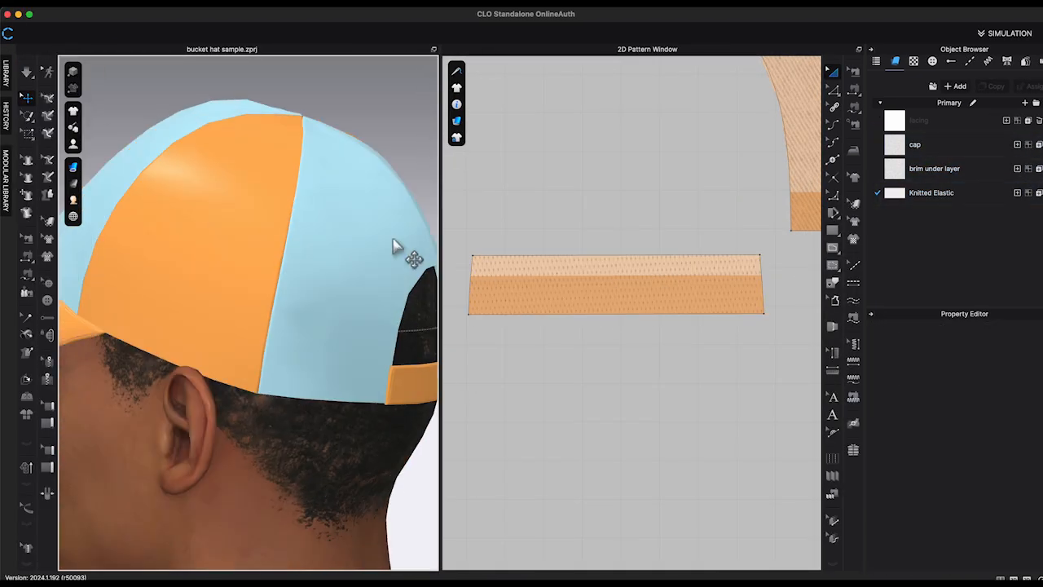
pyautogui.rightClick(518, 285)
pyautogui.click(400, 314)
pyautogui.click(342, 261)
pyautogui.moveTo(396, 274); pyautogui.dragTo(357, 345, button='right')
pyautogui.scroll(-3, 620, 326)
# - Set the six crown panels' particle distance to 10 mm and turn on Turned for the centre back seam
pyautogui.moveTo(496, 285); pyautogui.dragTo(734, 342)
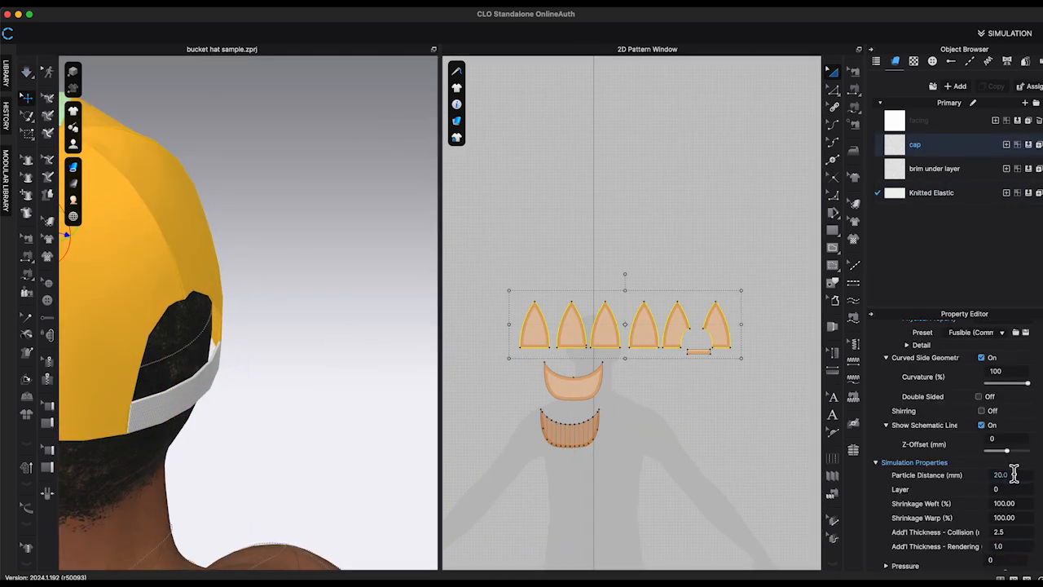
pyautogui.click(392, 288)
pyautogui.moveTo(392, 288); pyautogui.dragTo(215, 158, button='right')
pyautogui.scroll(5, 817, 129)
pyautogui.scroll(-3, 817, 129)
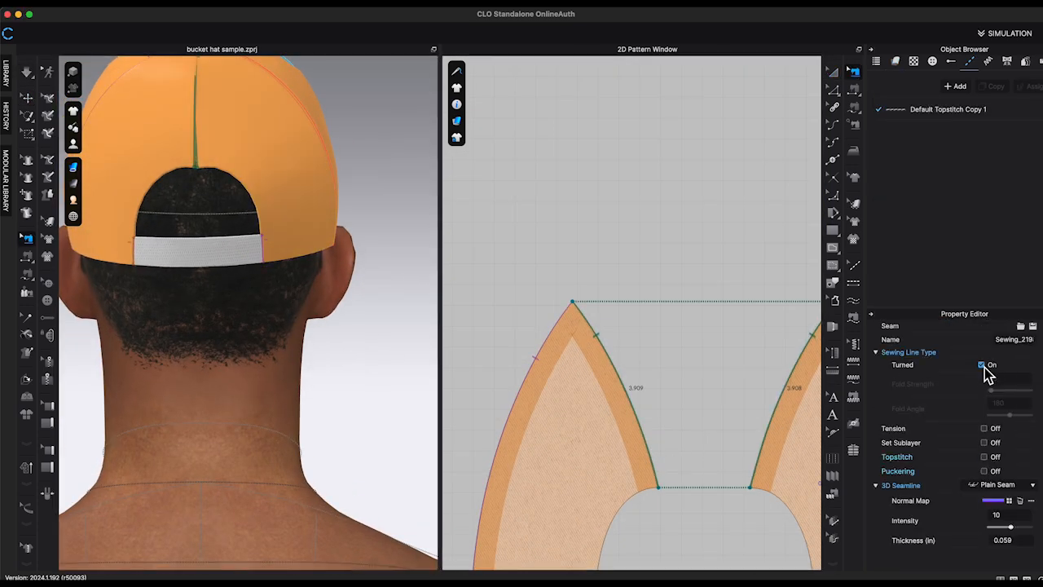
# - Reshape the opening curves of the two back panels, replacing the outline at the centre back corner with a smoother curve
pyautogui.click(594, 198)
pyautogui.scroll(3, 734, 334)
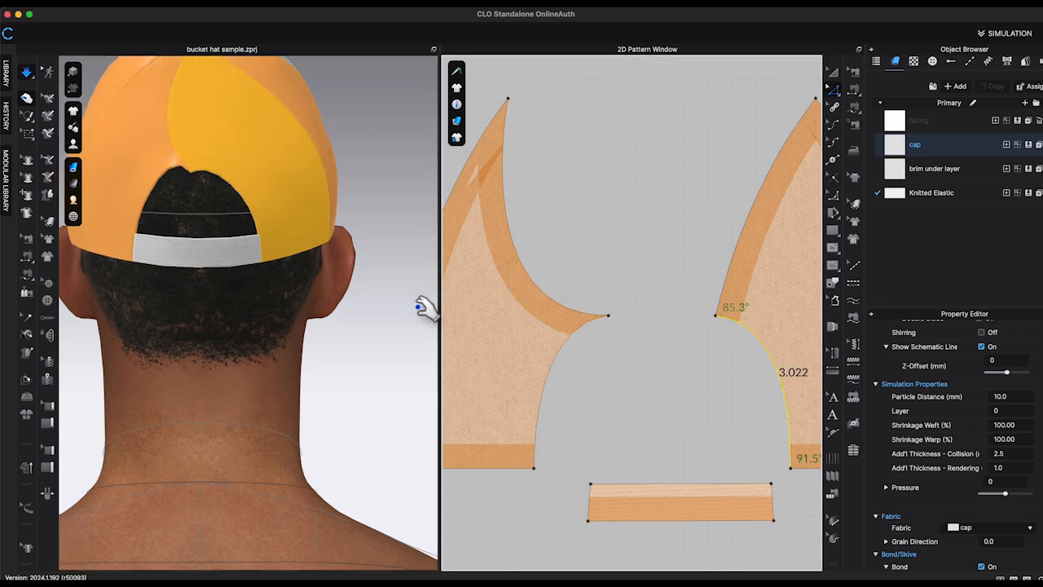
pyautogui.click(587, 345)
pyautogui.scroll(5, 601, 334)
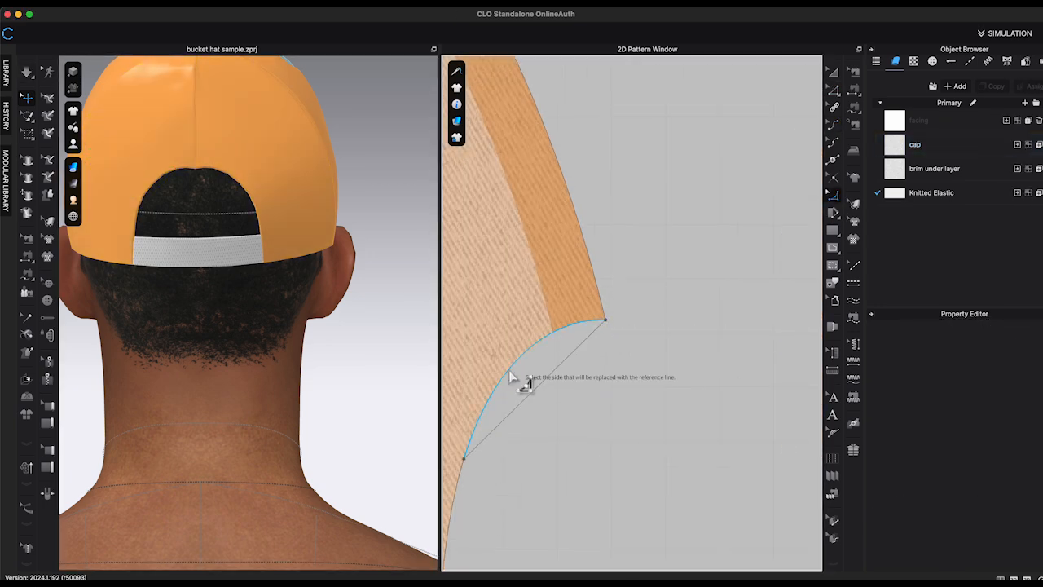
pyautogui.click(557, 342)
pyautogui.scroll(-5, 578, 383)
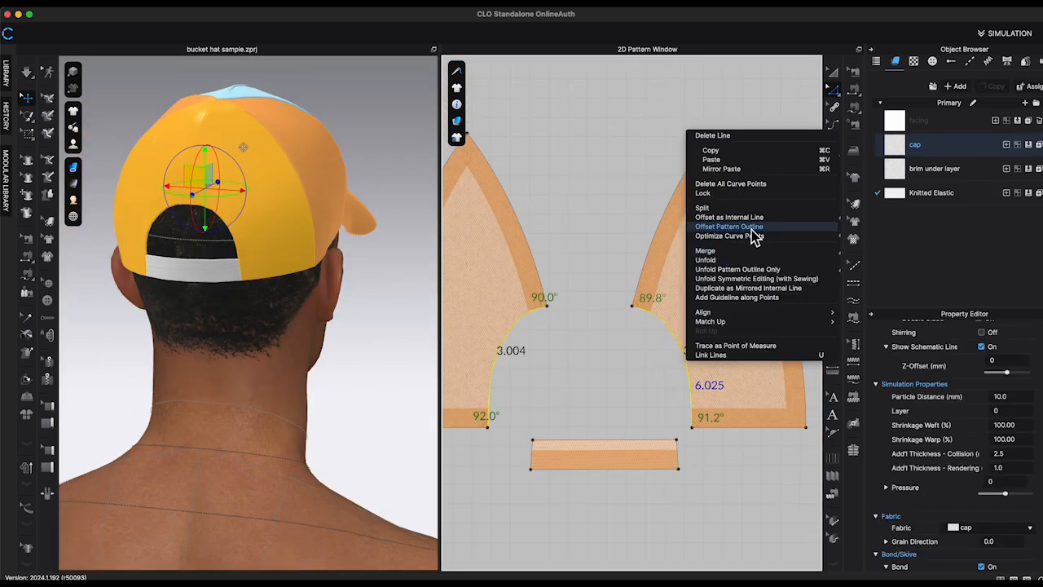
# - Offset the pattern outline along both opening curves to form binding strips, and convert the extra corner points to curve points
pyautogui.click(752, 226)
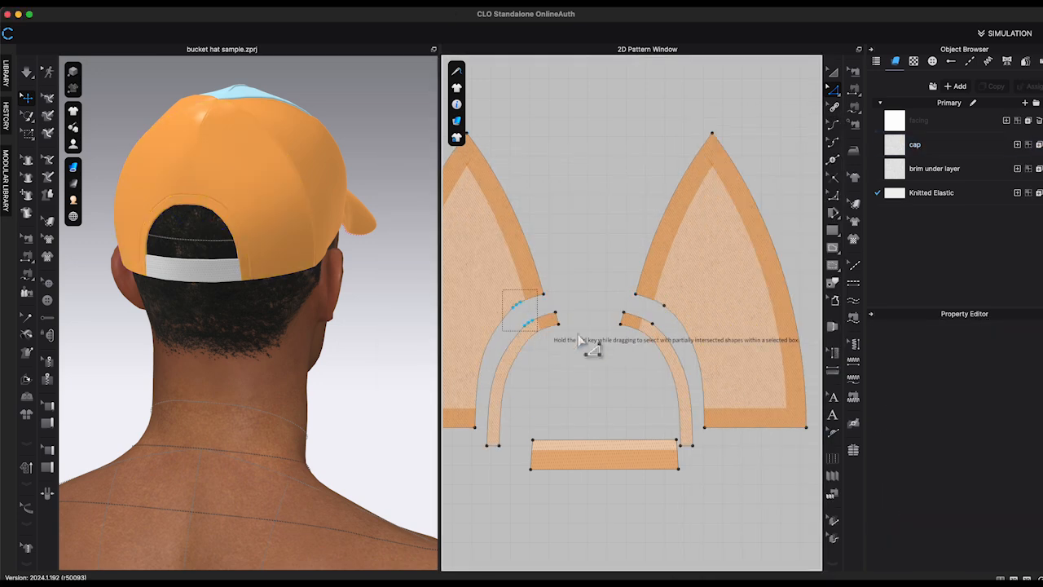
pyautogui.rightClick(667, 300)
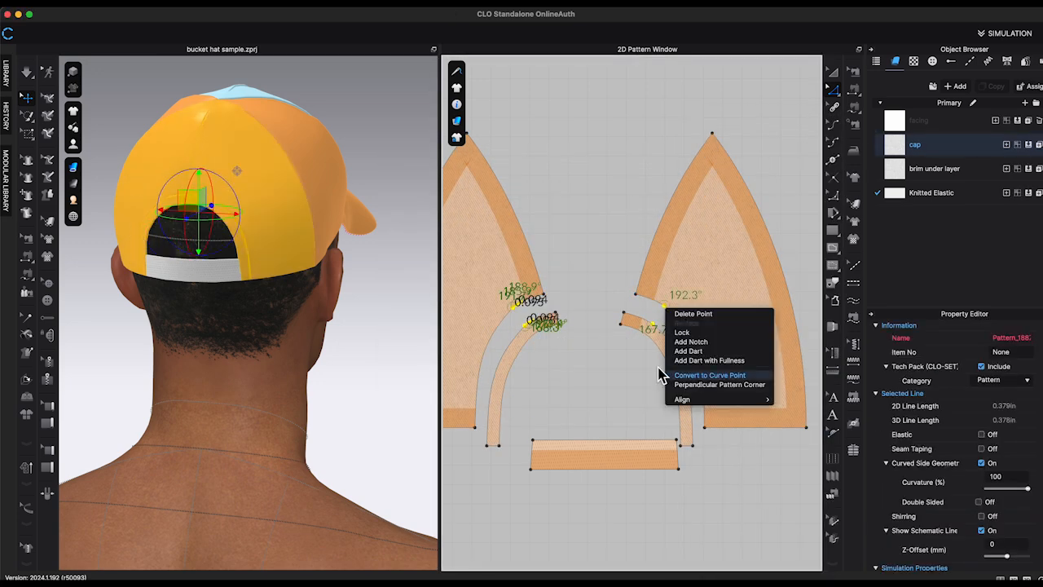
pyautogui.click(670, 341)
pyautogui.scroll(-10, 1006, 497)
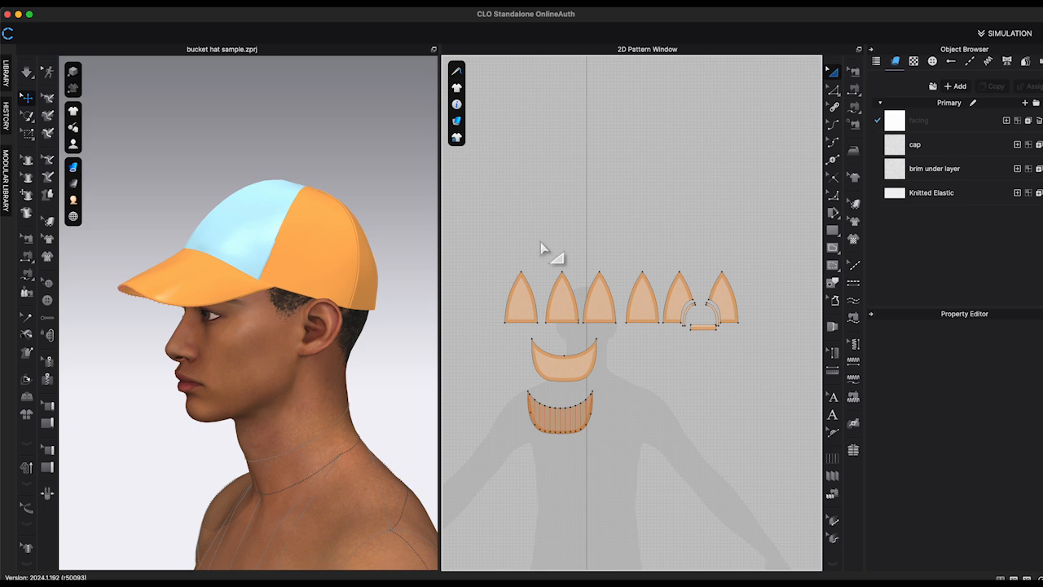
# - Create a narrow rectangle 20 in wide above the crown panels as the facing strip
pyautogui.press('s')
pyautogui.click(541, 242)
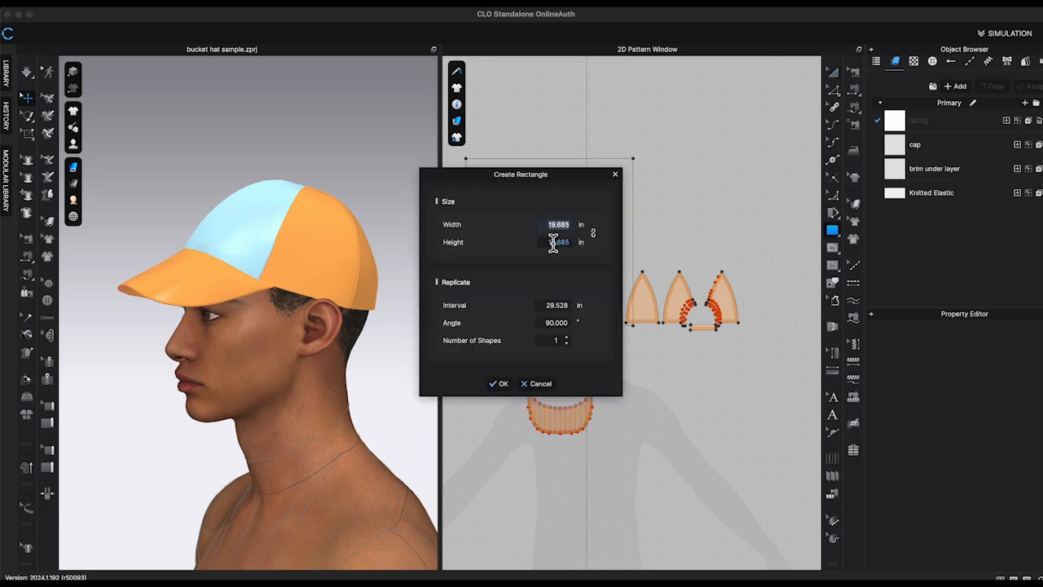
pyautogui.click(501, 384)
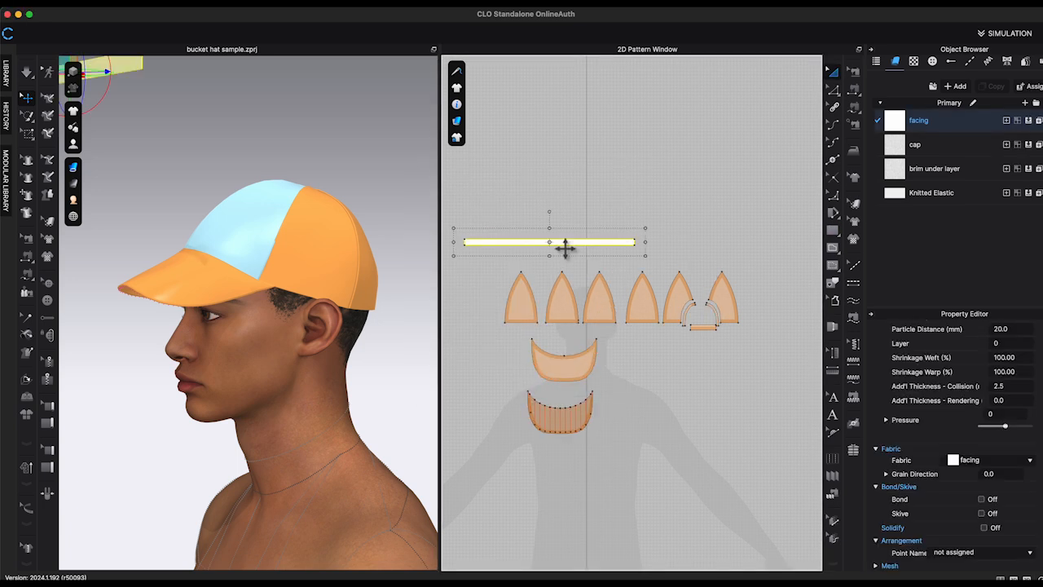
# - Sew the facing strip's lower edge to the bottom edges of the crown panels and opening bindings with many-to-one sewing
pyautogui.scroll(3, 534, 260)
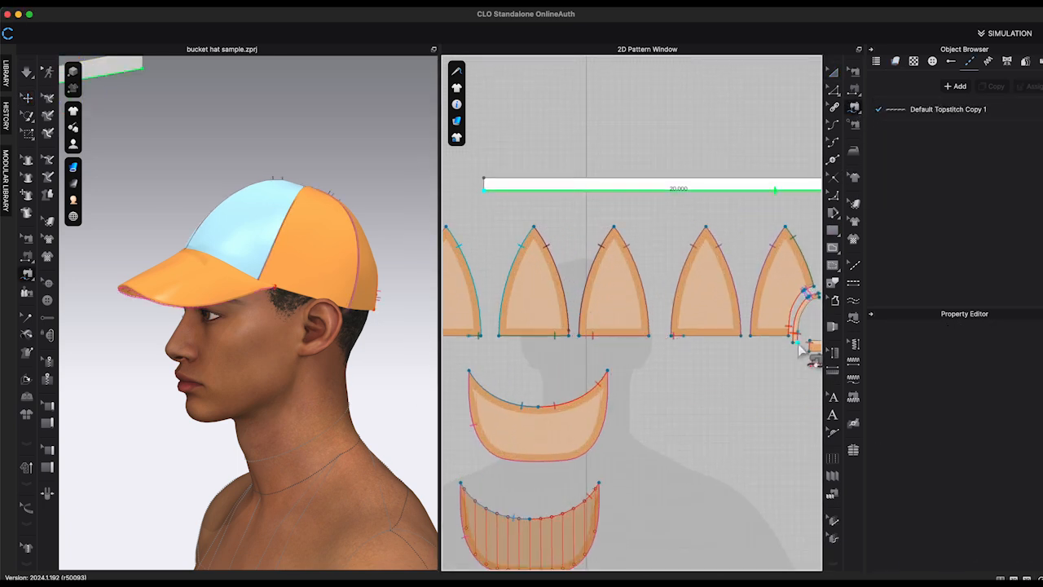
pyautogui.hscroll(-5, 620, 347)
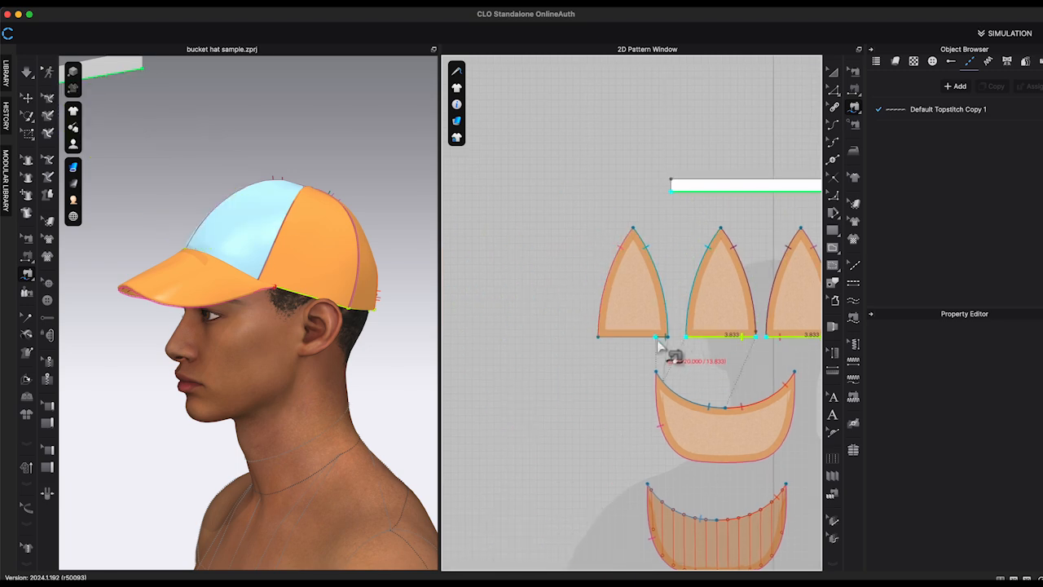
pyautogui.hscroll(10, 496, 354)
pyautogui.click(664, 346)
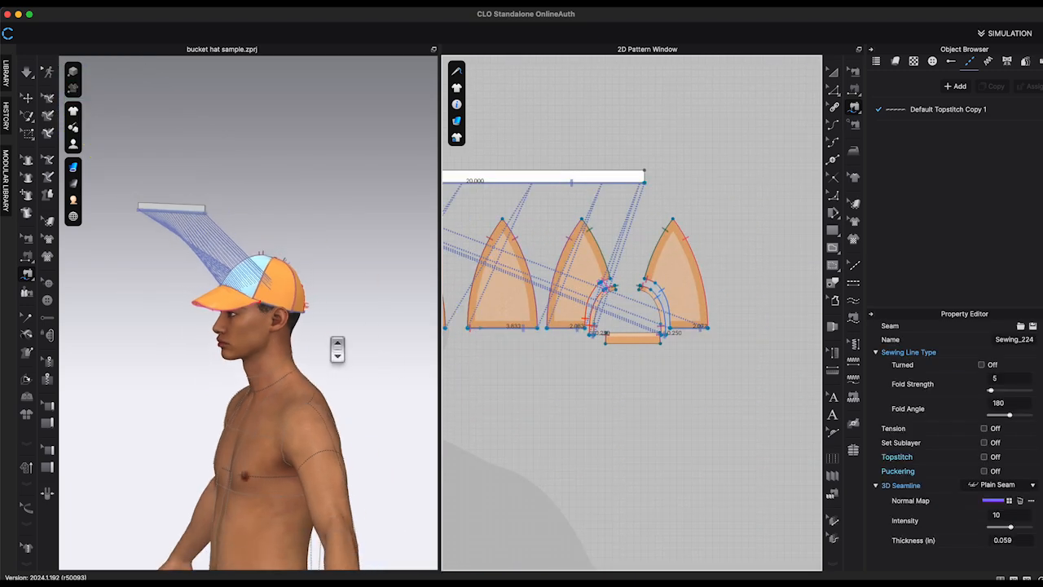
# - Reorient the facing strip above the cap in 3D and set its seam to Turned
pyautogui.moveTo(337, 285); pyautogui.dragTo(279, 226, button='right')
pyautogui.click(286, 233)
pyautogui.rightClick(270, 216)
pyautogui.click(344, 481)
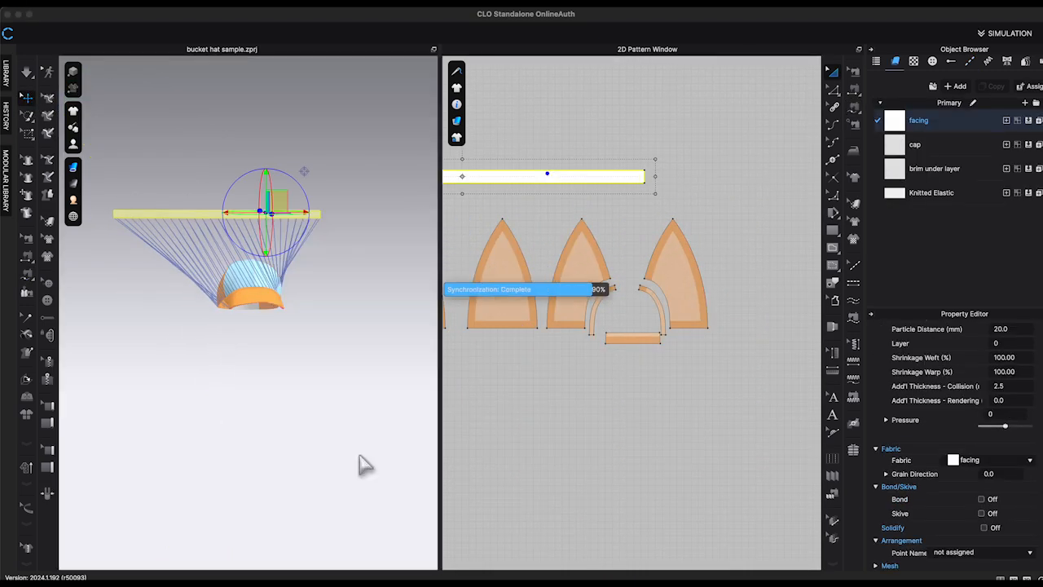
pyautogui.press('b')
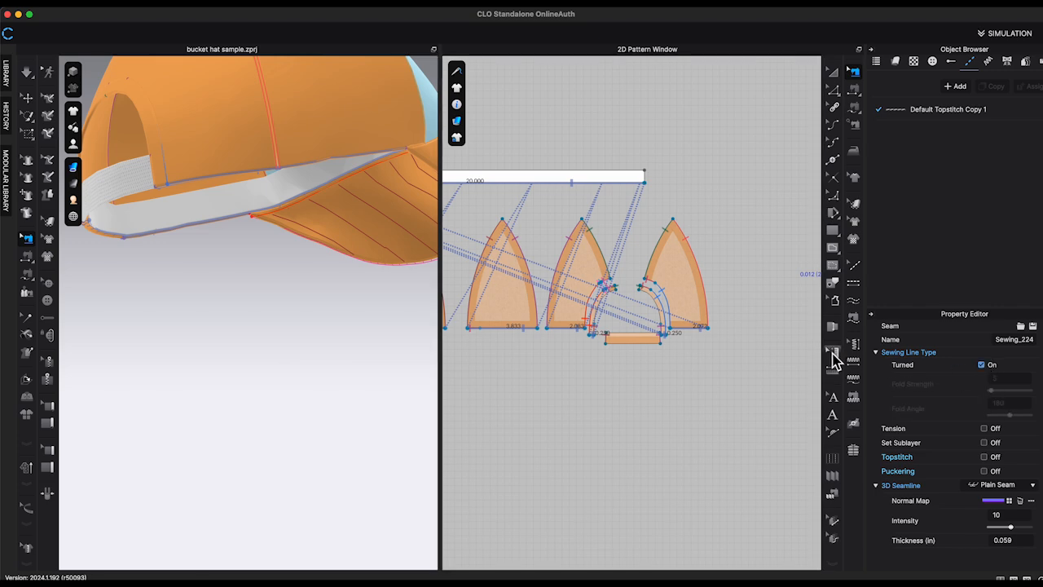
# - Select the brim pieces and freeze them
pyautogui.press('a')
pyautogui.scroll(-3, 717, 366)
pyautogui.hotkey('ctrl', 'a')
pyautogui.rightClick(522, 381)
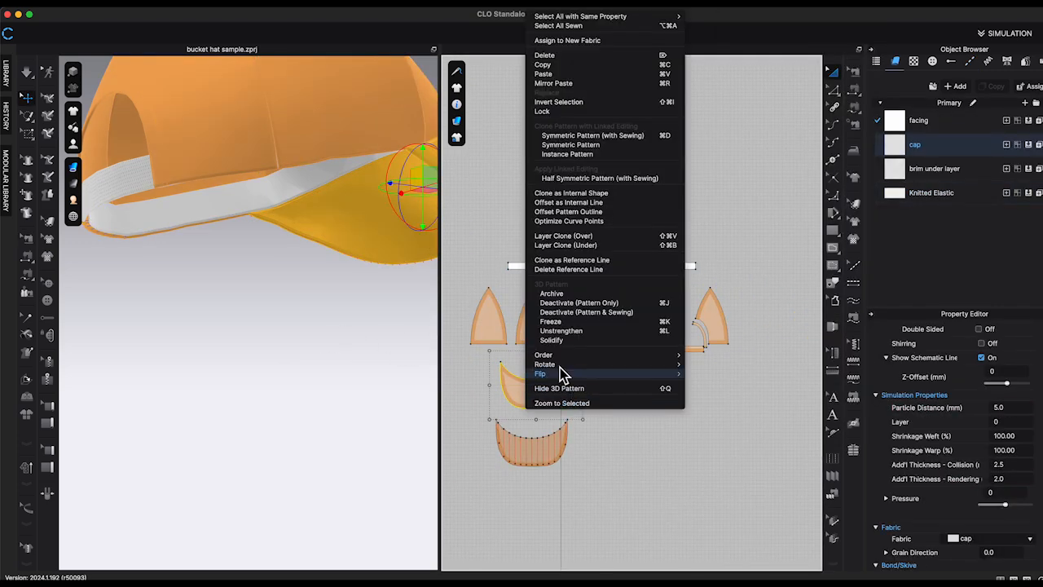
pyautogui.click(560, 373)
# - Set the facing strip's particle distance to 5 mm and simulate the cap with all pattern pieces selected
pyautogui.click(614, 265)
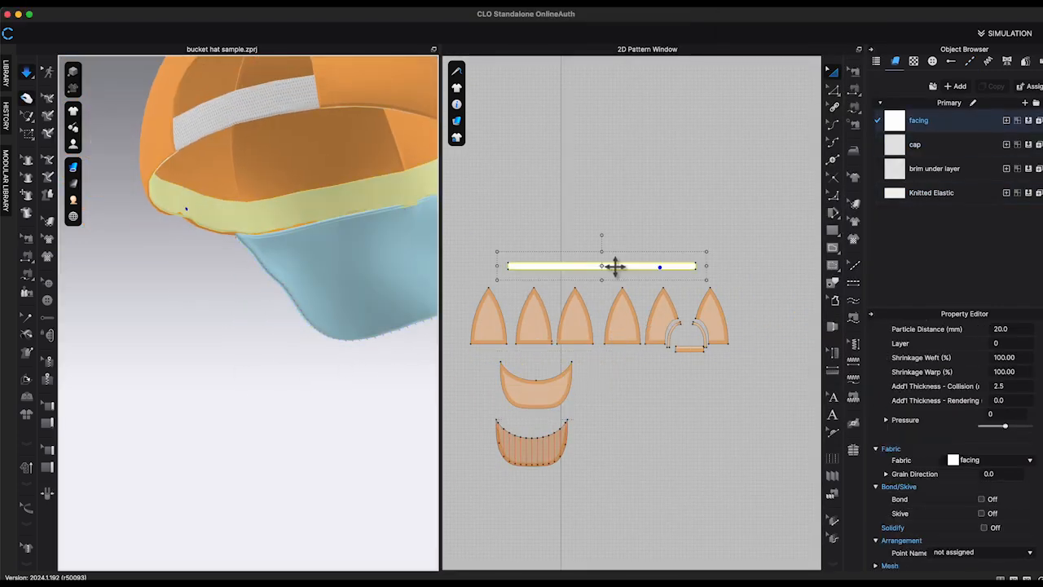
pyautogui.scroll(-2, 1018, 350)
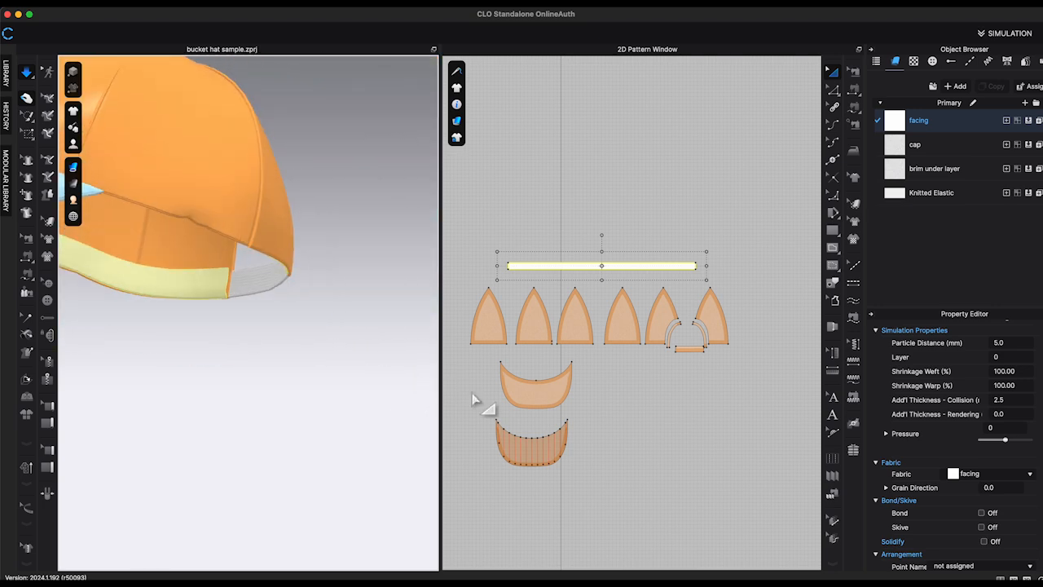
pyautogui.click(622, 314)
pyautogui.hotkey('shift', 'a')
pyautogui.hotkey('ctrl', 'a')
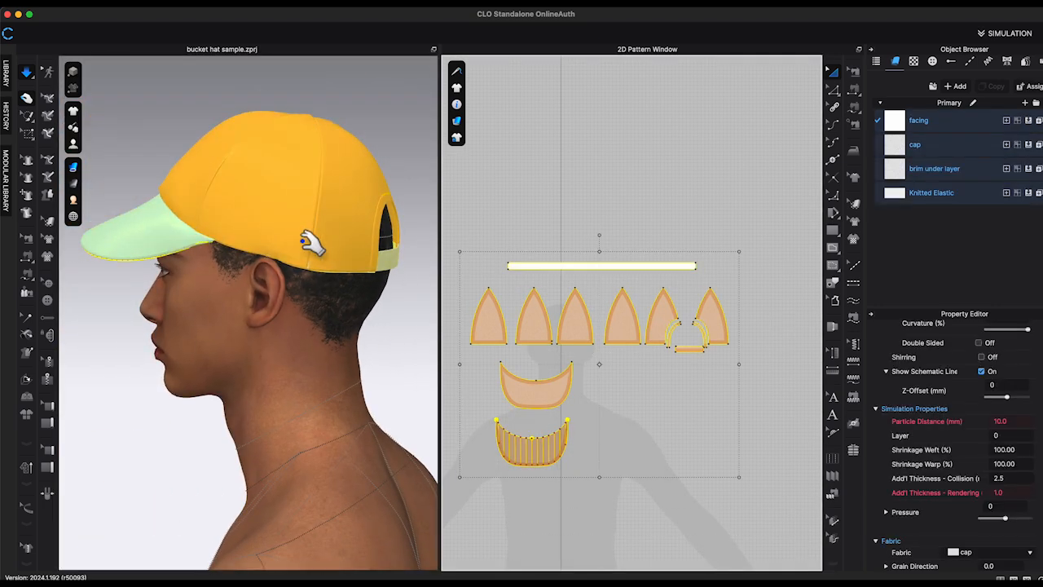
pyautogui.moveTo(268, 191); pyautogui.dragTo(261, 323, button='right')
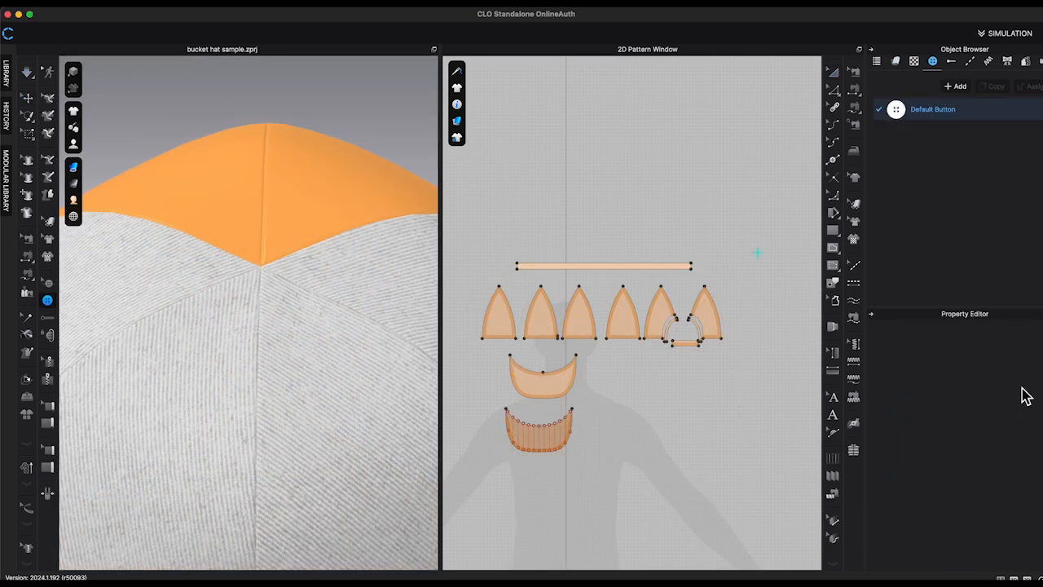
# - Give the default button a smooth domed shape with 0.5 in width, 5 mm thickness and 0.1 g weight
pyautogui.click(991, 443)
pyautogui.scroll(1, 946, 448)
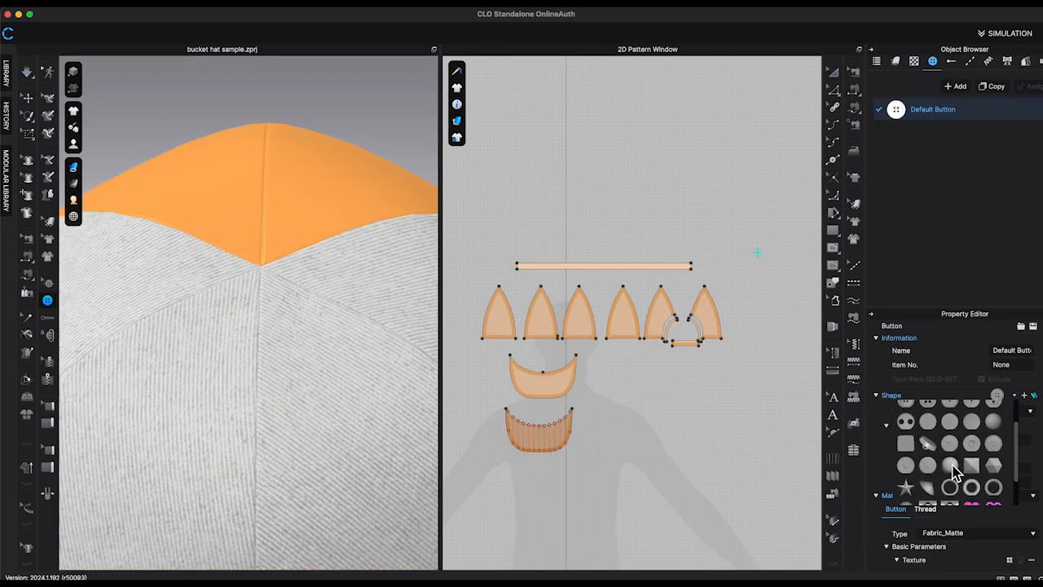
pyautogui.scroll(-1, 961, 450)
pyautogui.click(963, 447)
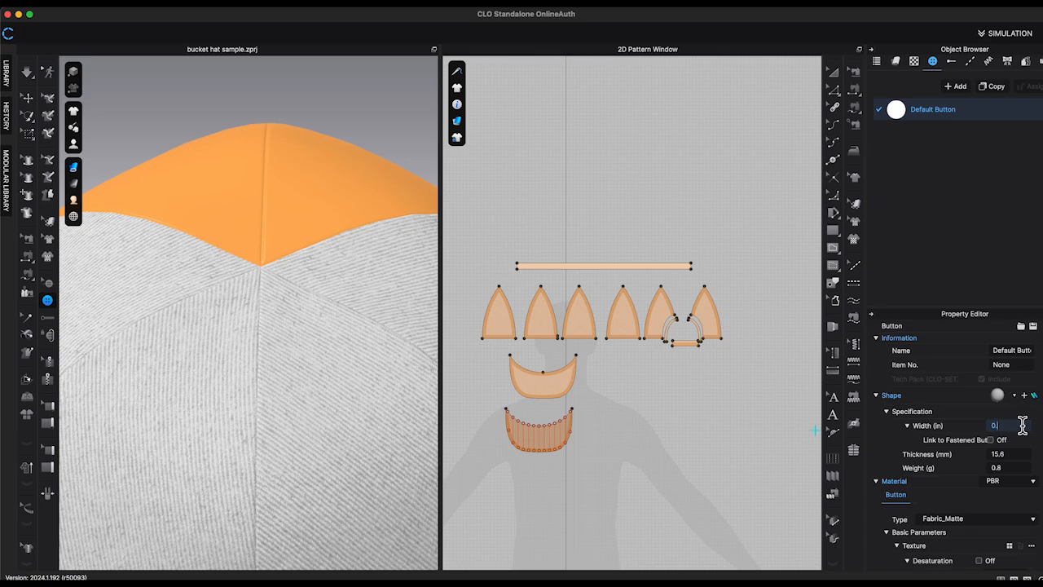
pyautogui.scroll(-1, 214, 265)
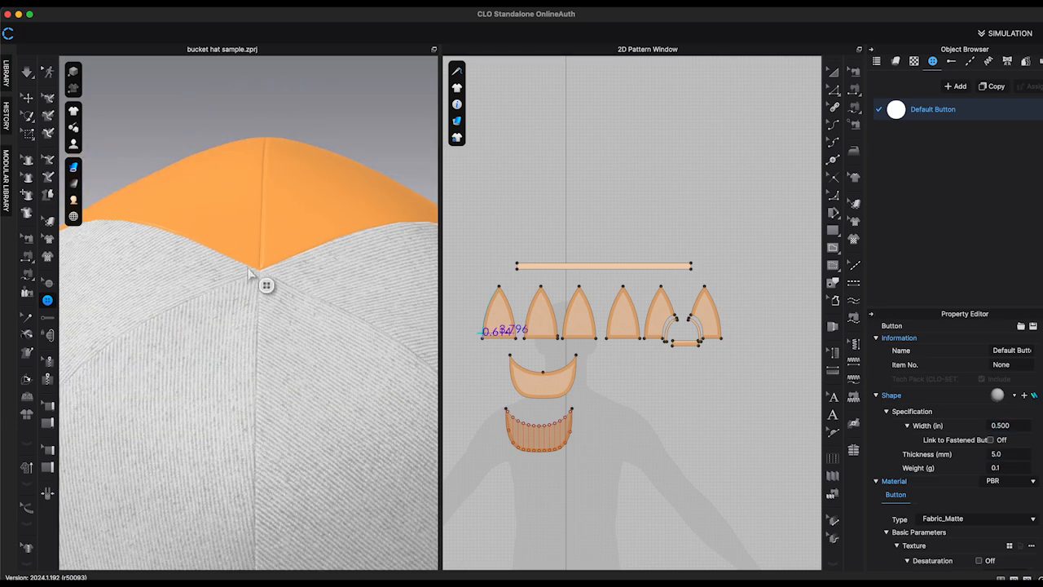
# - Place the domed button on the cap's crown where the panels meet
pyautogui.moveTo(260, 273); pyautogui.dragTo(245, 310, button='right')
pyautogui.click(28, 97)
pyautogui.scroll(3, 255, 361)
pyautogui.click(183, 203)
pyautogui.moveTo(252, 235); pyautogui.dragTo(172, 210, button='right')
pyautogui.click(388, 174)
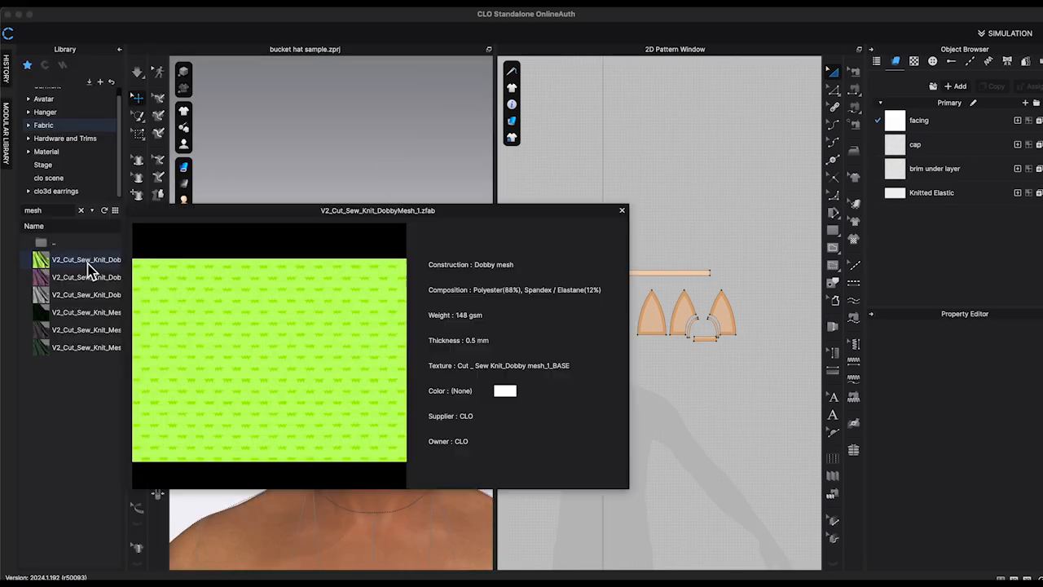
# - Add the purple Dobby mesh fabric from the mesh results and apply it to the right back panel
pyautogui.doubleClick(86, 277)
pyautogui.click(526, 336)
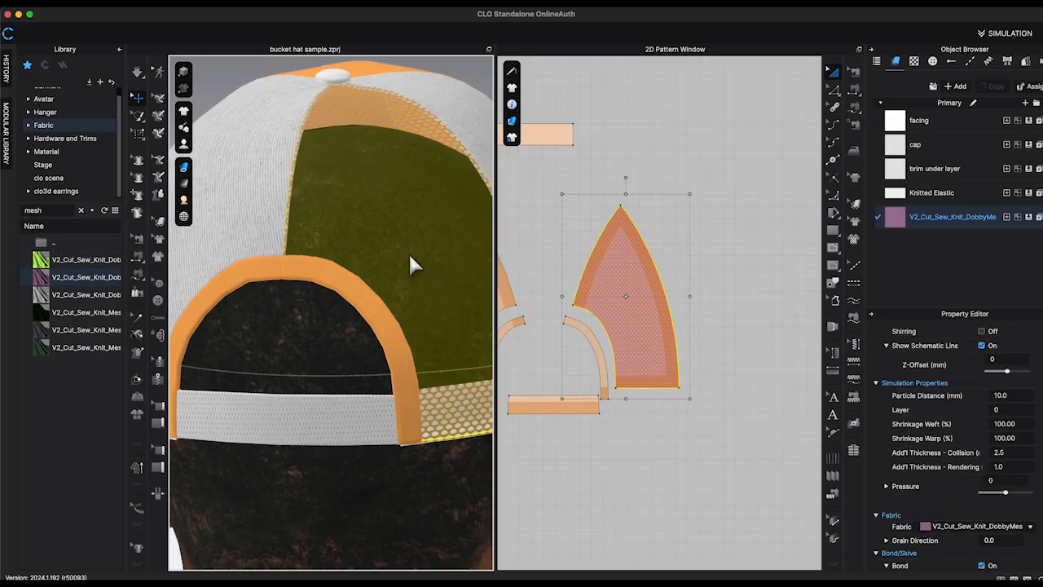
pyautogui.moveTo(409, 252); pyautogui.dragTo(408, 252)
# - Hide the library and select the mesh texture on the right back panel for editing
pyautogui.click(945, 217)
pyautogui.scroll(-3, 954, 407)
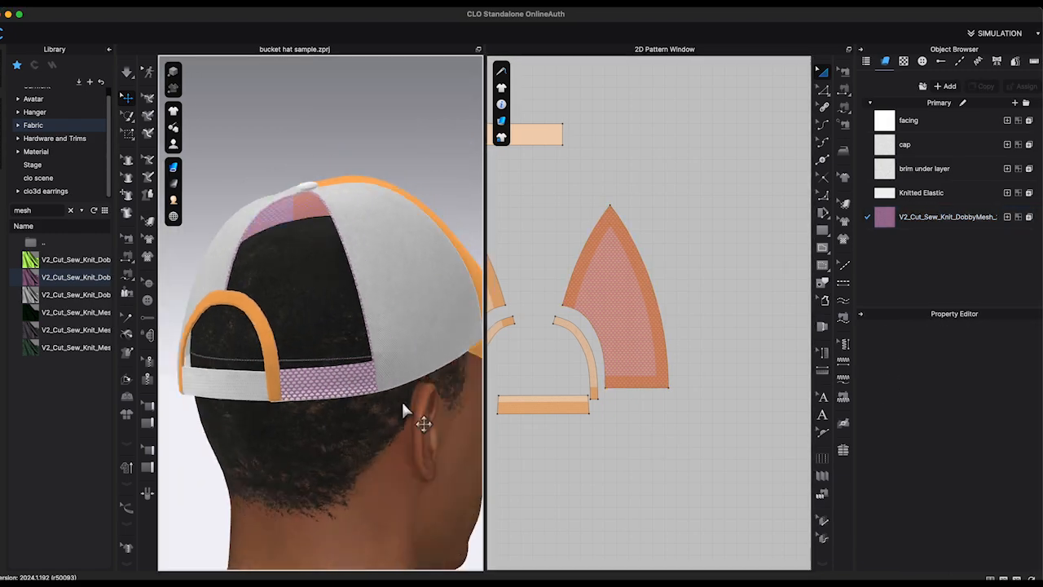
pyautogui.moveTo(401, 400); pyautogui.dragTo(394, 204, button='right')
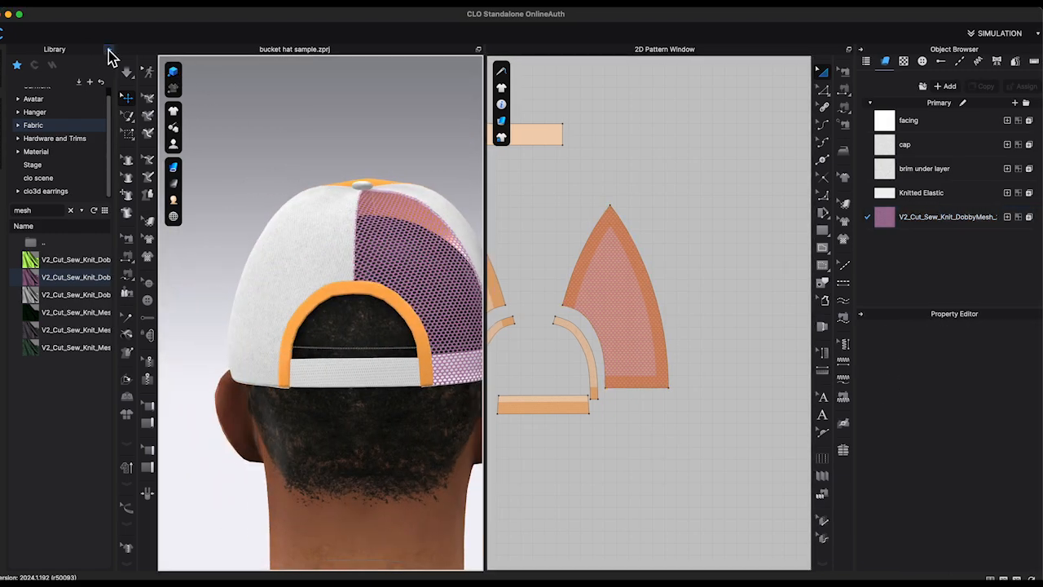
pyautogui.click(109, 49)
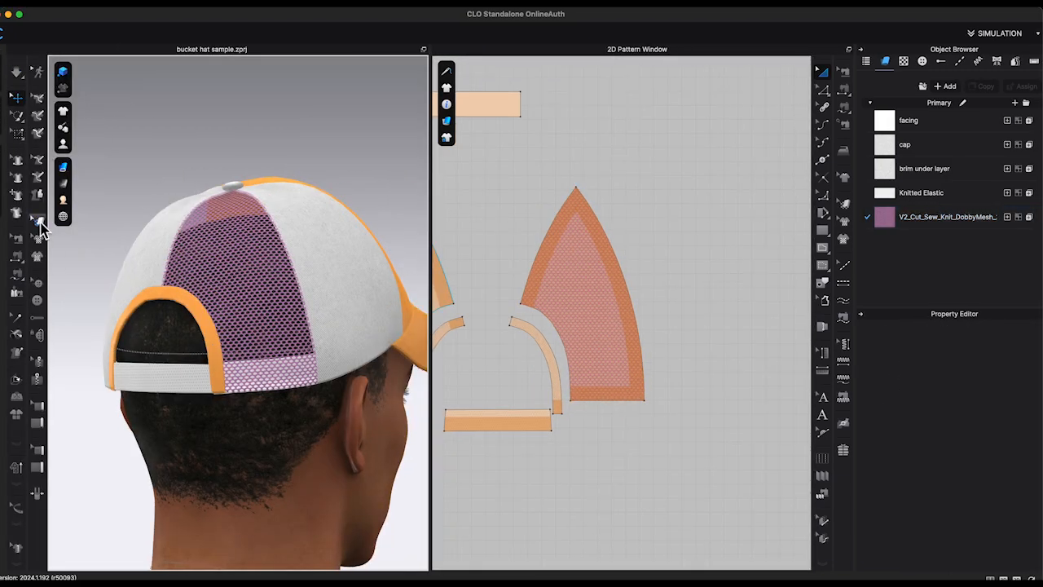
pyautogui.click(244, 269)
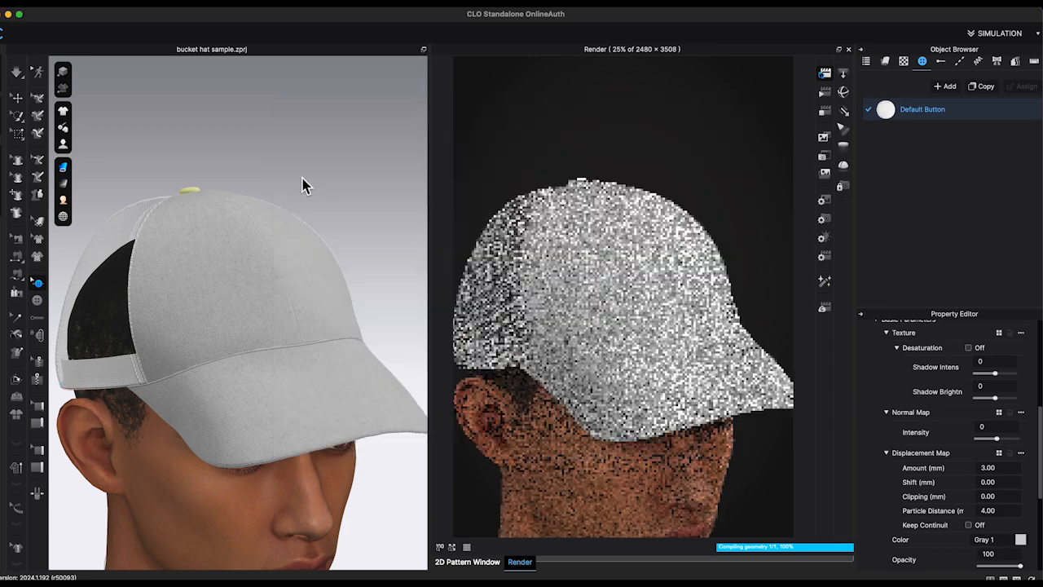
# - Examine the grey cap in the live render from the side and from a front three-quarter angle
pyautogui.moveTo(303, 181); pyautogui.dragTo(418, 240, button='right')
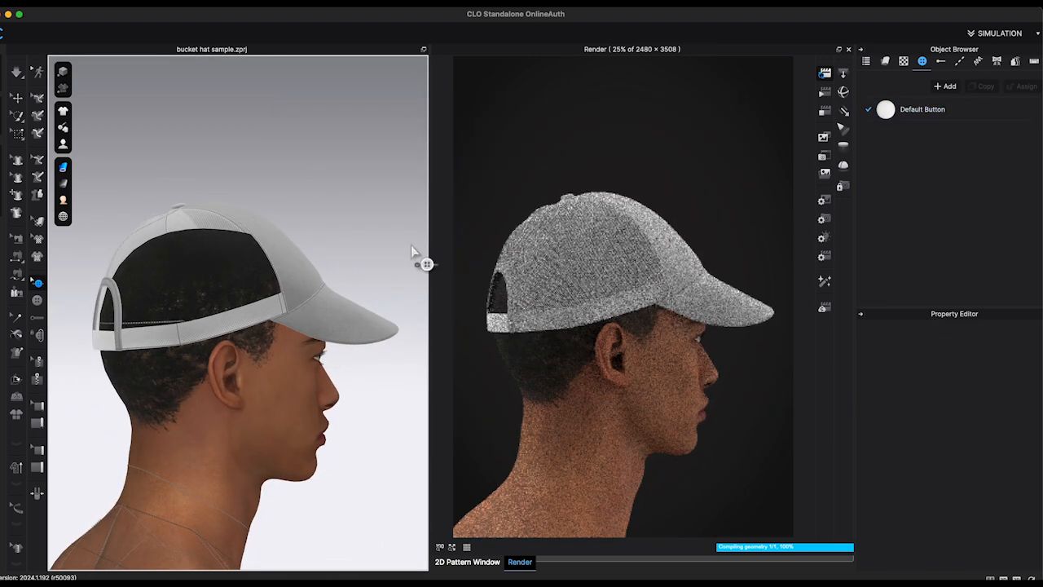
pyautogui.scroll(2, 399, 241)
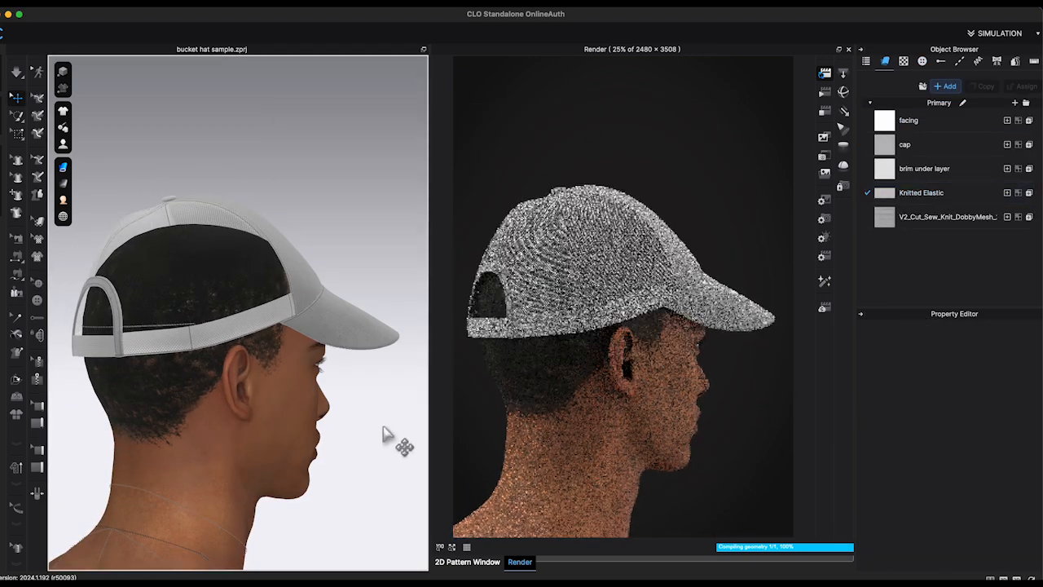
pyautogui.moveTo(380, 437); pyautogui.dragTo(356, 364, button='right')
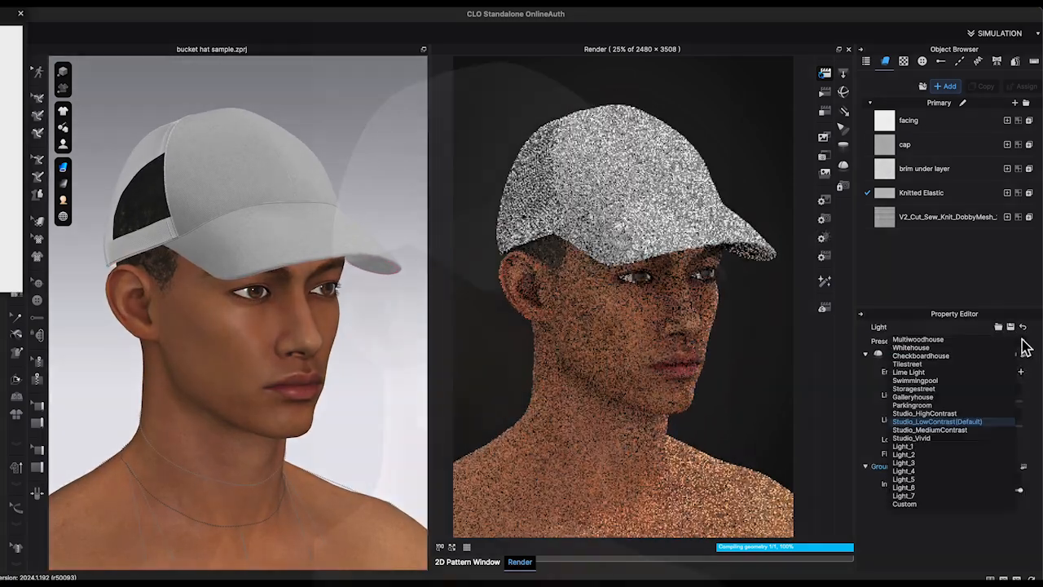
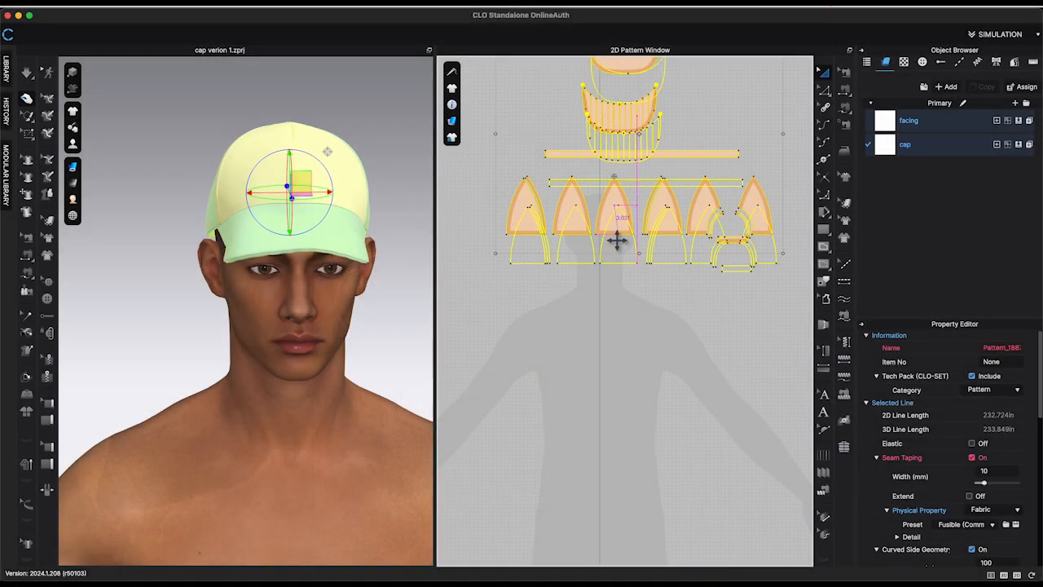
# - Shift all pattern pieces together slightly lower in the 2D layout and clear the selection
pyautogui.moveTo(617, 238)
pyautogui.mouseDown()
pyautogui.moveTo(618, 273)
pyautogui.moveTo(617, 224)
pyautogui.mouseUp()
pyautogui.click(627, 269)
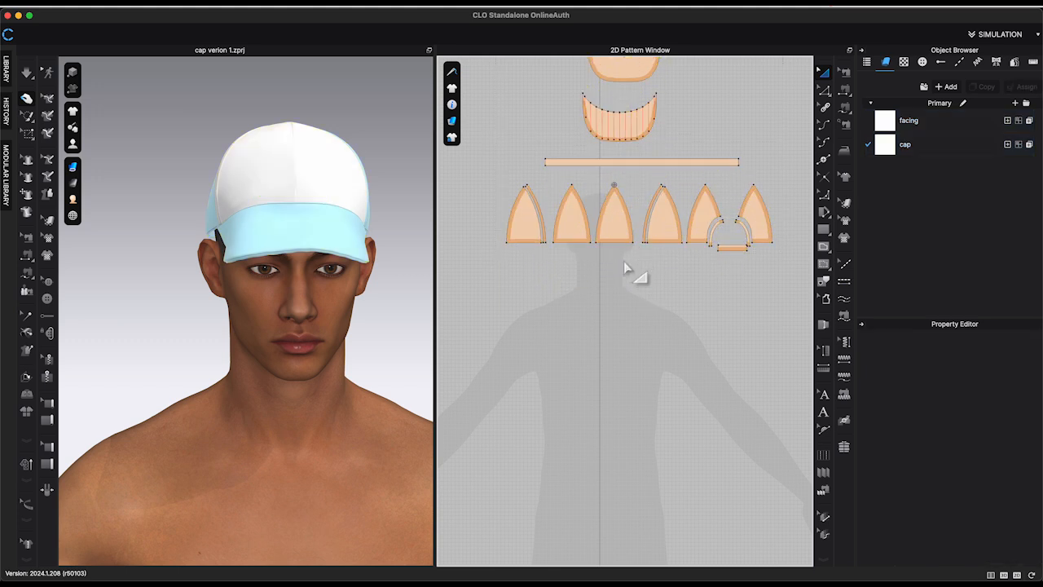
# - Move the two front cap panels together below the row of crown panels in the 2D layout
pyautogui.click(573, 216)
pyautogui.keyDown('shift'); pyautogui.click(616, 216); pyautogui.keyUp('shift')
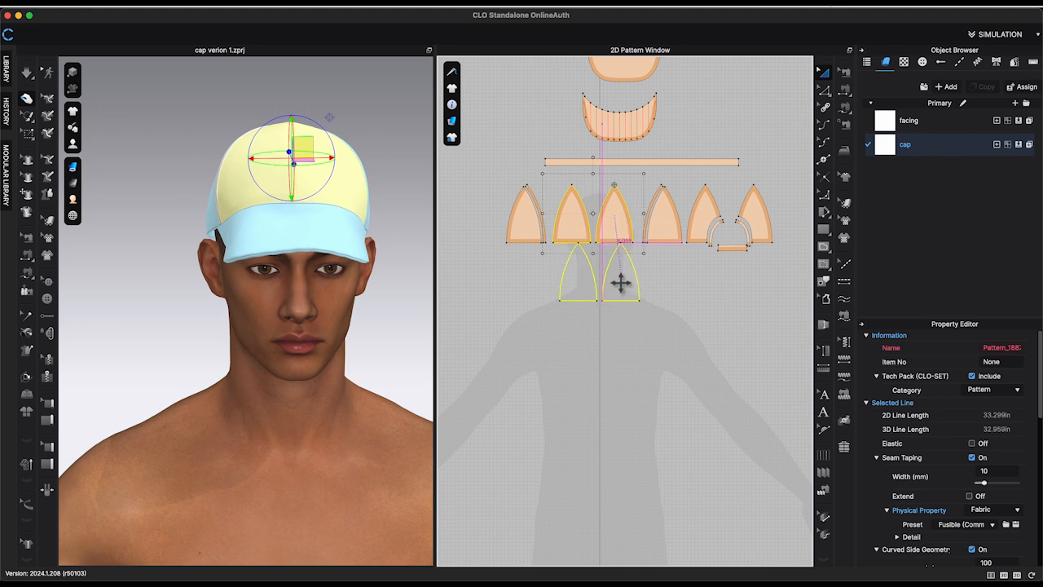
pyautogui.moveTo(621, 282); pyautogui.dragTo(622, 283)
pyautogui.click(673, 304)
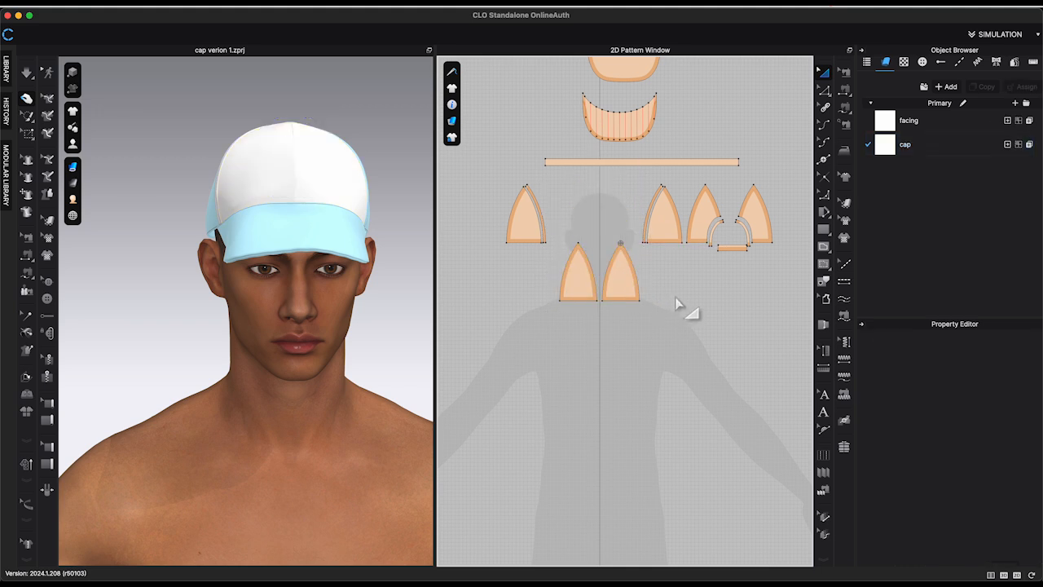
# - Split the centre front edge of both front panels 3 in above the bottom corner
pyautogui.scroll(6, 620, 243)
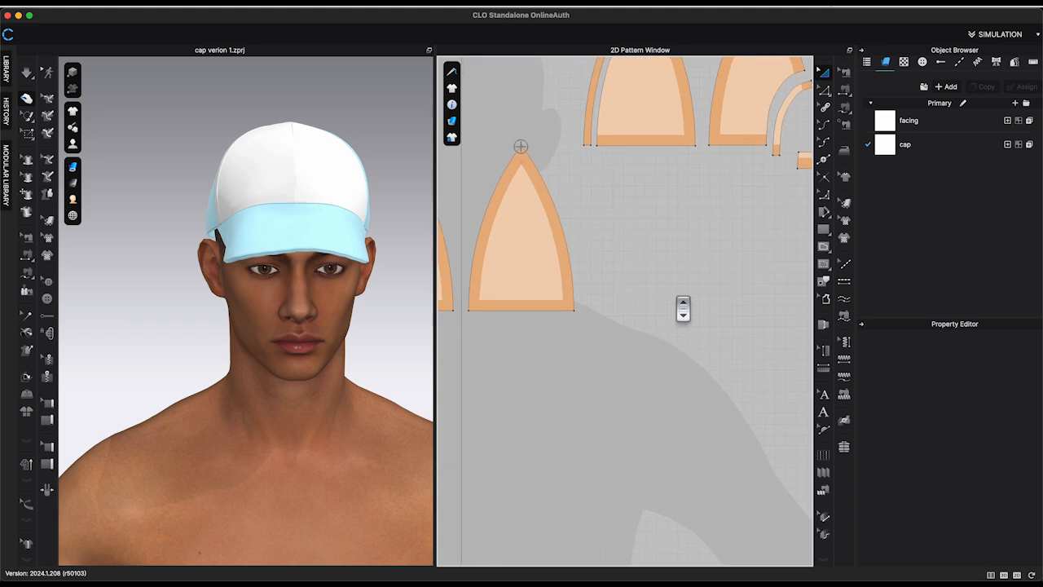
pyautogui.moveTo(685, 303); pyautogui.dragTo(841, 345, button='middle')
pyautogui.scroll(2, 719, 297)
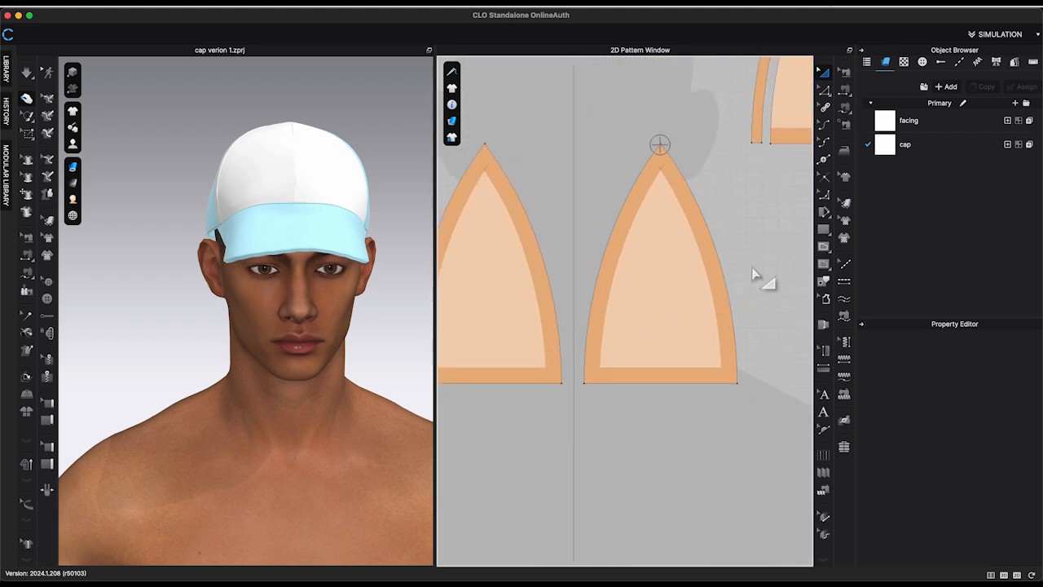
pyautogui.moveTo(753, 275); pyautogui.dragTo(784, 317, button='middle')
pyautogui.rightClick(389, 194)
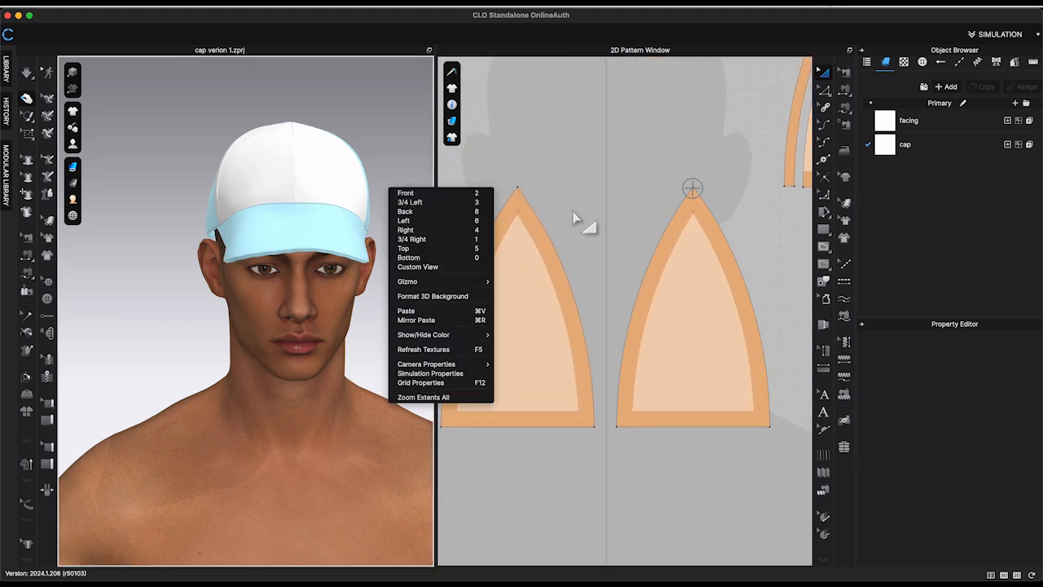
pyautogui.click(616, 206)
pyautogui.click(825, 161)
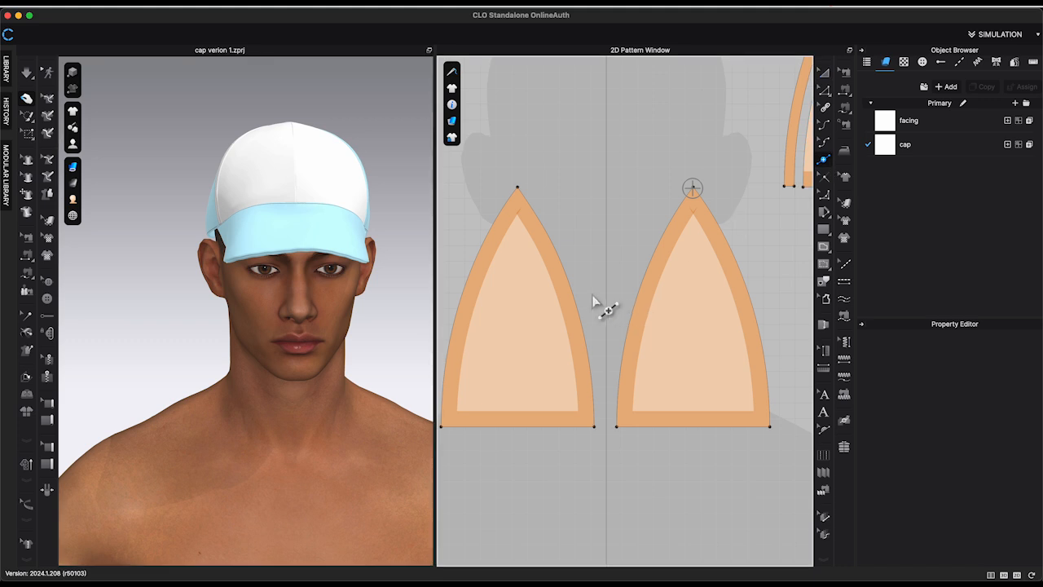
pyautogui.click(575, 304)
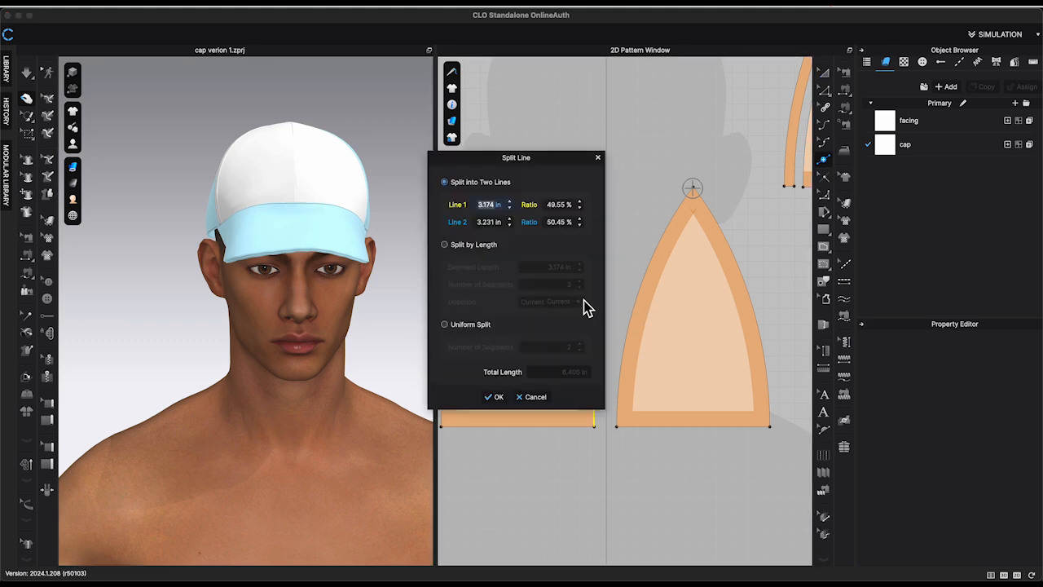
pyautogui.moveTo(493, 155); pyautogui.dragTo(358, 86)
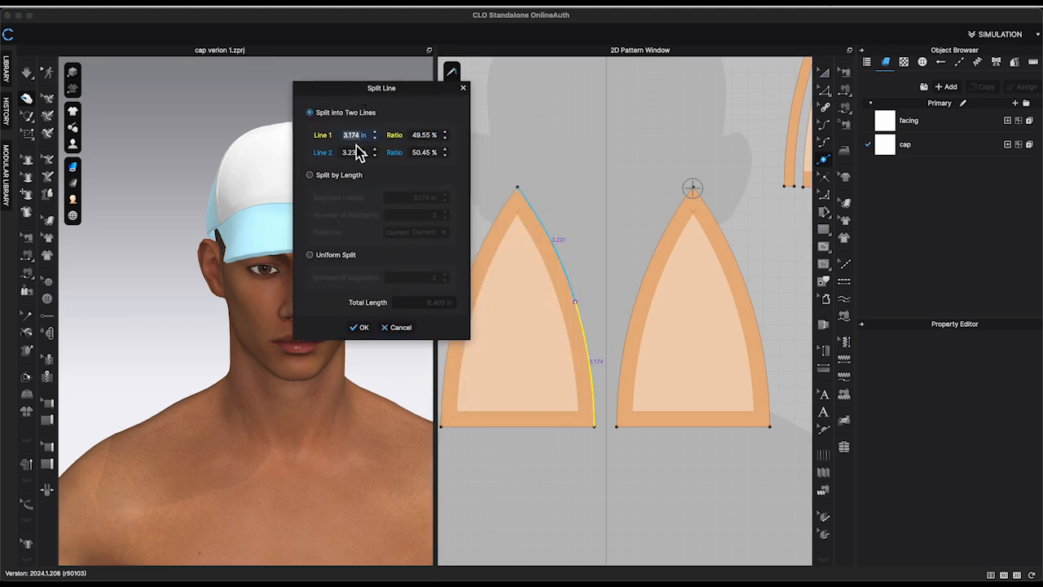
pyautogui.click(361, 327)
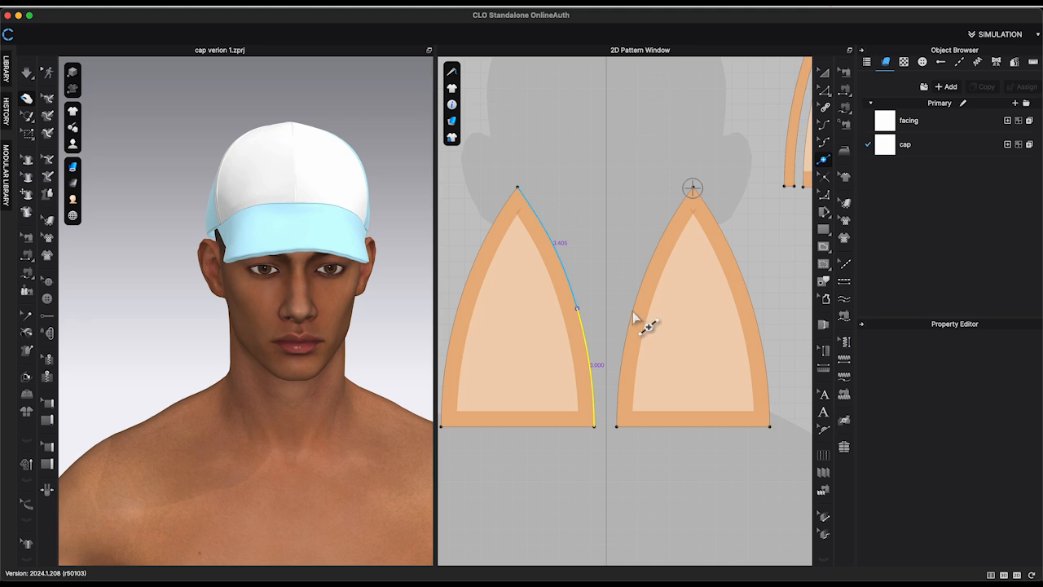
pyautogui.click(633, 311)
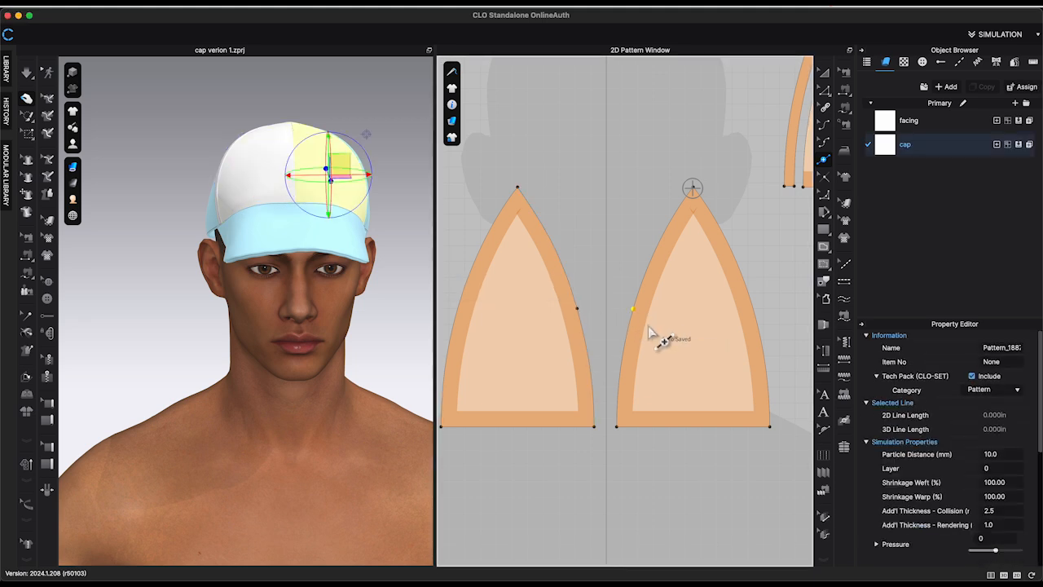
# - Replace the lower centre front segment of both front panels with a straight reference line
pyautogui.press('super+z')
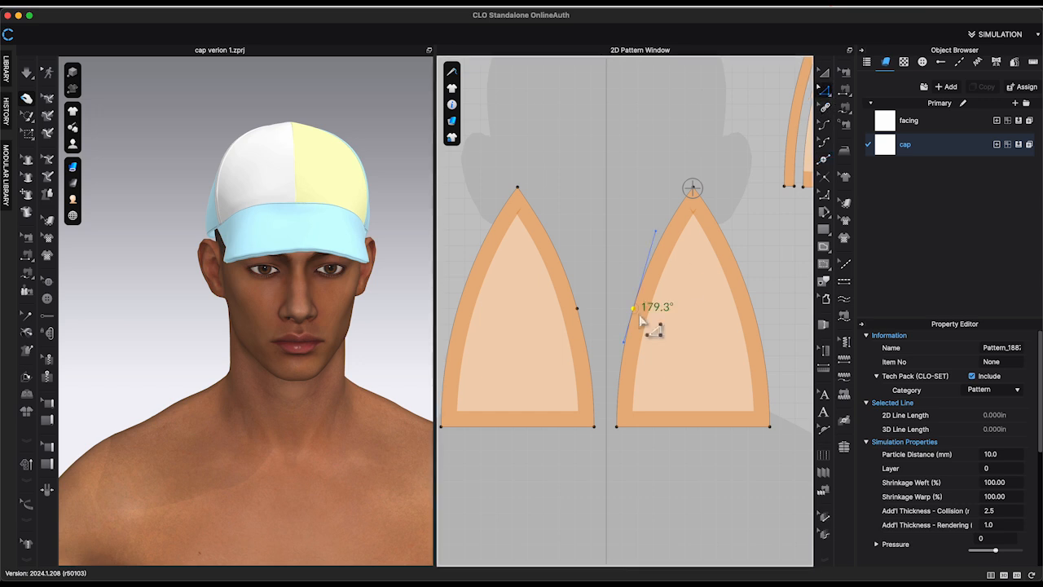
pyautogui.scroll(2, 640, 321)
pyautogui.moveTo(601, 305); pyautogui.dragTo(692, 236, button='middle')
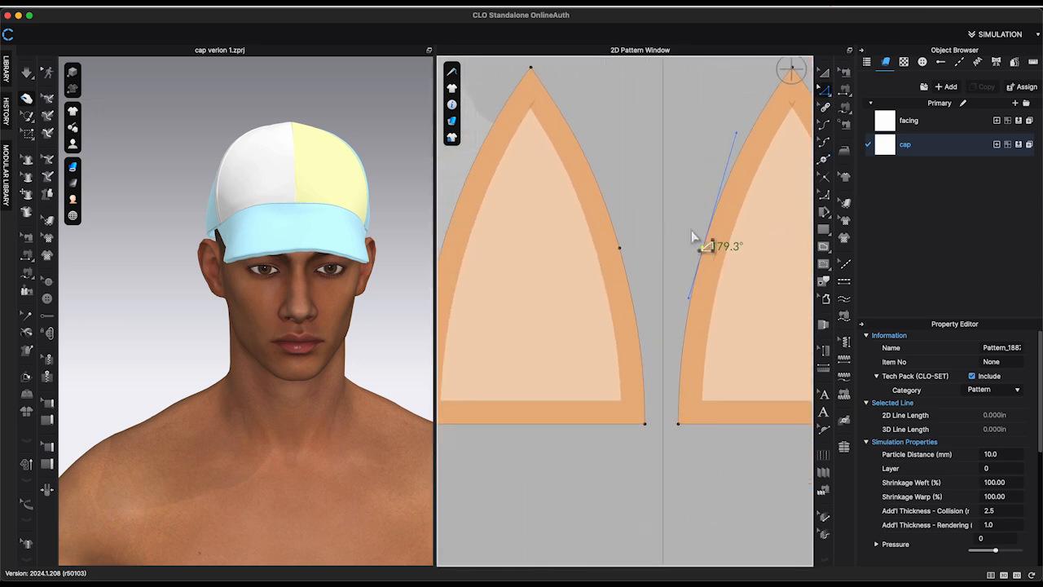
pyautogui.click(825, 194)
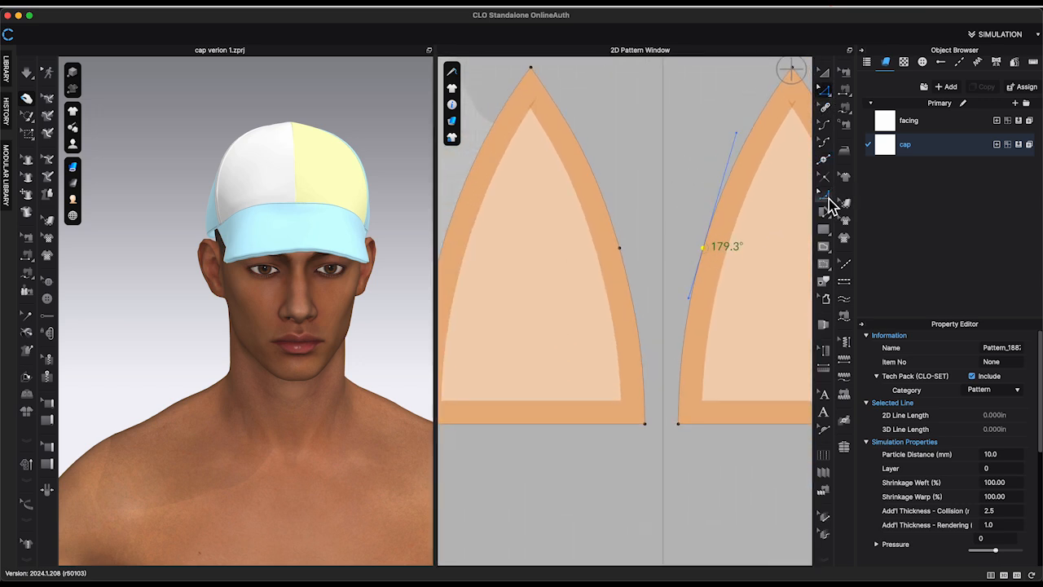
pyautogui.click(620, 248)
pyautogui.click(645, 425)
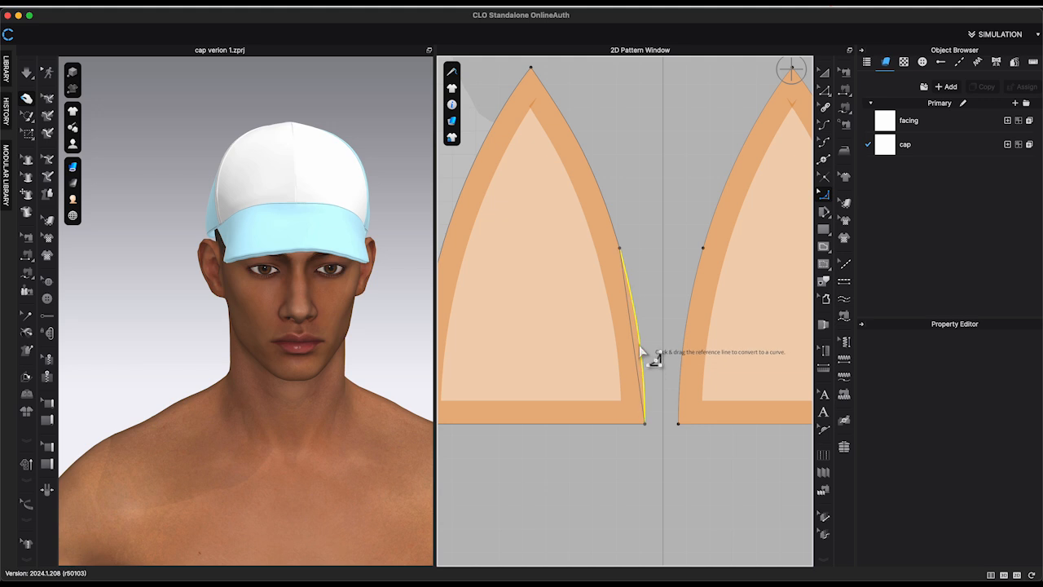
pyautogui.click(639, 345)
pyautogui.click(703, 249)
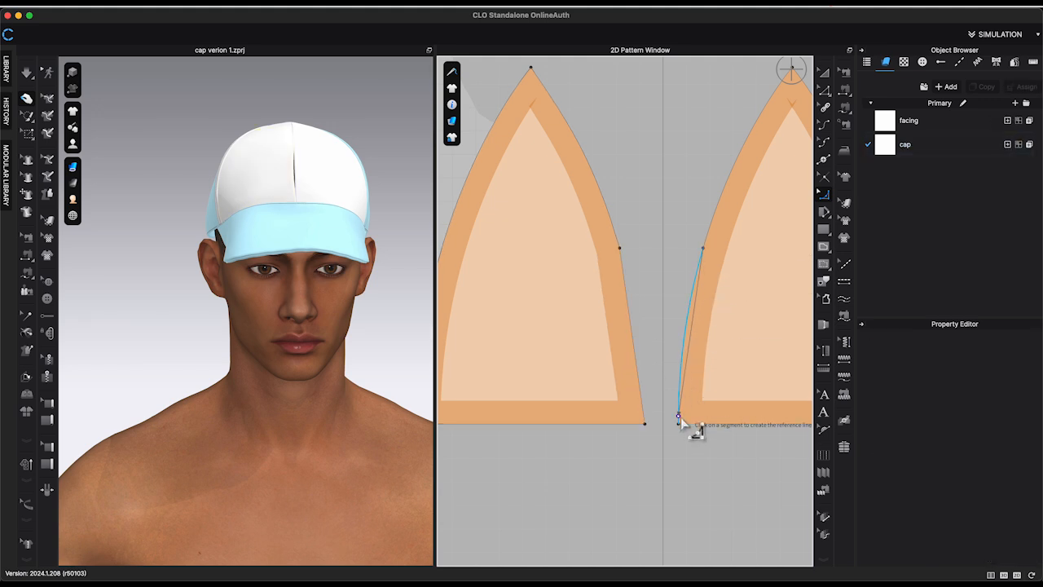
pyautogui.click(687, 358)
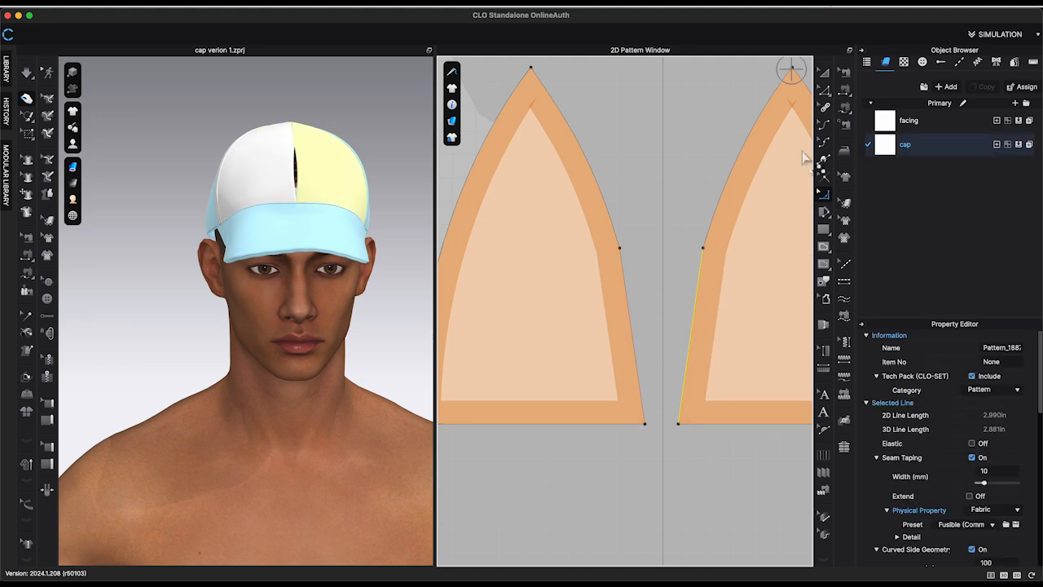
# - Move the split point on each front panel's centre edge 0.3 in horizontally outward
pyautogui.click(621, 257)
pyautogui.moveTo(634, 257); pyautogui.dragTo(635, 256)
pyautogui.rightClick(635, 257)
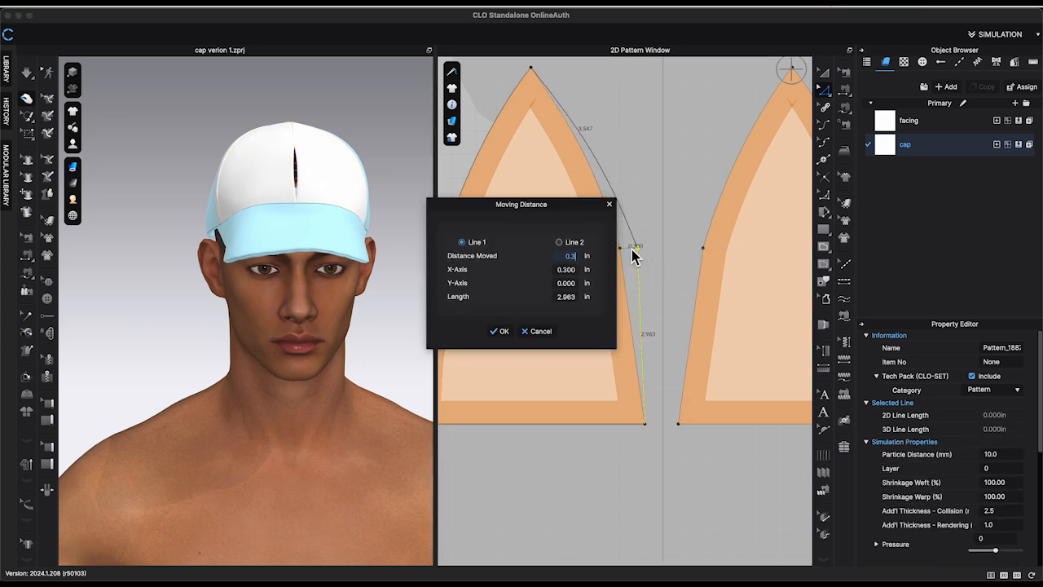
pyautogui.click(499, 331)
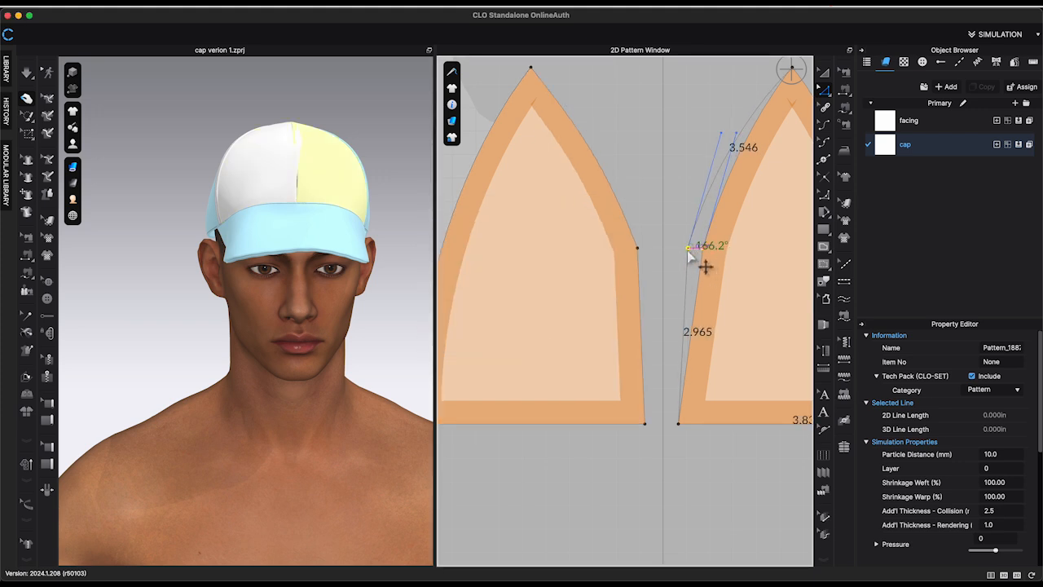
pyautogui.moveTo(687, 251); pyautogui.dragTo(687, 249)
pyautogui.rightClick(687, 249)
pyautogui.write('0.')
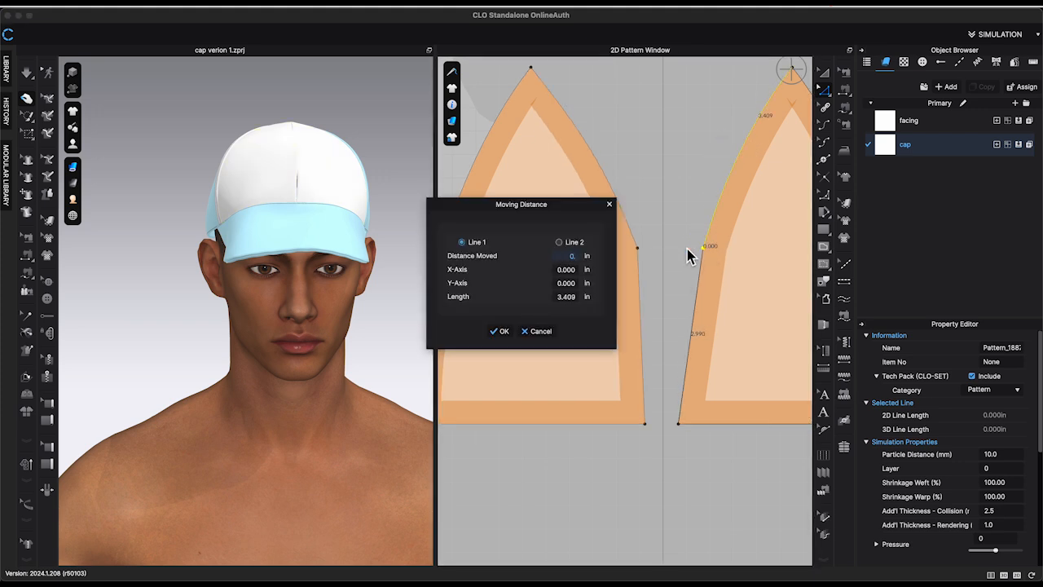
pyautogui.write('300')
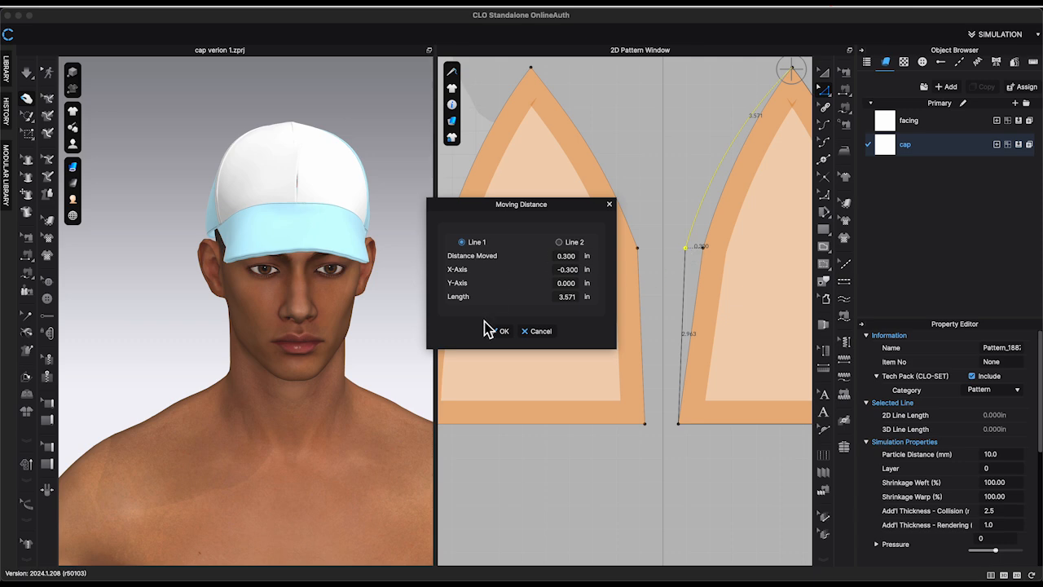
pyautogui.click(499, 331)
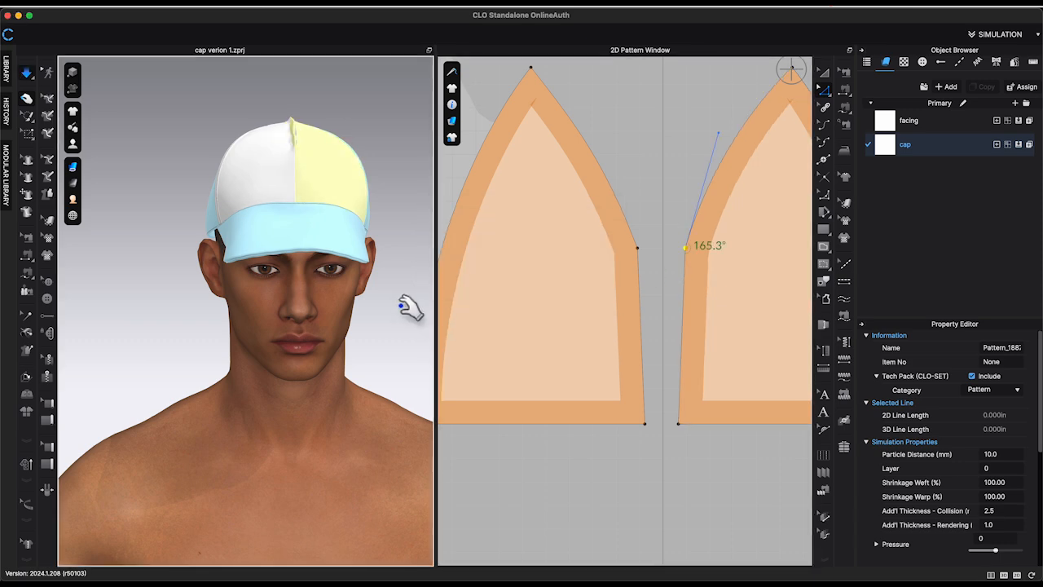
# - Simulate the reshaped cap and examine its front profile from the side and a three-quarter angle
pyautogui.moveTo(405, 307); pyautogui.dragTo(371, 173, button='right')
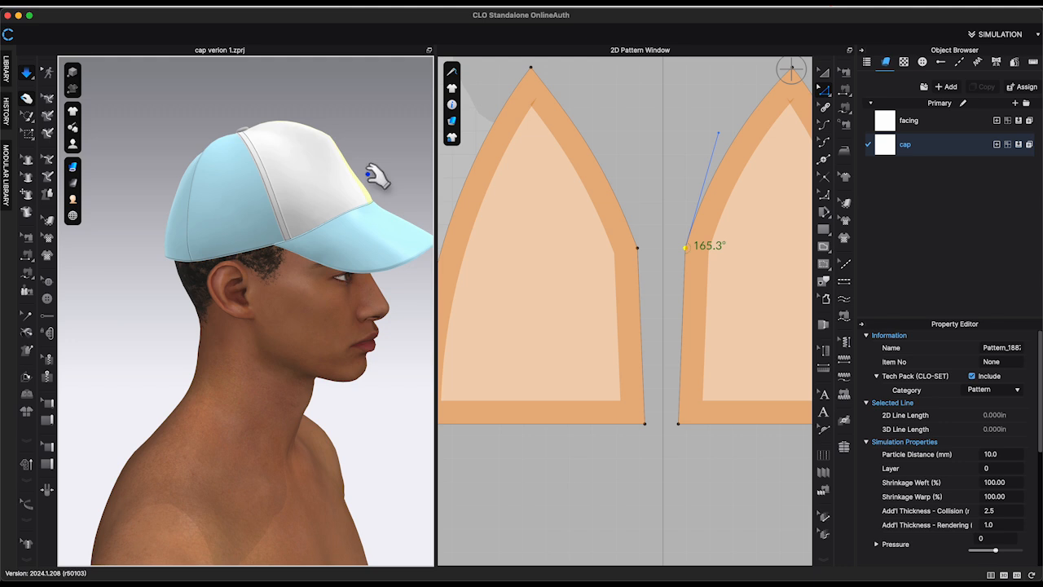
pyautogui.click(326, 123)
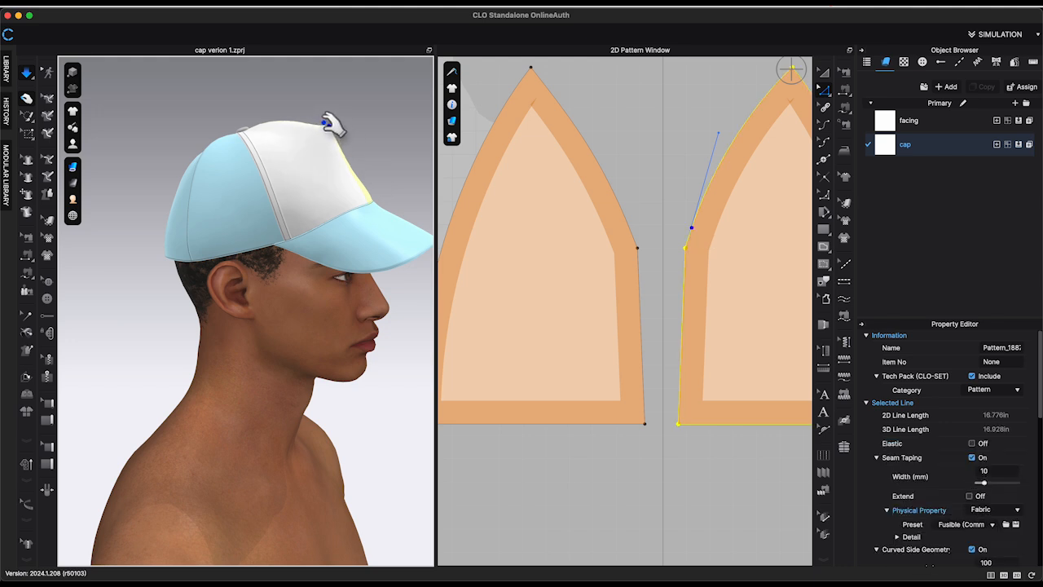
pyautogui.click(379, 170)
pyautogui.click(825, 90)
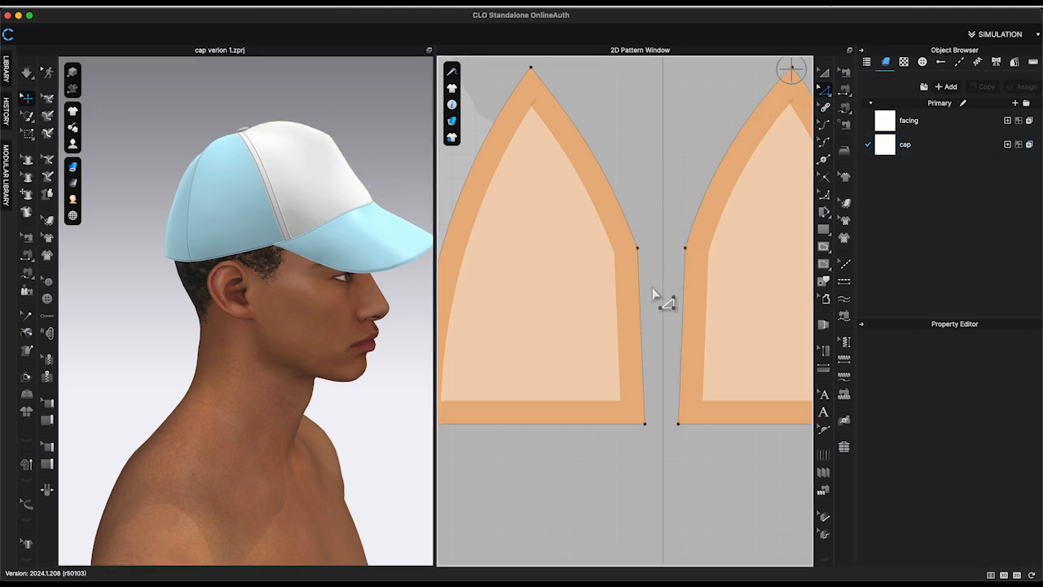
pyautogui.click(641, 295)
pyautogui.scroll(2, 657, 295)
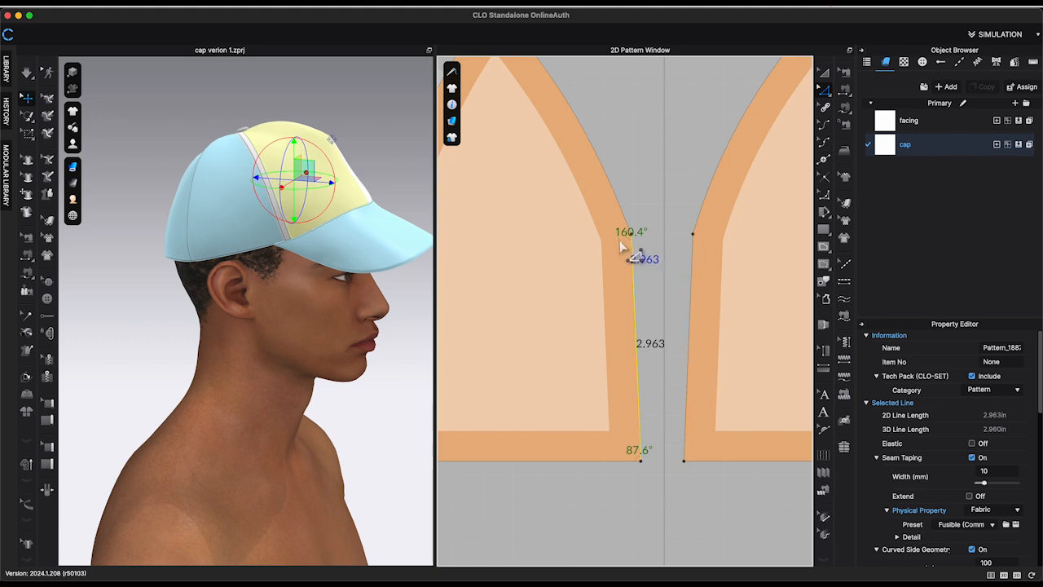
pyautogui.click(670, 250)
pyautogui.scroll(-2, 670, 250)
pyautogui.moveTo(410, 182); pyautogui.dragTo(343, 182, button='right')
pyautogui.moveTo(630, 232); pyautogui.dragTo(689, 246)
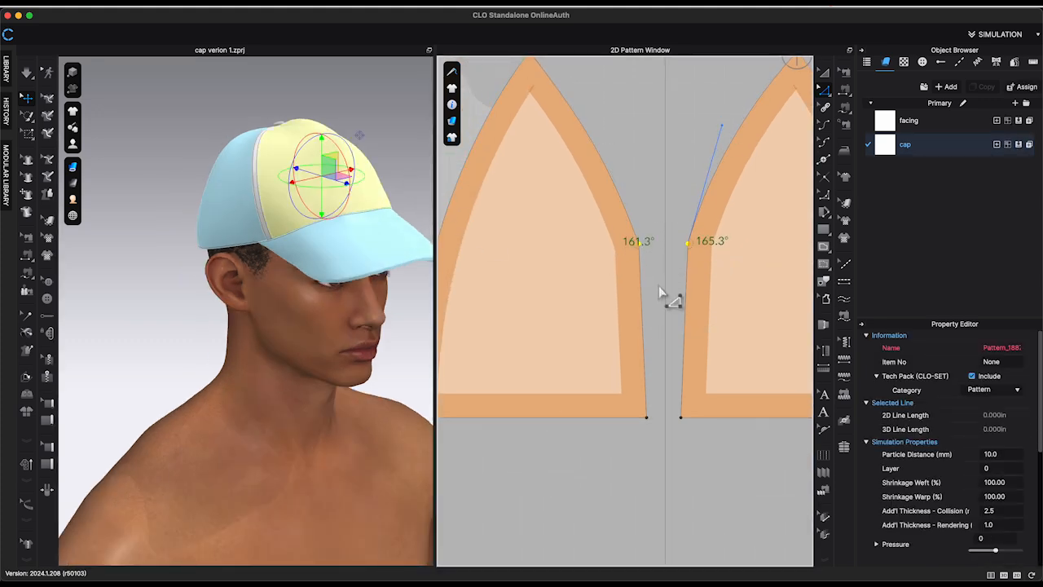
pyautogui.click(661, 290)
pyautogui.press('space')
pyautogui.moveTo(361, 242); pyautogui.dragTo(408, 244, button='right')
# - Split the upper centre front curve of both front panels 1 in above the existing split point
pyautogui.moveTo(644, 213); pyautogui.dragTo(638, 286, button='middle')
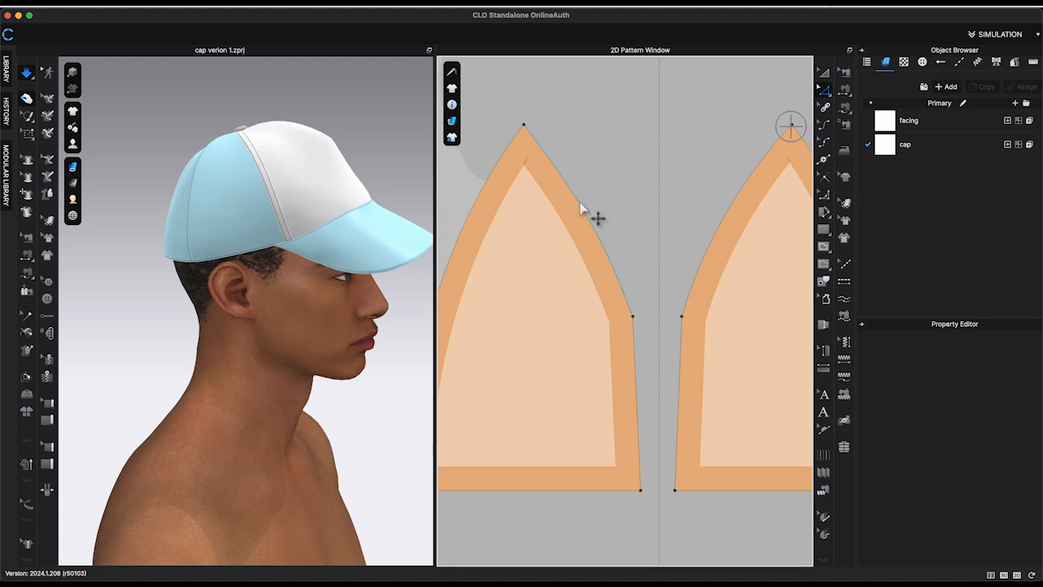
pyautogui.click(608, 258)
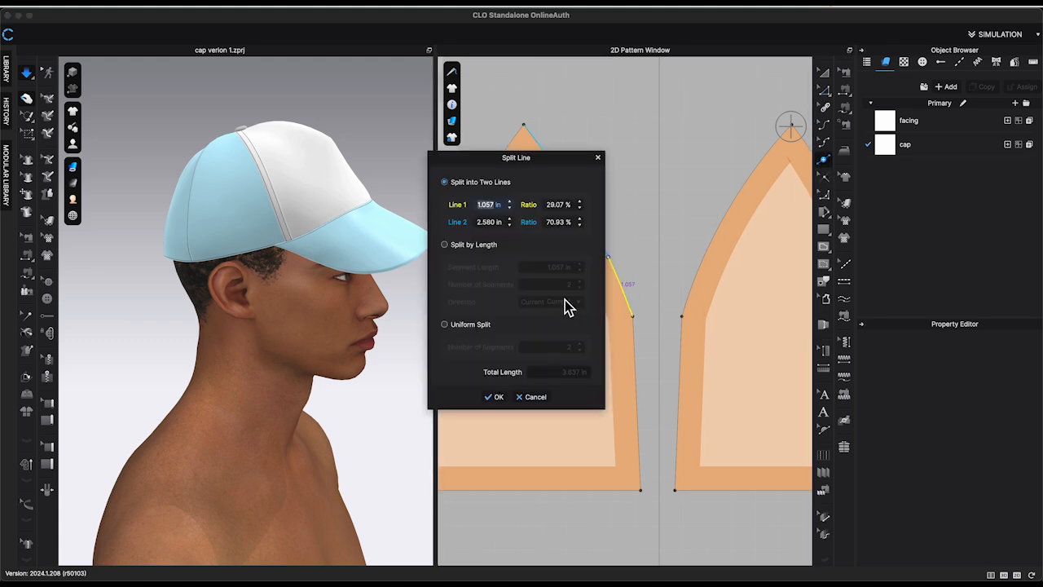
pyautogui.press('Return')
pyautogui.click(701, 261)
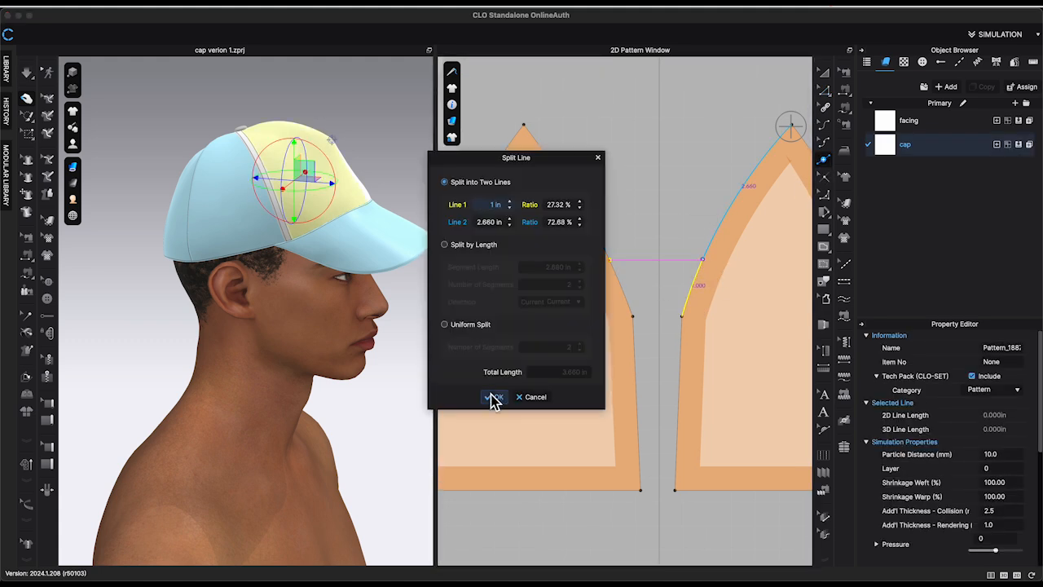
pyautogui.click(492, 398)
# - Move the new upper point on the left front panel's centre edge slightly outward horizontally
pyautogui.scroll(2, 633, 265)
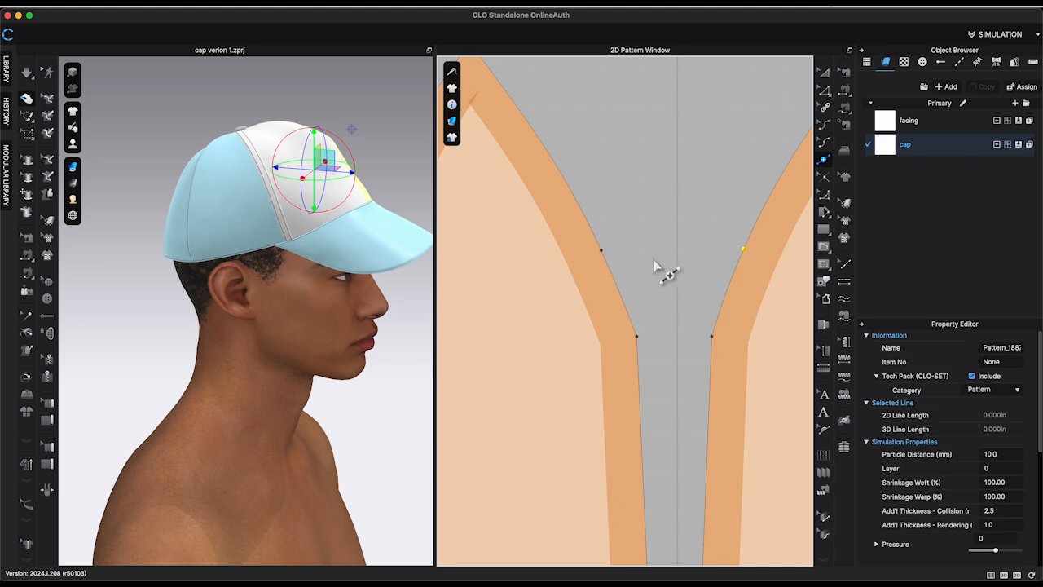
pyautogui.click(606, 253)
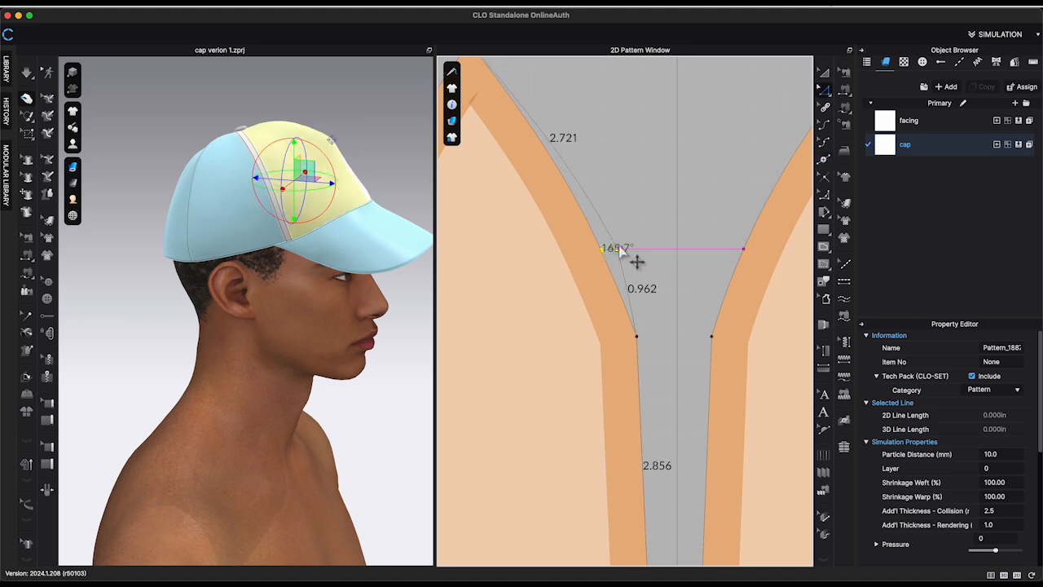
pyautogui.rightClick(620, 247)
pyautogui.press('Return')
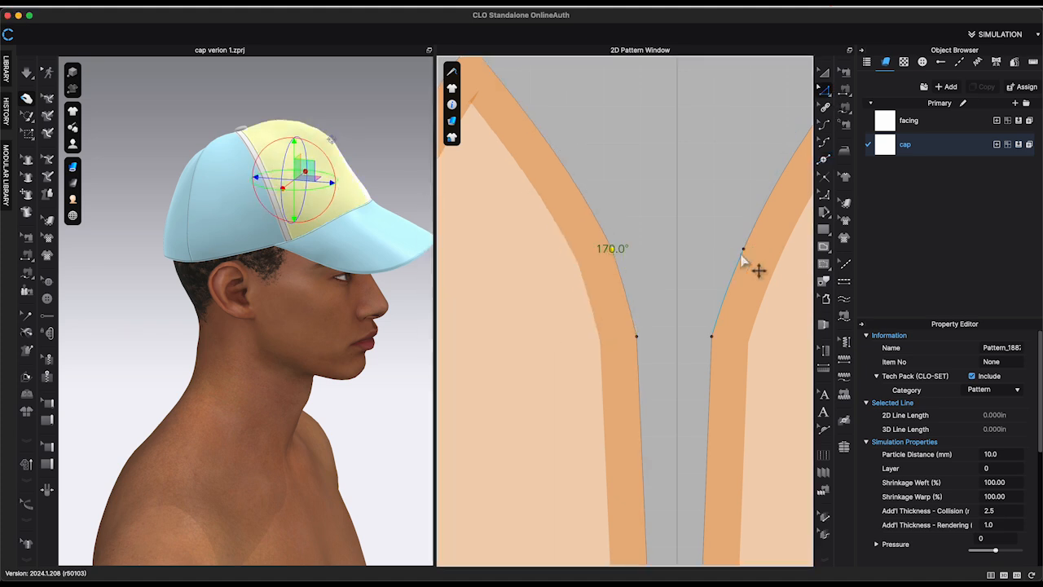
# - Replace the left front panel's upper centre curve with the reference line and convert its lower end point to a curve point
pyautogui.click(823, 195)
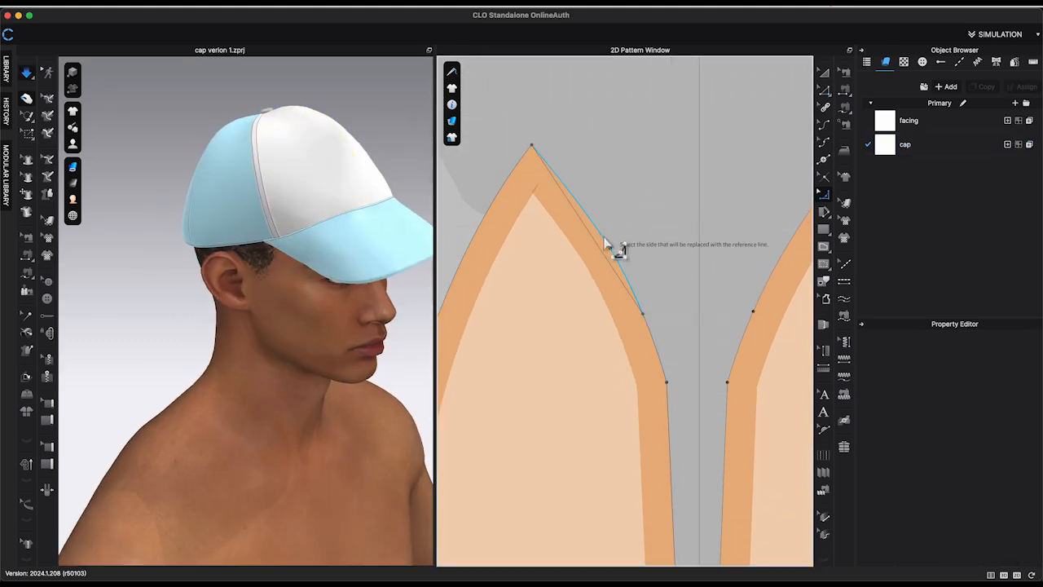
pyautogui.click(587, 228)
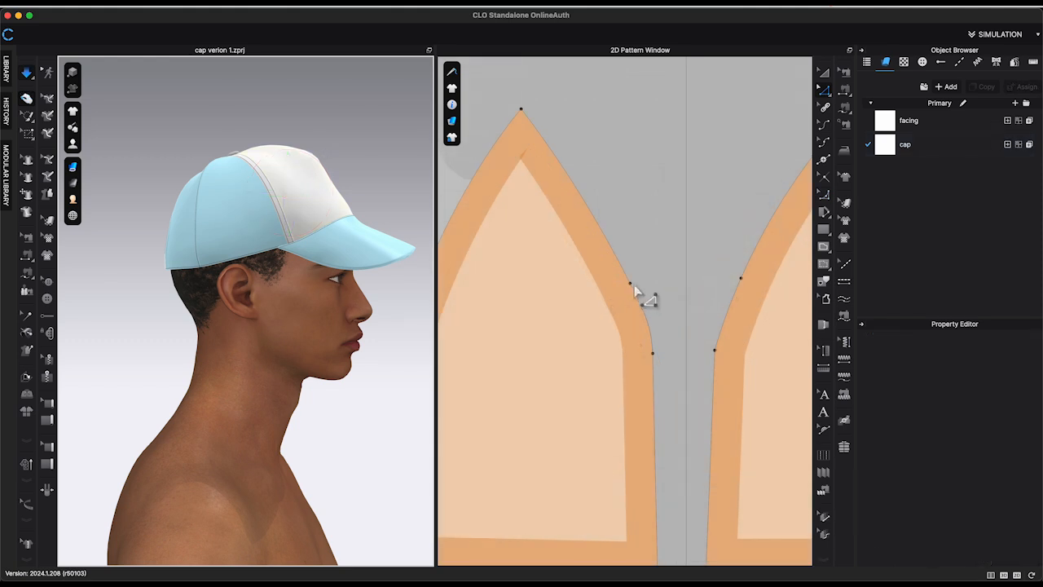
pyautogui.rightClick(634, 283)
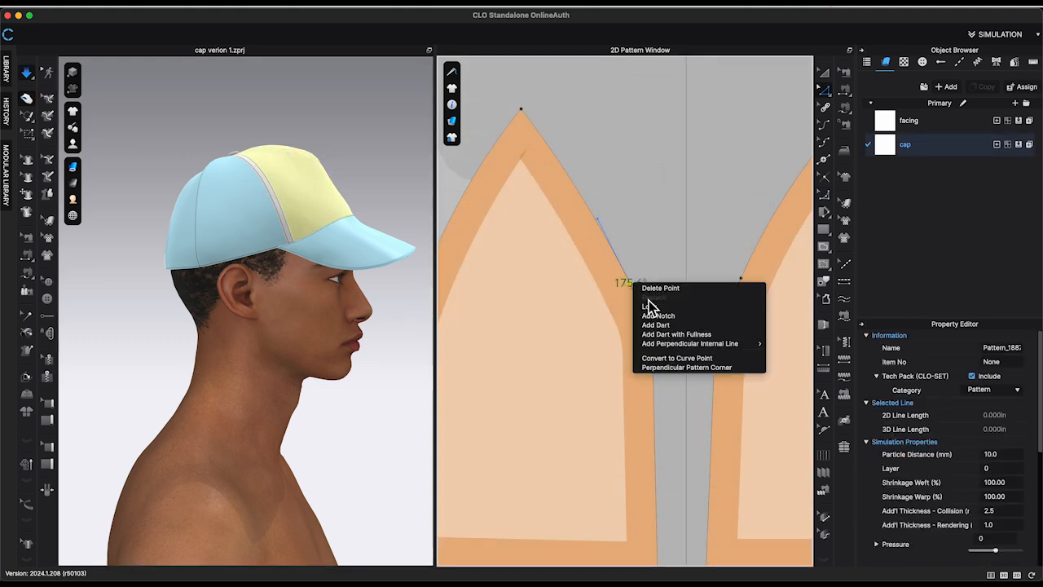
pyautogui.click(664, 366)
pyautogui.click(685, 229)
# - Delete the right front panel
pyautogui.scroll(-3, 692, 278)
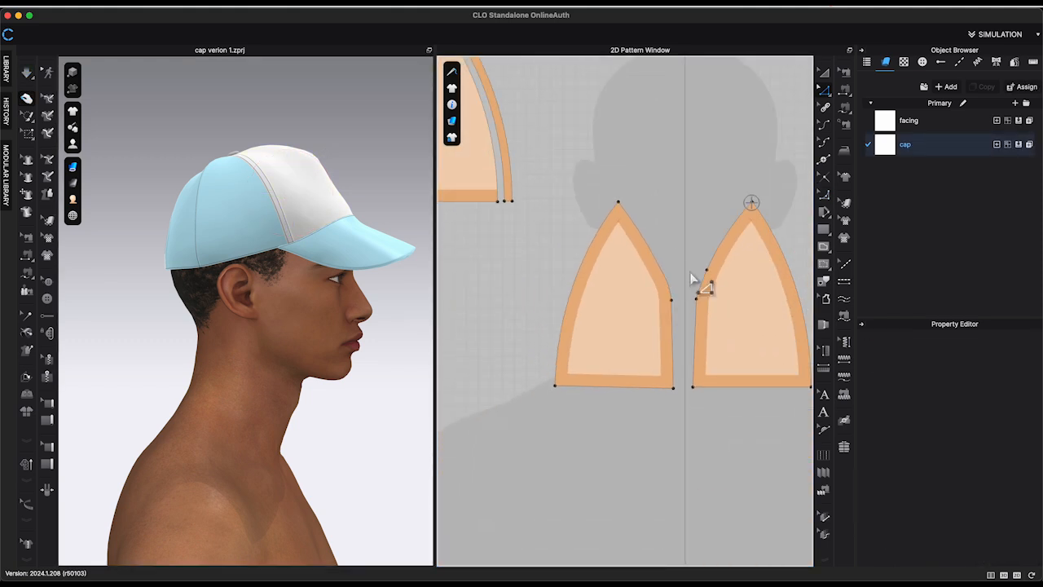
pyautogui.press('space')
pyautogui.click(737, 299)
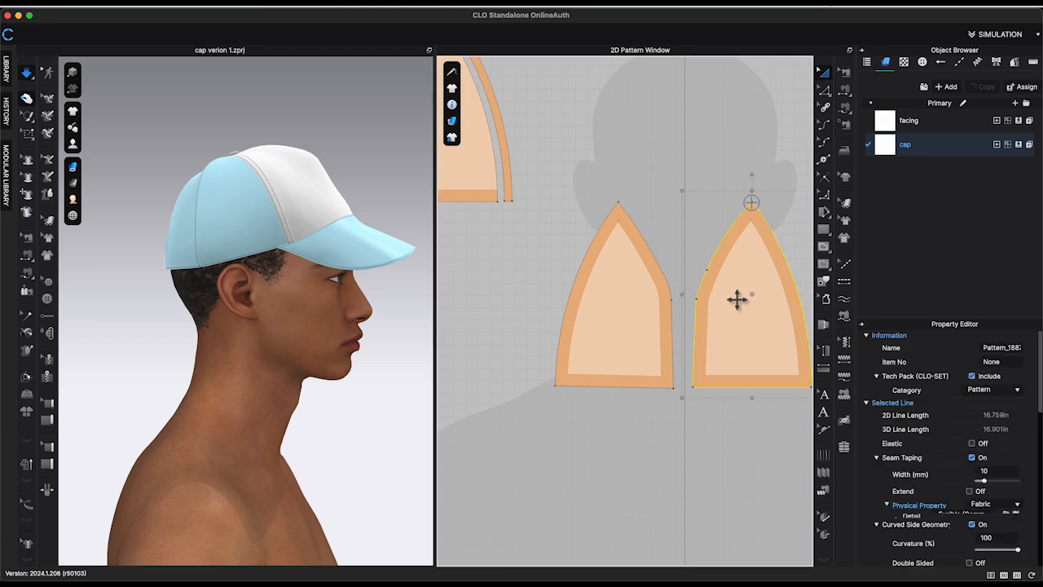
pyautogui.press('Delete')
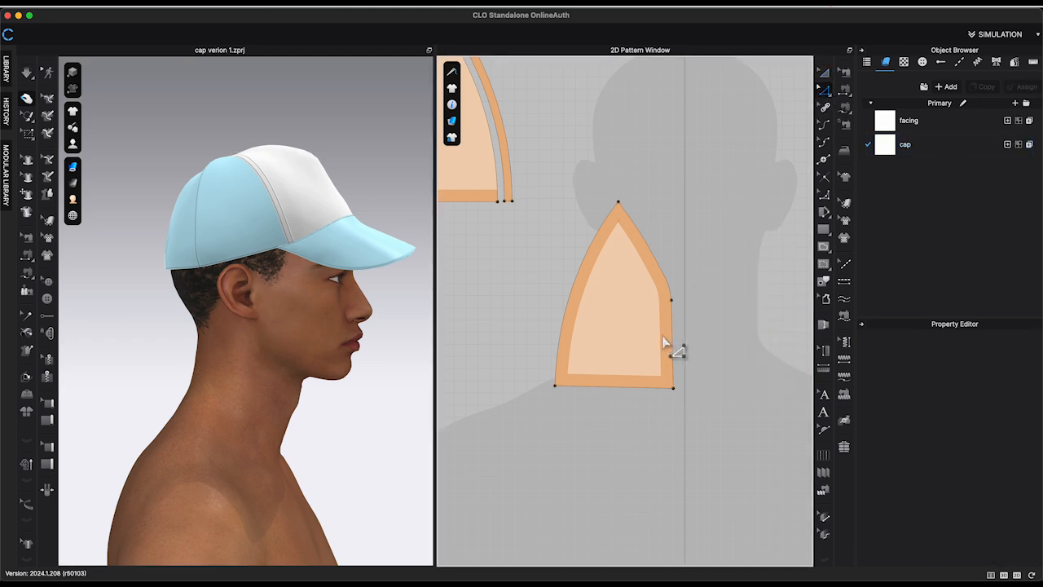
# - Unfold the remaining front panel along its straight lower centre edge with symmetric editing and sewing
pyautogui.click(671, 340)
pyautogui.rightClick(672, 338)
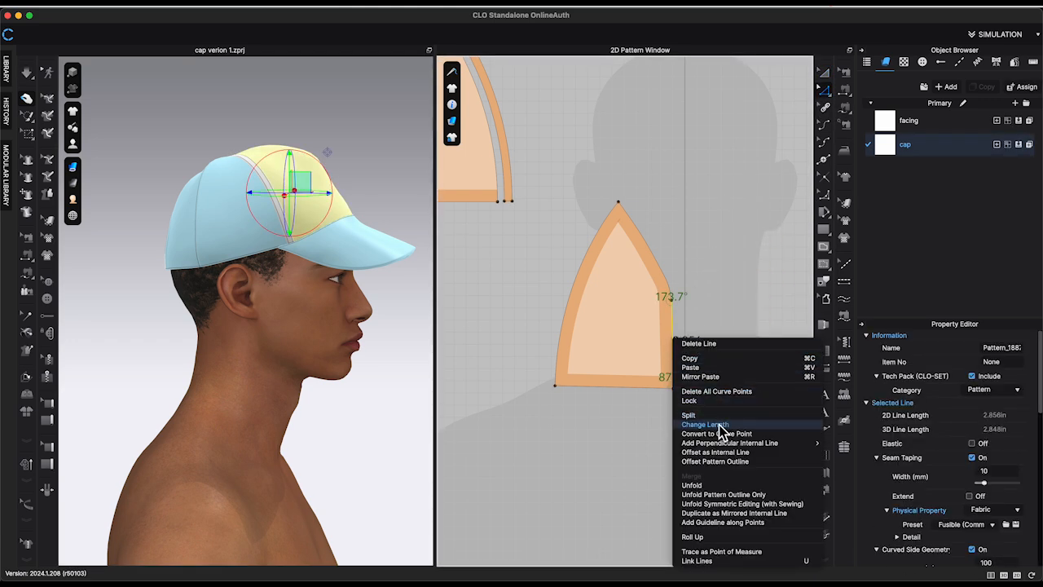
pyautogui.click(733, 504)
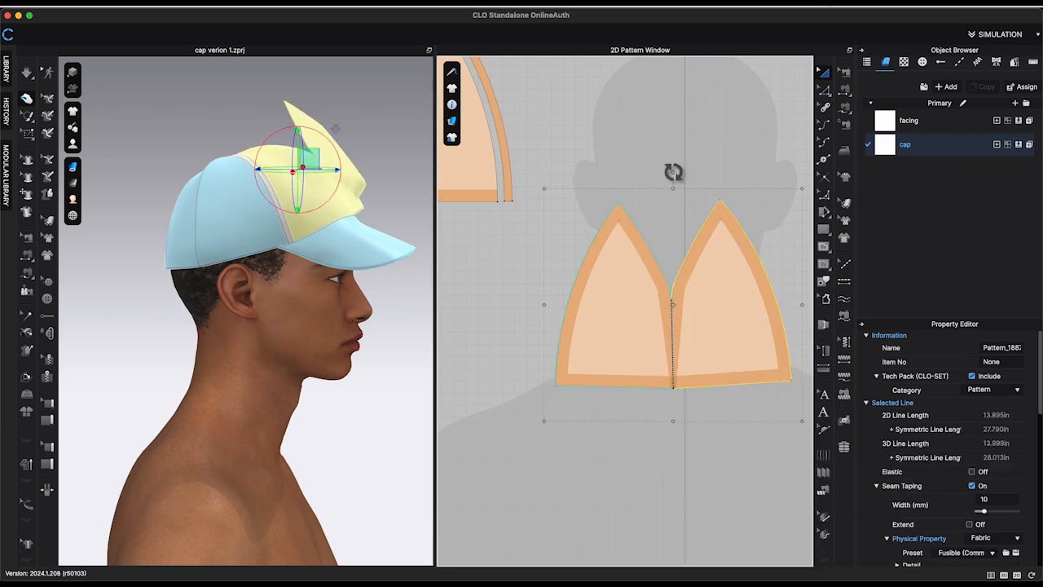
# - Sew the unfolded front piece's two upper centre edges together and its free outer edge to the adjoining side panel
pyautogui.rightClick(699, 236)
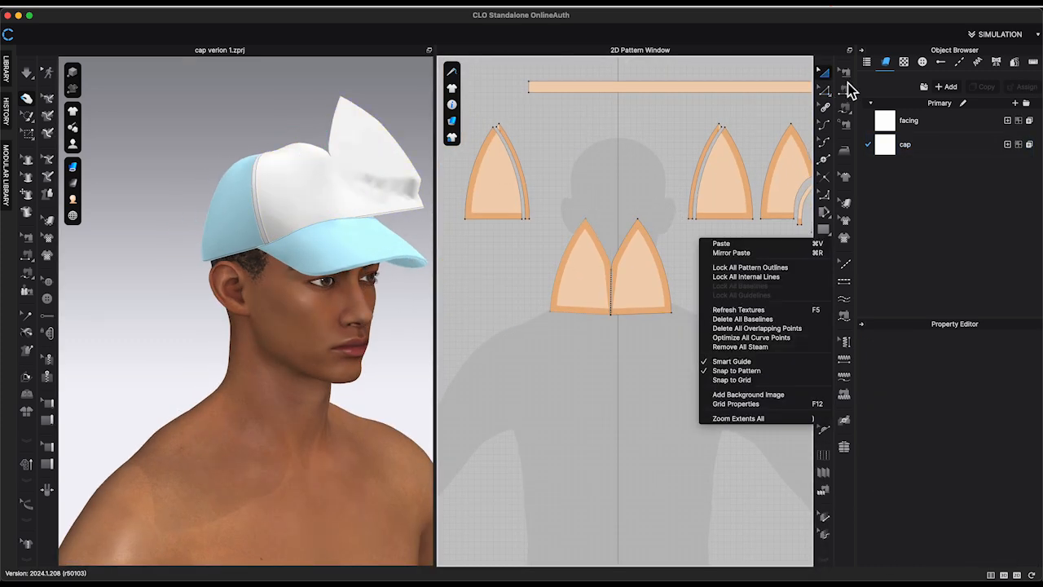
pyautogui.press('Escape')
pyautogui.click(844, 90)
pyautogui.click(625, 241)
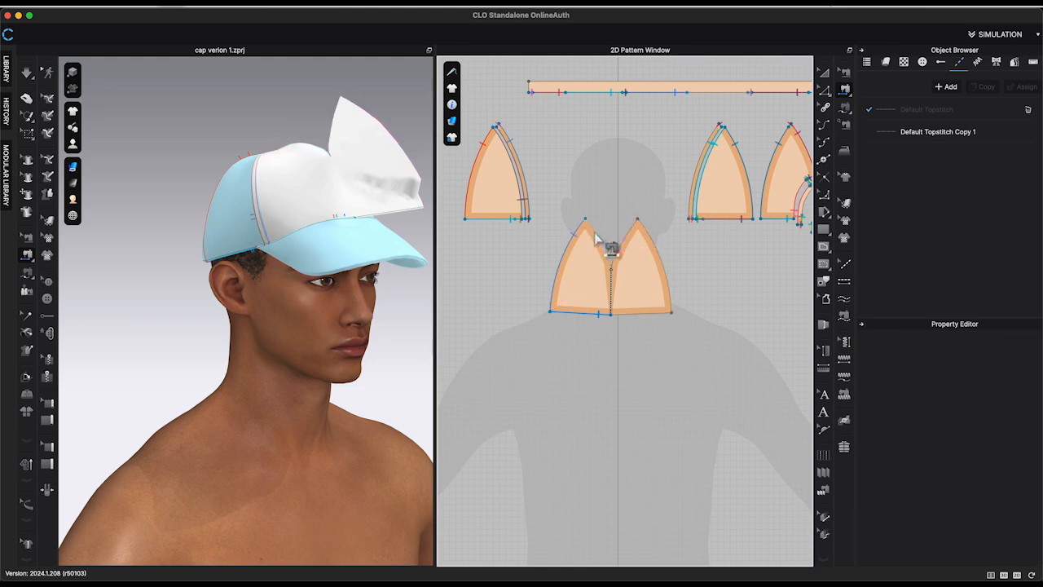
pyautogui.click(599, 243)
pyautogui.click(652, 243)
pyautogui.click(717, 145)
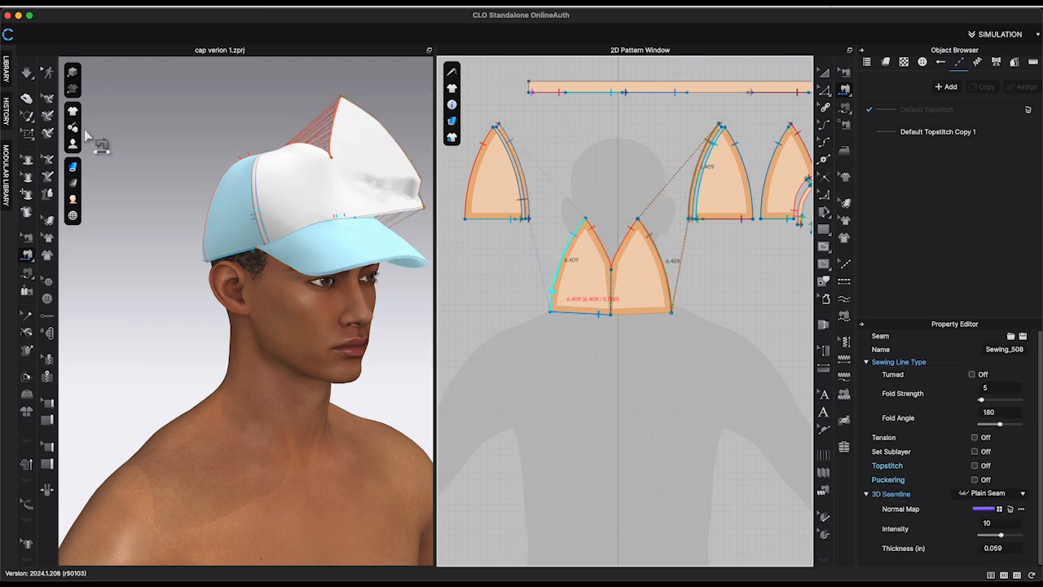
# - Simulate the sewn cap and examine the front crown's profile from the side
pyautogui.click(27, 73)
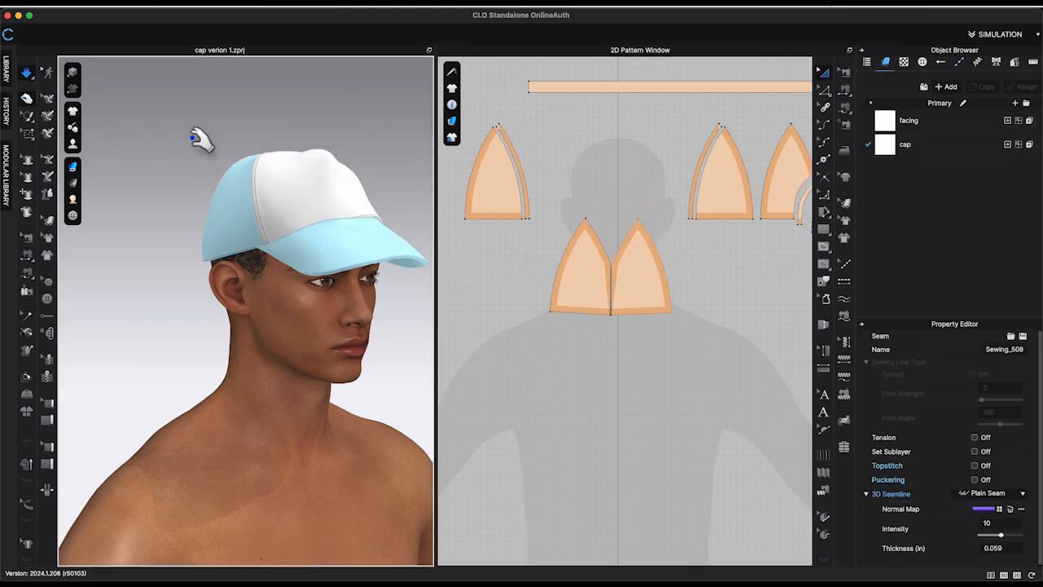
pyautogui.moveTo(198, 136); pyautogui.dragTo(245, 186, button='right')
pyautogui.moveTo(220, 186); pyautogui.dragTo(308, 163, button='right')
pyautogui.click(310, 159)
pyautogui.press('2')
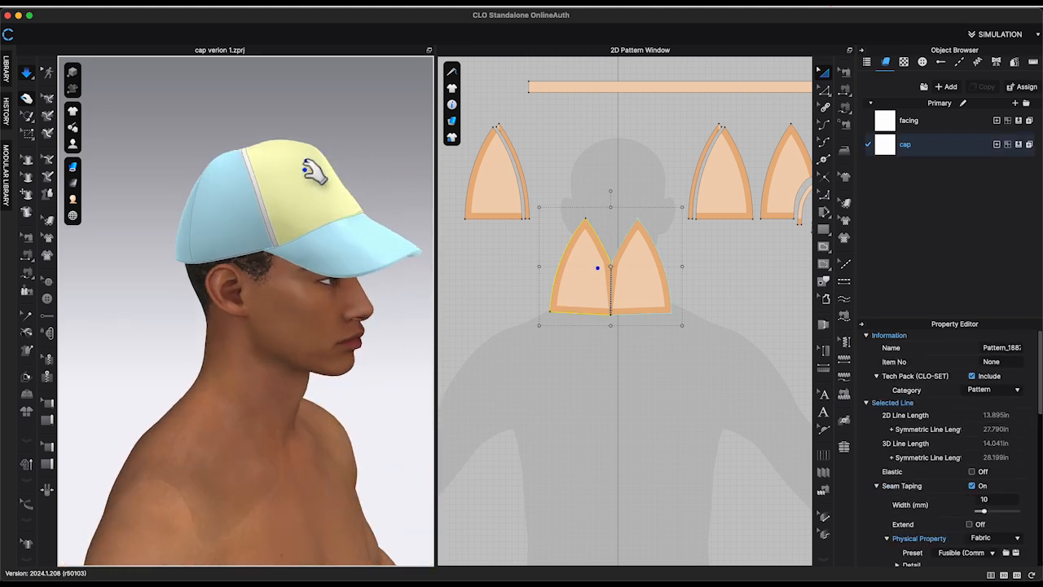
pyautogui.click(176, 280)
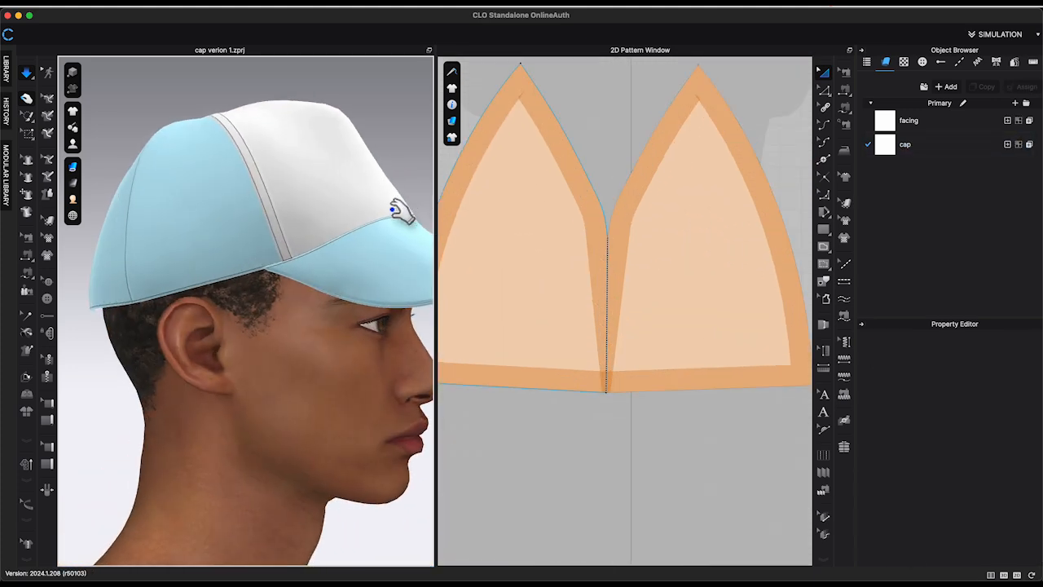
# - Lower the front piece's centre notch point by about 0.15 in along the fold line and flatten the adjoining curve
pyautogui.press('z')
pyautogui.click(608, 244)
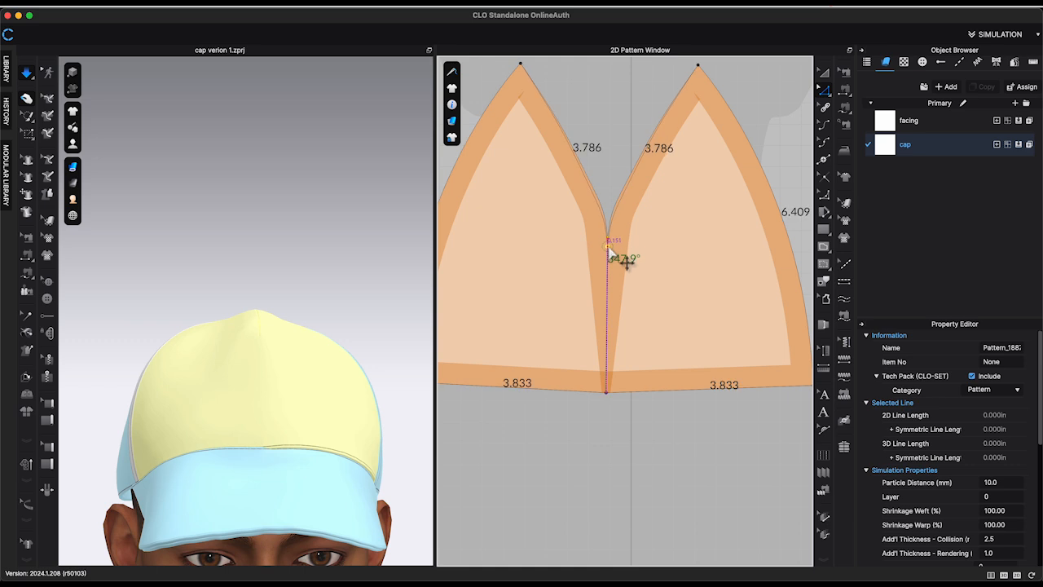
pyautogui.moveTo(244, 260); pyautogui.dragTo(321, 256, button='right')
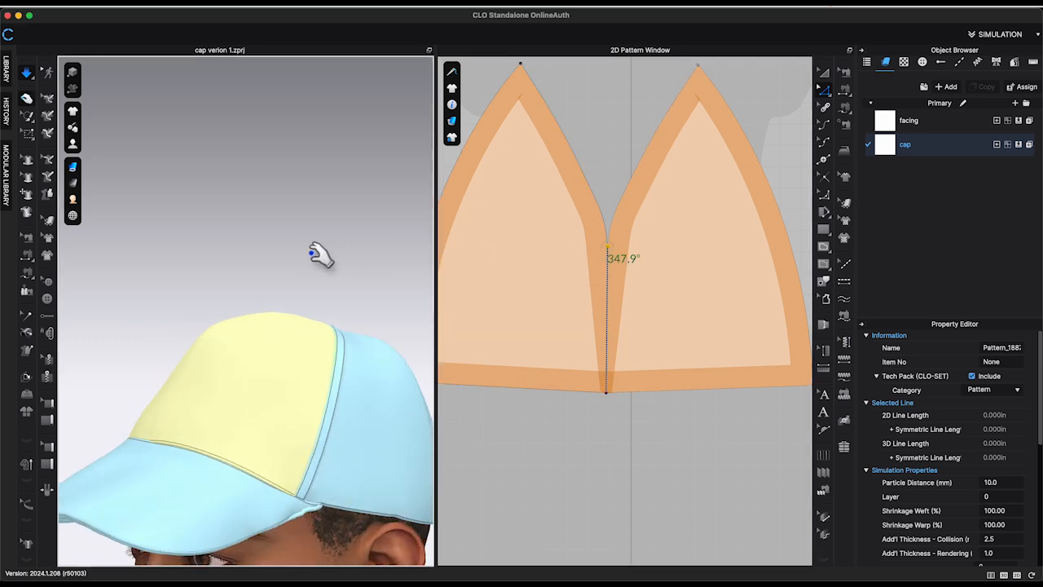
pyautogui.press('c')
pyautogui.click(600, 217)
pyautogui.moveTo(600, 216); pyautogui.dragTo(605, 237)
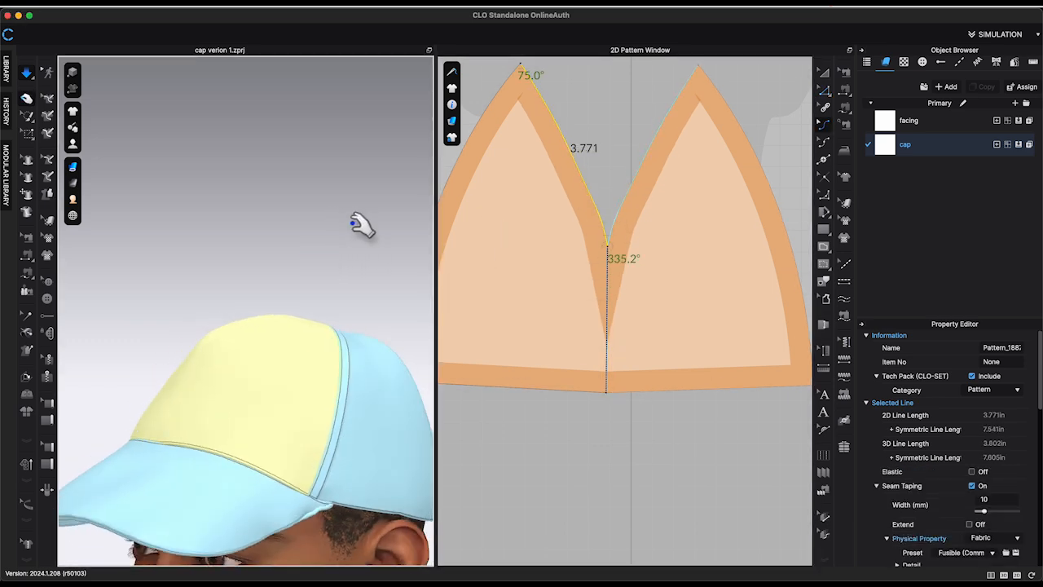
pyautogui.press('2')
pyautogui.press('8')
pyautogui.press('2')
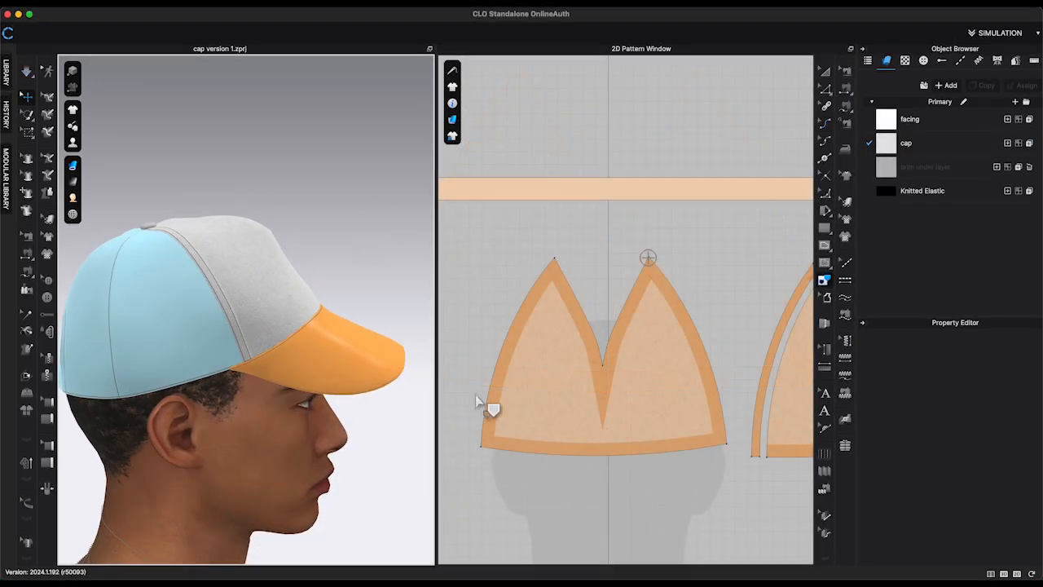
# - Place the letter K graphic at the centre of the front piece below the notch and delete the unused letter K graphic
pyautogui.press('2')
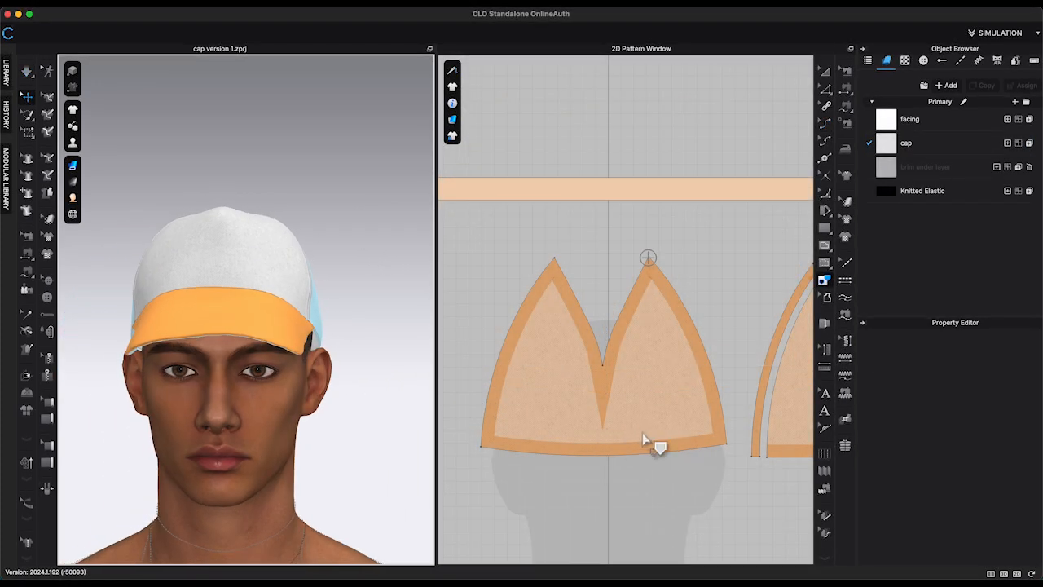
pyautogui.click(624, 350)
pyautogui.scroll(2, 634, 424)
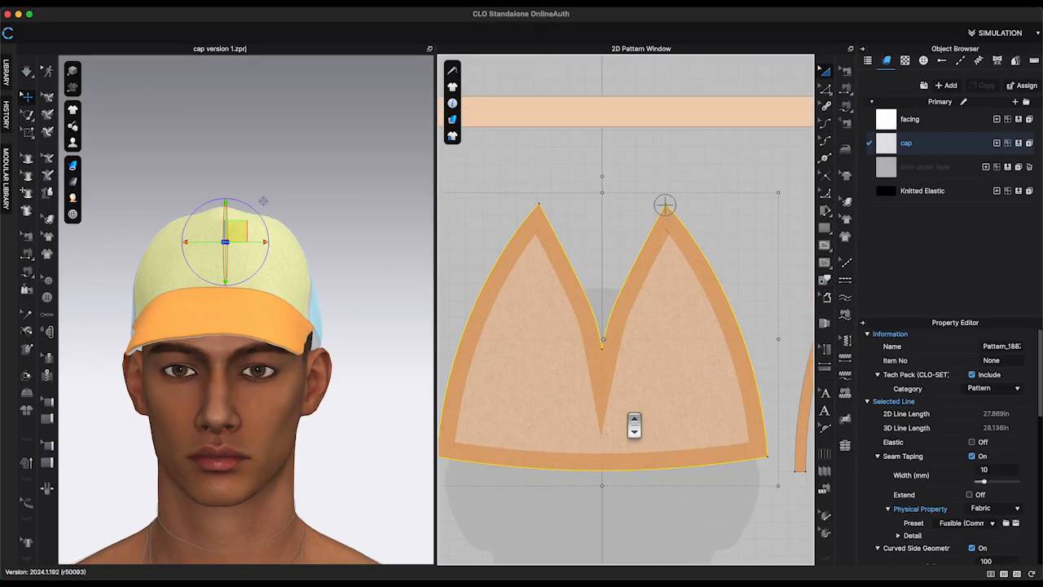
pyautogui.scroll(1, 634, 424)
pyautogui.click(797, 176)
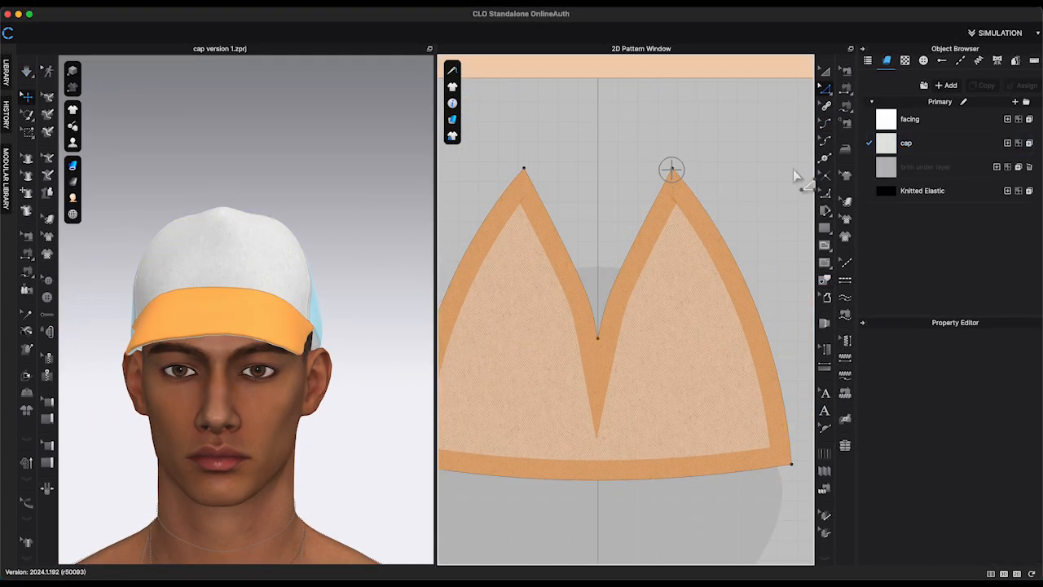
pyautogui.click(850, 234)
pyautogui.click(256, 85)
pyautogui.click(987, 535)
pyautogui.click(598, 420)
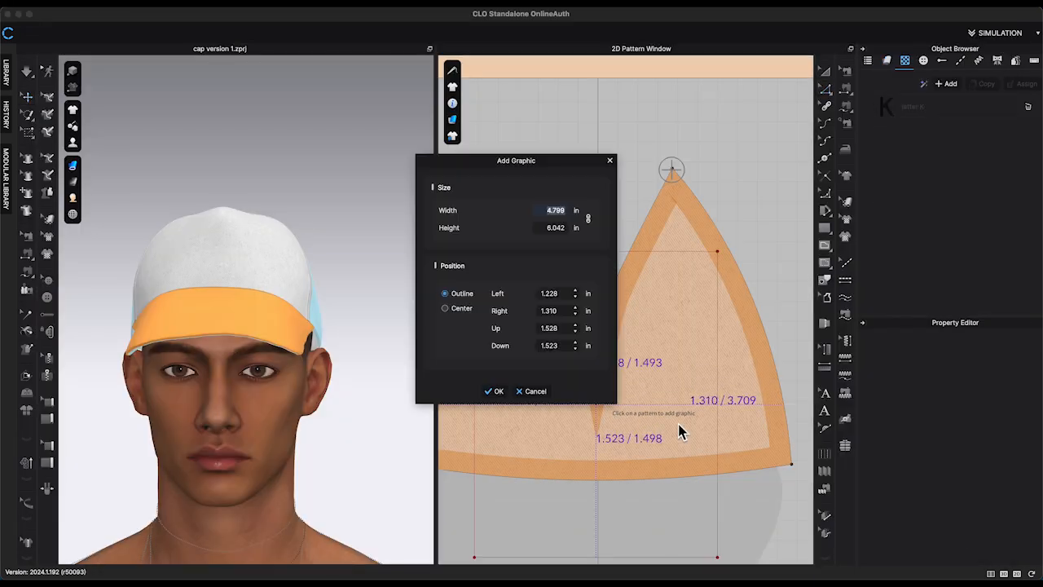
pyautogui.click(494, 391)
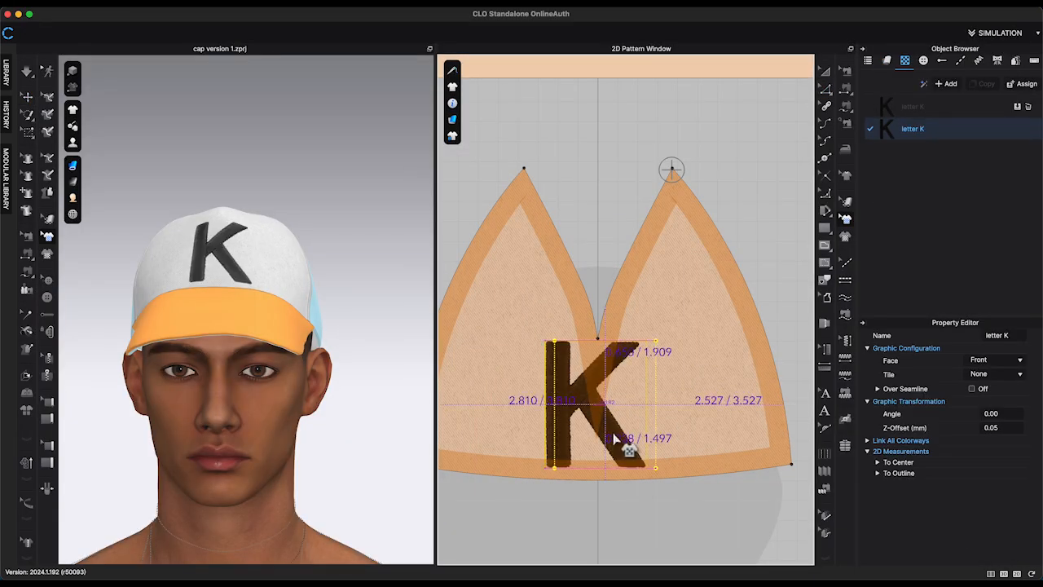
pyautogui.moveTo(396, 391); pyautogui.dragTo(400, 396, button='right')
pyautogui.click(1029, 111)
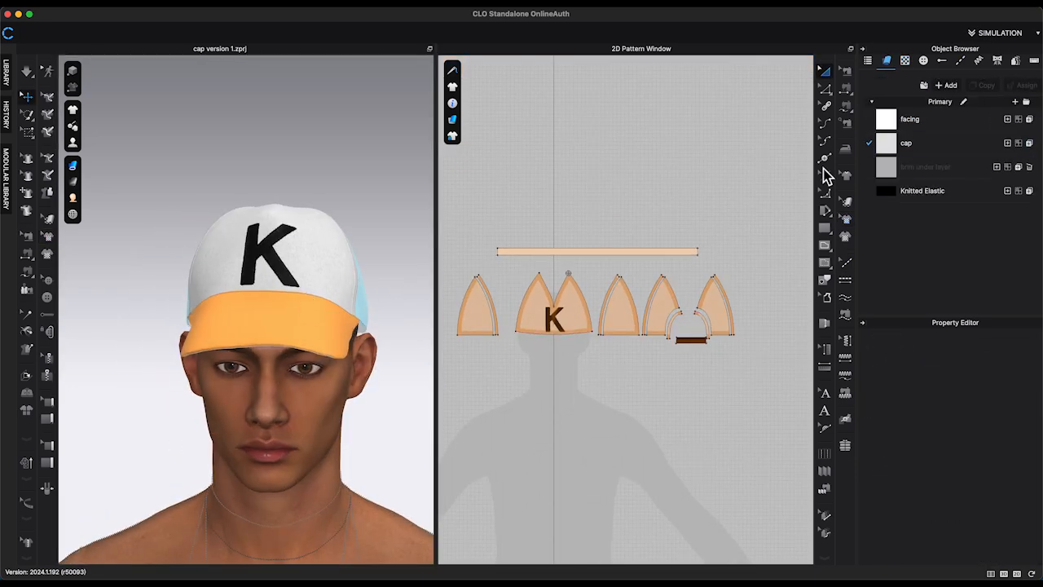
# - Change the cap fabric's colour to a dark blue from the Coloro 3500 palette
pyautogui.click(907, 143)
pyautogui.click(1021, 378)
pyautogui.scroll(-10, 656, 318)
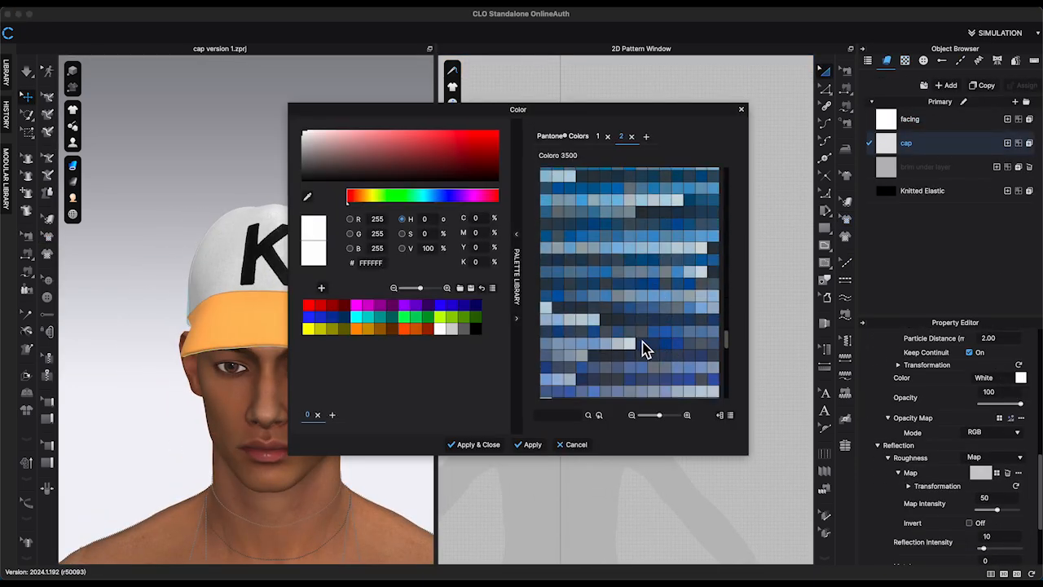
pyautogui.click(644, 349)
pyautogui.click(473, 444)
# - Open the button settings for the button on top of the crown
pyautogui.moveTo(424, 440); pyautogui.dragTo(398, 436, button='right')
pyautogui.scroll(2, 371, 445)
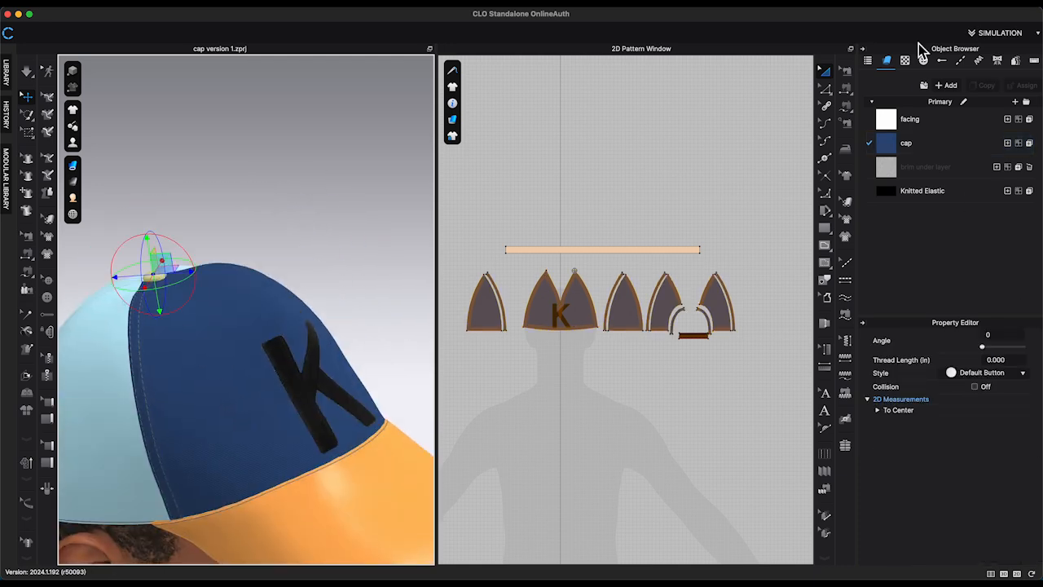
pyautogui.click(923, 61)
pyautogui.click(198, 296)
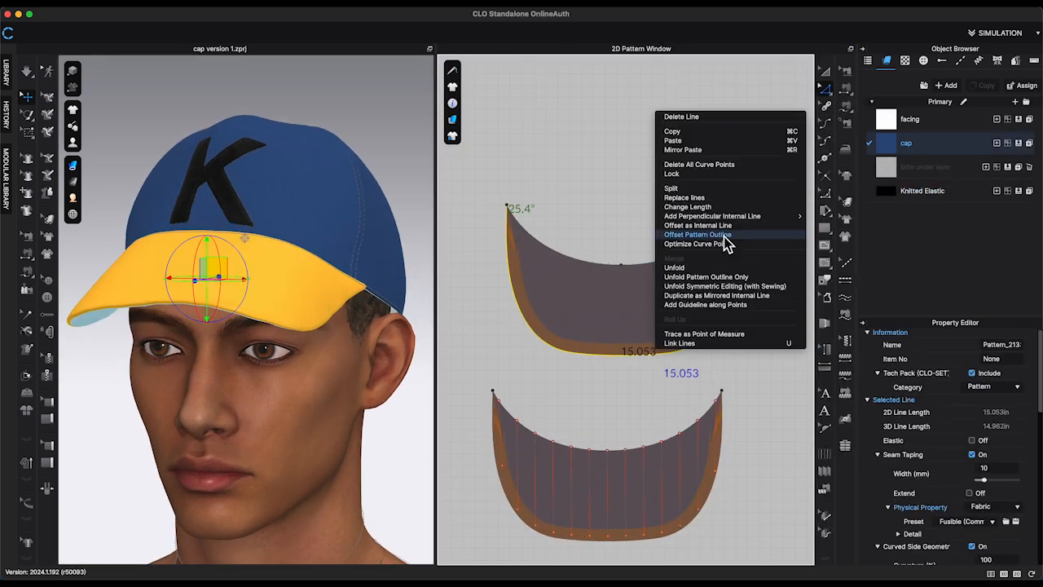
# - Offset the brim's outer edge inward as internal lines for the topstitch rows
pyautogui.click(722, 235)
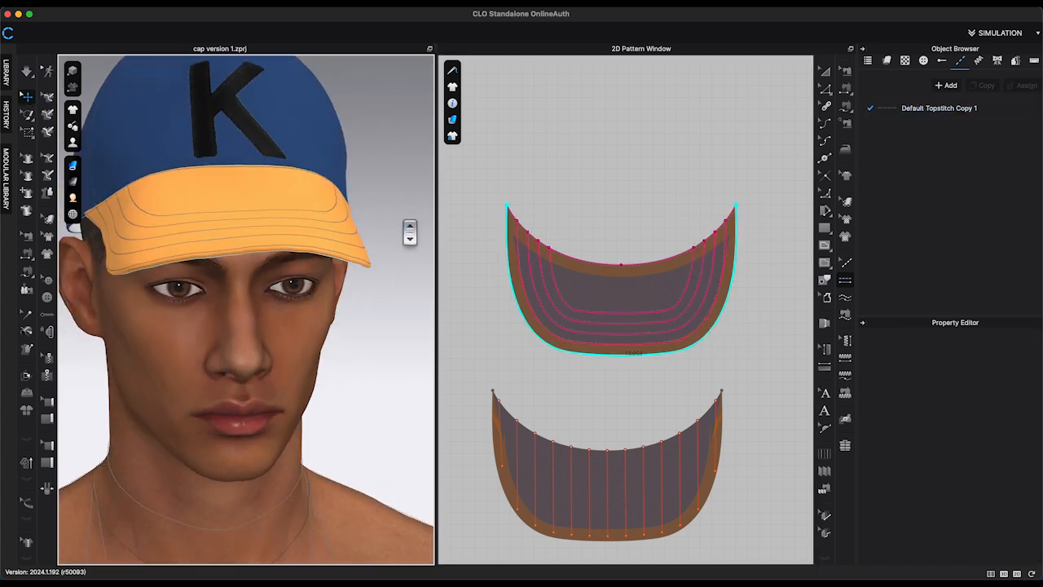
# - Open the letter K graphic's material properties and add its displacement map
pyautogui.click(924, 60)
pyautogui.click(905, 60)
pyautogui.click(913, 106)
pyautogui.scroll(-5, 1014, 481)
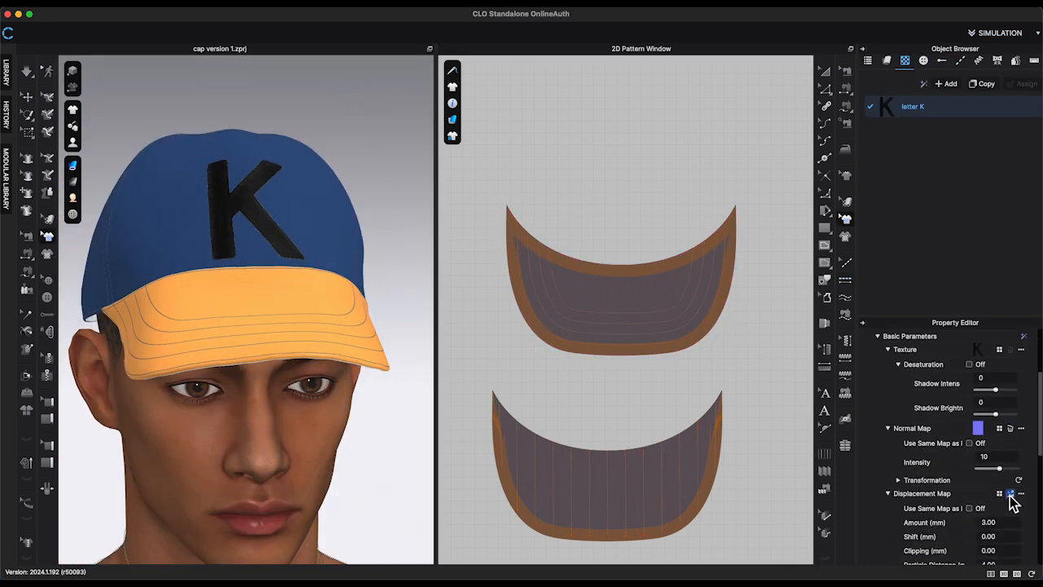
pyautogui.scroll(-3, 930, 428)
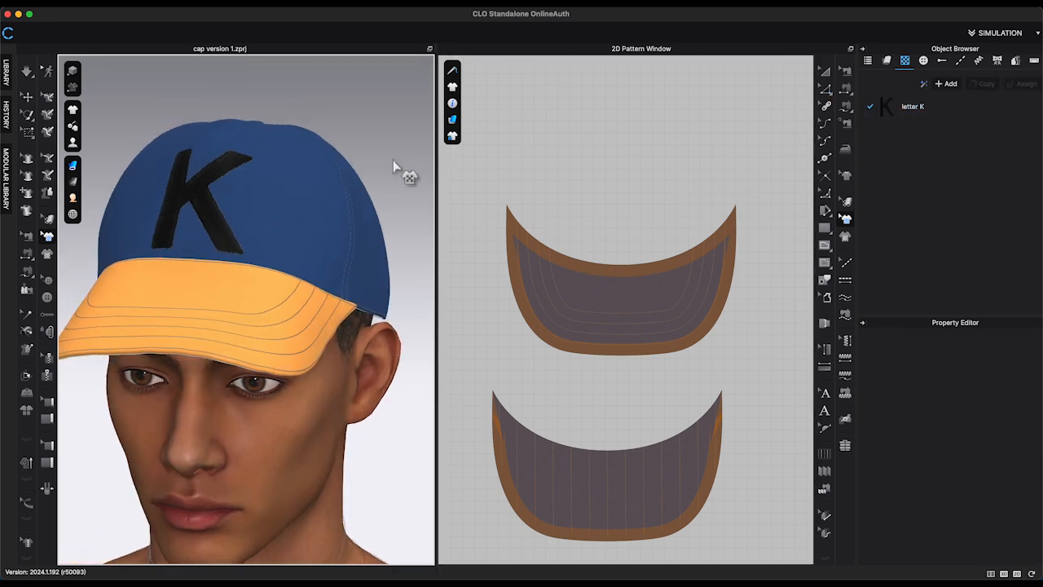
pyautogui.rightClick(393, 167)
pyautogui.click(431, 272)
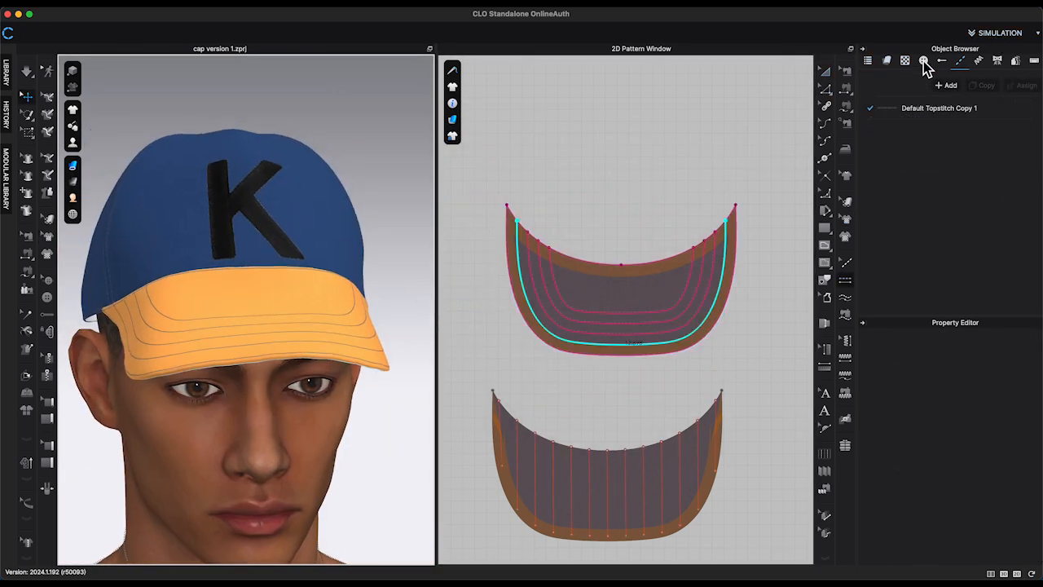
# - Generate a normal map and a displacement map for the letter K graphic from its texture
pyautogui.click(924, 61)
pyautogui.click(919, 117)
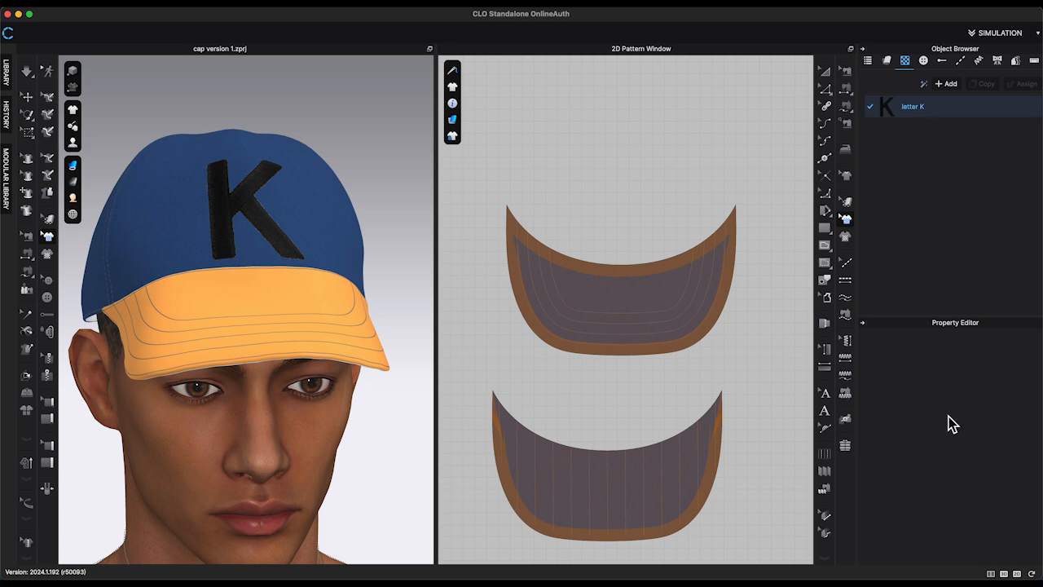
pyautogui.scroll(-5, 960, 427)
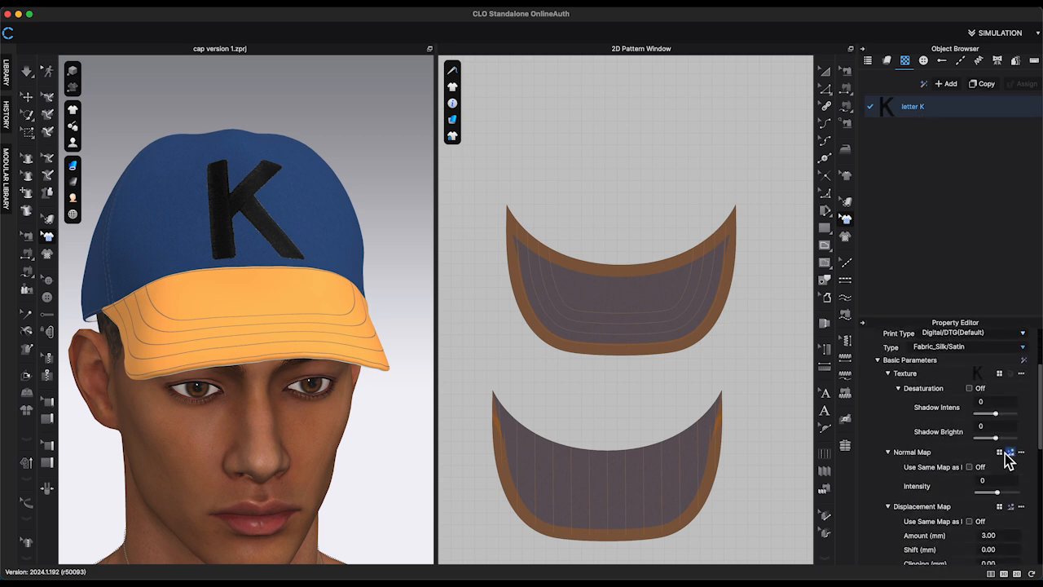
pyautogui.click(1008, 452)
pyautogui.scroll(-1, 1014, 501)
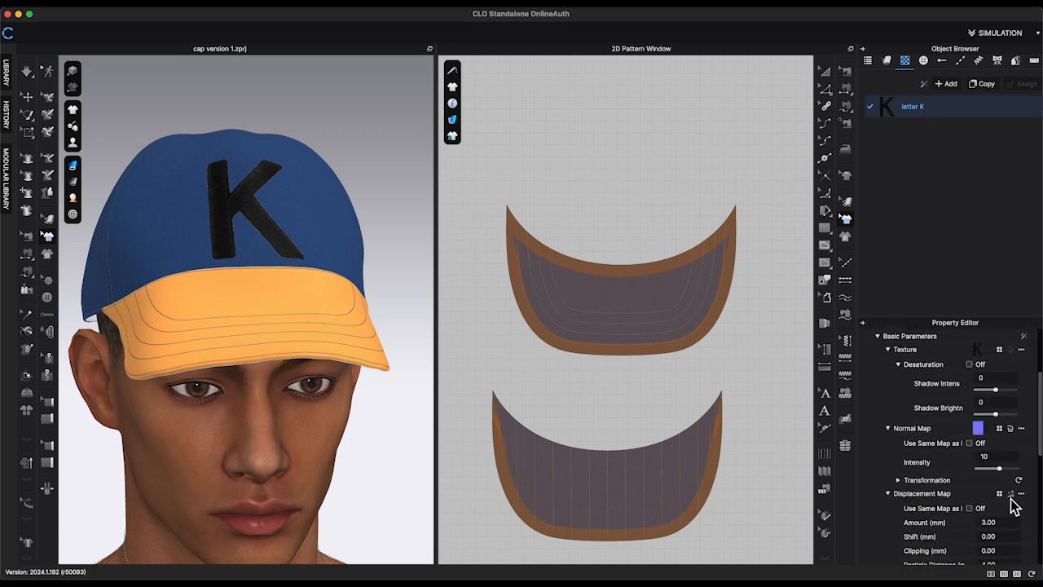
pyautogui.scroll(-1, 1015, 505)
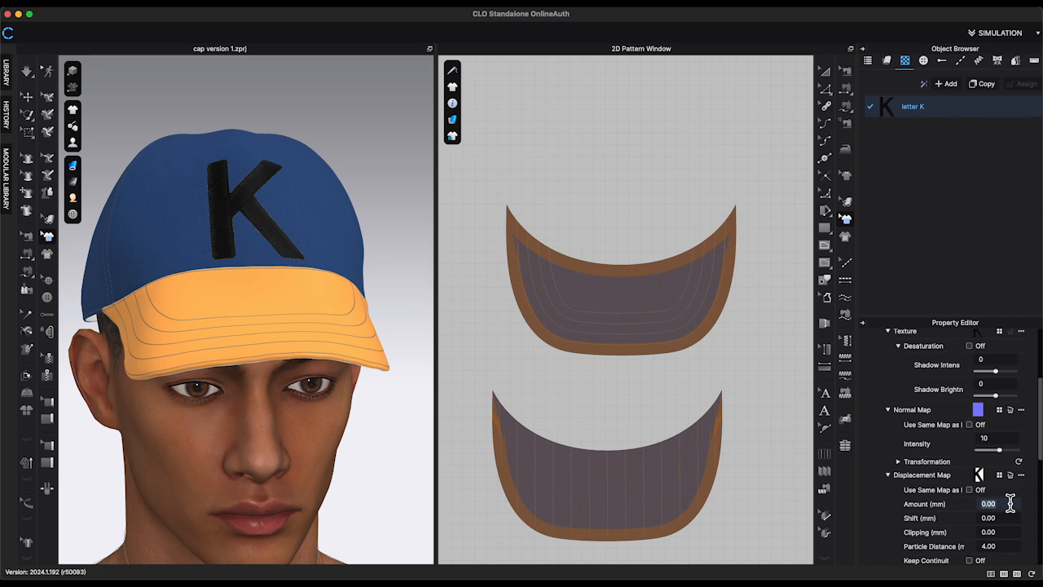
pyautogui.moveTo(406, 316); pyautogui.dragTo(399, 276, button='right')
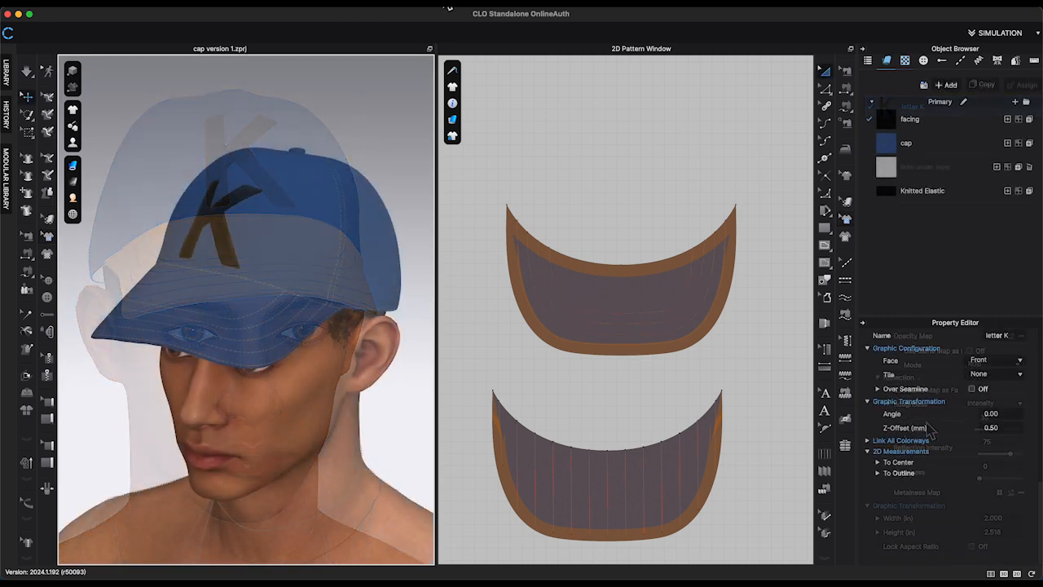
# - Render the finished cap from a three-quarter view and select the cap fabric
pyautogui.click(448, 7)
pyautogui.click(452, 14)
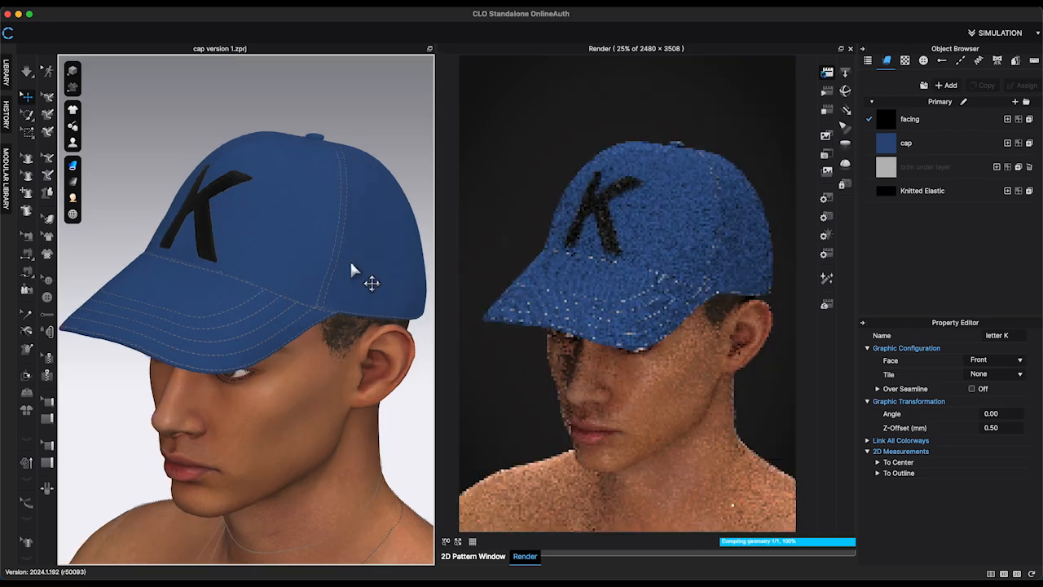
pyautogui.moveTo(355, 273); pyautogui.dragTo(382, 295, button='right')
pyautogui.click(946, 142)
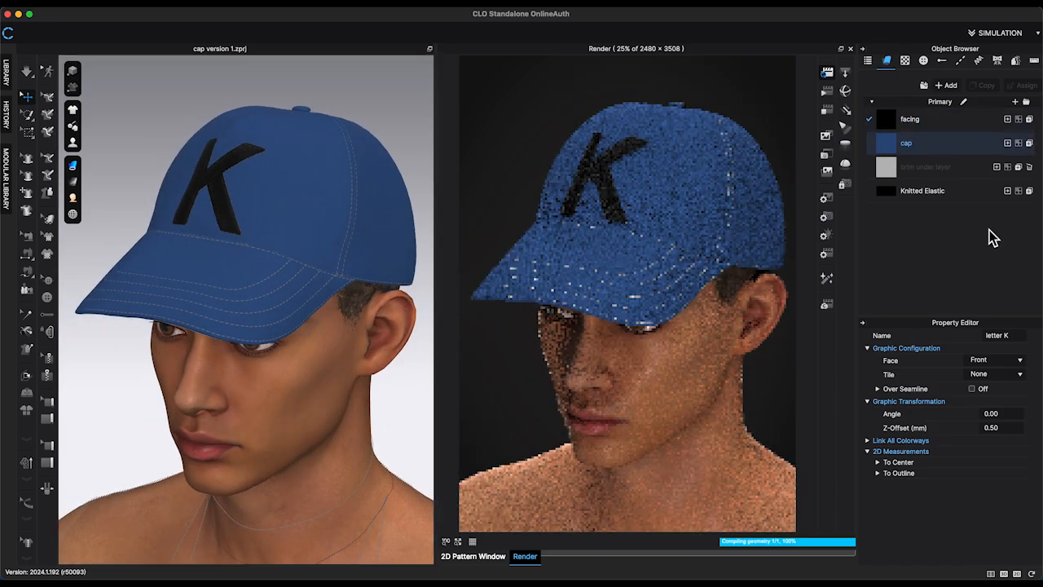
# - Examine the head circumference measurement around the avatar's forehead in the couple against wall poses project
pyautogui.scroll(3, 1016, 369)
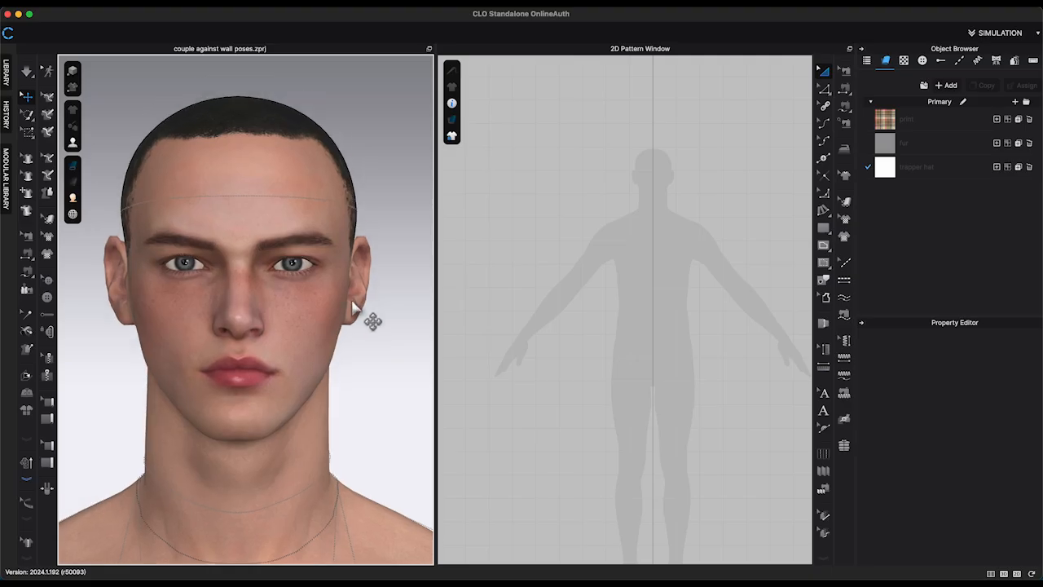
pyautogui.scroll(3, 372, 319)
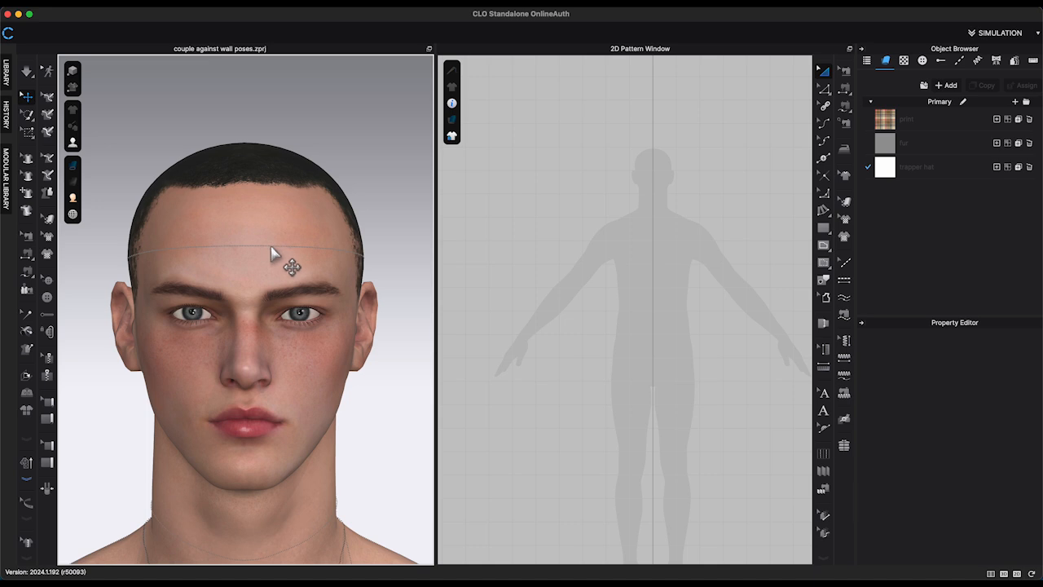
pyautogui.scroll(2, 275, 265)
pyautogui.moveTo(278, 266)
pyautogui.mouseDown(button='right')
pyautogui.moveTo(296, 270)
pyautogui.moveTo(276, 270)
pyautogui.mouseUp(button='right')
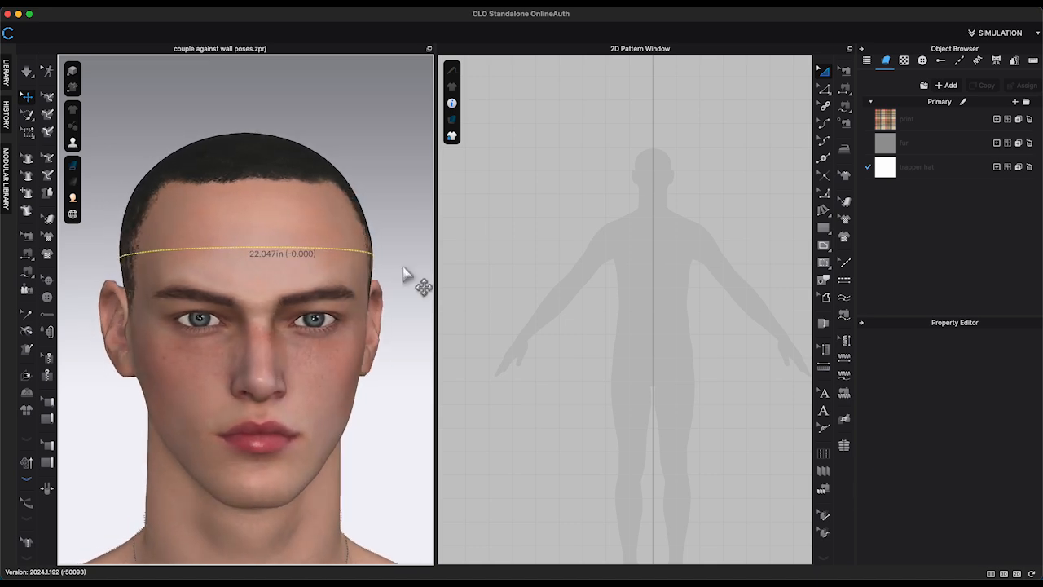
pyautogui.scroll(6, 649, 394)
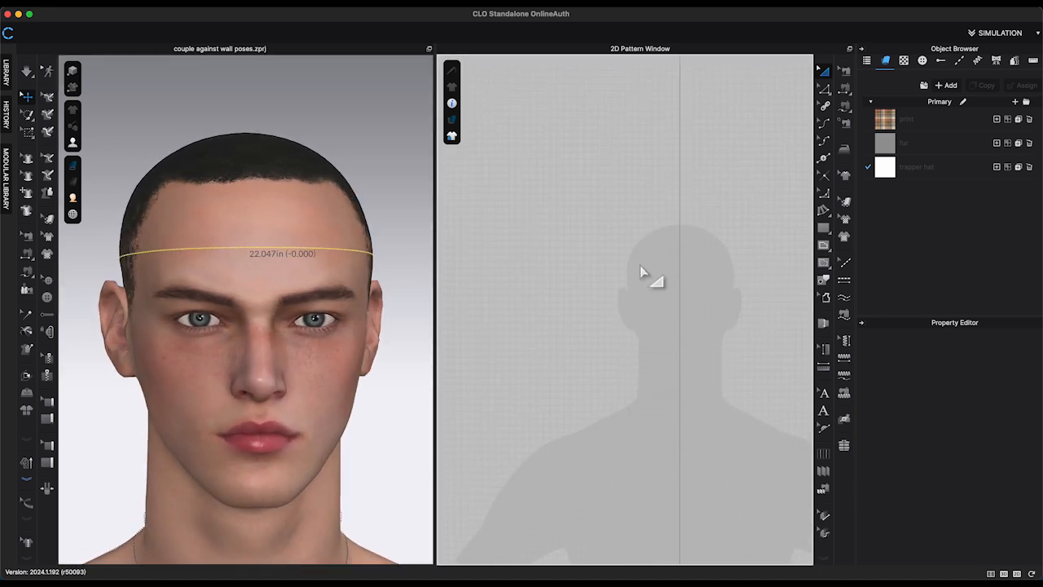
pyautogui.moveTo(639, 265); pyautogui.dragTo(586, 332, button='right')
pyautogui.moveTo(341, 286); pyautogui.dragTo(339, 283, button='right')
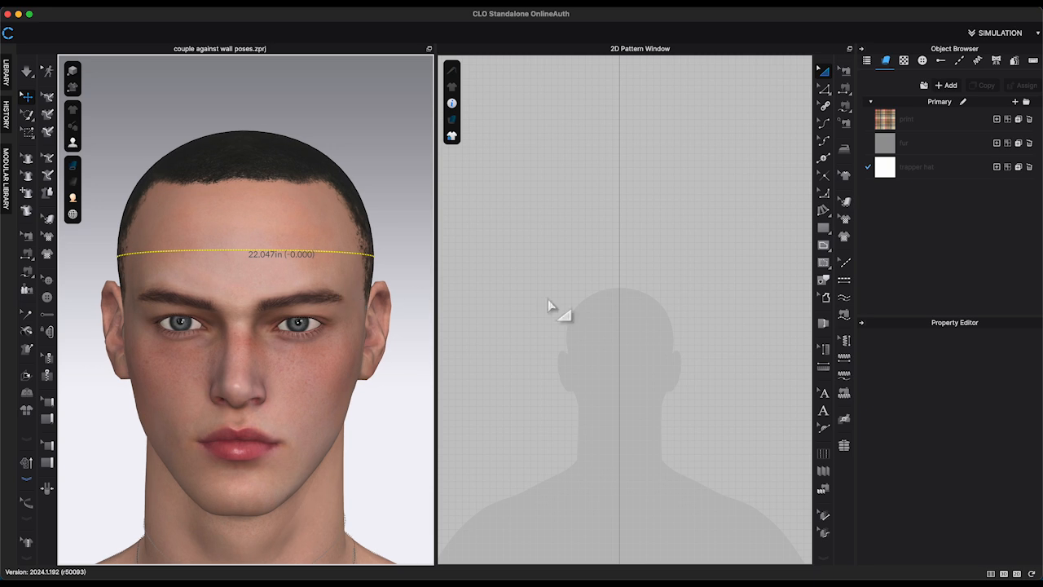
pyautogui.moveTo(375, 269); pyautogui.dragTo(383, 268, button='middle')
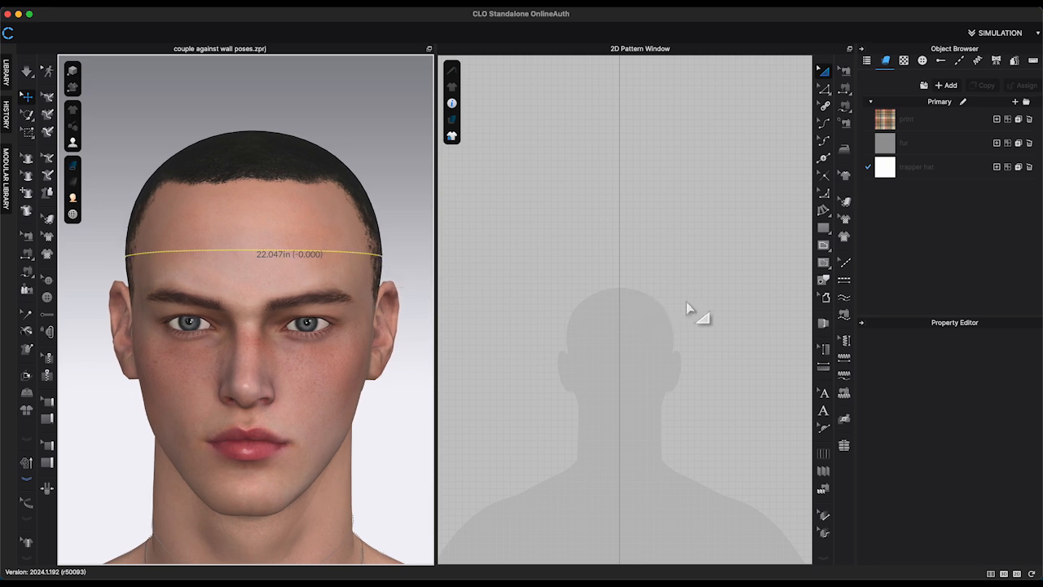
# - Draw a circular pattern with a circumference of 23 in above the avatar's silhouette
pyautogui.click(824, 232)
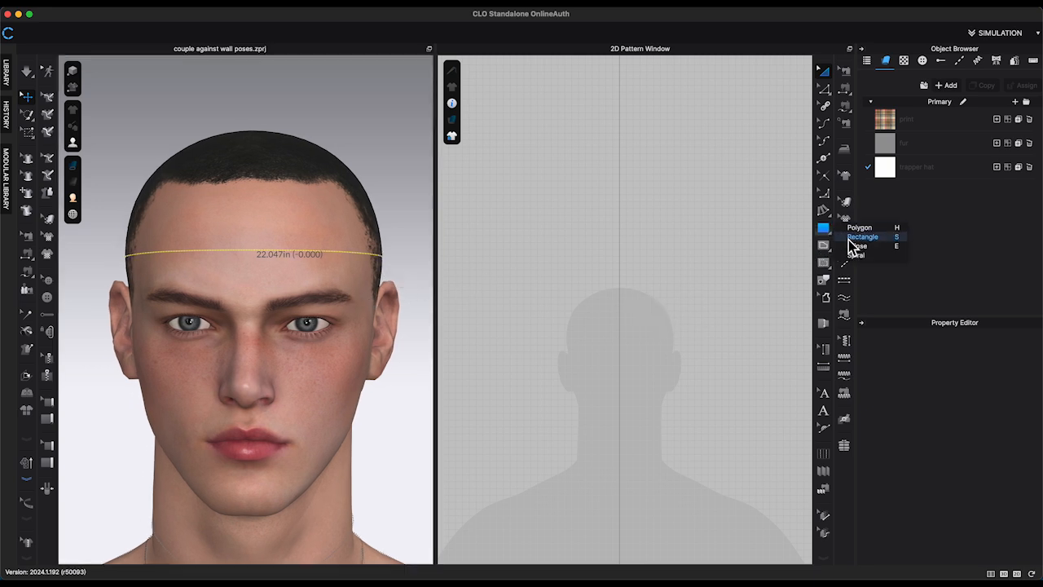
pyautogui.click(858, 246)
pyautogui.click(582, 219)
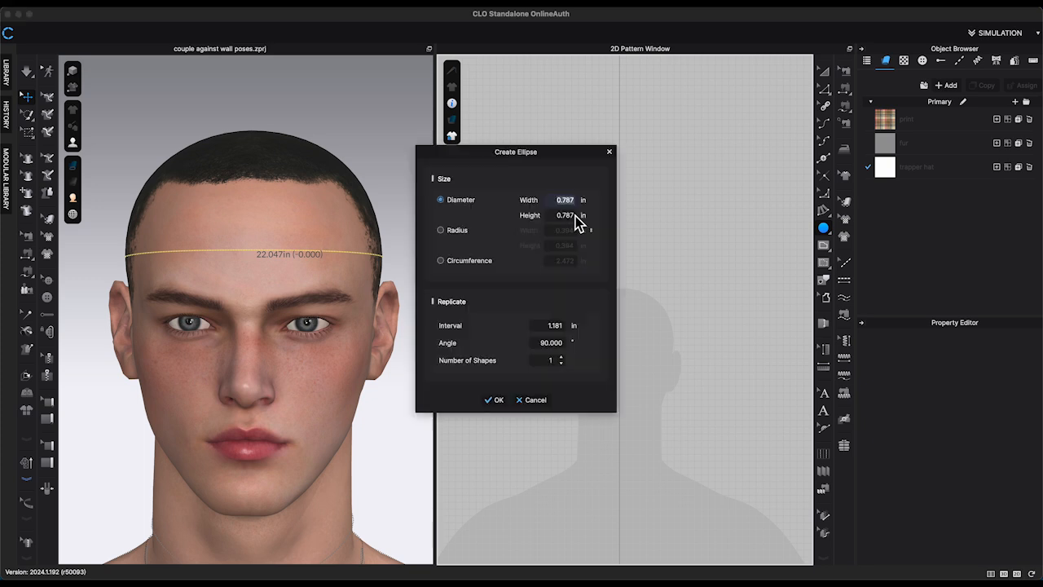
pyautogui.click(442, 261)
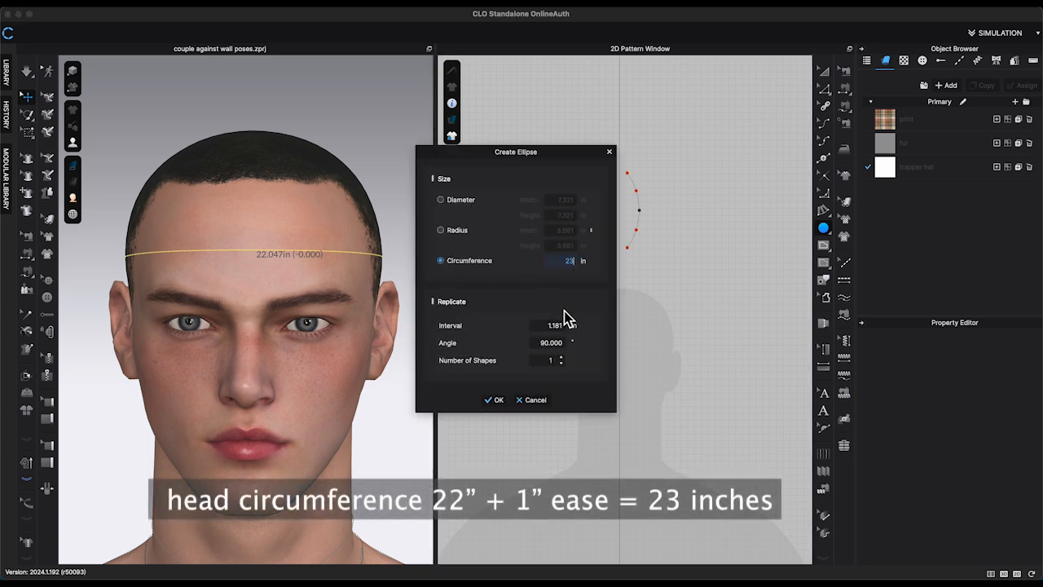
pyautogui.click(495, 401)
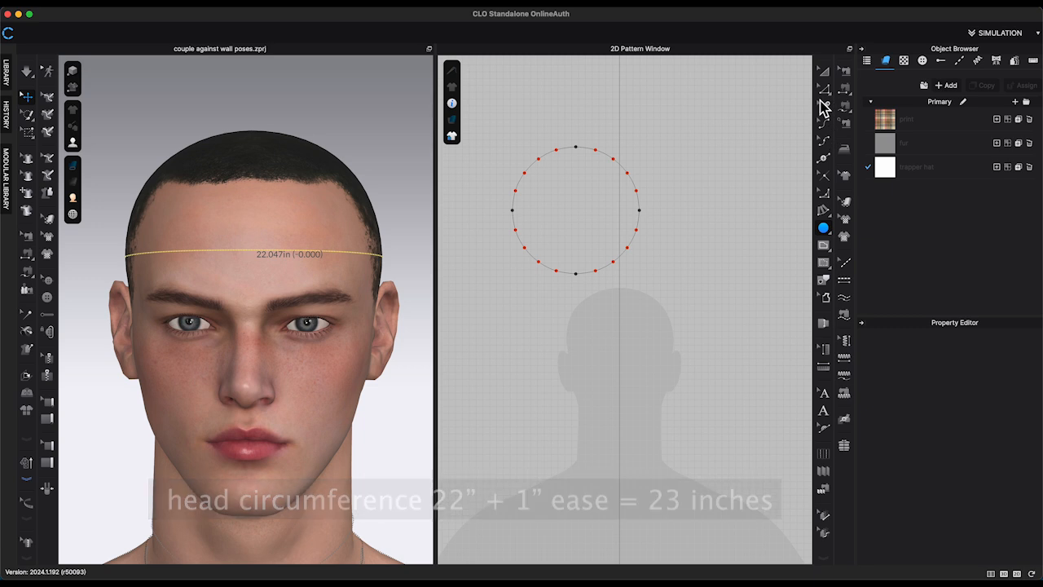
# - Measure the half-circumference edges on both sides of the circular pattern
pyautogui.press('z')
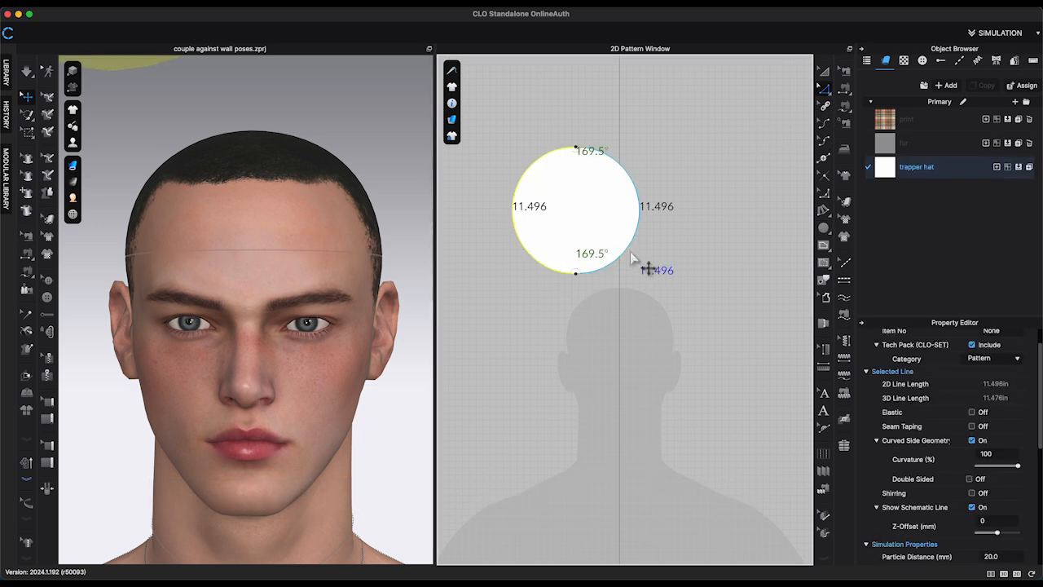
pyautogui.moveTo(635, 252); pyautogui.dragTo(665, 235, button='middle')
pyautogui.scroll(2, 583, 218)
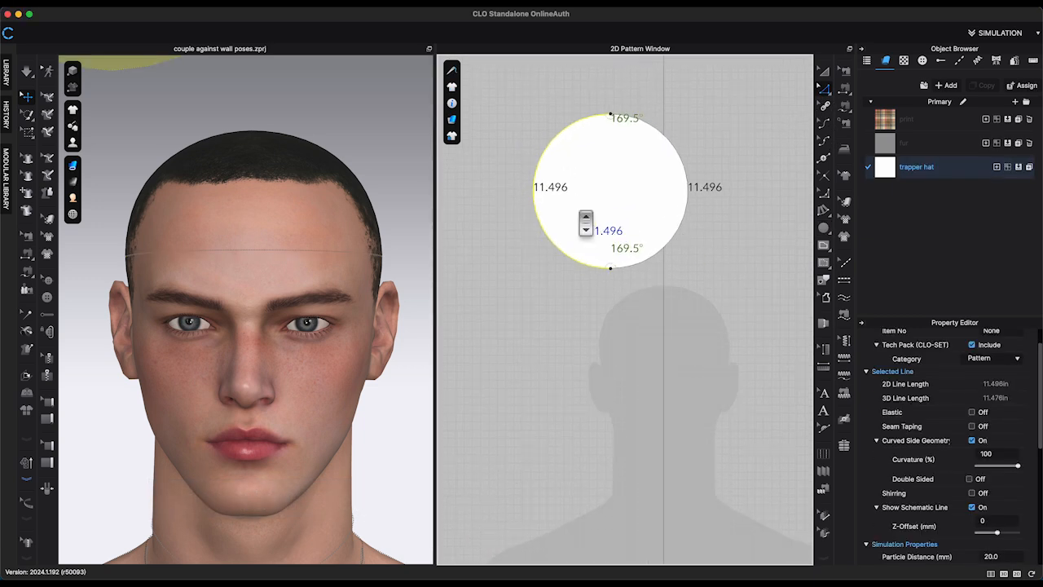
pyautogui.click(699, 261)
pyautogui.scroll(-2, 698, 261)
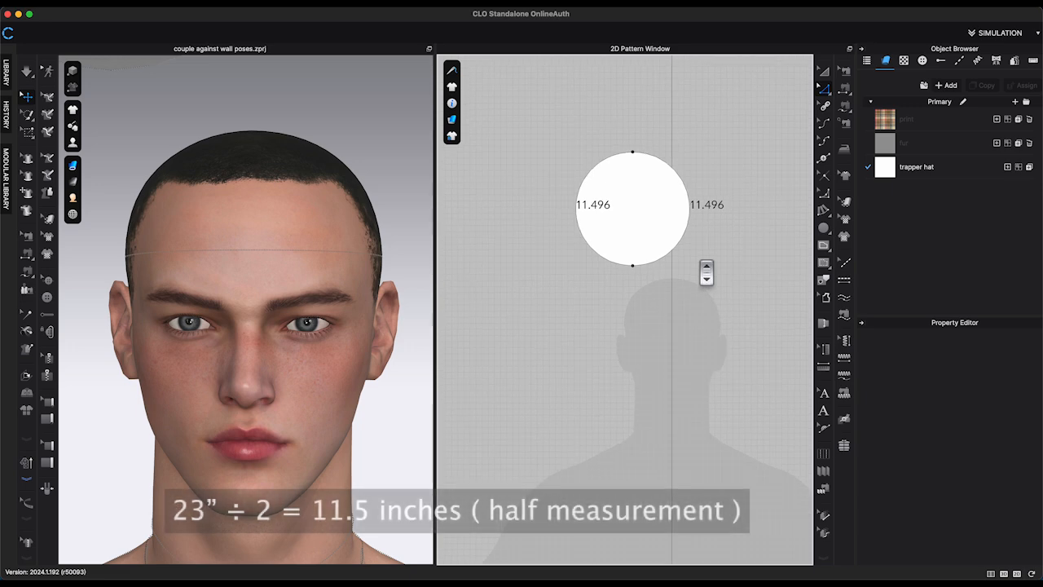
pyautogui.moveTo(657, 243); pyautogui.dragTo(657, 225, button='middle')
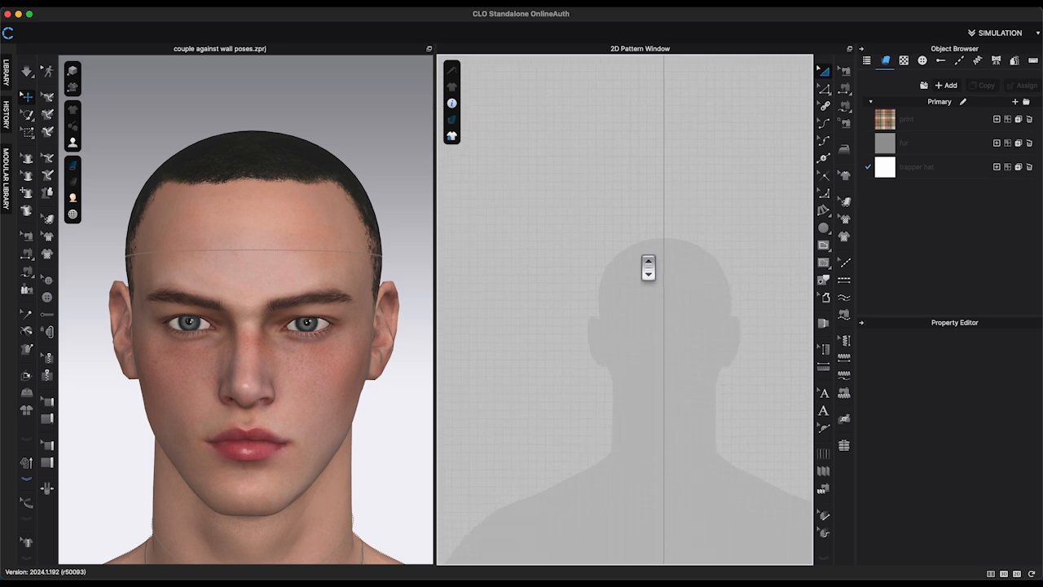
# - Create a rectangular pattern 2.5 in wide and 10 in high for the hat's centre strip
pyautogui.click(603, 256)
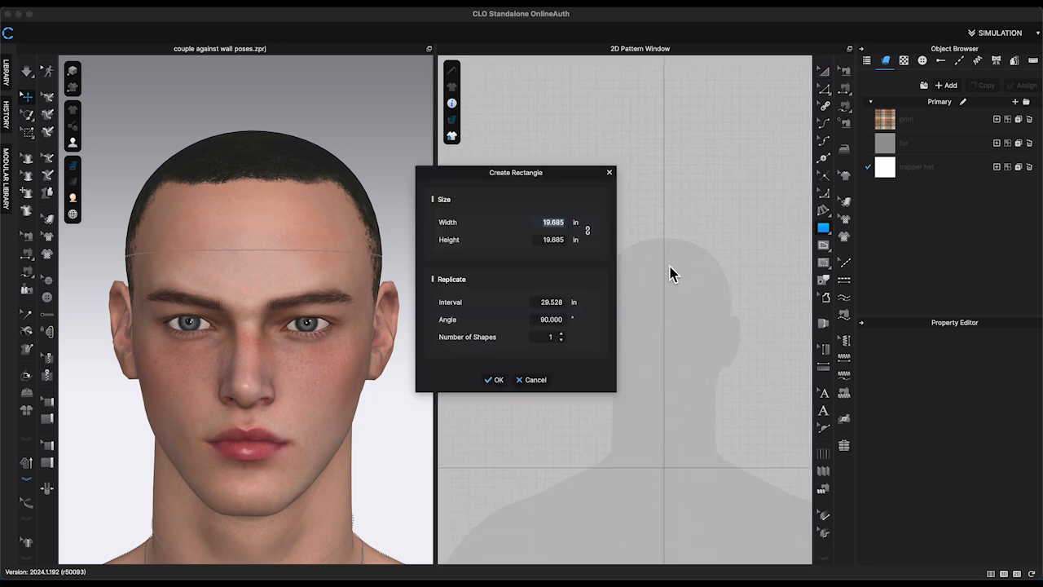
pyautogui.write('2.5')
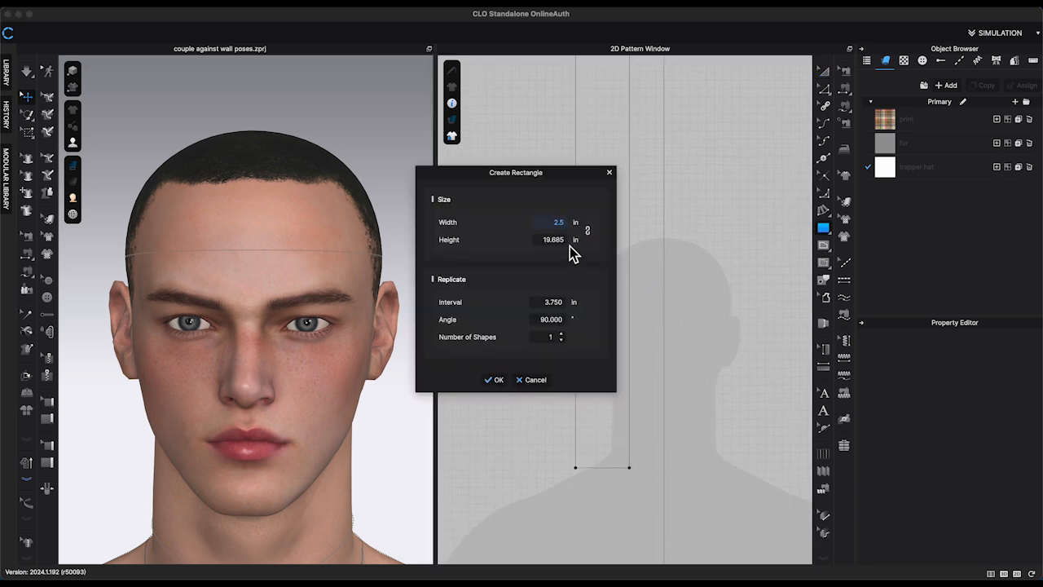
pyautogui.click(494, 380)
# - Move and rotate the rectangular strip in 3D so it lies flat above the crown of the avatar's head
pyautogui.click(827, 73)
pyautogui.scroll(-3, 651, 251)
pyautogui.moveTo(269, 254); pyautogui.dragTo(371, 262, button='right')
pyautogui.scroll(-2, 372, 262)
pyautogui.scroll(-5, 905, 437)
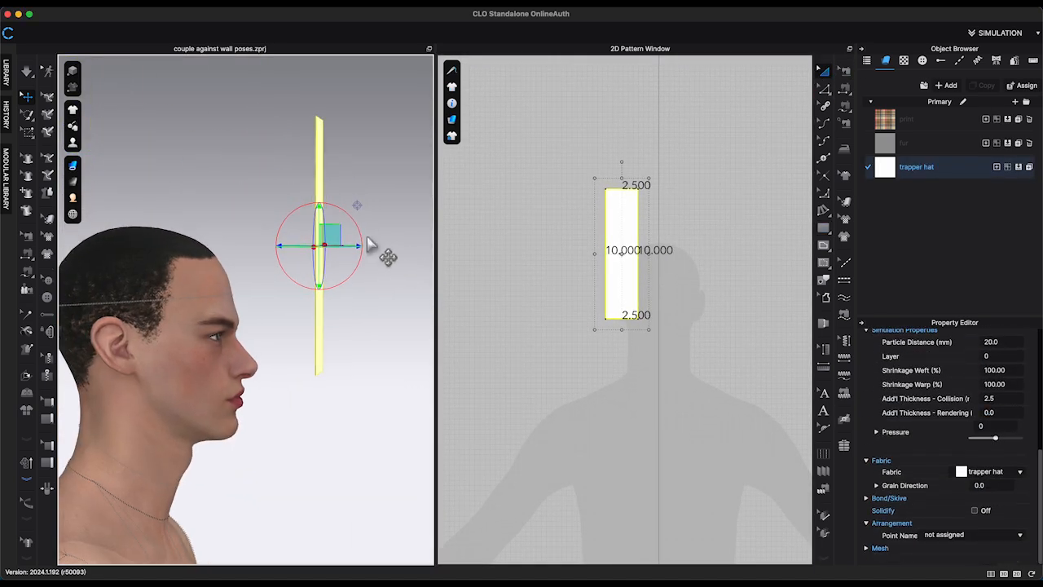
pyautogui.moveTo(362, 239); pyautogui.dragTo(310, 217)
pyautogui.moveTo(231, 265); pyautogui.dragTo(329, 205, button='right')
pyautogui.click(317, 150)
pyautogui.moveTo(357, 169); pyautogui.dragTo(317, 166)
pyautogui.moveTo(303, 325); pyautogui.dragTo(383, 286, button='right')
pyautogui.click(311, 187)
pyautogui.hotkey('shift', 'f')
pyautogui.scroll(2, 400, 220)
pyautogui.moveTo(400, 220); pyautogui.dragTo(345, 227, button='right')
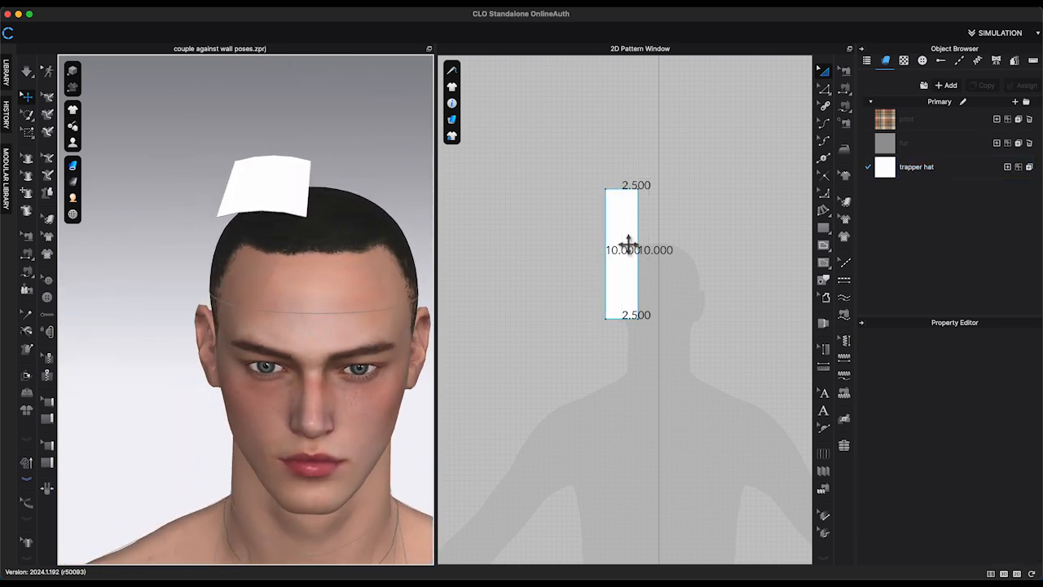
# - Add fullness to the strip's right long edge in both directions with a distance moved of 2 in
pyautogui.scroll(2, 729, 260)
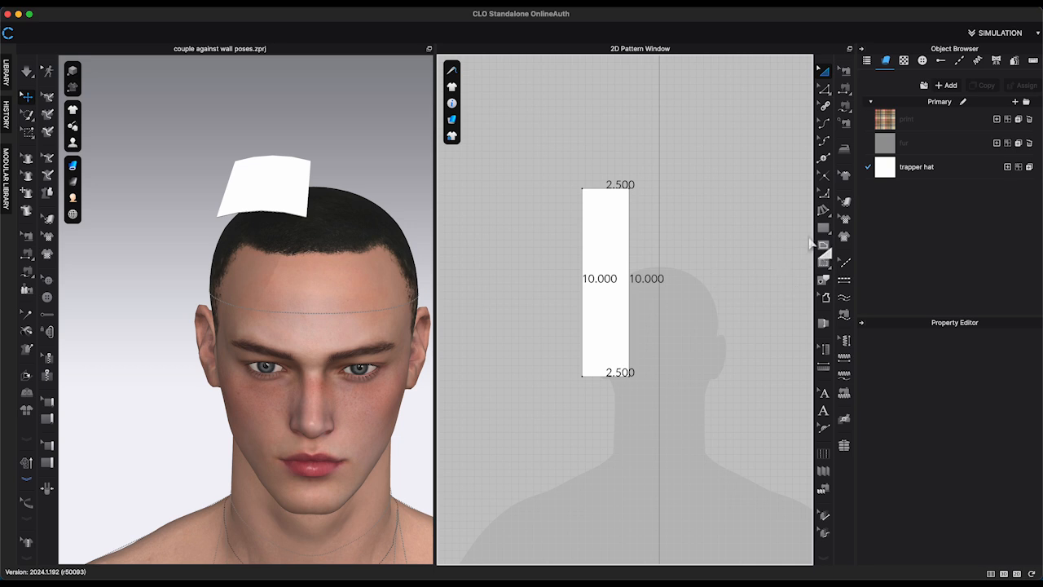
pyautogui.click(628, 374)
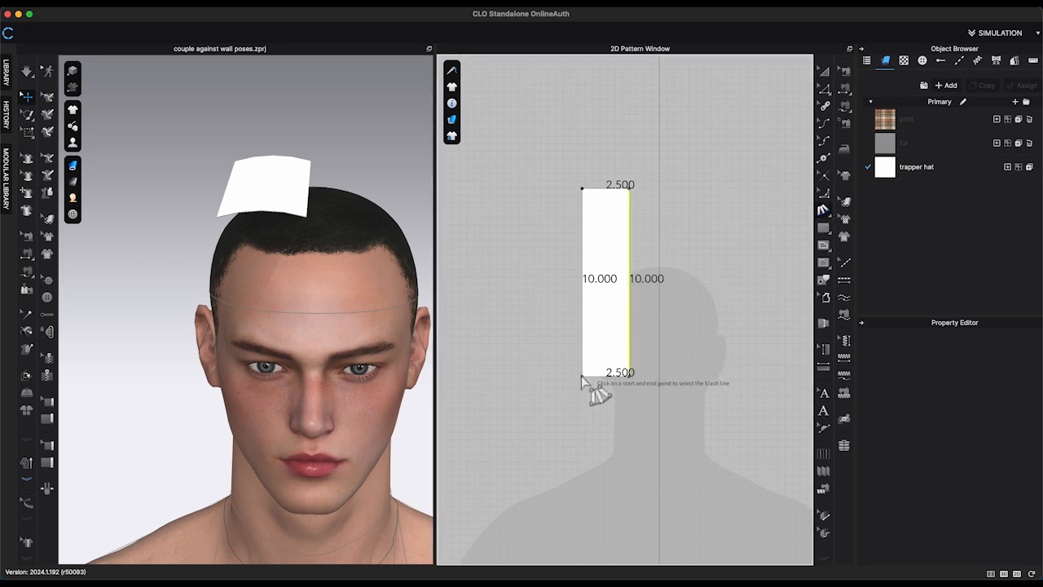
pyautogui.rightClick(620, 216)
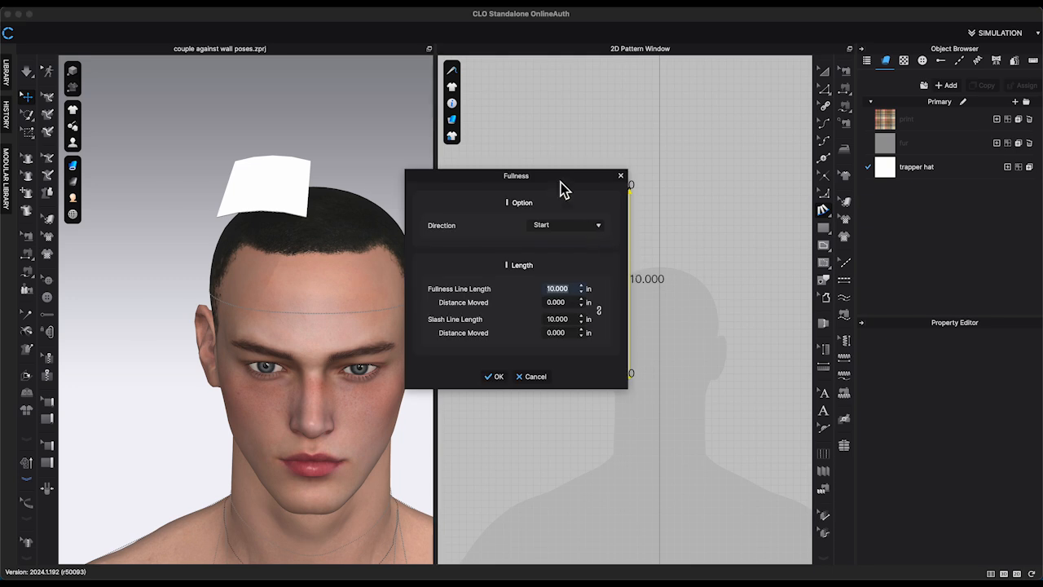
pyautogui.moveTo(555, 172); pyautogui.dragTo(421, 172)
pyautogui.click(469, 228)
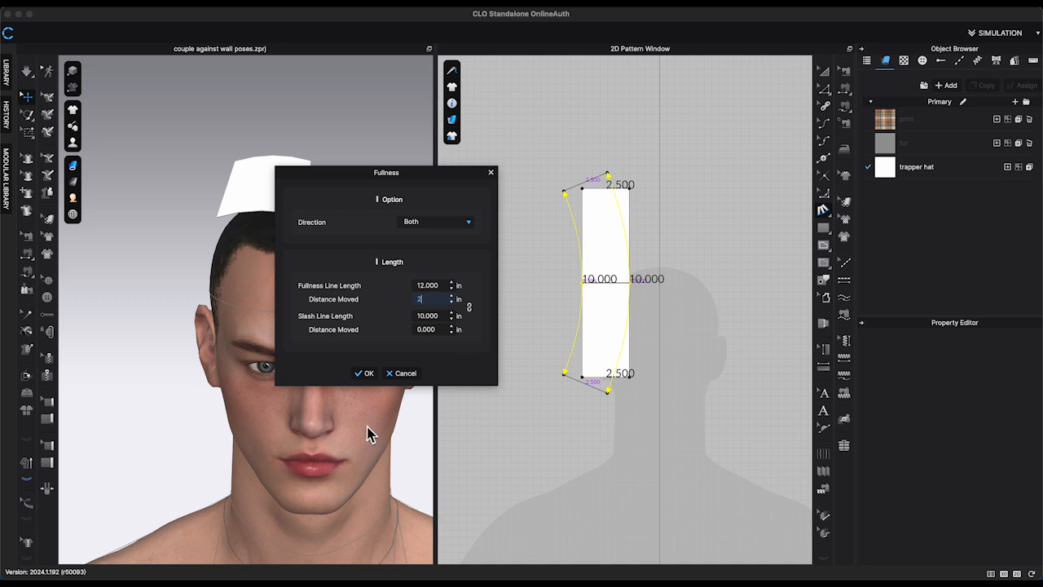
pyautogui.click(367, 379)
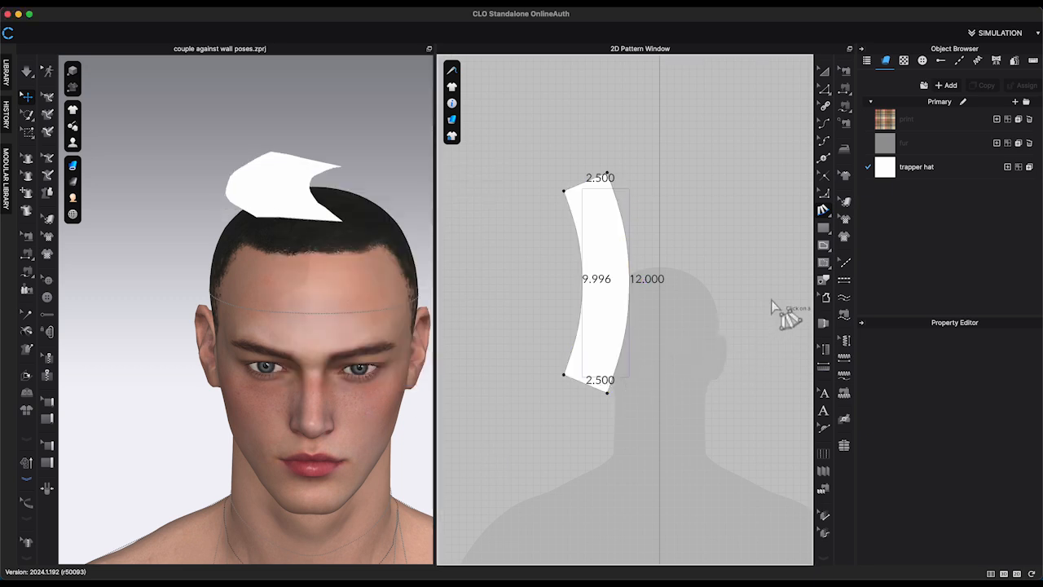
# - Delete the leftover baseline outline of the original rectangle from the curved strip
pyautogui.click(823, 279)
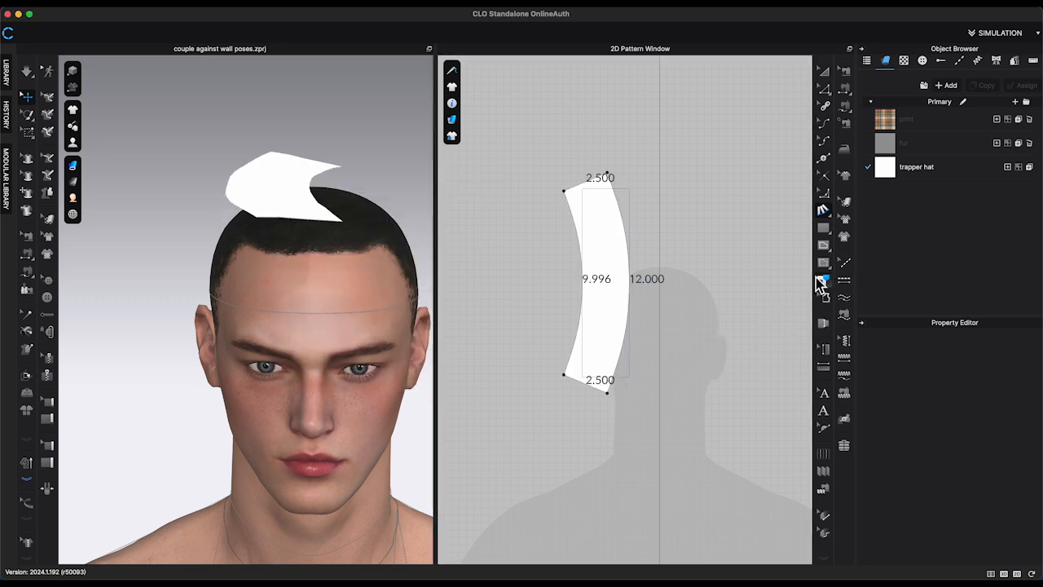
pyautogui.click(632, 245)
pyautogui.press('Delete')
pyautogui.scroll(1, 670, 331)
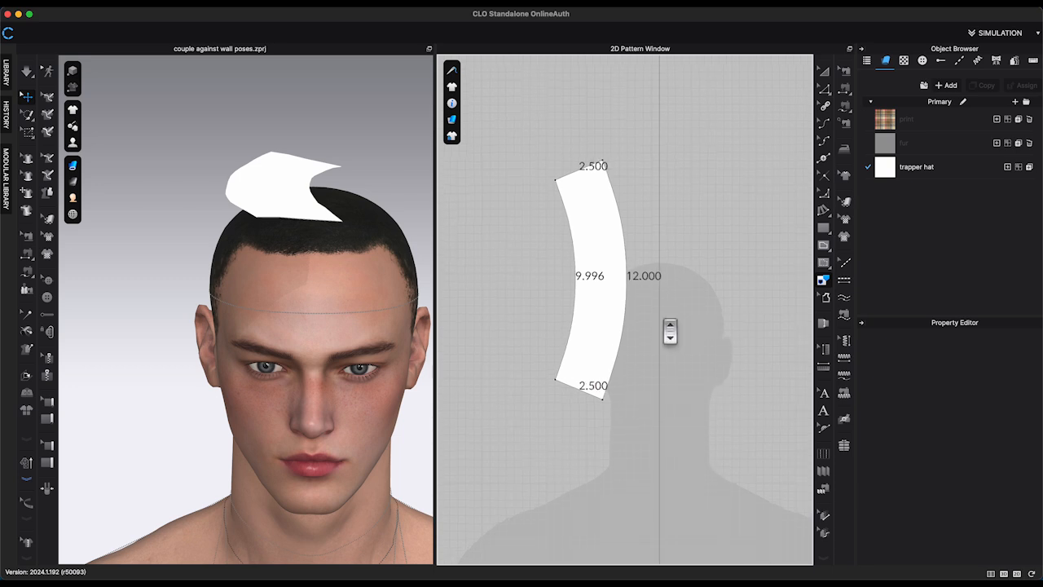
# - Reposition the curved strip in 3D over the centre of the head and return to the front view
pyautogui.moveTo(418, 300); pyautogui.dragTo(373, 386, button='right')
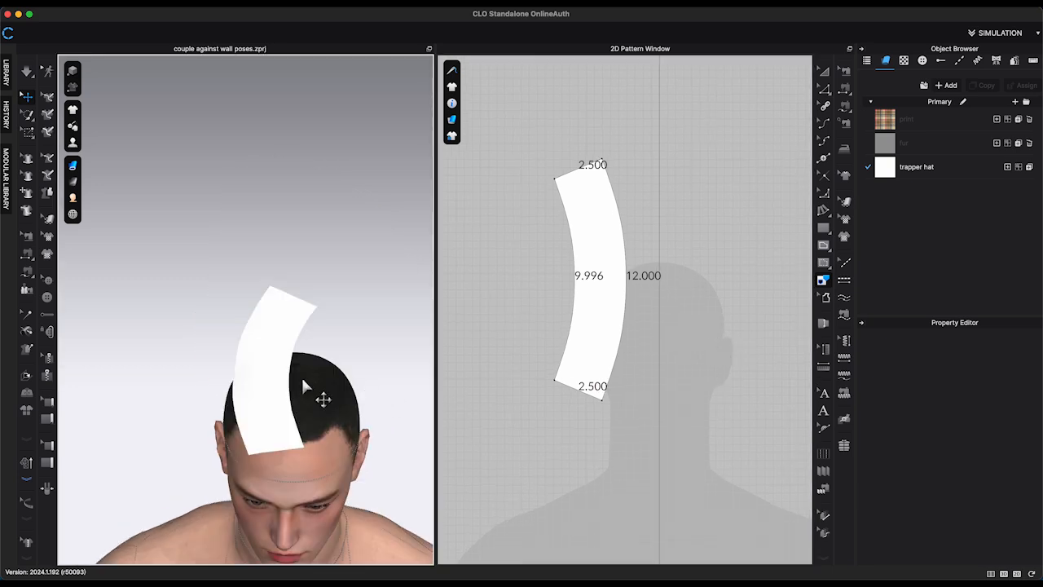
pyautogui.click(270, 379)
pyautogui.press('5')
pyautogui.moveTo(266, 269); pyautogui.dragTo(214, 342)
pyautogui.moveTo(286, 354); pyautogui.dragTo(273, 318, button='right')
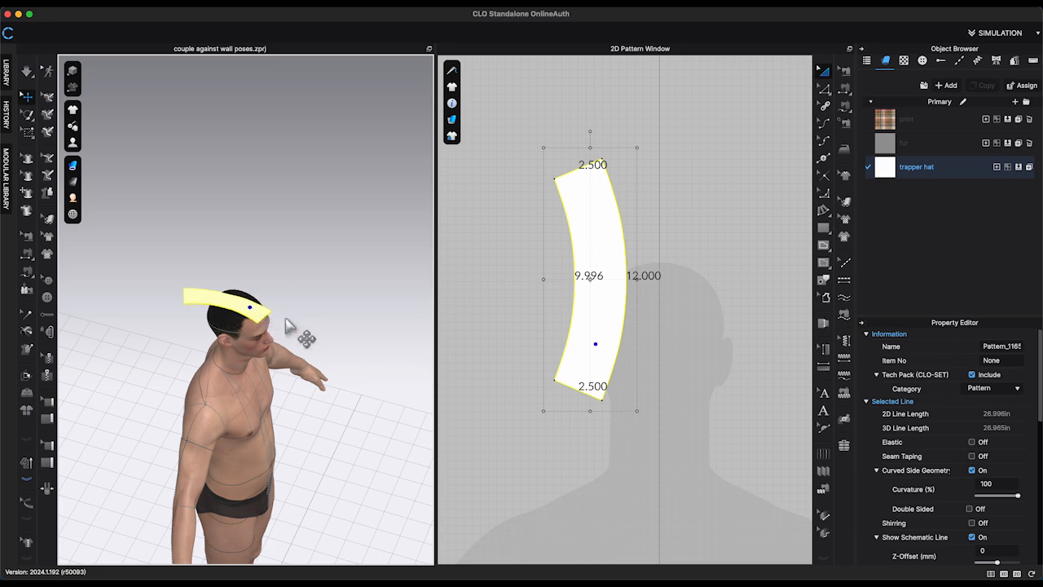
pyautogui.press('2')
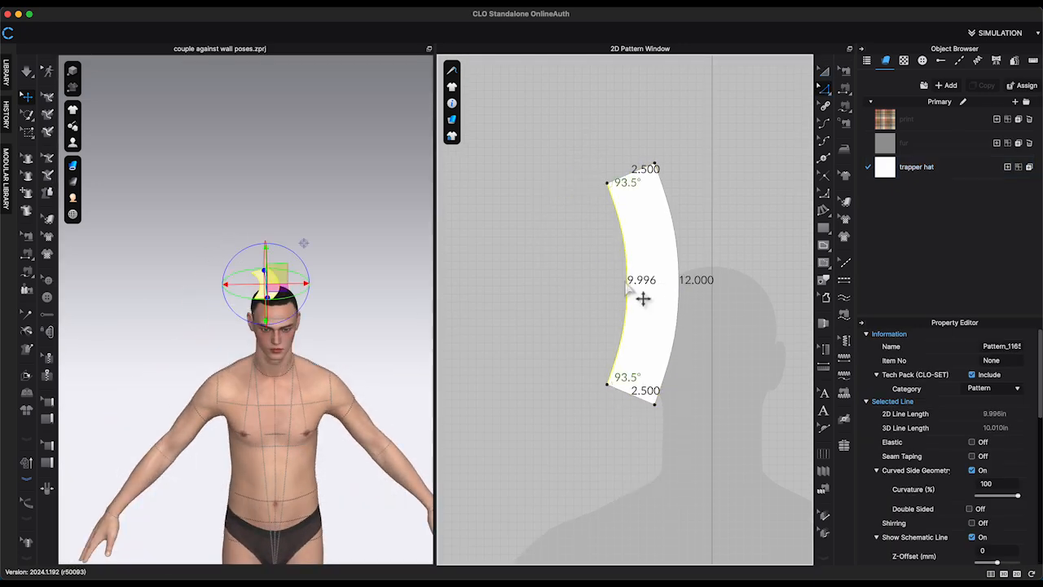
# - Change the length of the curved strip's inner long edge to 10 in from its start
pyautogui.rightClick(628, 282)
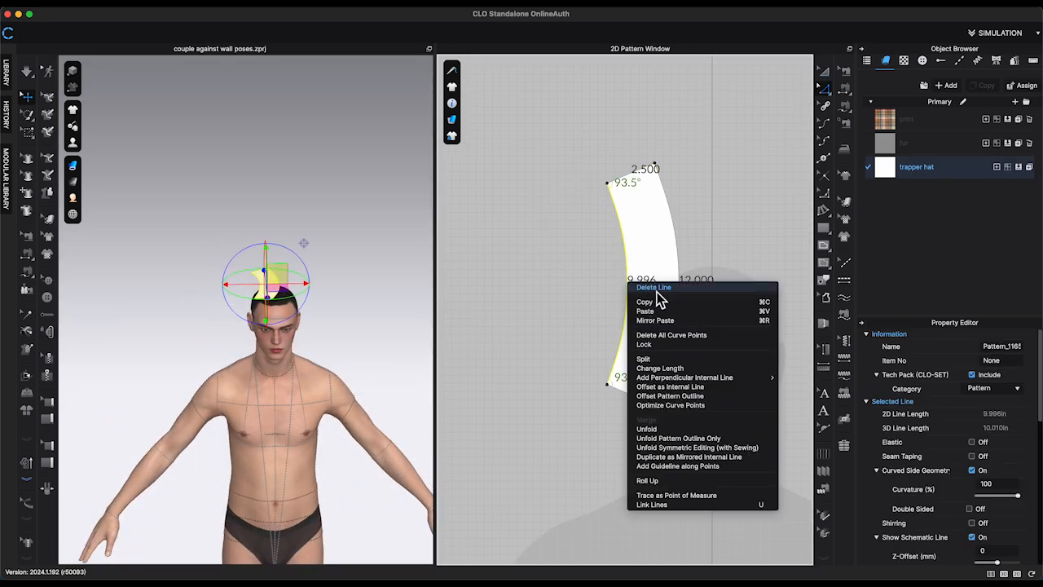
pyautogui.click(697, 369)
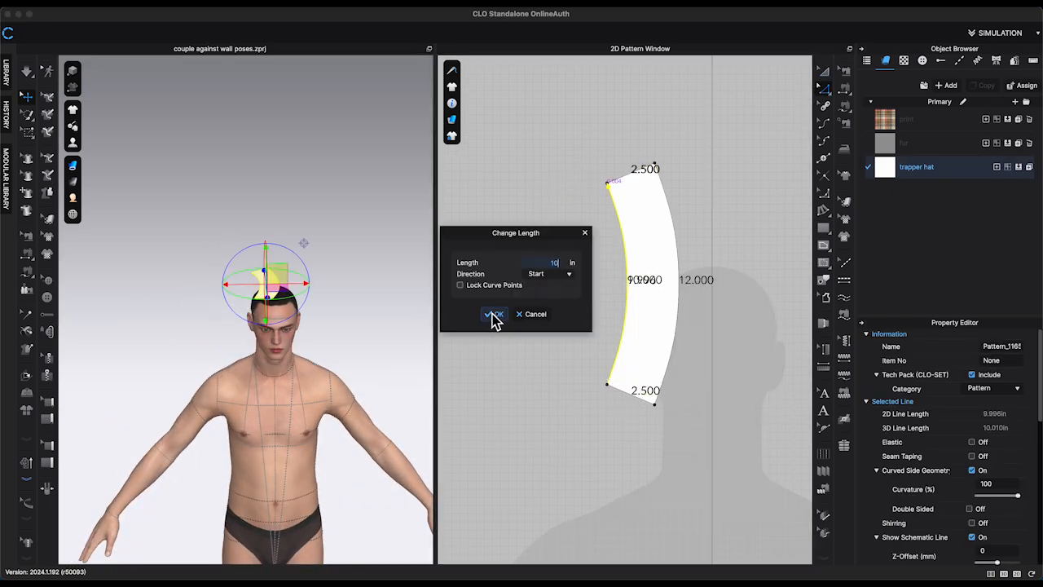
pyautogui.click(494, 314)
pyautogui.click(700, 363)
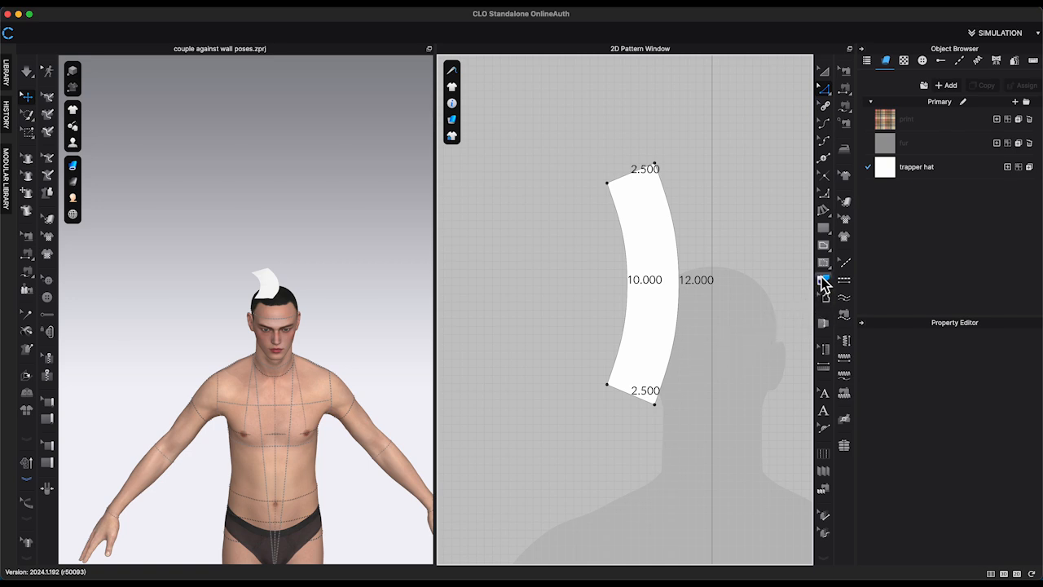
# - Create a 6.5 by 6.5 in rectangle pattern beside the curved strip for the side panel
pyautogui.click(824, 229)
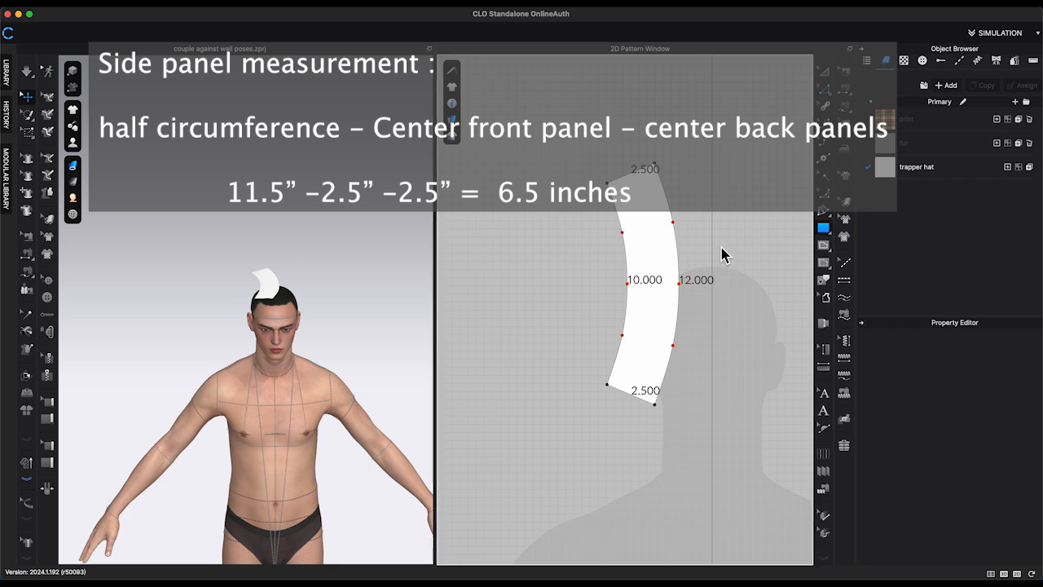
pyautogui.click(522, 285)
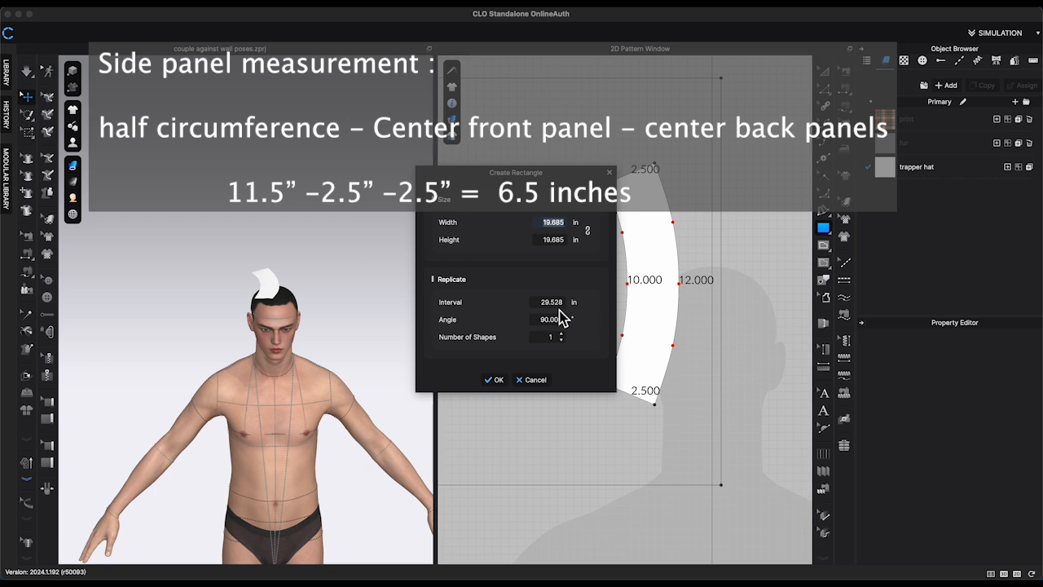
pyautogui.write('6')
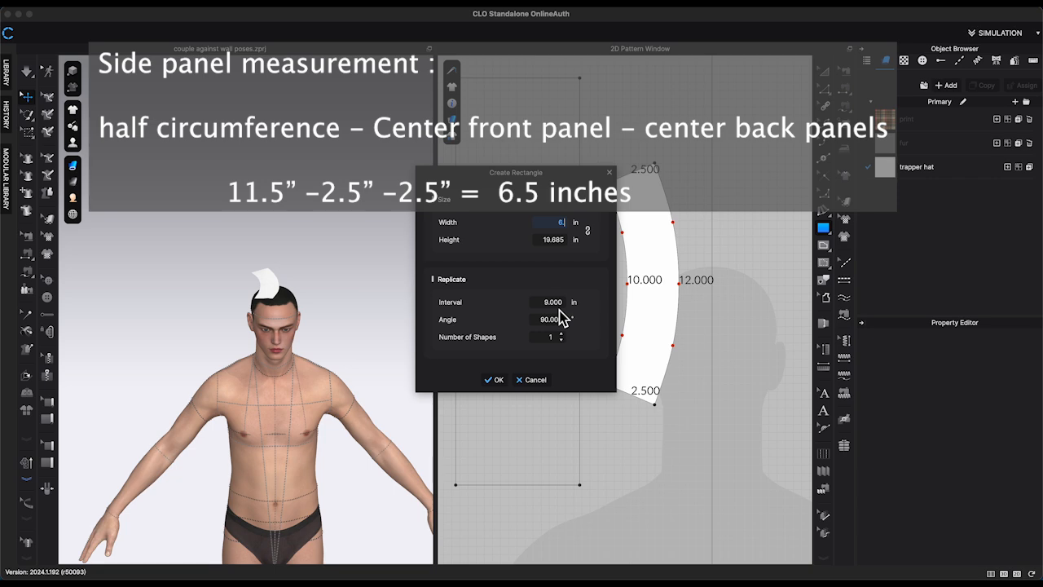
pyautogui.write('.5')
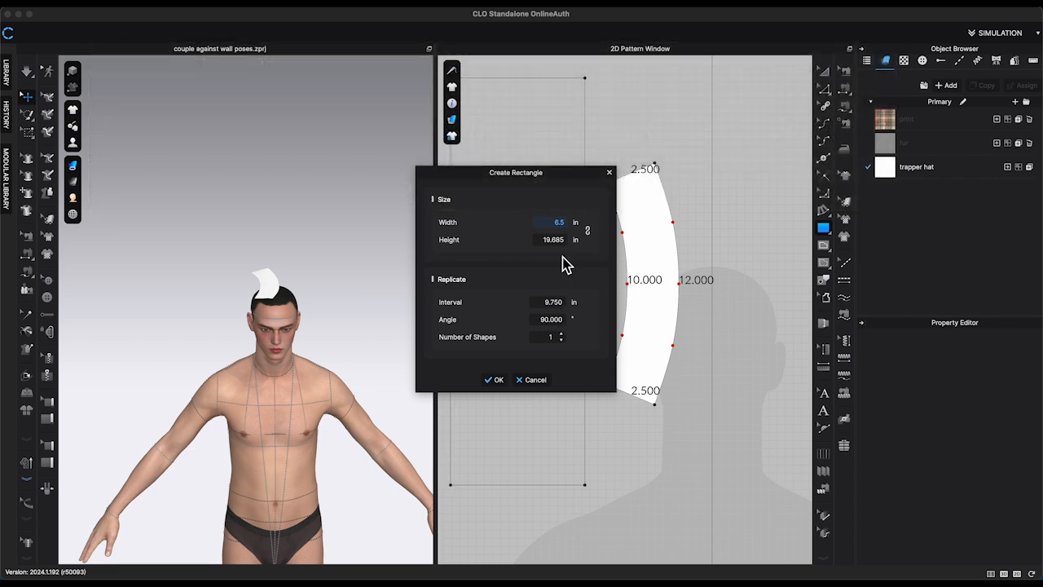
pyautogui.press('BackSpace')
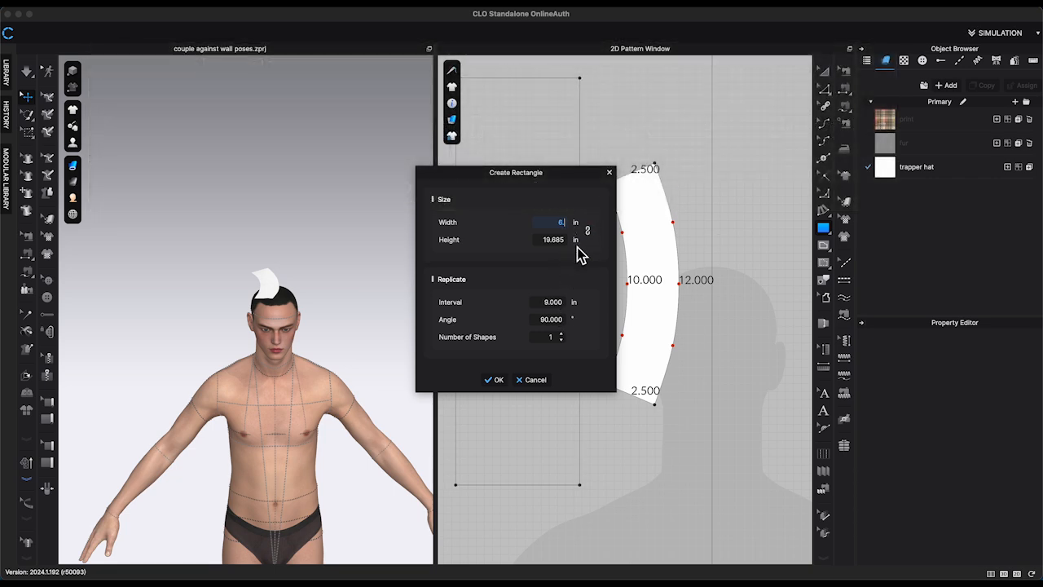
pyautogui.write('5')
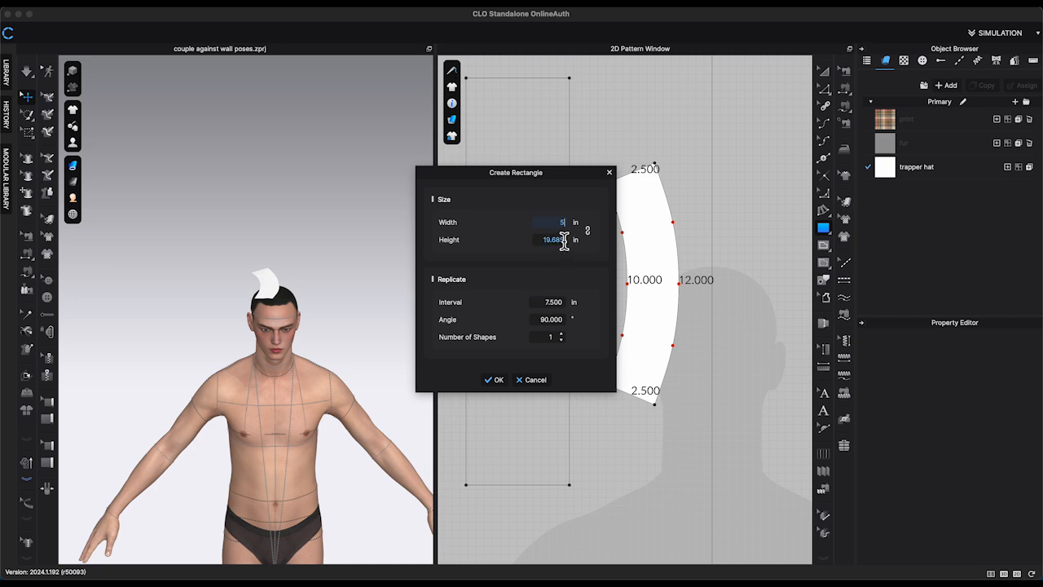
pyautogui.click(563, 222)
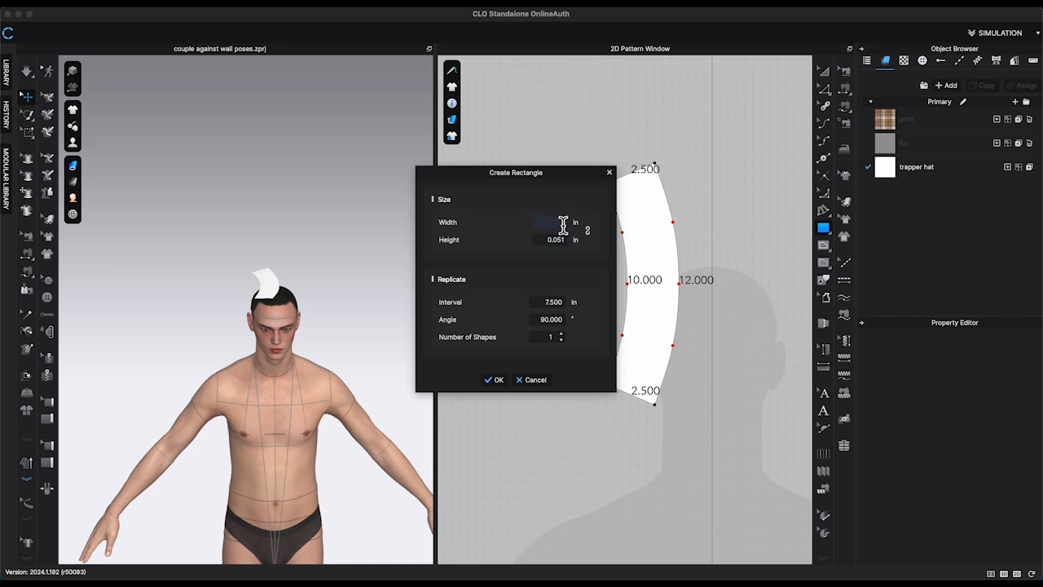
pyautogui.click(494, 380)
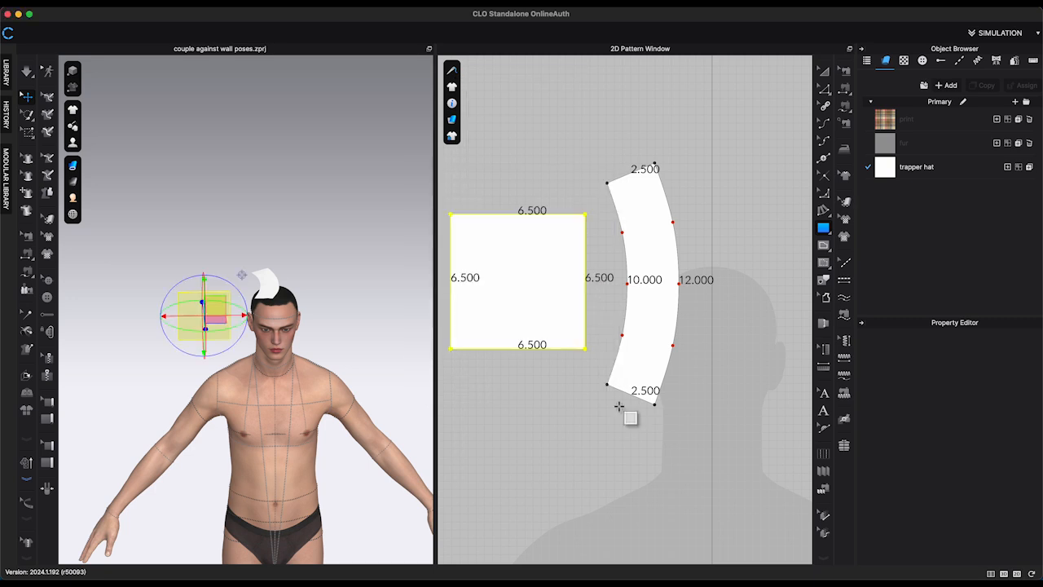
pyautogui.click(756, 314)
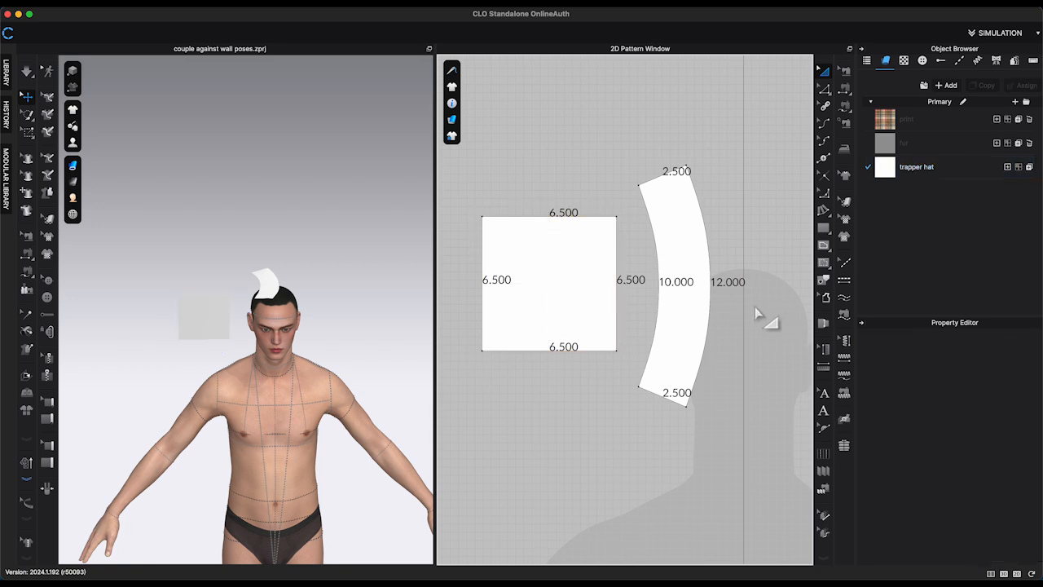
# - Split the square's right edge uniformly into two segments
pyautogui.click(824, 88)
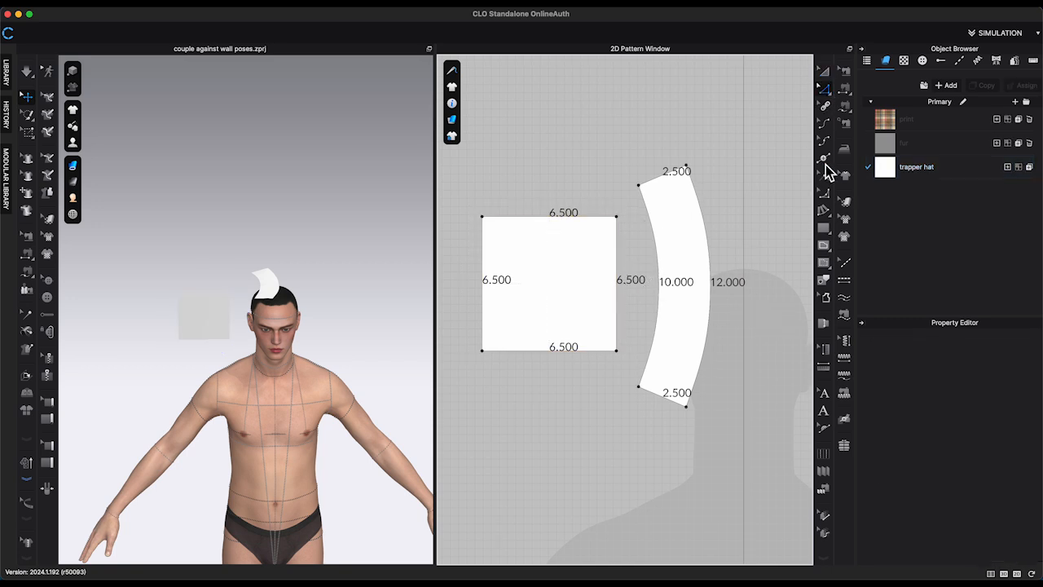
pyautogui.rightClick(617, 285)
pyautogui.click(444, 323)
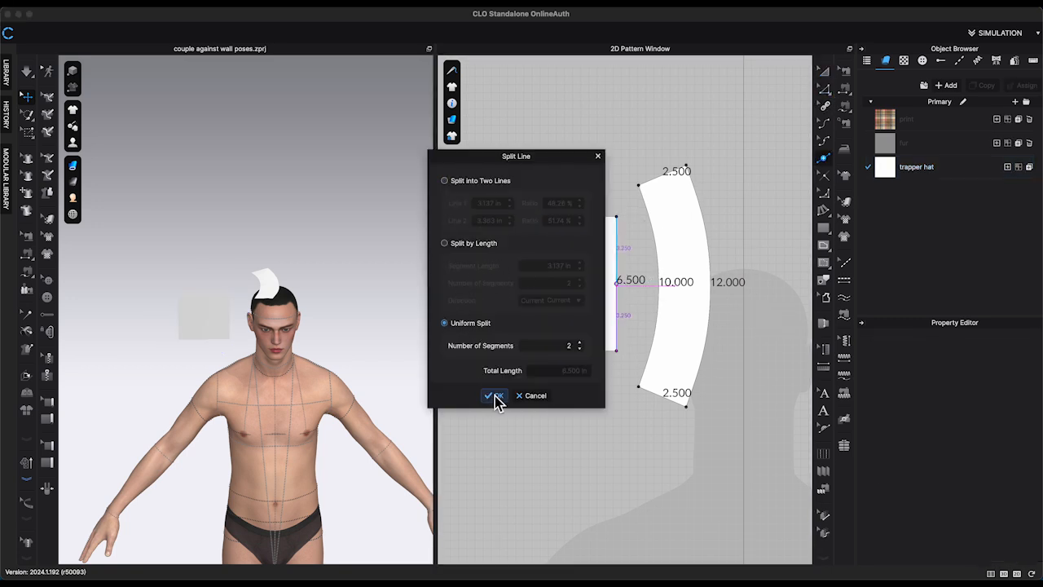
pyautogui.click(492, 397)
# - Draw a curved internal line about 7.87 in long between the square's upper-left corner and the midpoint of its right edge
pyautogui.click(824, 195)
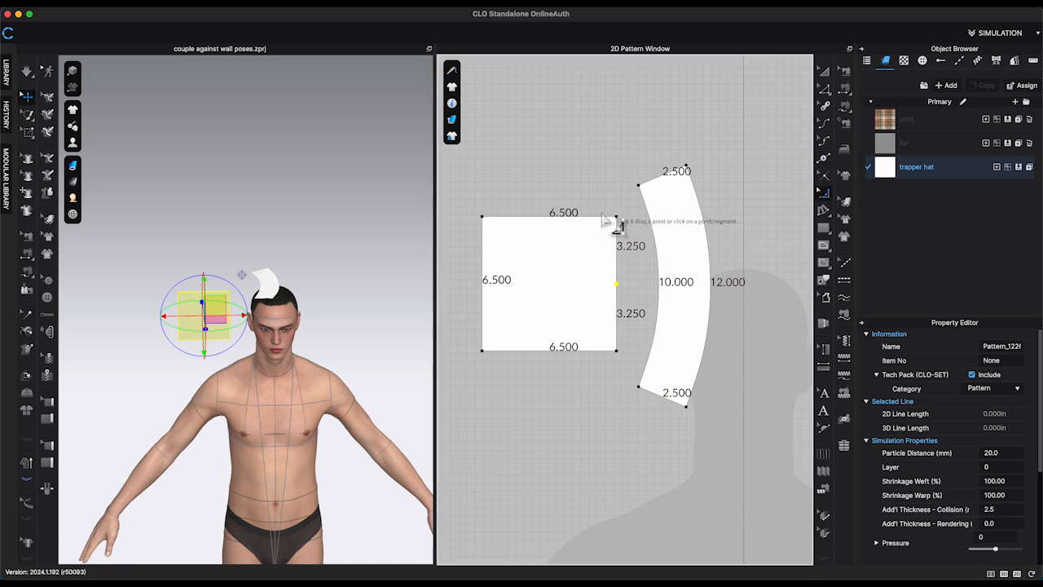
pyautogui.moveTo(616, 217); pyautogui.dragTo(371, 221)
pyautogui.click(823, 230)
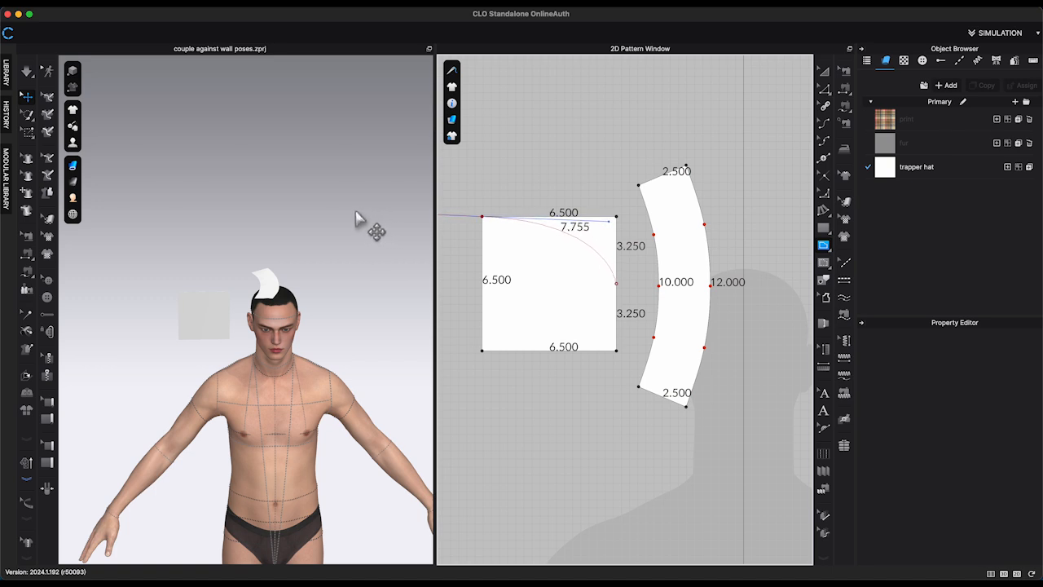
pyautogui.moveTo(356, 213); pyautogui.dragTo(366, 214)
pyautogui.click(569, 253)
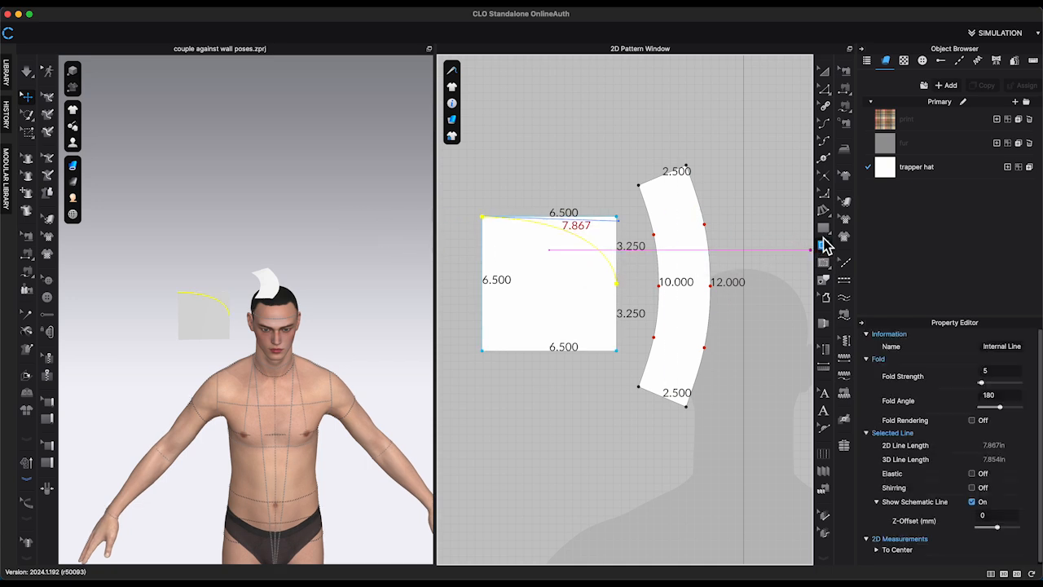
# - Scale the square horizontally to about 3.24 in wide, keeping its 6.5 in height
pyautogui.click(824, 73)
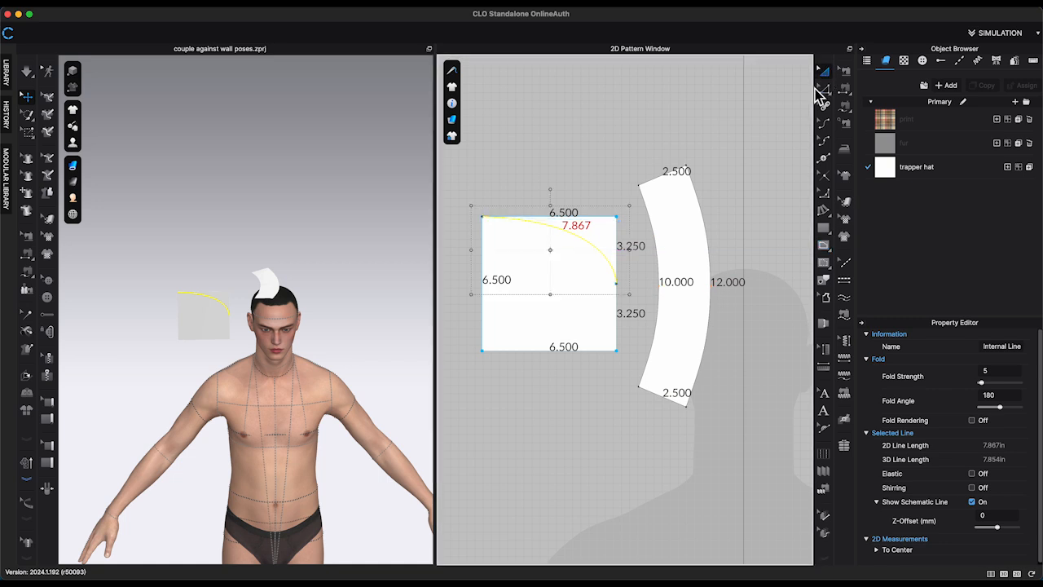
pyautogui.click(566, 323)
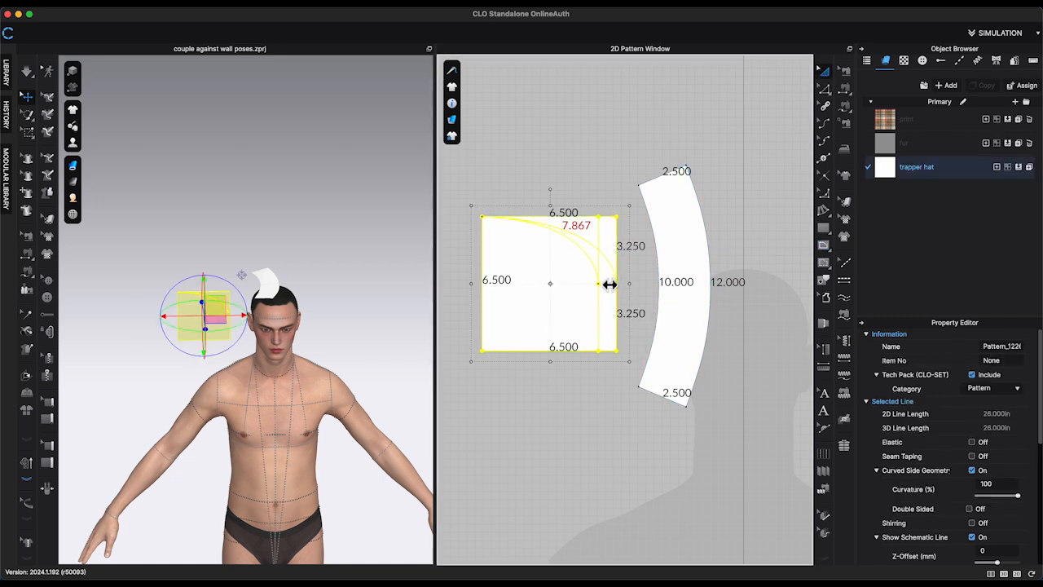
pyautogui.moveTo(609, 284)
pyautogui.mouseDown()
pyautogui.moveTo(557, 284)
pyautogui.moveTo(621, 288)
pyautogui.mouseUp()
pyautogui.click(576, 295)
pyautogui.scroll(4, 578, 296)
pyautogui.click(616, 287)
pyautogui.click(625, 287)
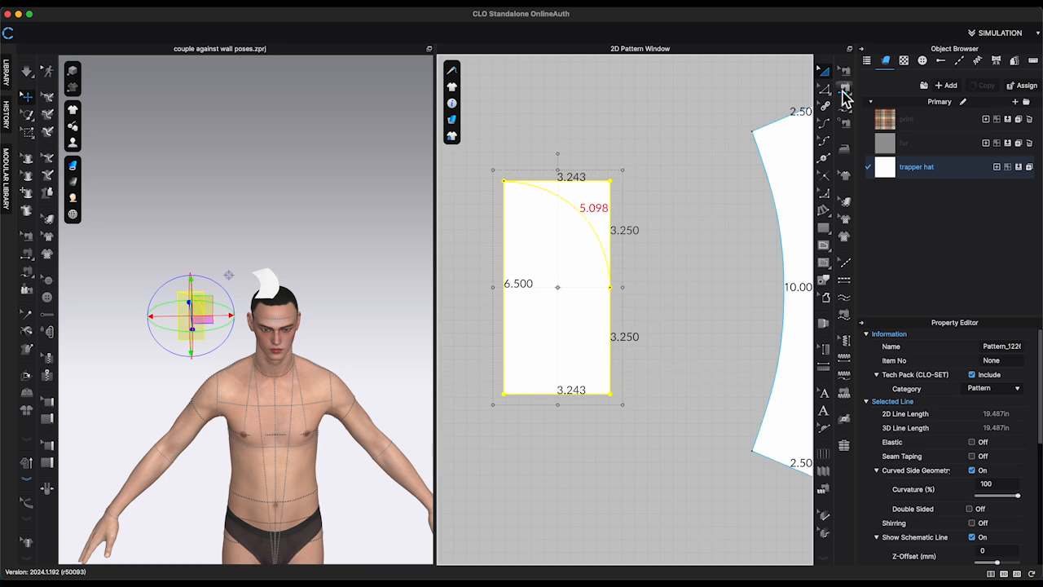
# - Draw a straight internal line across the rectangle from the midpoint of its right edge to its left edge
pyautogui.click(824, 88)
pyautogui.click(644, 298)
pyautogui.press('Return')
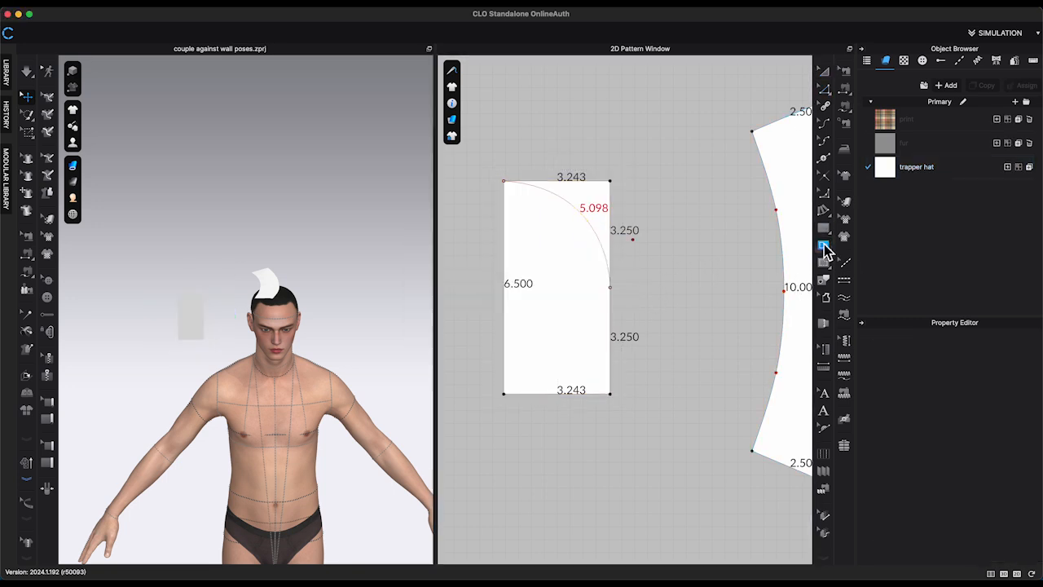
pyautogui.click(610, 286)
pyautogui.click(504, 285)
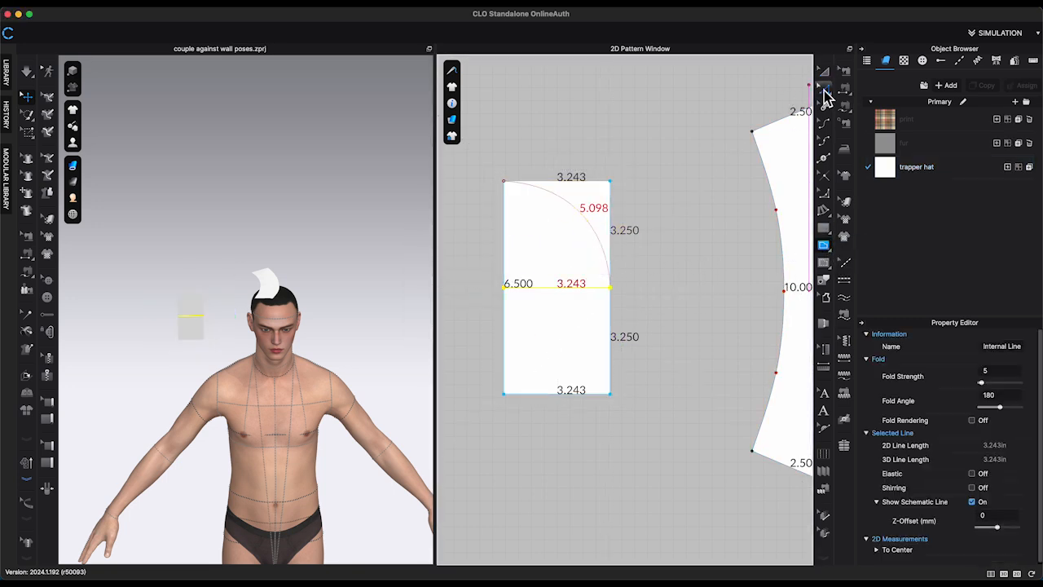
# - Cut the rectangle apart along the curved internal line and the horizontal internal line
pyautogui.rightClick(605, 238)
pyautogui.click(636, 374)
pyautogui.press('Return')
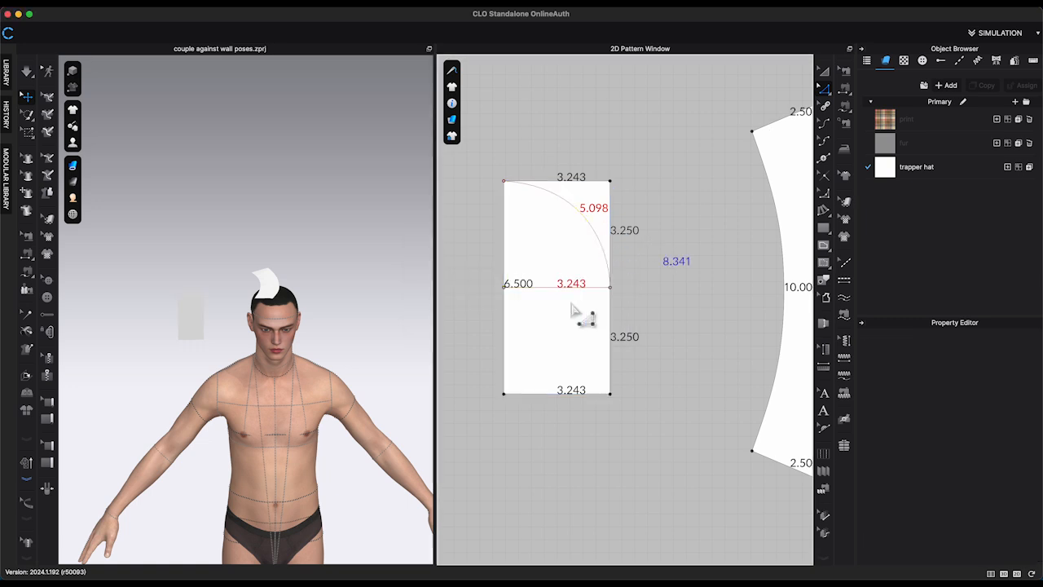
pyautogui.rightClick(571, 286)
pyautogui.click(593, 406)
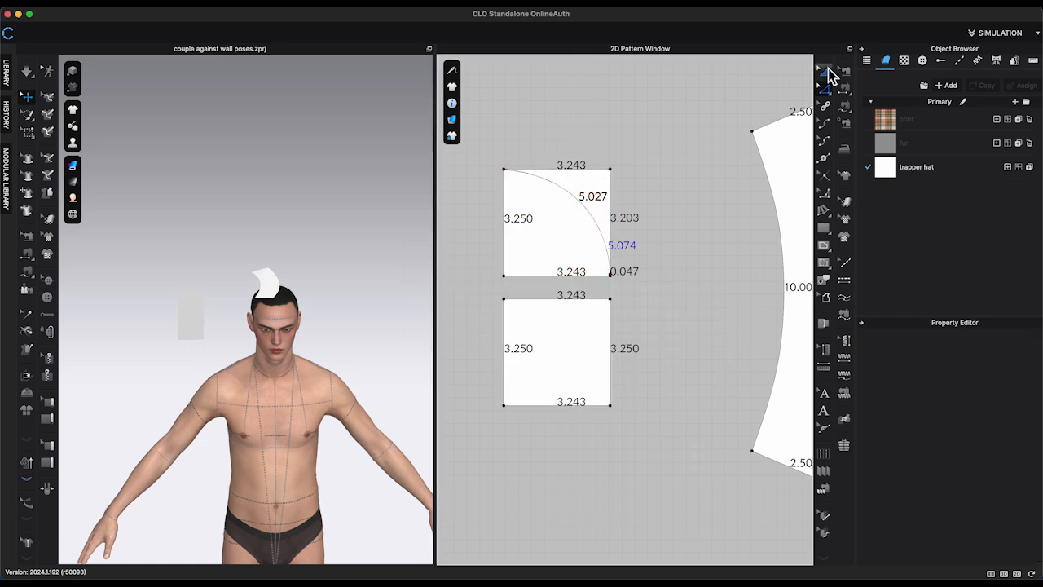
# - Delete the leftover corner piece and lower square, keeping only the quarter-round piece
pyautogui.click(825, 72)
pyautogui.click(598, 180)
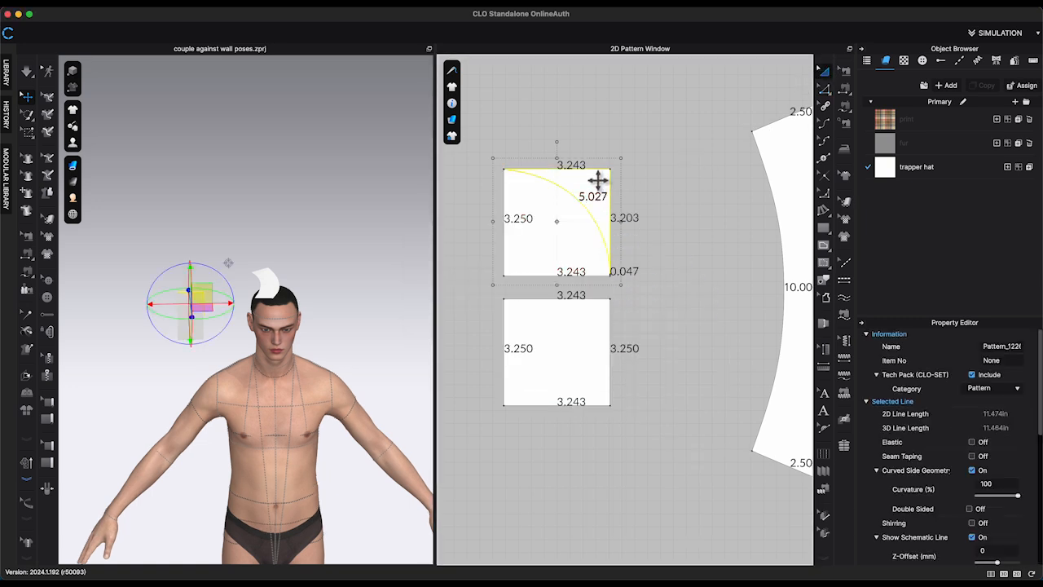
pyautogui.click(562, 343)
pyautogui.press('Delete')
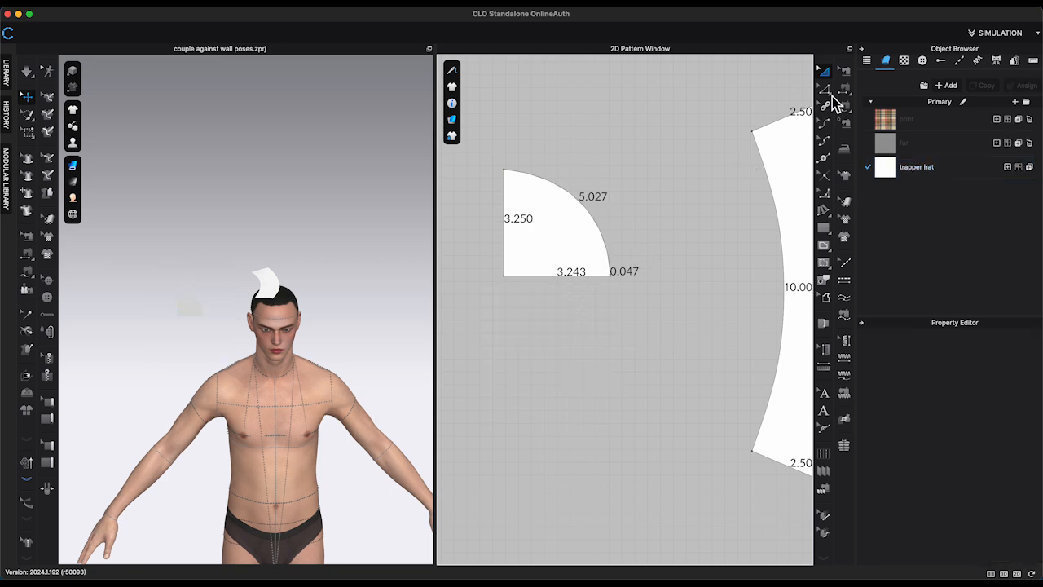
# - Unfold the quarter-round piece along its bottom edge to form a half-round panel
pyautogui.click(573, 285)
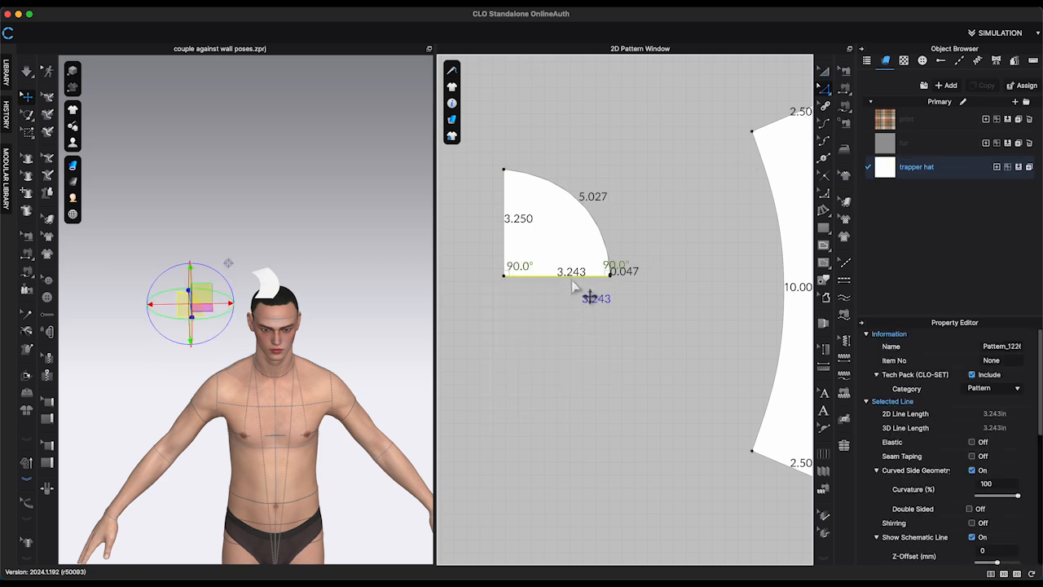
pyautogui.rightClick(575, 282)
pyautogui.click(592, 408)
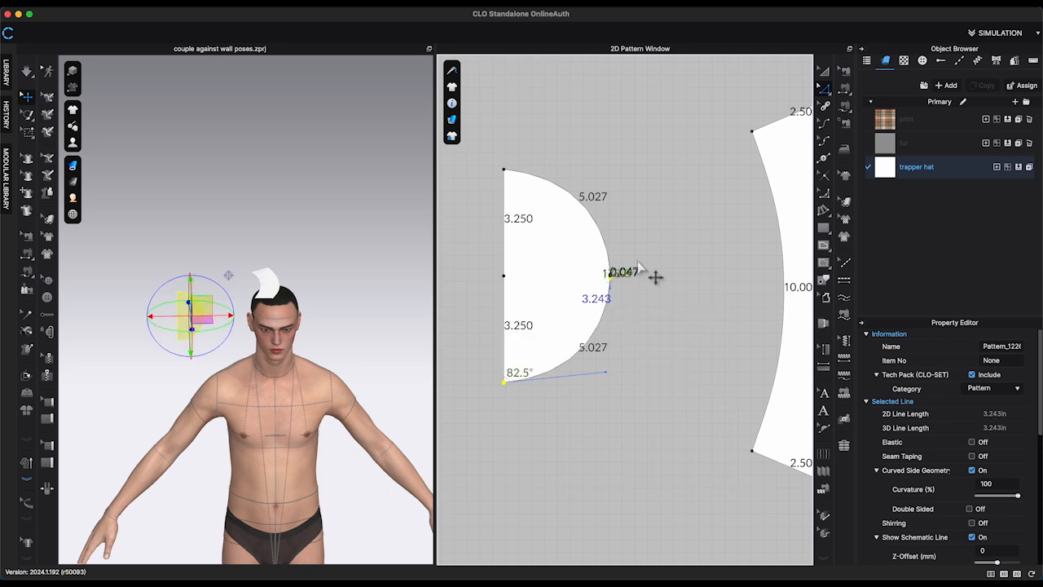
# - Remove the leftover middle points from the half-round panel's curved edge and straight edge
pyautogui.click(611, 277)
pyautogui.rightClick(611, 277)
pyautogui.click(640, 283)
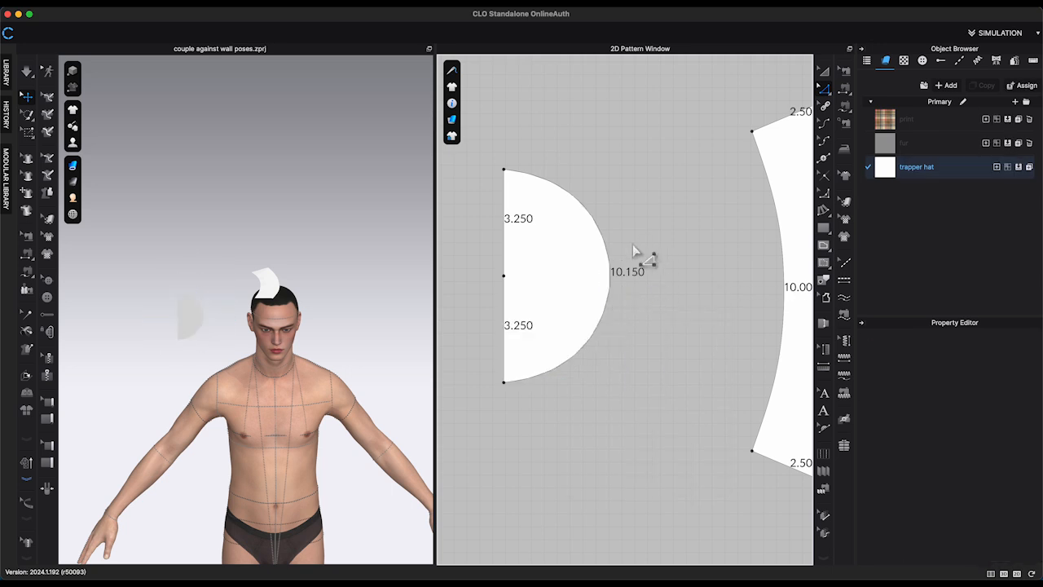
pyautogui.rightClick(503, 276)
pyautogui.click(526, 283)
# - Move the half-round side panel next to the curved strip in 2D and place it beside the avatar's head in 3D
pyautogui.scroll(-2, 604, 336)
pyautogui.press('a')
pyautogui.moveTo(570, 322); pyautogui.dragTo(666, 329)
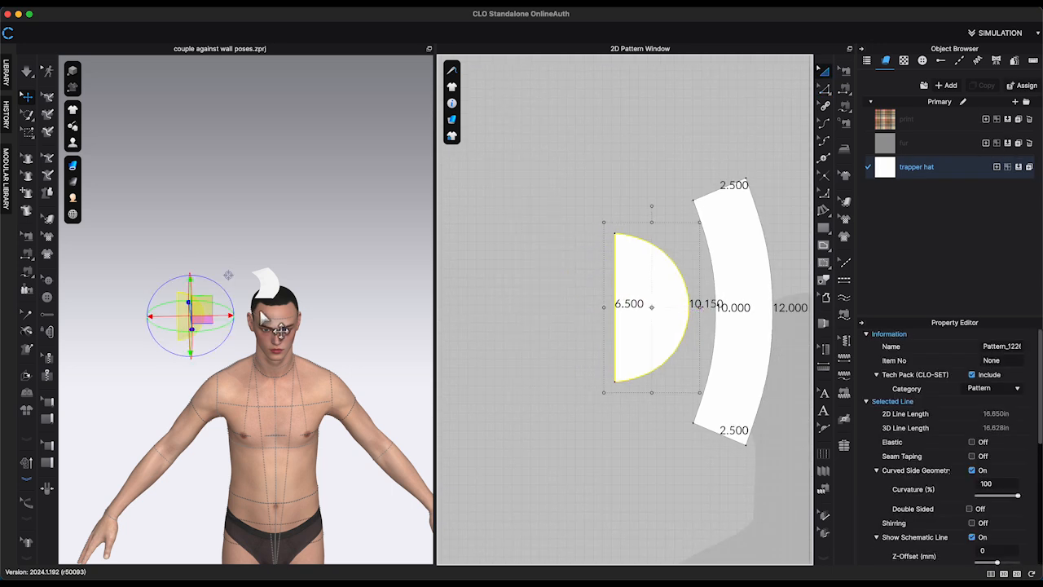
pyautogui.press('4')
pyautogui.moveTo(228, 297); pyautogui.dragTo(156, 295)
pyautogui.moveTo(157, 295); pyautogui.dragTo(195, 367, button='right')
pyautogui.moveTo(197, 250); pyautogui.dragTo(249, 250)
# - Sew the strip's 10 in inner edge to the half-round side panel's curved edge
pyautogui.click(844, 89)
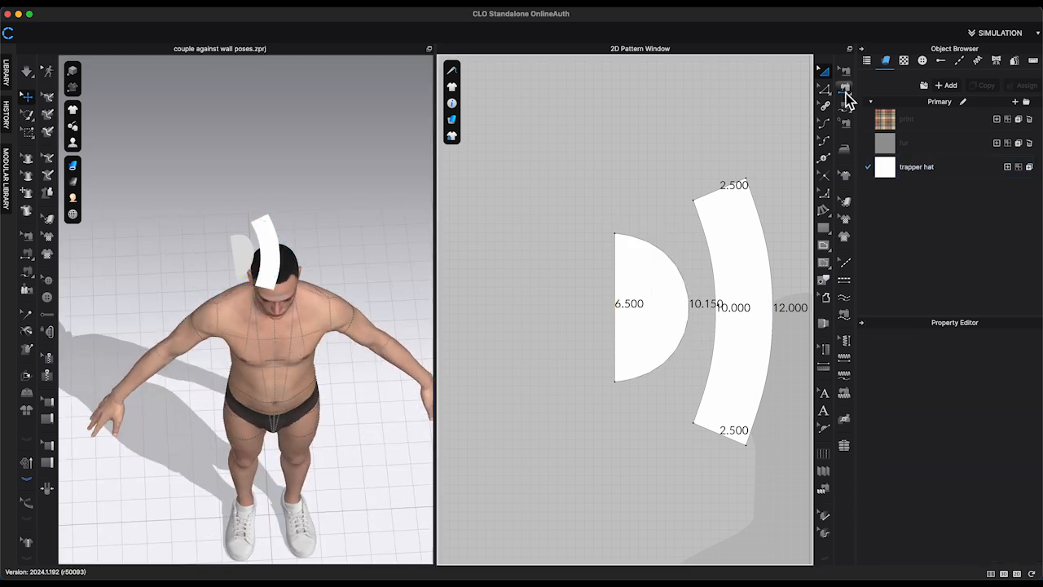
pyautogui.click(707, 247)
pyautogui.click(676, 273)
pyautogui.scroll(-2, 570, 259)
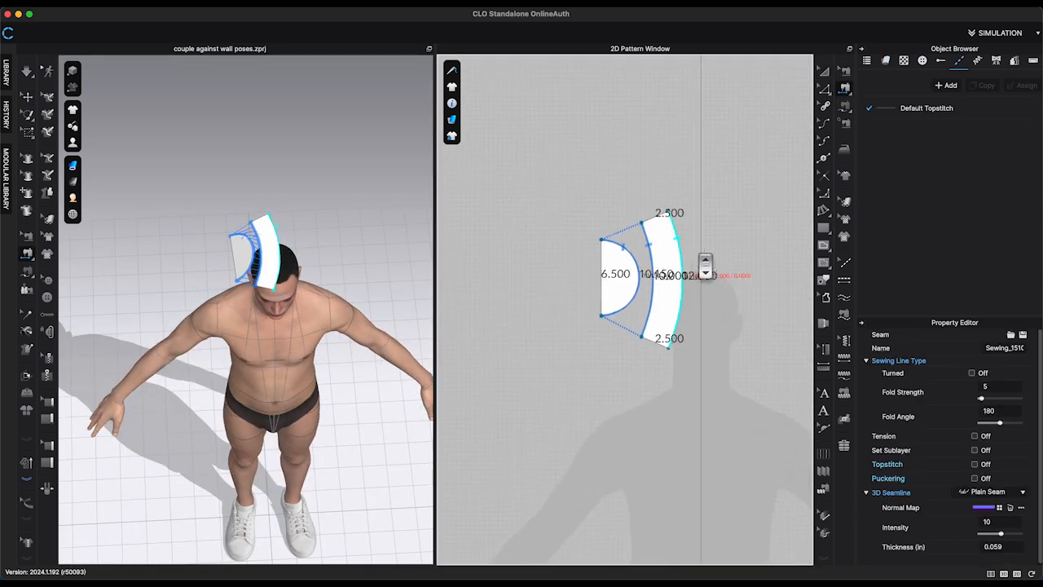
pyautogui.scroll(-1, 706, 265)
# - Clone the side panel and strip as symmetric patterns with their sewing, place the clones opposite the originals, and select the cloned pair
pyautogui.click(824, 72)
pyautogui.moveTo(566, 170); pyautogui.dragTo(676, 373)
pyautogui.rightClick(645, 308)
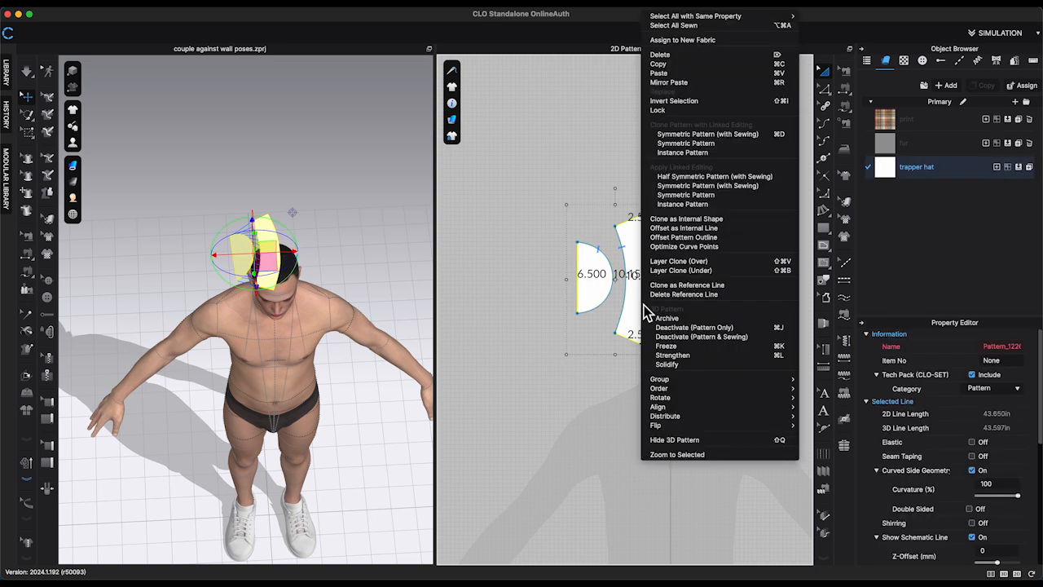
pyautogui.click(685, 143)
pyautogui.click(706, 279)
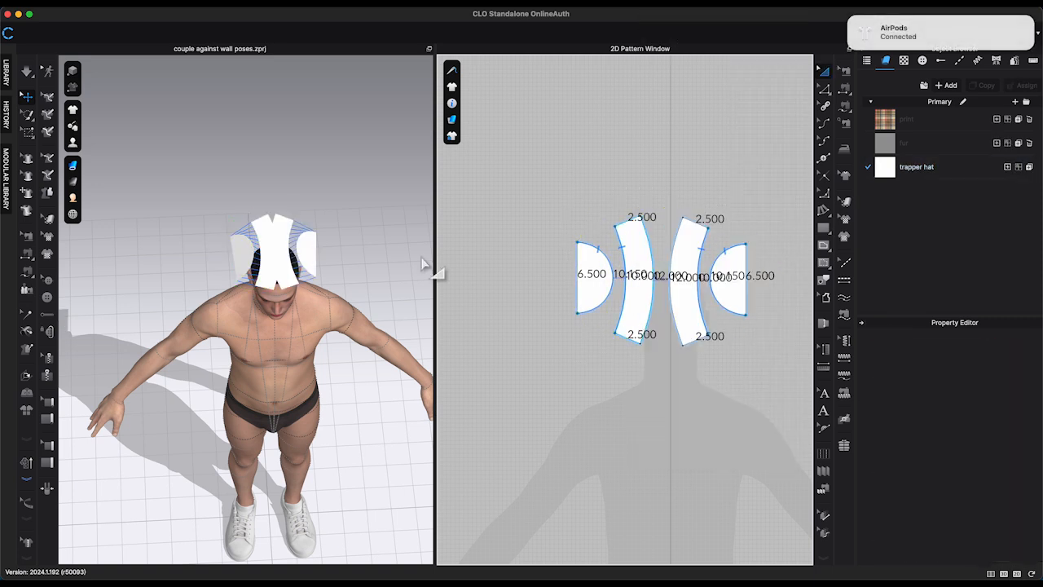
pyautogui.moveTo(652, 191); pyautogui.dragTo(803, 383)
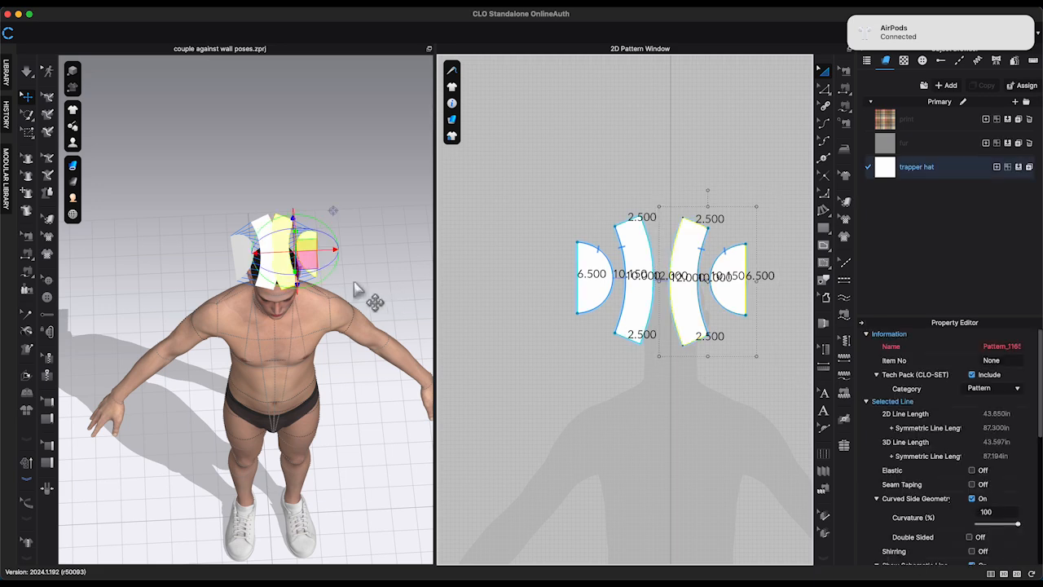
# - Shift the cloned pair sideways in 3D and sew the two curved strips together along their 12 in outer edges
pyautogui.moveTo(311, 255); pyautogui.dragTo(327, 256)
pyautogui.press('n')
pyautogui.click(650, 240)
pyautogui.click(675, 243)
# - Position the curved strips over the top of the avatar's head with the half-round panels at its sides
pyautogui.moveTo(277, 285); pyautogui.dragTo(407, 261, button='right')
pyautogui.rightClick(457, 288)
pyautogui.click(30, 98)
pyautogui.moveTo(256, 251); pyautogui.dragTo(367, 282)
pyautogui.press('2')
pyautogui.click(258, 274)
pyautogui.moveTo(298, 266); pyautogui.dragTo(275, 247)
pyautogui.click(302, 258)
pyautogui.moveTo(277, 248)
pyautogui.mouseDown(button='right')
pyautogui.moveTo(342, 281)
pyautogui.moveTo(292, 261)
pyautogui.mouseUp(button='right')
pyautogui.click(294, 260)
pyautogui.click(380, 266)
pyautogui.moveTo(380, 266); pyautogui.dragTo(412, 291, button='right')
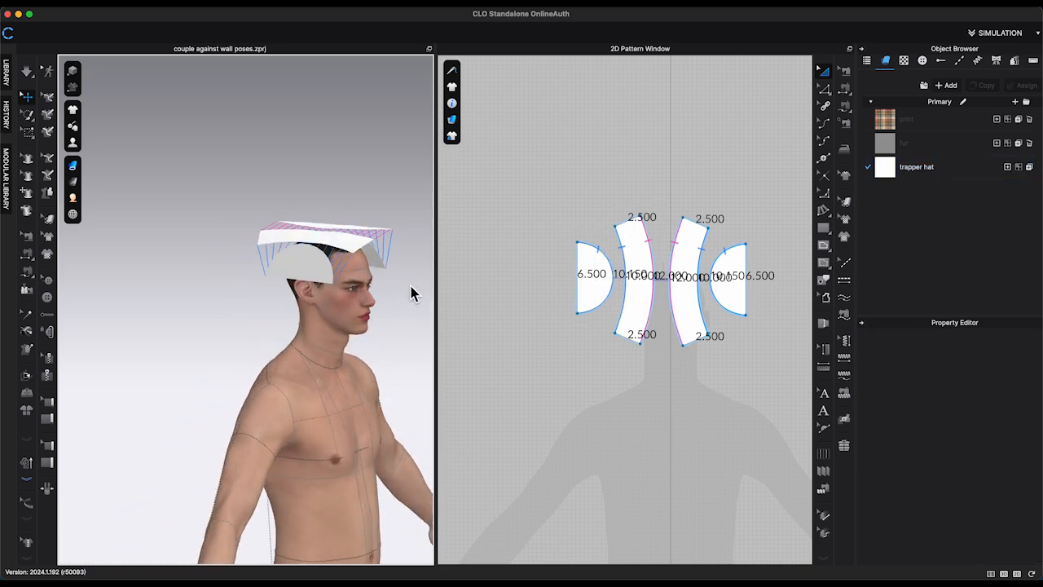
# - Simulate the sewn crown and pull it into place on the avatar's head
pyautogui.press('space')
pyautogui.click(358, 262)
pyautogui.moveTo(358, 263); pyautogui.dragTo(338, 252, button='right')
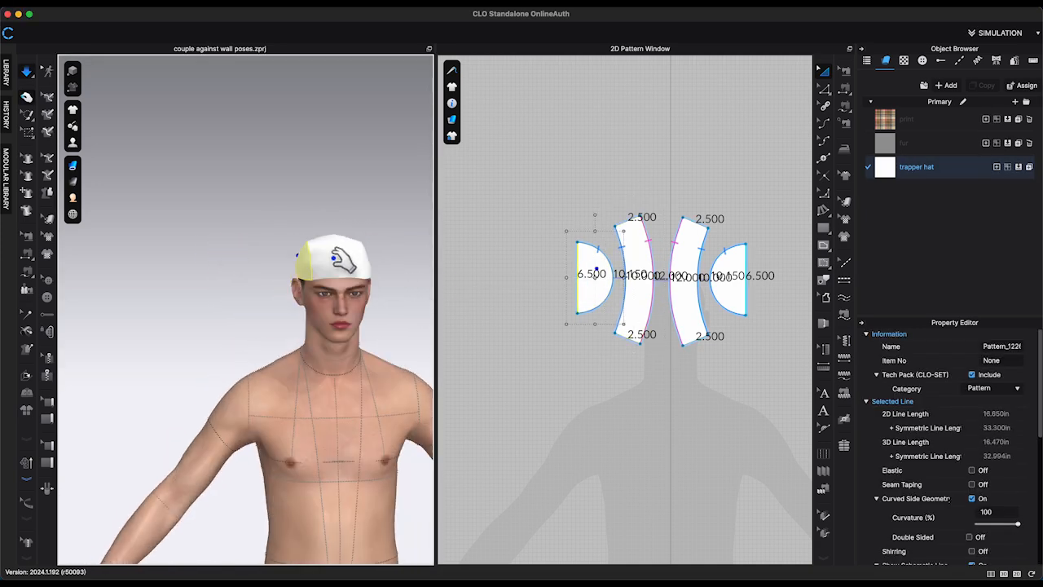
pyautogui.click(250, 250)
pyautogui.scroll(3, 250, 251)
pyautogui.moveTo(386, 312); pyautogui.dragTo(340, 307, button='right')
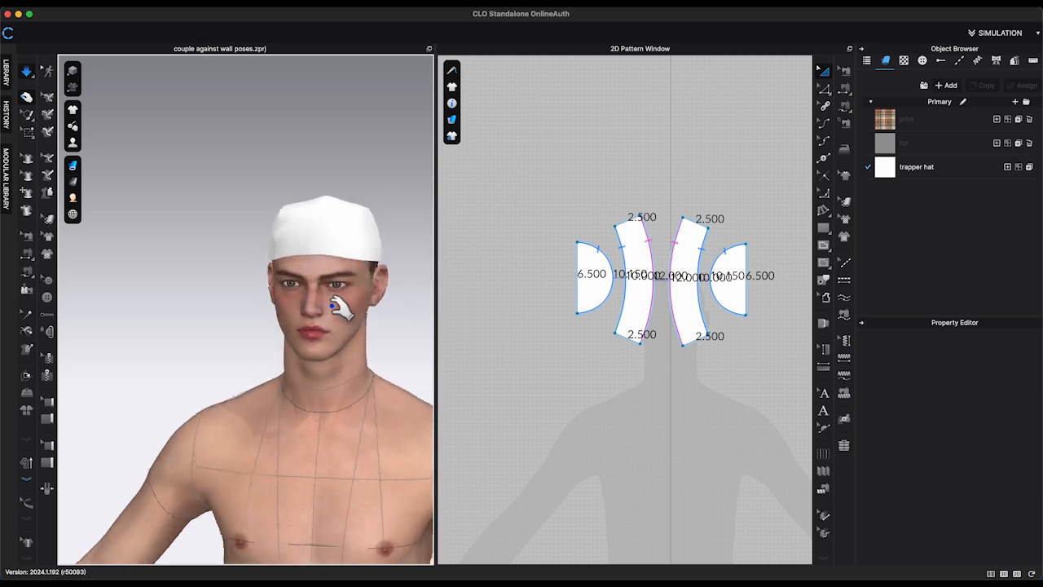
pyautogui.scroll(2, 347, 304)
# - Select all four crown panels and strengthen them
pyautogui.moveTo(561, 202); pyautogui.dragTo(742, 342)
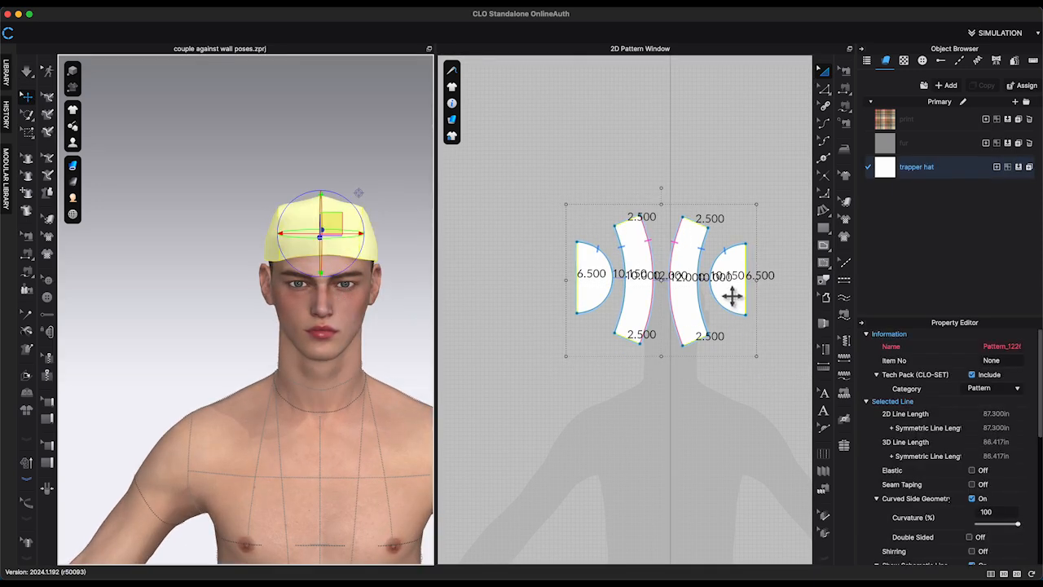
pyautogui.rightClick(733, 296)
pyautogui.click(771, 352)
pyautogui.click(417, 310)
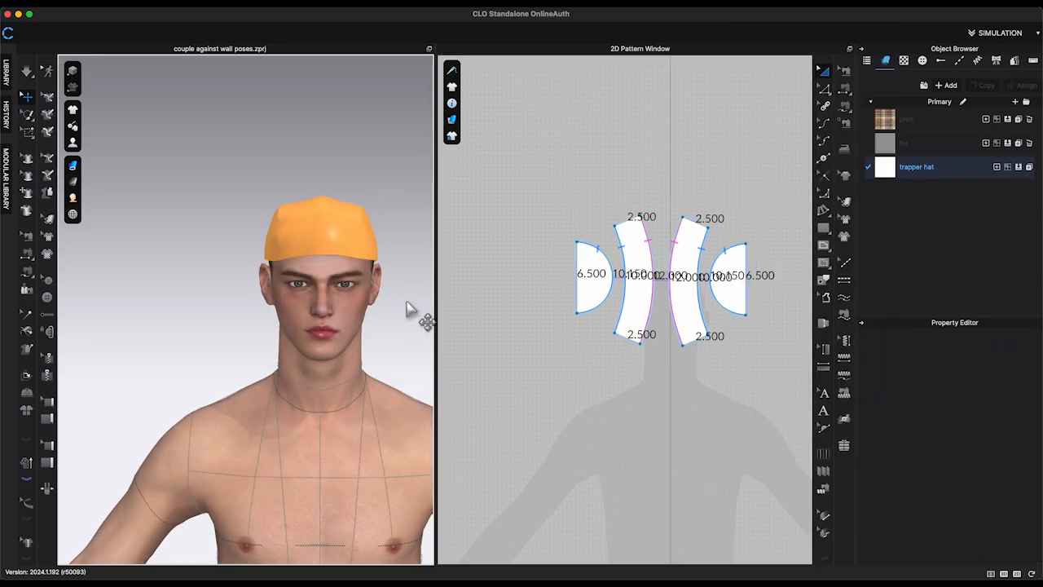
# - Simulate the strengthened crown and adjust its fit from the side and front of the head
pyautogui.moveTo(415, 302); pyautogui.dragTo(473, 310, button='right')
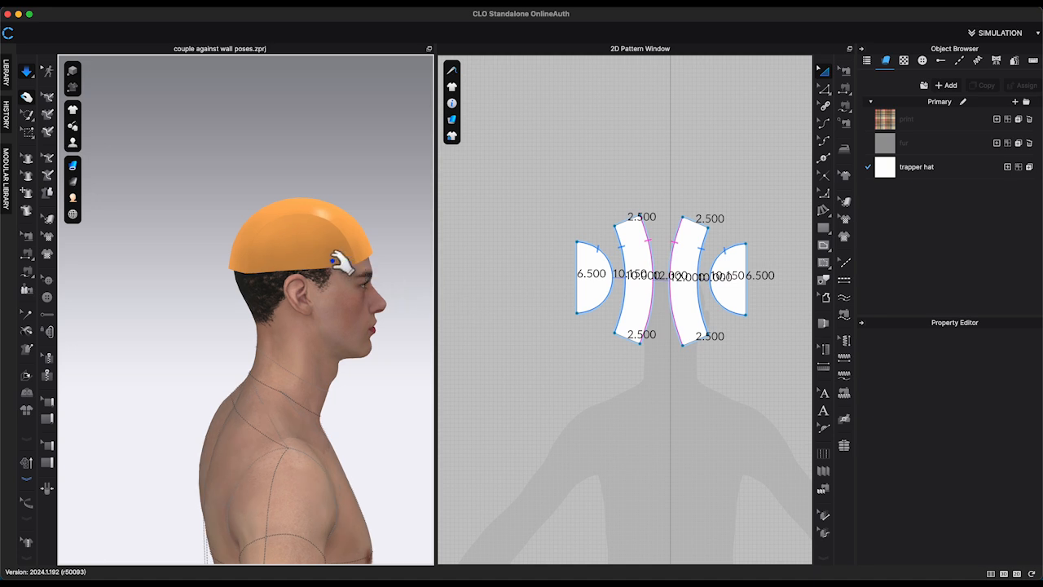
pyautogui.click(308, 245)
pyautogui.moveTo(309, 245); pyautogui.dragTo(254, 262, button='right')
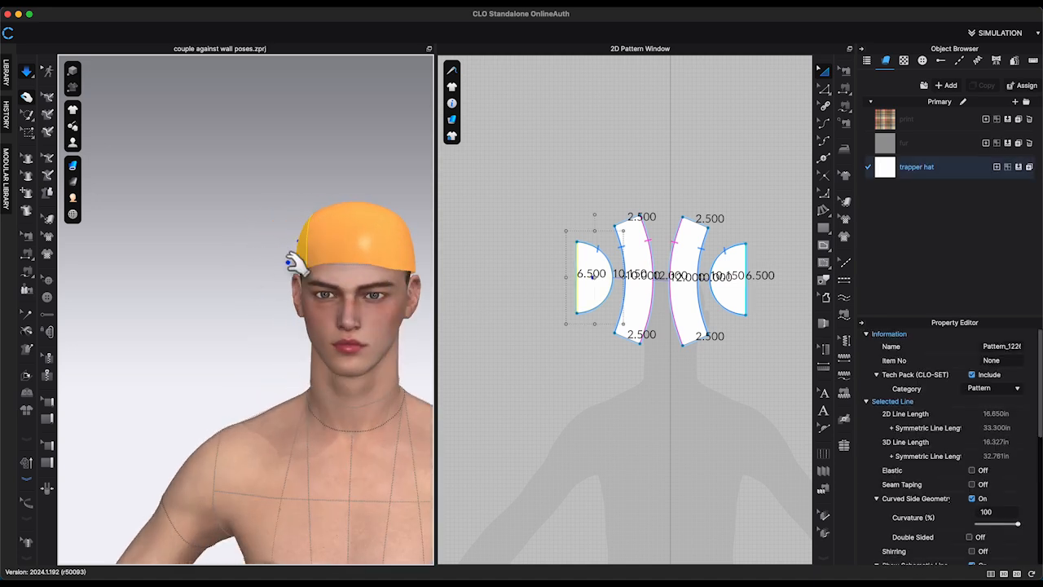
pyautogui.press('space')
pyautogui.click(396, 181)
pyautogui.moveTo(408, 240); pyautogui.dragTo(370, 230, button='middle')
pyautogui.scroll(-1, 405, 251)
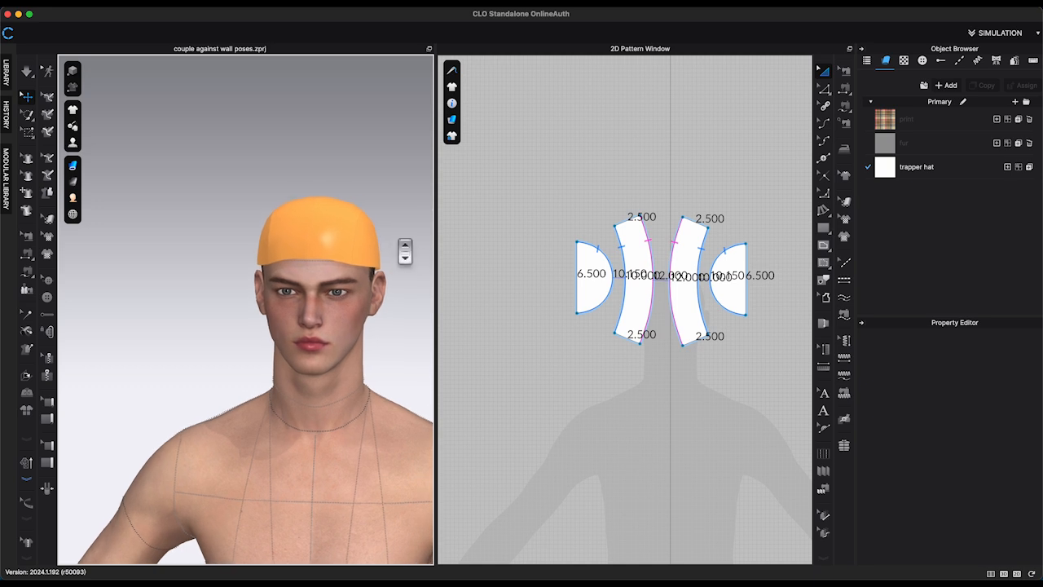
# - Measure the combined length of the strip's short end and the half-round side panel's straight edge
pyautogui.moveTo(405, 251); pyautogui.dragTo(431, 256, button='right')
pyautogui.click(827, 90)
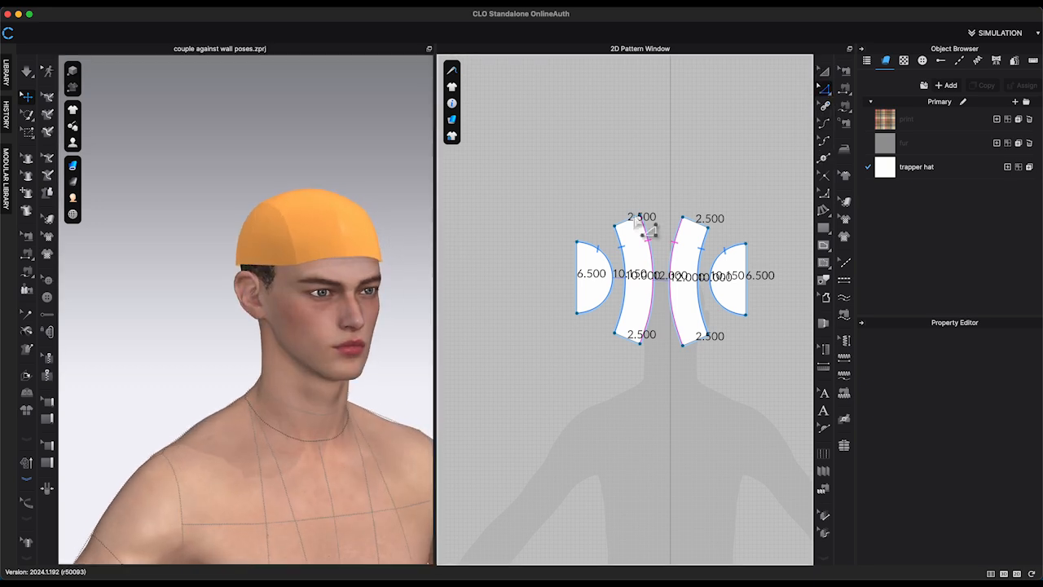
pyautogui.click(596, 294)
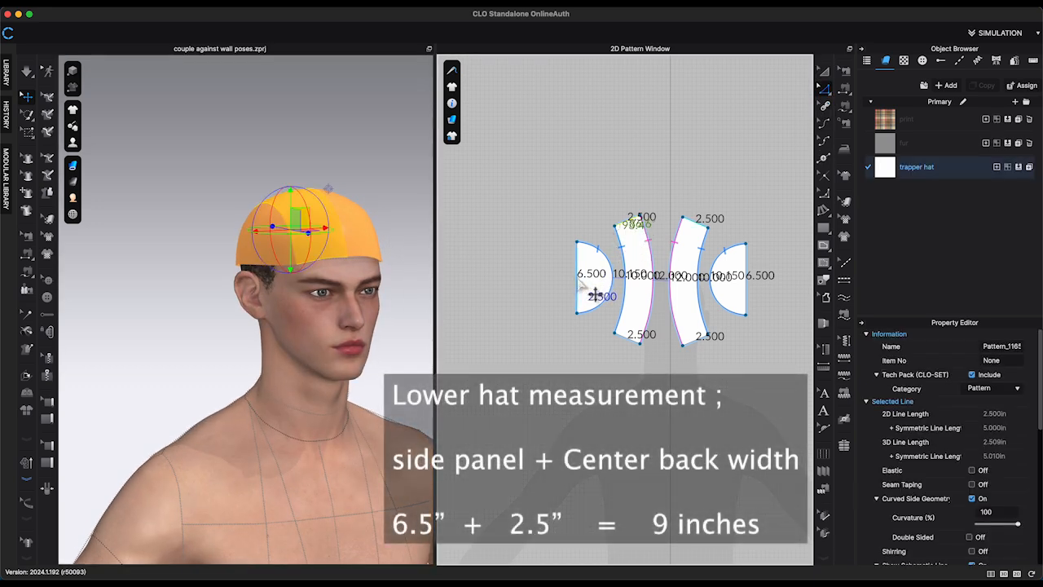
pyautogui.keyDown('shift'); pyautogui.click(596, 300); pyautogui.keyUp('shift')
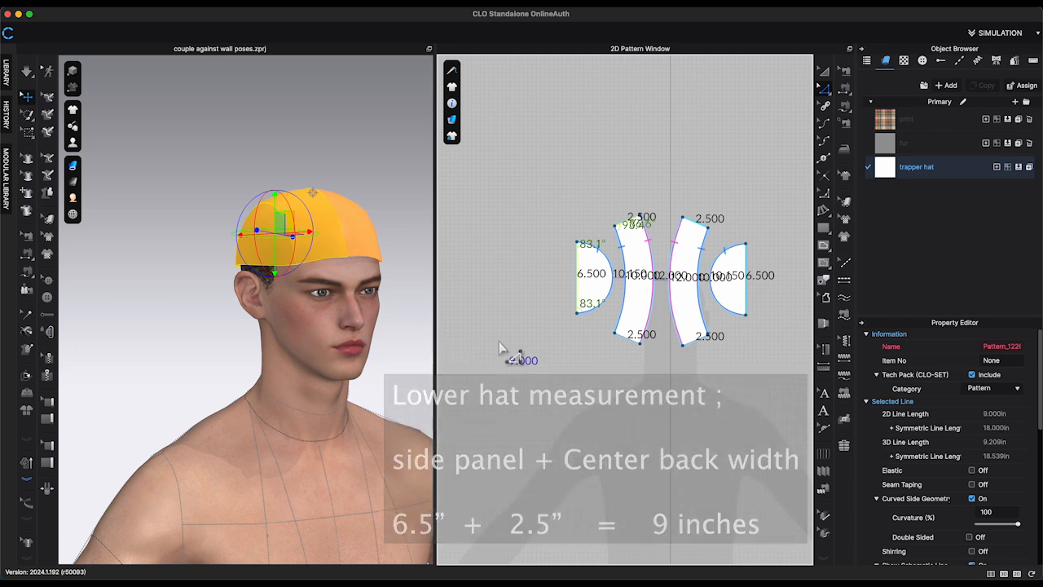
# - Create a rectangular pattern 9 in wide and 8 in high below the half-round side panel
pyautogui.click(556, 374)
pyautogui.click(612, 434)
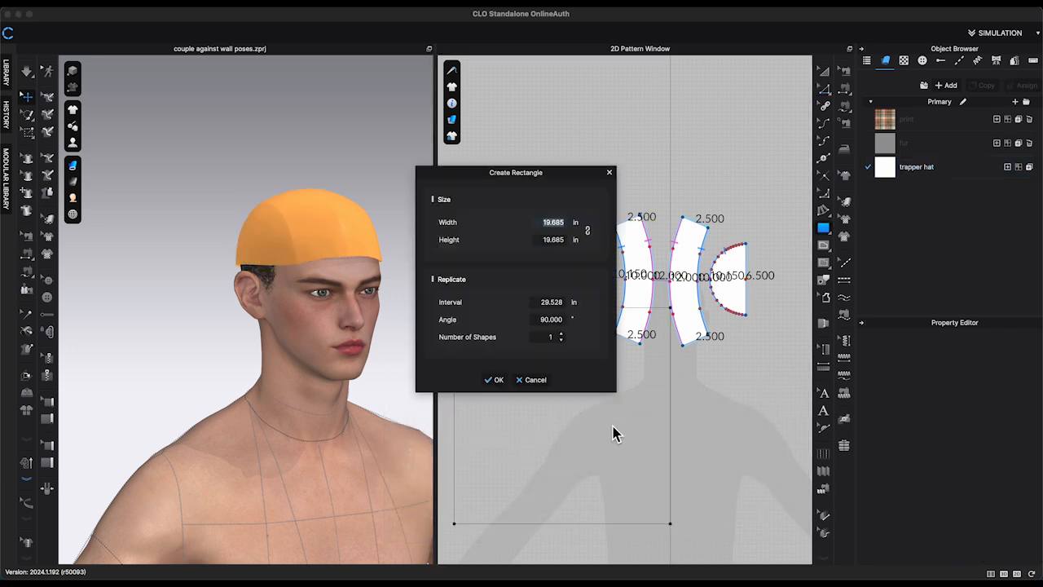
pyautogui.write('9')
pyautogui.press('Tab')
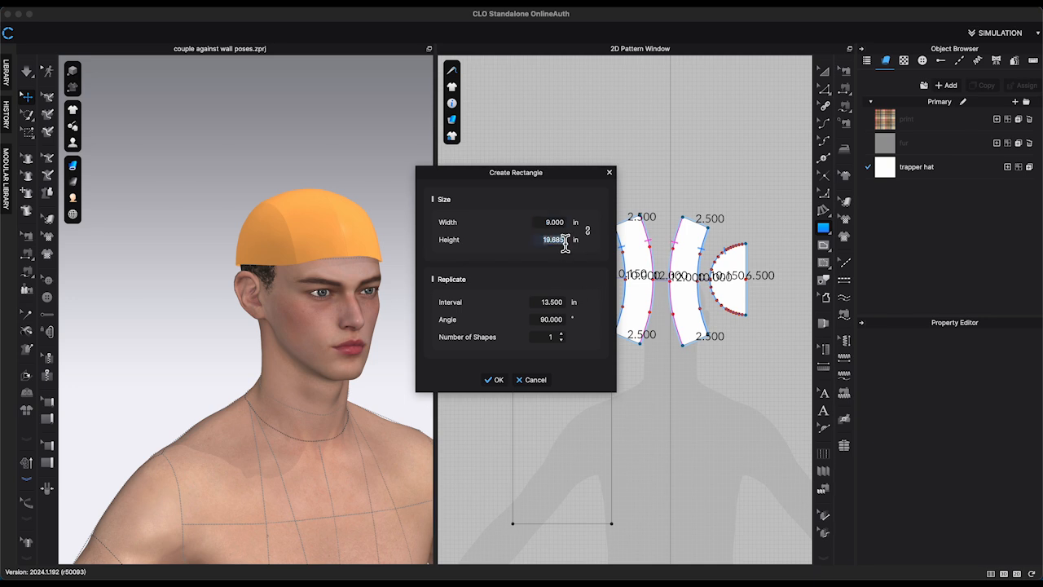
pyautogui.click(497, 380)
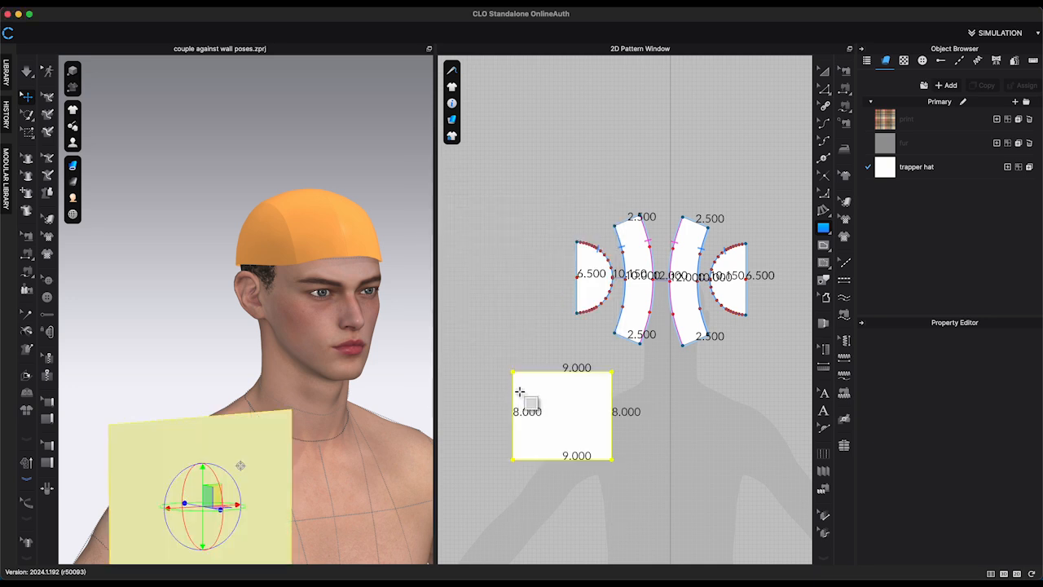
# - Place the rectangular panel curved around the side of the avatar's head and adjust its position under the crown
pyautogui.moveTo(269, 417); pyautogui.dragTo(319, 493, button='right')
pyautogui.moveTo(318, 493); pyautogui.dragTo(277, 342)
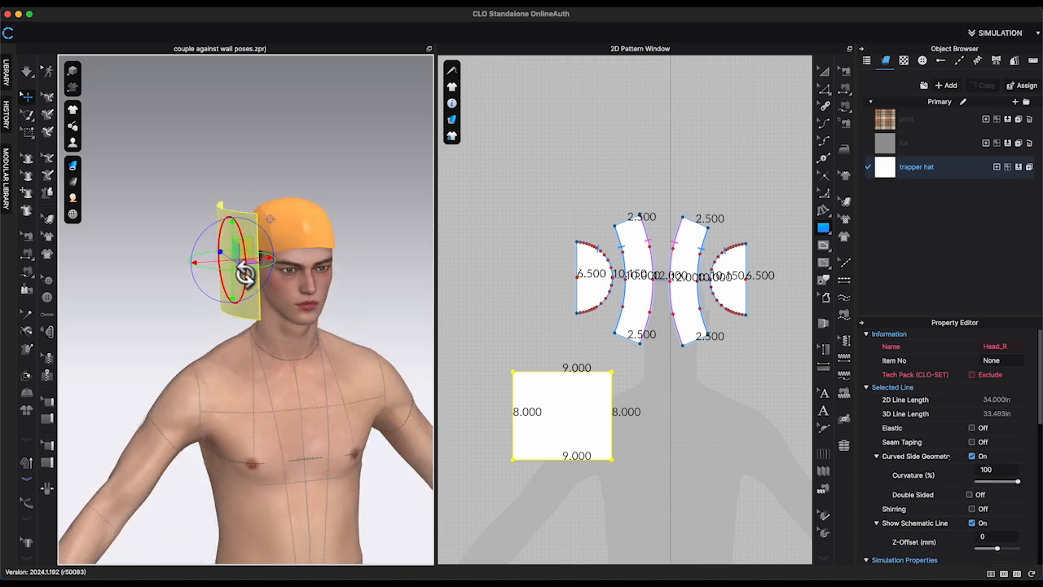
pyautogui.moveTo(240, 261); pyautogui.dragTo(242, 289)
pyautogui.moveTo(249, 290); pyautogui.dragTo(285, 285, button='right')
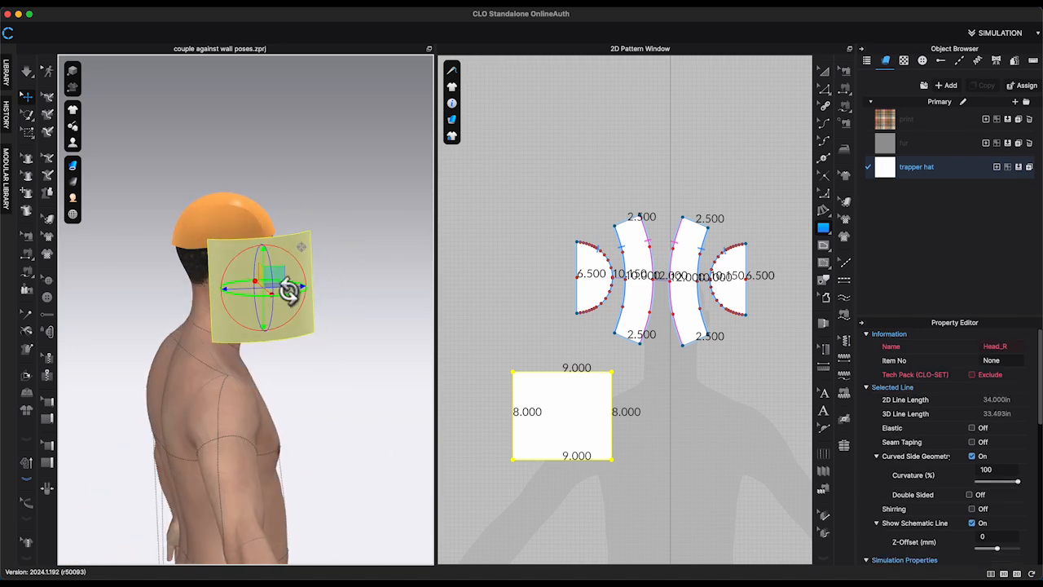
pyautogui.moveTo(675, 440); pyautogui.dragTo(669, 436)
pyautogui.scroll(3, 670, 437)
pyautogui.moveTo(702, 365); pyautogui.dragTo(747, 368, button='middle')
pyautogui.moveTo(712, 425); pyautogui.dragTo(748, 490)
pyautogui.press('super+z')
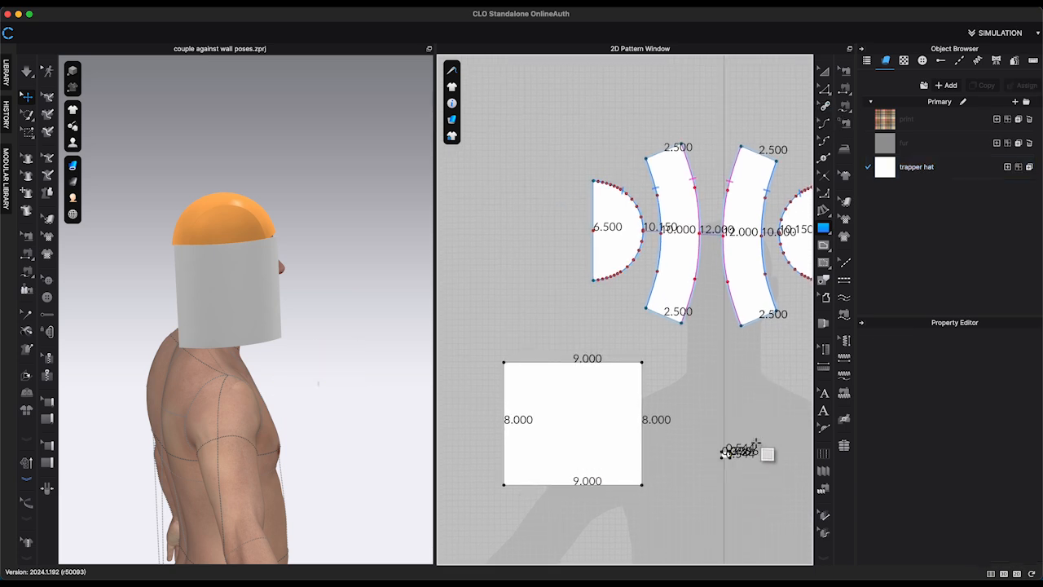
pyautogui.click(825, 86)
pyautogui.click(725, 455)
pyautogui.press('Delete')
# - Draw an L-shaped internal line, about 4.98 in across and 4 in down, around the rectangle's lower back corner
pyautogui.scroll(2, 666, 460)
pyautogui.moveTo(710, 461); pyautogui.dragTo(762, 462, button='middle')
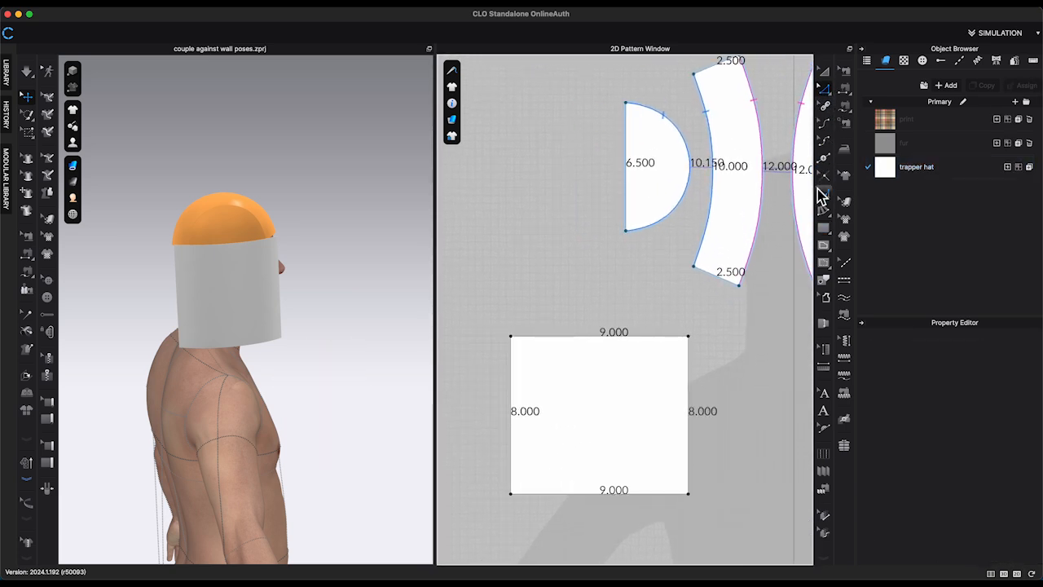
pyautogui.click(824, 244)
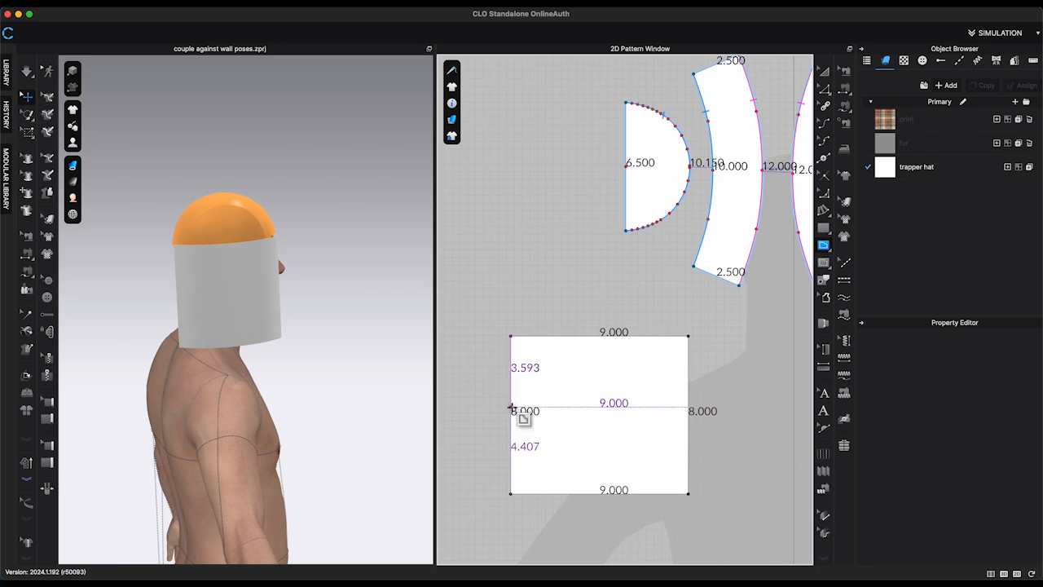
pyautogui.click(610, 414)
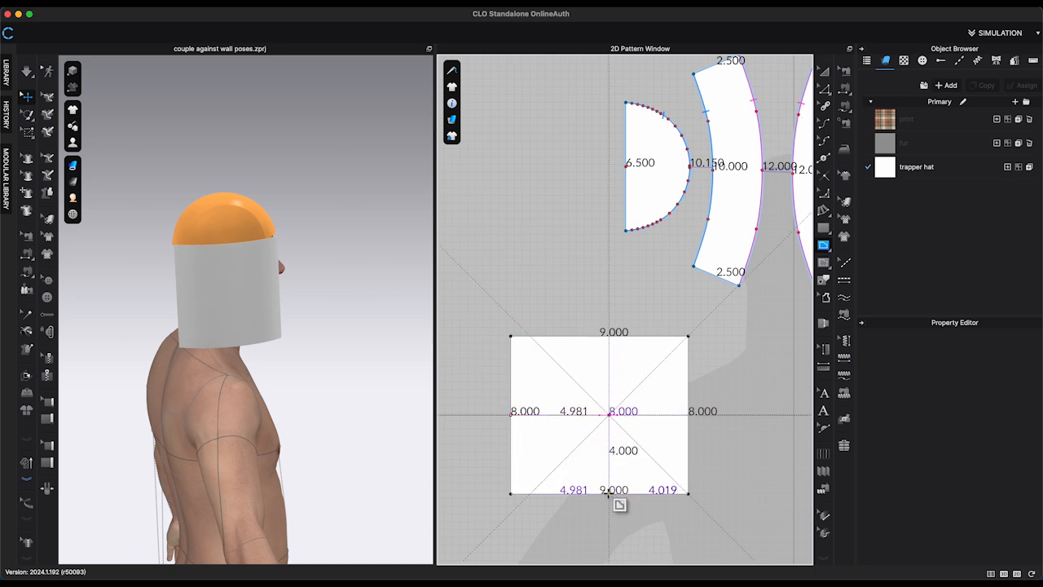
pyautogui.click(611, 493)
# - Cut the rectangle along the L-shaped internal line and delete the separated corner piece
pyautogui.rightClick(587, 422)
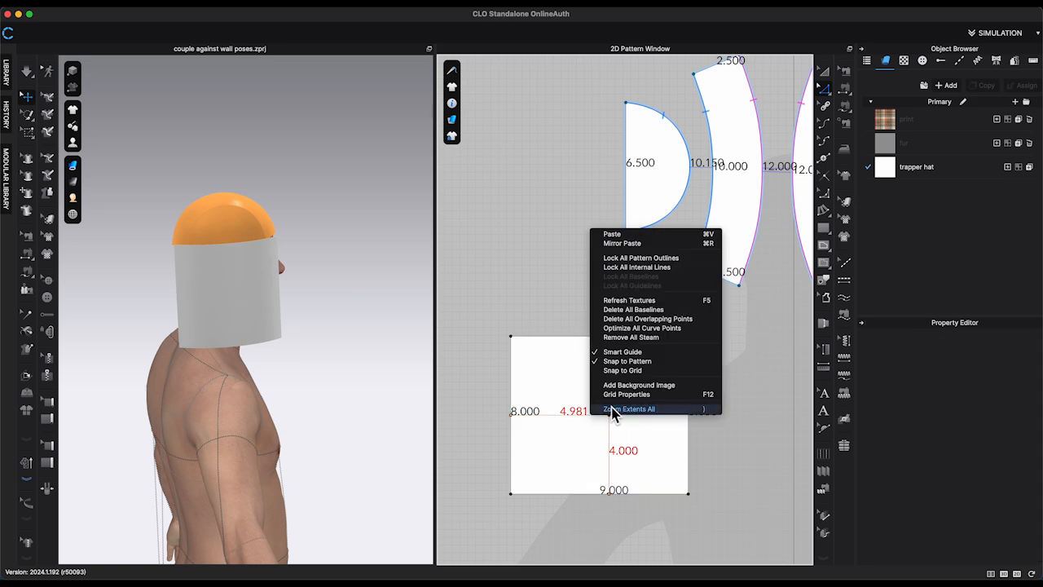
pyautogui.click(612, 408)
pyautogui.rightClick(613, 437)
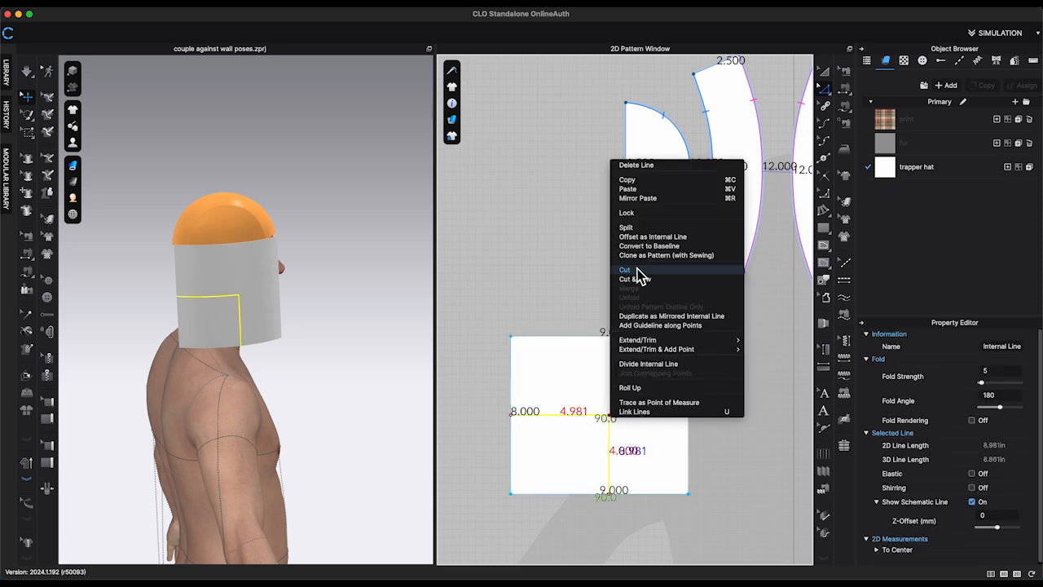
pyautogui.click(641, 272)
pyautogui.click(608, 444)
pyautogui.press('Delete')
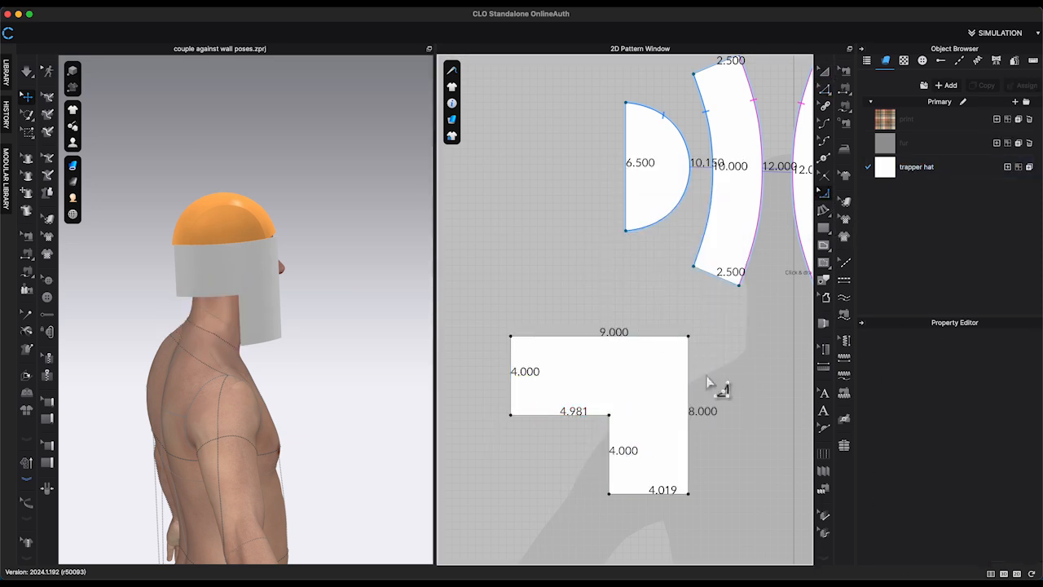
# - Round the ear flap's lower corners and inner corner, and convert the points between the curves to curve points
pyautogui.moveTo(611, 501); pyautogui.dragTo(623, 473)
pyautogui.moveTo(609, 416); pyautogui.dragTo(591, 438)
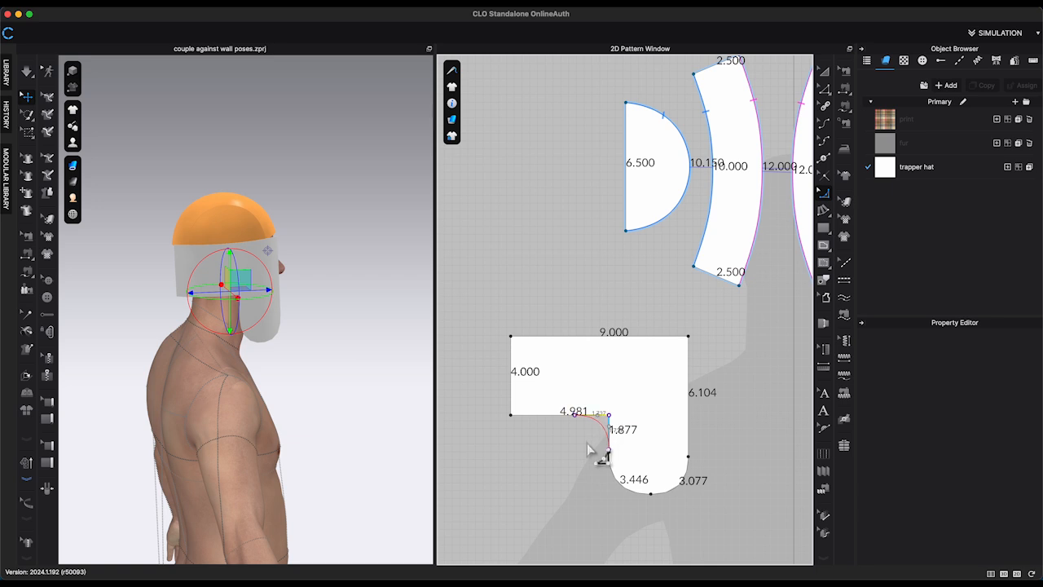
pyautogui.moveTo(657, 469); pyautogui.dragTo(659, 467)
pyautogui.click(824, 89)
pyautogui.moveTo(570, 428); pyautogui.dragTo(692, 461)
pyautogui.rightClick(691, 458)
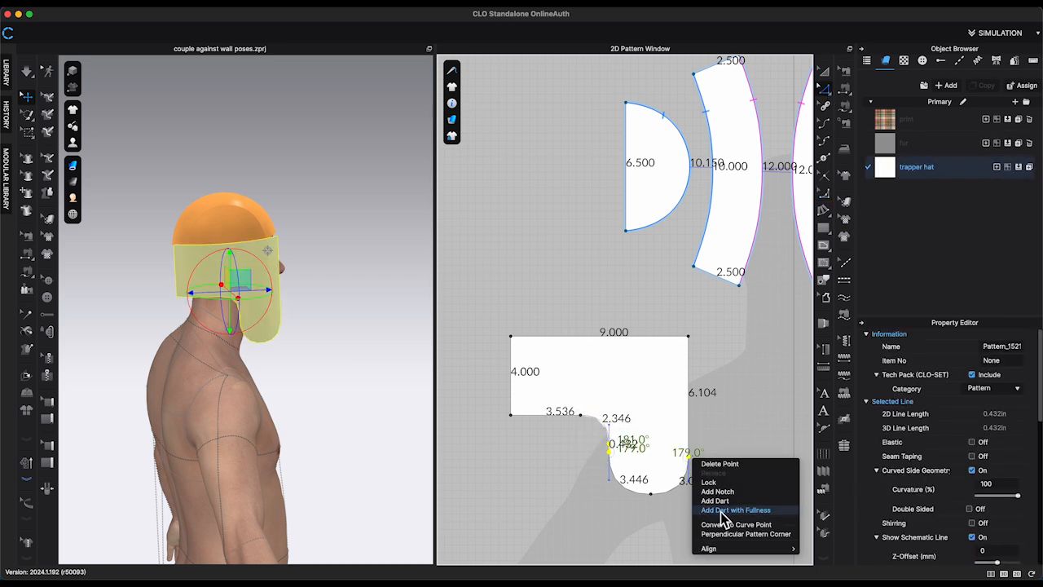
pyautogui.click(725, 524)
pyautogui.rightClick(581, 422)
pyautogui.click(629, 496)
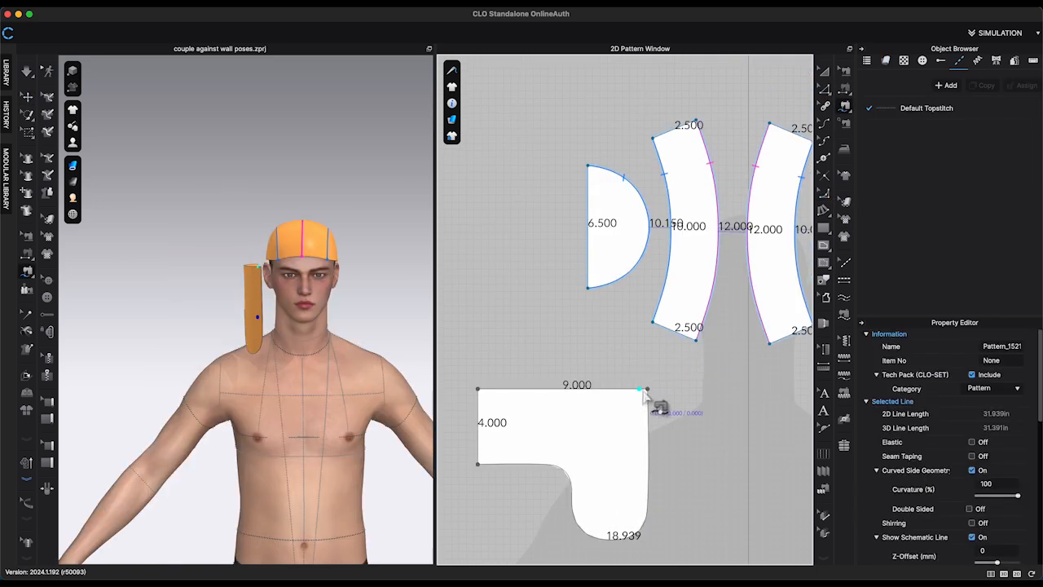
# - Sew the ear-flap panel's 9 in top edge to the half-round panel's straight edge and the strip's 2.5 in end
pyautogui.click(643, 390)
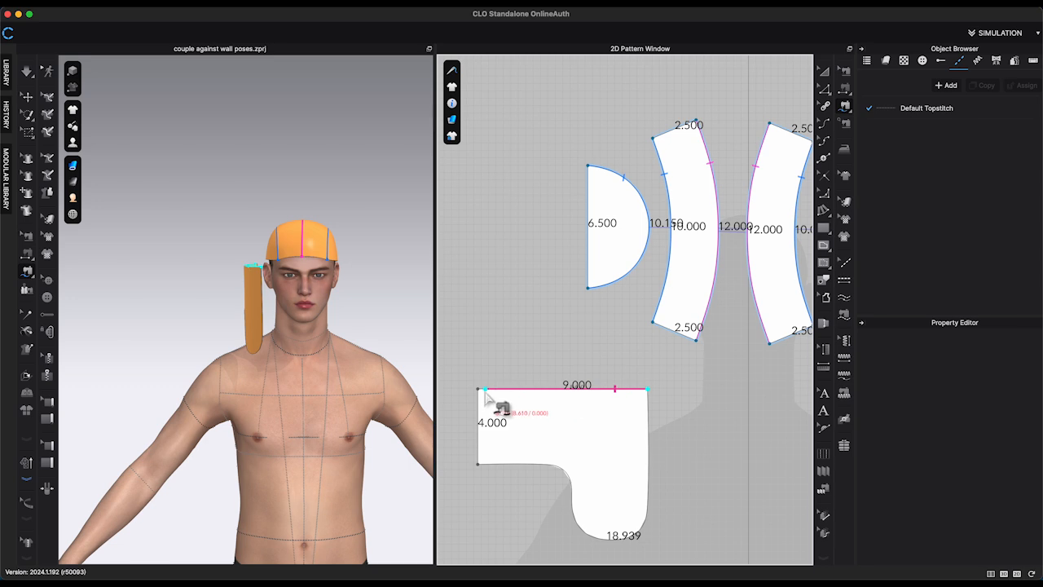
pyautogui.click(587, 203)
pyautogui.keyDown('shift'); pyautogui.click(653, 139); pyautogui.keyUp('shift')
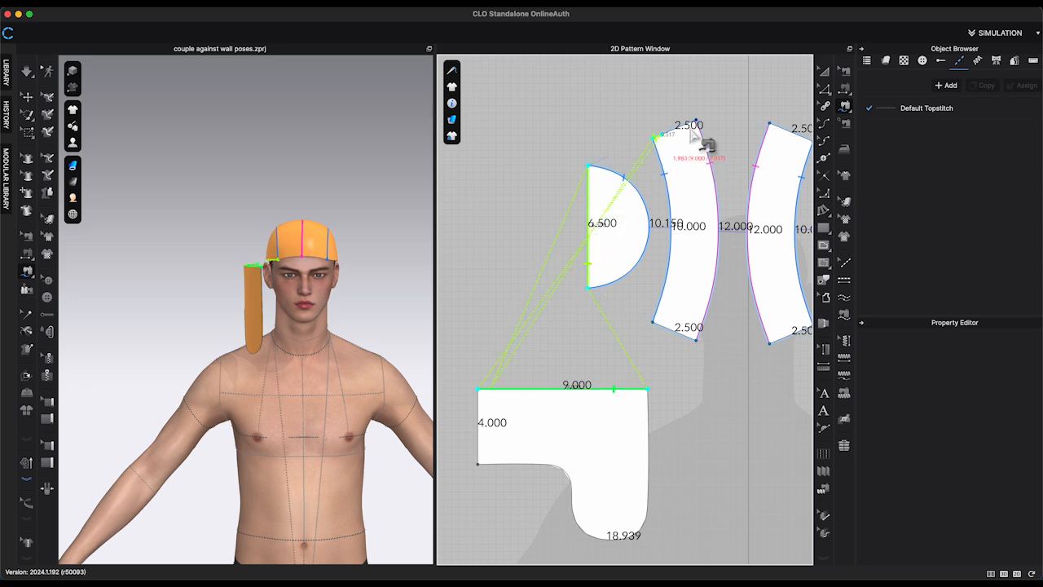
pyautogui.keyDown('shift'); pyautogui.click(696, 121); pyautogui.keyUp('shift')
# - Clone the ear-flap panel as a symmetric pattern with sewing and place the clone opposite the original
pyautogui.scroll(-5, 703, 295)
pyautogui.scroll(-1, 731, 395)
pyautogui.moveTo(732, 395); pyautogui.dragTo(656, 401, button='middle')
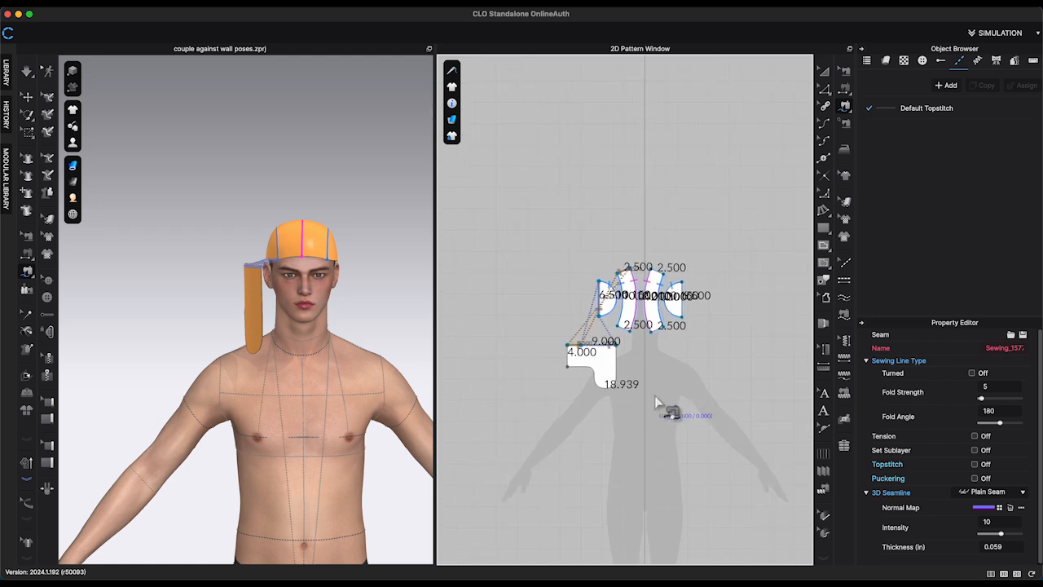
pyautogui.press('a')
pyautogui.click(608, 366)
pyautogui.rightClick(609, 365)
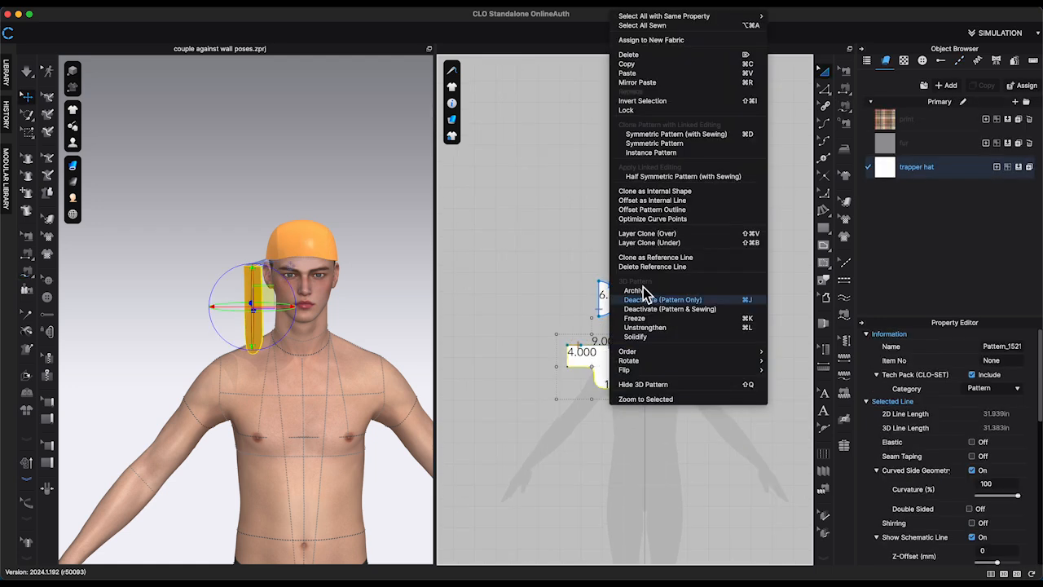
pyautogui.click(677, 135)
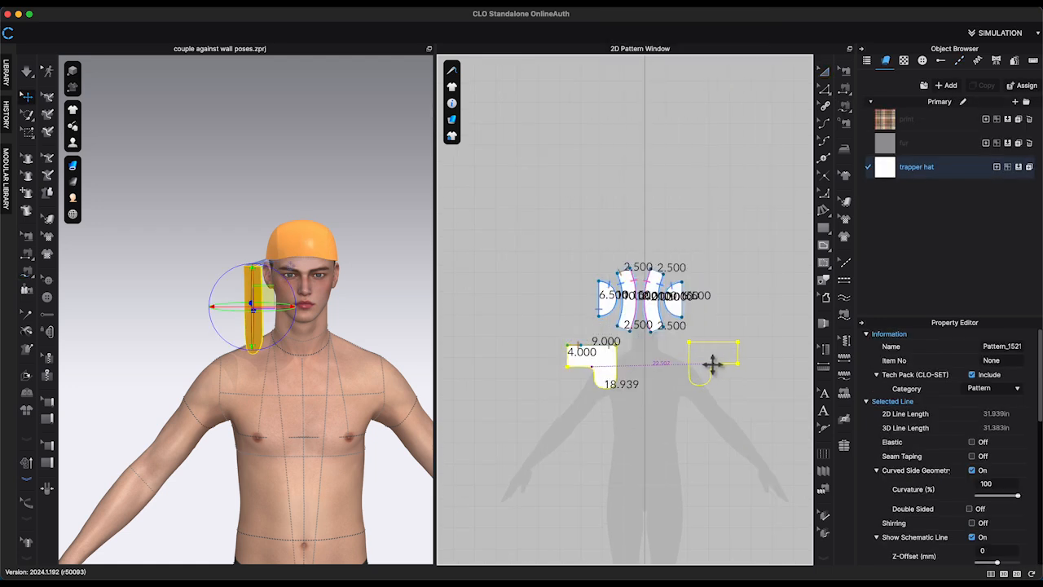
pyautogui.click(684, 366)
# - Sew the cloned ear flap's 9 in top edge to the opposite half-round panel's straight edge and strip's 2.5 in end
pyautogui.moveTo(407, 352); pyautogui.dragTo(359, 353, button='right')
pyautogui.click(845, 105)
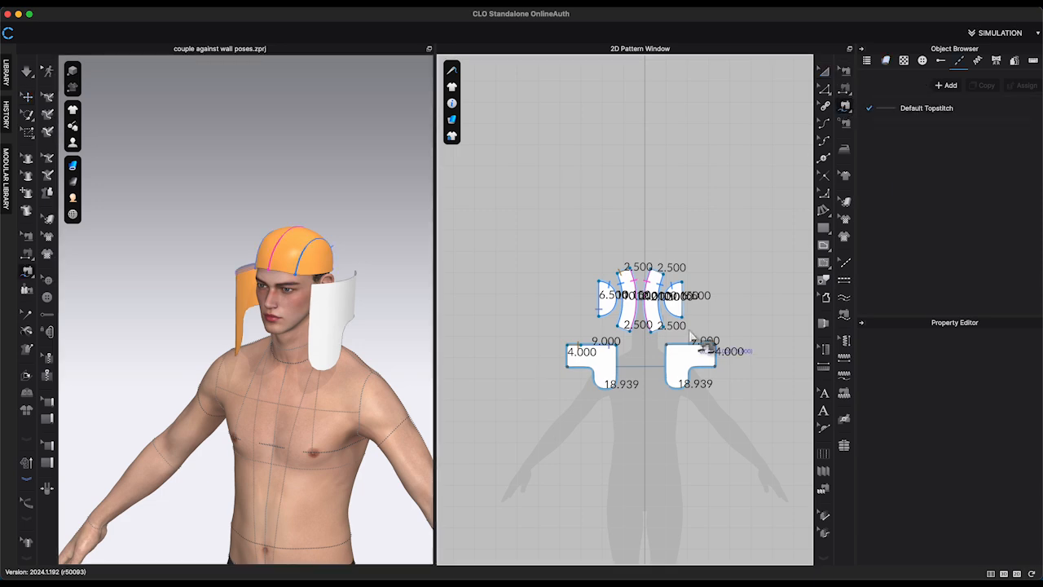
pyautogui.scroll(1, 714, 347)
pyautogui.click(714, 344)
pyautogui.click(662, 344)
pyautogui.keyDown('shift'); pyautogui.click(679, 314); pyautogui.keyUp('shift')
pyautogui.keyDown('shift'); pyautogui.click(679, 274); pyautogui.keyUp('shift')
pyautogui.keyDown('shift'); pyautogui.click(658, 266); pyautogui.keyUp('shift')
pyautogui.keyDown('shift'); pyautogui.click(645, 260); pyautogui.keyUp('shift')
# - Strengthen the cloned ear-flap panel in 3D
pyautogui.moveTo(404, 302); pyautogui.dragTo(444, 300, button='right')
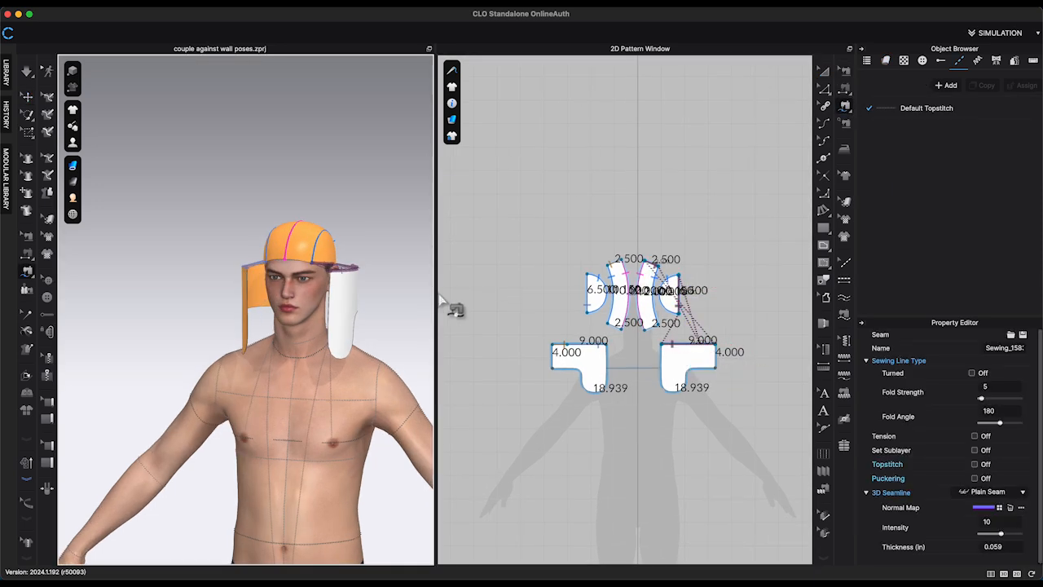
pyautogui.click(27, 98)
pyautogui.rightClick(342, 293)
pyautogui.click(395, 96)
pyautogui.moveTo(358, 256); pyautogui.dragTo(321, 252, button='right')
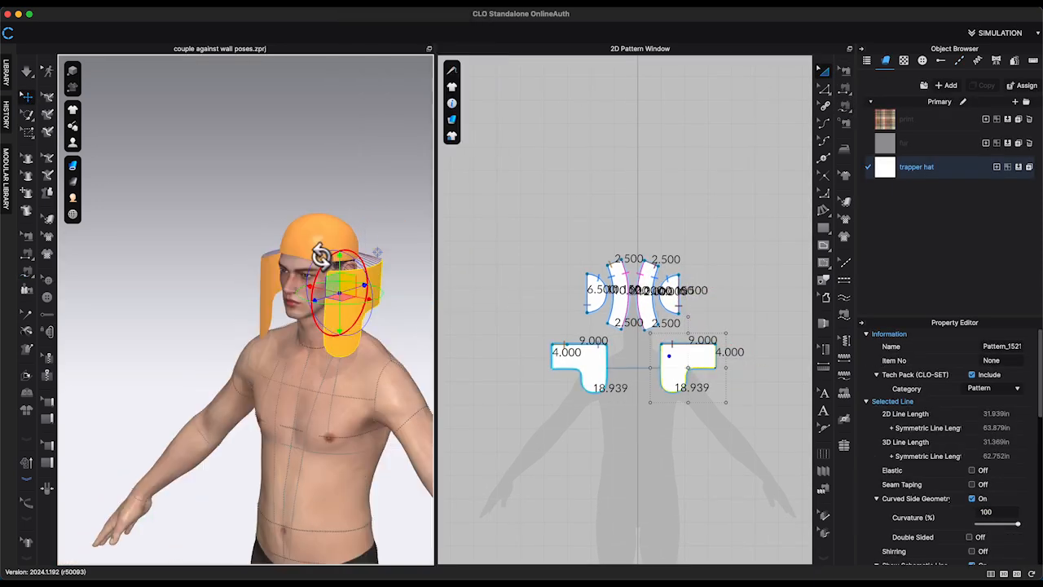
# - Freeze the two central crown strips in 3D
pyautogui.press('2')
pyautogui.click(289, 253)
pyautogui.keyDown('shift'); pyautogui.click(286, 255); pyautogui.keyUp('shift')
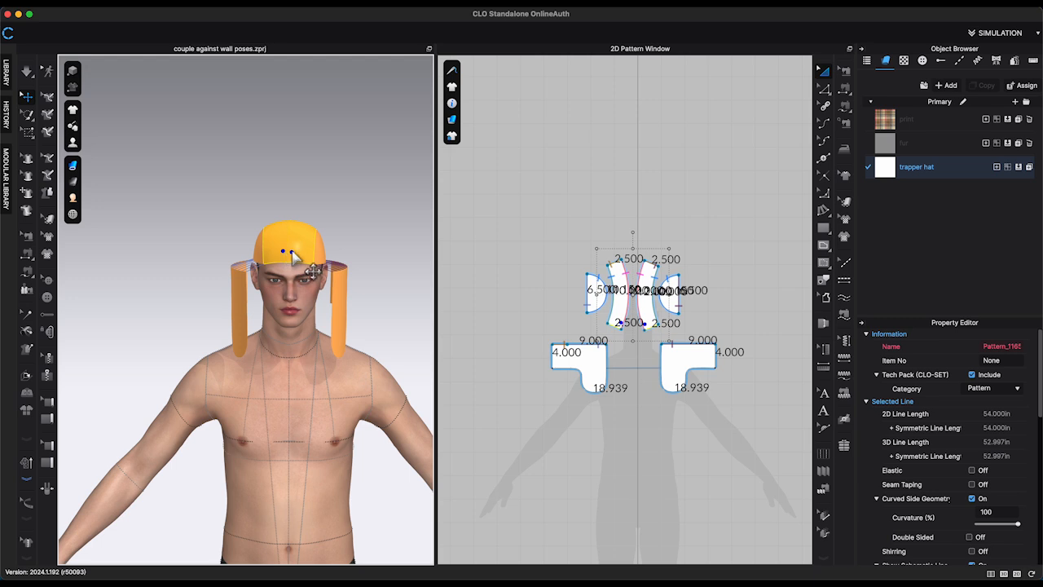
pyautogui.rightClick(291, 256)
pyautogui.click(329, 331)
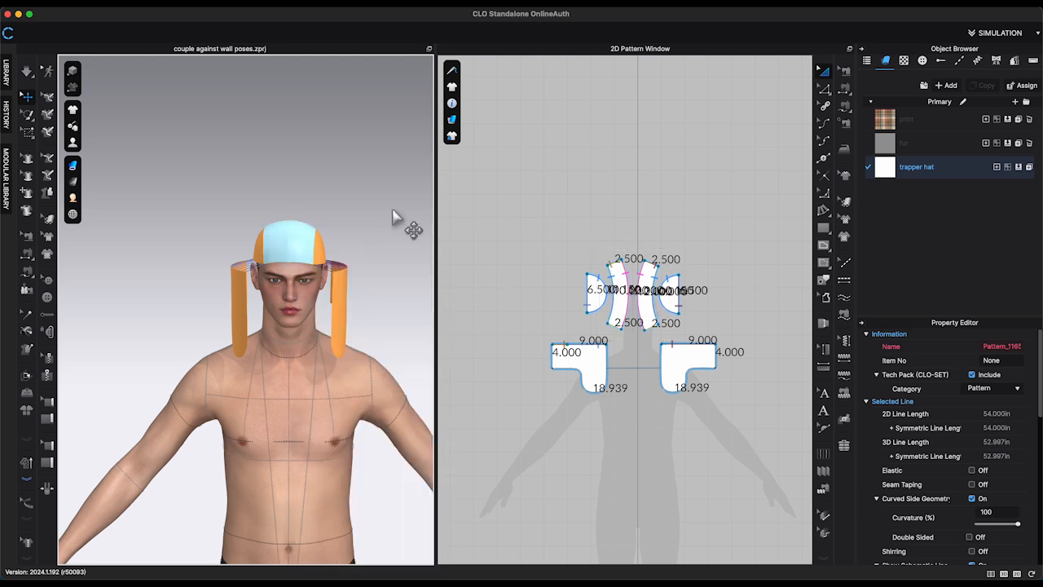
# - Simulate the hat and pull the ear-flap panels into shape around the avatar's head
pyautogui.press('space')
pyautogui.moveTo(389, 235); pyautogui.dragTo(365, 264, button='right')
pyautogui.click(361, 258)
pyautogui.moveTo(366, 264); pyautogui.dragTo(412, 254)
pyautogui.click(528, 324)
pyautogui.press('2')
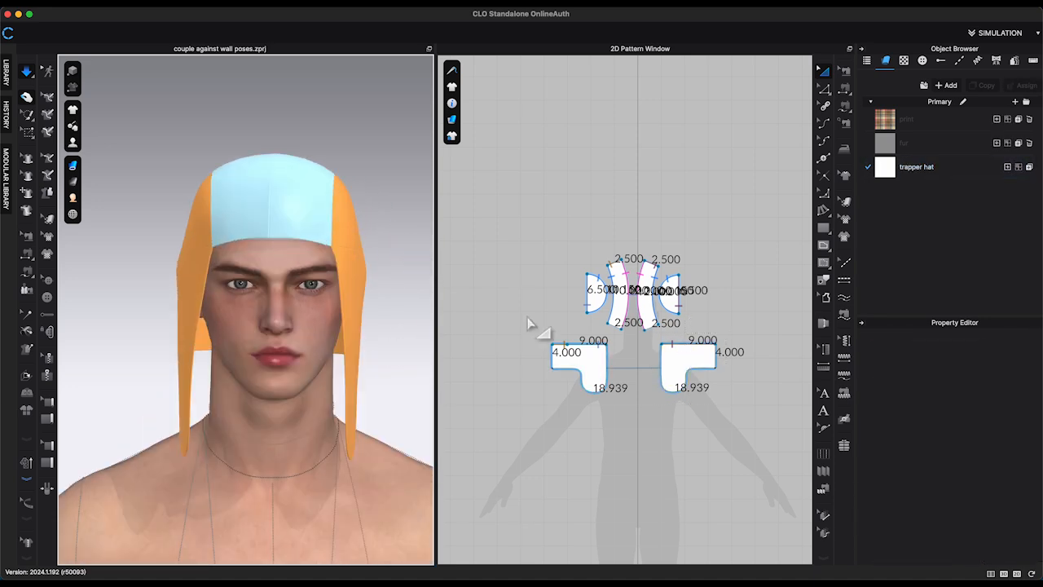
# - Create a rectangle 5 in wide and 3 in high below the ear-flap panels for the front flap
pyautogui.scroll(3, 705, 316)
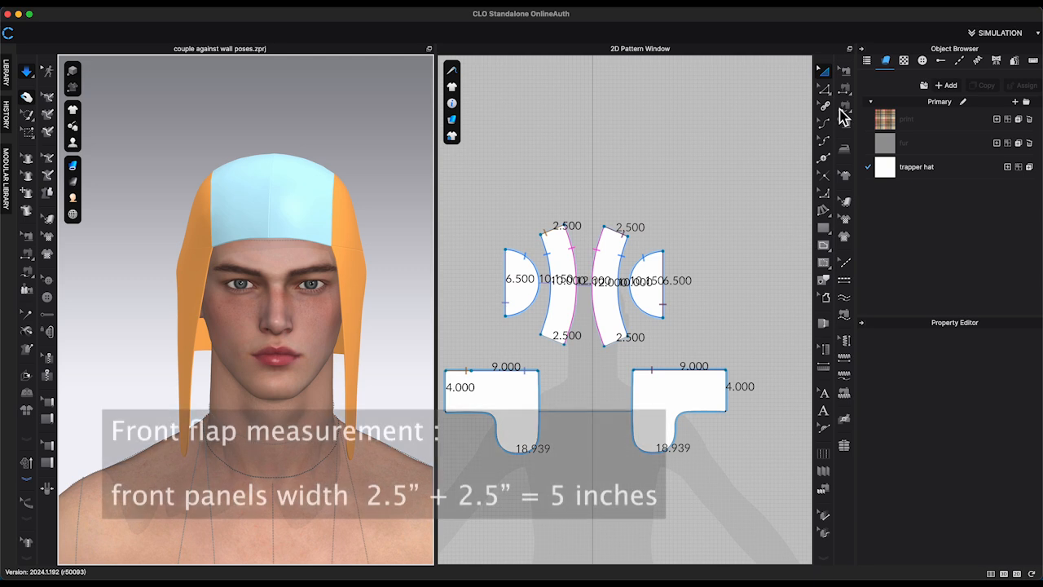
pyautogui.click(561, 505)
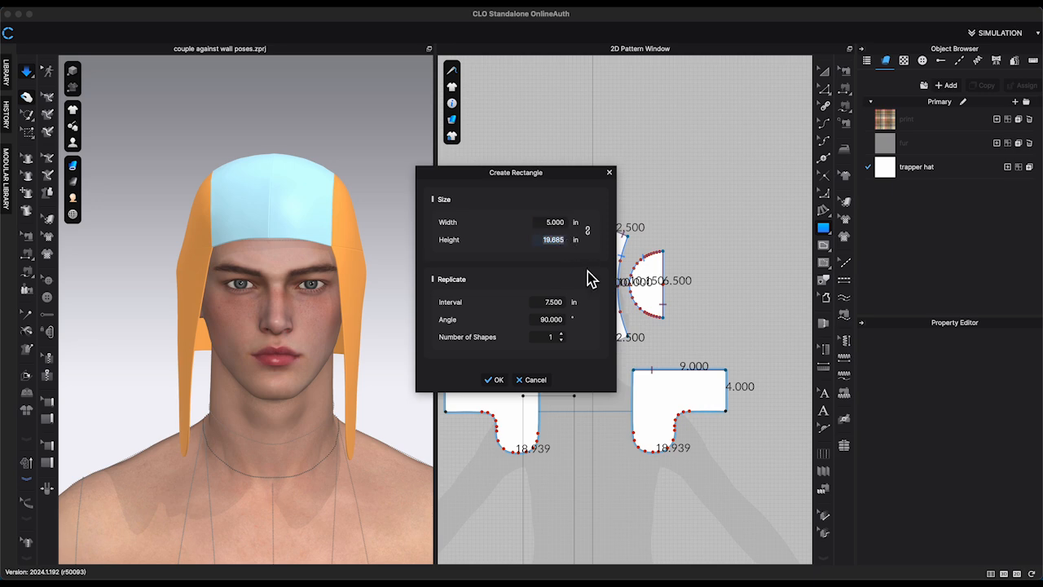
pyautogui.click(497, 380)
# - Round both upper corners of the 5 by 3 in front flap, using 1.75 in for Line 1
pyautogui.scroll(5, 661, 461)
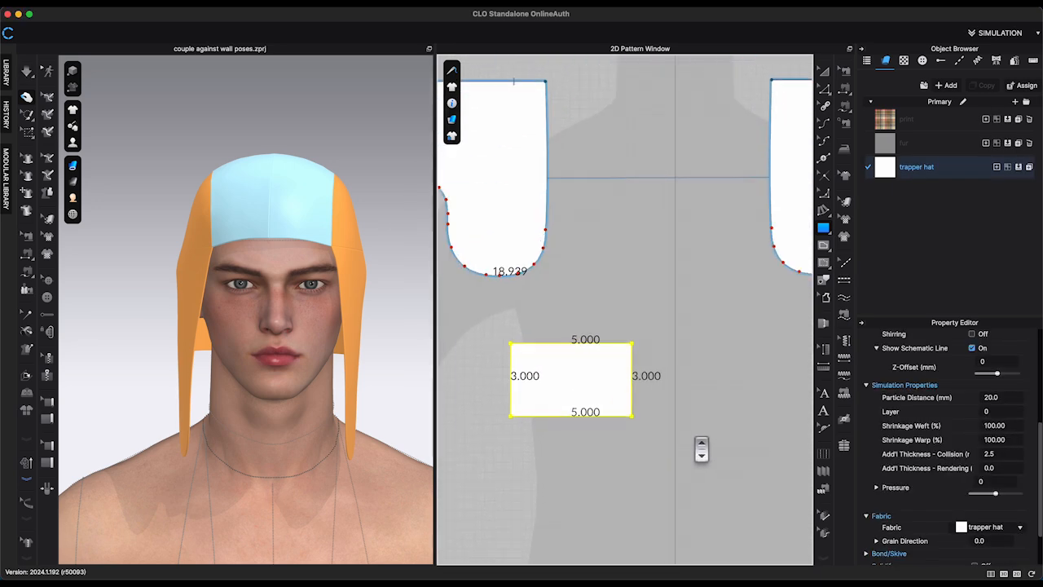
pyautogui.moveTo(513, 346); pyautogui.dragTo(525, 397)
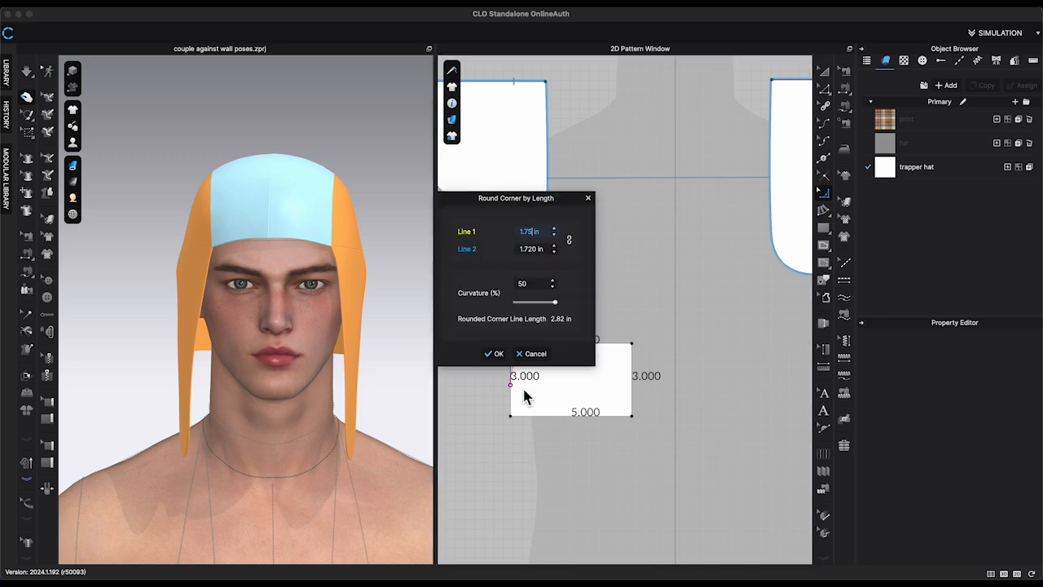
pyautogui.write('1.75')
pyautogui.press('Return')
pyautogui.moveTo(632, 344); pyautogui.dragTo(609, 384)
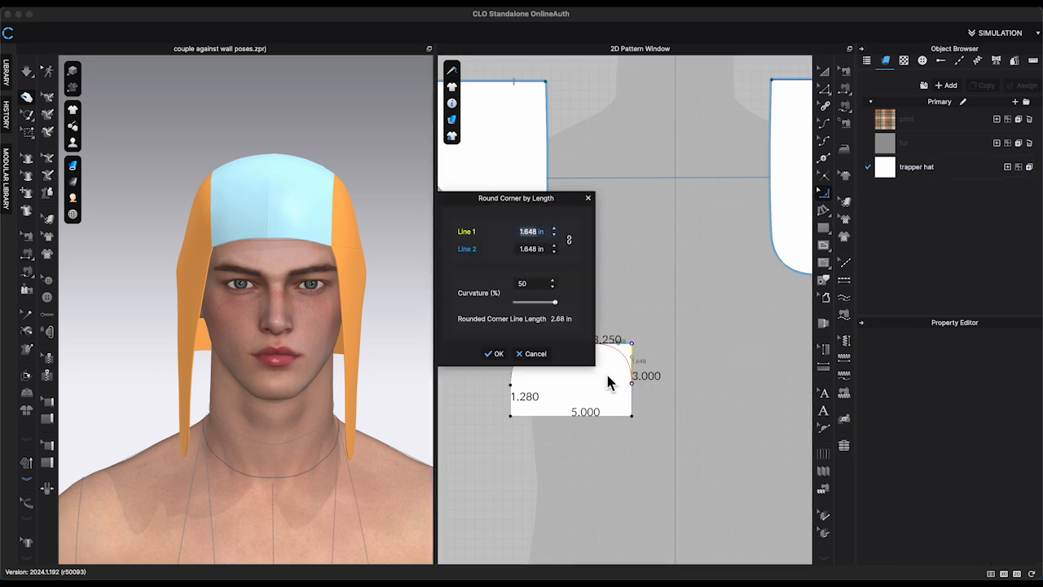
pyautogui.click(495, 355)
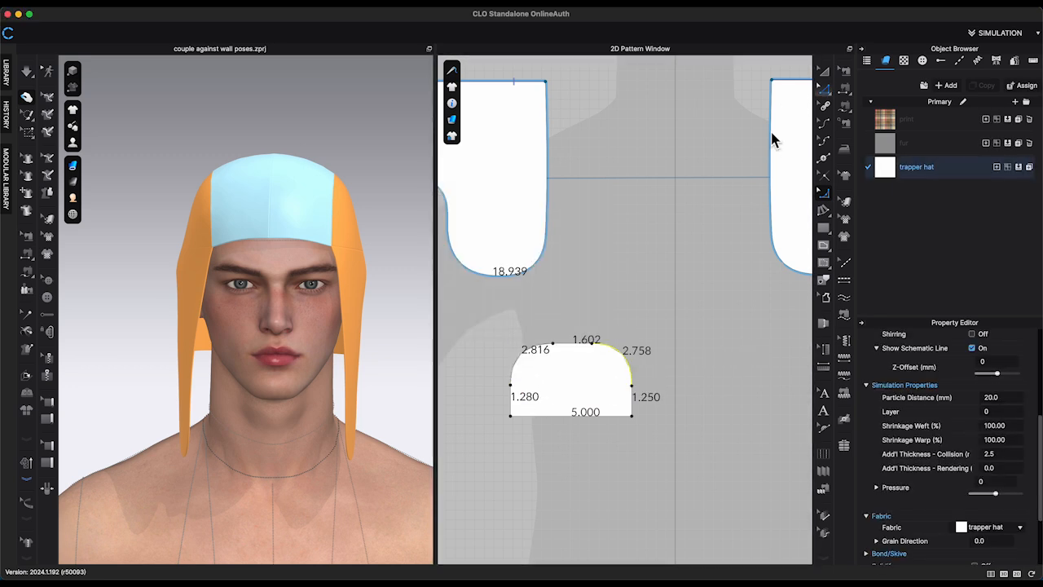
# - Convert the front flap's top and side points to curve points and strengthen the panel
pyautogui.rightClick(595, 347)
pyautogui.click(640, 422)
pyautogui.rightClick(635, 386)
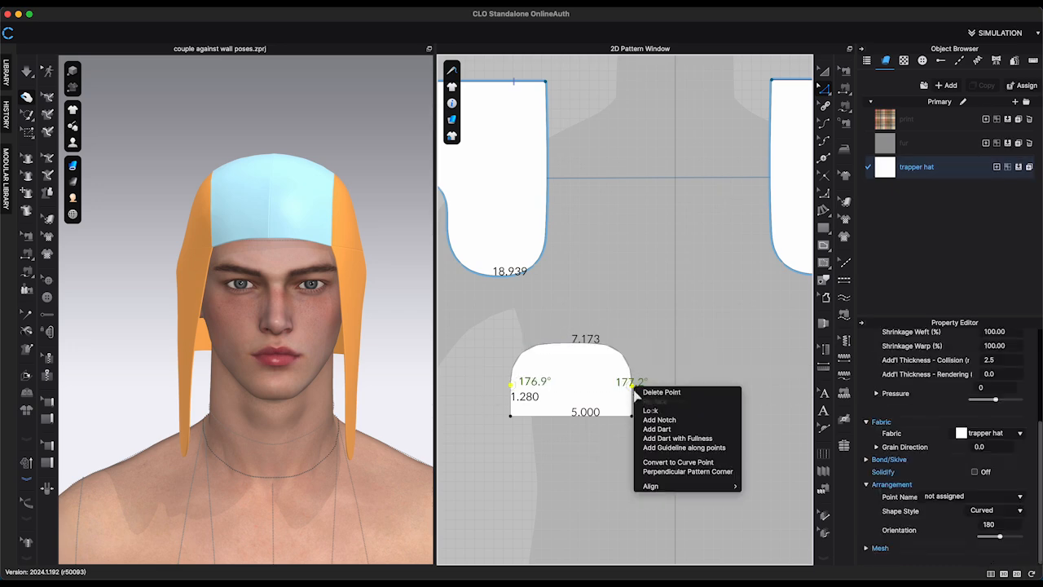
pyautogui.click(678, 462)
pyautogui.rightClick(594, 392)
pyautogui.click(636, 336)
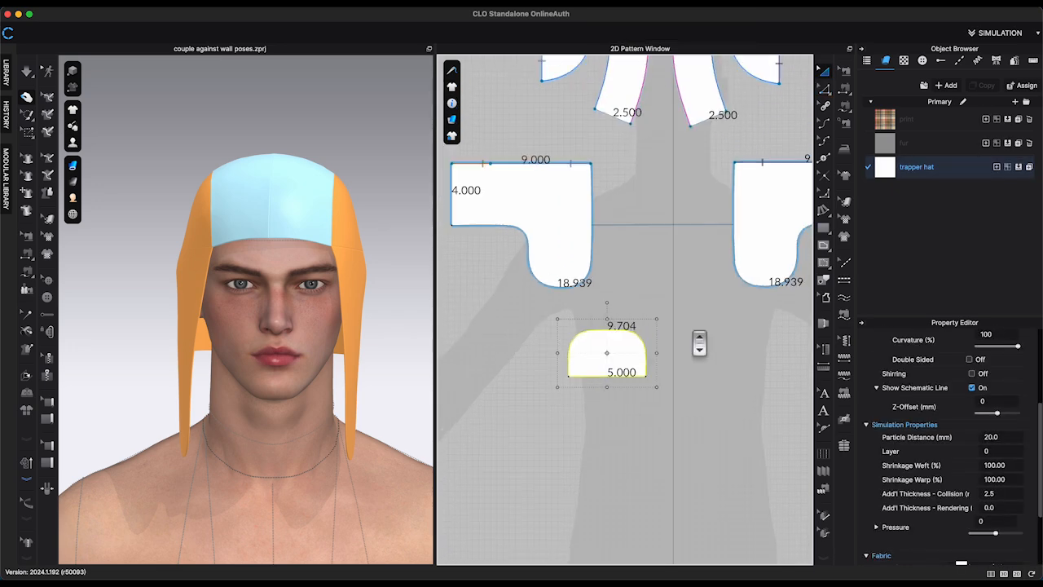
# - Sew the front flap's 5 in bottom edge to the front 2.5 in ends of the two crown strips
pyautogui.click(843, 108)
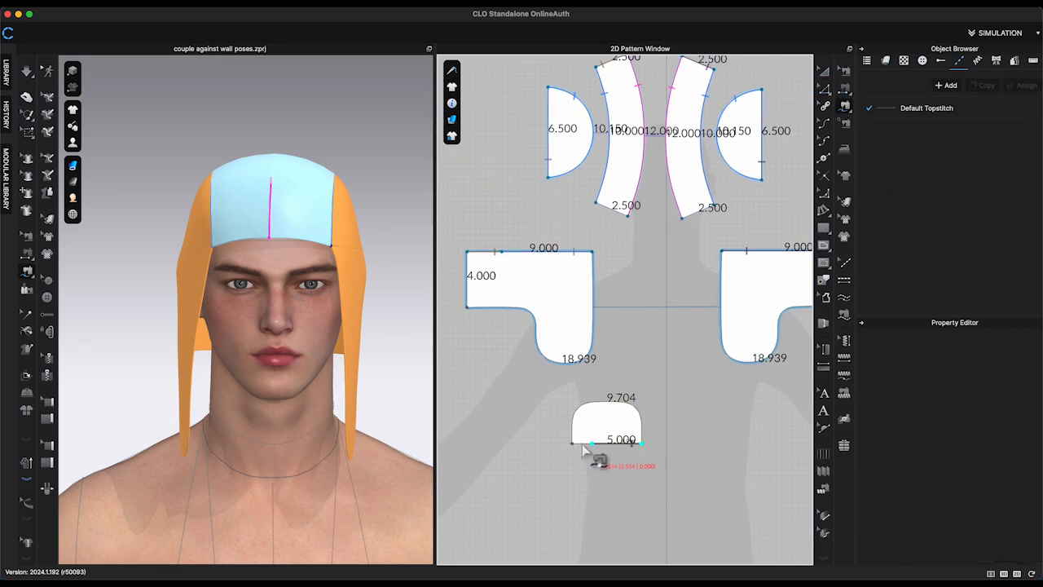
pyautogui.click(621, 212)
pyautogui.moveTo(343, 423); pyautogui.dragTo(396, 419, button='right')
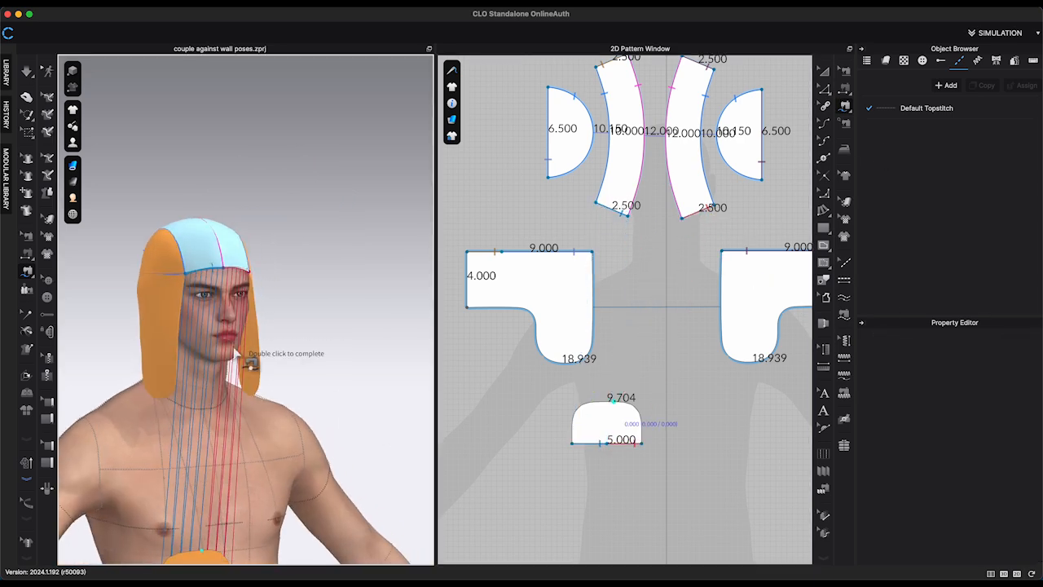
# - Position the front flap over the avatar's forehead in 3D and set its additional rendering thickness to 2.0 mm
pyautogui.moveTo(196, 554); pyautogui.dragTo(257, 326)
pyautogui.moveTo(247, 246); pyautogui.dragTo(198, 218)
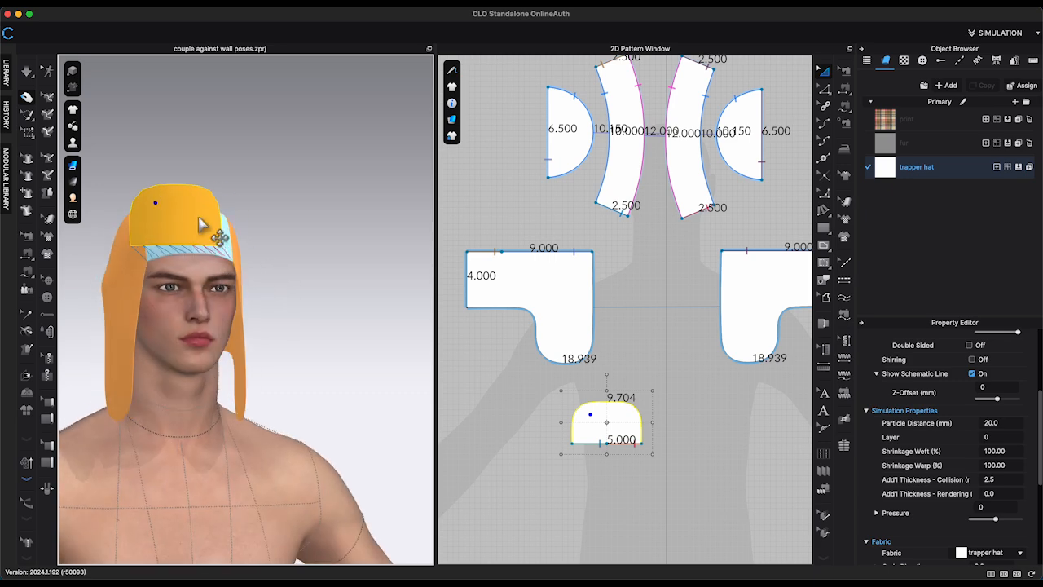
pyautogui.moveTo(287, 300); pyautogui.dragTo(210, 226, button='right')
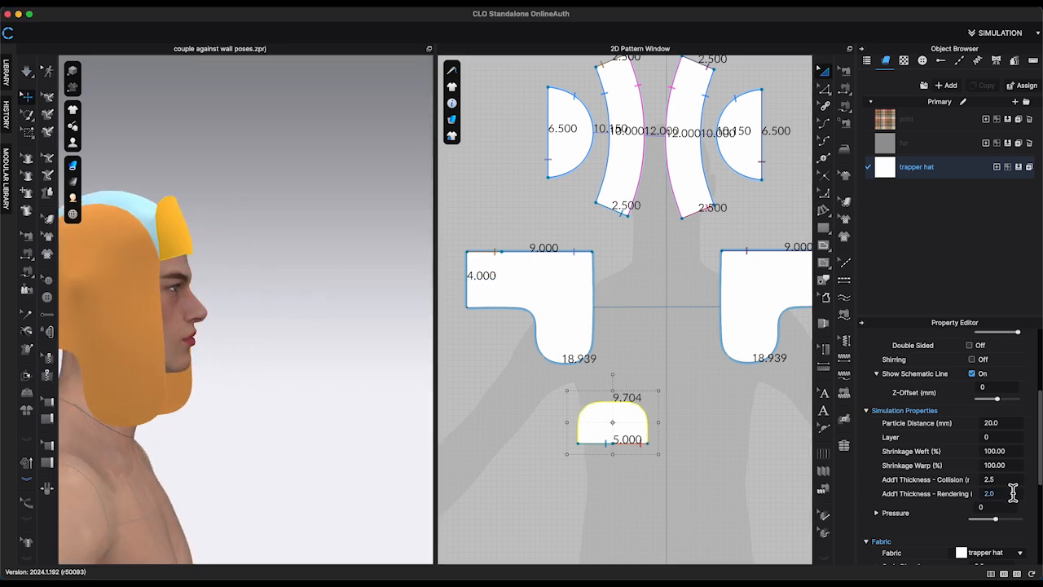
pyautogui.moveTo(391, 342); pyautogui.dragTo(366, 348, button='right')
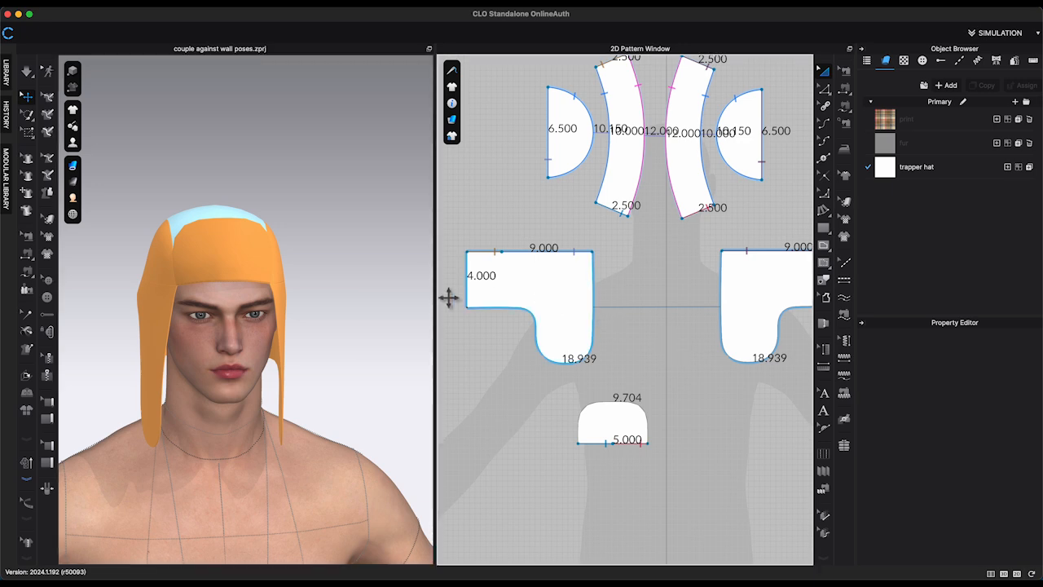
pyautogui.moveTo(432, 309); pyautogui.dragTo(392, 313, button='right')
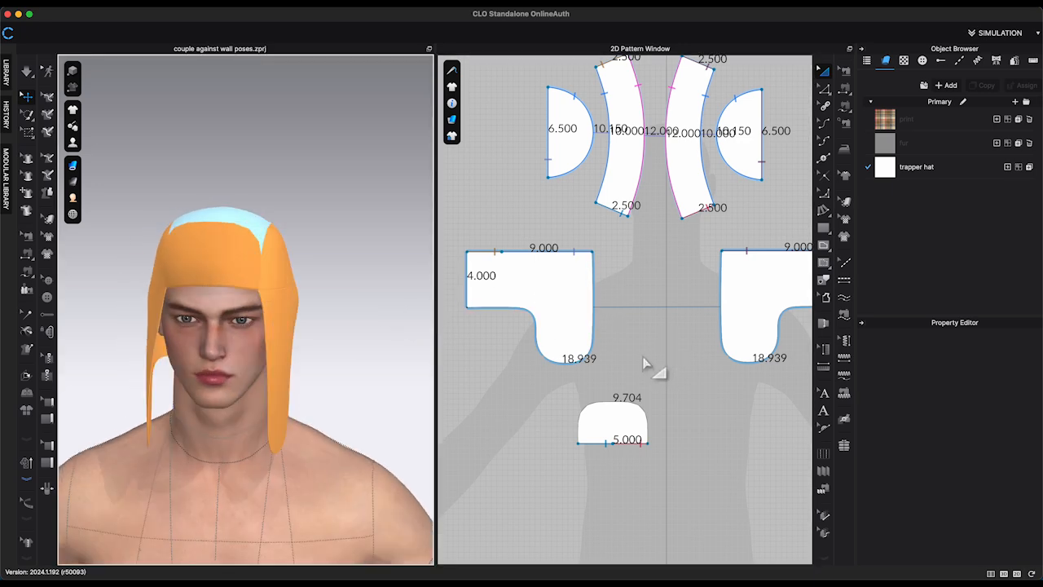
# - Create a 1 by 2 in internal rectangle in the lower lobe of the ear-flap panel and adjust its position
pyautogui.scroll(5, 644, 363)
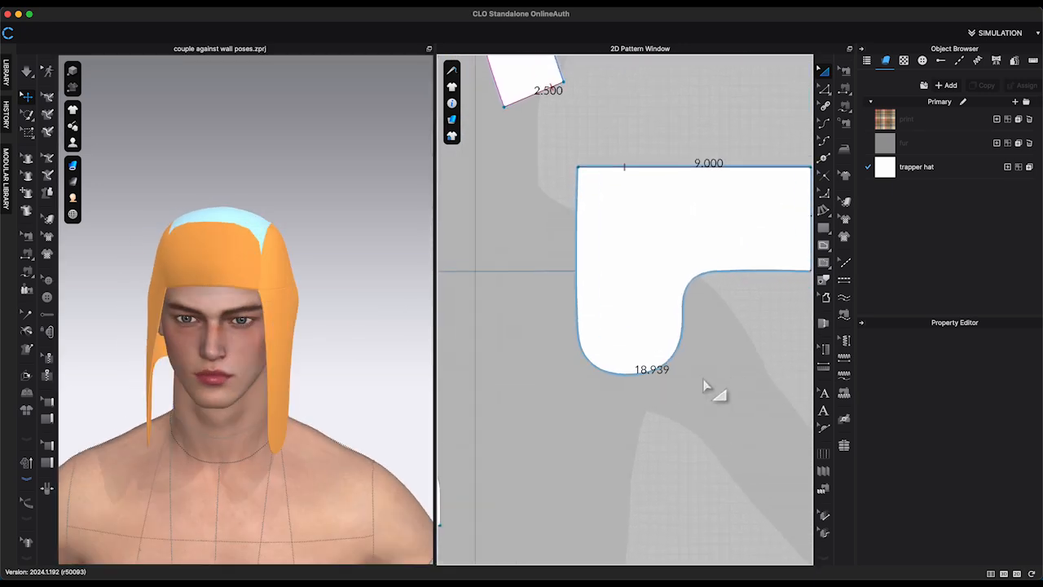
pyautogui.click(852, 254)
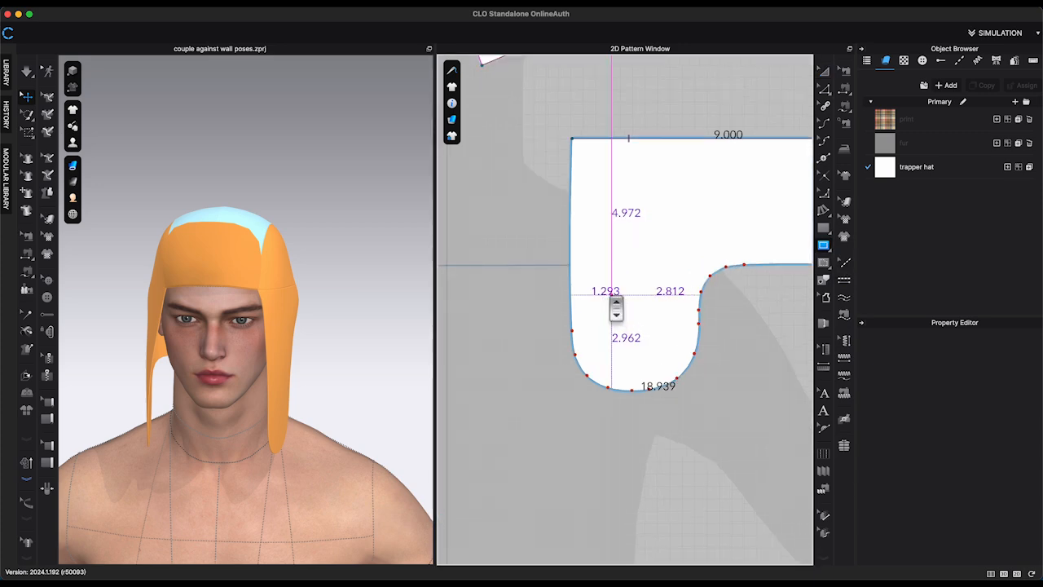
pyautogui.click(684, 330)
pyautogui.write('2')
pyautogui.press('Return')
pyautogui.moveTo(633, 289); pyautogui.dragTo(652, 310)
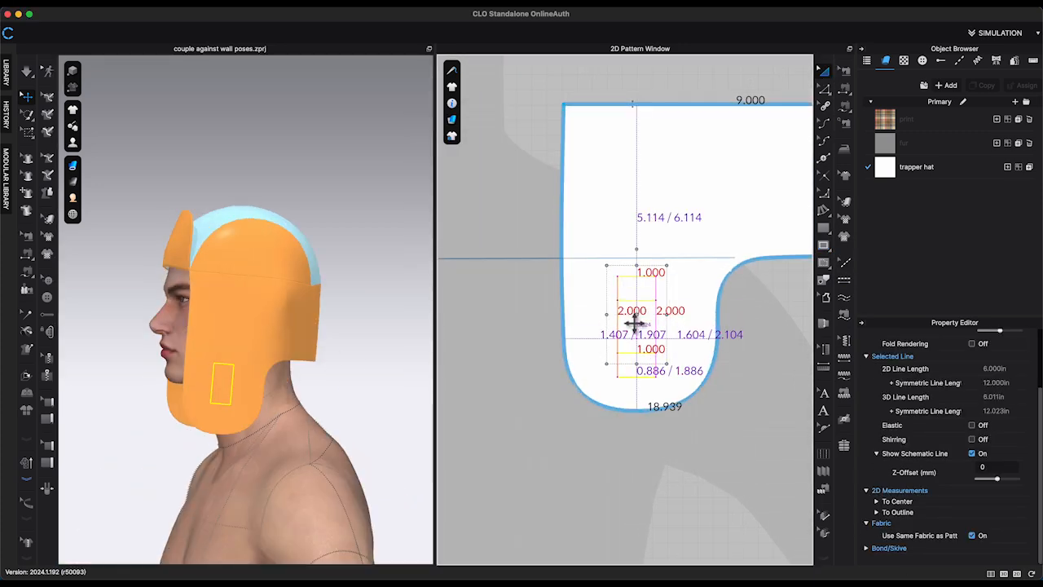
pyautogui.scroll(1, 673, 354)
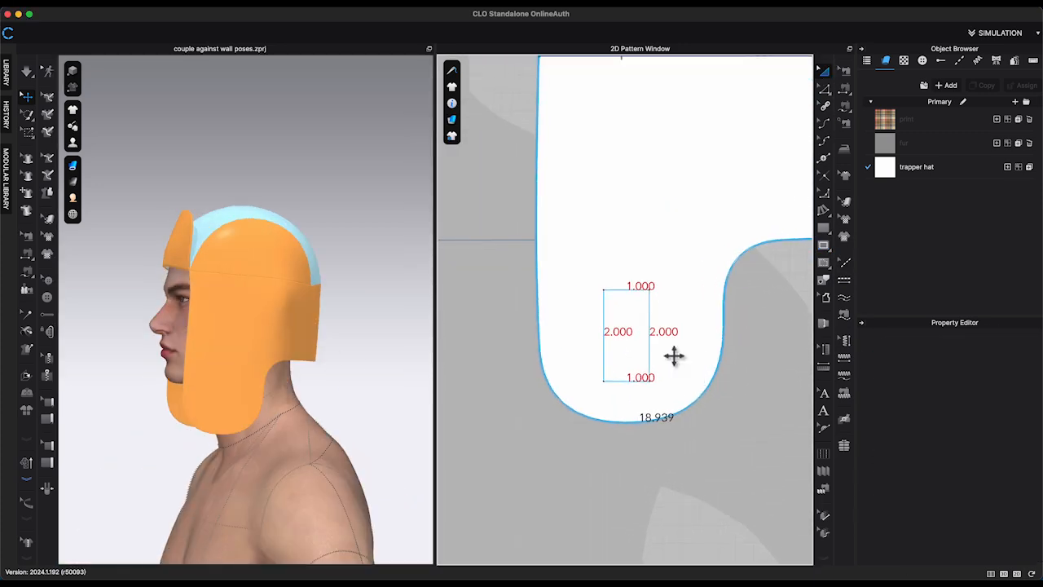
# - Resize the ear flap's internal rectangle to 0.75 in wide and 1.5 in high
pyautogui.click(648, 338)
pyautogui.scroll(2, 645, 328)
pyautogui.moveTo(648, 338)
pyautogui.mouseDown()
pyautogui.moveTo(637, 339)
pyautogui.moveTo(644, 329)
pyautogui.mouseUp()
pyautogui.rightClick(644, 330)
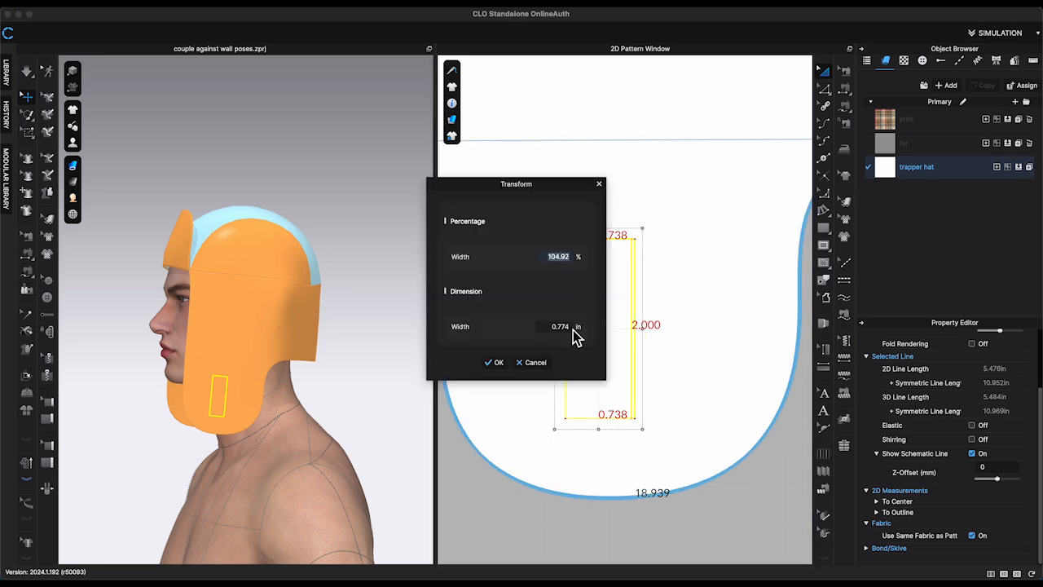
pyautogui.write('0.75')
pyautogui.press('Return')
pyautogui.rightClick(601, 426)
pyautogui.doubleClick(565, 326)
pyautogui.write('1.54')
pyautogui.press('Return')
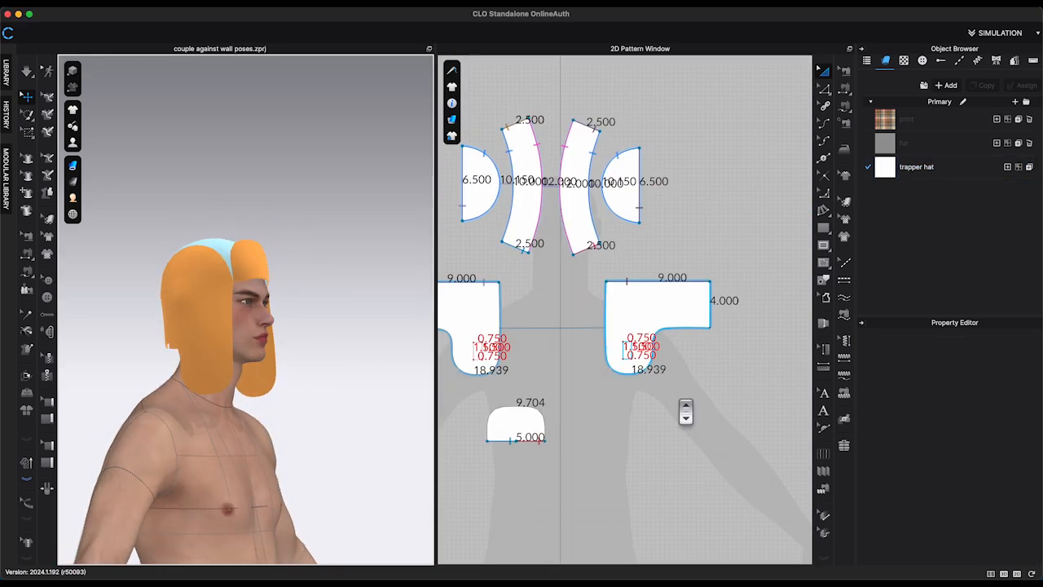
# - Split the ear flap's top edge into a 0.75 in segment followed by a 2.75 in segment
pyautogui.scroll(4, 673, 345)
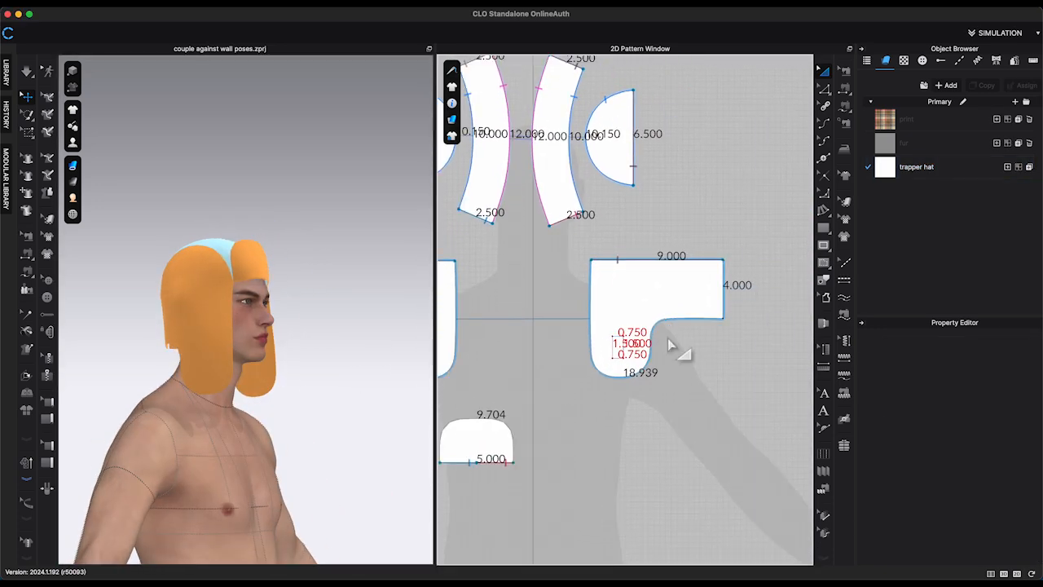
pyautogui.press('x')
pyautogui.rightClick(516, 136)
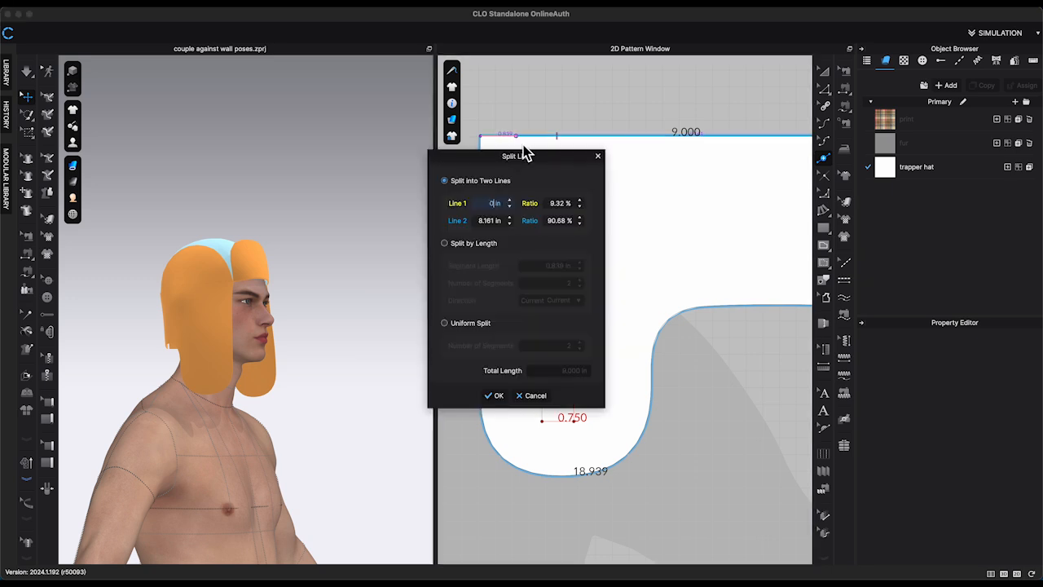
pyautogui.click(493, 397)
pyautogui.rightClick(611, 136)
pyautogui.write('2.75')
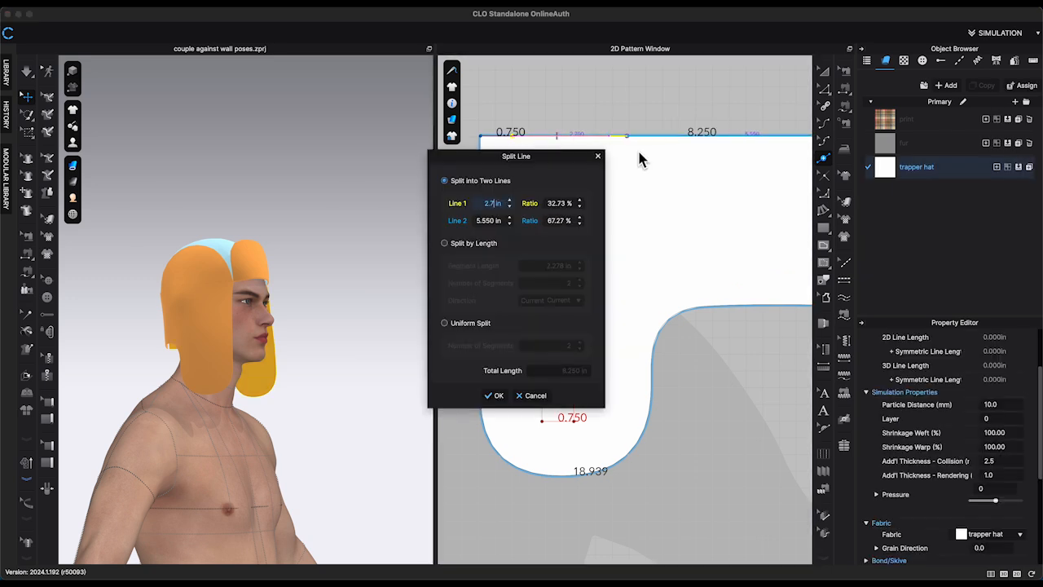
pyautogui.press('Return')
# - Draw an internal outline 2.5 in deep below the ear flap's 2.75 in segment and round its lower corners
pyautogui.click(515, 224)
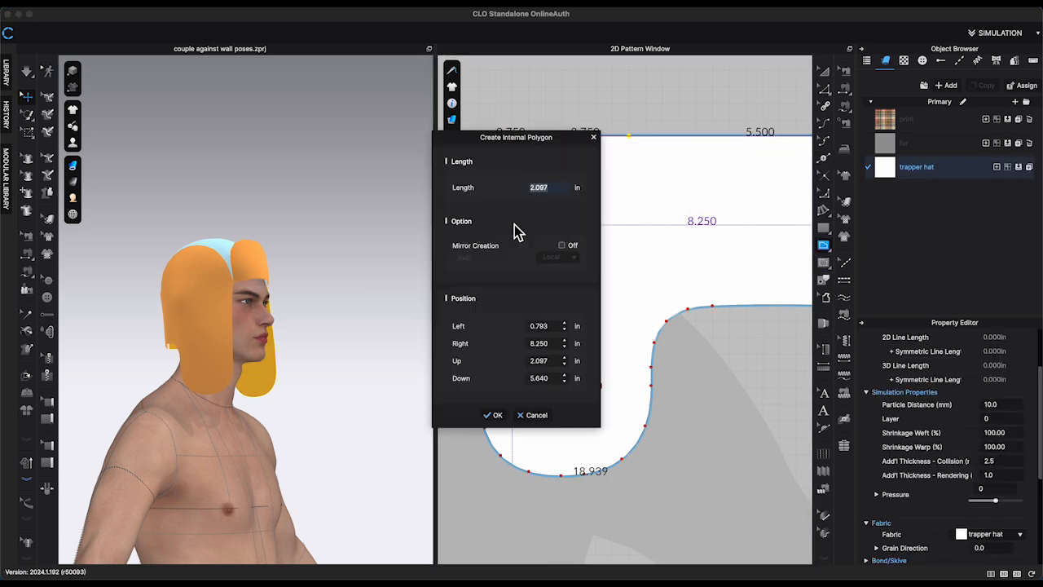
pyautogui.press('Return')
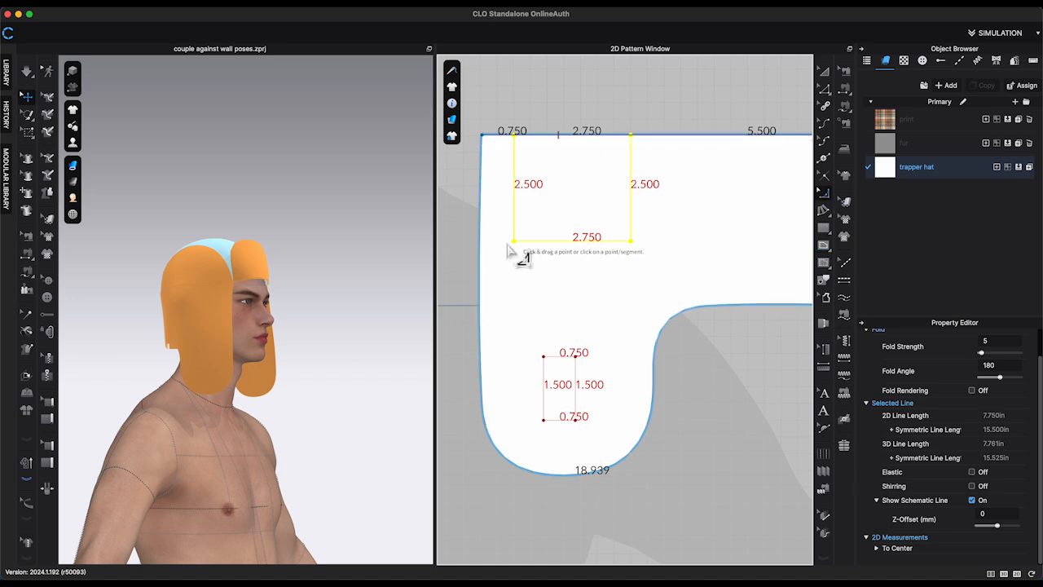
pyautogui.moveTo(514, 241); pyautogui.dragTo(664, 214)
# - Smooth the internal outline into one continuous U shape by converting its side points and cleaning up the bottom midpoint
pyautogui.click(514, 184)
pyautogui.rightClick(632, 182)
pyautogui.click(513, 184)
pyautogui.keyDown('shift'); pyautogui.click(631, 182); pyautogui.keyUp('shift')
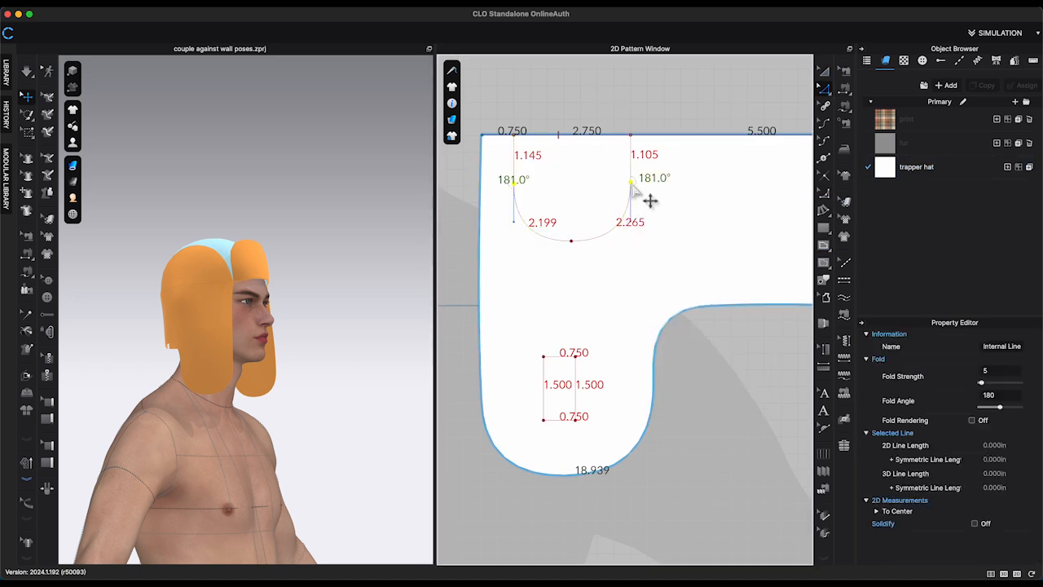
pyautogui.rightClick(630, 181)
pyautogui.click(669, 216)
pyautogui.rightClick(571, 240)
pyautogui.click(607, 273)
# - Trace the U-shaped outline with the 2.75 in top segment as a separate pattern and place it below the ear flap
pyautogui.click(823, 279)
pyautogui.click(630, 174)
pyautogui.keyDown('shift'); pyautogui.click(598, 135); pyautogui.keyUp('shift')
pyautogui.press('Return')
pyautogui.scroll(-3, 637, 293)
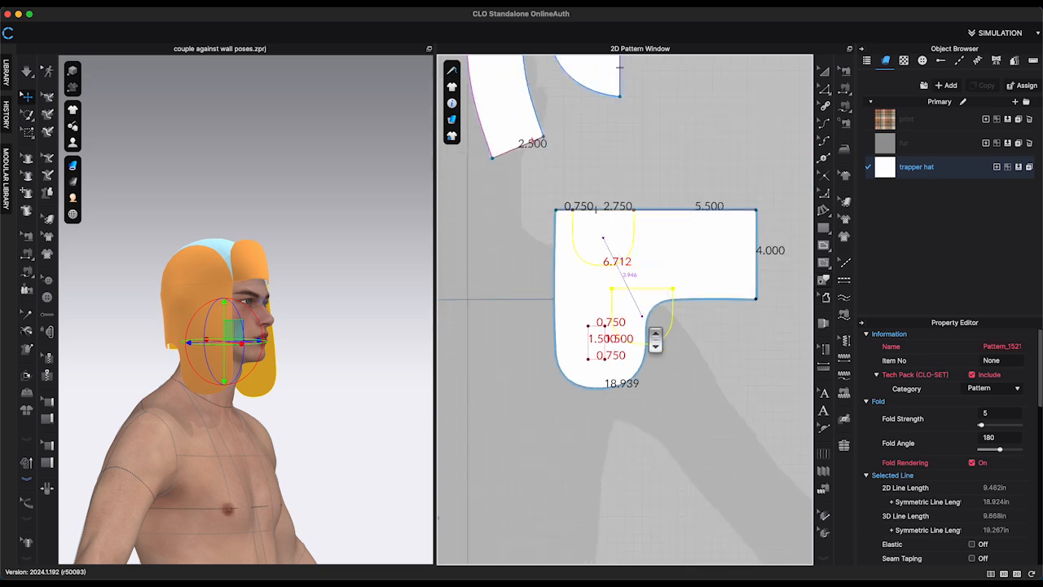
pyautogui.click(587, 457)
# - Set the U-shaped patch's particle distance to 10 mm and its additional rendering thickness to 1.0 mm
pyautogui.click(824, 71)
pyautogui.click(588, 457)
pyautogui.scroll(-1, 1011, 476)
pyautogui.click(1001, 491)
pyautogui.write('10')
pyautogui.press('Return')
pyautogui.press('2')
pyautogui.scroll(-2, 1015, 514)
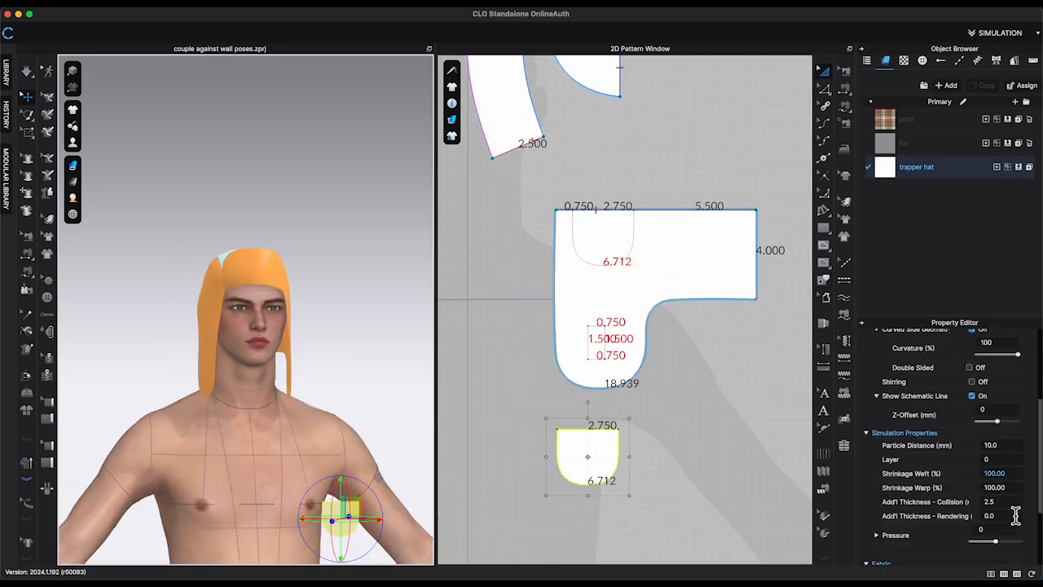
# - Move the U-shaped patch up beside the head in 3D and sew its top edge to the ear flap's 2.75 in segment
pyautogui.moveTo(337, 519); pyautogui.dragTo(337, 318)
pyautogui.moveTo(341, 338); pyautogui.dragTo(300, 318, button='right')
pyautogui.press('m')
pyautogui.click(618, 428)
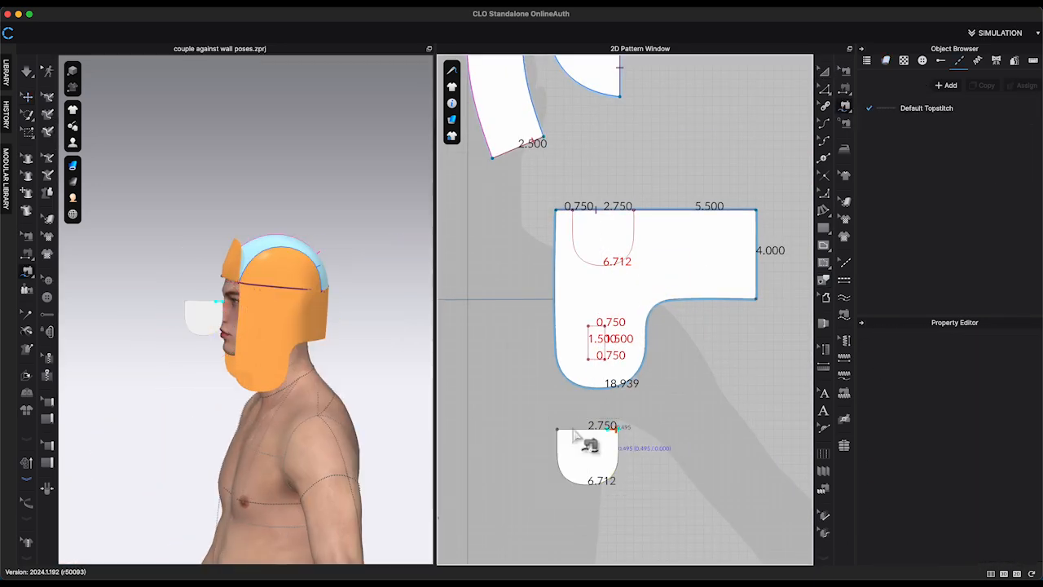
pyautogui.click(574, 210)
# - Place the U-shaped patch over the outside of the ear flap in 3D and simulate
pyautogui.click(26, 97)
pyautogui.click(203, 318)
pyautogui.press('space')
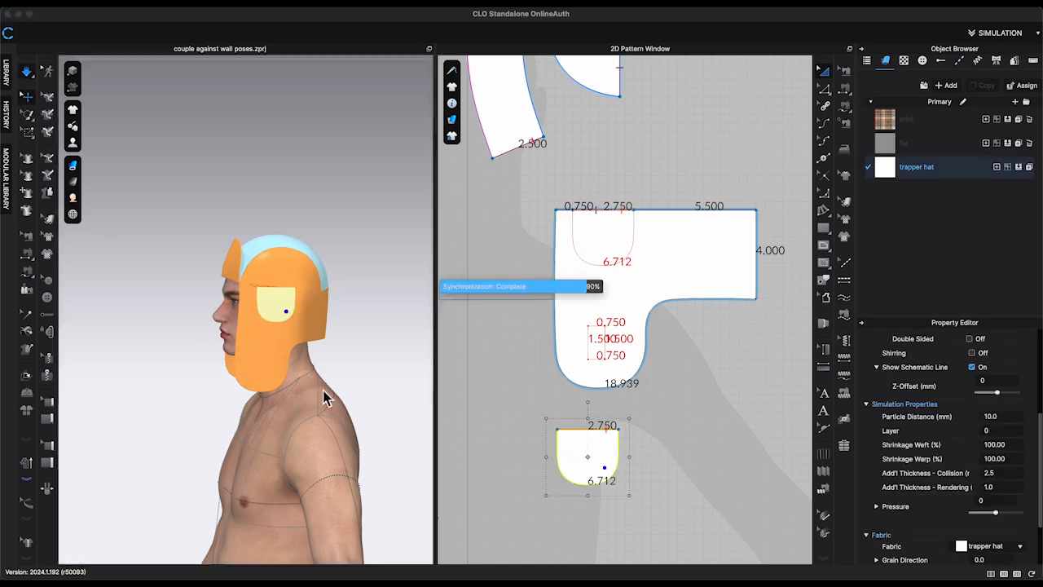
# - Clone the U-shaped patch as a symmetric pattern with sewing and place the clone below the opposite ear flap
pyautogui.press('2')
pyautogui.rightClick(575, 445)
pyautogui.click(620, 180)
pyautogui.moveTo(514, 329); pyautogui.dragTo(738, 325, button='middle')
pyautogui.click(482, 448)
# - Create a strap rectangle 0.75 in wide and 5 in high next to the U-shaped patch
pyautogui.moveTo(379, 394); pyautogui.dragTo(327, 399, button='right')
pyautogui.scroll(-2, 652, 383)
pyautogui.press('2')
pyautogui.moveTo(708, 412); pyautogui.dragTo(596, 351, button='middle')
pyautogui.press('s')
pyautogui.click(766, 440)
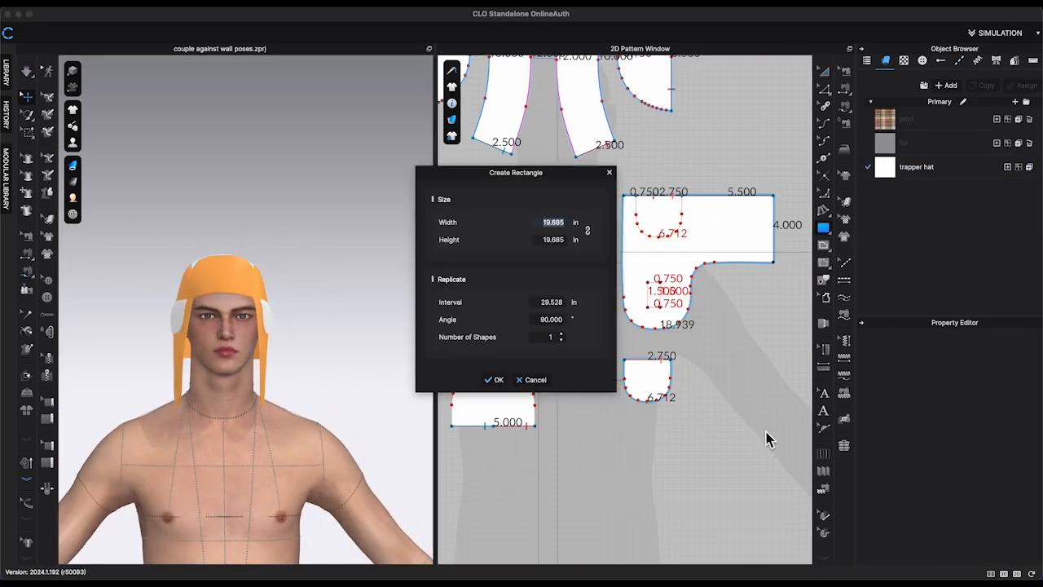
pyautogui.click(495, 379)
pyautogui.scroll(3, 697, 383)
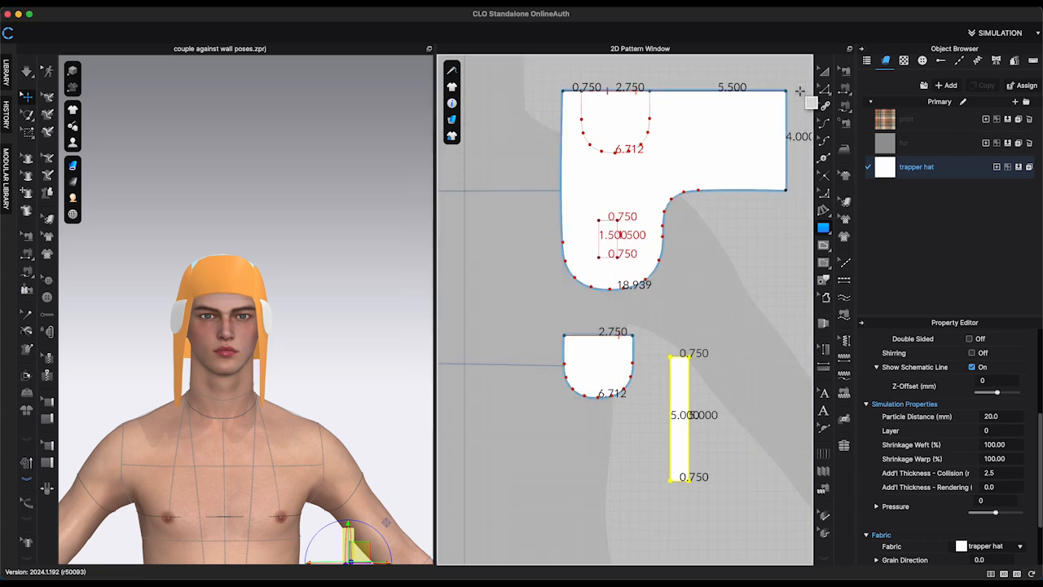
# - Offset the strap's top edge as an internal line that marks off its upper attachment section
pyautogui.rightClick(685, 361)
pyautogui.click(726, 230)
pyautogui.press('Return')
pyautogui.scroll(3, 688, 407)
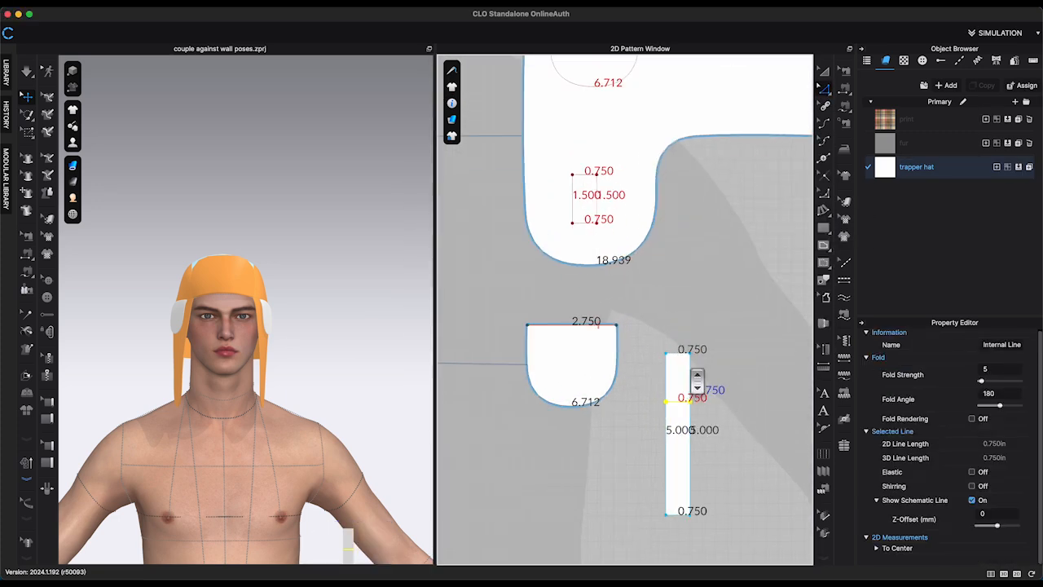
# - Sew the strap's upper section to the 0.75 by 1.5 in rectangle on the ear flap
pyautogui.click(554, 205)
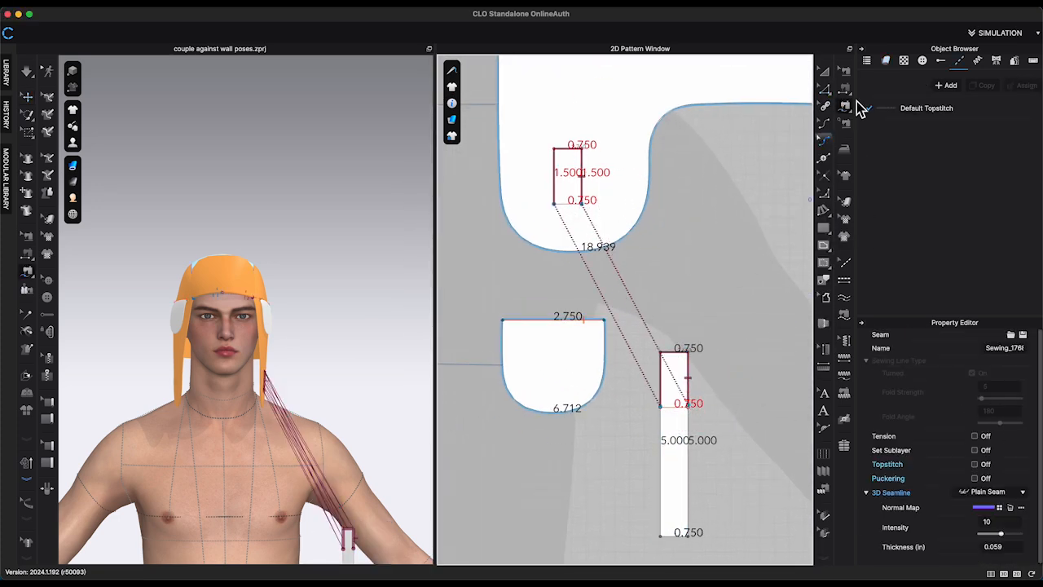
pyautogui.click(677, 408)
pyautogui.click(568, 205)
# - Superimpose the strap over the outside of the ear flap in 3D and simulate the drape
pyautogui.moveTo(384, 334); pyautogui.dragTo(343, 334, button='right')
pyautogui.press('q')
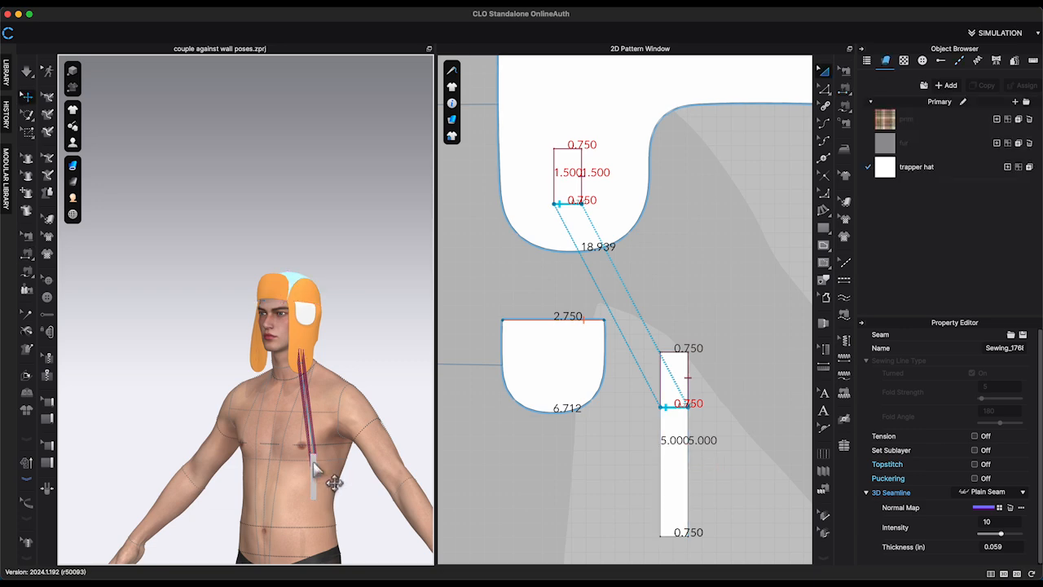
pyautogui.rightClick(317, 467)
pyautogui.click(387, 394)
pyautogui.scroll(5, 342, 379)
pyautogui.click(351, 408)
pyautogui.moveTo(359, 424); pyautogui.dragTo(410, 331, button='middle')
pyautogui.press('2')
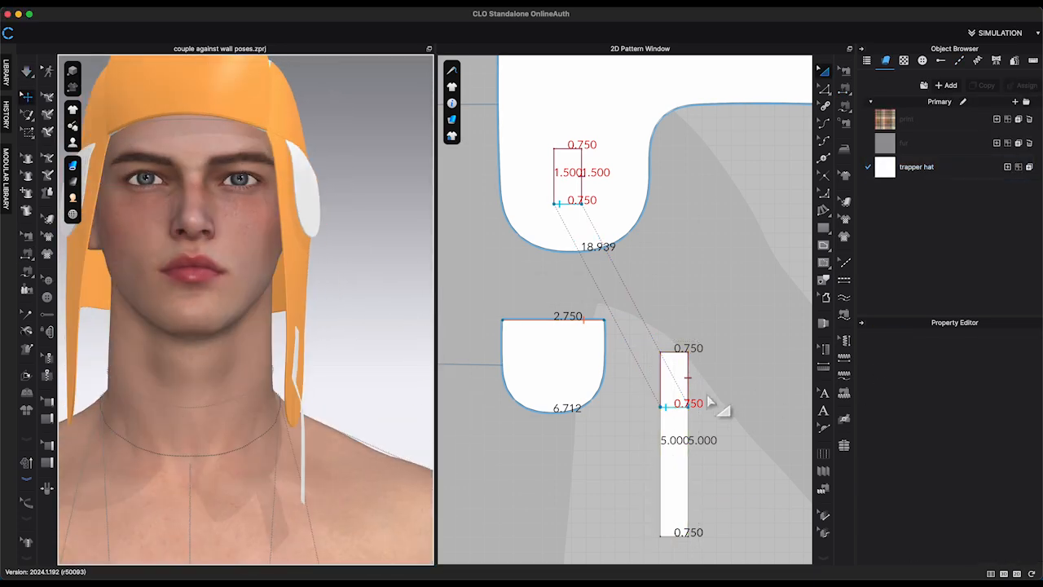
pyautogui.click(674, 465)
pyautogui.scroll(-1, 978, 488)
pyautogui.moveTo(383, 391); pyautogui.dragTo(333, 396, button='right')
pyautogui.press('space')
pyautogui.click(399, 393)
pyautogui.scroll(-3, 736, 424)
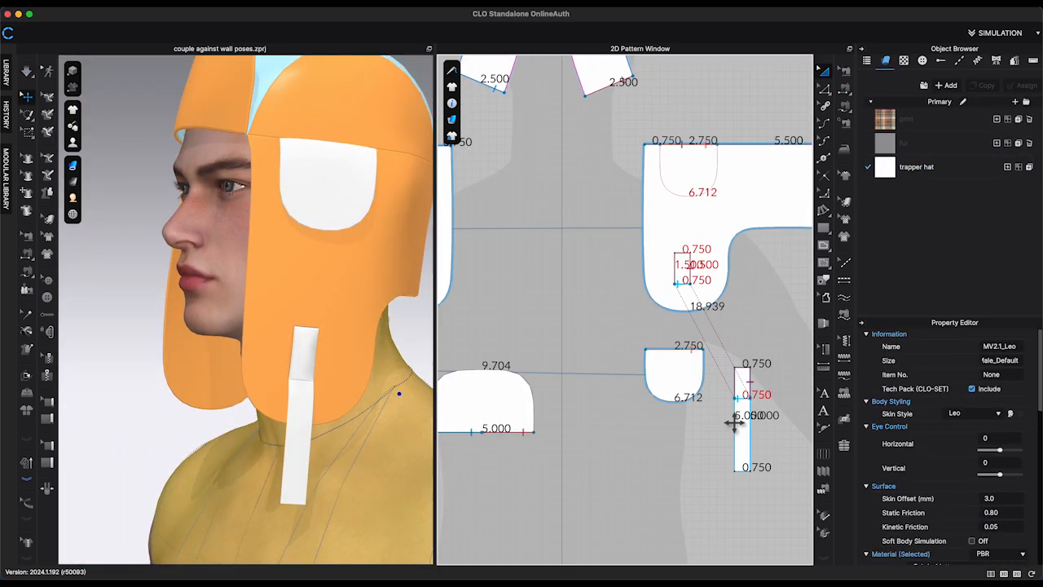
# - Clone the strap as a symmetric pattern with sewing and place the clone beside the opposite U-shaped patch
pyautogui.rightClick(736, 423)
pyautogui.click(774, 383)
pyautogui.scroll(-3, 670, 434)
pyautogui.click(490, 408)
pyautogui.click(356, 414)
pyautogui.press('2')
pyautogui.click(181, 430)
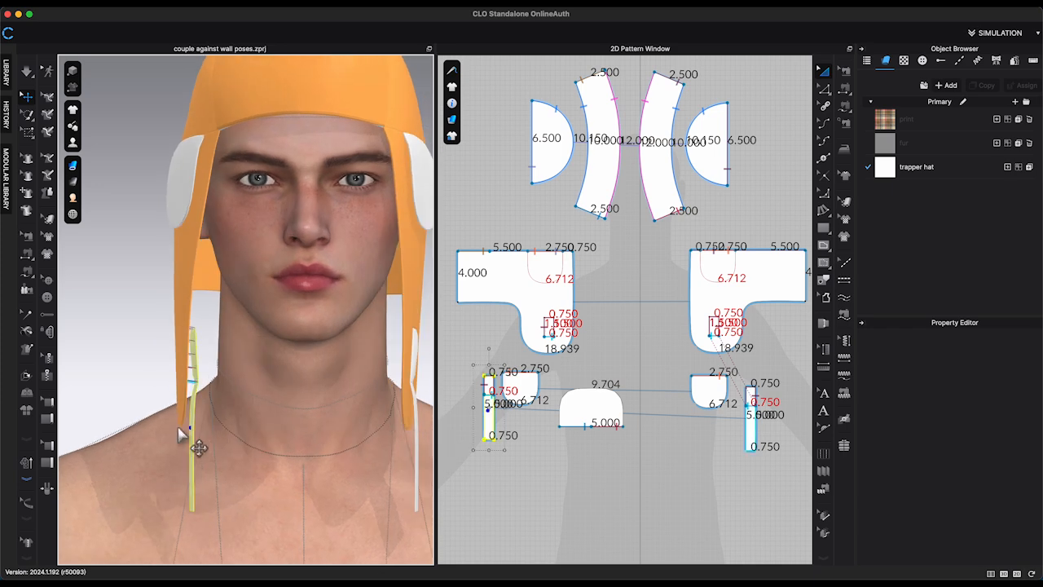
pyautogui.scroll(2, 216, 437)
pyautogui.moveTo(216, 436)
pyautogui.mouseDown(button='right')
pyautogui.moveTo(256, 445)
pyautogui.moveTo(232, 441)
pyautogui.mouseUp(button='right')
pyautogui.click(330, 421)
pyautogui.moveTo(330, 421); pyautogui.dragTo(303, 351, button='middle')
pyautogui.click(302, 351)
# - Try two closely spaced internal offset lines from the strap's bottom edge and delete them
pyautogui.click(677, 449)
pyautogui.scroll(1, 677, 448)
pyautogui.click(825, 89)
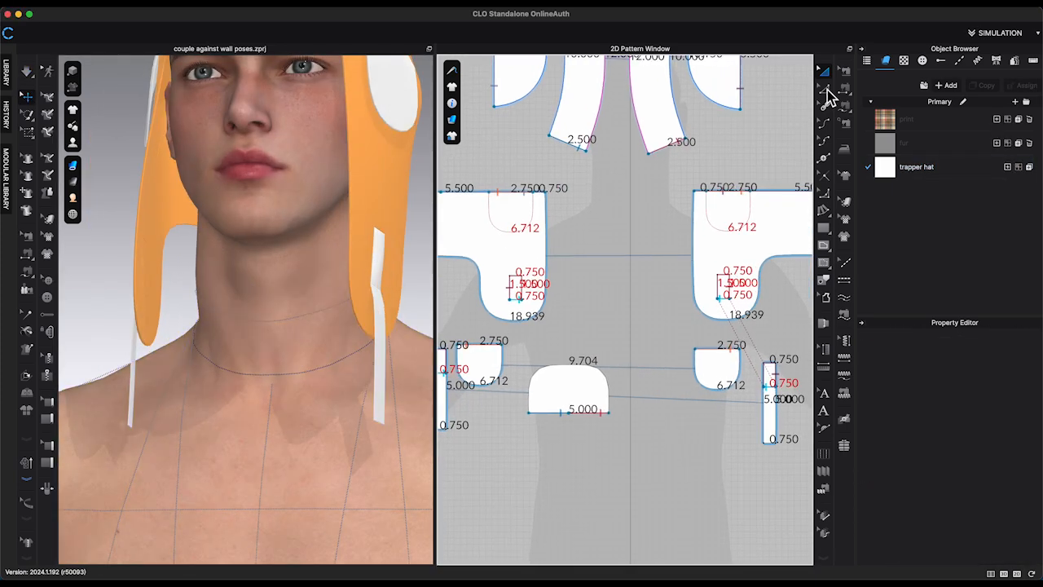
pyautogui.scroll(4, 772, 447)
pyautogui.moveTo(772, 447); pyautogui.dragTo(599, 403, button='middle')
pyautogui.rightClick(596, 396)
pyautogui.click(657, 277)
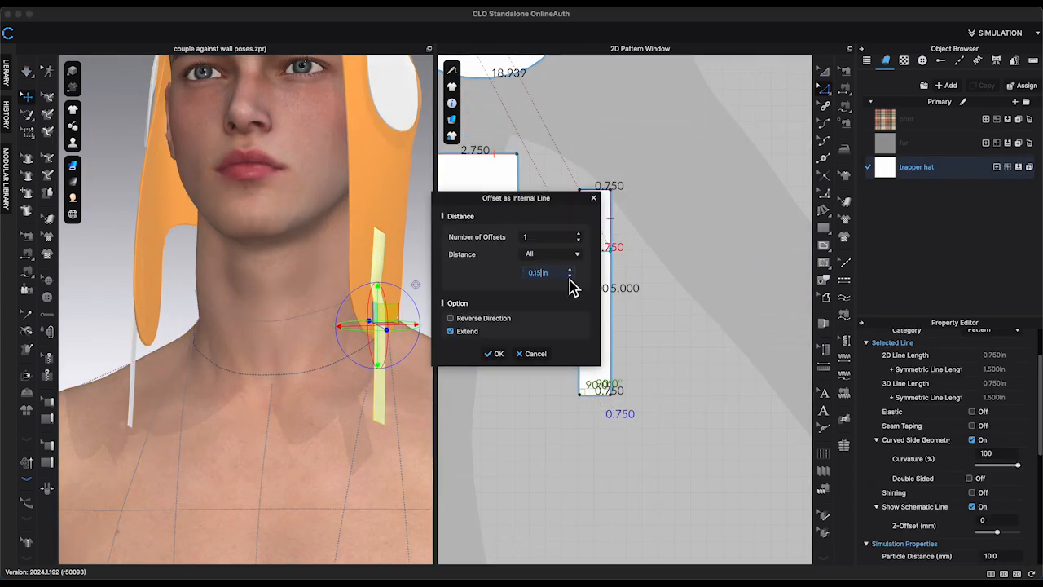
pyautogui.click(578, 234)
pyautogui.moveTo(540, 198); pyautogui.dragTo(465, 195)
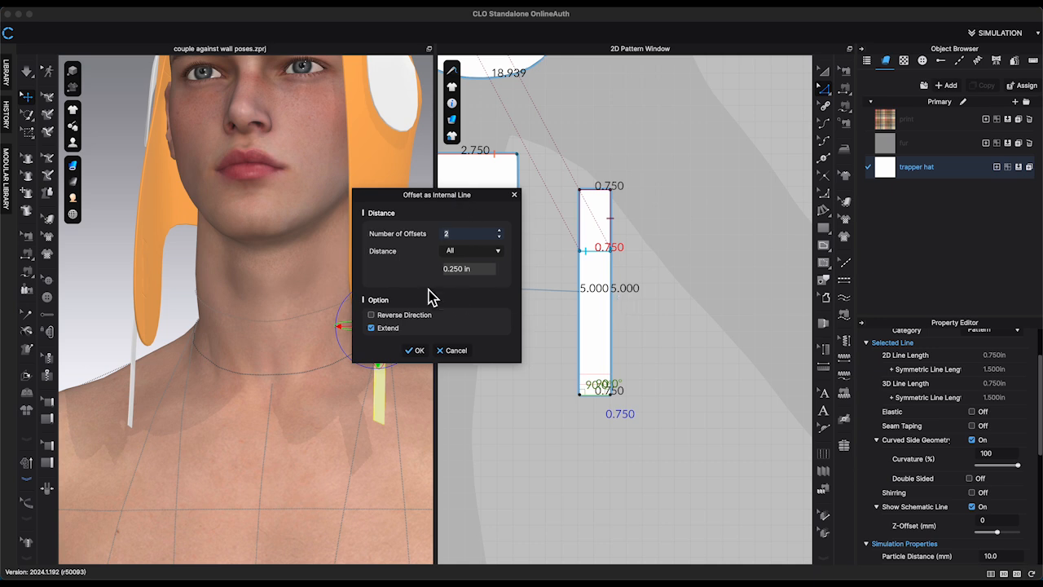
pyautogui.click(414, 352)
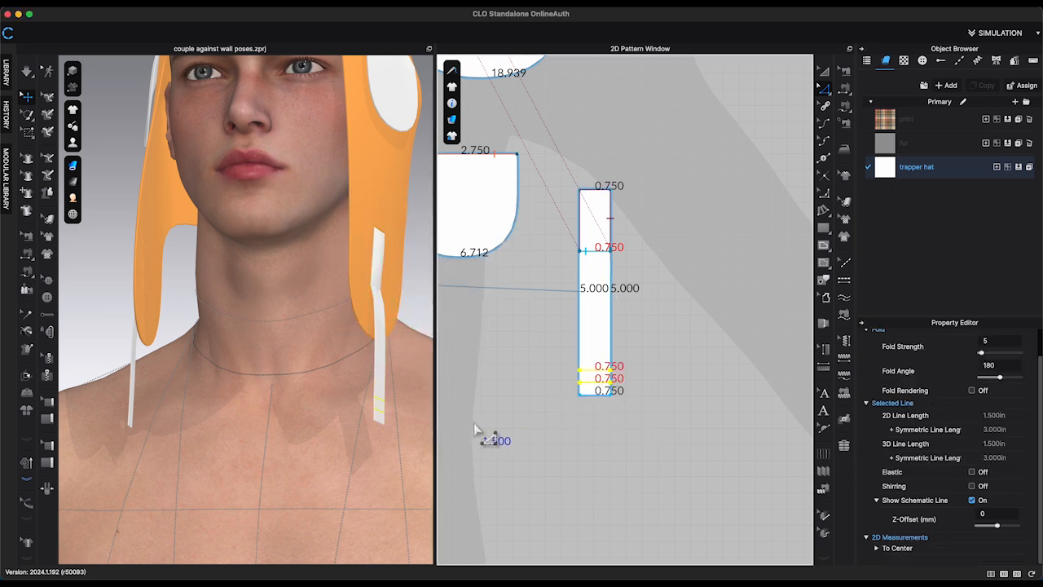
pyautogui.scroll(4, 611, 415)
pyautogui.click(615, 408)
pyautogui.click(380, 410)
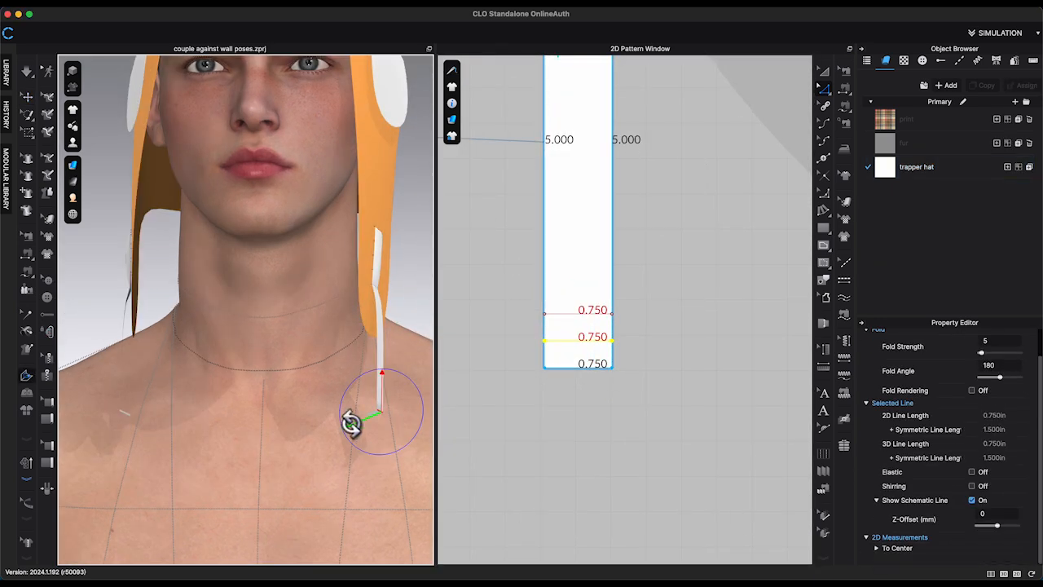
pyautogui.press('Delete')
# - Offset the strap's bottom edge as two internal lines and fold the lower one to an angle of 38
pyautogui.rightClick(586, 369)
pyautogui.moveTo(665, 245)
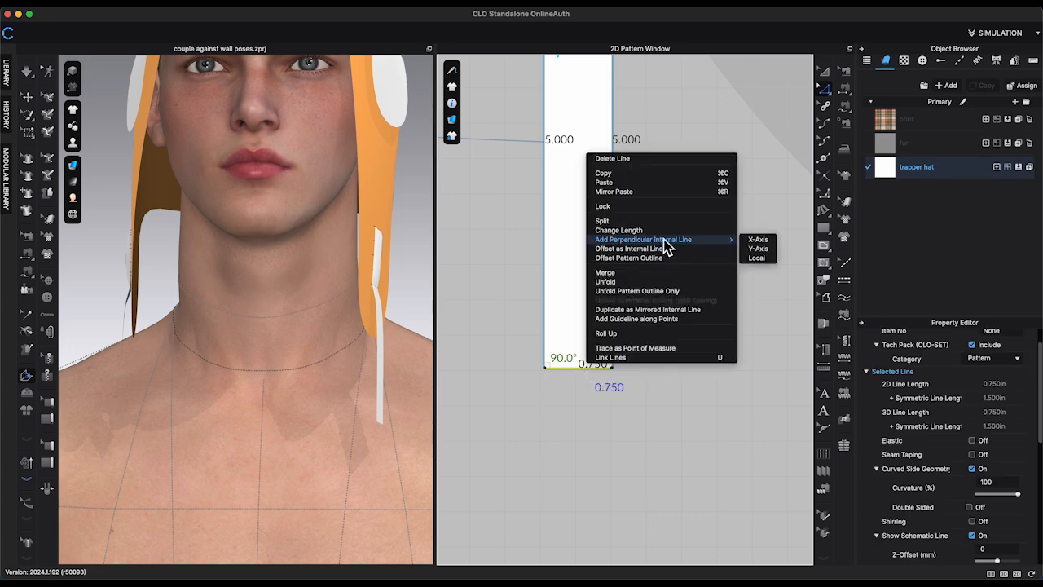
pyautogui.click(629, 249)
pyautogui.click(493, 356)
pyautogui.click(359, 380)
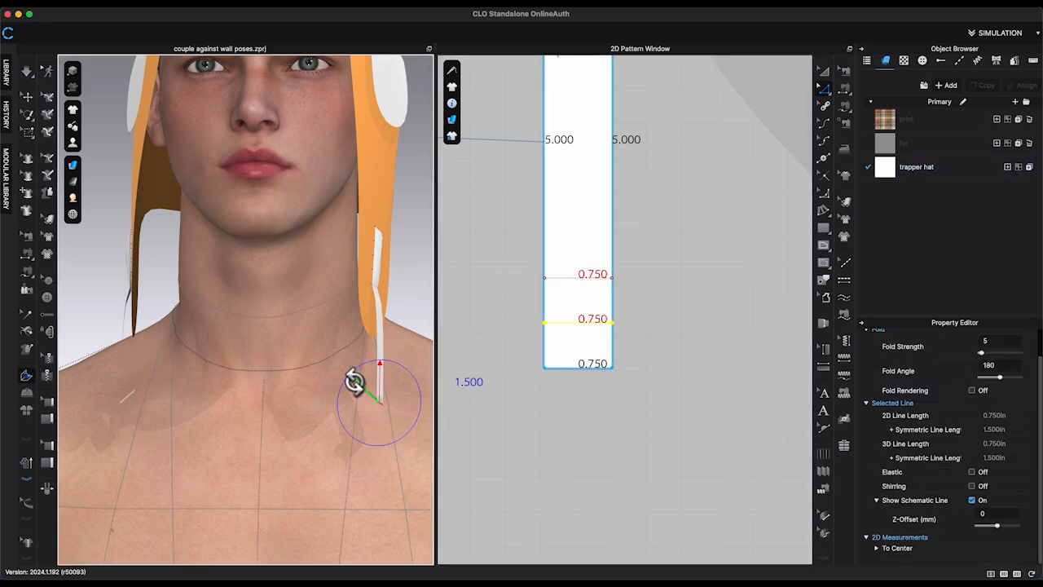
# - Sew the strap's bottom edge to the upper of the two internal lines and simulate the folded loop
pyautogui.click(845, 88)
pyautogui.click(586, 368)
pyautogui.click(601, 279)
pyautogui.press('space')
pyautogui.moveTo(381, 350); pyautogui.dragTo(415, 351, button='right')
# - Offset the loop's middle fold line as two closely spaced internal lines on both sides
pyautogui.press('z')
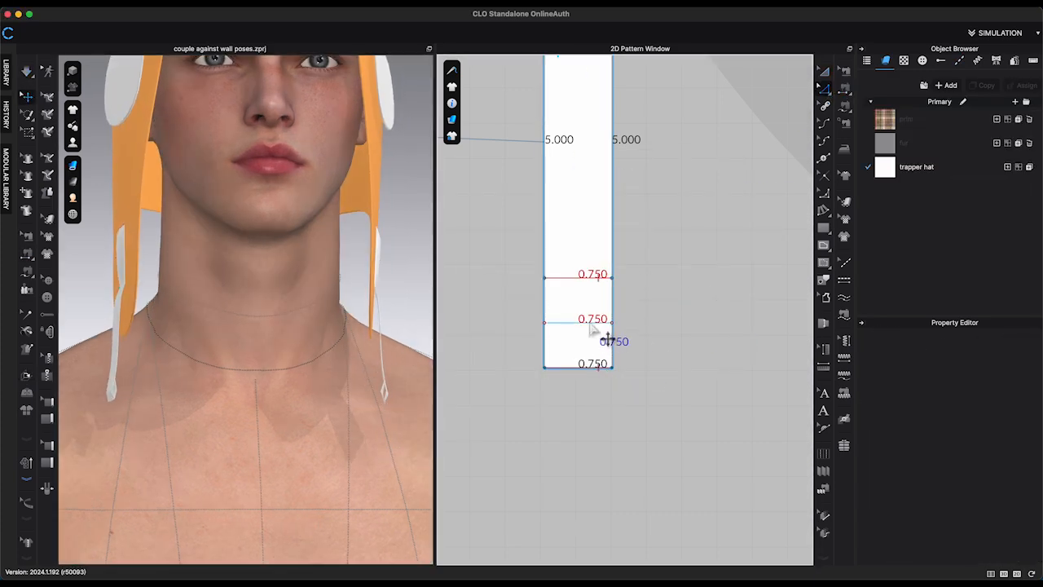
pyautogui.rightClick(588, 323)
pyautogui.click(617, 209)
pyautogui.moveTo(529, 209); pyautogui.dragTo(385, 190)
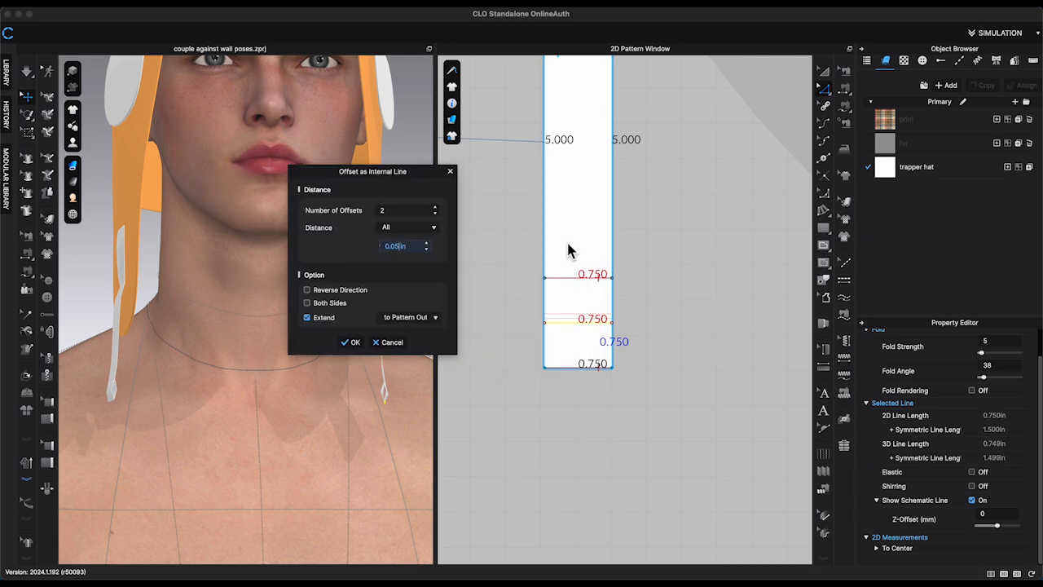
pyautogui.press('Return')
# - Set the fold angle of the four new internal lines at the strap's loop to 77
pyautogui.scroll(-3, 363, 388)
pyautogui.moveTo(364, 388); pyautogui.dragTo(271, 264, button='middle')
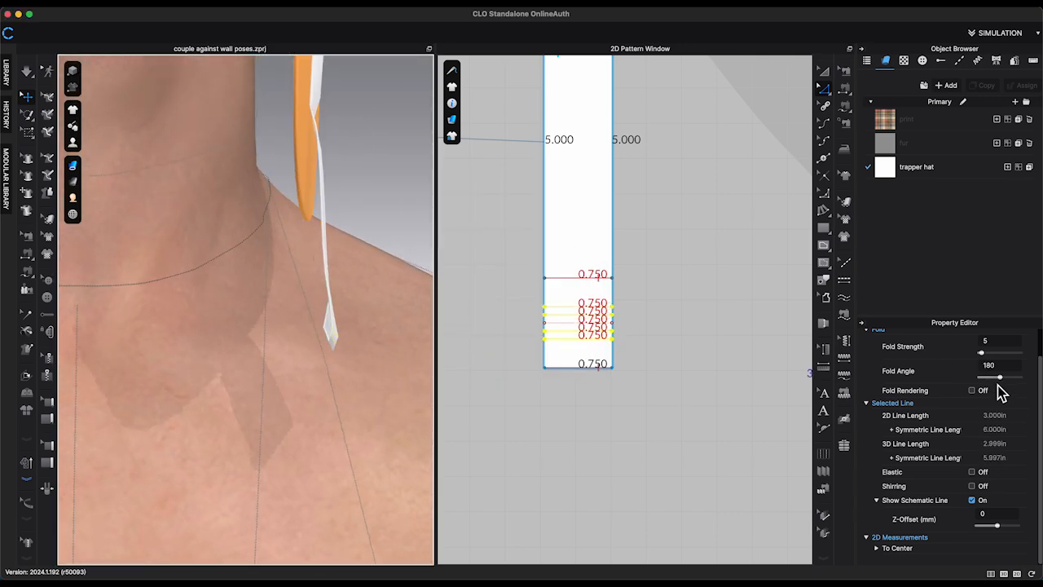
pyautogui.press('2')
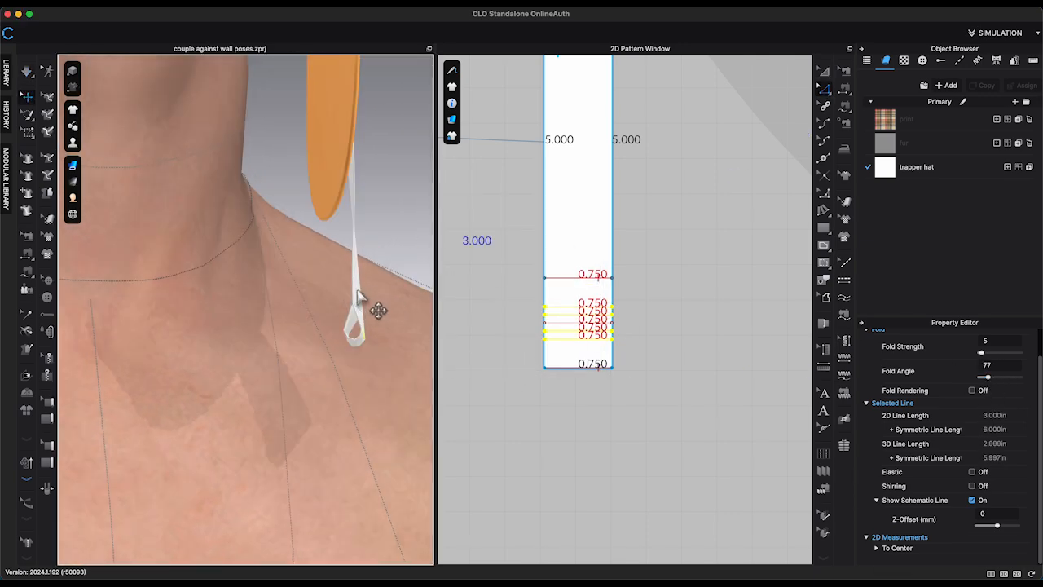
pyautogui.click(659, 321)
# - Set the strap's additional rendering thickness to 1.0
pyautogui.press('a')
pyautogui.click(582, 252)
pyautogui.scroll(1, 1009, 505)
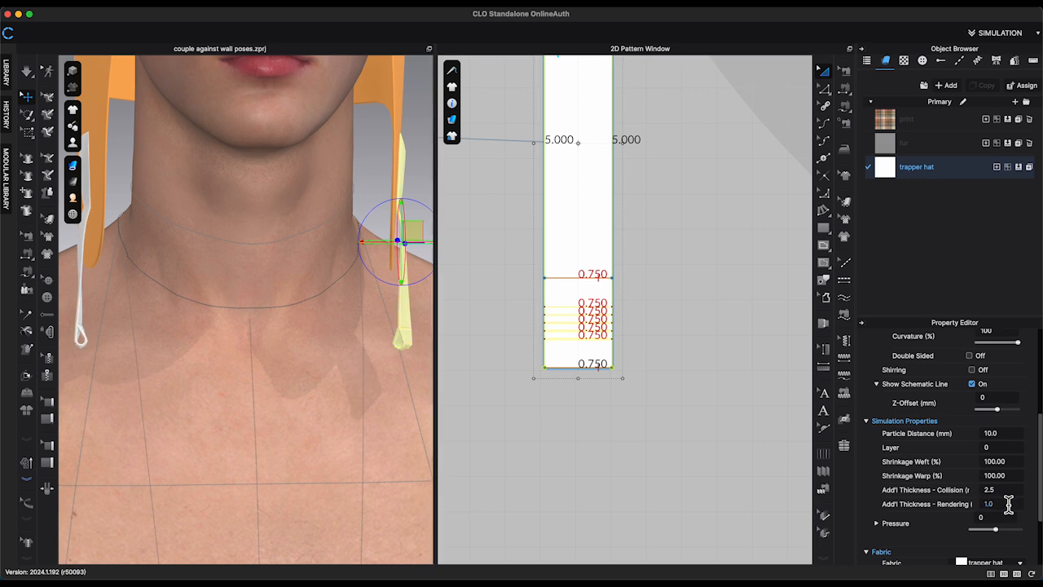
pyautogui.press('Return')
pyautogui.click(693, 416)
pyautogui.scroll(-3, 391, 391)
pyautogui.moveTo(411, 432); pyautogui.dragTo(375, 480, button='right')
pyautogui.press('2')
pyautogui.scroll(-7, 694, 459)
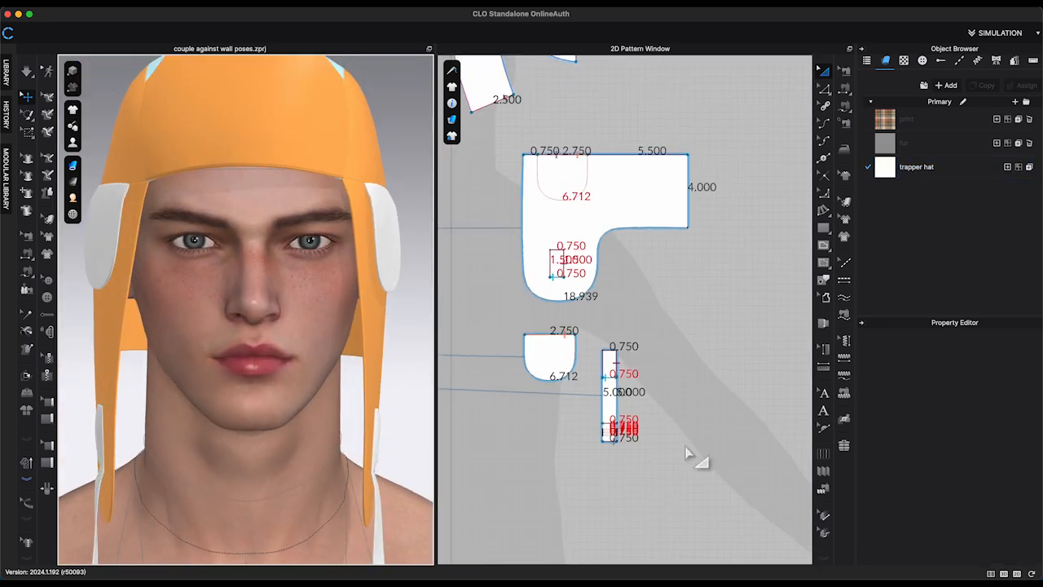
# - Sew the 4 in back edges of the two ear flap pieces together and simulate the hat
pyautogui.click(684, 410)
pyautogui.moveTo(410, 240); pyautogui.dragTo(734, 333, button='right')
pyautogui.click(733, 333)
pyautogui.scroll(-3, 398, 438)
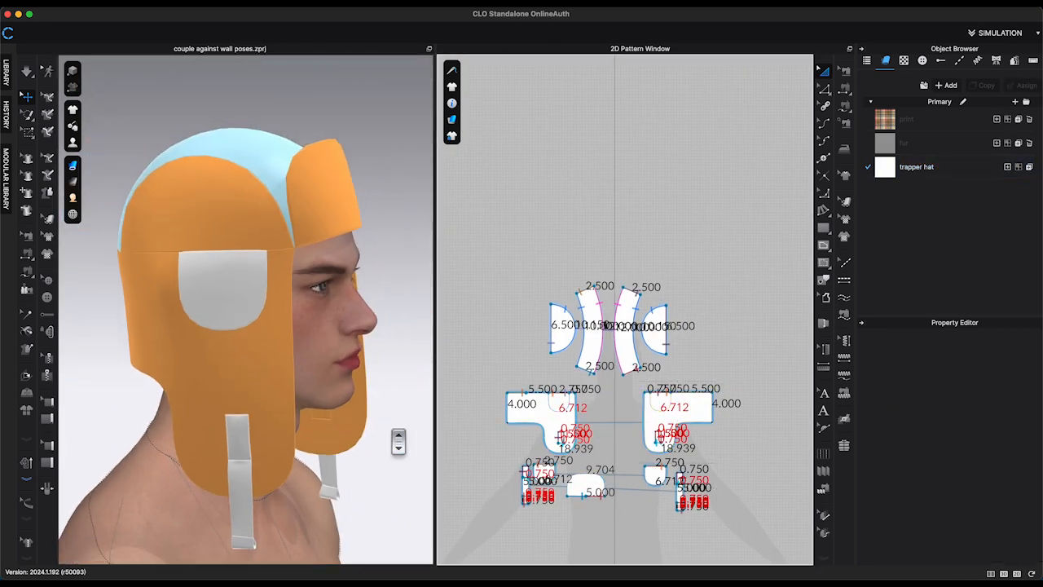
pyautogui.moveTo(399, 437); pyautogui.dragTo(734, 343, button='right')
pyautogui.press('n')
pyautogui.click(712, 406)
pyautogui.click(510, 405)
pyautogui.press('space')
pyautogui.moveTo(326, 337); pyautogui.dragTo(383, 355, button='right')
pyautogui.press('n')
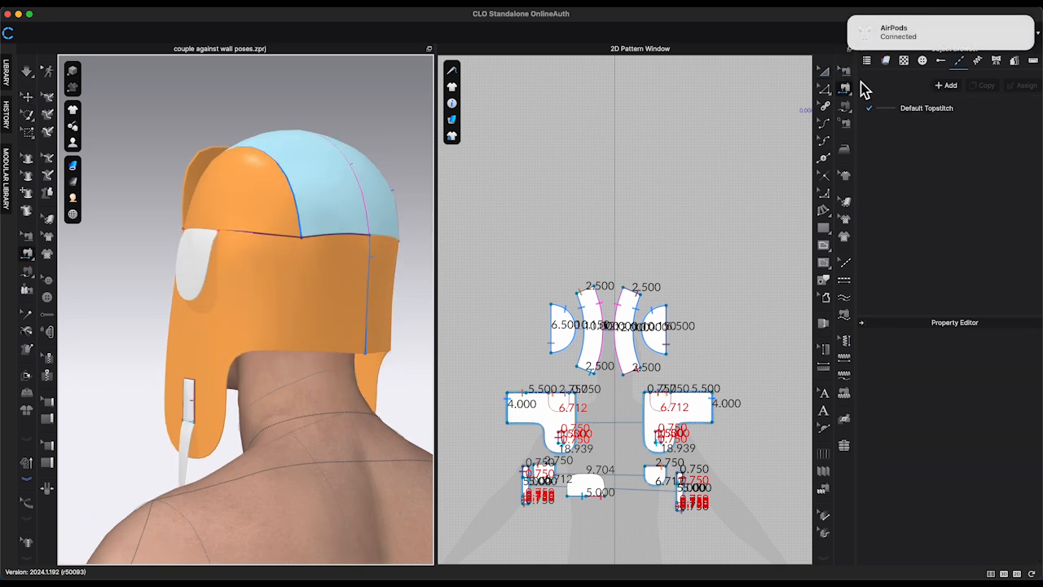
# - Offset the ear flap's 18.939 in curved edge as an internal line and cut and sew it into a trim strip
pyautogui.moveTo(263, 111); pyautogui.dragTo(344, 118, button='right')
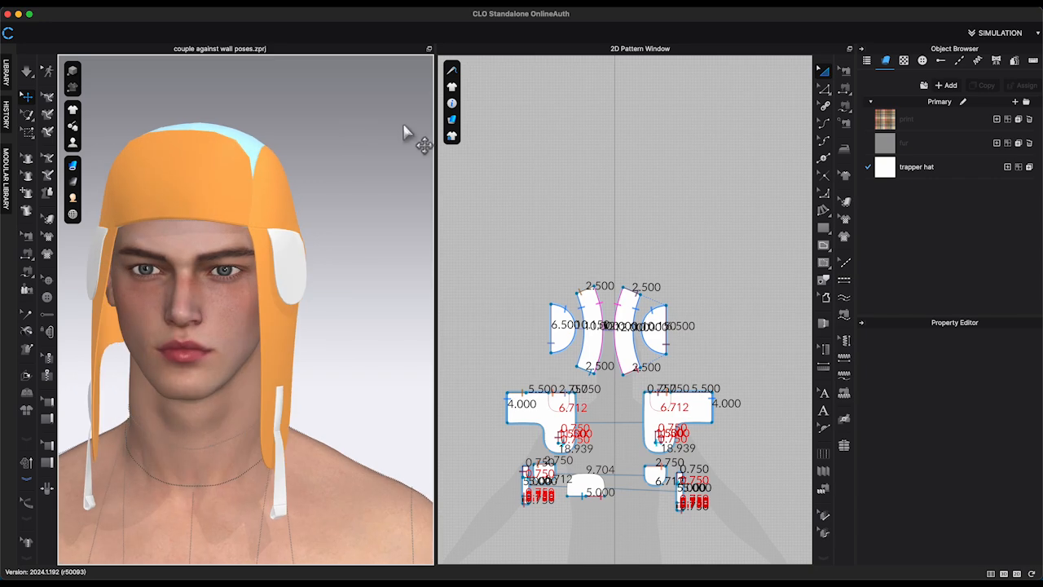
pyautogui.rightClick(691, 357)
pyautogui.click(750, 462)
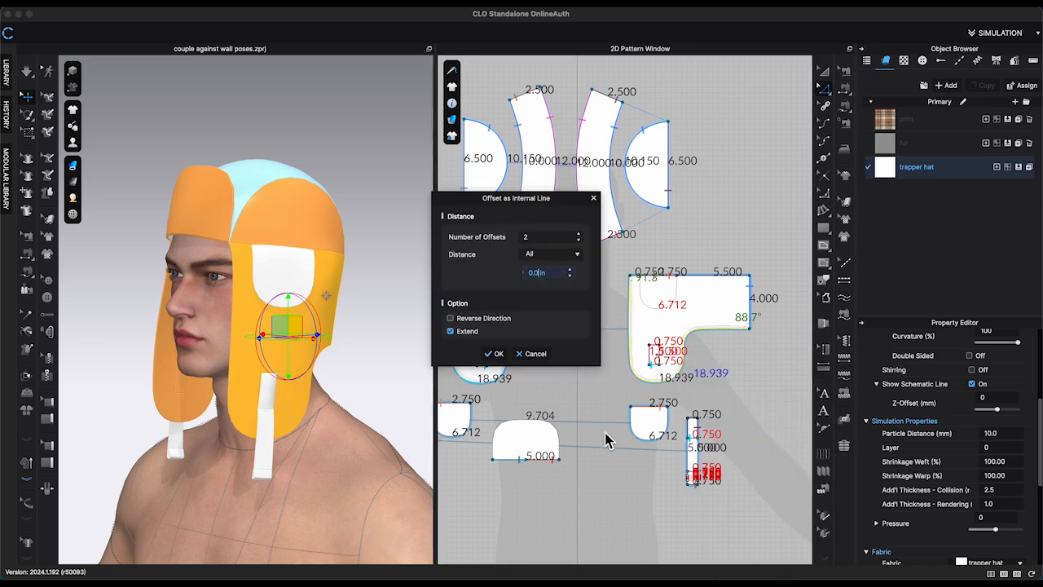
pyautogui.click(497, 356)
pyautogui.rightClick(671, 375)
pyautogui.click(693, 242)
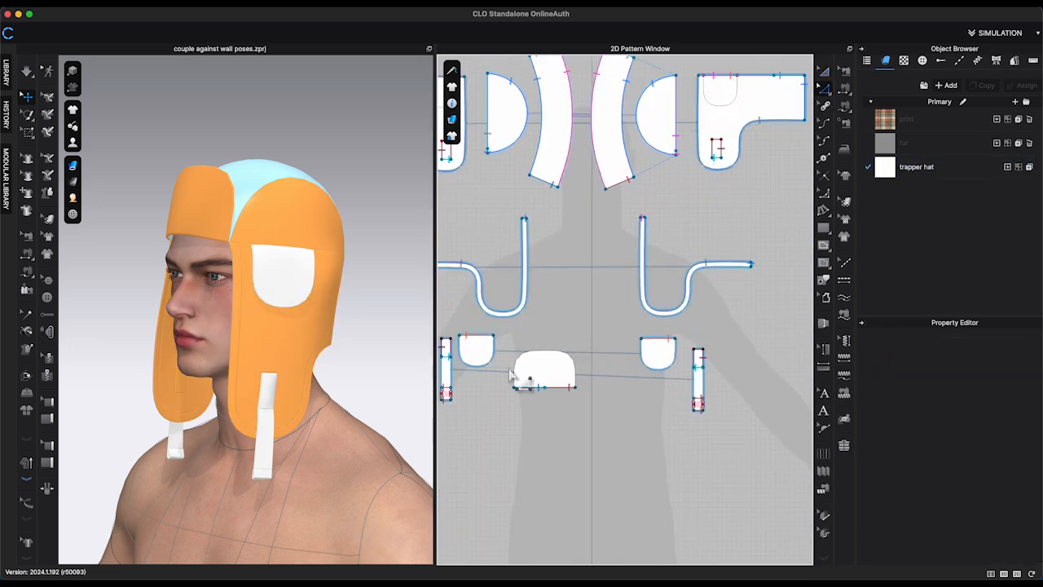
# - Offset the U-shaped patch's 6.712 in curved edge as an internal line and cut and sew it into a trim strip
pyautogui.click(676, 384)
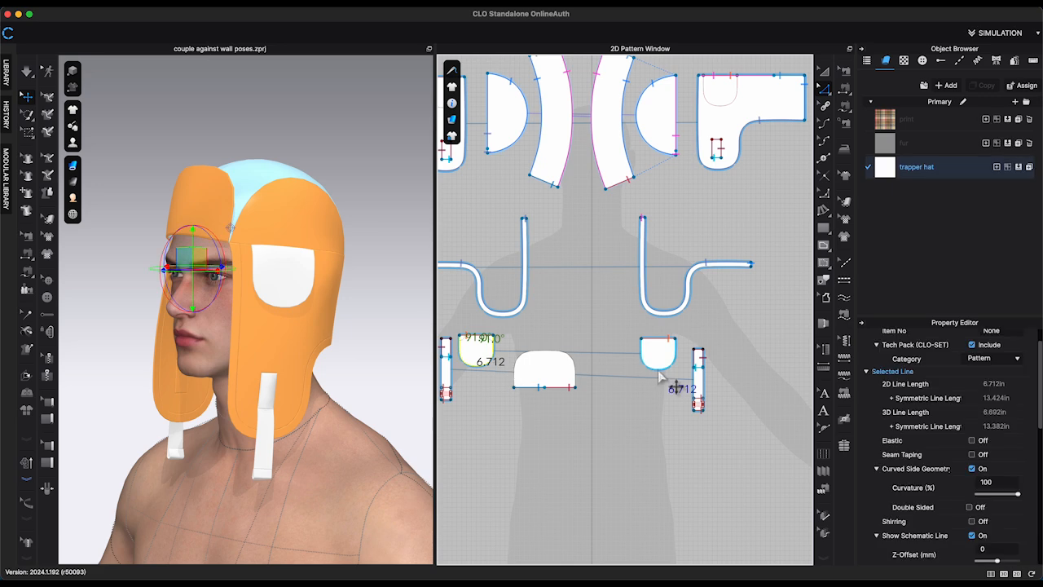
pyautogui.rightClick(676, 384)
pyautogui.click(497, 358)
pyautogui.rightClick(667, 114)
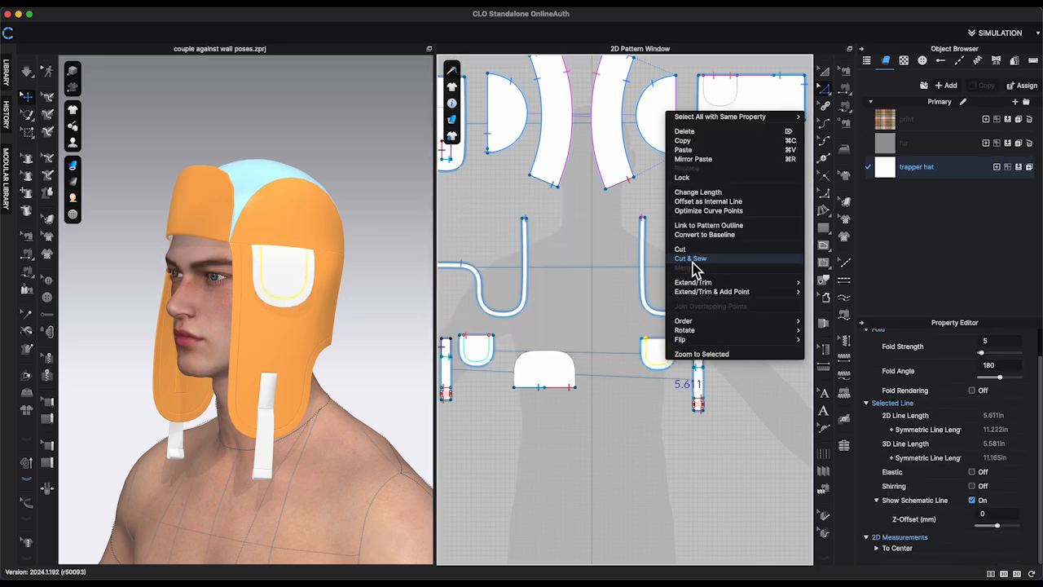
pyautogui.click(694, 259)
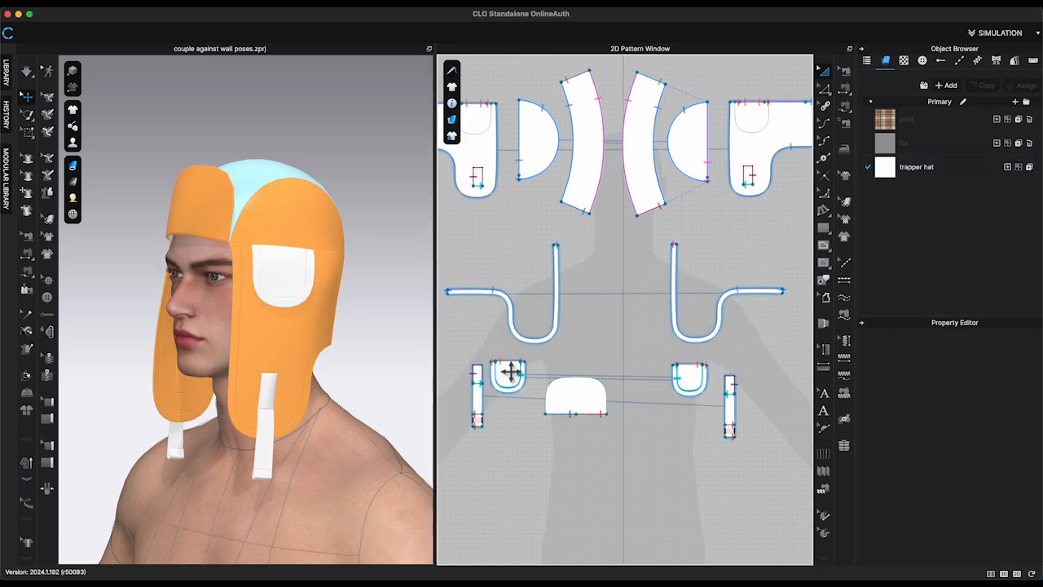
# - Move both straps closer together below the front flap piece in the 2D layout
pyautogui.moveTo(477, 403); pyautogui.dragTo(563, 471)
pyautogui.moveTo(730, 412); pyautogui.dragTo(613, 468)
pyautogui.click(521, 381)
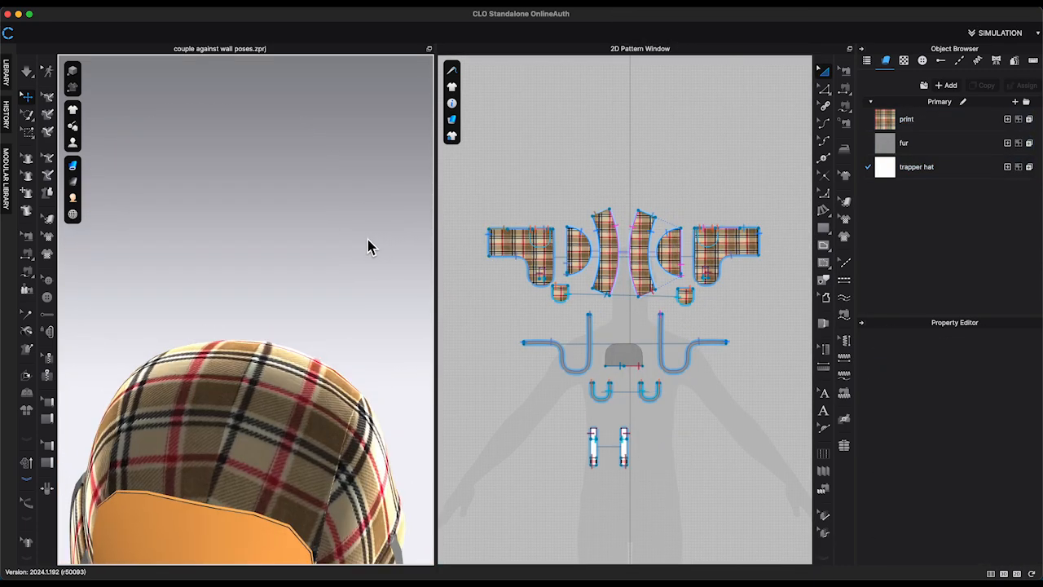
# - Rotate the plaid print on the ear flap piece until its grain direction runs horizontally
pyautogui.scroll(5, 298, 310)
pyautogui.click(272, 337)
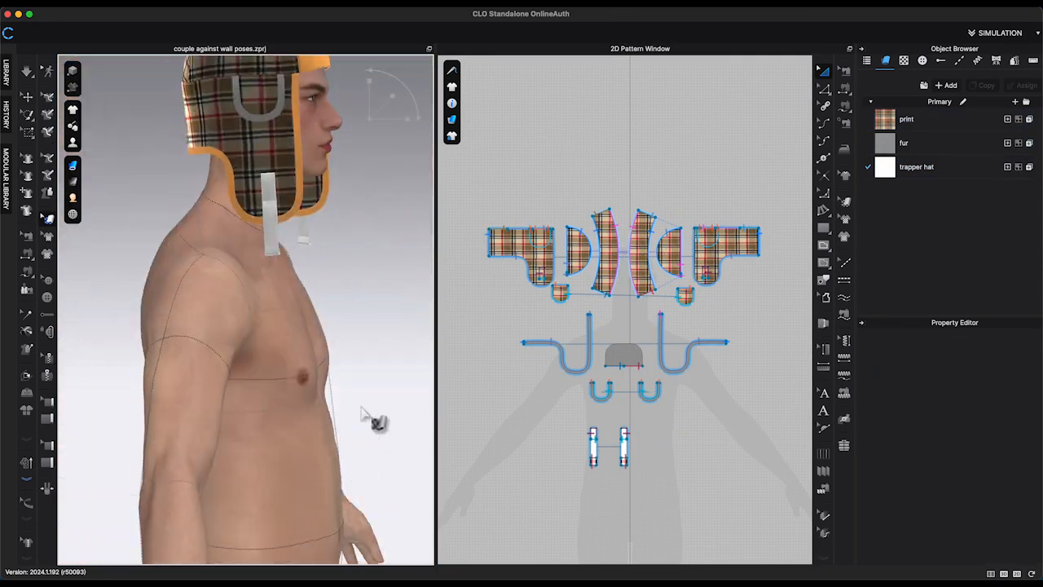
pyautogui.scroll(5, 302, 291)
pyautogui.click(261, 342)
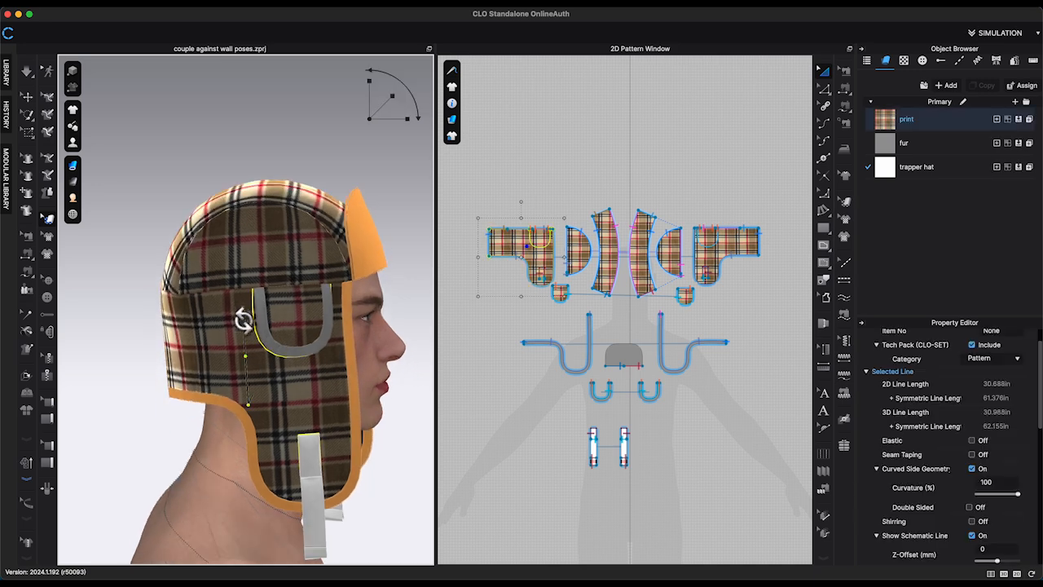
pyautogui.click(290, 351)
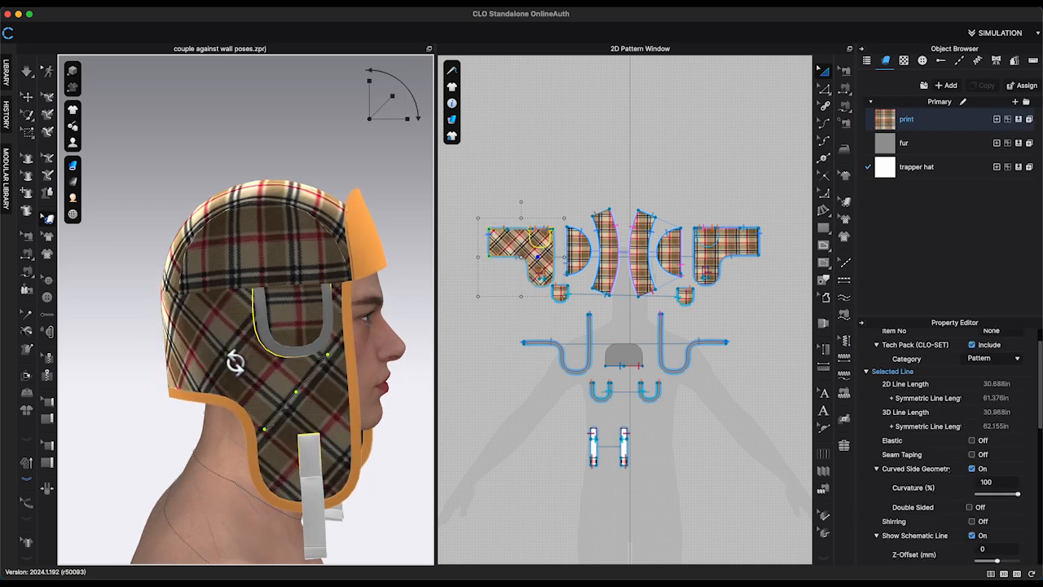
pyautogui.moveTo(236, 363); pyautogui.dragTo(238, 359)
pyautogui.scroll(5, 541, 258)
pyautogui.moveTo(596, 158); pyautogui.dragTo(656, 204, button='middle')
pyautogui.moveTo(543, 303); pyautogui.dragTo(541, 305)
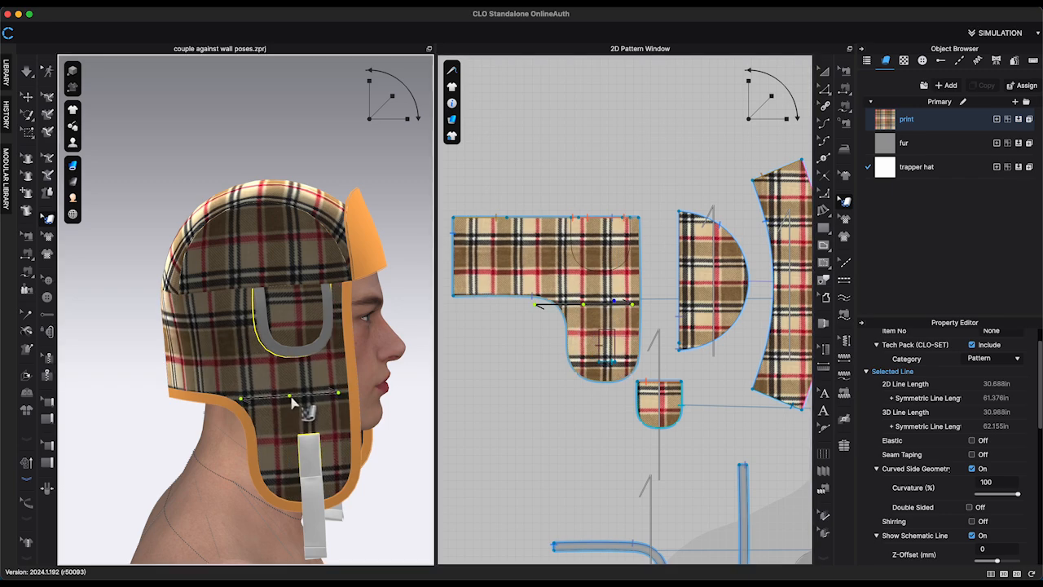
# - Edit the cream woven texture on the strap to a finer scale
pyautogui.moveTo(294, 403); pyautogui.dragTo(269, 342, button='right')
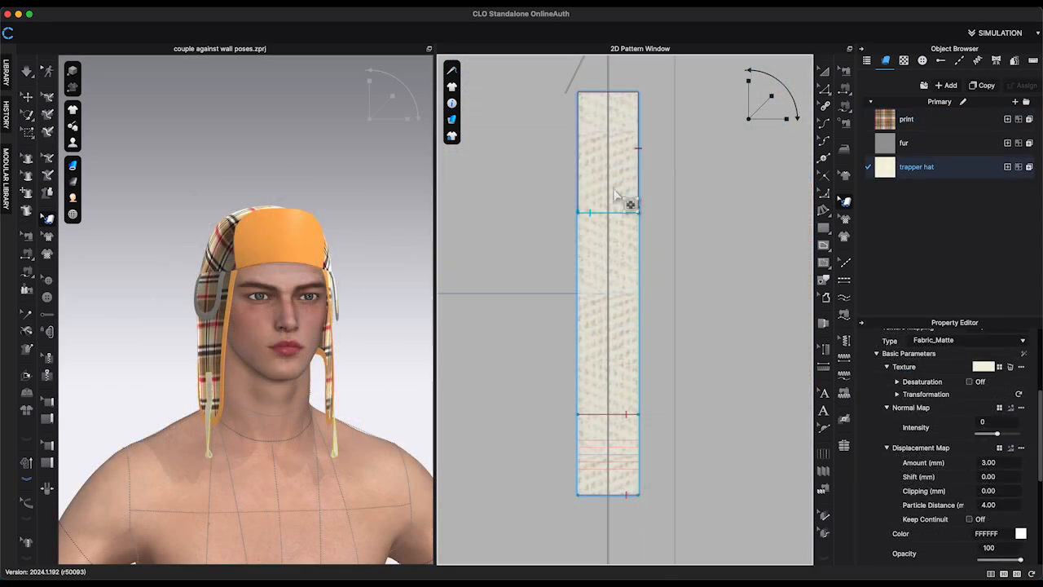
pyautogui.click(627, 210)
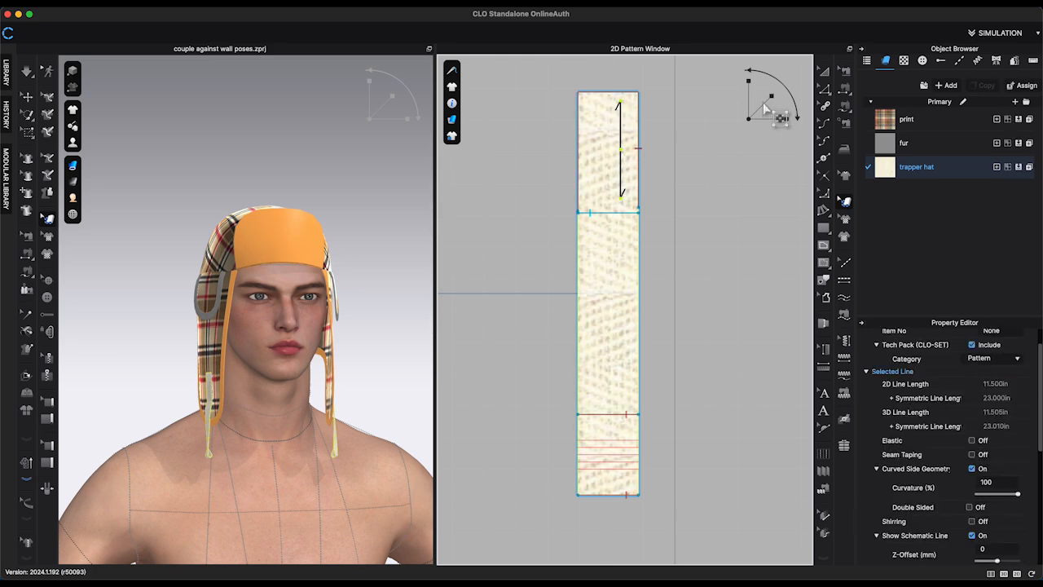
pyautogui.moveTo(620, 283); pyautogui.dragTo(659, 273)
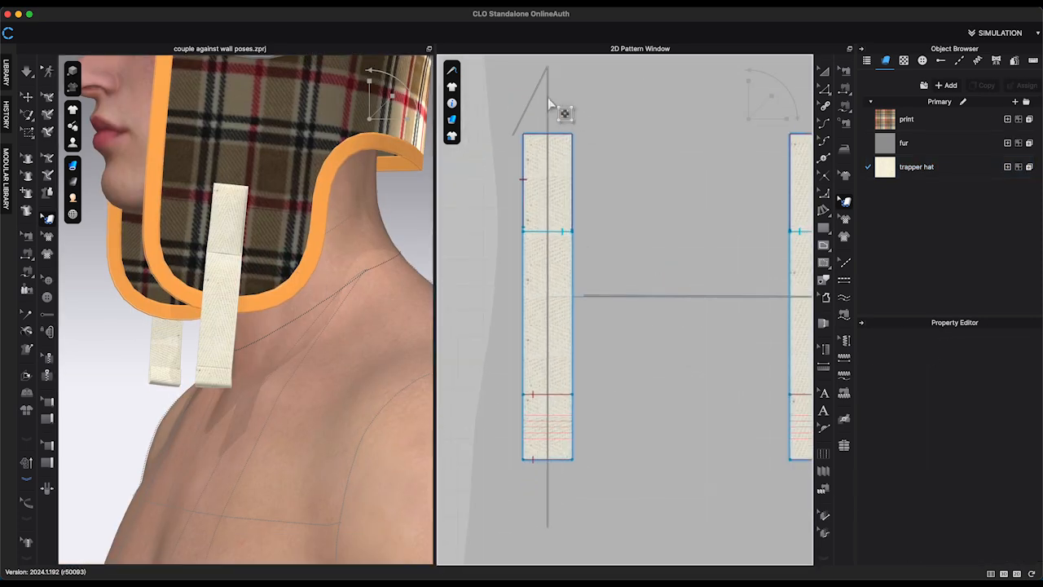
# - Finish adjusting the strap texture and recolour the trapper hat fabric dark brown
pyautogui.moveTo(559, 110); pyautogui.dragTo(569, 172)
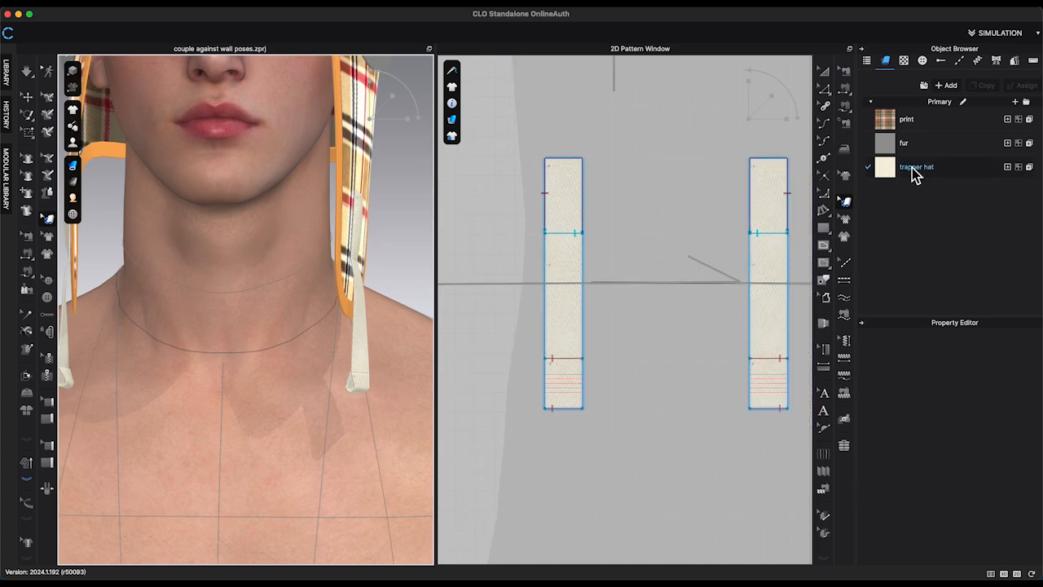
pyautogui.click(911, 167)
pyautogui.click(1021, 533)
pyautogui.click(628, 350)
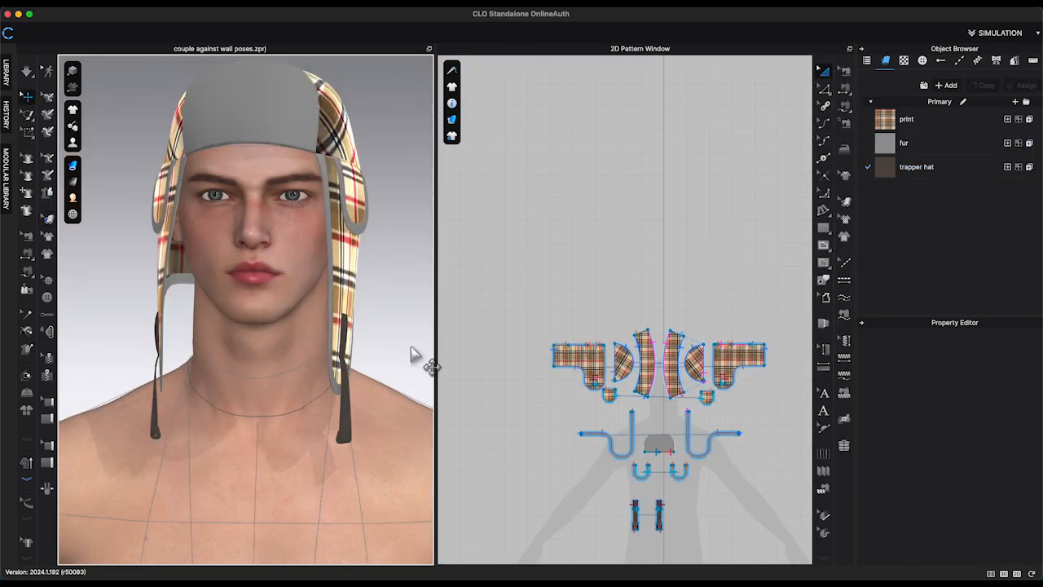
# - Position the SAB-PP-buckle-20MM-FCSQQ0221M buckle on the looped end of one strap and review its material properties
pyautogui.scroll(-3, 410, 350)
pyautogui.moveTo(395, 506); pyautogui.dragTo(419, 394, button='middle')
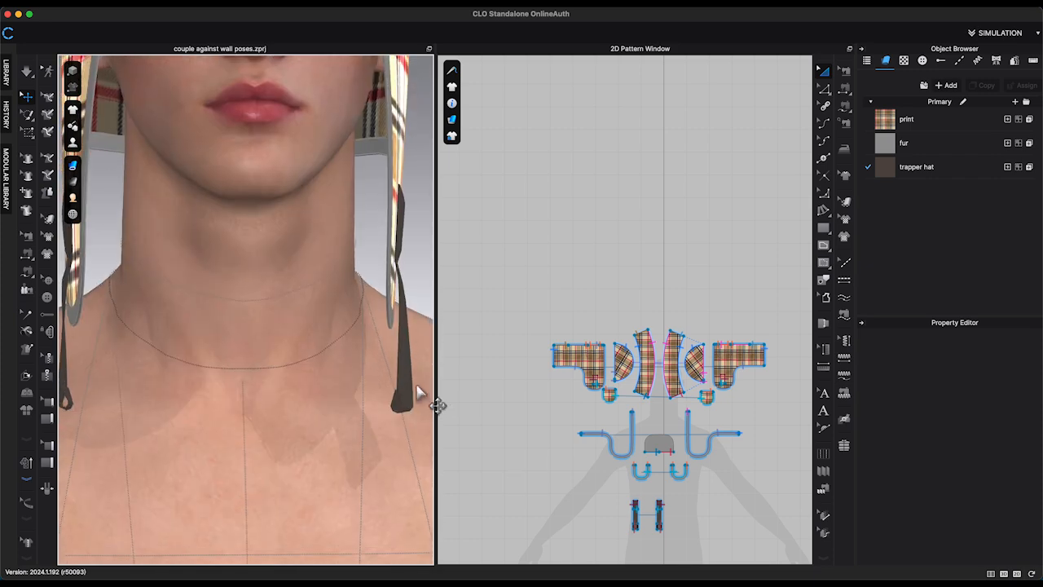
pyautogui.moveTo(419, 394); pyautogui.dragTo(342, 393, button='right')
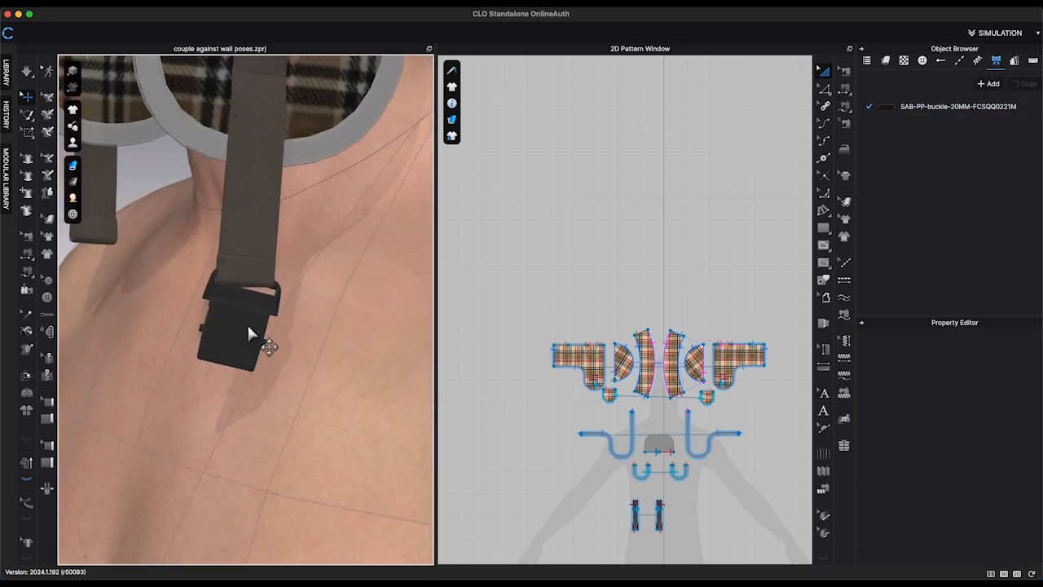
pyautogui.click(268, 332)
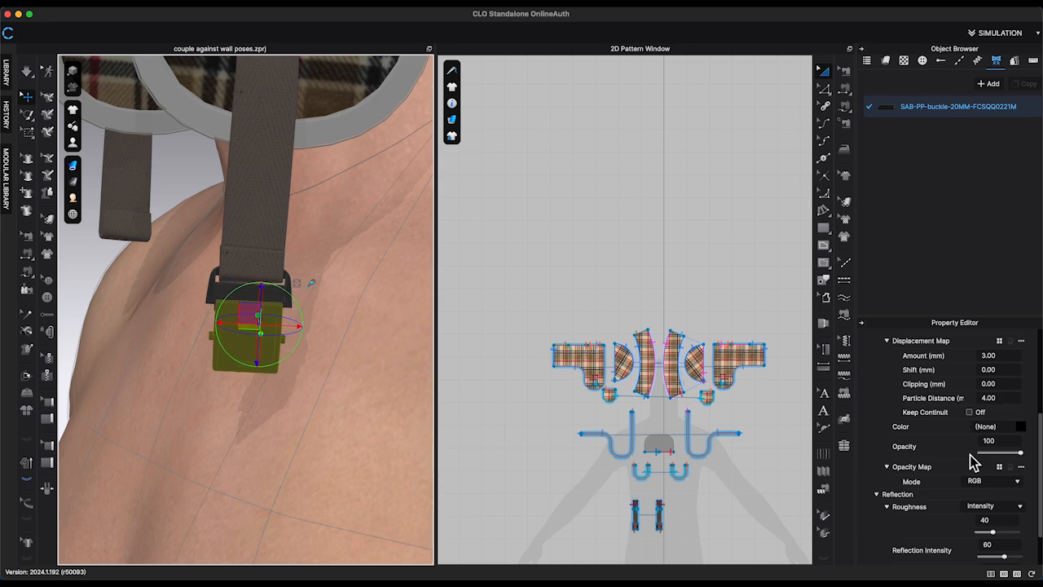
pyautogui.scroll(-2, 974, 461)
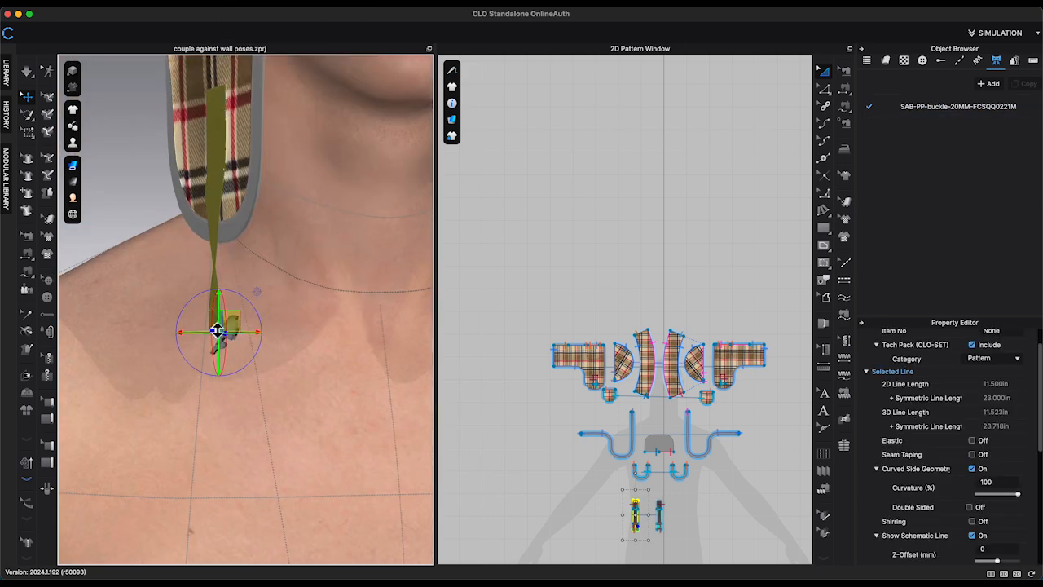
# - Paste a copy of the 20 mm buckle and fit it onto the looped end of the opposite strap
pyautogui.hotkey('ctrl', 'v')
pyautogui.moveTo(979, 402); pyautogui.dragTo(1037, 412)
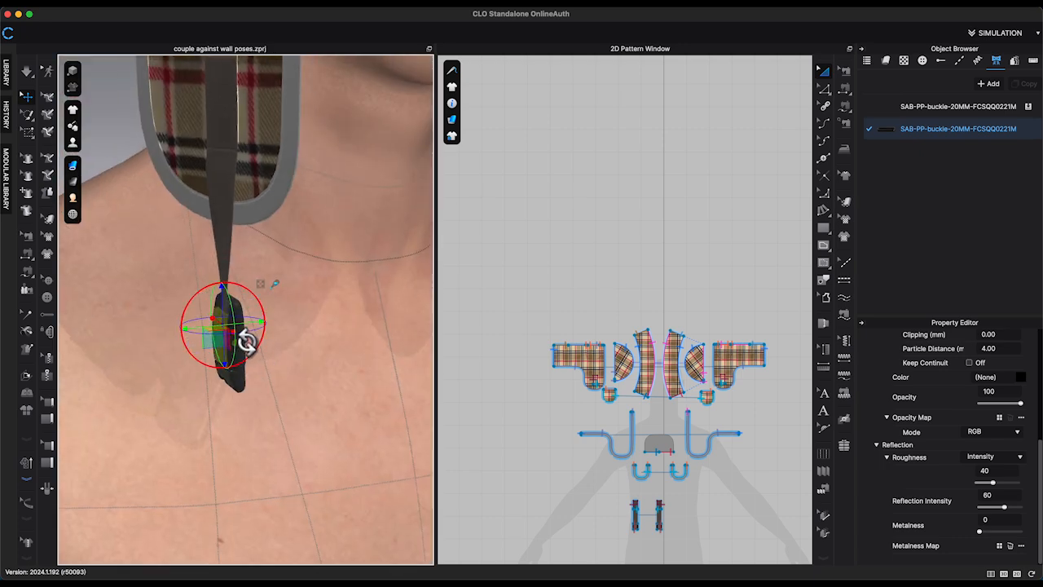
pyautogui.moveTo(216, 343); pyautogui.dragTo(303, 298, button='right')
pyautogui.moveTo(1021, 402); pyautogui.dragTo(997, 403)
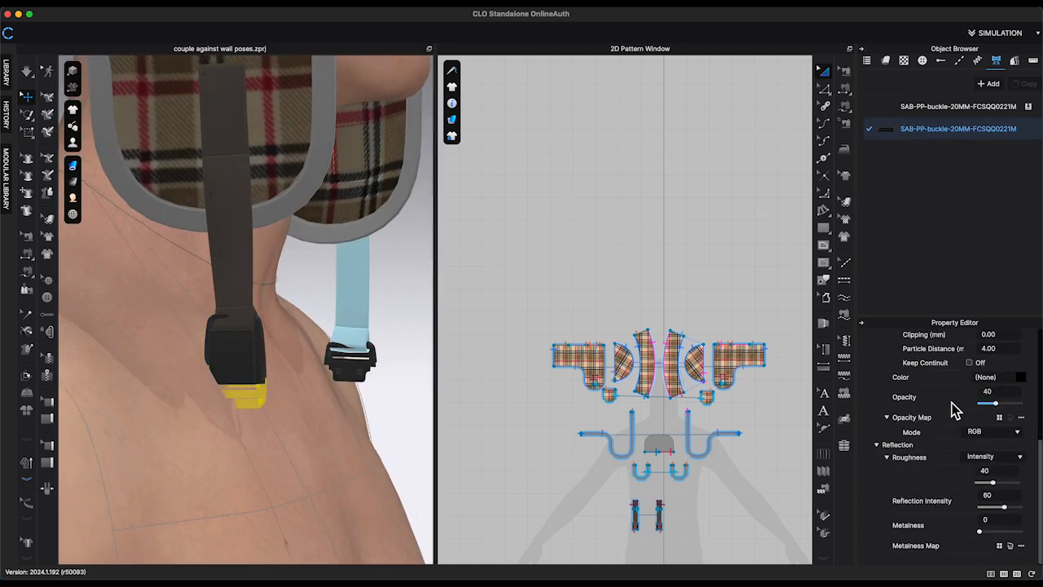
pyautogui.click(304, 414)
pyautogui.moveTo(261, 414); pyautogui.dragTo(198, 336, button='right')
pyautogui.click(187, 366)
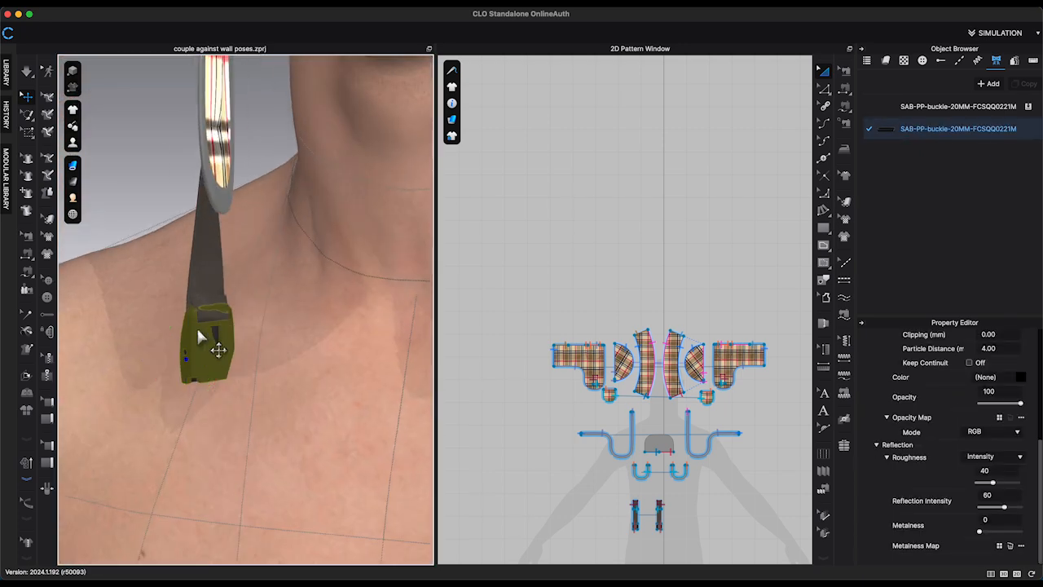
# - Simulate the straps and adjust the copied buckle's position and rotation on the end of its strap
pyautogui.moveTo(247, 359); pyautogui.dragTo(246, 343, button='right')
pyautogui.moveTo(159, 309); pyautogui.dragTo(306, 388, button='right')
pyautogui.click(221, 322)
pyautogui.press('space')
pyautogui.scroll(1, 306, 388)
pyautogui.scroll(-2, 307, 388)
pyautogui.click(217, 369)
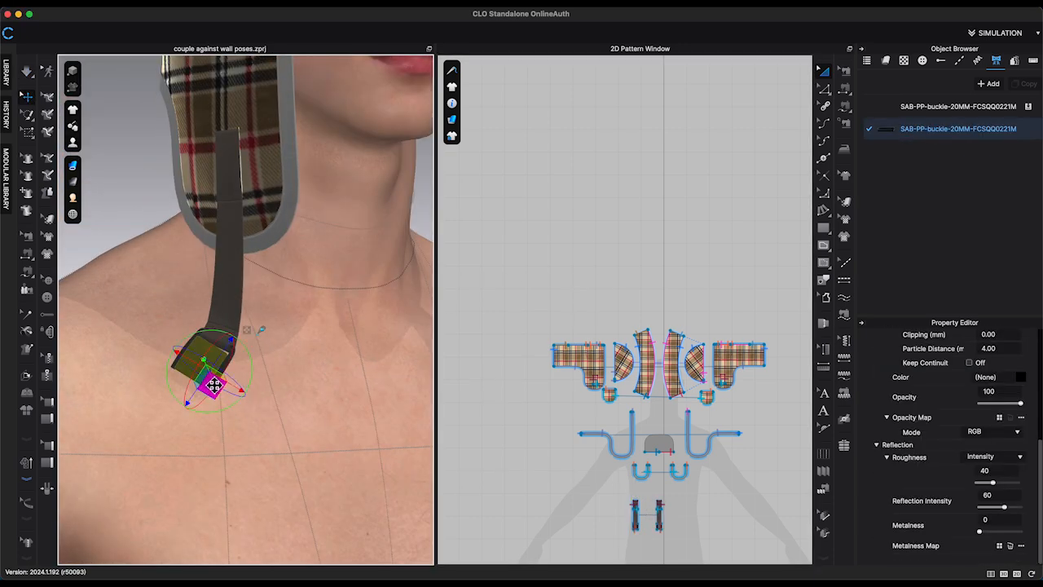
pyautogui.moveTo(215, 385)
pyautogui.mouseDown(button='right')
pyautogui.moveTo(195, 400)
pyautogui.moveTo(233, 392)
pyautogui.mouseUp(button='right')
pyautogui.scroll(1, 233, 391)
pyautogui.moveTo(233, 392); pyautogui.dragTo(221, 430)
pyautogui.click(240, 416)
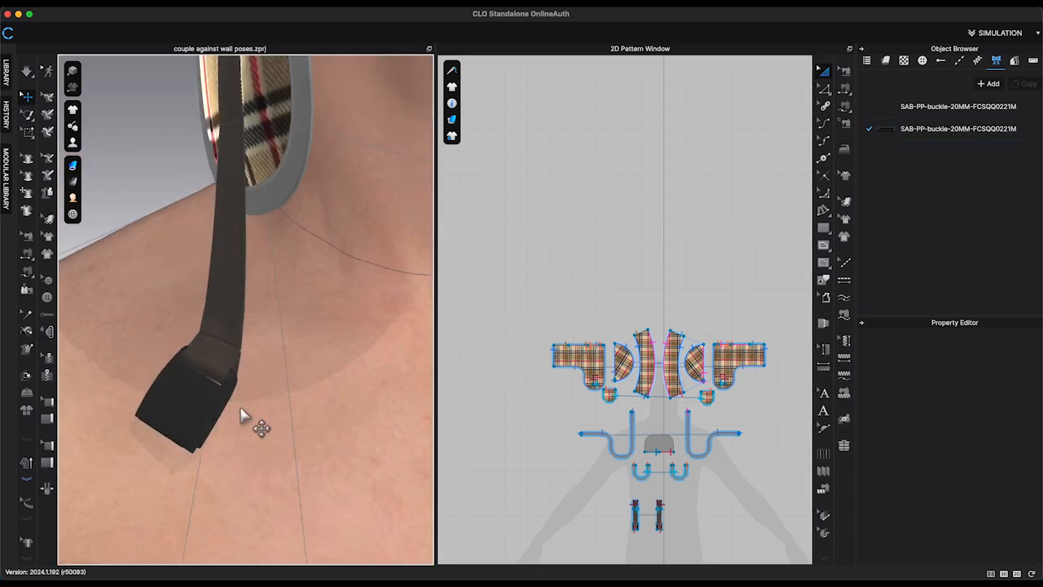
# - Set the Default Topstitch offset to 1/32 inch
pyautogui.click(517, 353)
pyautogui.press('2')
pyautogui.moveTo(291, 375); pyautogui.dragTo(321, 391, button='right')
pyautogui.scroll(2, 321, 391)
pyautogui.click(844, 261)
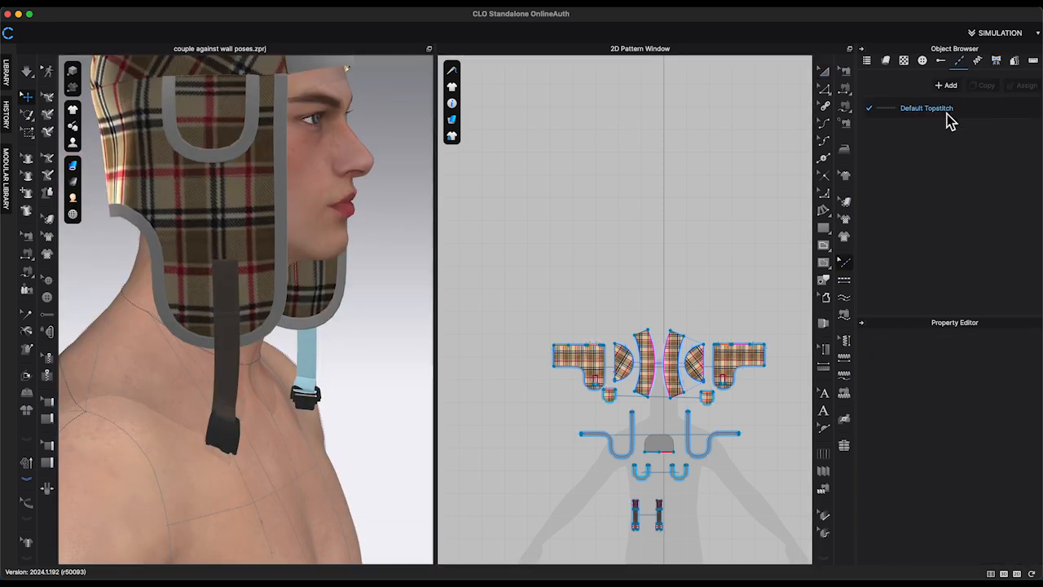
pyautogui.scroll(1, 1017, 440)
pyautogui.click(991, 363)
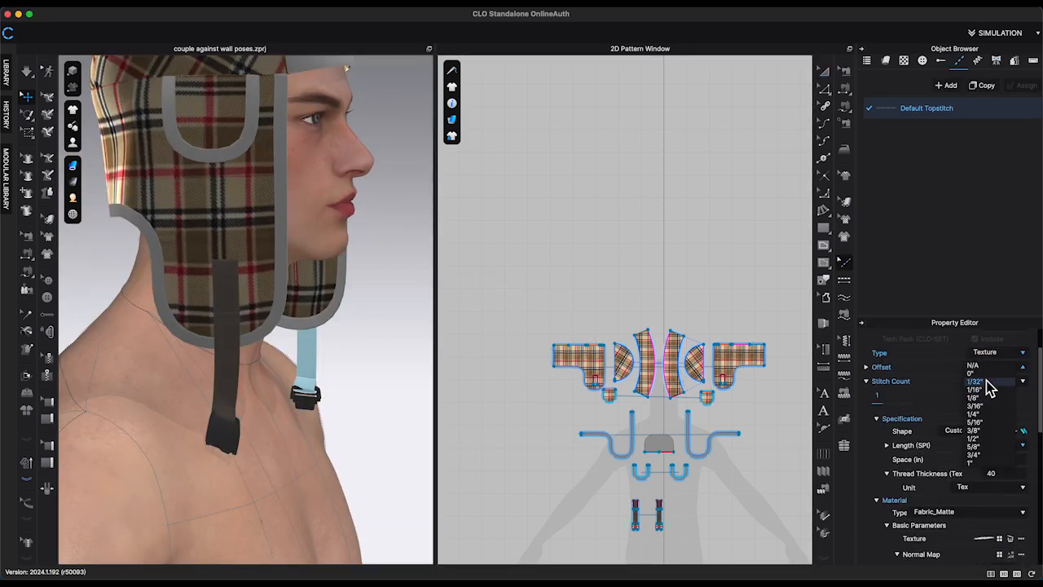
pyautogui.click(987, 382)
# - Change the Default Topstitch colour to near-black 1E1B1B
pyautogui.scroll(-5, 1015, 473)
pyautogui.click(1021, 511)
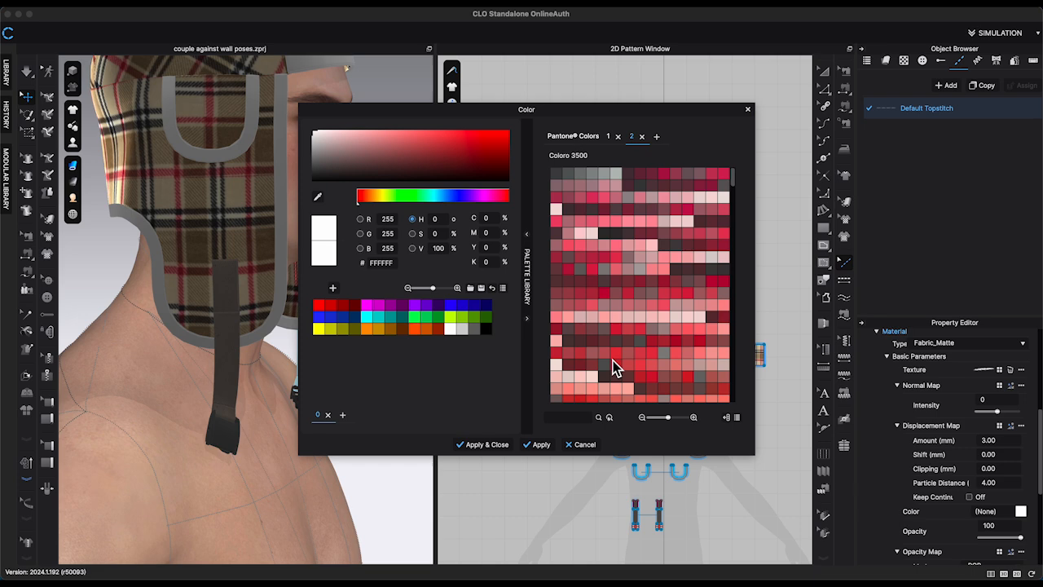
pyautogui.click(331, 174)
pyautogui.click(482, 444)
# - Draw a diagonal internal line across the strap attachment rectangle on the plaid ear flap piece
pyautogui.scroll(6, 669, 399)
pyautogui.moveTo(384, 335); pyautogui.dragTo(316, 335, button='right')
pyautogui.scroll(4, 587, 327)
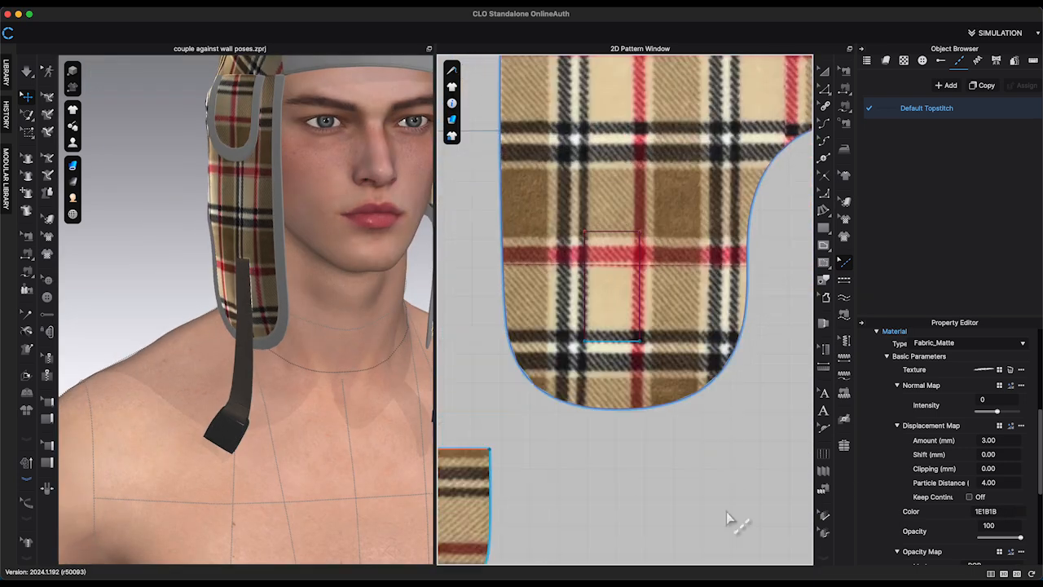
pyautogui.press('g')
pyautogui.click(655, 242)
pyautogui.doubleClick(600, 352)
pyautogui.click(624, 241)
pyautogui.click(823, 245)
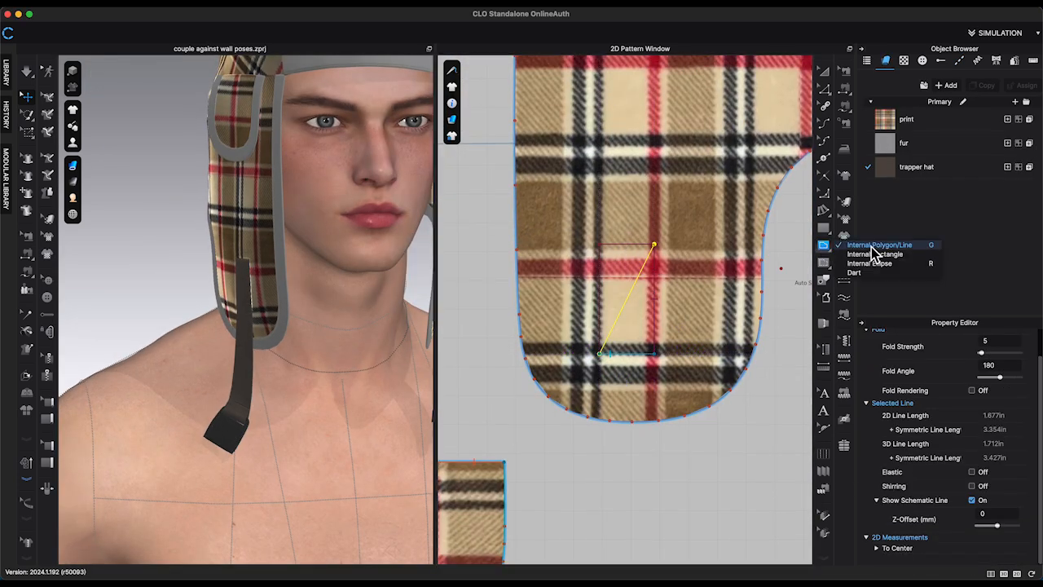
# - Draw two crossing diagonal internal lines that form an X in the upper section of the strap piece
pyautogui.scroll(5, 357, 350)
pyautogui.moveTo(411, 367); pyautogui.dragTo(299, 366, button='right')
pyautogui.rightClick(240, 257)
pyautogui.click(298, 140)
pyautogui.scroll(-6, 703, 181)
pyautogui.scroll(6, 700, 300)
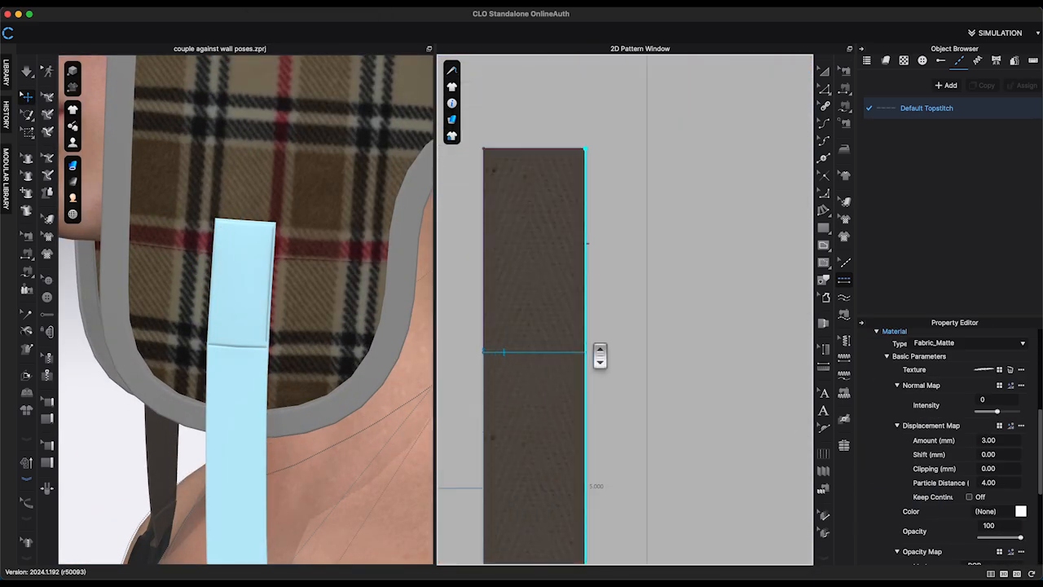
pyautogui.press('g')
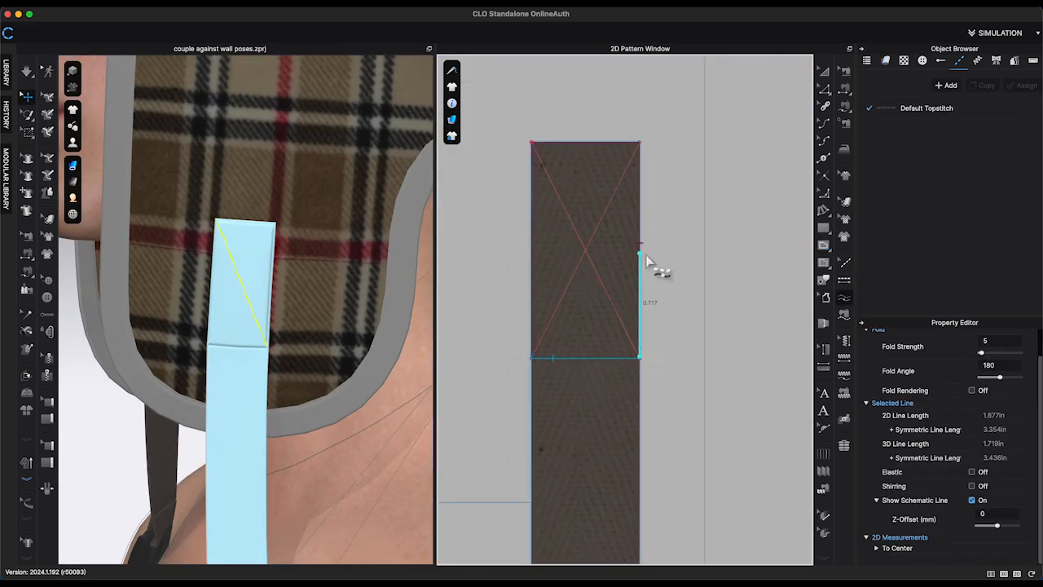
# - Topstitch the X and the outline of the upper rectangle on the strap
pyautogui.click(618, 359)
pyautogui.scroll(3, 244, 319)
pyautogui.scroll(-6, 631, 399)
pyautogui.moveTo(269, 399); pyautogui.dragTo(392, 401, button='right')
pyautogui.scroll(-5, 392, 401)
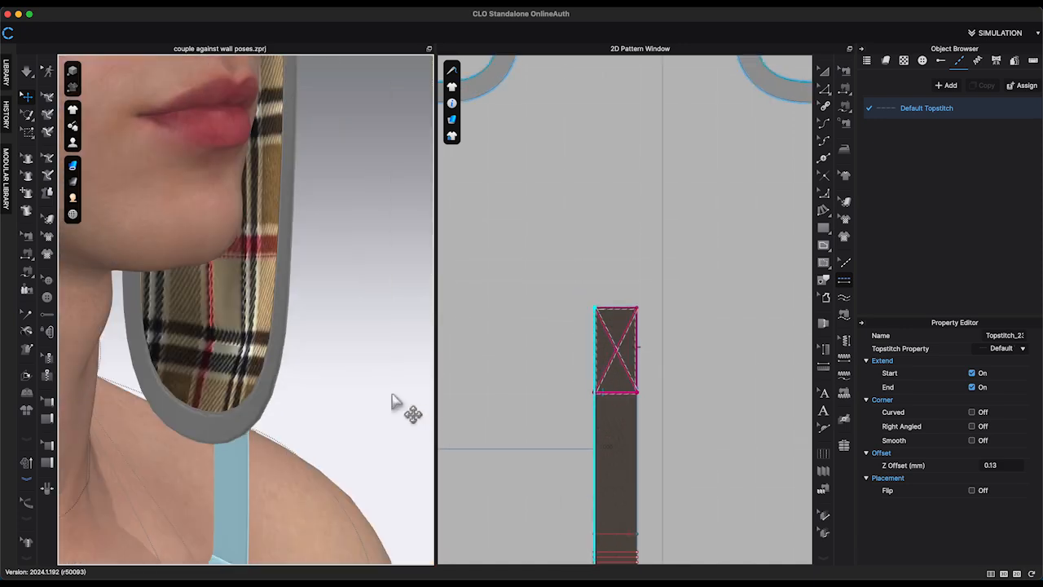
# - Set the Default Topstitch colour to near-black 1E1C1C
pyautogui.click(1021, 510)
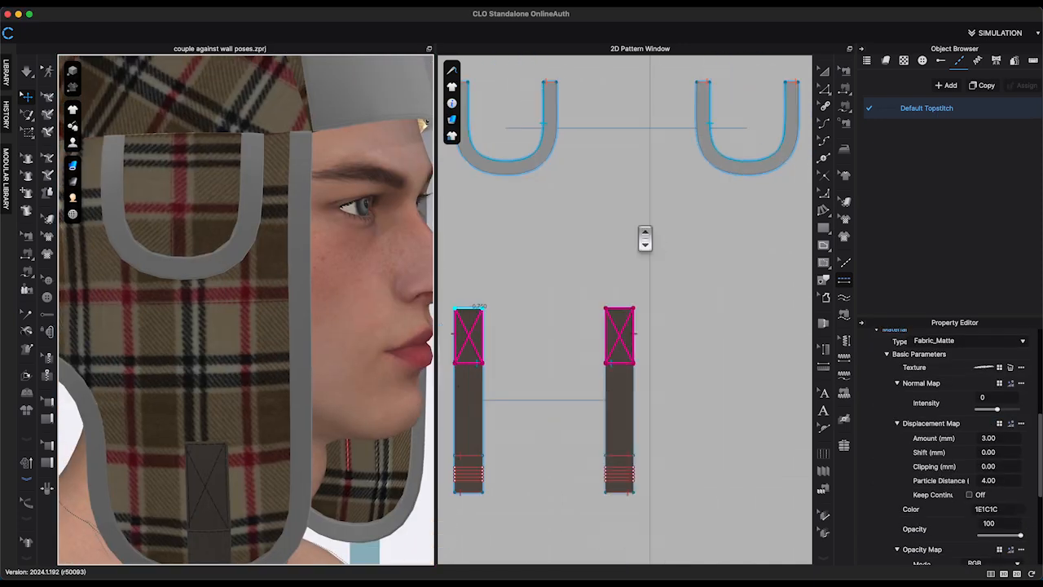
pyautogui.click(732, 341)
pyautogui.scroll(-3, 577, 255)
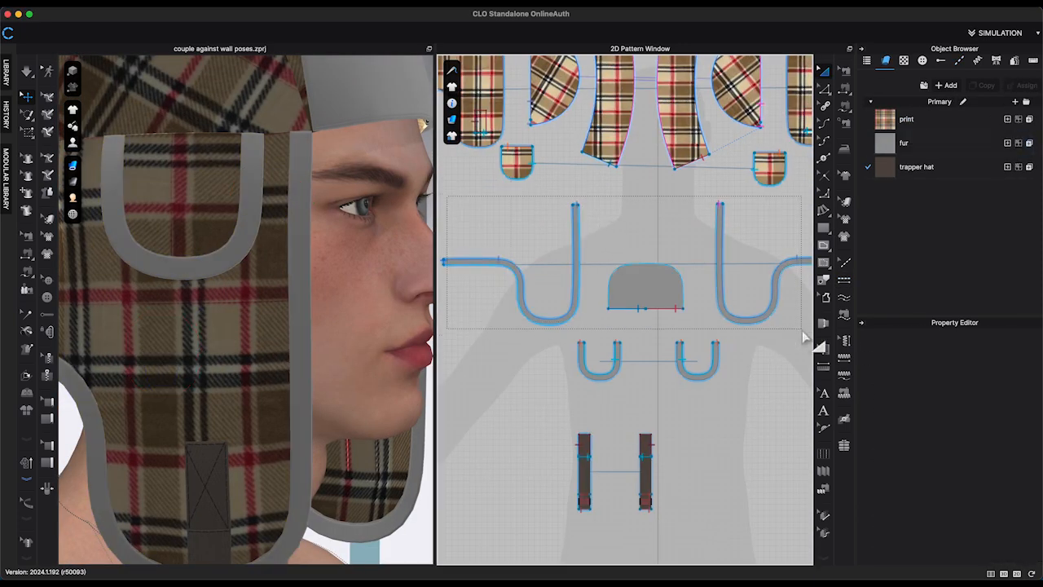
# - Select the ear flap trim strips and the front flap piece together in the 2D layout
pyautogui.moveTo(802, 330); pyautogui.dragTo(804, 331)
pyautogui.click(524, 410)
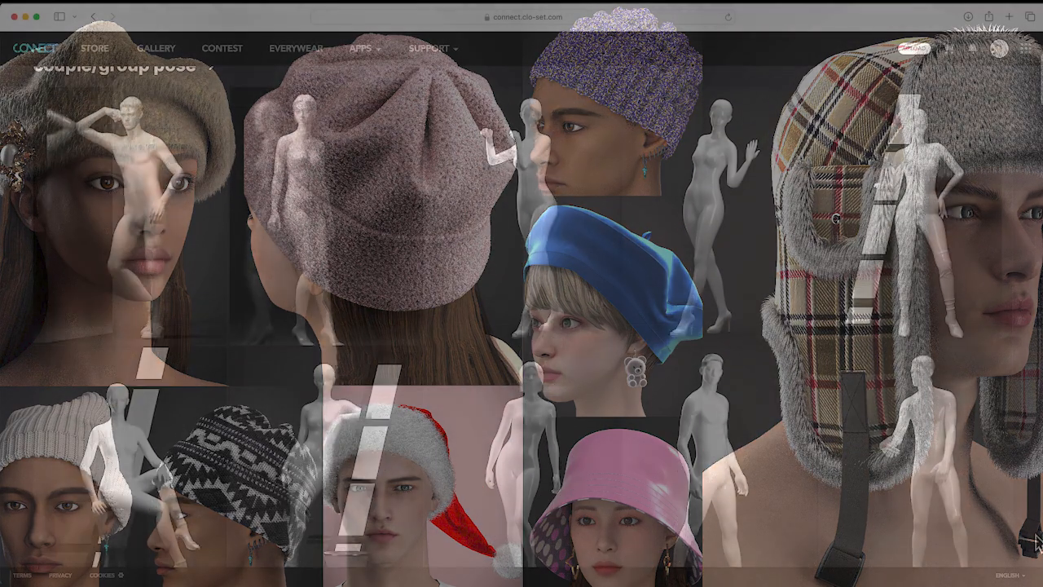
# - Browse the pose, bag, earring and scene collections in the CLO-SET CONNECT online store
pyautogui.scroll(-15, 1039, 544)
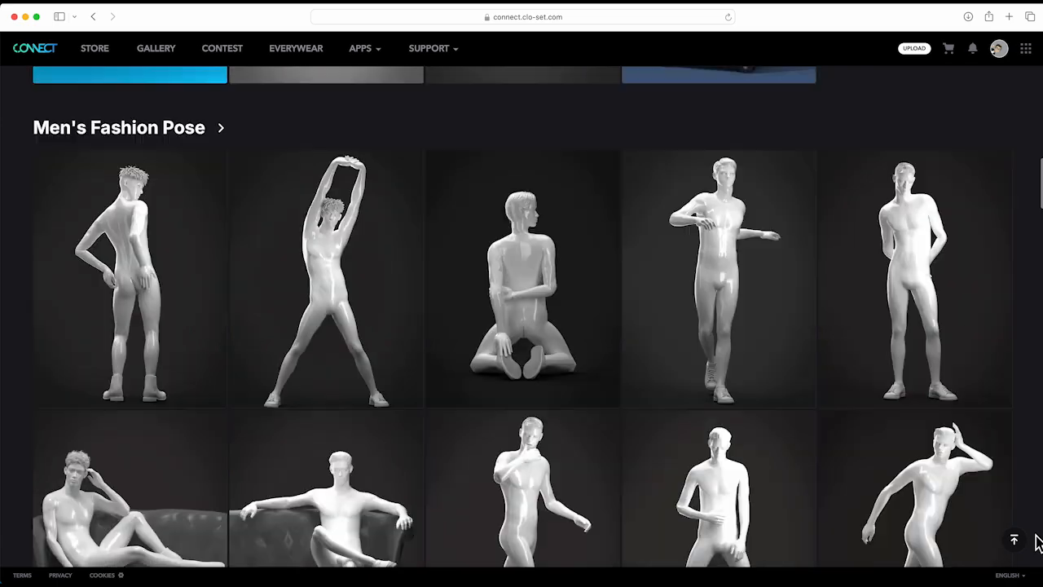
pyautogui.scroll(-20, 1039, 544)
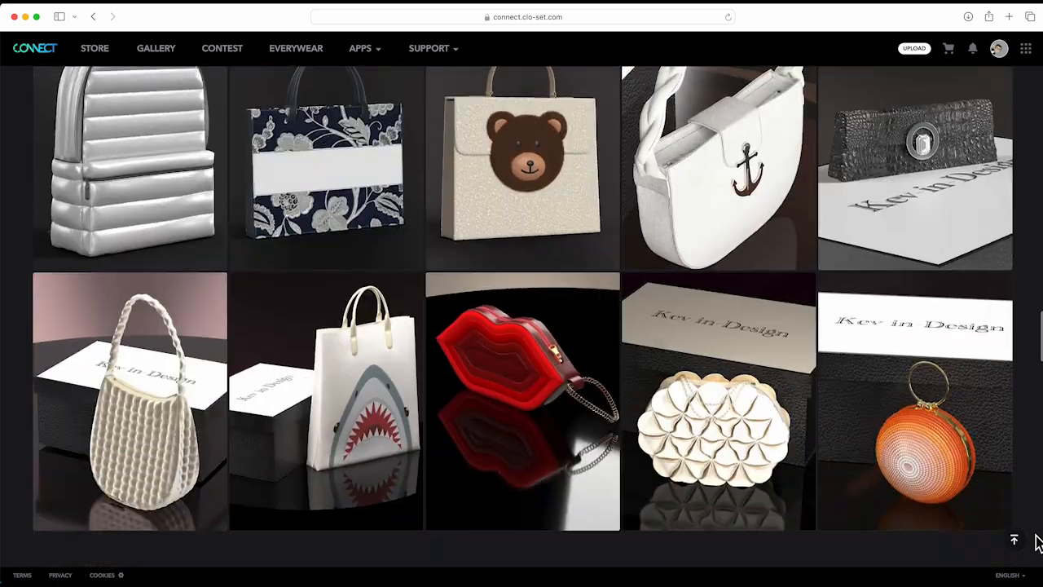
pyautogui.scroll(-20, 1040, 544)
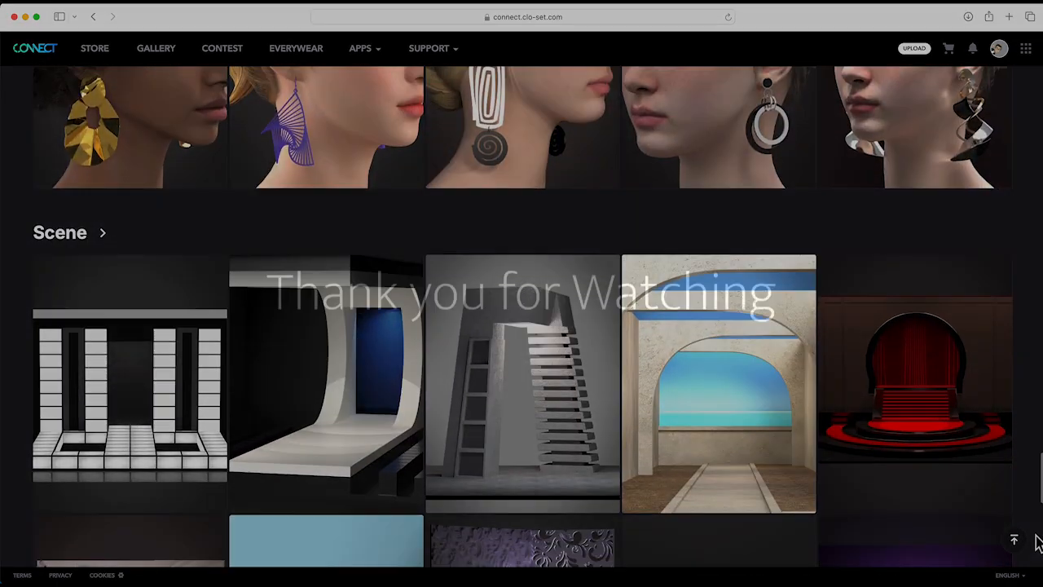
pyautogui.scroll(-8, 1039, 544)
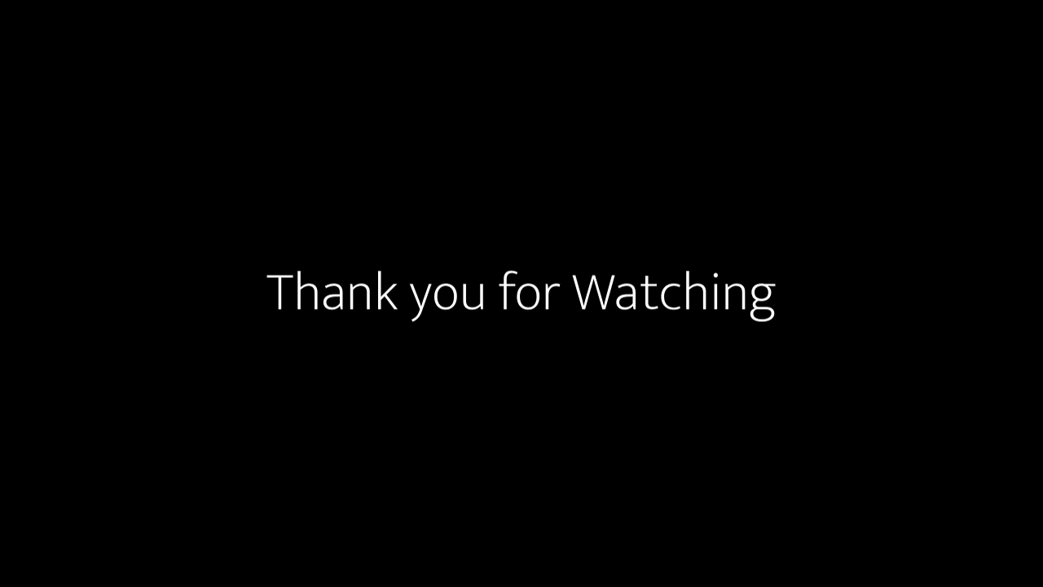